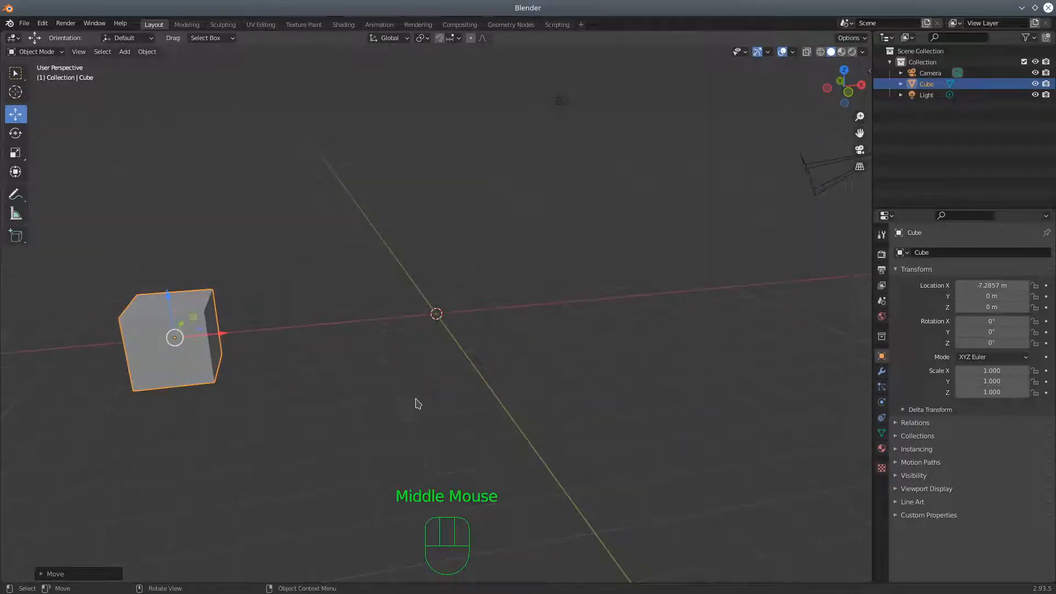
In right orthographic view, raise the cube along Z to about 1 m so it rests on the ground plane
{"action": "key", "text": "KP_3"}
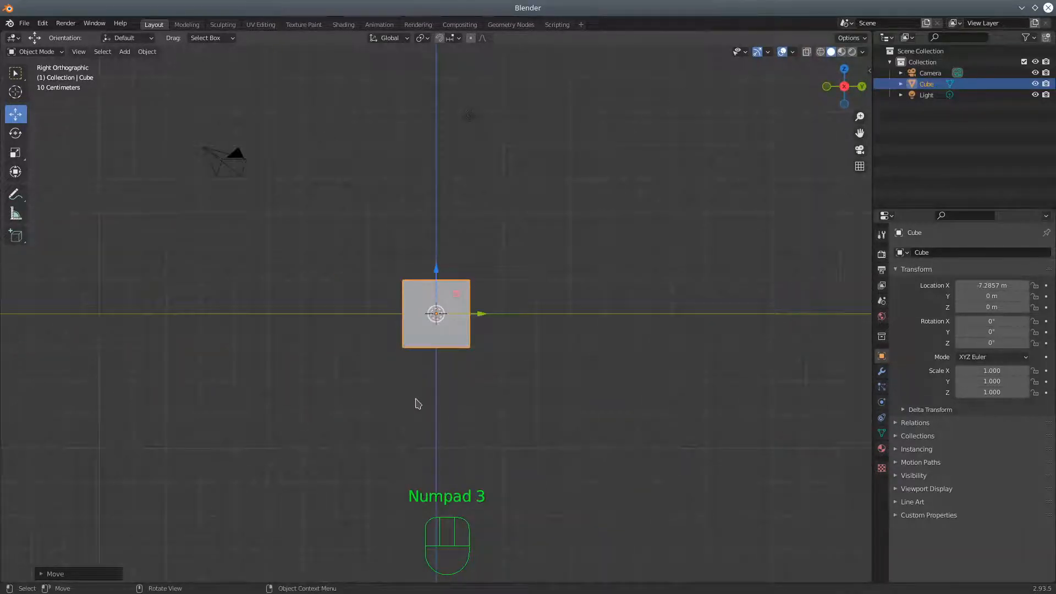
{"action": "left_click", "coordinate": [437, 270]}
{"action": "left_click_drag", "start_coordinate": [437, 270], "coordinate": [435, 232]}
{"action": "middle_click_drag", "start_coordinate": [594, 401], "coordinate": [457, 429]}
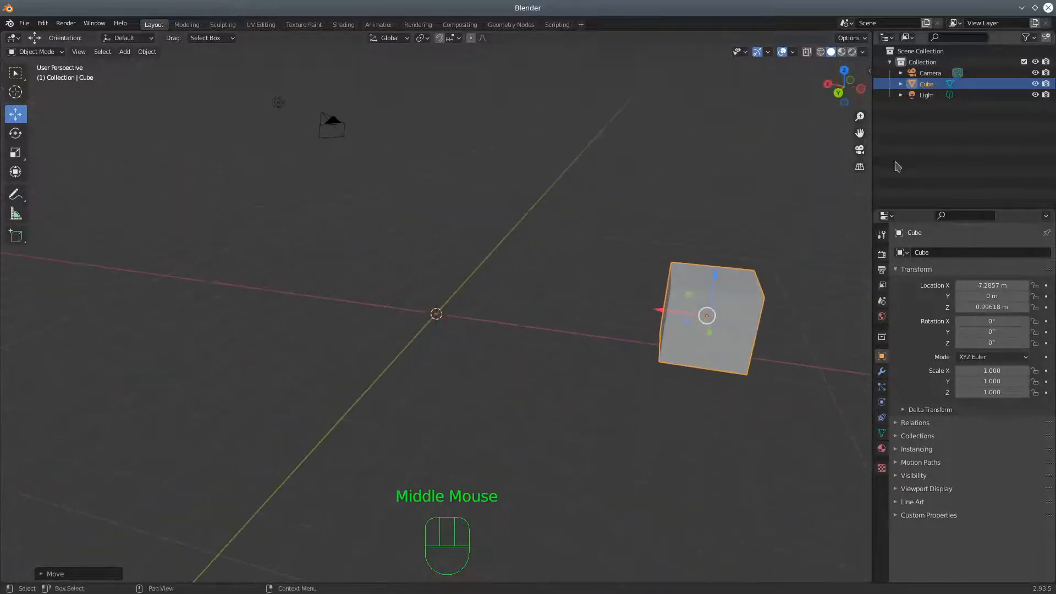
Show the cube's transform values in the sidebar and set its X and Y dimensions to 1 m each
{"action": "left_click", "coordinate": [870, 72]}
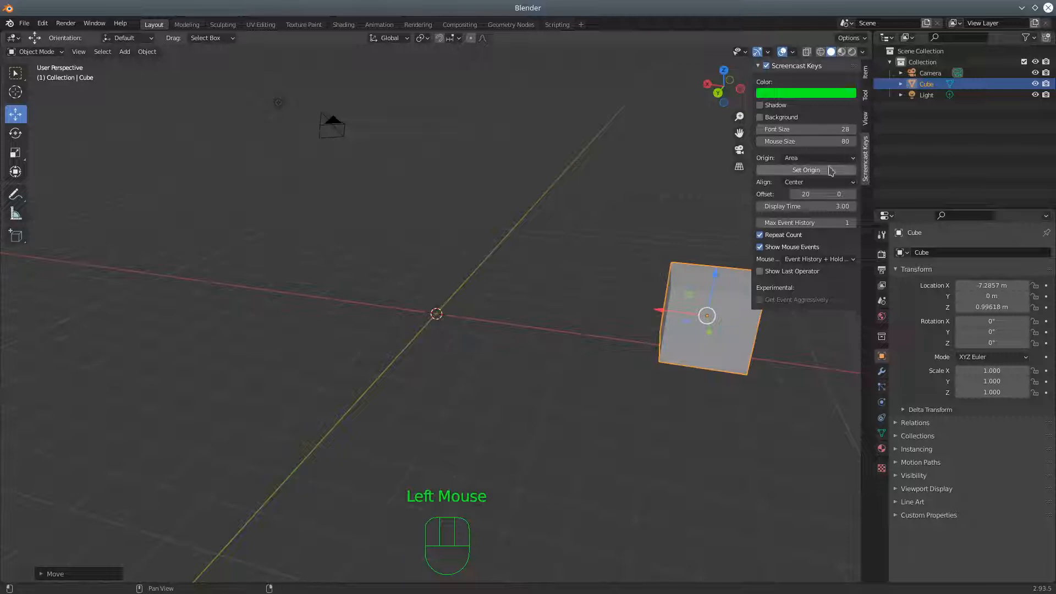
{"action": "middle_click_drag", "start_coordinate": [613, 285], "coordinate": [482, 268], "text": "shift"}
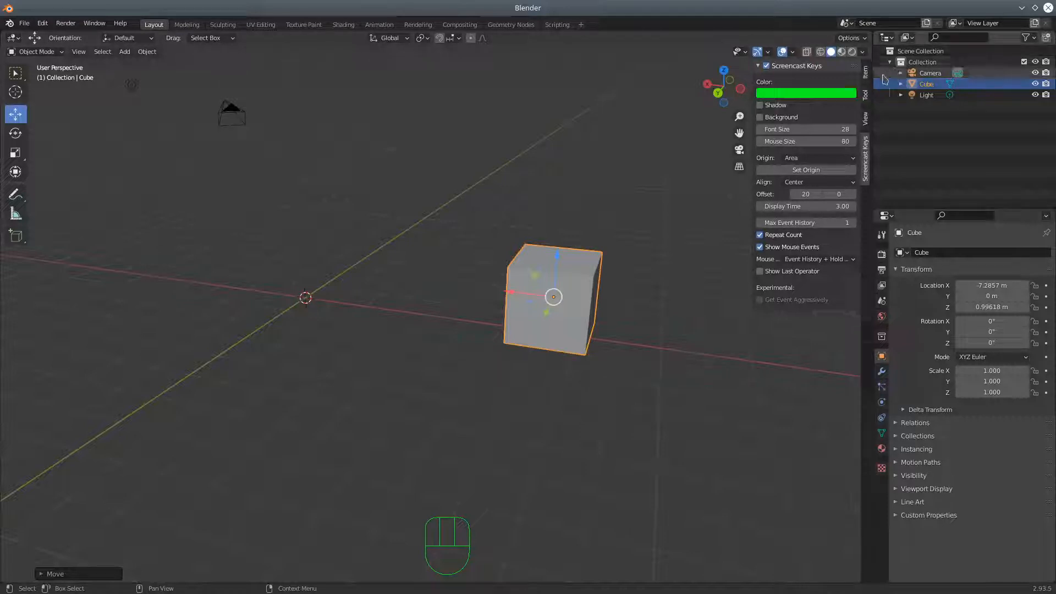
{"action": "left_click", "coordinate": [865, 73]}
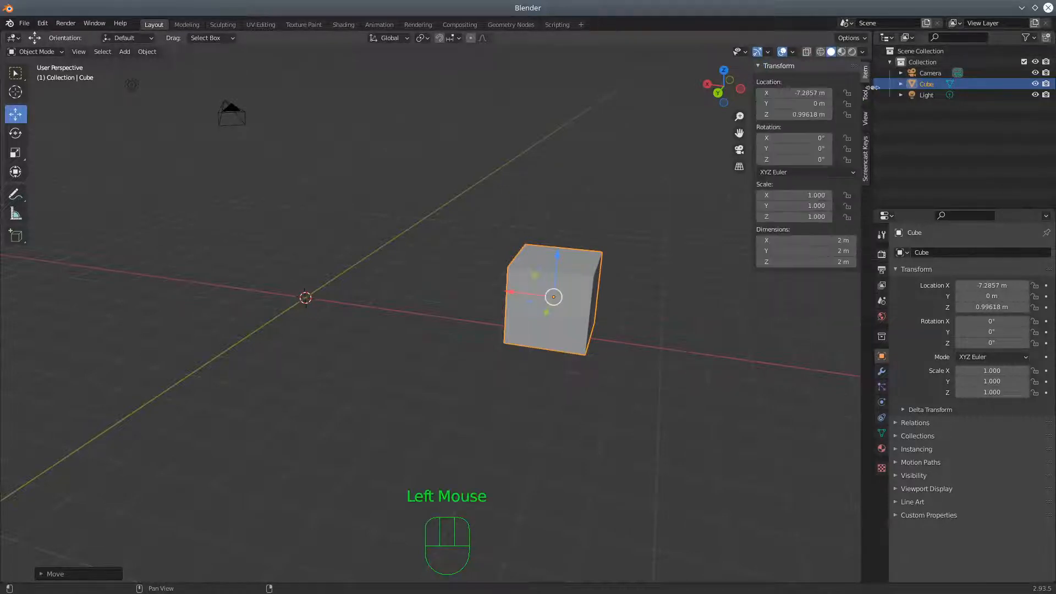
{"action": "double_click", "coordinate": [837, 240]}
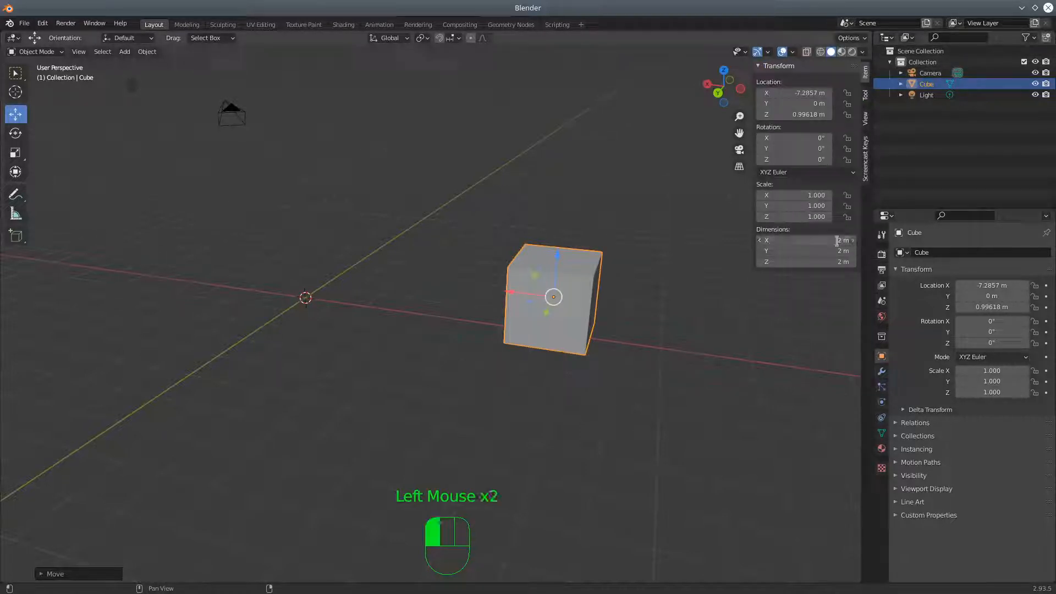
{"action": "type", "text": "1"}
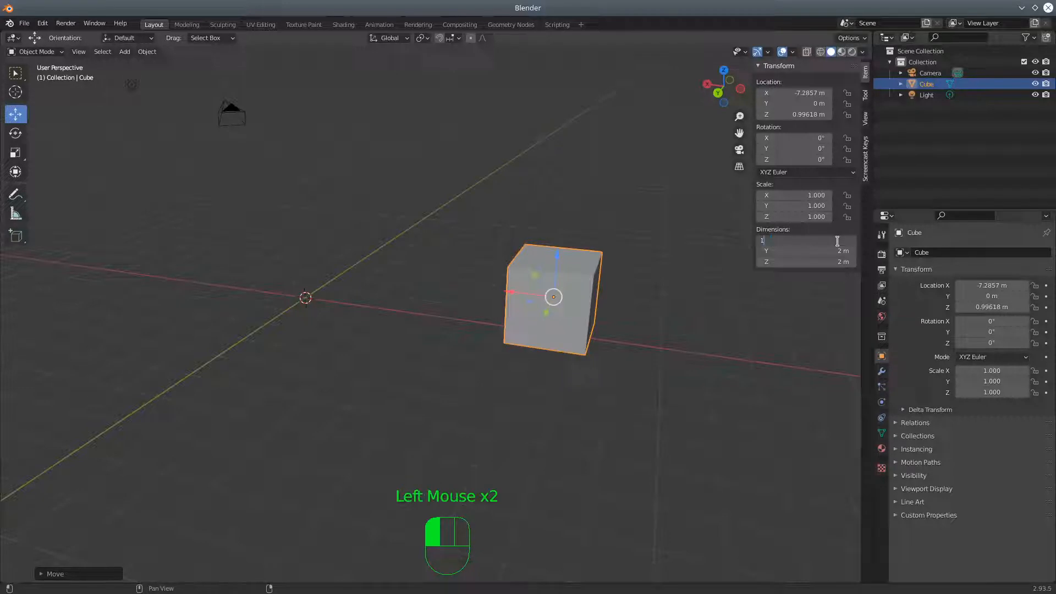
{"action": "key", "text": "Return"}
{"action": "left_click", "coordinate": [837, 250]}
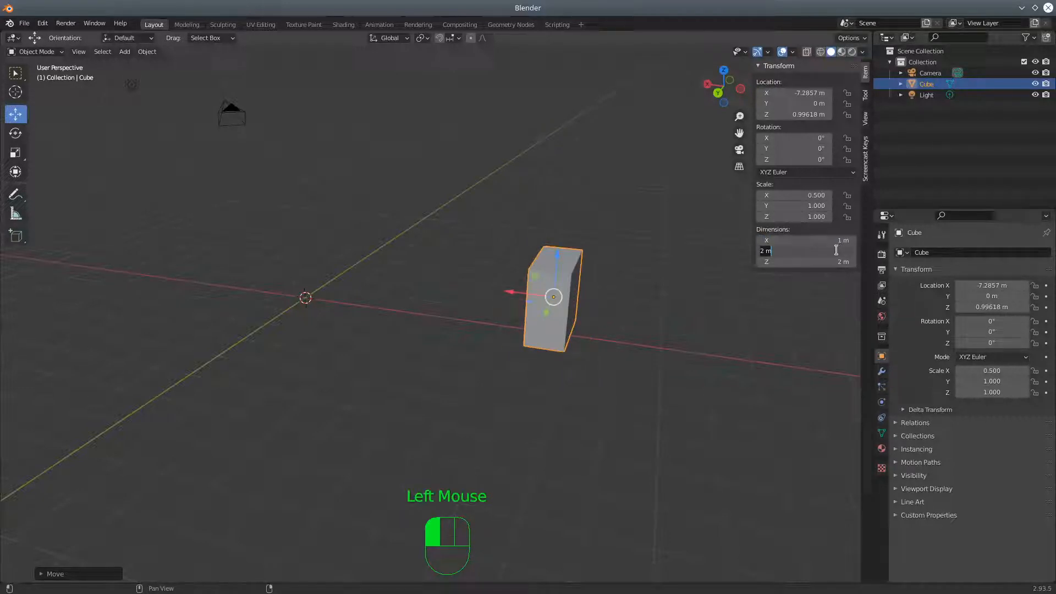
{"action": "type", "text": "1"}
{"action": "key", "text": "Return"}
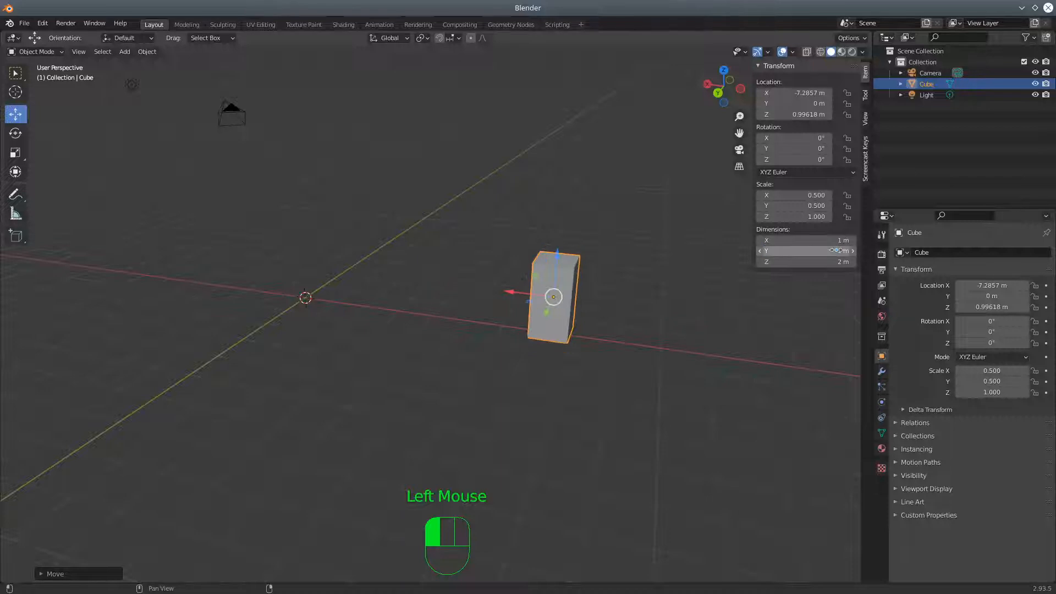
{"action": "middle_click_drag", "start_coordinate": [664, 330], "coordinate": [696, 328]}
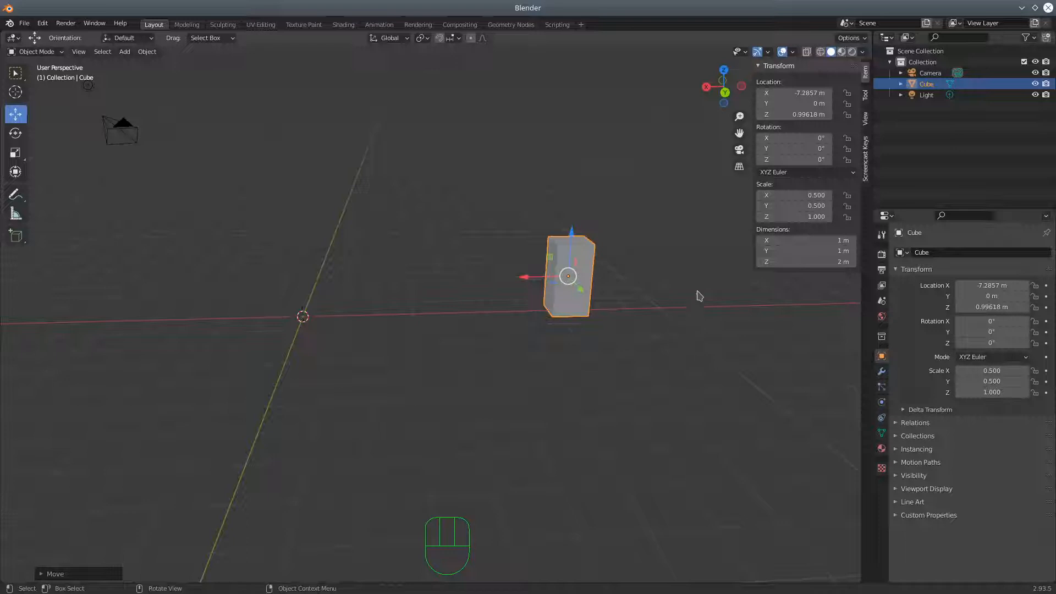
{"action": "middle_click_drag", "start_coordinate": [686, 306], "coordinate": [727, 346], "text": "shift"}
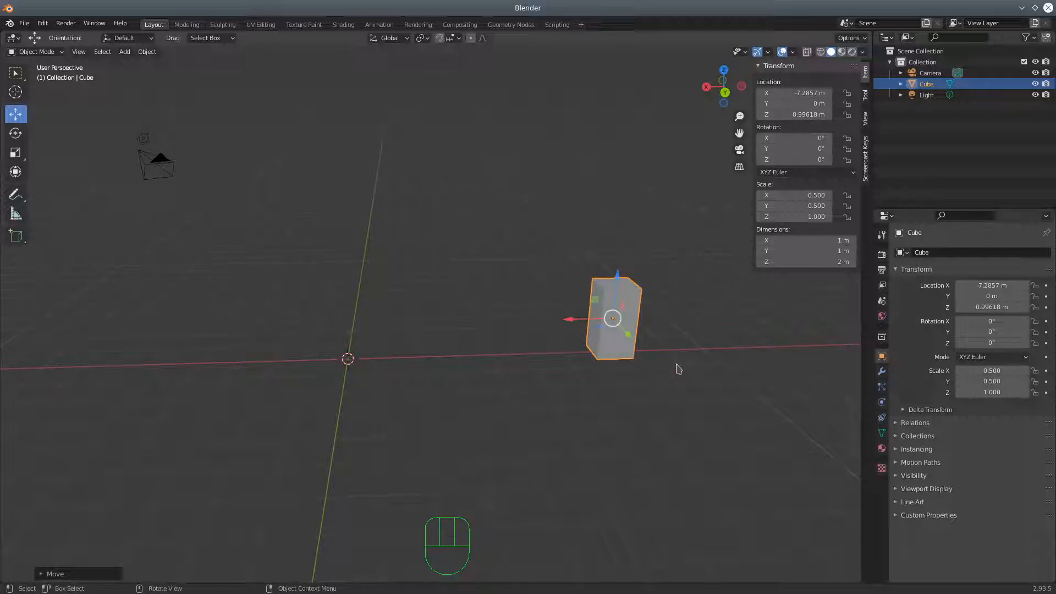
{"action": "mouse_move", "coordinate": [704, 375]}
{"action": "middle_mouse_down"}
{"action": "mouse_move", "coordinate": [691, 375]}
{"action": "mouse_move", "coordinate": [686, 397]}
{"action": "mouse_move", "coordinate": [709, 388]}
{"action": "mouse_move", "coordinate": [695, 389]}
{"action": "middle_mouse_up"}
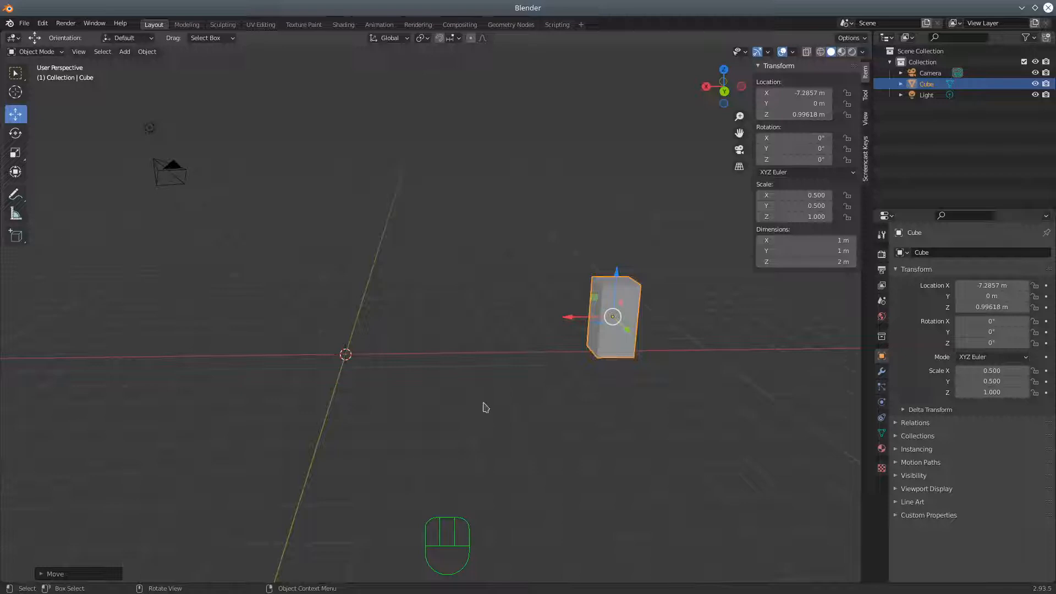
{"action": "left_click", "coordinate": [881, 255]}
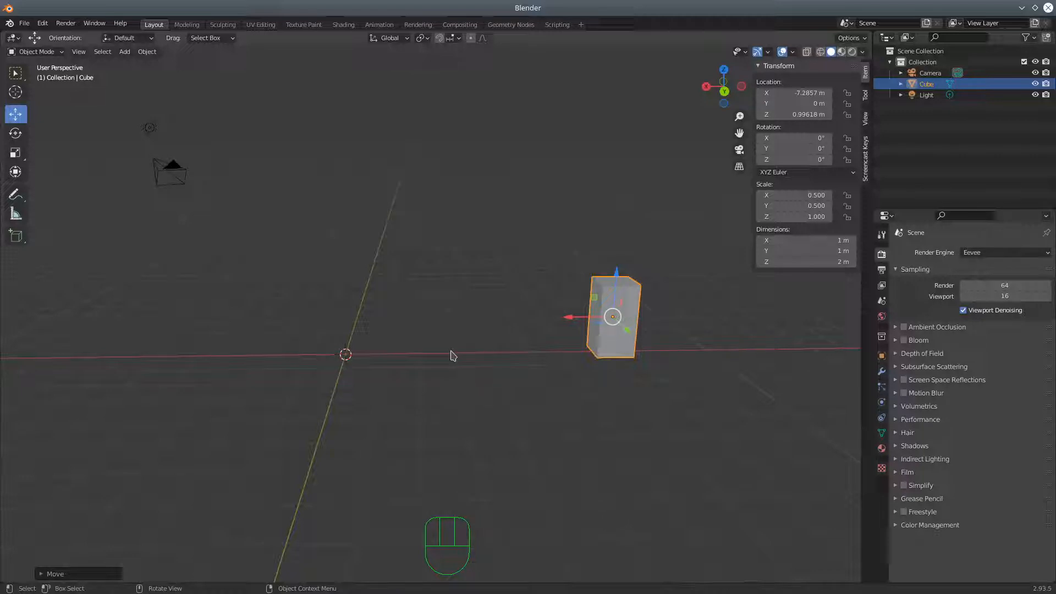
{"action": "middle_click_drag", "start_coordinate": [451, 354], "coordinate": [497, 384], "text": "shift"}
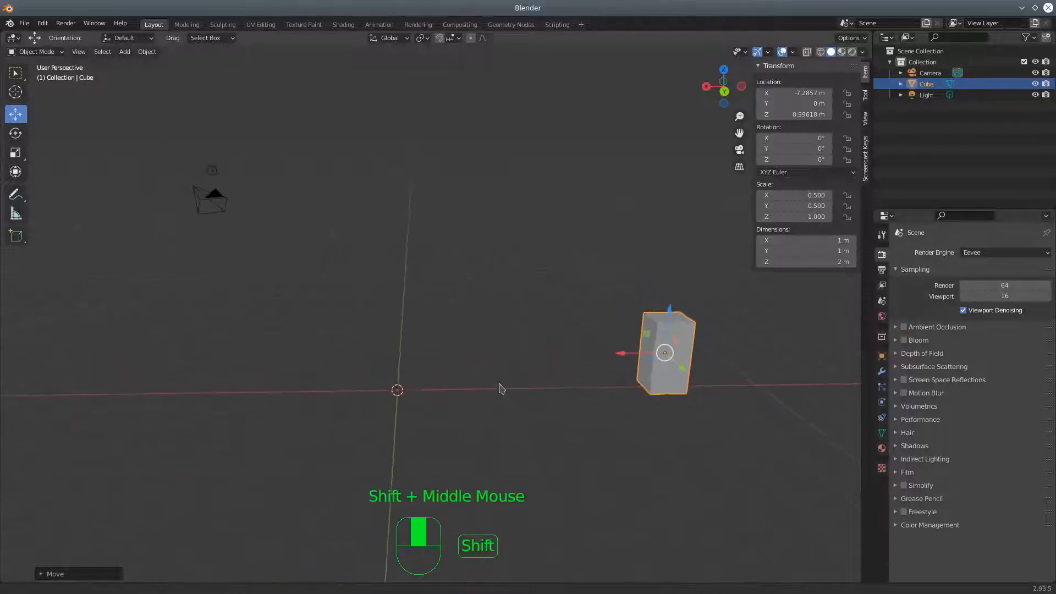
Deselect the resized cube and add a new cube mesh at the world origin
{"action": "left_click", "coordinate": [447, 417]}
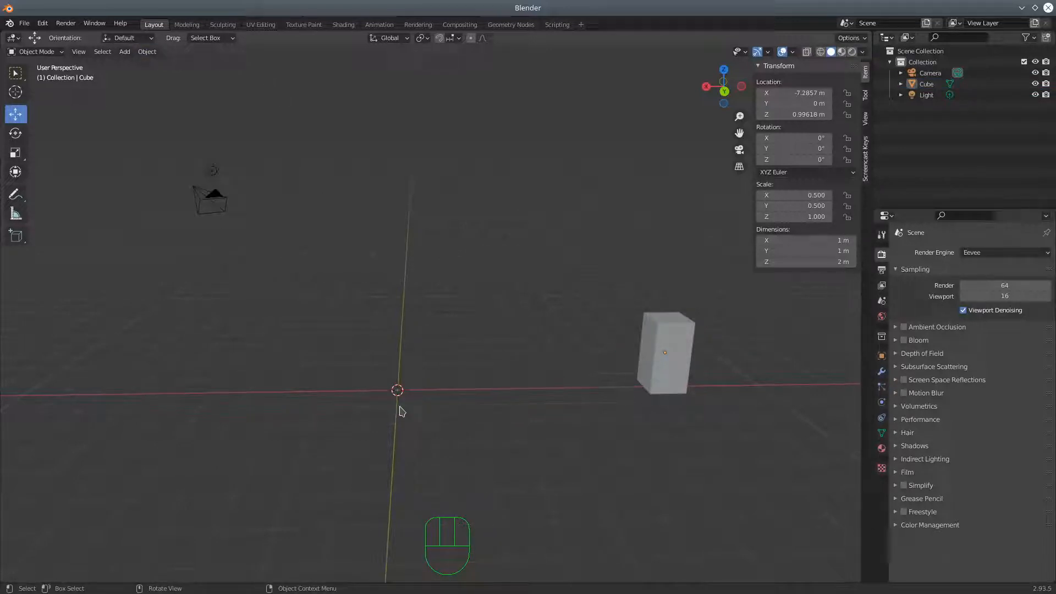
{"action": "left_click", "coordinate": [143, 52]}
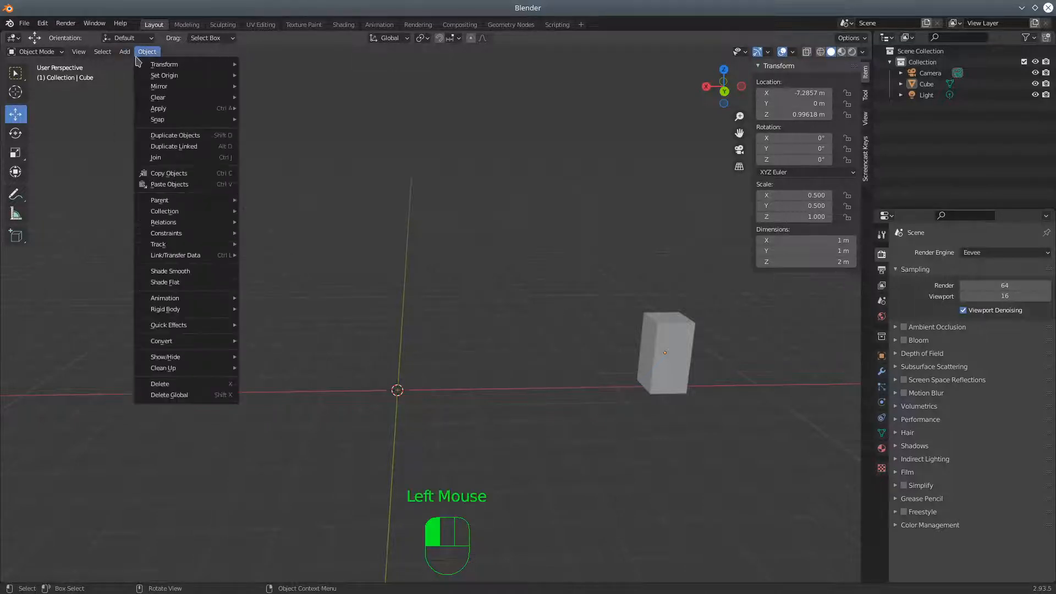
{"action": "mouse_move", "coordinate": [124, 52]}
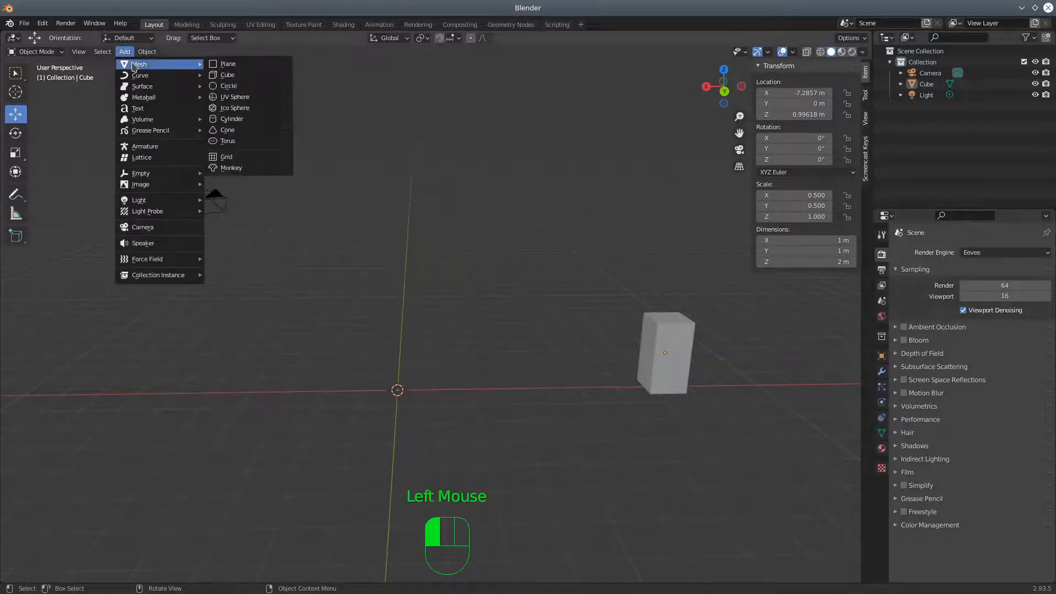
{"action": "left_click", "coordinate": [230, 77]}
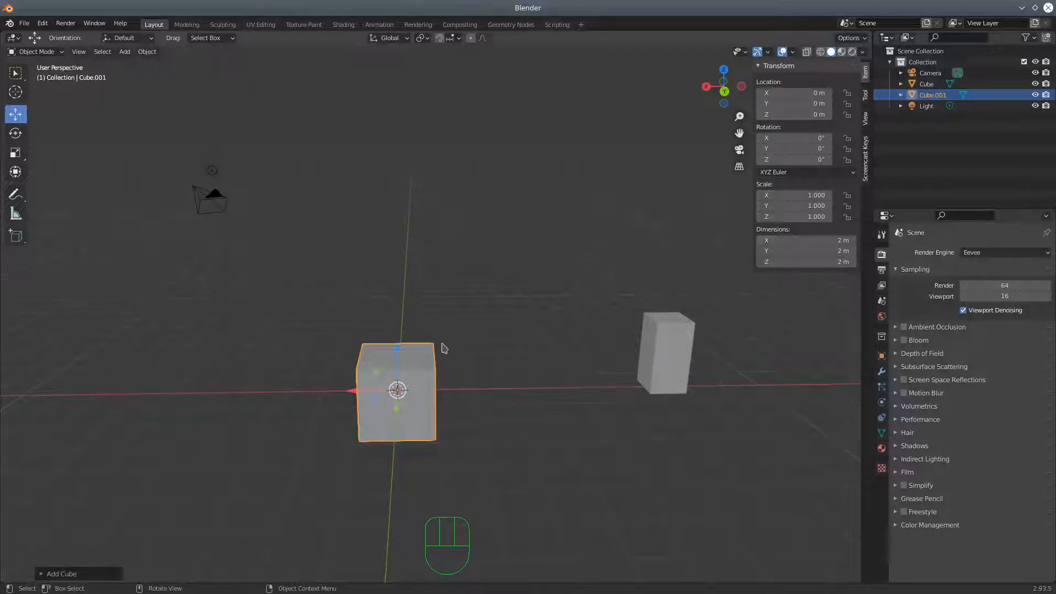
Enter Edit Mode on the new cube and merge all its vertices at center into a single vertex
{"action": "left_click", "coordinate": [34, 51]}
{"action": "left_click", "coordinate": [36, 77]}
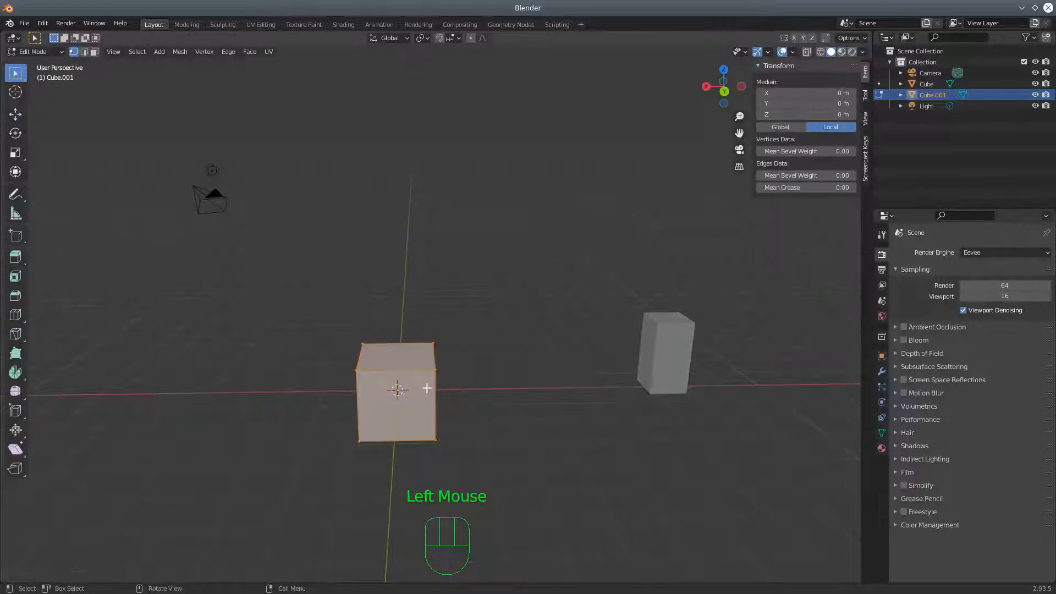
{"action": "middle_click_drag", "start_coordinate": [493, 394], "coordinate": [540, 396]}
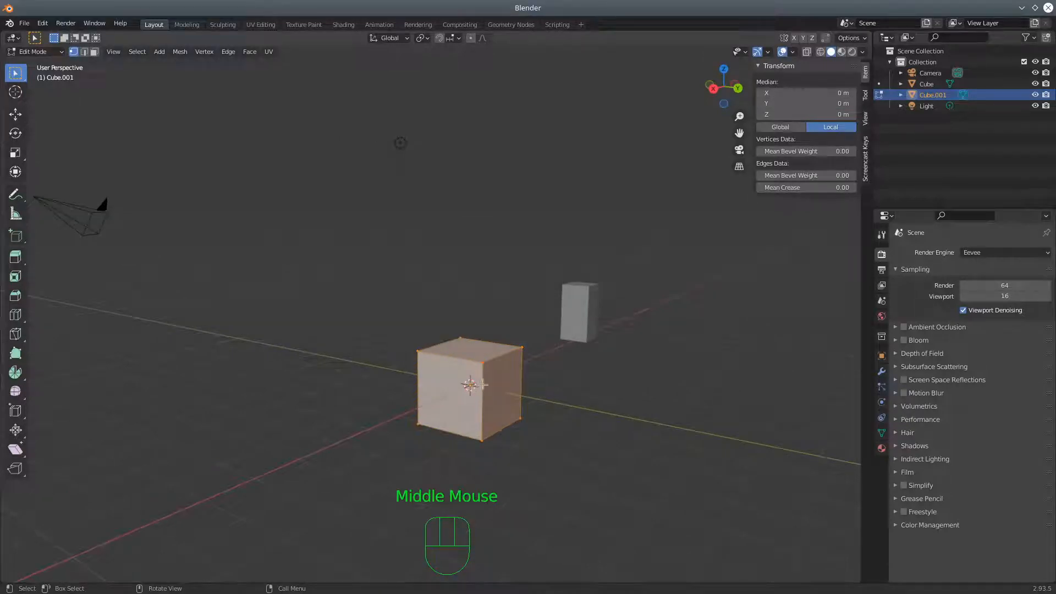
{"action": "middle_click_drag", "start_coordinate": [655, 363], "coordinate": [669, 431]}
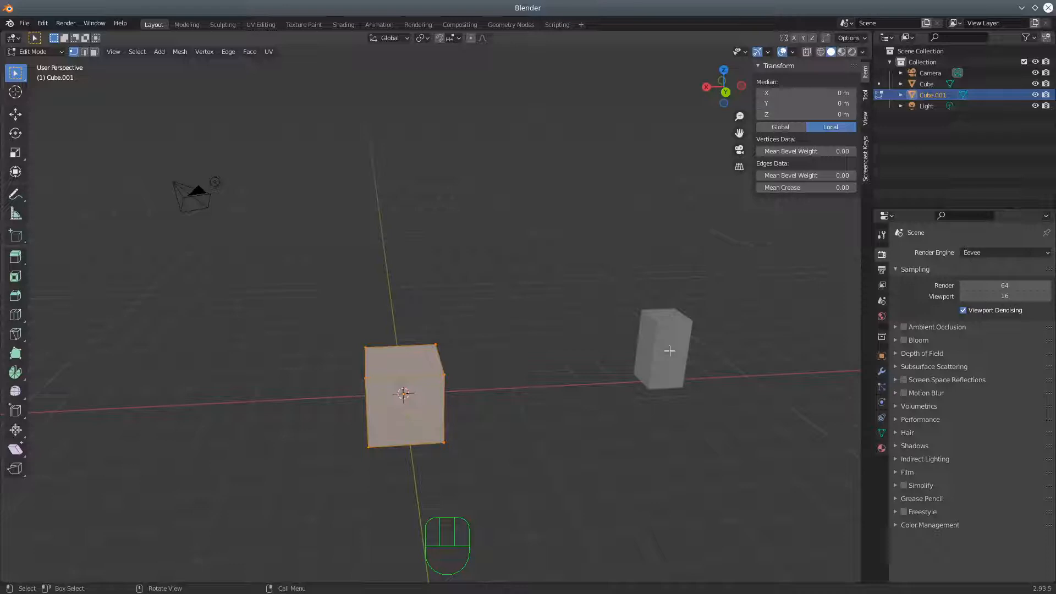
{"action": "left_click", "coordinate": [209, 55]}
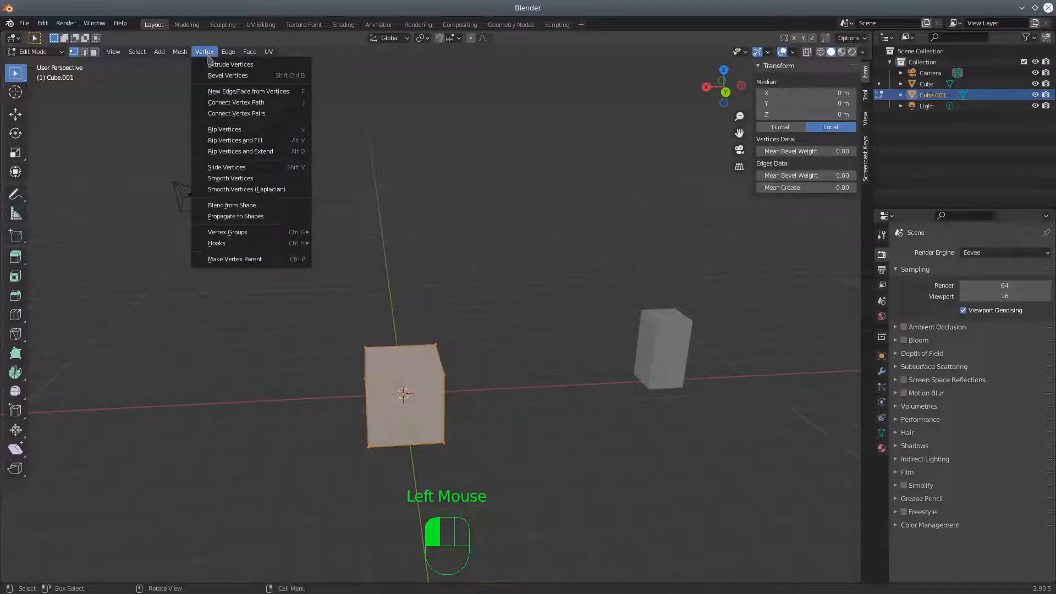
{"action": "mouse_move", "coordinate": [187, 57]}
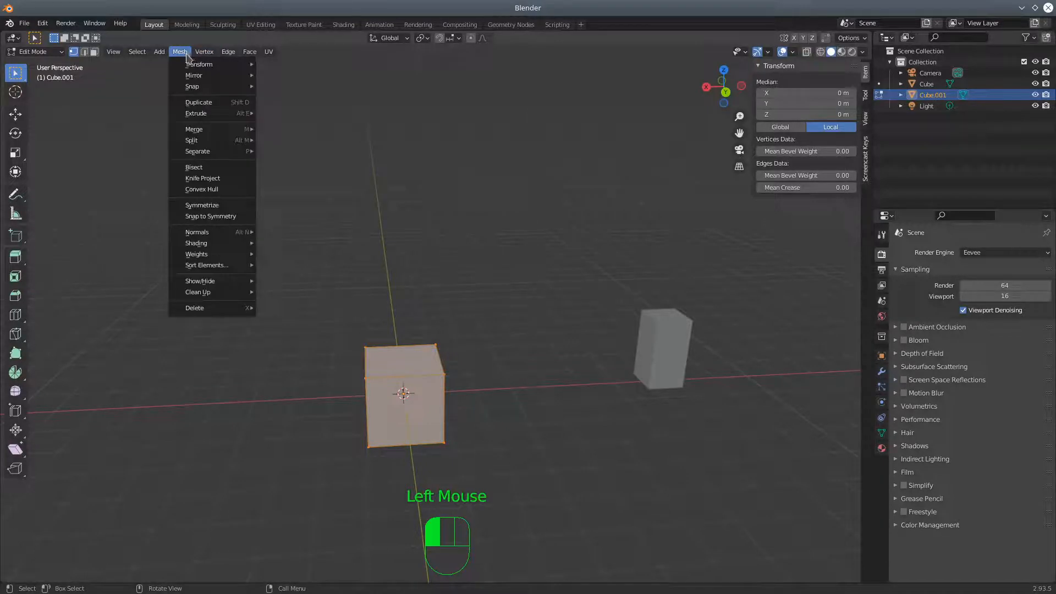
{"action": "mouse_move", "coordinate": [198, 130]}
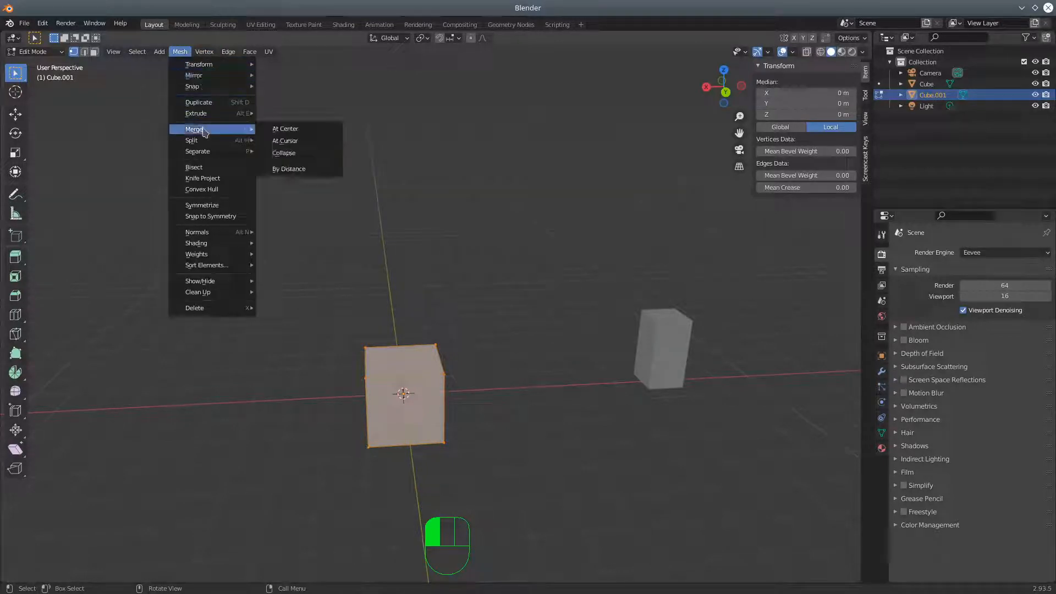
{"action": "left_click", "coordinate": [297, 133]}
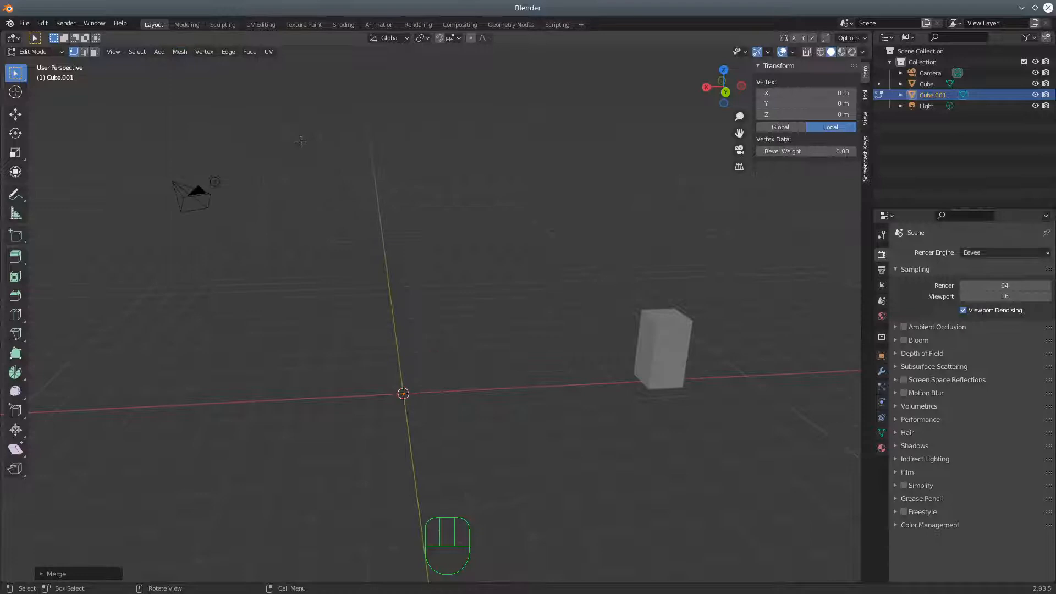
Enable the Statistics overlay in the 3D viewport
{"action": "left_click", "coordinate": [769, 55]}
{"action": "mouse_move", "coordinate": [798, 58]}
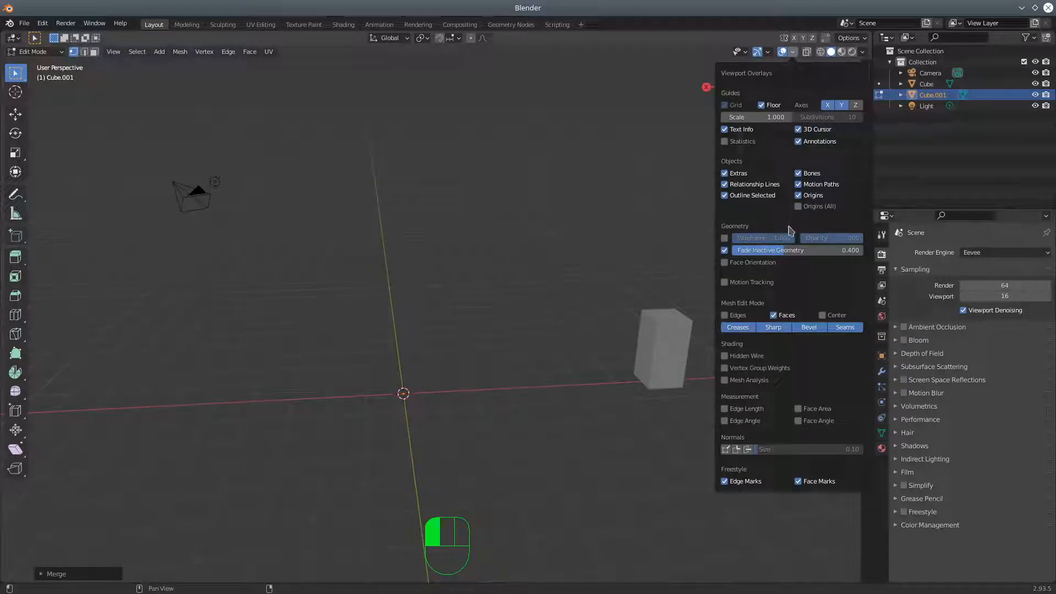
{"action": "left_click", "coordinate": [726, 143]}
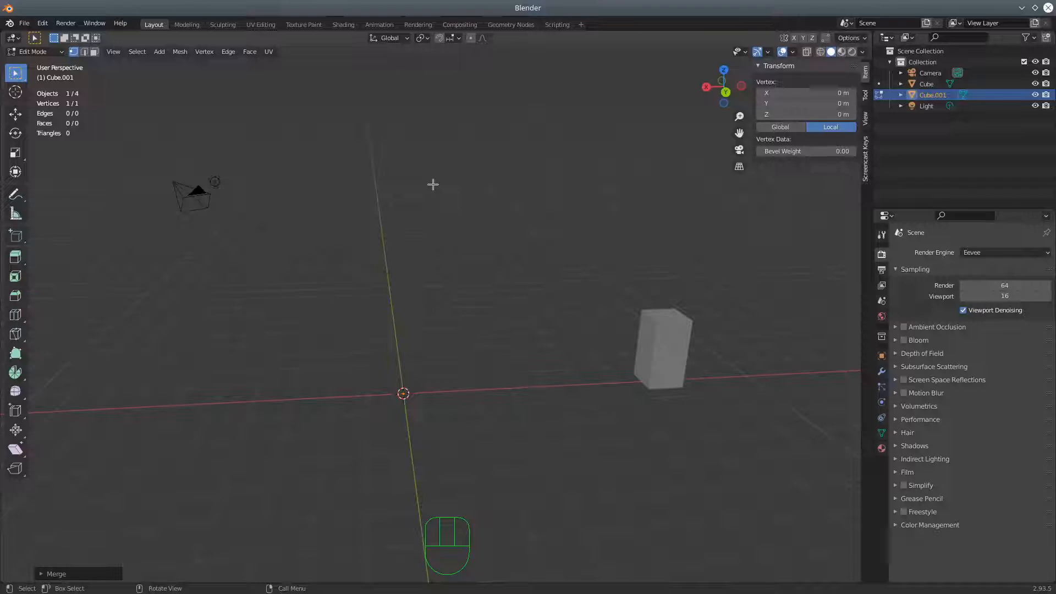
Show the scene in front orthographic view, centred on the origin, and hide the sidebar
{"action": "mouse_move", "coordinate": [478, 409]}
{"action": "middle_mouse_down"}
{"action": "mouse_move", "coordinate": [504, 401]}
{"action": "mouse_move", "coordinate": [466, 409]}
{"action": "middle_mouse_up"}
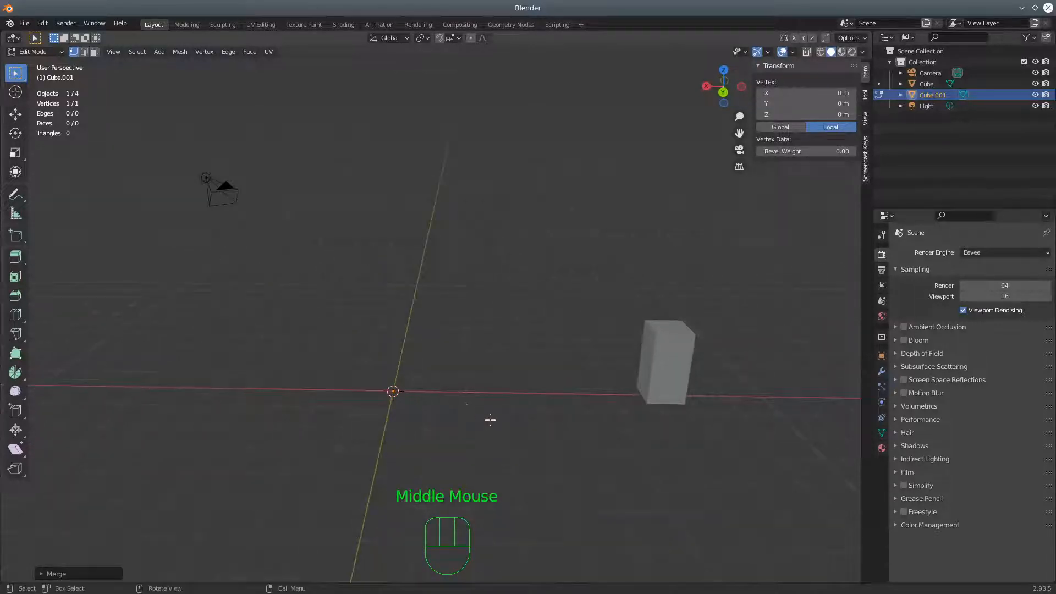
{"action": "middle_click_drag", "start_coordinate": [492, 440], "coordinate": [493, 433]}
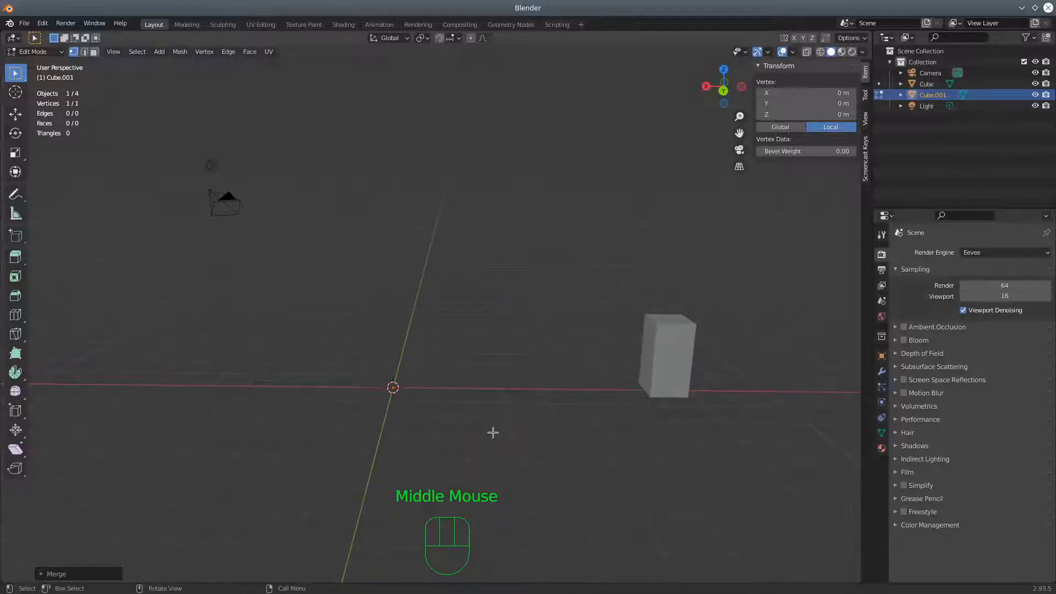
{"action": "key", "text": "KP_3"}
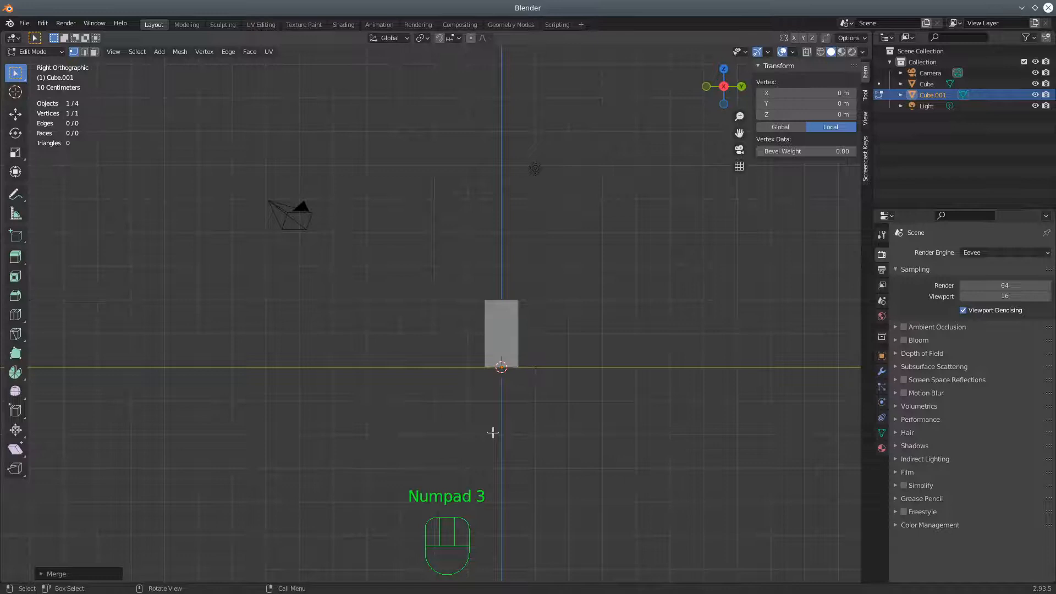
{"action": "key", "text": "KP_1"}
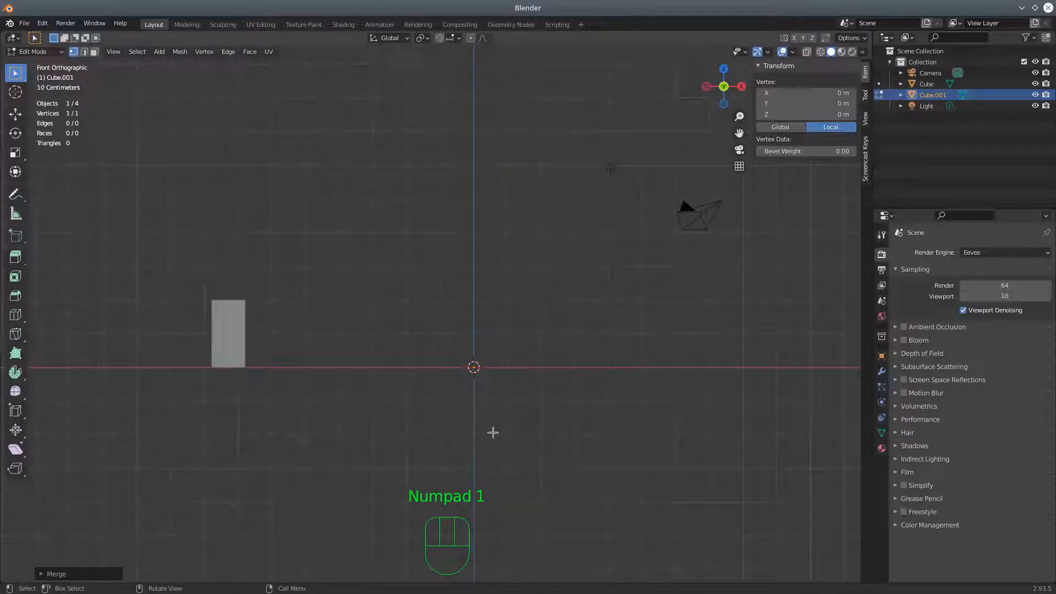
{"action": "key", "text": "shift"}
{"action": "middle_click_drag", "start_coordinate": [489, 407], "coordinate": [458, 402], "text": "shift"}
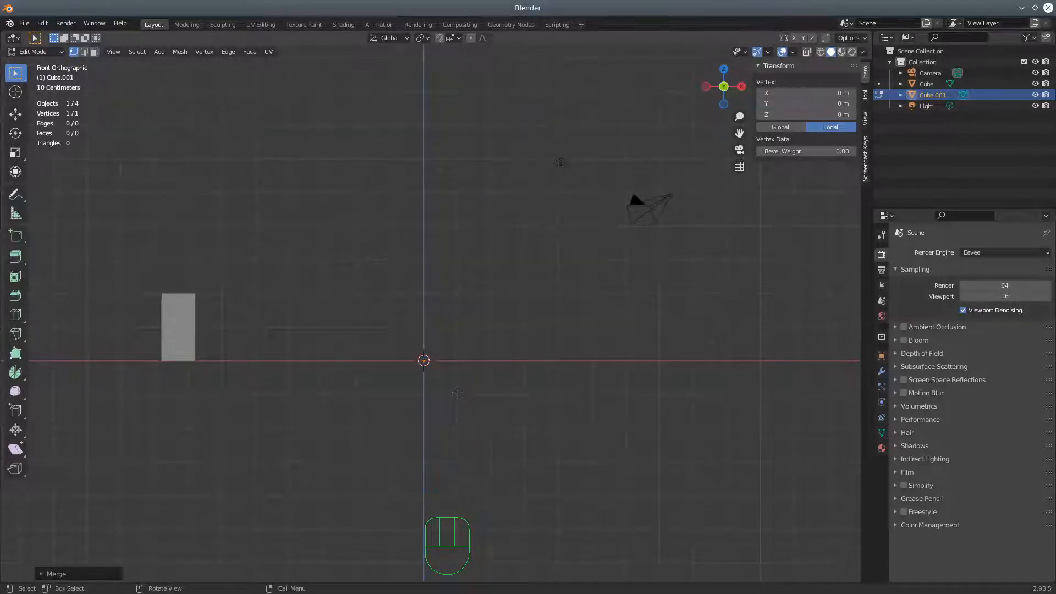
{"action": "scroll", "coordinate": [444, 411], "scroll_direction": "up", "scroll_amount": 2}
{"action": "middle_click_drag", "start_coordinate": [475, 413], "coordinate": [547, 420], "text": "shift"}
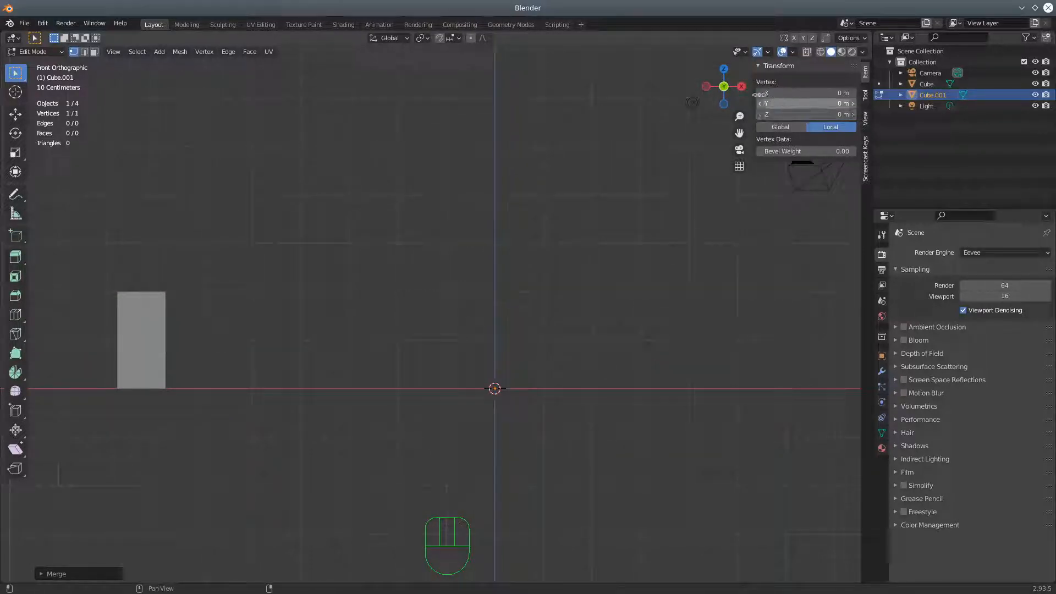
{"action": "left_click_drag", "start_coordinate": [758, 94], "coordinate": [847, 96]}
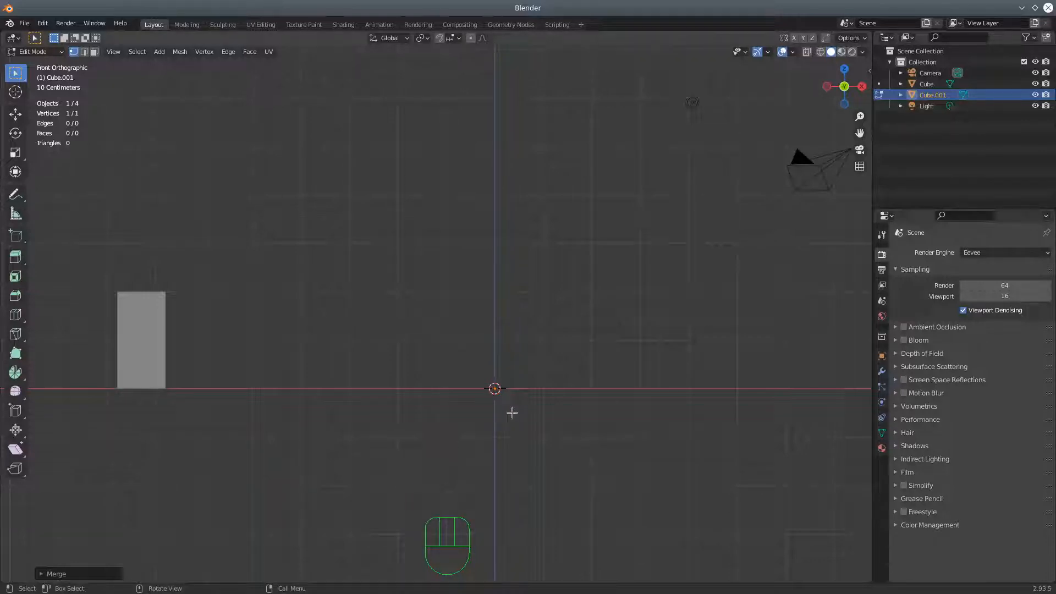
Move the single vertex about 1.4 m along −X and 0.7 m along −Z, and extrude an eleven-vertex trunk curving upward from it
{"action": "key", "text": "g"}
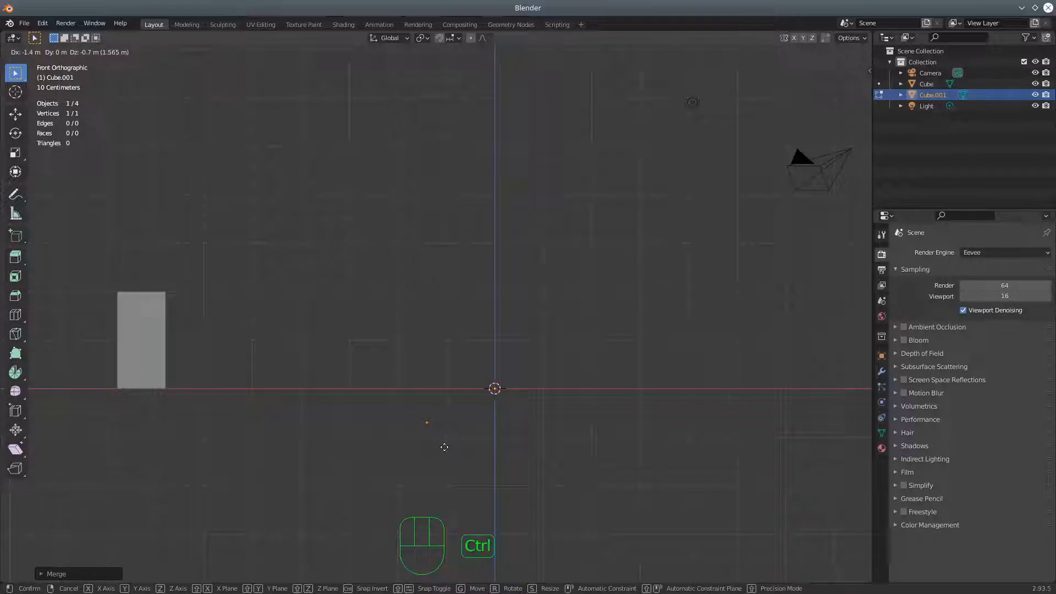
{"action": "left_click", "coordinate": [447, 445]}
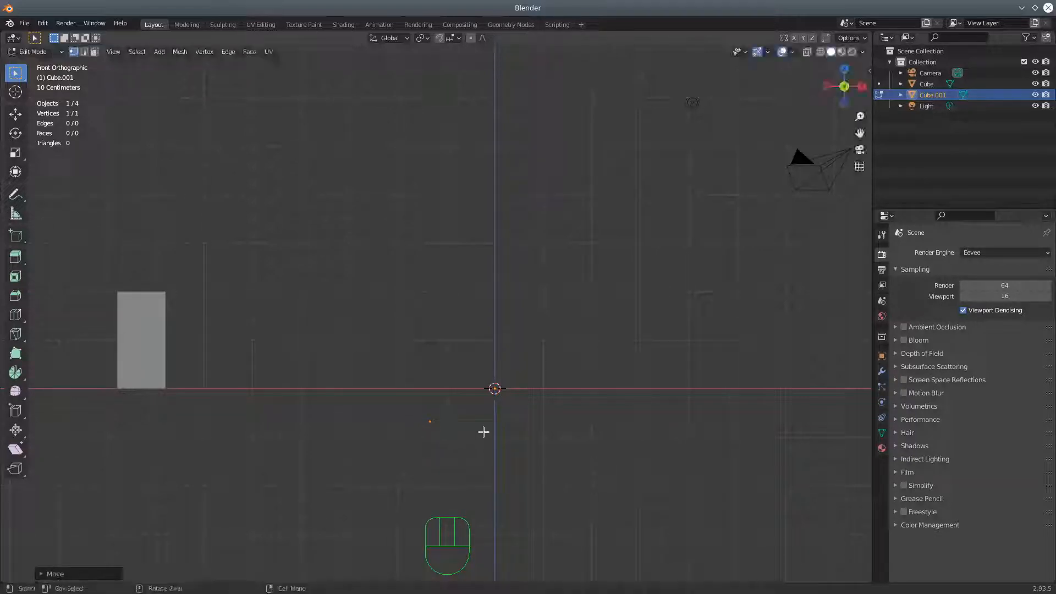
{"action": "right_click", "coordinate": [446, 409], "text": "ctrl"}
{"action": "right_click", "coordinate": [463, 405], "text": "ctrl"}
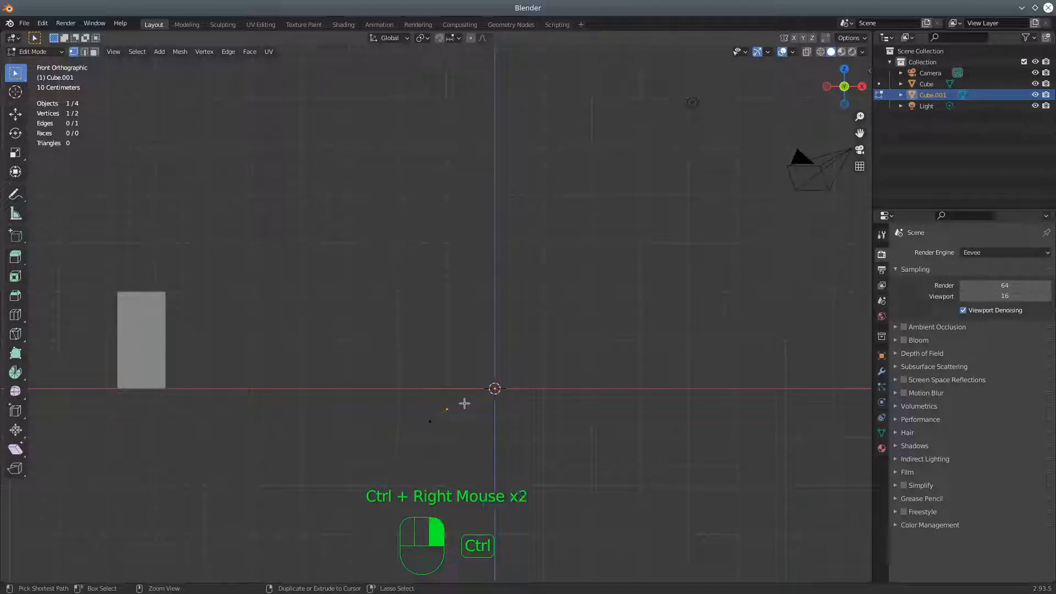
{"action": "right_click", "coordinate": [476, 357], "text": "ctrl"}
{"action": "right_click", "coordinate": [481, 339], "text": "ctrl"}
{"action": "right_click", "coordinate": [486, 322], "text": "ctrl"}
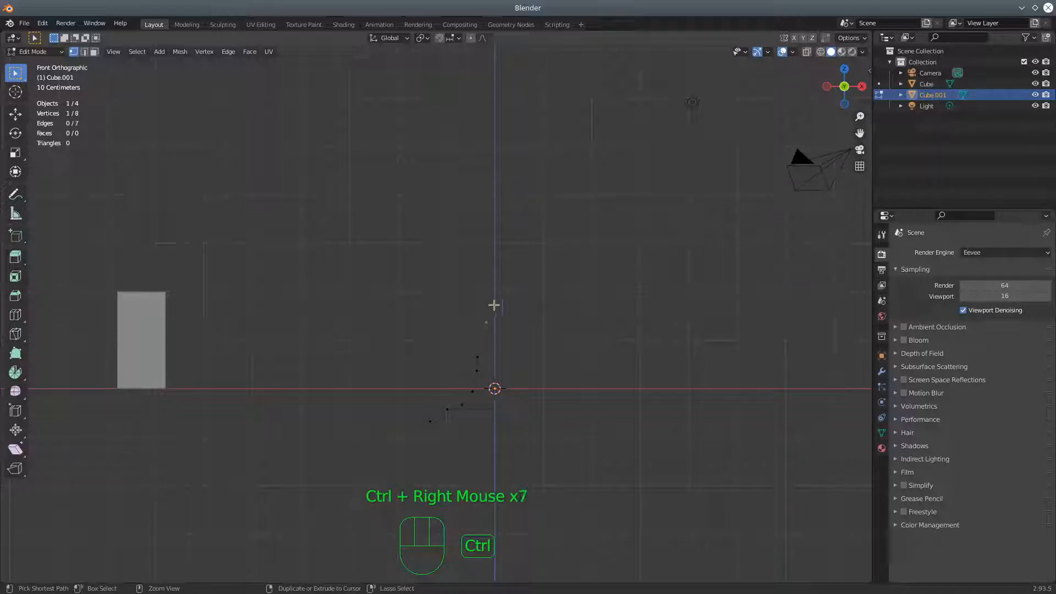
{"action": "right_click", "coordinate": [487, 306], "text": "ctrl"}
{"action": "right_click", "coordinate": [476, 274], "text": "ctrl"}
{"action": "right_click", "coordinate": [468, 268], "text": "ctrl"}
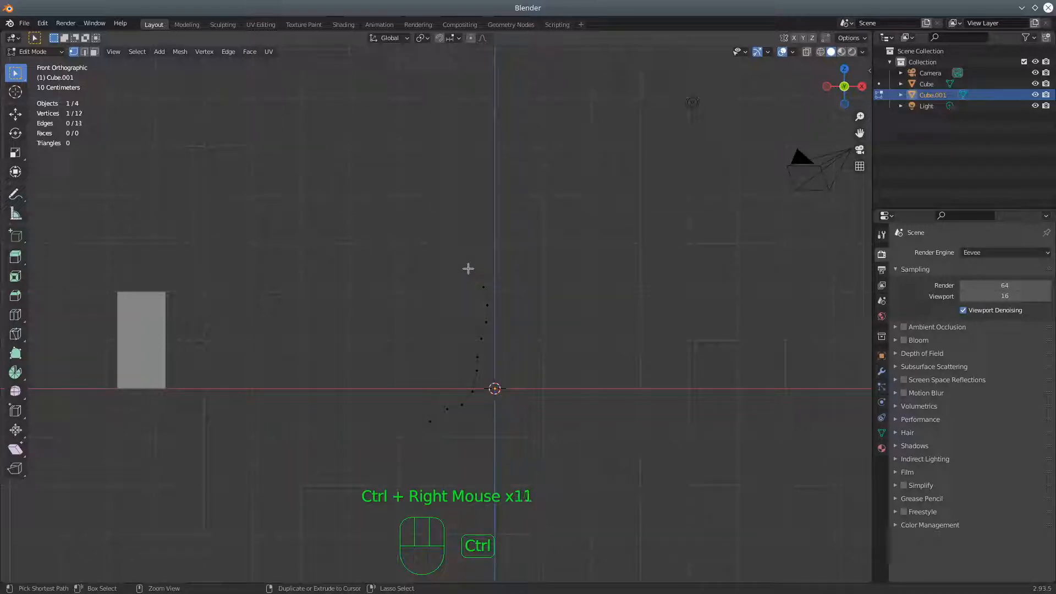
Continue the chain from the trunk's upper end with eight more vertices, arching over and slightly down toward −X
{"action": "right_click", "coordinate": [453, 256], "text": "ctrl"}
{"action": "right_click", "coordinate": [421, 252], "text": "ctrl"}
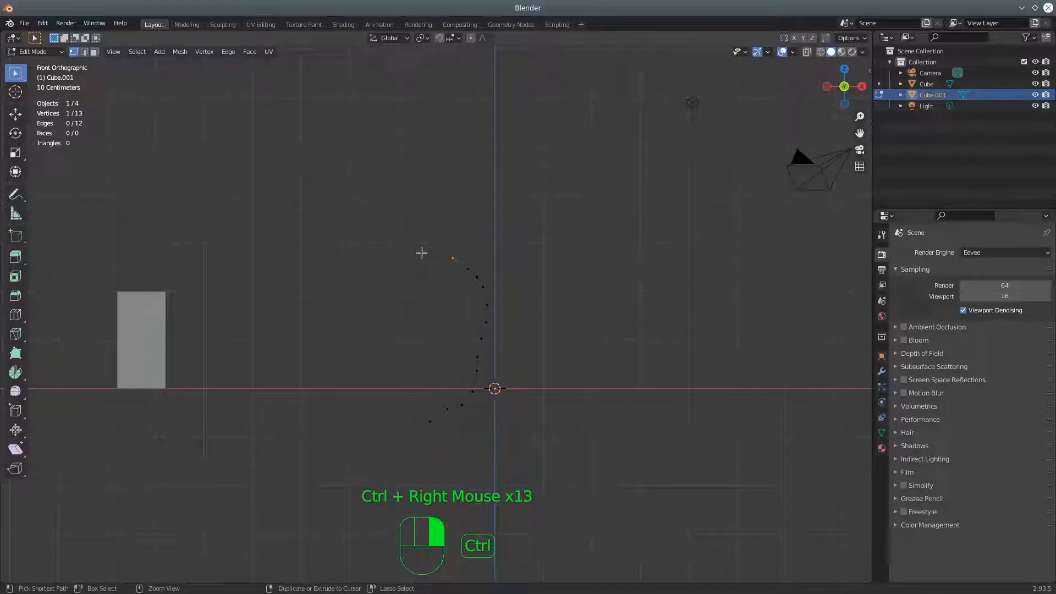
{"action": "right_click", "coordinate": [401, 252], "text": "ctrl"}
{"action": "right_click", "coordinate": [380, 253], "text": "ctrl"}
{"action": "right_click", "coordinate": [359, 263], "text": "ctrl"}
{"action": "right_click", "coordinate": [346, 268], "text": "ctrl"}
{"action": "right_click", "coordinate": [334, 273], "text": "ctrl"}
{"action": "right_click", "coordinate": [318, 272], "text": "ctrl"}
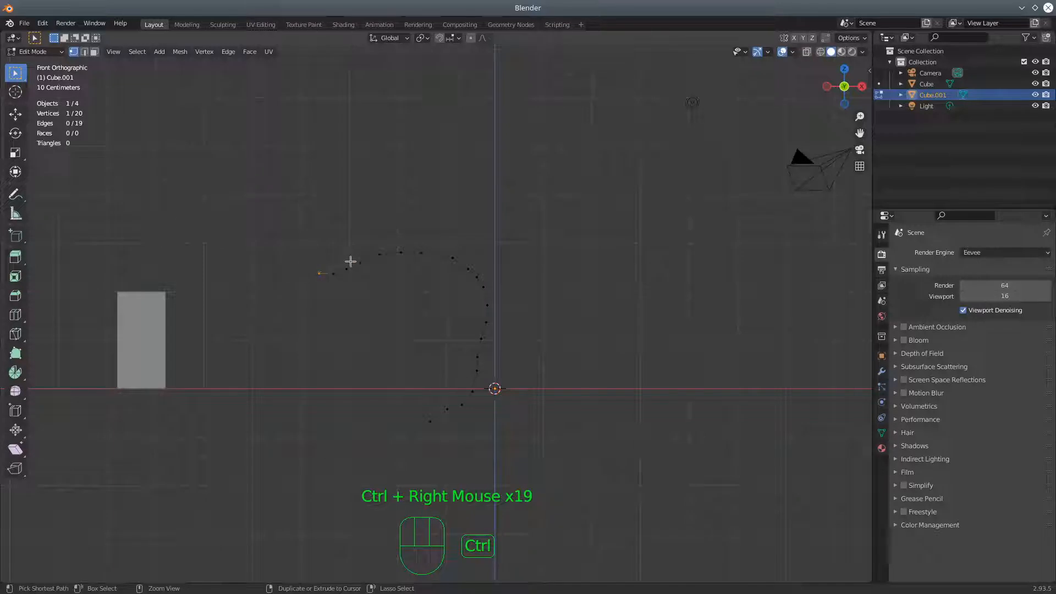
Extrude one short side vertex toward −X from the vertex where the arched limb starts sloping down
{"action": "right_click", "coordinate": [352, 255]}
{"action": "left_click", "coordinate": [380, 254]}
{"action": "right_click", "coordinate": [373, 252], "text": "ctrl"}
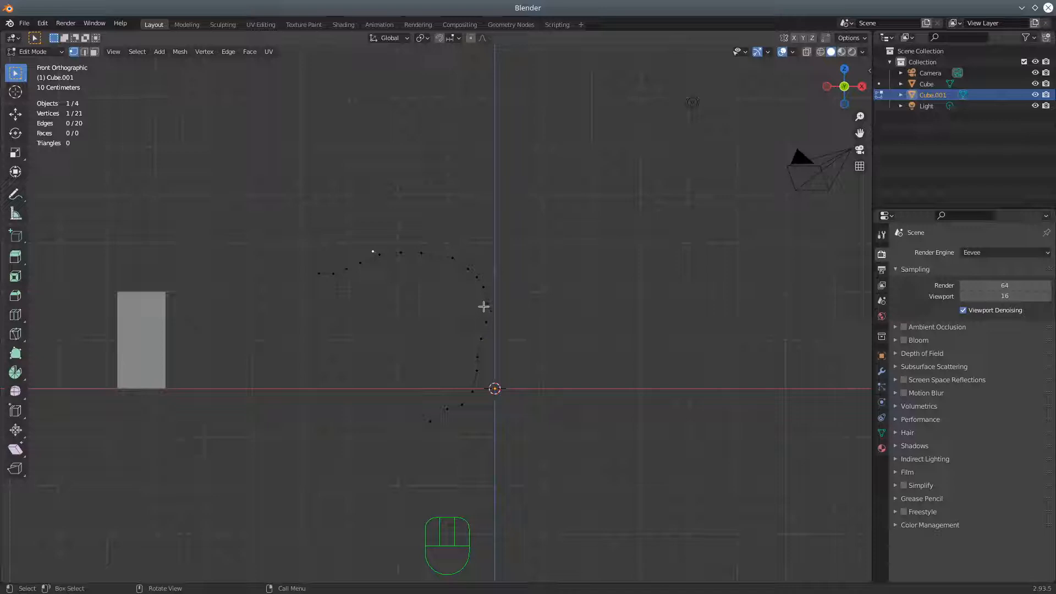
Extrude a four-vertex branch upward from the trunk's upper bend, and fork three more vertices upward from that branch's second vertex
{"action": "left_click", "coordinate": [477, 275]}
{"action": "right_click", "coordinate": [481, 262], "text": "ctrl"}
{"action": "right_click", "coordinate": [472, 243], "text": "ctrl"}
{"action": "right_click", "coordinate": [457, 236], "text": "ctrl"}
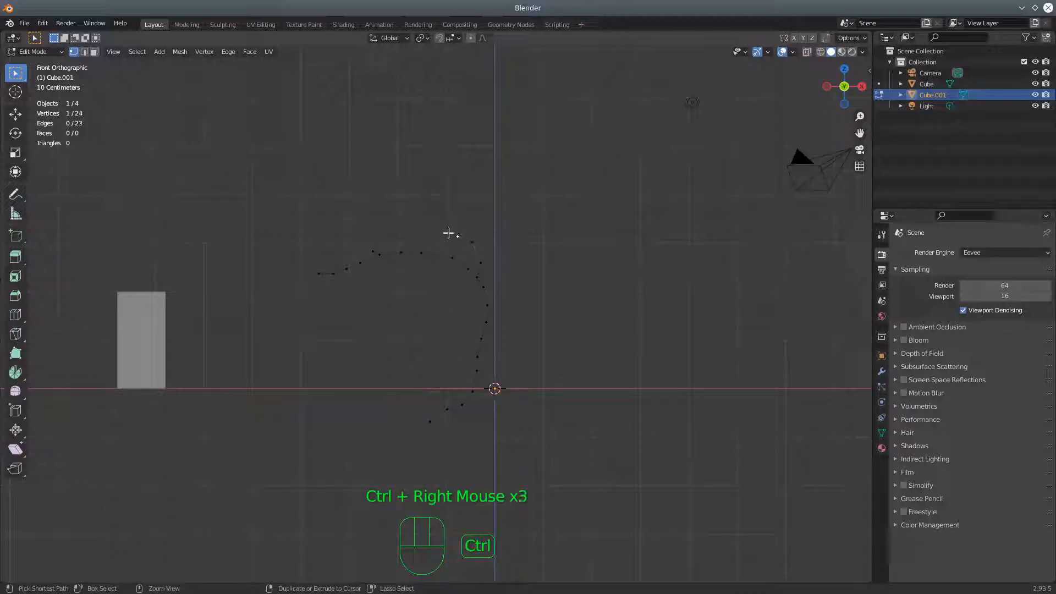
{"action": "right_click", "coordinate": [445, 232], "text": "ctrl"}
{"action": "left_click", "coordinate": [471, 240]}
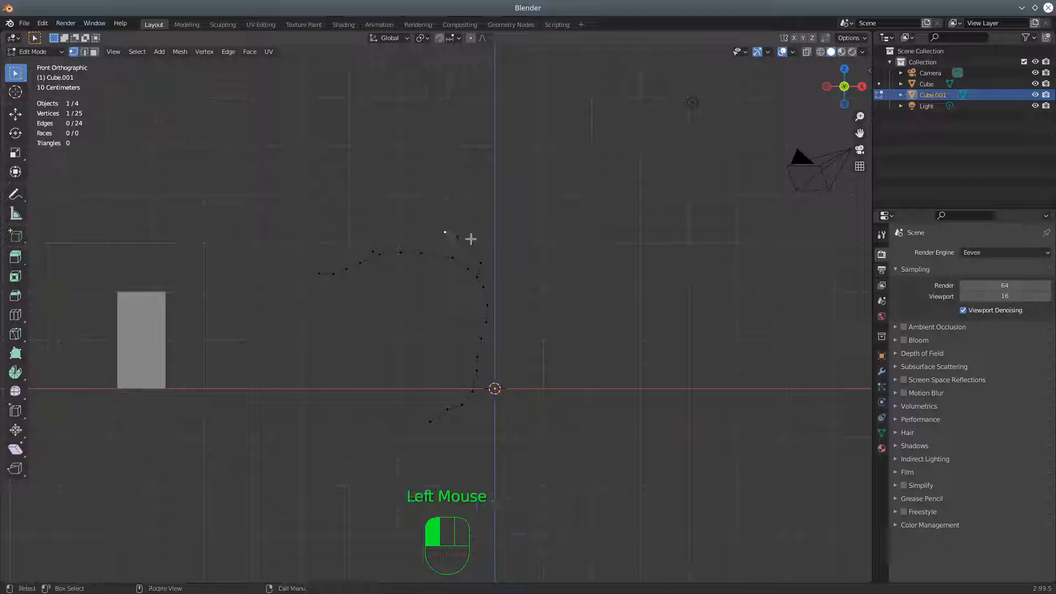
{"action": "right_click", "coordinate": [471, 227], "text": "ctrl"}
{"action": "right_click", "coordinate": [473, 209], "text": "ctrl"}
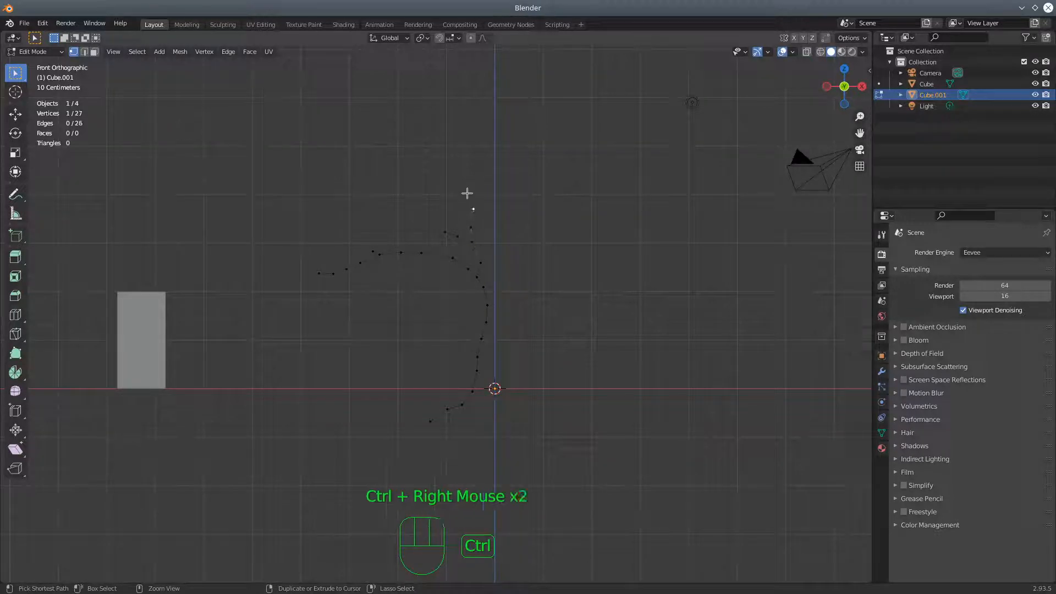
{"action": "right_click", "coordinate": [464, 192], "text": "ctrl"}
Extrude a four-vertex branch from the middle of the arched limb, rising and bending toward −X
{"action": "left_click", "coordinate": [419, 241]}
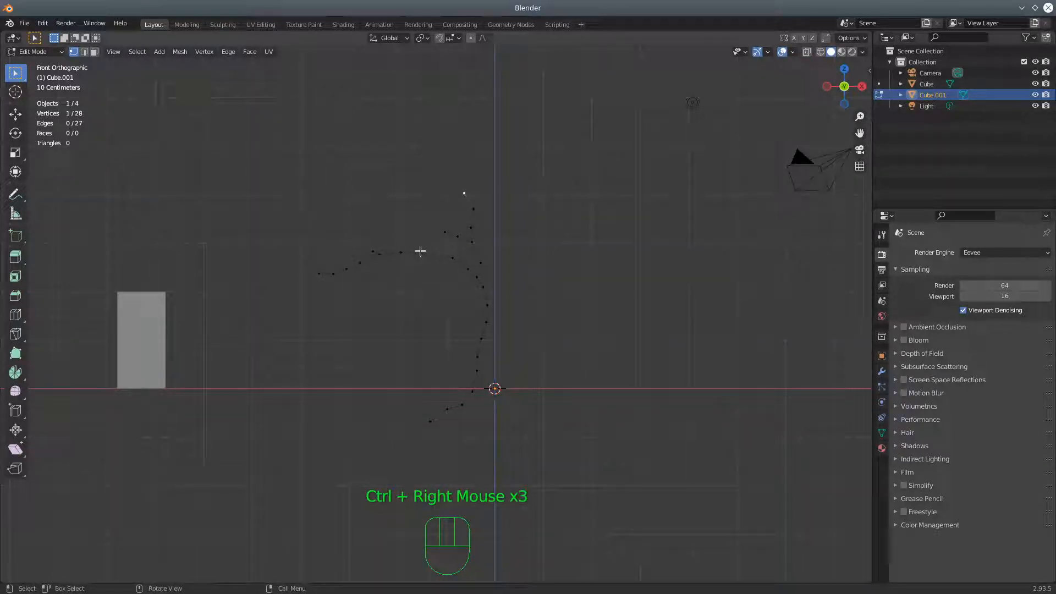
{"action": "right_click", "coordinate": [418, 239], "text": "ctrl"}
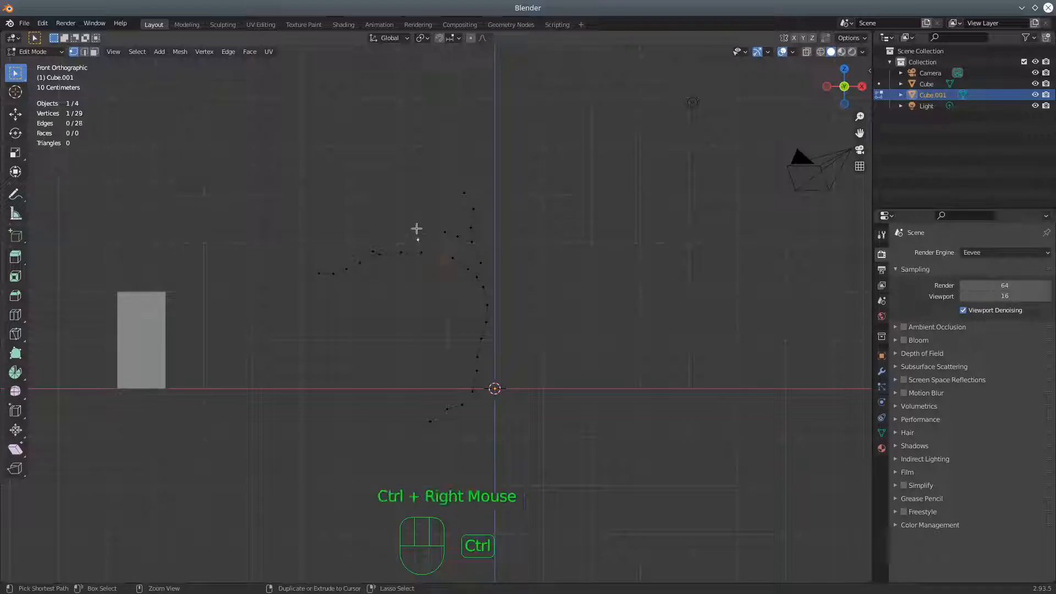
{"action": "right_click", "coordinate": [413, 223], "text": "ctrl"}
{"action": "right_click", "coordinate": [399, 221], "text": "ctrl"}
{"action": "right_click", "coordinate": [373, 216], "text": "ctrl"}
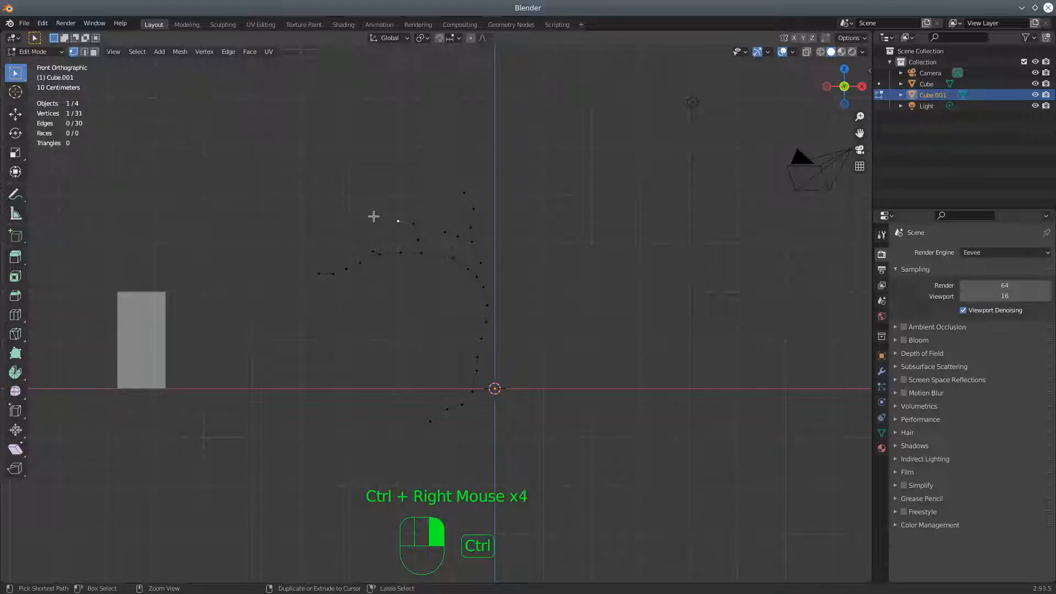
Extrude a three-vertex branch toward −X from the middle of the trunk, and fork two vertices below it from its first vertex
{"action": "right_click", "coordinate": [483, 308]}
{"action": "left_click", "coordinate": [483, 304]}
{"action": "right_click", "coordinate": [468, 299], "text": "ctrl"}
{"action": "right_click", "coordinate": [454, 289], "text": "ctrl"}
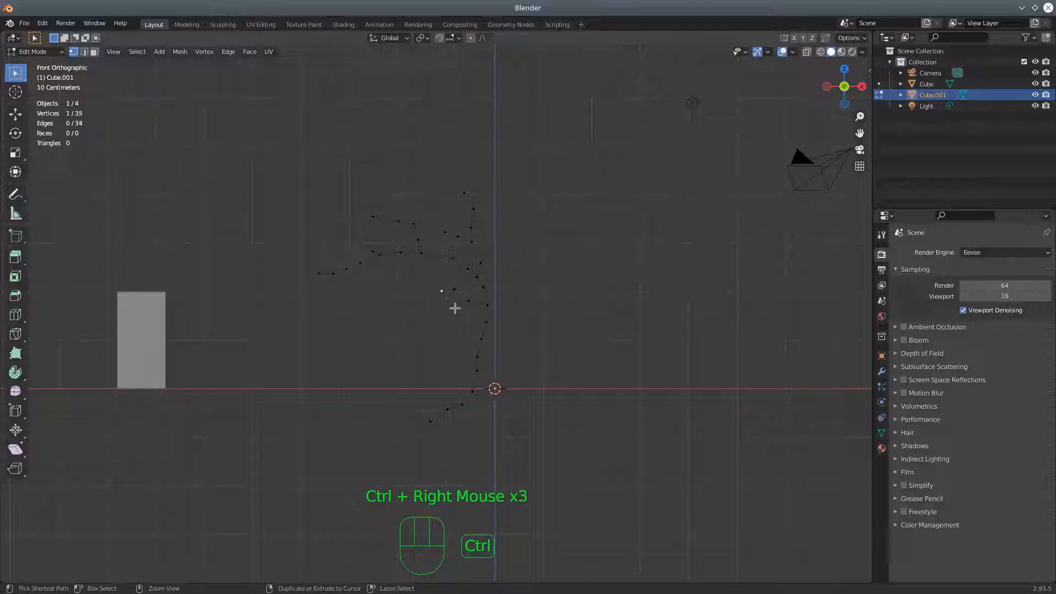
{"action": "right_click", "coordinate": [464, 301]}
{"action": "left_click", "coordinate": [465, 307]}
{"action": "right_click", "coordinate": [457, 311], "text": "ctrl"}
{"action": "right_click", "coordinate": [441, 311], "text": "ctrl"}
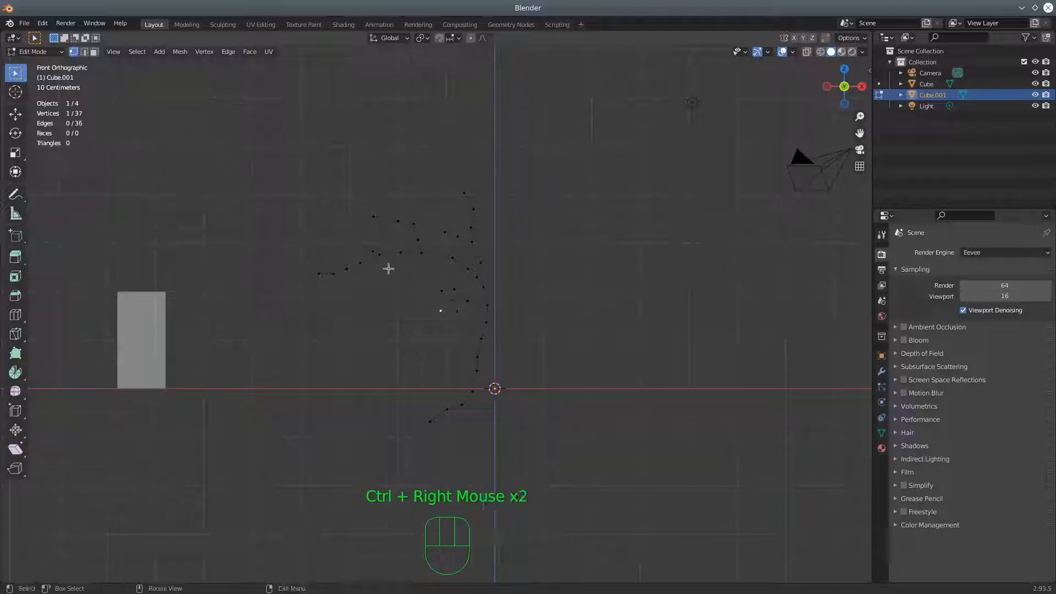
Add two-vertex twigs near the arched limb's outer end: one rising from the short side vertex, one hanging below the limb
{"action": "left_click", "coordinate": [370, 249]}
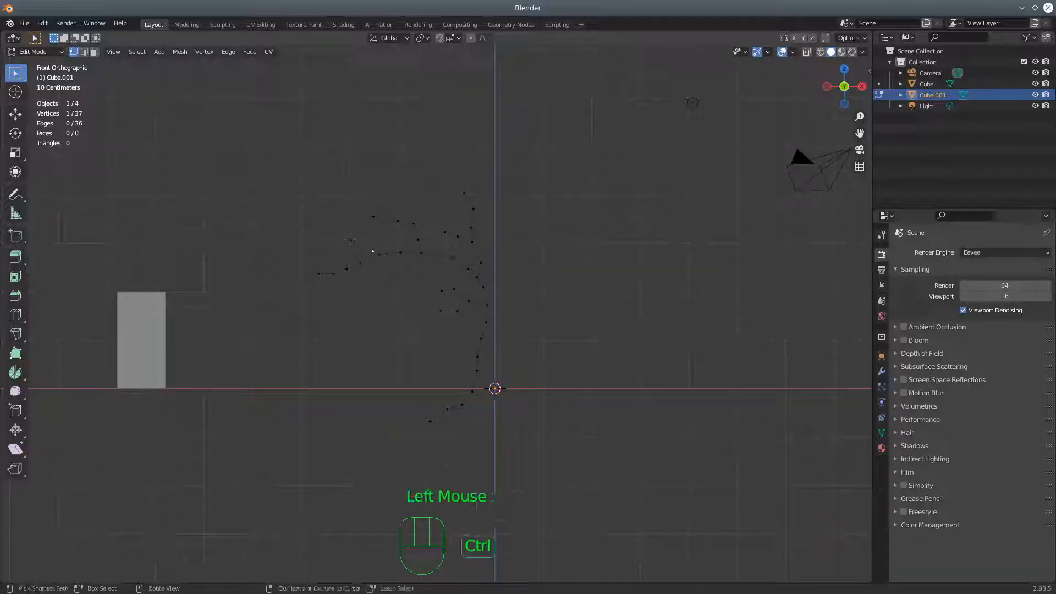
{"action": "right_click", "coordinate": [353, 237], "text": "ctrl"}
{"action": "right_click", "coordinate": [350, 231], "text": "ctrl"}
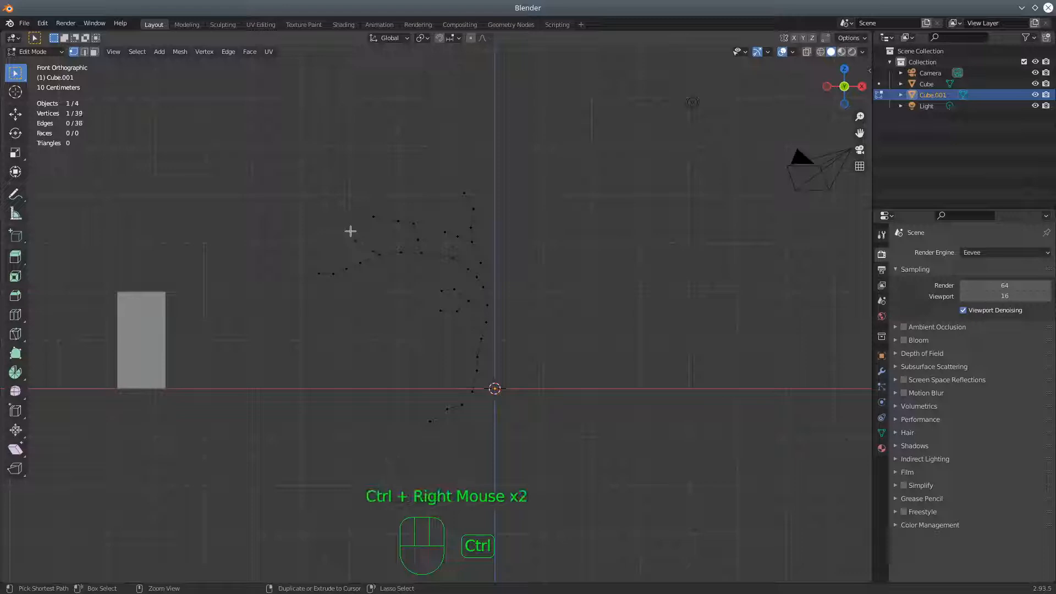
{"action": "left_click", "coordinate": [349, 275], "text": "ctrl"}
{"action": "right_click", "coordinate": [349, 278], "text": "ctrl"}
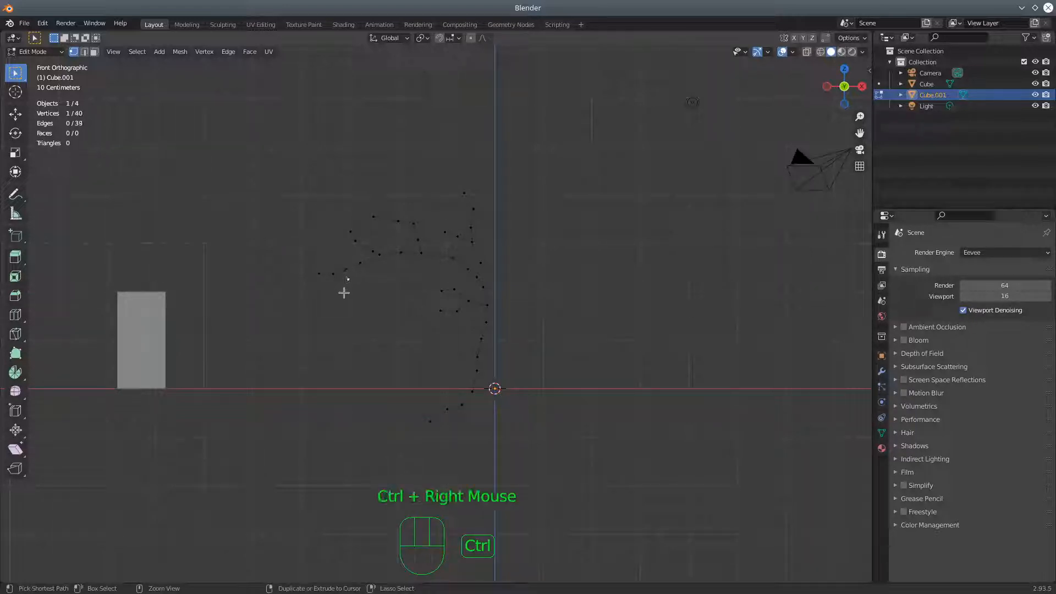
{"action": "right_click", "coordinate": [343, 291], "text": "ctrl"}
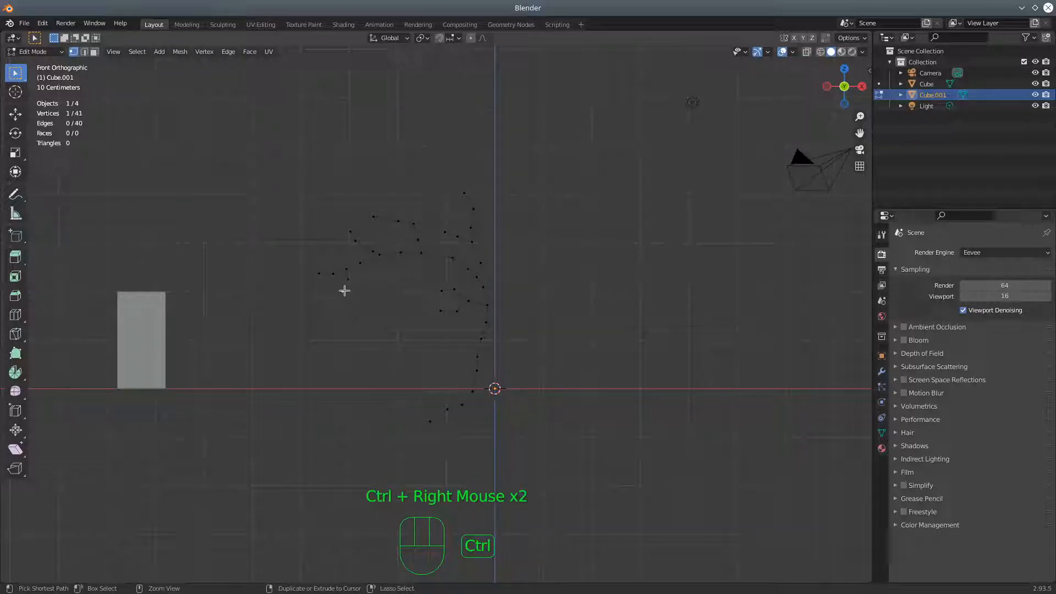
Extrude a three-vertex branch downward and toward −X from the vertex at the top of the arched limb
{"action": "left_click", "coordinate": [401, 255]}
{"action": "right_click", "coordinate": [399, 262], "text": "ctrl"}
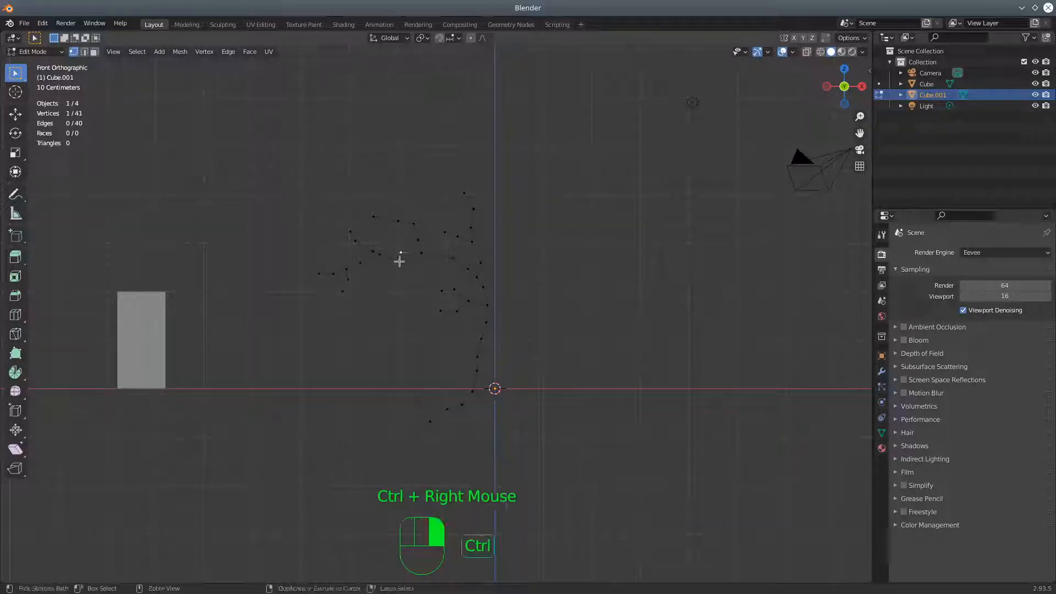
{"action": "left_click", "coordinate": [390, 271], "text": "ctrl"}
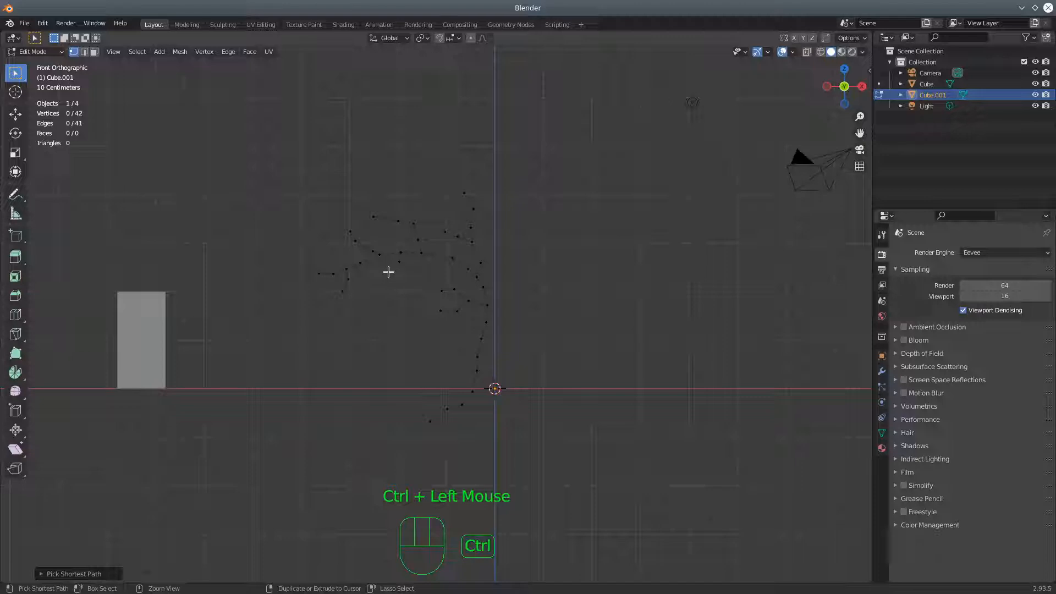
{"action": "left_click", "coordinate": [399, 262]}
{"action": "right_click", "coordinate": [388, 277], "text": "ctrl"}
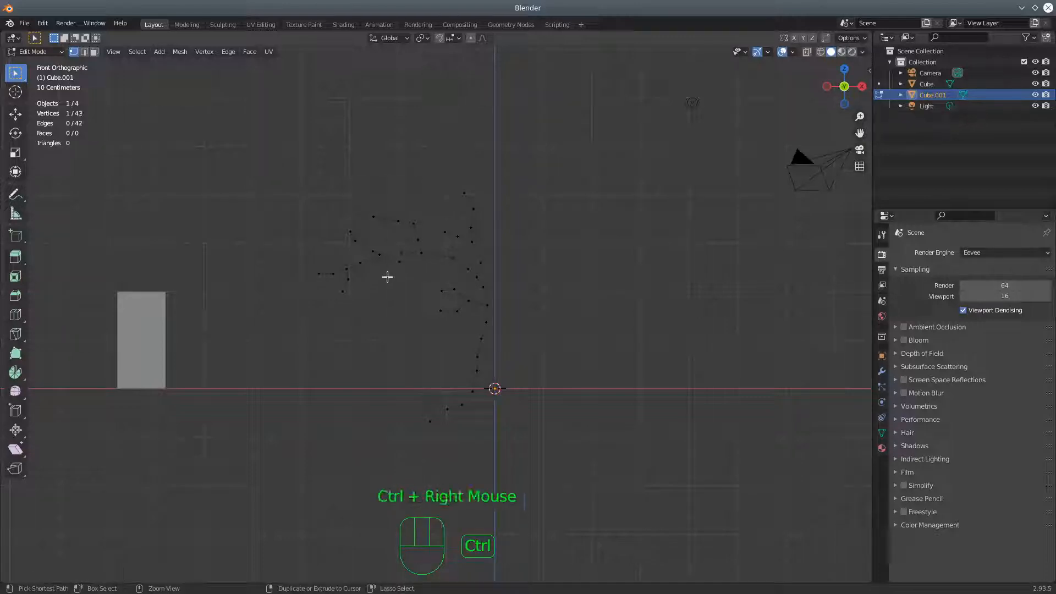
{"action": "right_click", "coordinate": [379, 278], "text": "ctrl"}
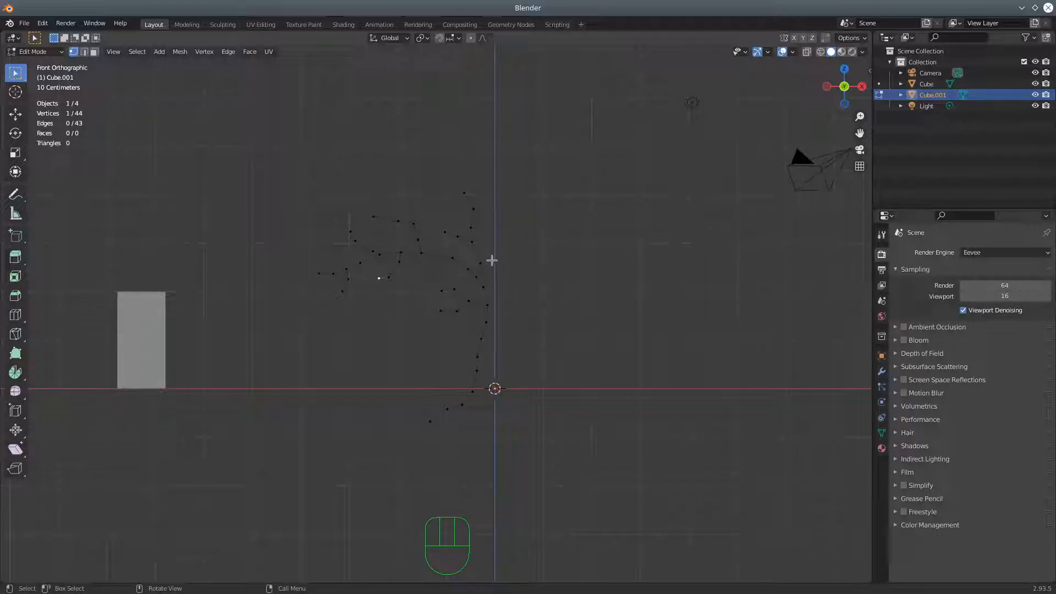
Set the transform pivot point to Active Element and select the trunk vertex where the lower forked branch starts
{"action": "middle_click_drag", "start_coordinate": [437, 333], "coordinate": [462, 370]}
{"action": "middle_click_drag", "start_coordinate": [413, 310], "coordinate": [454, 341]}
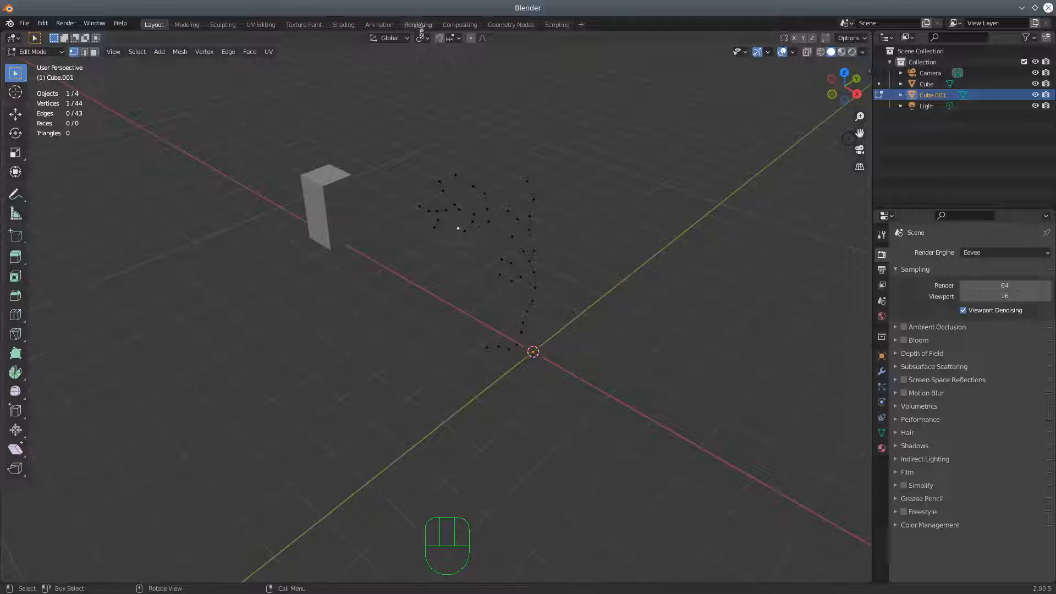
{"action": "left_click", "coordinate": [423, 39]}
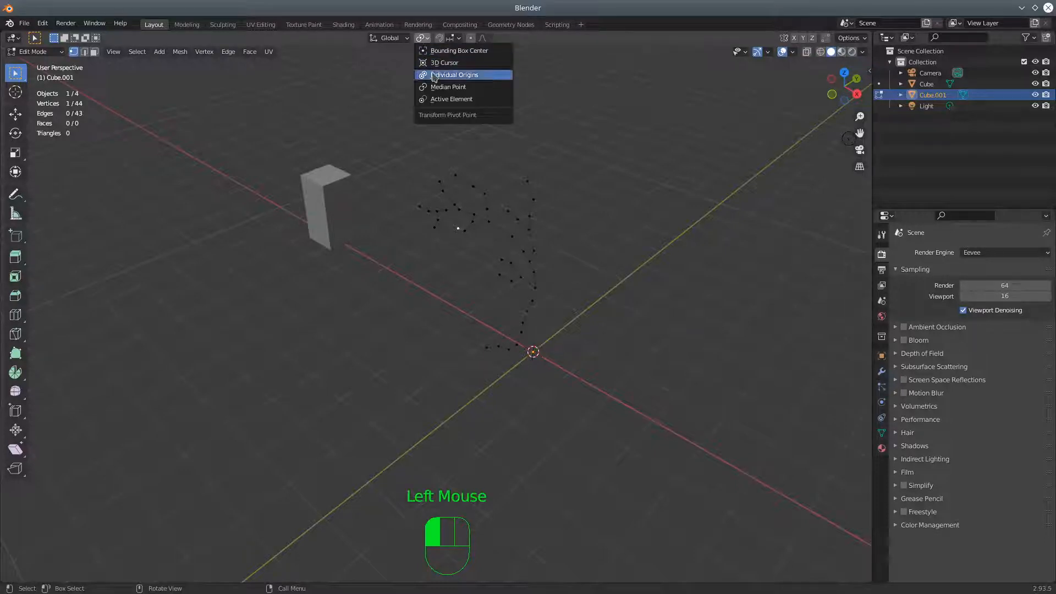
{"action": "left_click", "coordinate": [441, 100]}
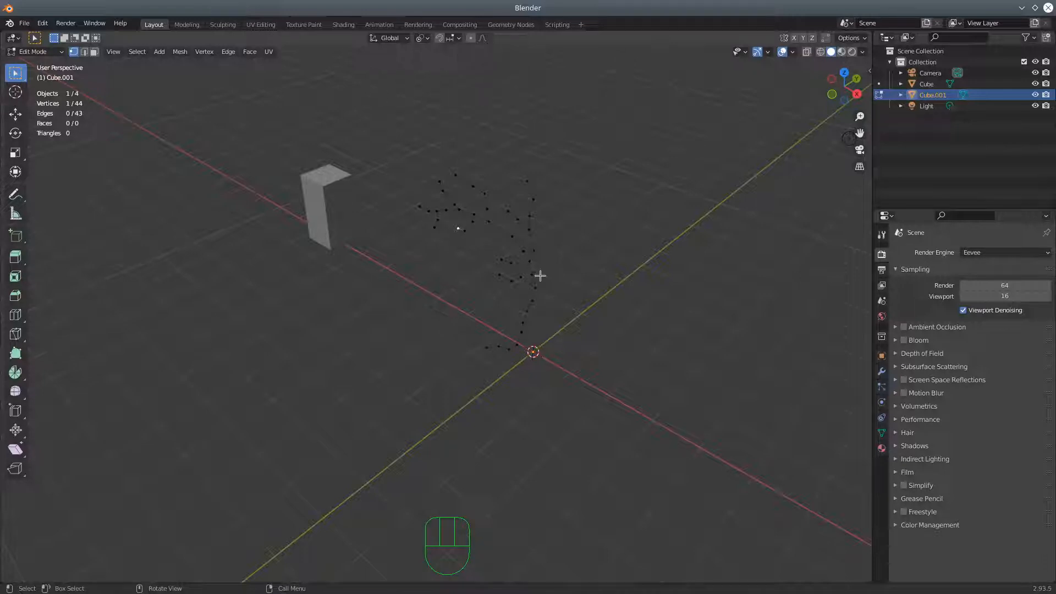
{"action": "left_click", "coordinate": [534, 288]}
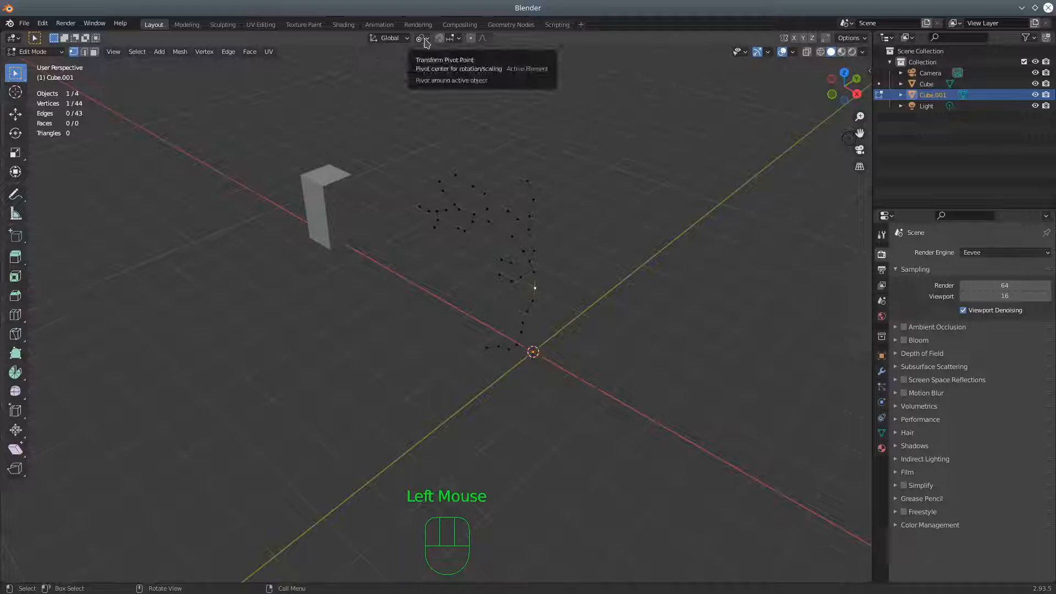
{"action": "middle_click_drag", "start_coordinate": [445, 242], "coordinate": [516, 264]}
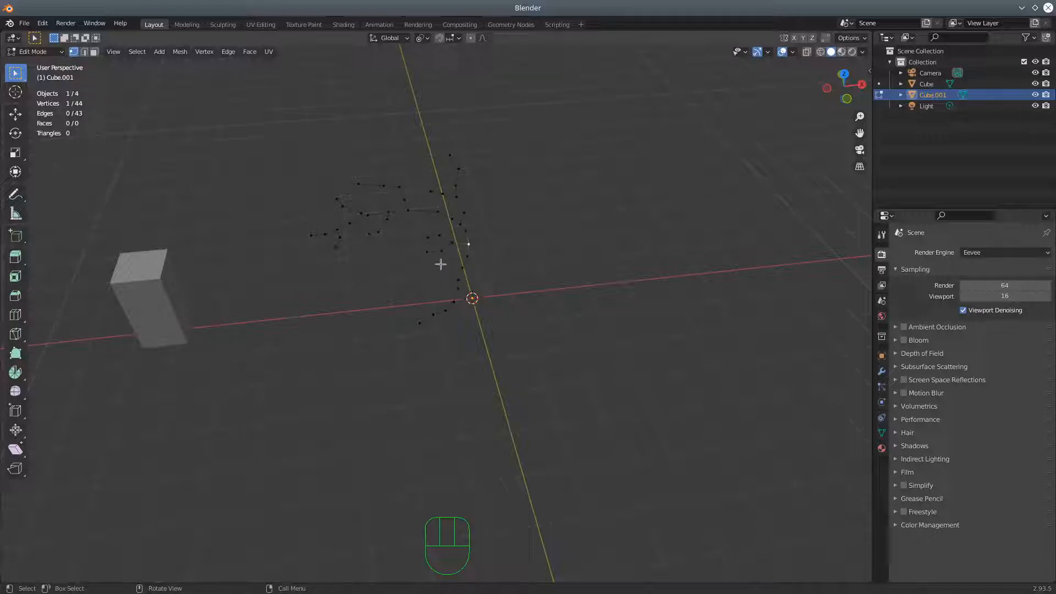
Select the trunk's lower forked branch with the trunk vertex active, rotate it about −92° around X, and turn it around Z
{"action": "key", "text": "c"}
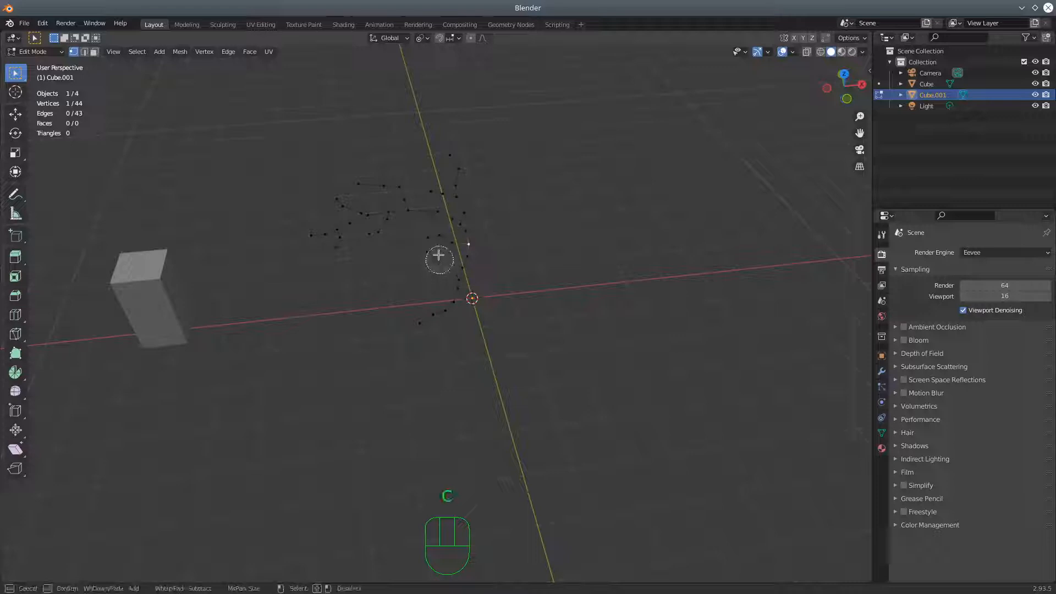
{"action": "left_click_drag", "start_coordinate": [431, 244], "coordinate": [424, 269]}
{"action": "key", "text": "Escape"}
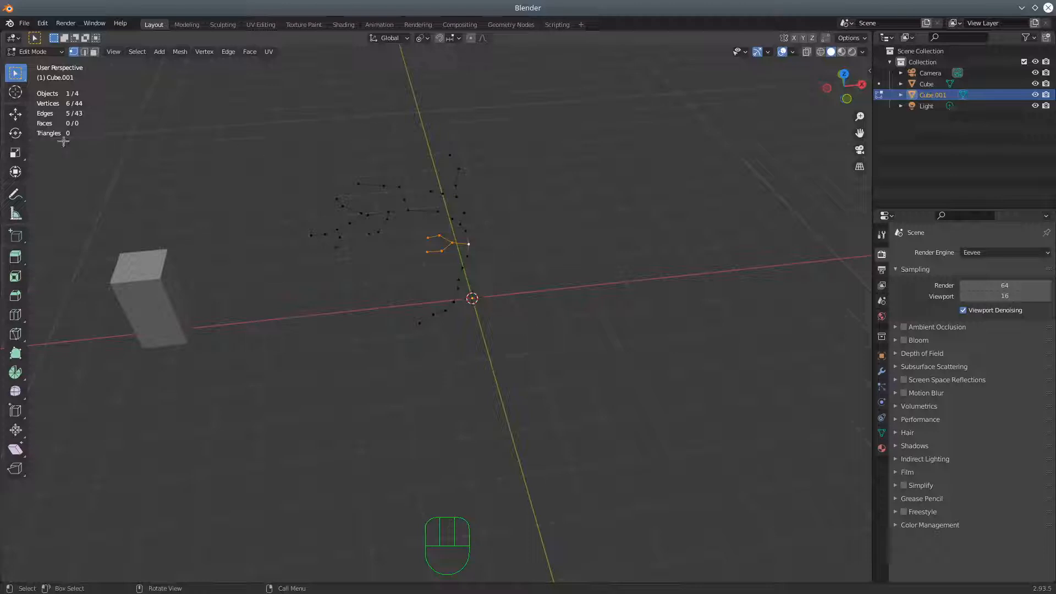
{"action": "left_click", "coordinate": [15, 114]}
{"action": "middle_click_drag", "start_coordinate": [514, 342], "coordinate": [452, 344]}
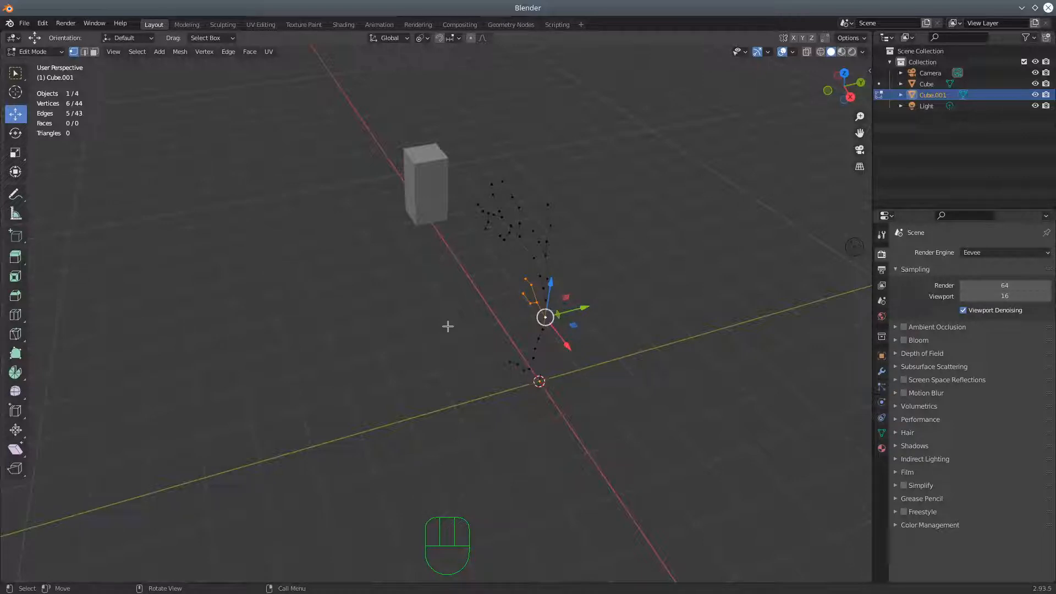
{"action": "key", "text": "r"}
{"action": "key", "text": "x"}
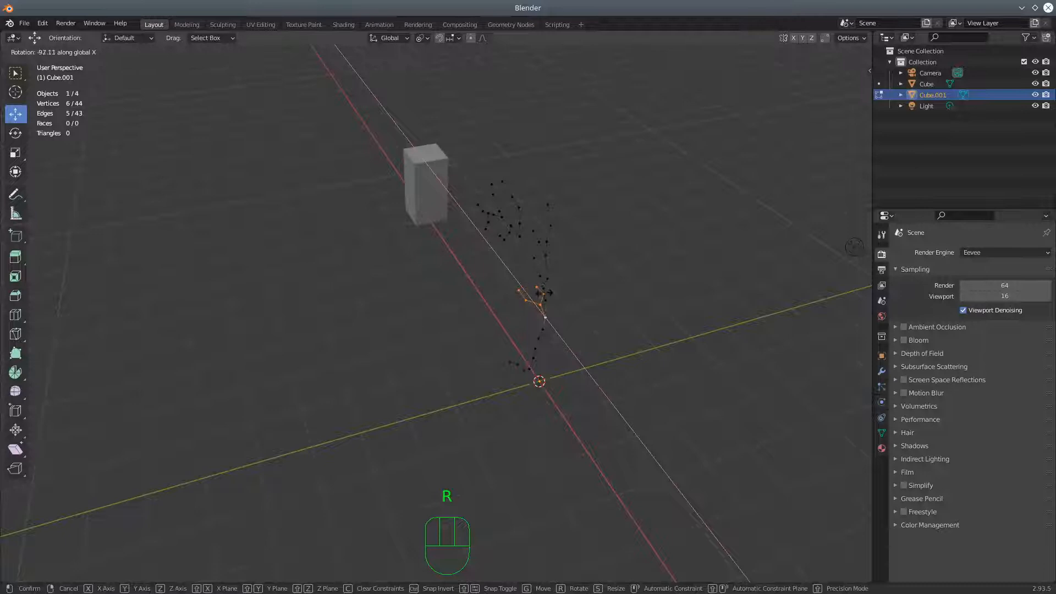
{"action": "left_click", "coordinate": [548, 293]}
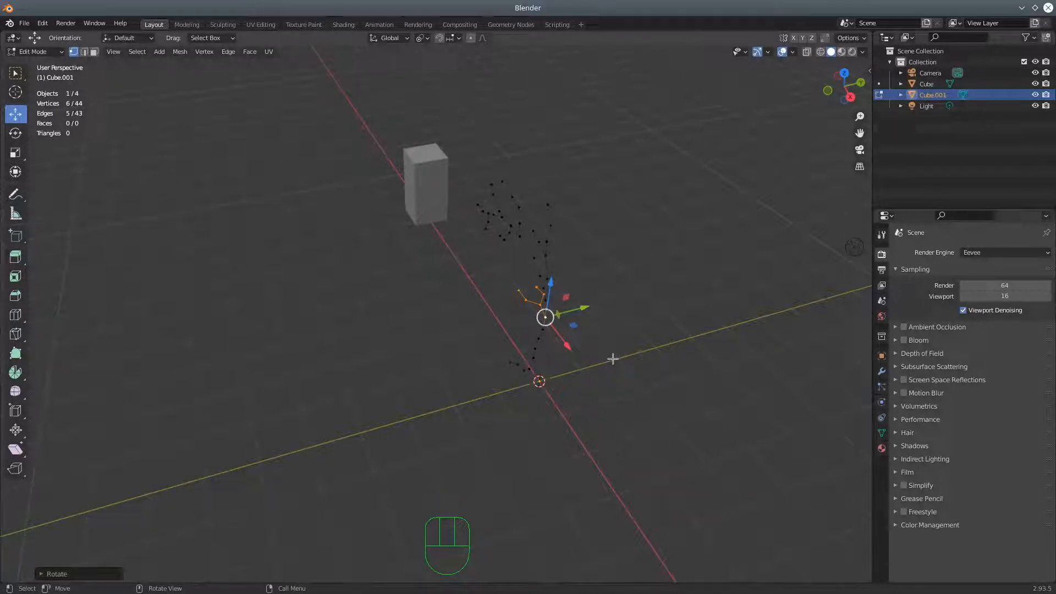
{"action": "key", "text": "r"}
{"action": "key", "text": "z"}
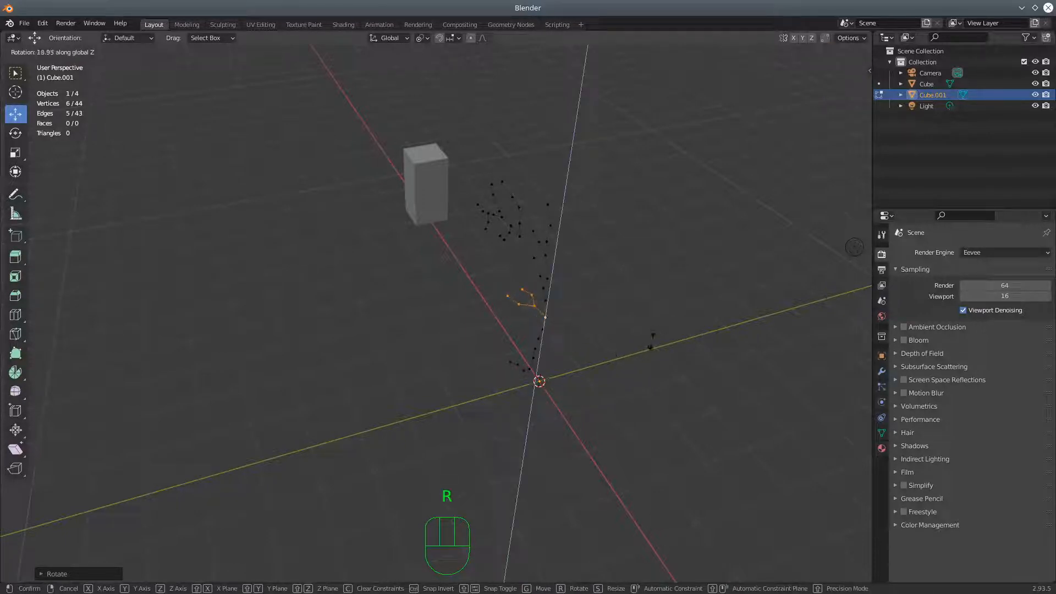
{"action": "left_click", "coordinate": [534, 295]}
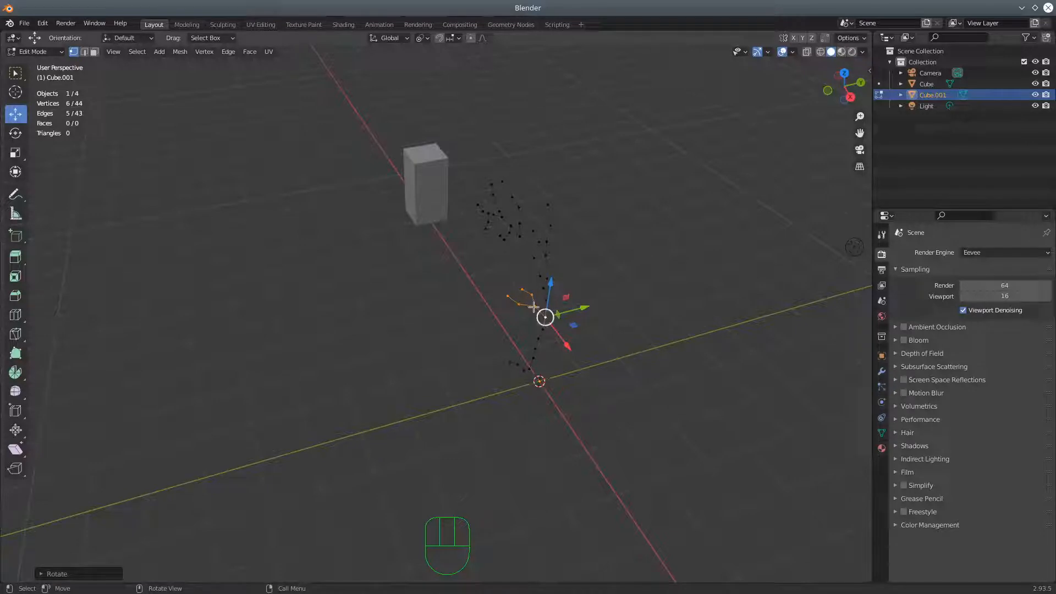
Select one prong of the lower forked branch with the fork vertex active and rotate it around the Y axis
{"action": "left_click", "coordinate": [534, 306]}
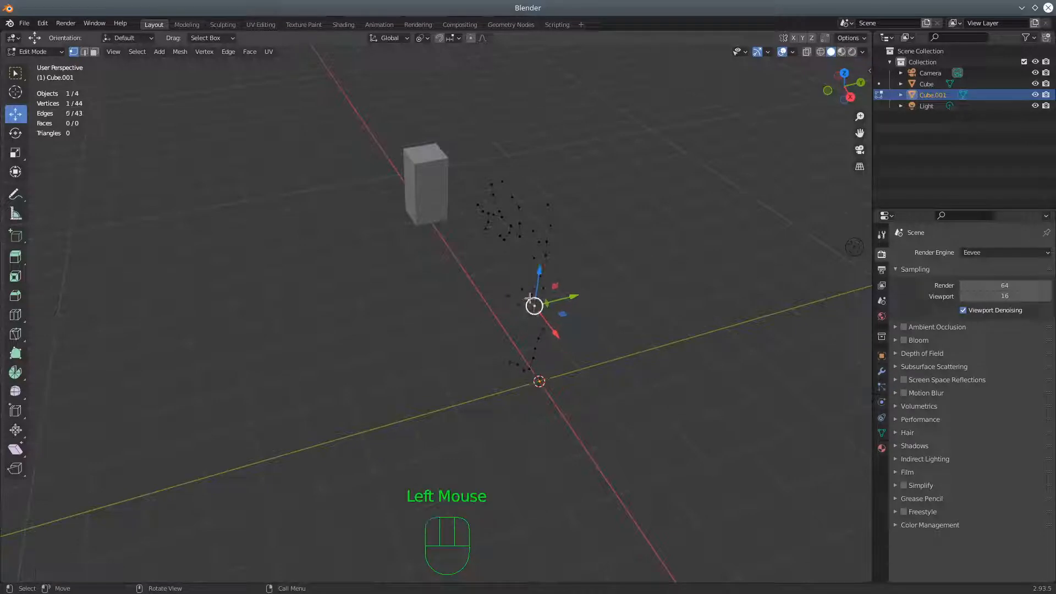
{"action": "left_click", "coordinate": [531, 297], "text": "ctrl"}
{"action": "left_click", "coordinate": [528, 291], "text": "ctrl"}
{"action": "left_click", "coordinate": [535, 308], "text": "ctrl"}
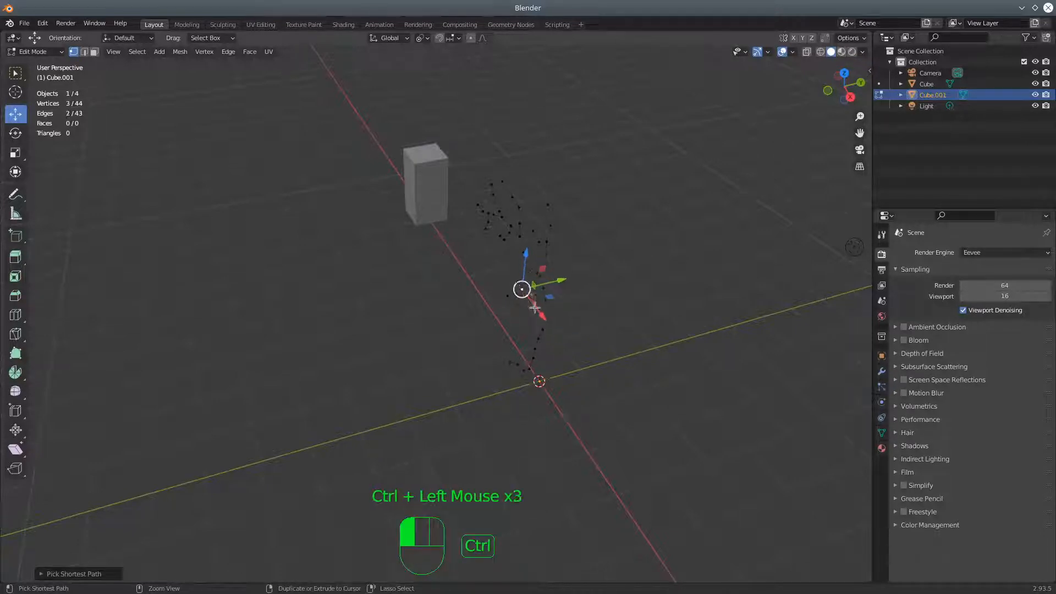
{"action": "left_click", "coordinate": [521, 289]}
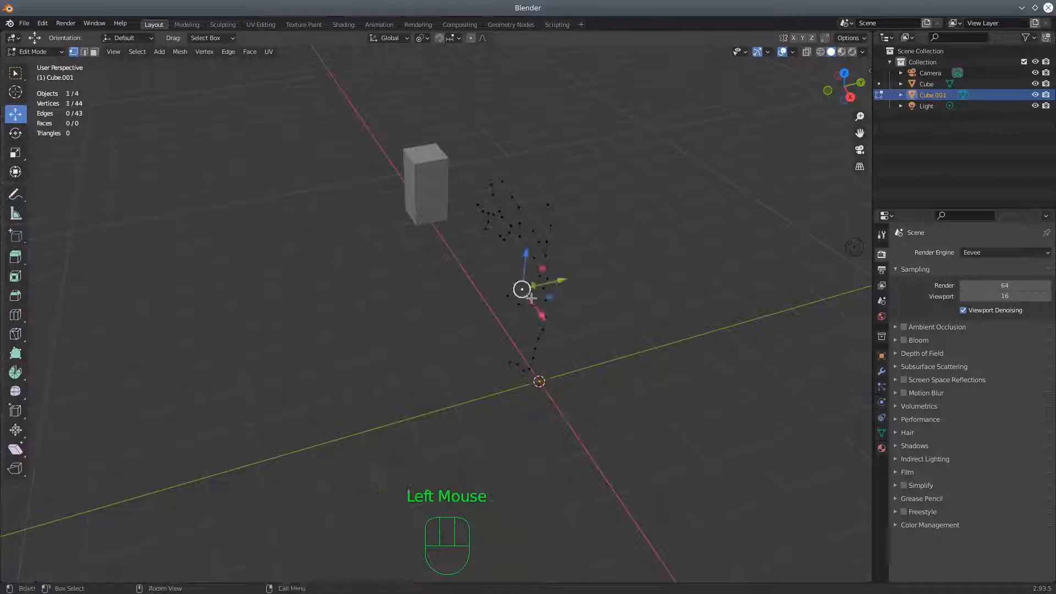
{"action": "left_click", "coordinate": [532, 298], "text": "shift"}
{"action": "left_click", "coordinate": [544, 323], "text": "shift"}
{"action": "middle_click_drag", "start_coordinate": [593, 333], "coordinate": [620, 266]}
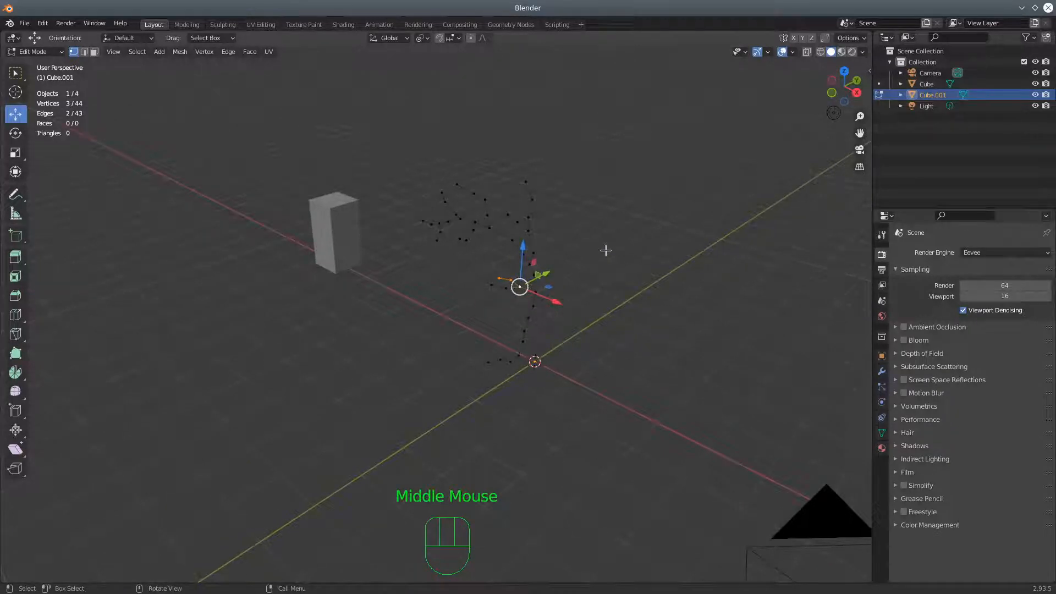
{"action": "key", "text": "r"}
{"action": "key", "text": "y"}
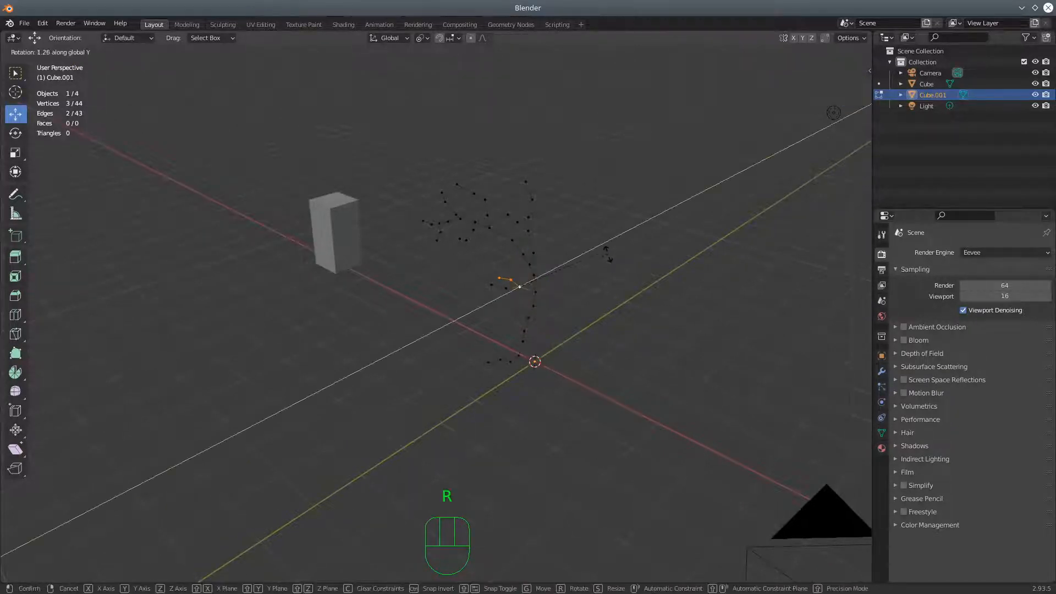
{"action": "left_click", "coordinate": [520, 287]}
Make the trunk vertex below the upper split active, add all limbs above it to the selection, and rotate them about −41° around X
{"action": "middle_click_drag", "start_coordinate": [573, 286], "coordinate": [545, 289]}
{"action": "left_click", "coordinate": [544, 288]}
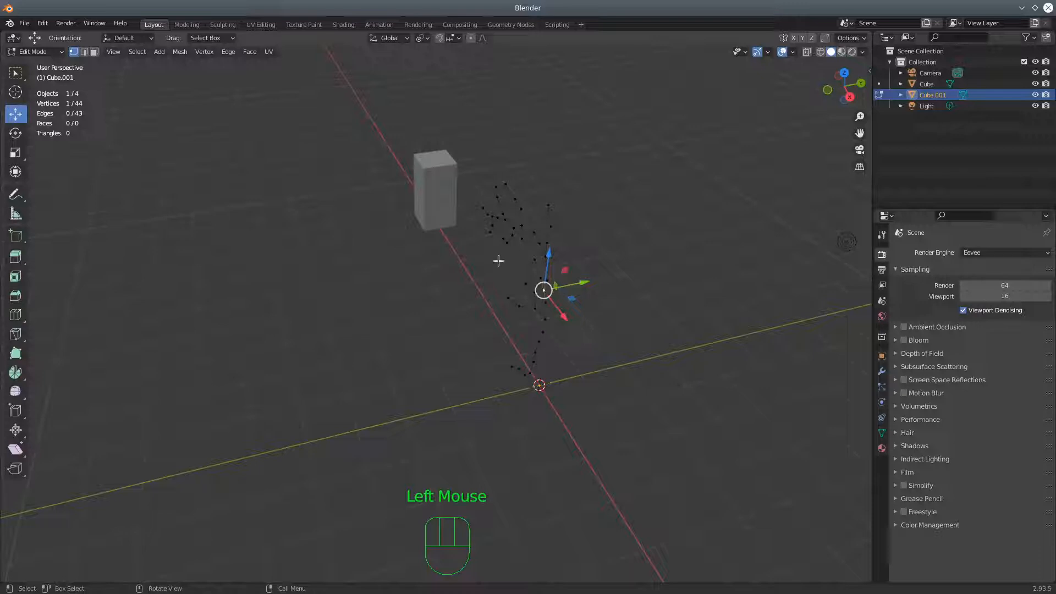
{"action": "key", "text": "c"}
{"action": "mouse_move", "coordinate": [498, 193]}
{"action": "left_mouse_down"}
{"action": "mouse_move", "coordinate": [514, 234]}
{"action": "mouse_move", "coordinate": [512, 183]}
{"action": "mouse_move", "coordinate": [539, 208]}
{"action": "mouse_move", "coordinate": [543, 273]}
{"action": "left_mouse_up"}
{"action": "right_click", "coordinate": [590, 250]}
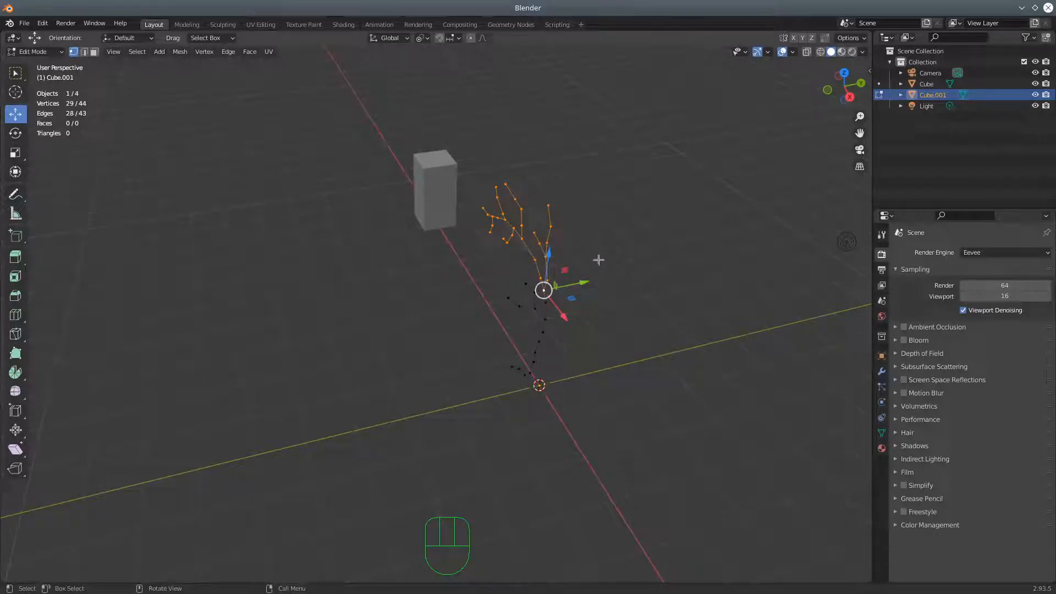
{"action": "key", "text": "r"}
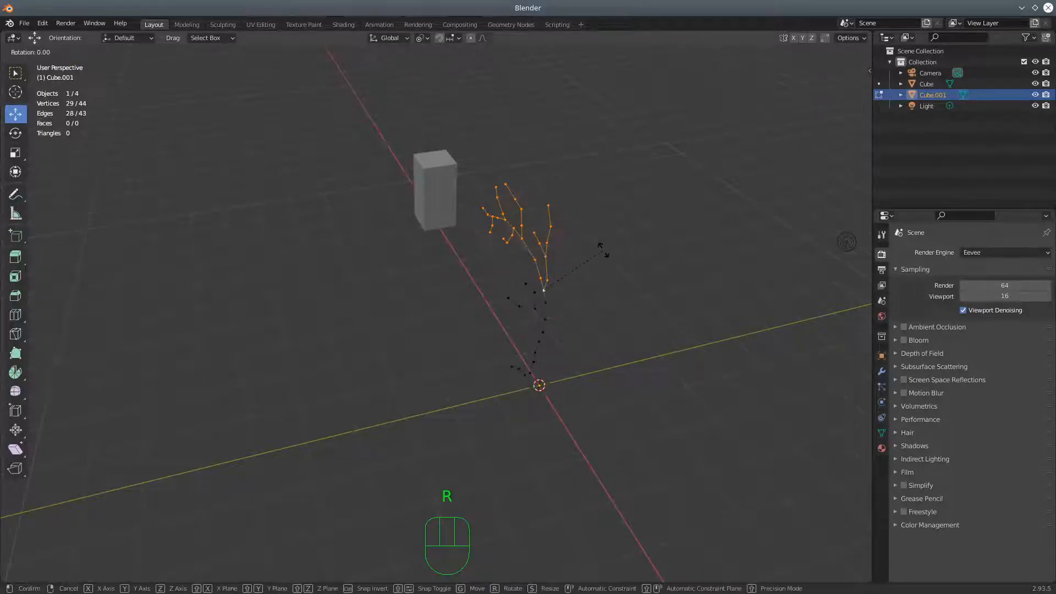
{"action": "right_click", "coordinate": [602, 251]}
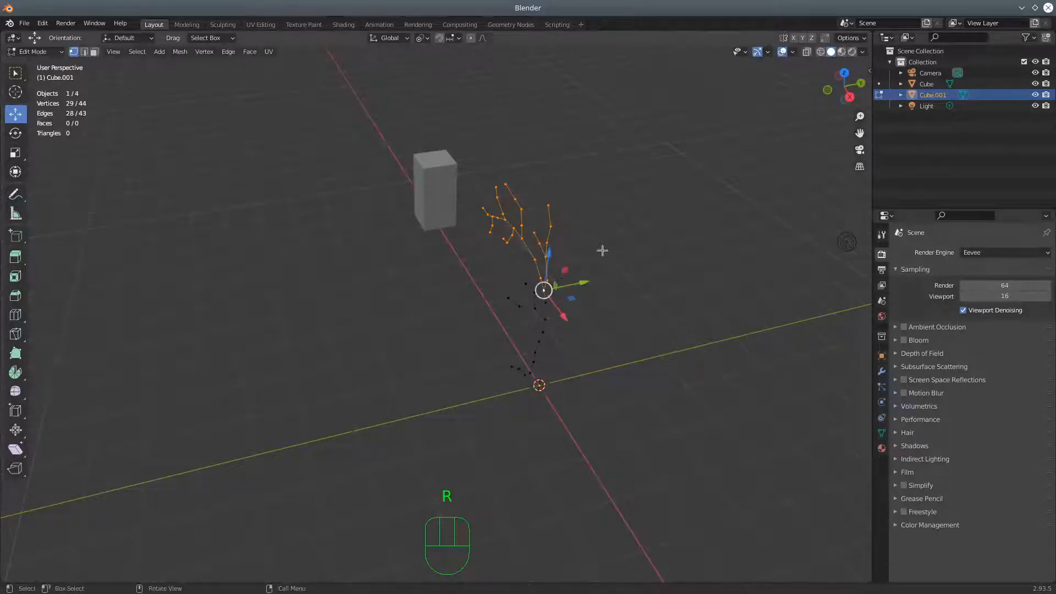
{"action": "key", "text": "r"}
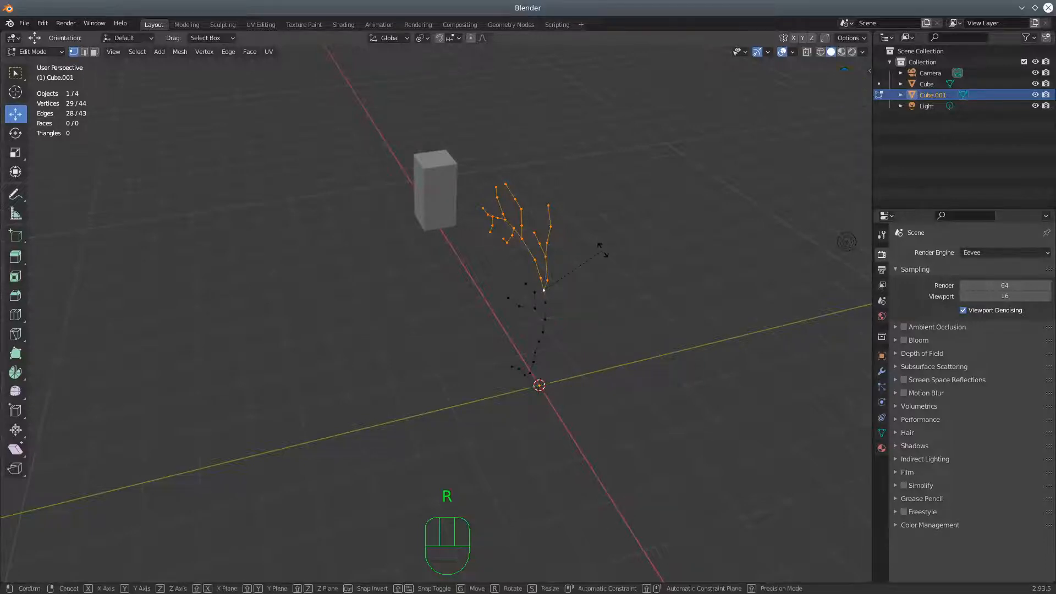
{"action": "key", "text": "x"}
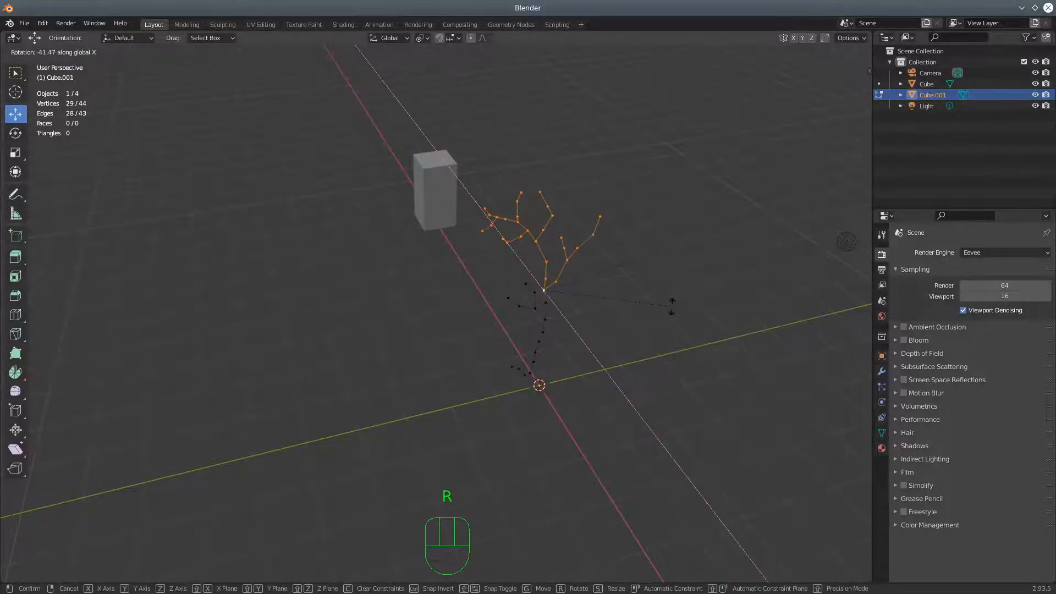
{"action": "left_click", "coordinate": [672, 306]}
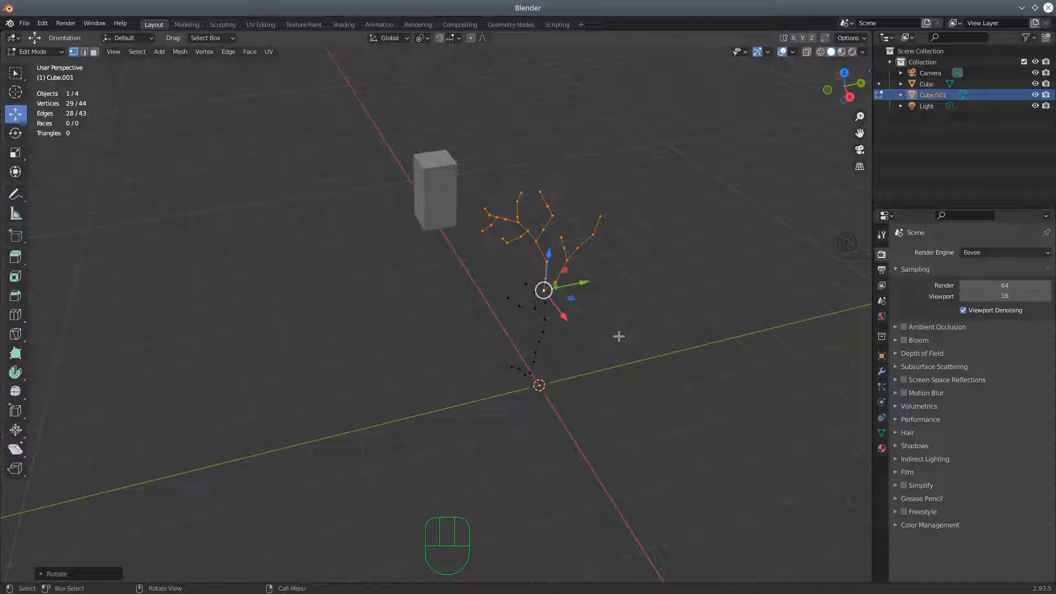
Rotate the selected upper limbs around the Z axis, pivoting on the active trunk vertex
{"action": "key", "text": "r"}
{"action": "key", "text": "z"}
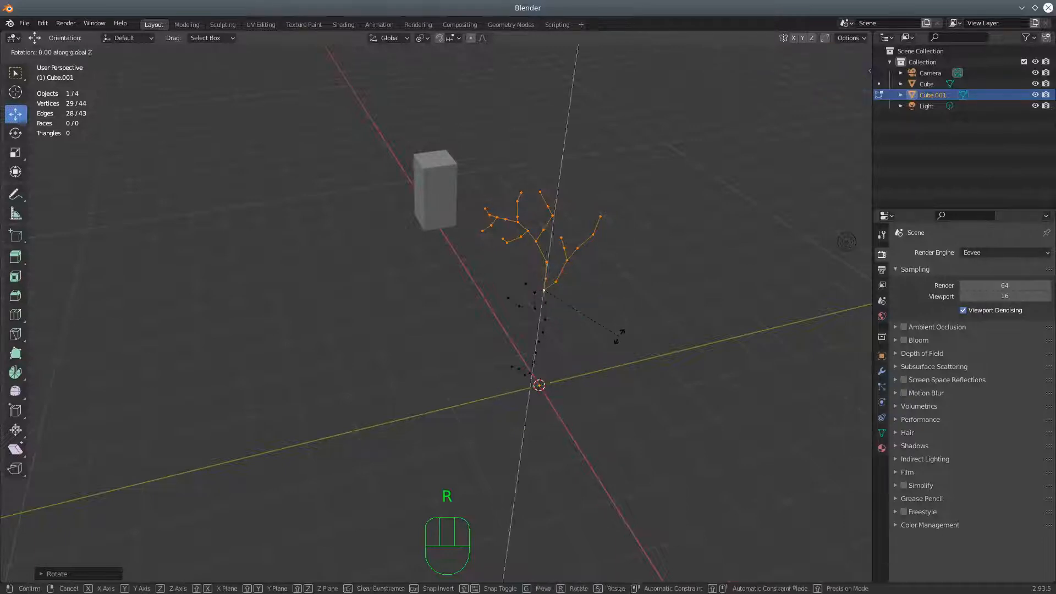
{"action": "left_click", "coordinate": [638, 308]}
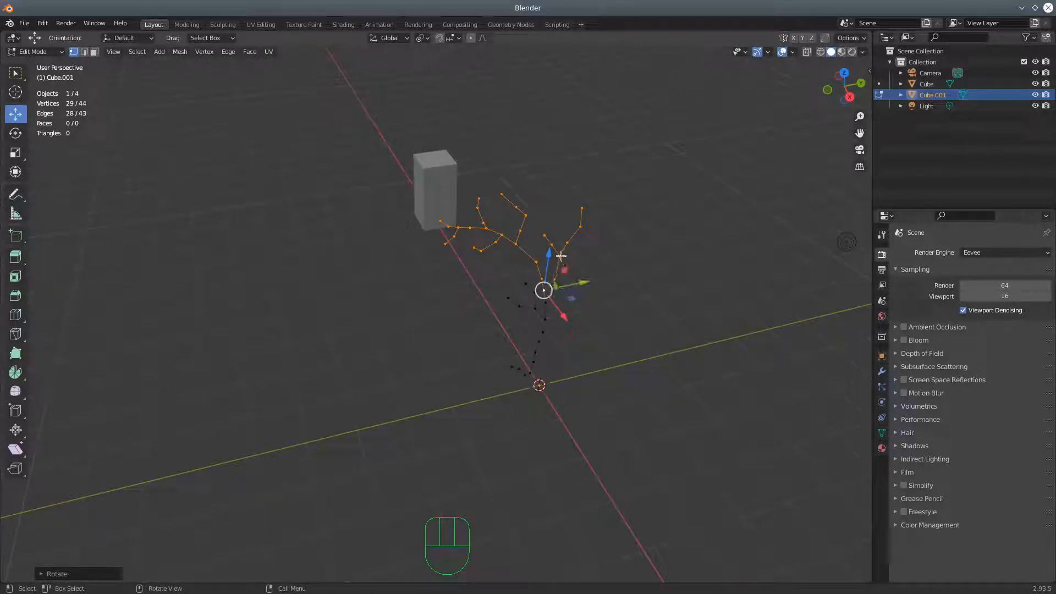
Deselect the arched limb and rotate the remaining upper limb around the X axis from the trunk vertex
{"action": "key", "text": "c"}
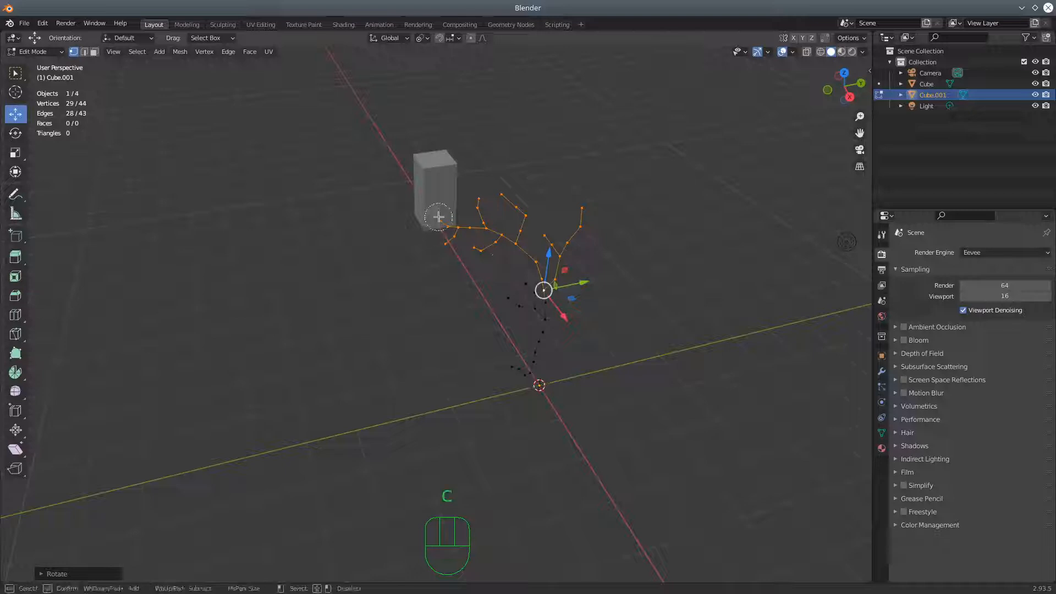
{"action": "mouse_move", "coordinate": [438, 219]}
{"action": "middle_mouse_down"}
{"action": "mouse_move", "coordinate": [506, 238]}
{"action": "mouse_move", "coordinate": [460, 234]}
{"action": "mouse_move", "coordinate": [500, 229]}
{"action": "mouse_move", "coordinate": [483, 181]}
{"action": "mouse_move", "coordinate": [484, 208]}
{"action": "mouse_move", "coordinate": [534, 266]}
{"action": "middle_mouse_up"}
{"action": "key", "text": "Escape"}
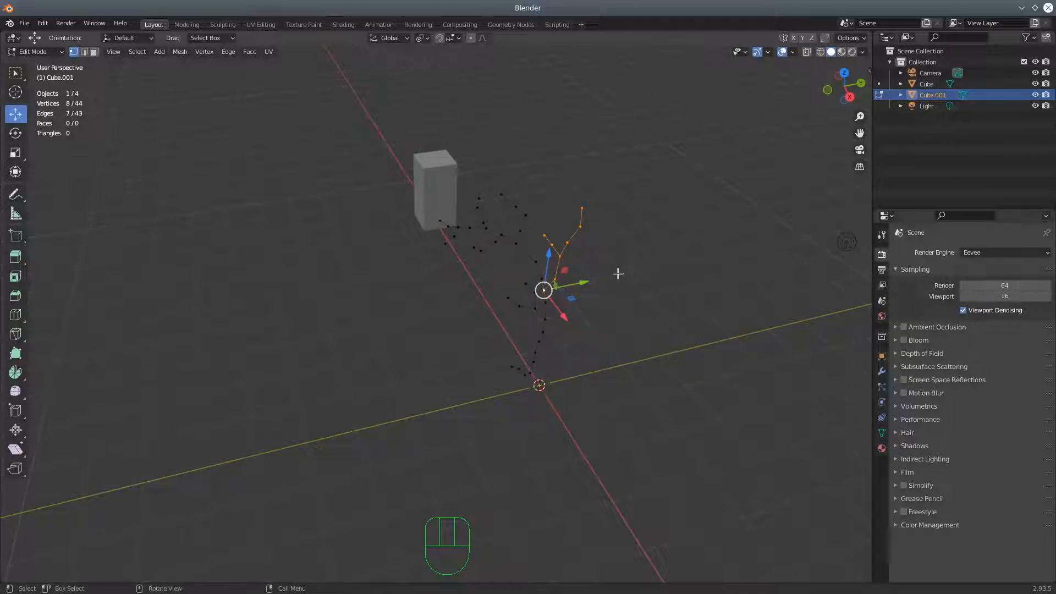
{"action": "key", "text": "r"}
{"action": "key", "text": "x"}
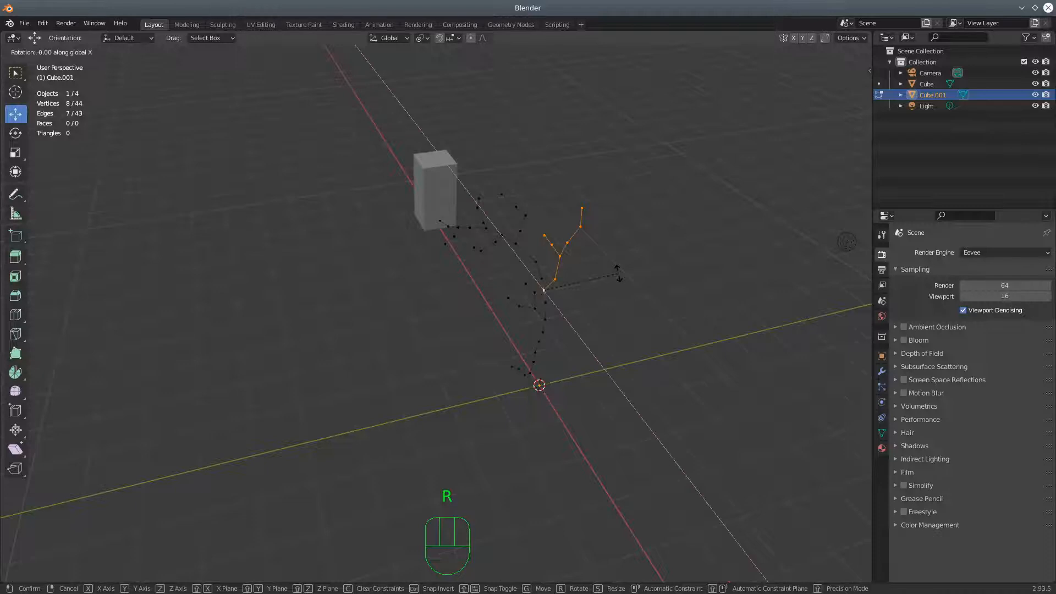
{"action": "left_click", "coordinate": [631, 294]}
Reduce the selection to one prong of the rotated limb, make its fork vertex active, and rotate the prong freely in the view
{"action": "middle_click_drag", "start_coordinate": [630, 297], "coordinate": [520, 349]}
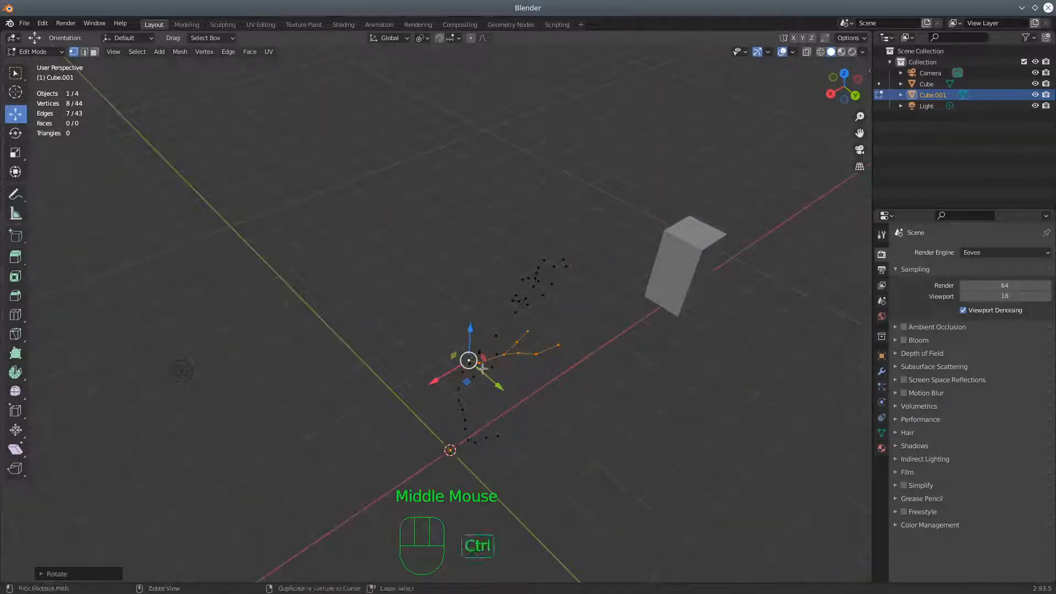
{"action": "left_click", "coordinate": [504, 371], "text": "ctrl"}
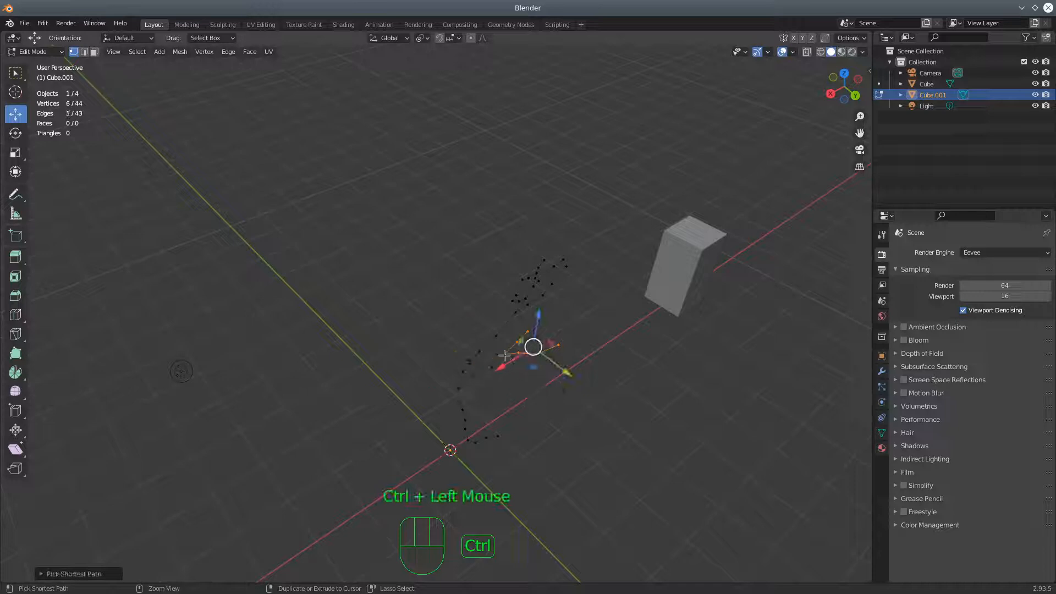
{"action": "left_click", "coordinate": [505, 356], "text": "shift"}
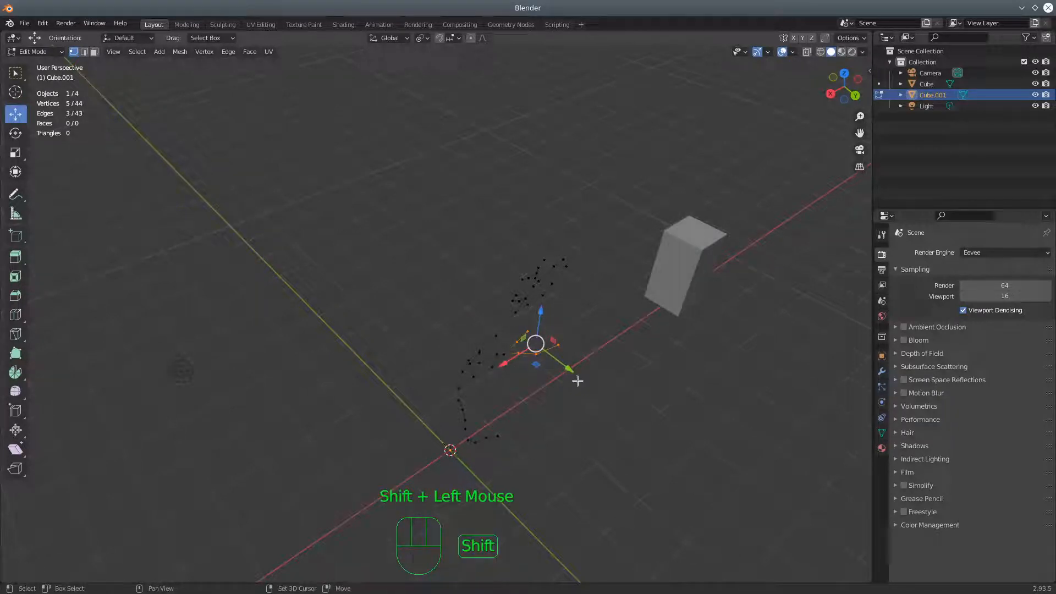
{"action": "left_click", "coordinate": [504, 356], "text": "shift"}
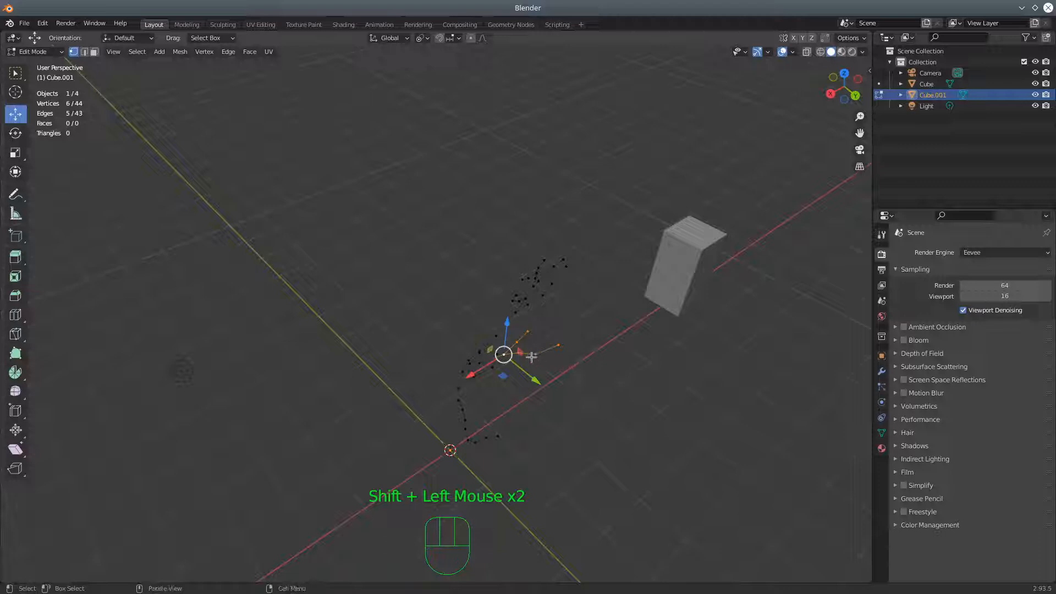
{"action": "key", "text": "c"}
{"action": "middle_click_drag", "start_coordinate": [532, 358], "coordinate": [582, 342]}
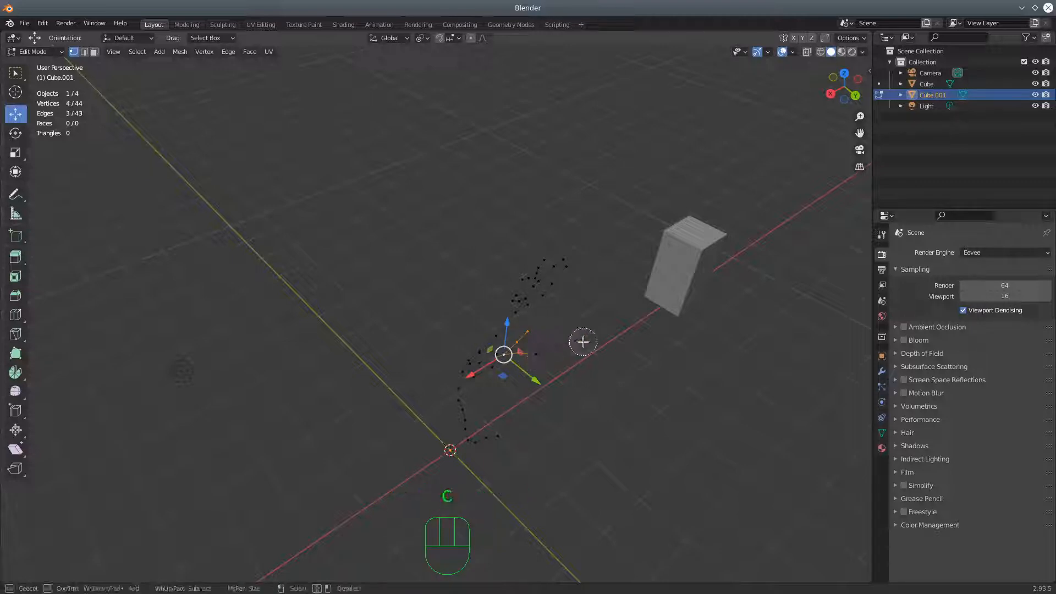
{"action": "key", "text": "Escape"}
{"action": "middle_click_drag", "start_coordinate": [618, 392], "coordinate": [557, 352]}
{"action": "key", "text": "r"}
{"action": "left_click", "coordinate": [552, 306]}
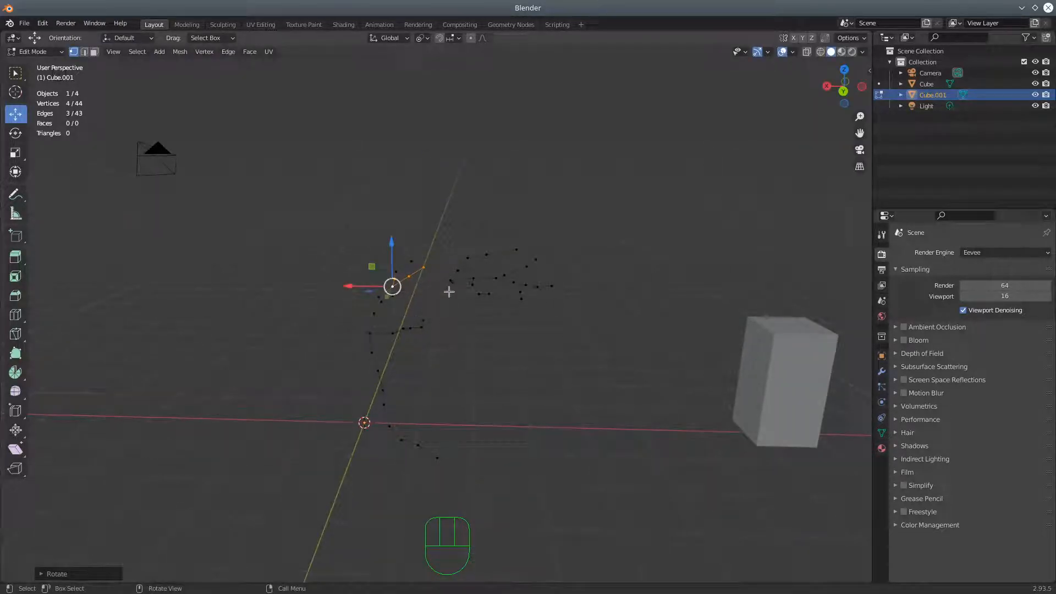
Extrude a three-vertex twig downward and toward −X from a vertex on the other prong of the rotated limb
{"action": "left_click", "coordinate": [413, 286]}
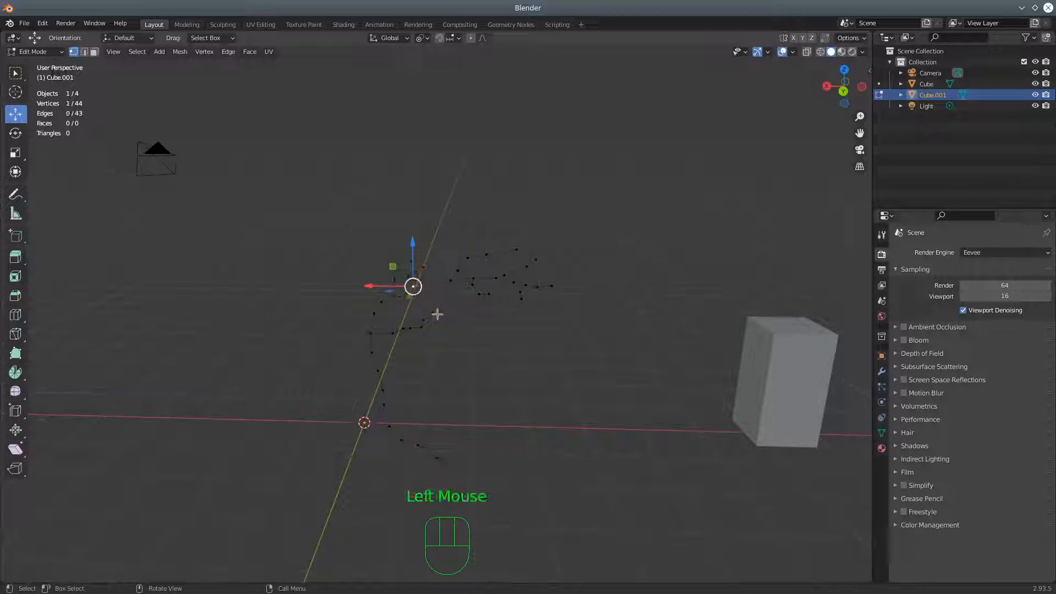
{"action": "middle_click_drag", "start_coordinate": [457, 319], "coordinate": [375, 349]}
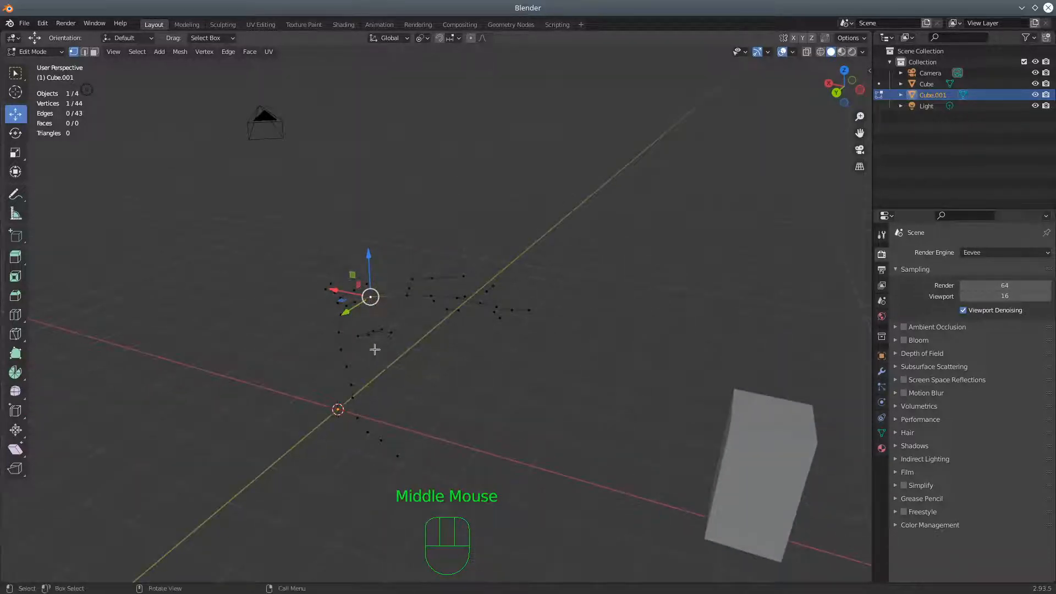
{"action": "key", "text": "ctrl"}
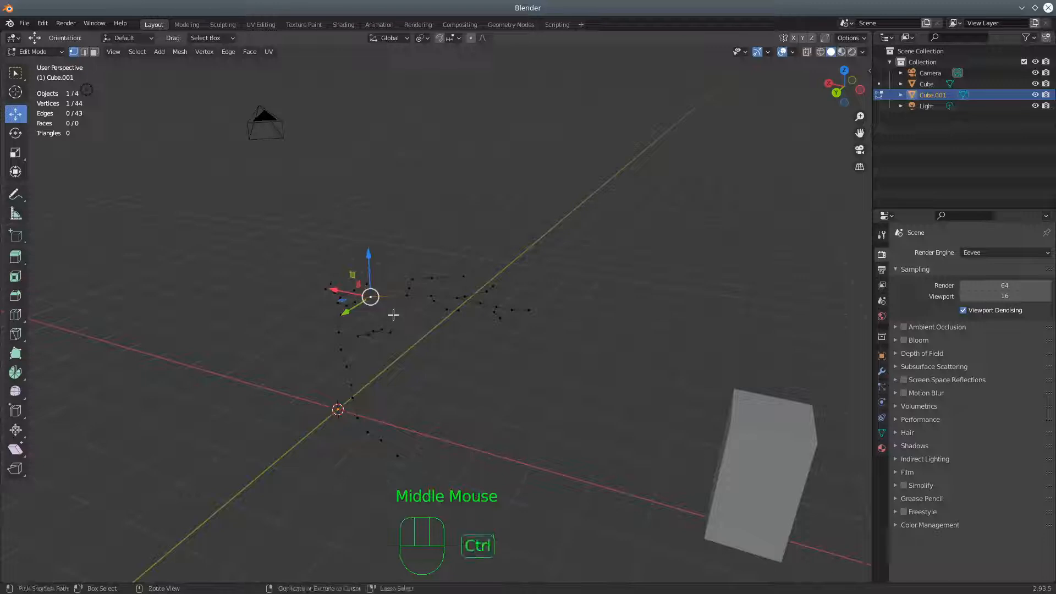
{"action": "right_click", "coordinate": [387, 312], "text": "ctrl"}
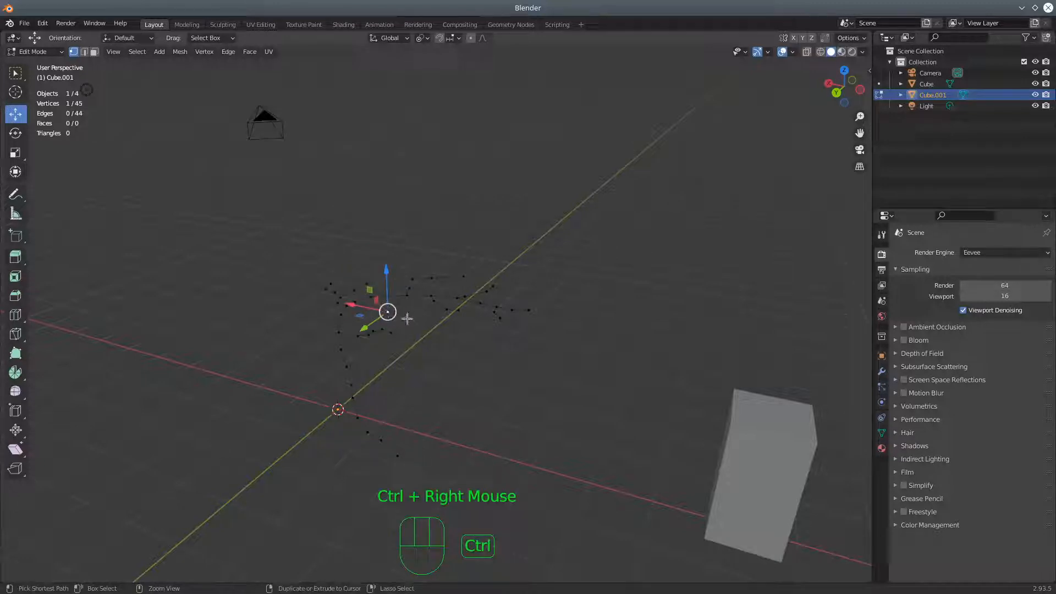
{"action": "right_click", "coordinate": [407, 315], "text": "ctrl"}
{"action": "right_click", "coordinate": [416, 328], "text": "ctrl"}
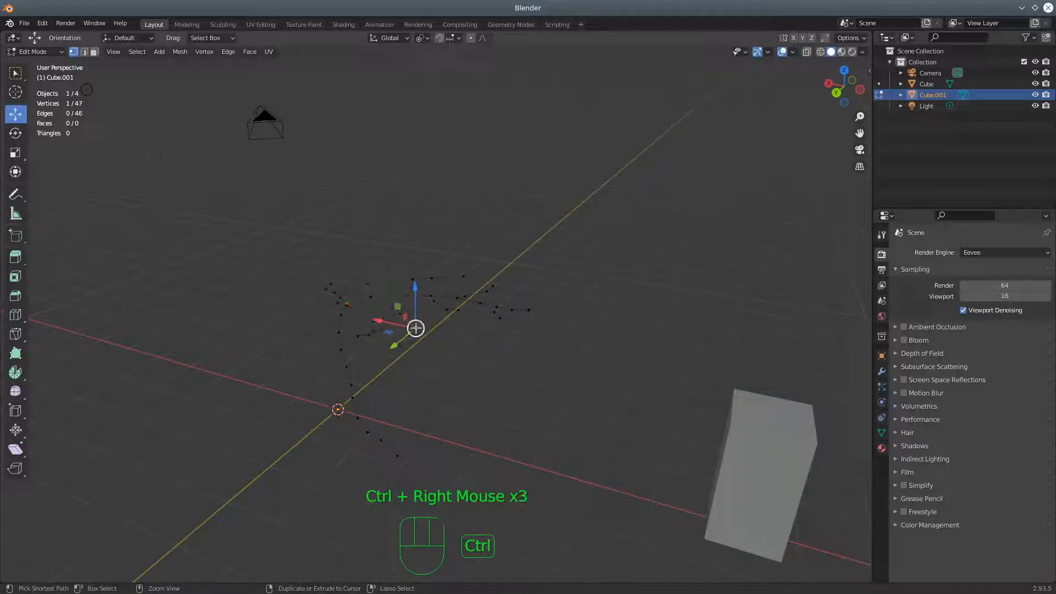
Extend the upper limb with one vertex extruded upward from the vertex at its top
{"action": "middle_click_drag", "start_coordinate": [472, 323], "coordinate": [500, 292]}
{"action": "left_click", "coordinate": [485, 275]}
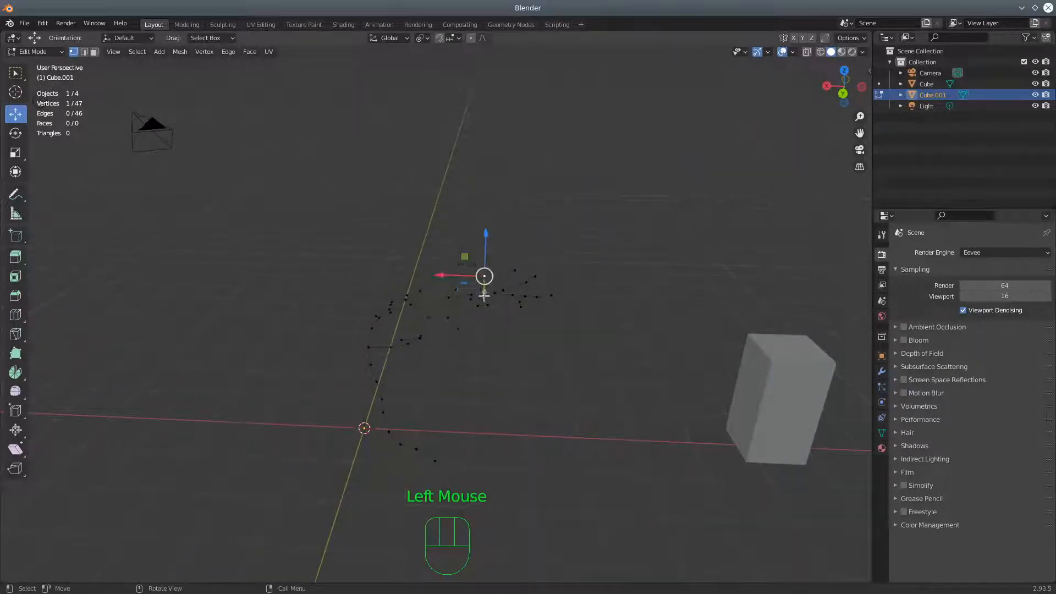
{"action": "right_click", "coordinate": [493, 258], "text": "ctrl"}
{"action": "middle_click_drag", "start_coordinate": [467, 284], "coordinate": [520, 312]}
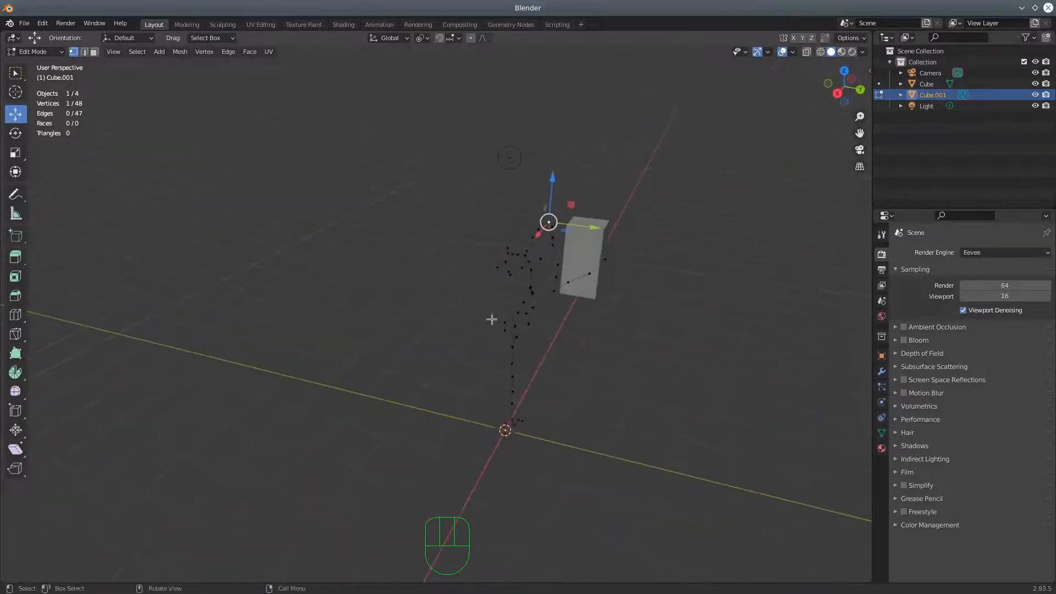
Extrude a four-vertex branch upward and away from the trunk vertex where the smaller upper limb begins
{"action": "left_click", "coordinate": [513, 312]}
{"action": "middle_click_drag", "start_coordinate": [514, 311], "coordinate": [605, 398]}
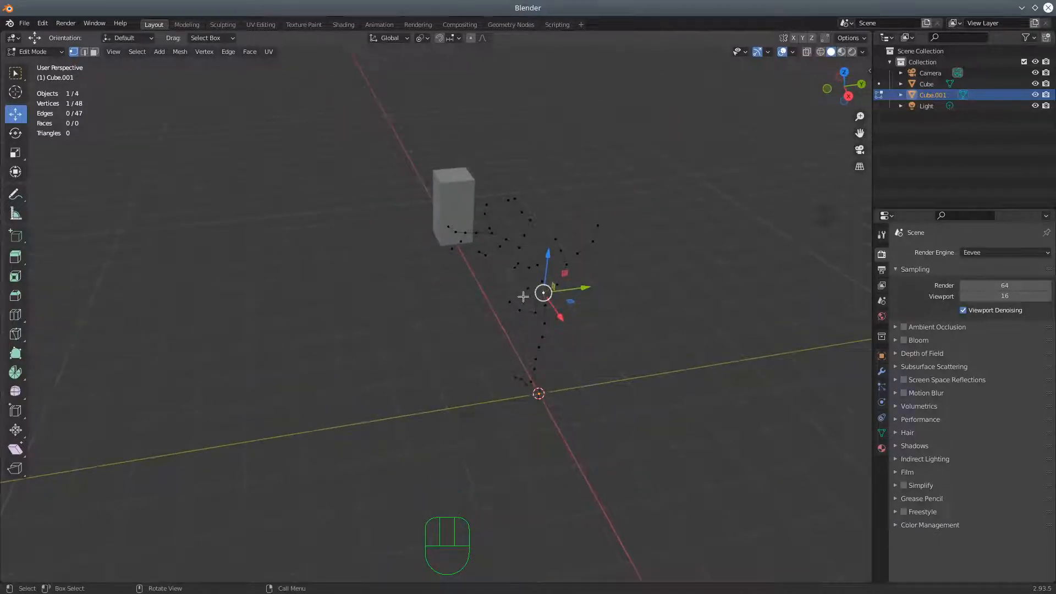
{"action": "right_click", "coordinate": [521, 280], "text": "ctrl"}
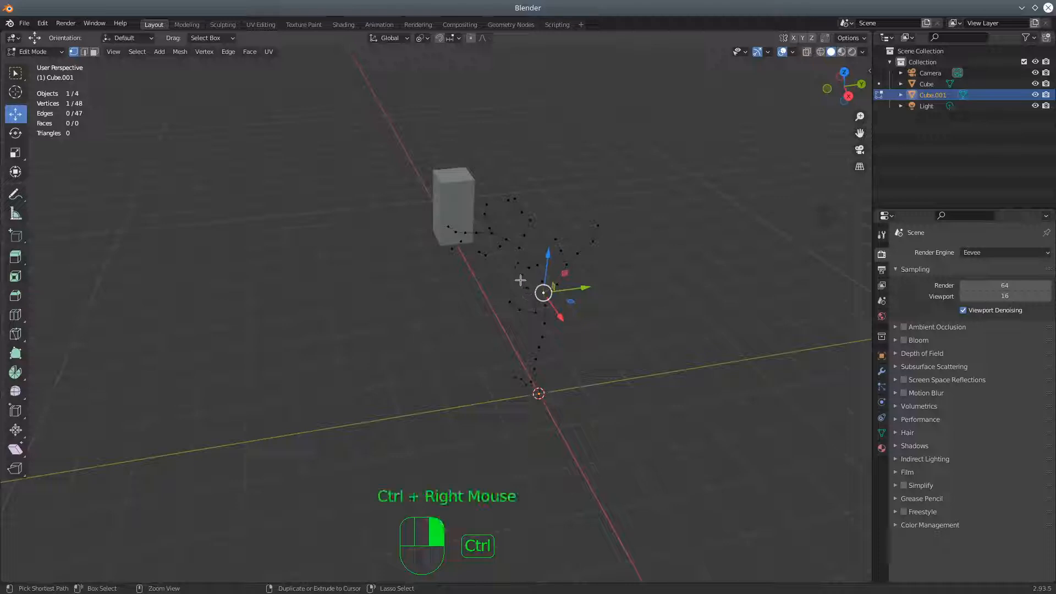
{"action": "right_click", "coordinate": [510, 262], "text": "ctrl"}
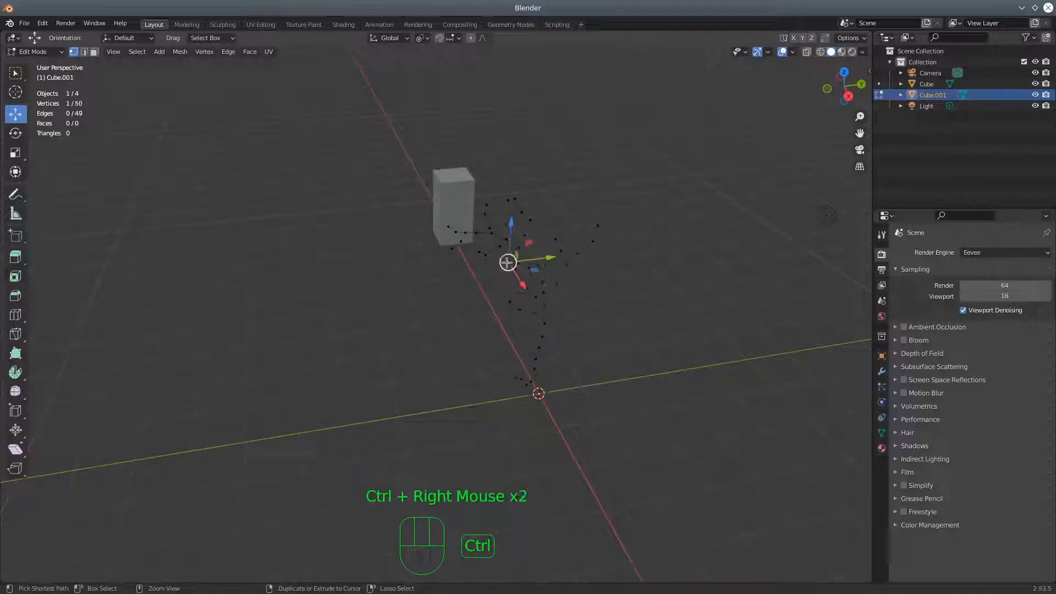
{"action": "right_click", "coordinate": [491, 254], "text": "ctrl"}
{"action": "right_click", "coordinate": [468, 249], "text": "ctrl"}
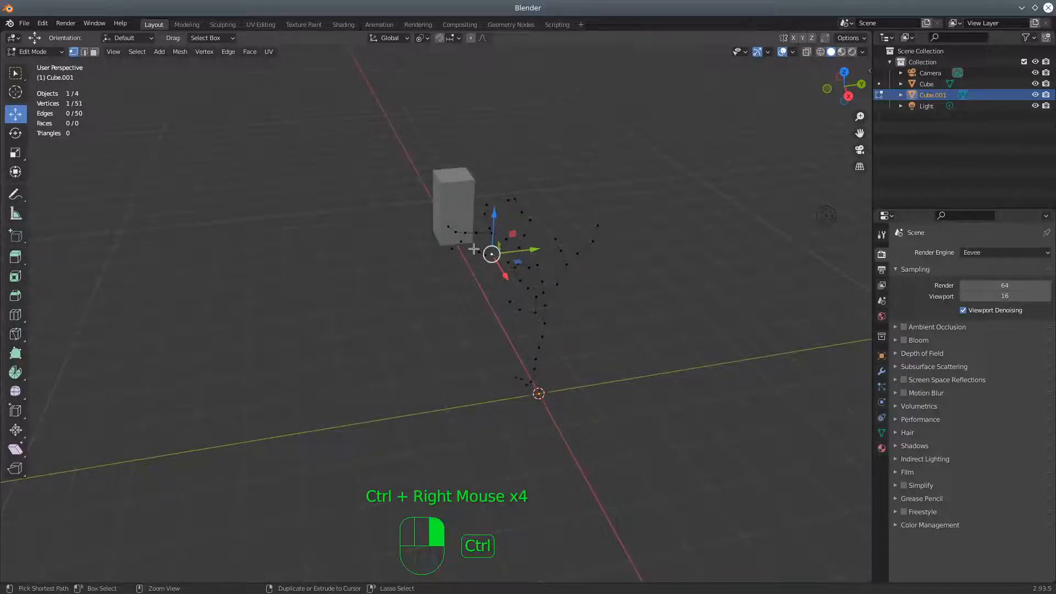
Extrude a short two-vertex twig from another branch vertex
{"action": "mouse_move", "coordinate": [502, 301]}
{"action": "middle_mouse_down"}
{"action": "mouse_move", "coordinate": [429, 309]}
{"action": "mouse_move", "coordinate": [483, 296]}
{"action": "middle_mouse_up"}
{"action": "left_click", "coordinate": [489, 292], "text": "ctrl"}
{"action": "right_click", "coordinate": [488, 291], "text": "ctrl"}
{"action": "right_click", "coordinate": [498, 281], "text": "ctrl"}
Grow short twigs on the smaller upper limb: one vertex on each of two prongs and two vertices at its uppermost vertex
{"action": "middle_click_drag", "start_coordinate": [522, 287], "coordinate": [474, 287]}
{"action": "right_click", "coordinate": [472, 289], "text": "ctrl"}
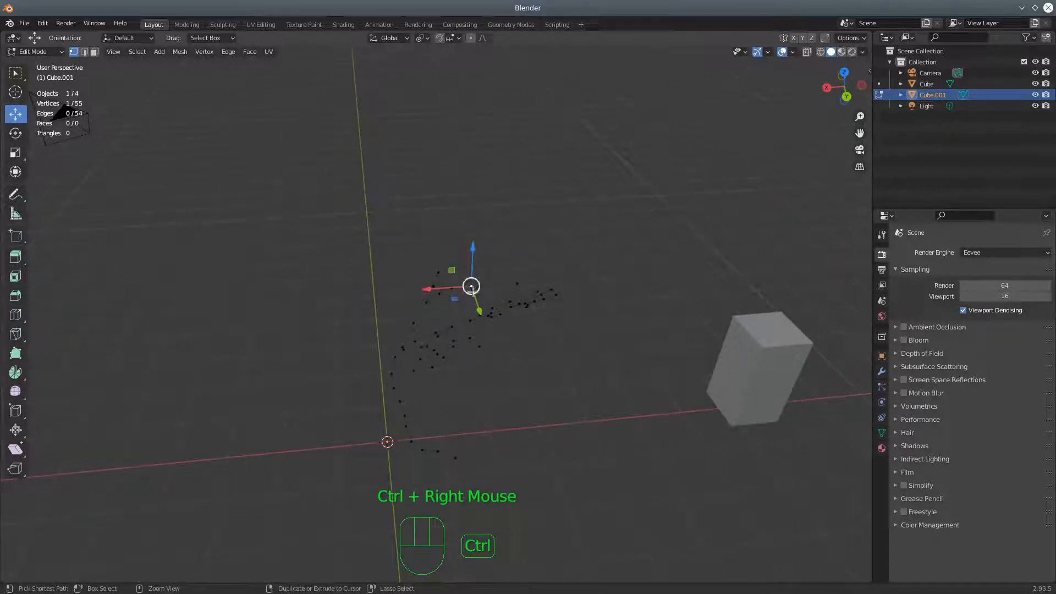
{"action": "left_click", "coordinate": [469, 305], "text": "ctrl"}
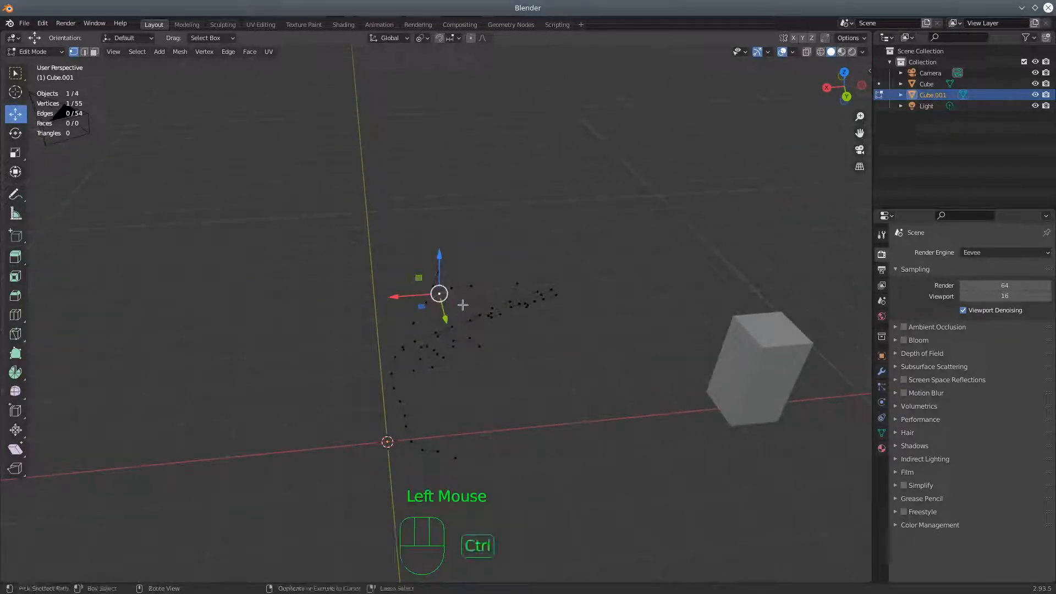
{"action": "right_click", "coordinate": [462, 304], "text": "ctrl"}
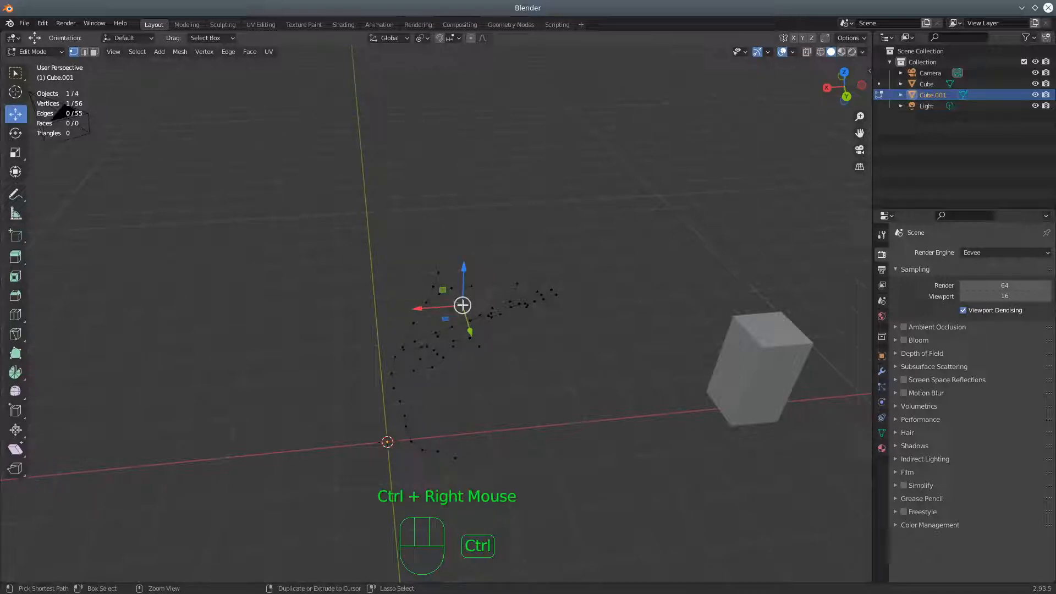
{"action": "left_click", "coordinate": [444, 270]}
{"action": "right_click", "coordinate": [458, 268], "text": "ctrl"}
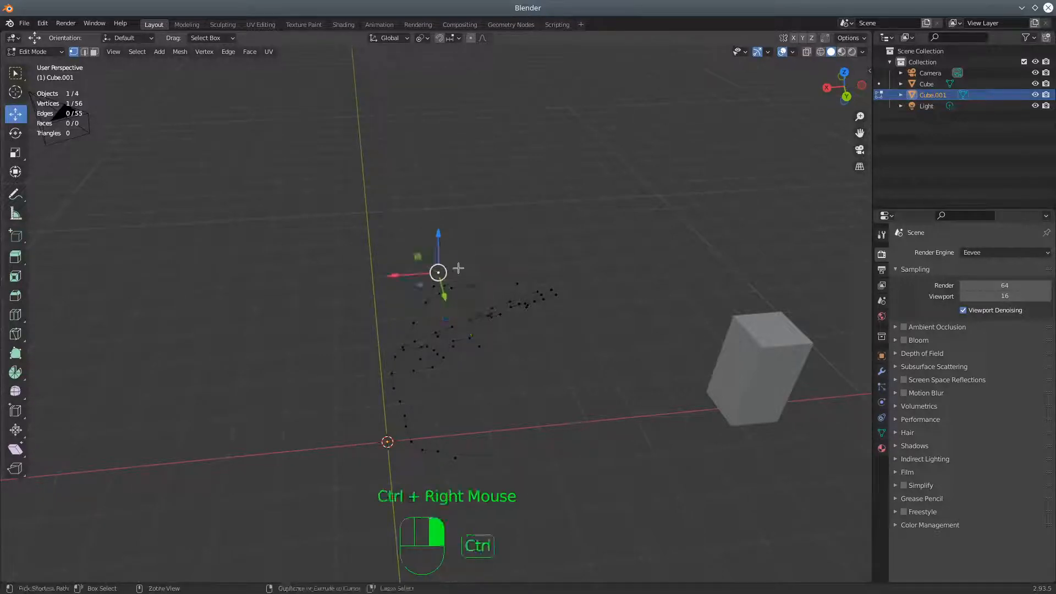
{"action": "right_click", "coordinate": [465, 255], "text": "ctrl"}
{"action": "middle_click_drag", "start_coordinate": [465, 258], "coordinate": [529, 342]}
{"action": "middle_click_drag", "start_coordinate": [497, 381], "coordinate": [407, 333]}
Switch the branch skeleton to Object Mode and deselect every object
{"action": "left_click", "coordinate": [49, 51]}
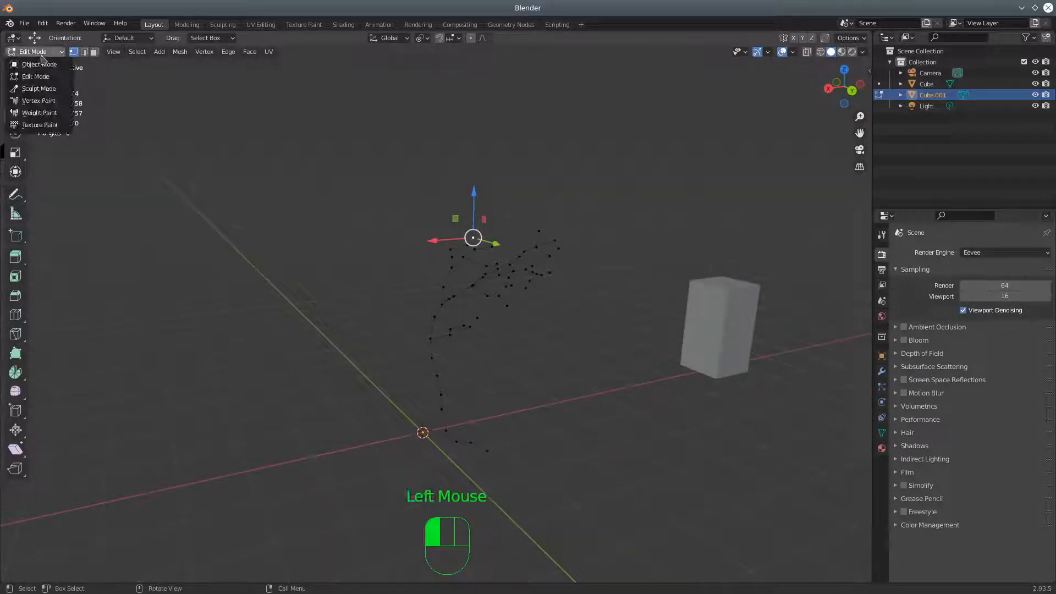
{"action": "left_click", "coordinate": [40, 64]}
{"action": "middle_click_drag", "start_coordinate": [236, 250], "coordinate": [426, 339]}
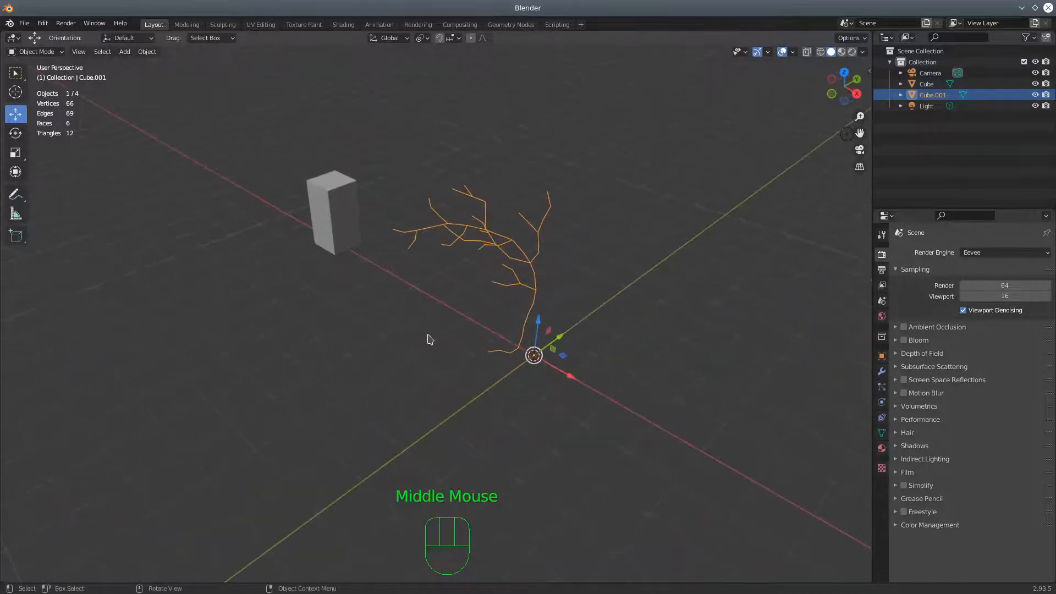
{"action": "key", "text": "a"}
{"action": "key", "text": "a"}
{"action": "key", "text": "a"}
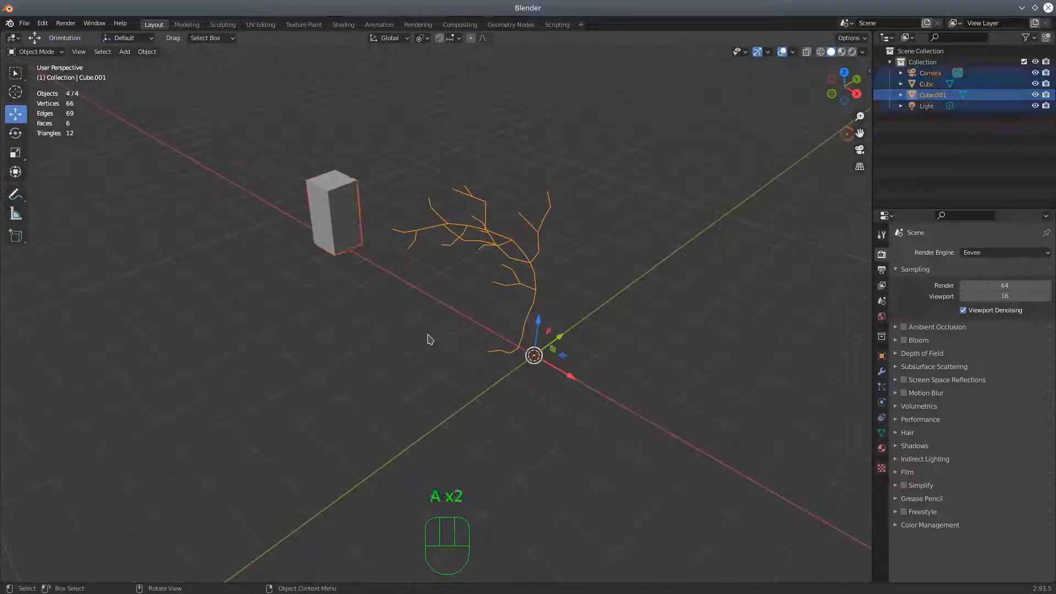
{"action": "middle_click_drag", "start_coordinate": [462, 395], "coordinate": [492, 388]}
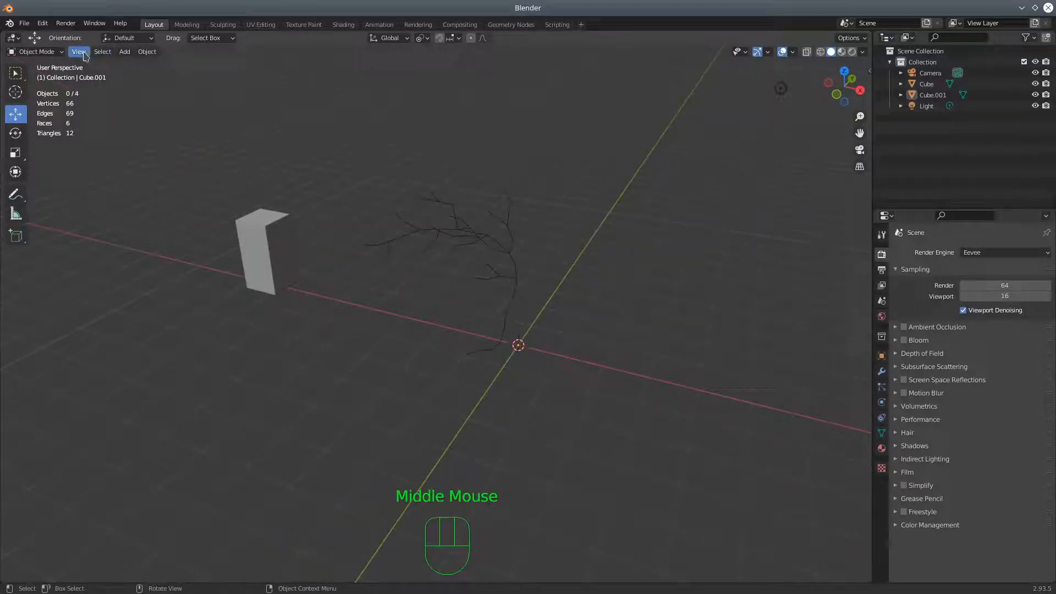
Add a Plain Axes empty at the world origin
{"action": "left_click", "coordinate": [124, 52]}
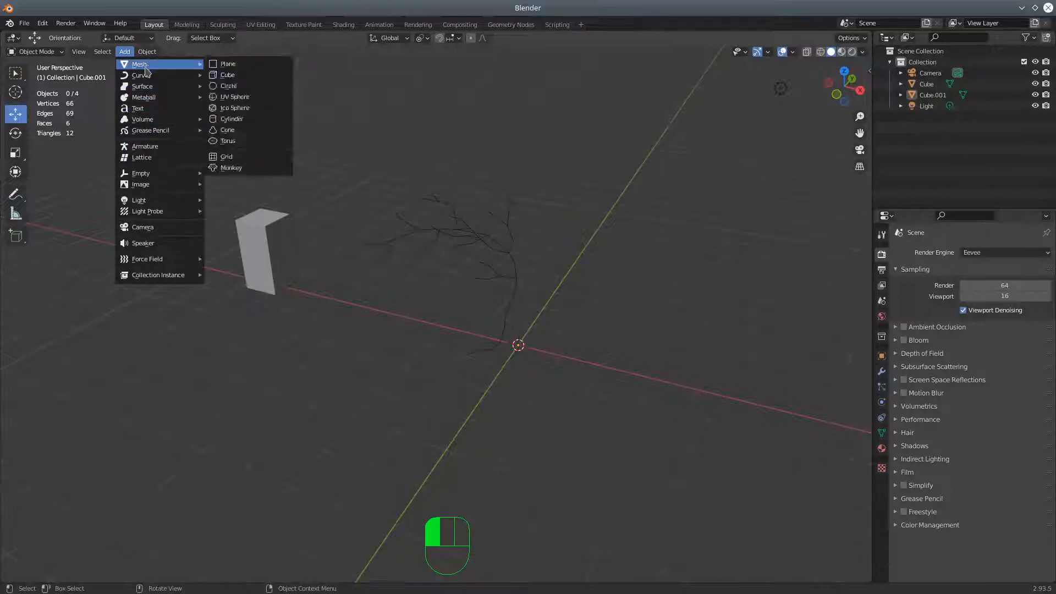
{"action": "mouse_move", "coordinate": [144, 173]}
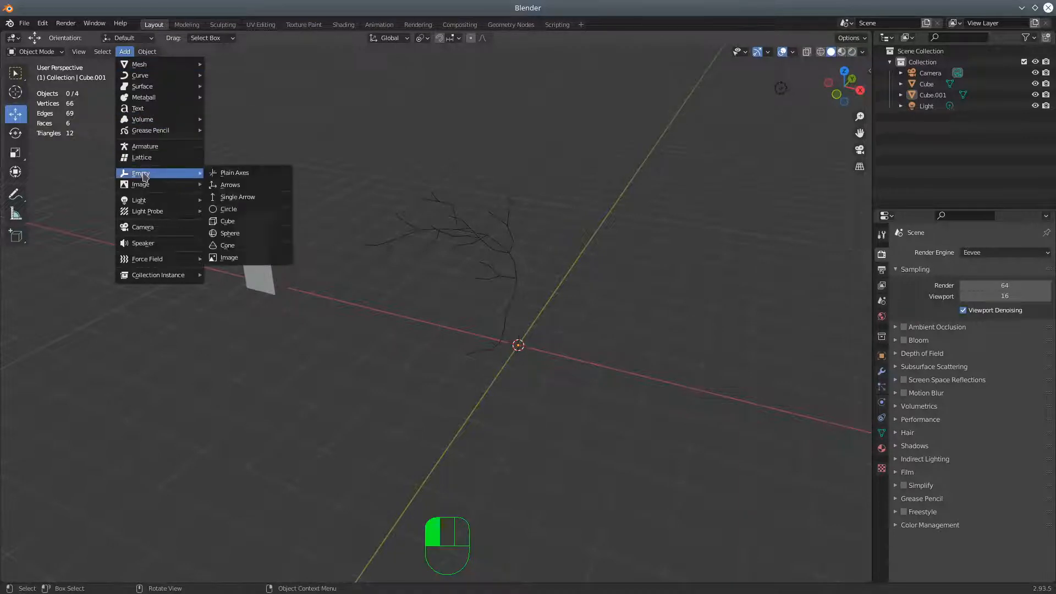
{"action": "left_click", "coordinate": [238, 171]}
{"action": "middle_click_drag", "start_coordinate": [522, 325], "coordinate": [386, 358]}
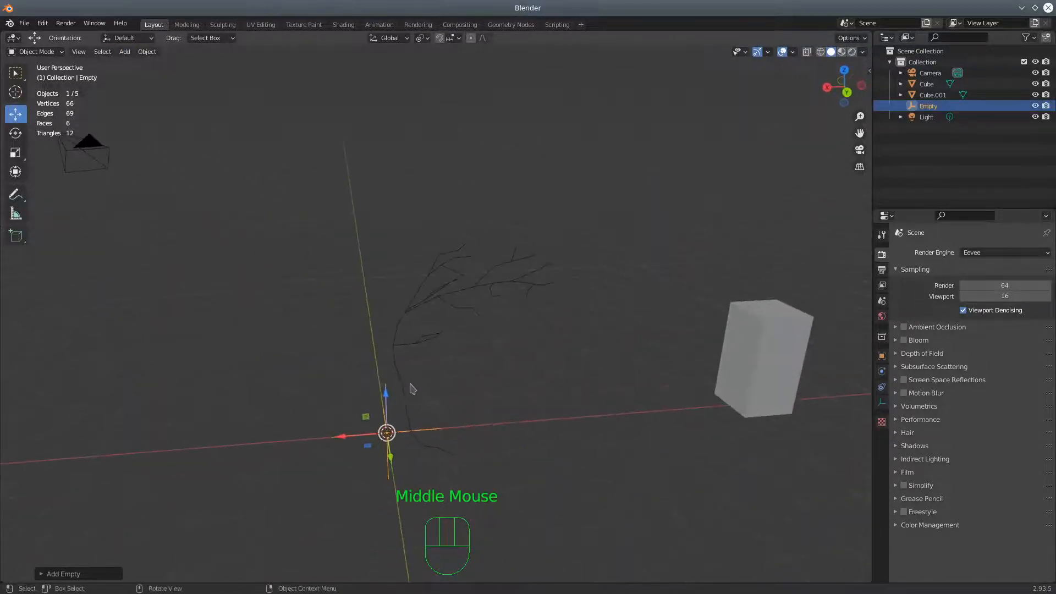
Select the branch skeleton object and choose a transform pivot point
{"action": "left_click", "coordinate": [402, 391]}
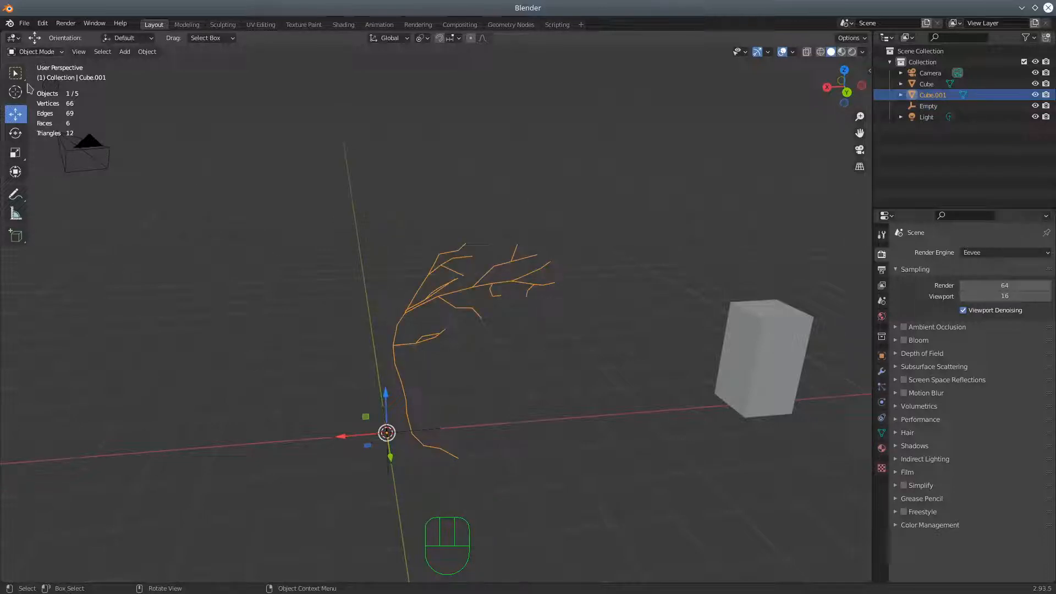
{"action": "left_click", "coordinate": [419, 39]}
{"action": "left_click", "coordinate": [435, 99]}
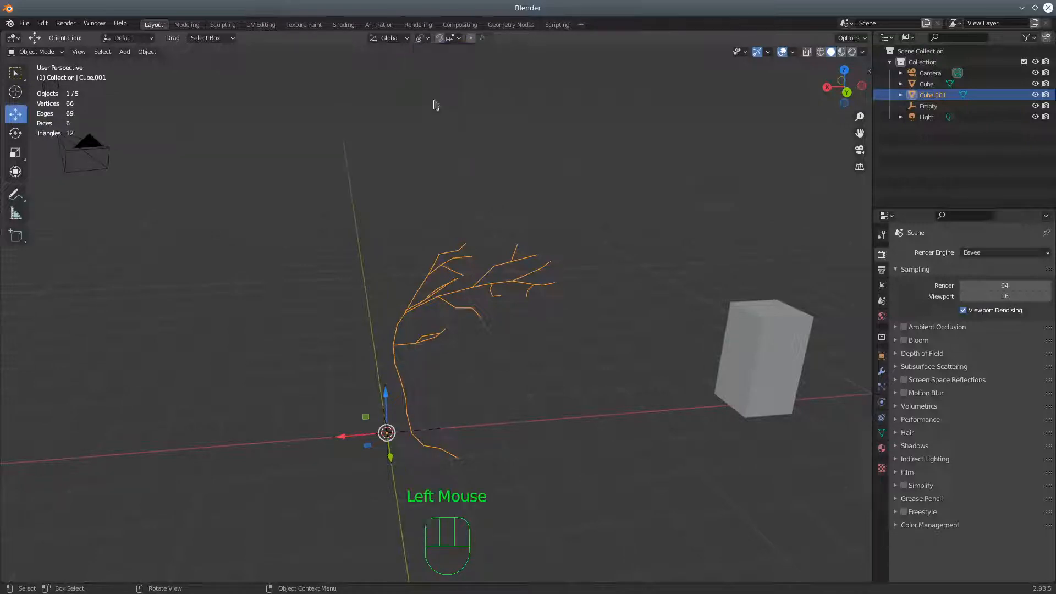
{"action": "middle_click_drag", "start_coordinate": [455, 345], "coordinate": [591, 305]}
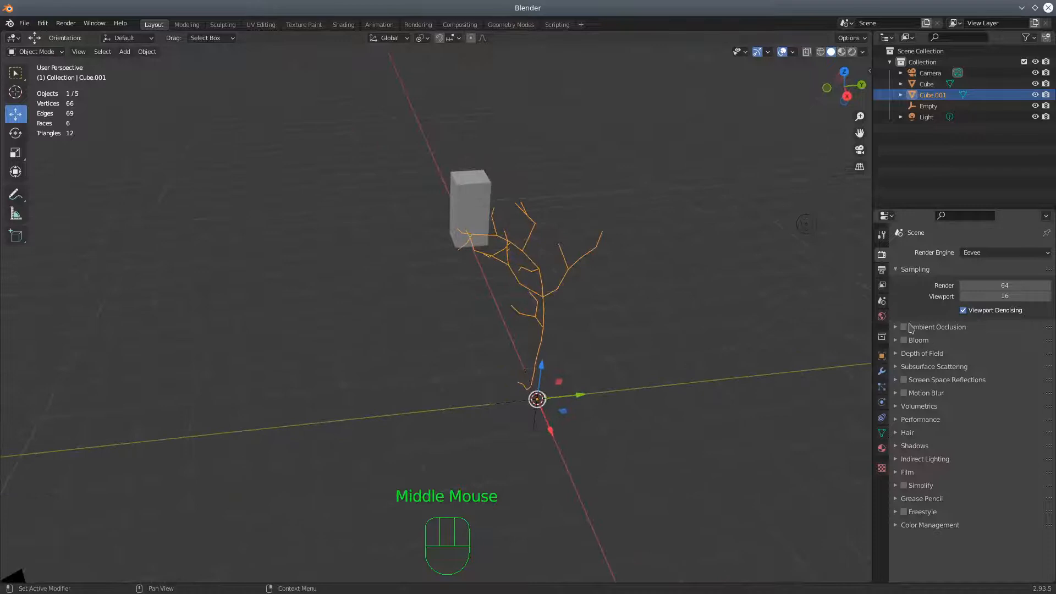
Add an Array modifier to the branch skeleton object
{"action": "left_click", "coordinate": [897, 272]}
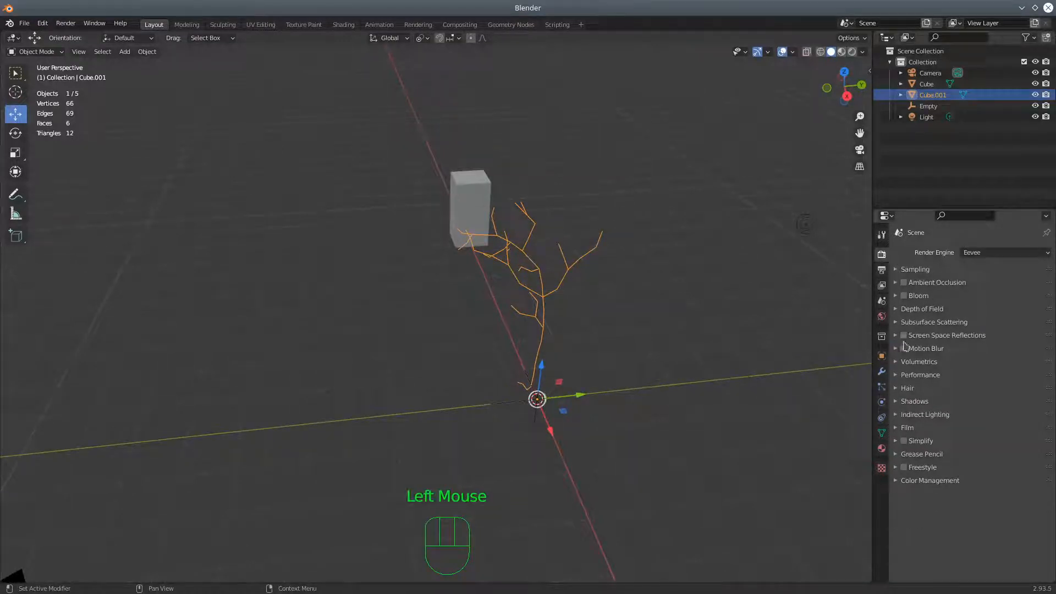
{"action": "double_click", "coordinate": [881, 371]}
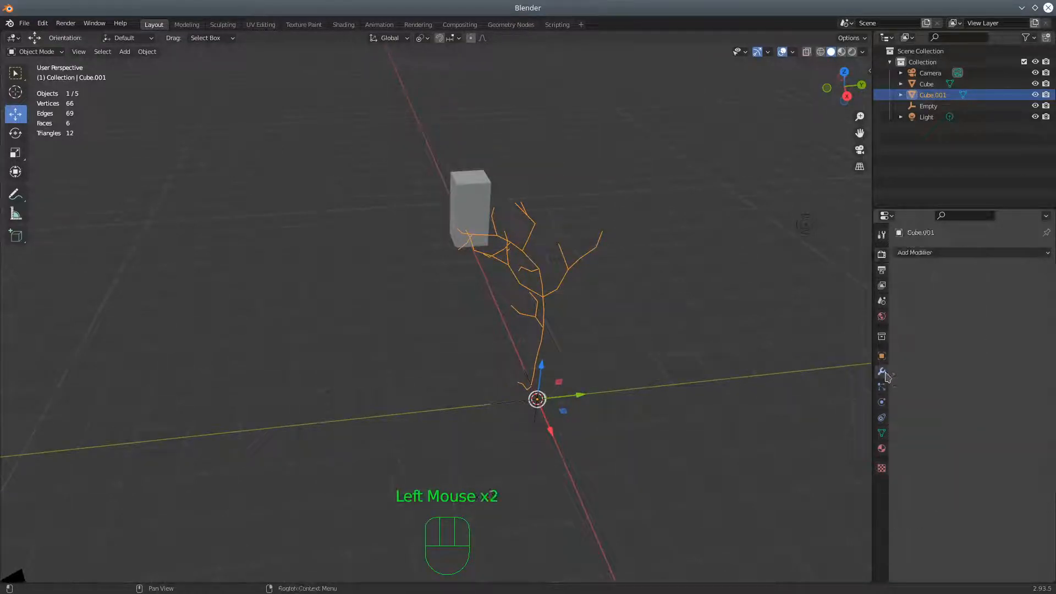
{"action": "left_click", "coordinate": [917, 254]}
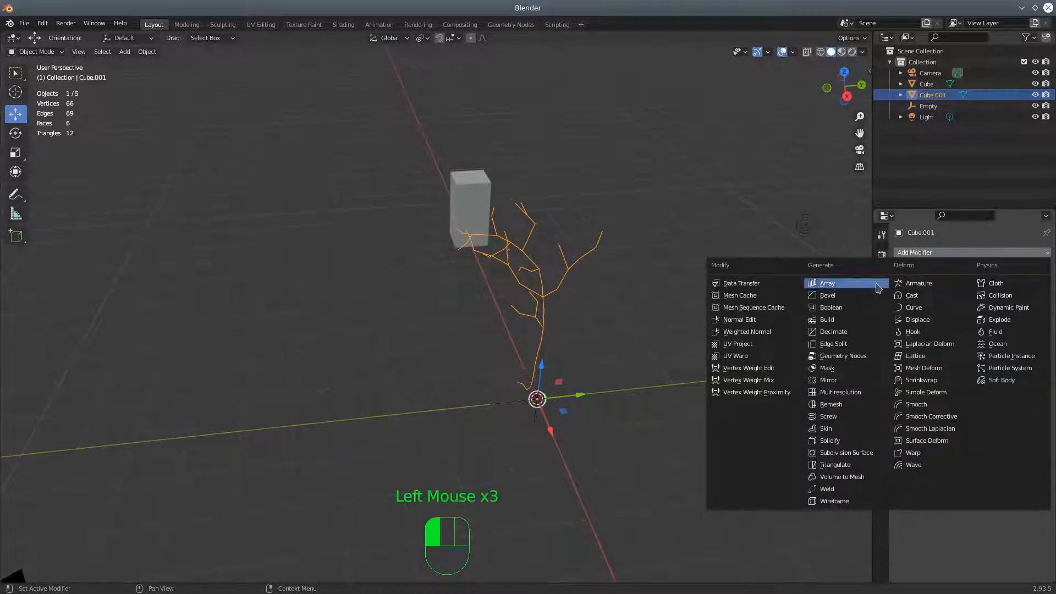
{"action": "left_click", "coordinate": [837, 285]}
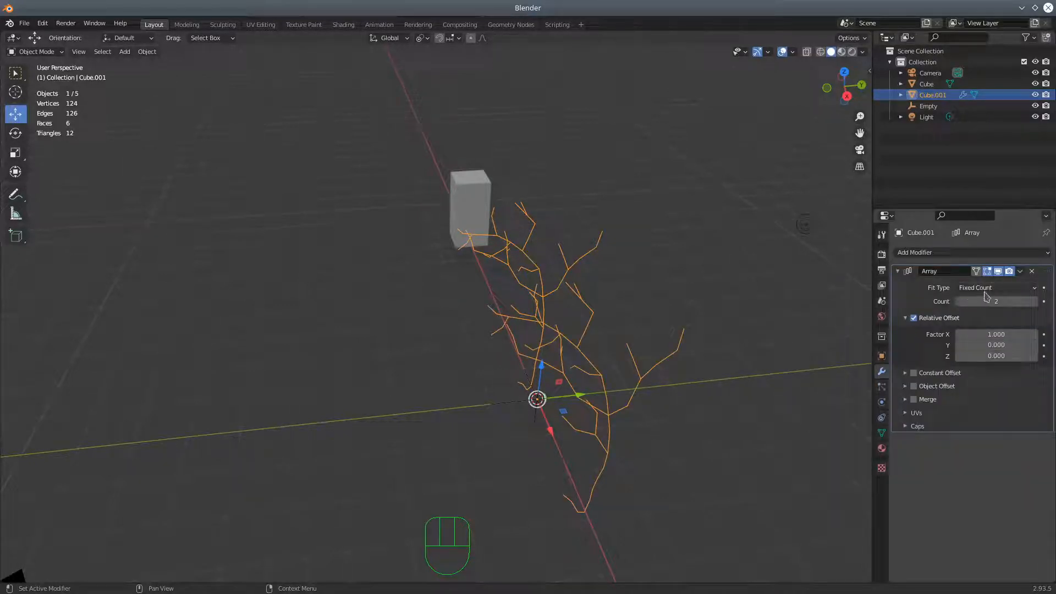
Turn off the array's Relative Offset and enable Object Offset with the Empty as the offset object
{"action": "left_click", "coordinate": [914, 319]}
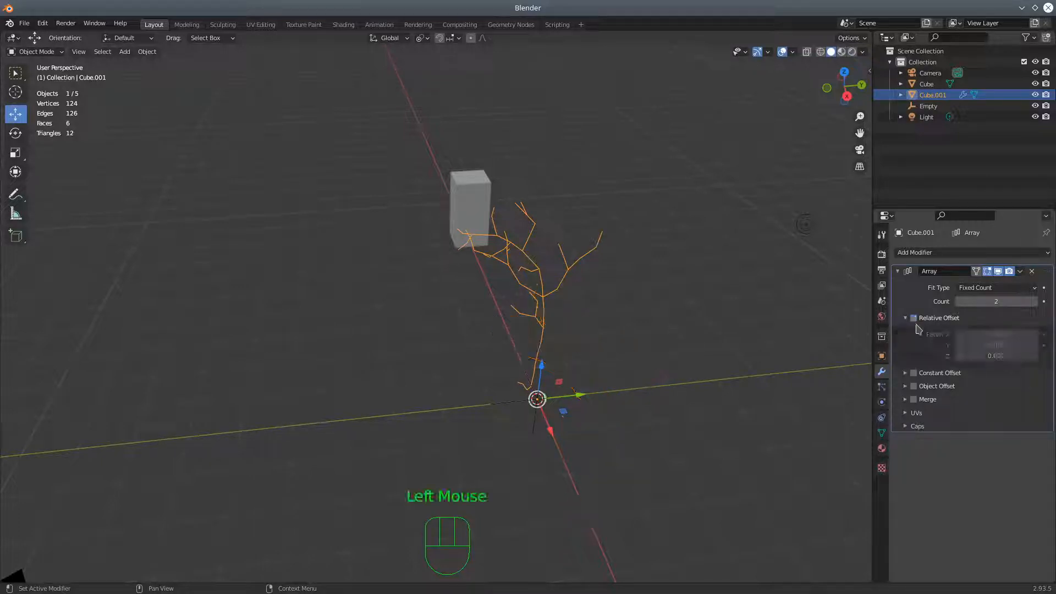
{"action": "left_click", "coordinate": [905, 387]}
{"action": "left_click", "coordinate": [913, 386]}
{"action": "left_click", "coordinate": [1032, 403]}
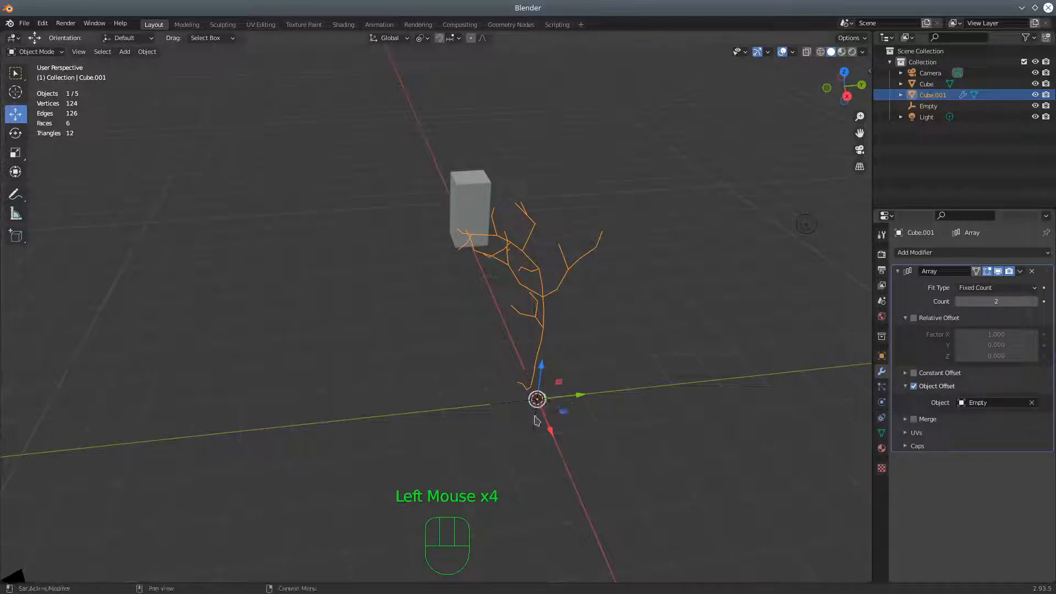
{"action": "left_click", "coordinate": [537, 413]}
Set the Array modifier's count to 5
{"action": "middle_click_drag", "start_coordinate": [717, 380], "coordinate": [738, 370]}
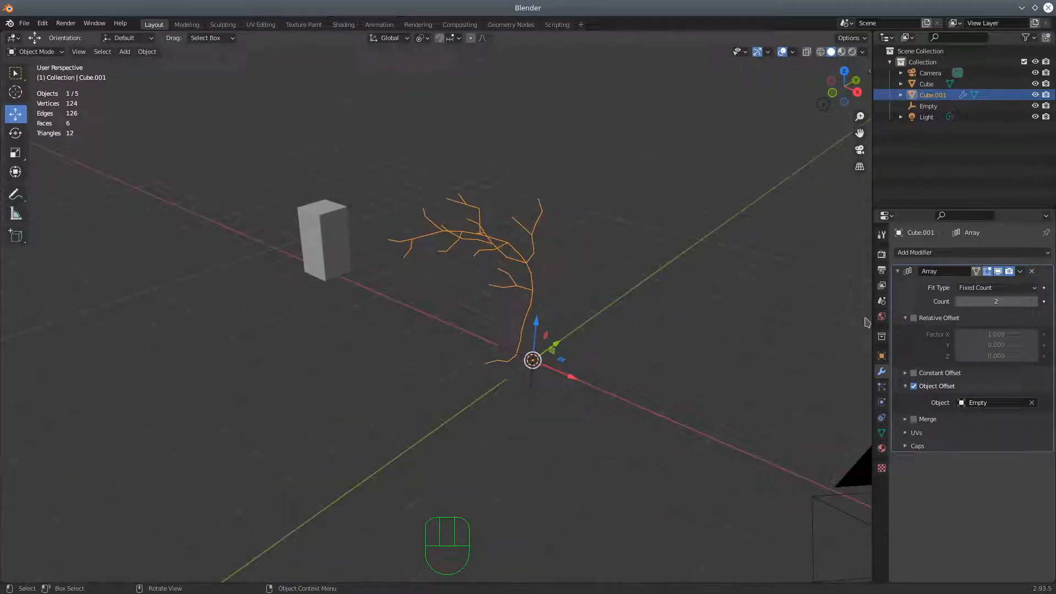
{"action": "left_click", "coordinate": [1034, 302]}
{"action": "left_click", "coordinate": [1035, 301]}
{"action": "middle_click_drag", "start_coordinate": [676, 346], "coordinate": [519, 371]}
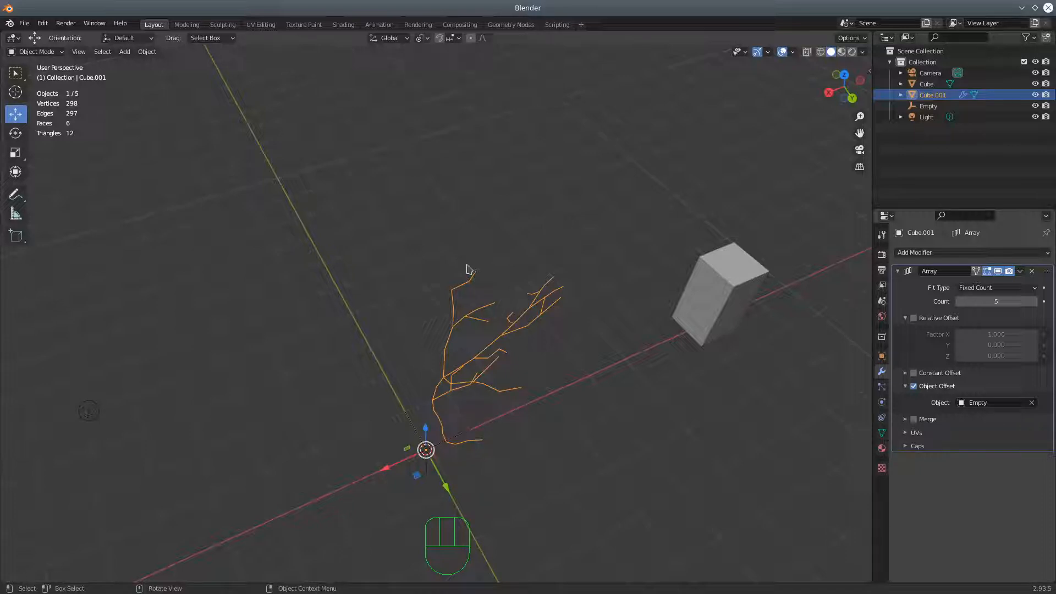
Select the empty and, in top view, rotate it about −67° around the global Z axis to fan out the branch copies
{"action": "left_click", "coordinate": [427, 474]}
{"action": "middle_click_drag", "start_coordinate": [503, 455], "coordinate": [478, 424]}
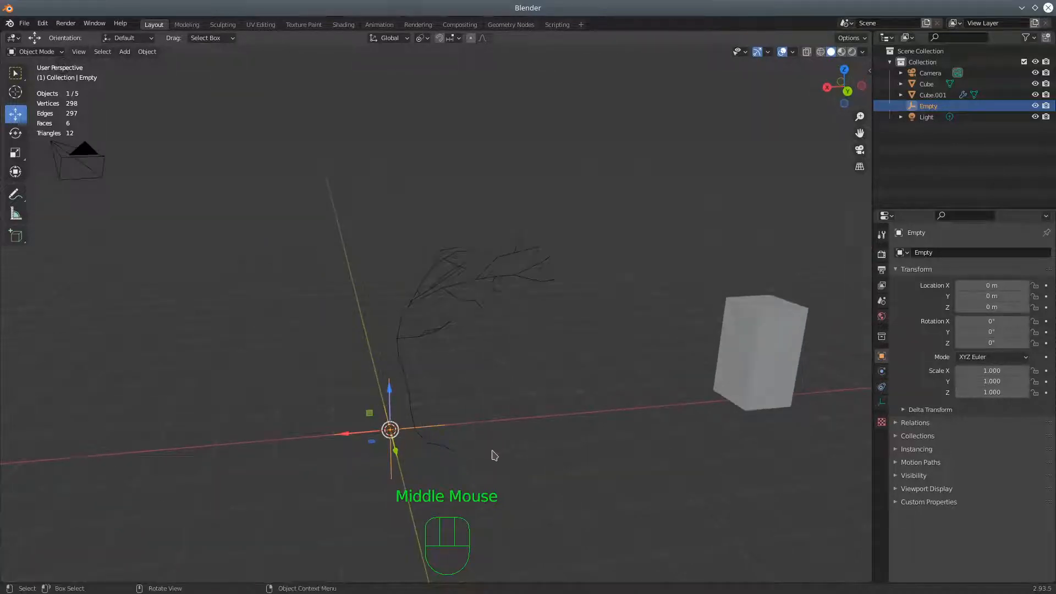
{"action": "middle_click_drag", "start_coordinate": [530, 413], "coordinate": [526, 424]}
{"action": "key", "text": "KP_3"}
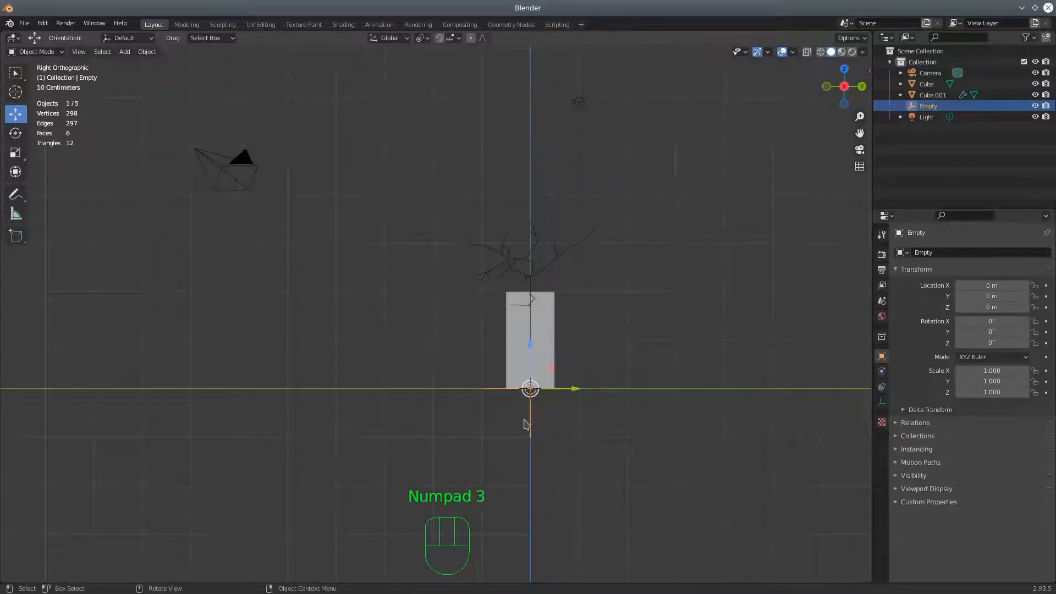
{"action": "key", "text": "KP_7"}
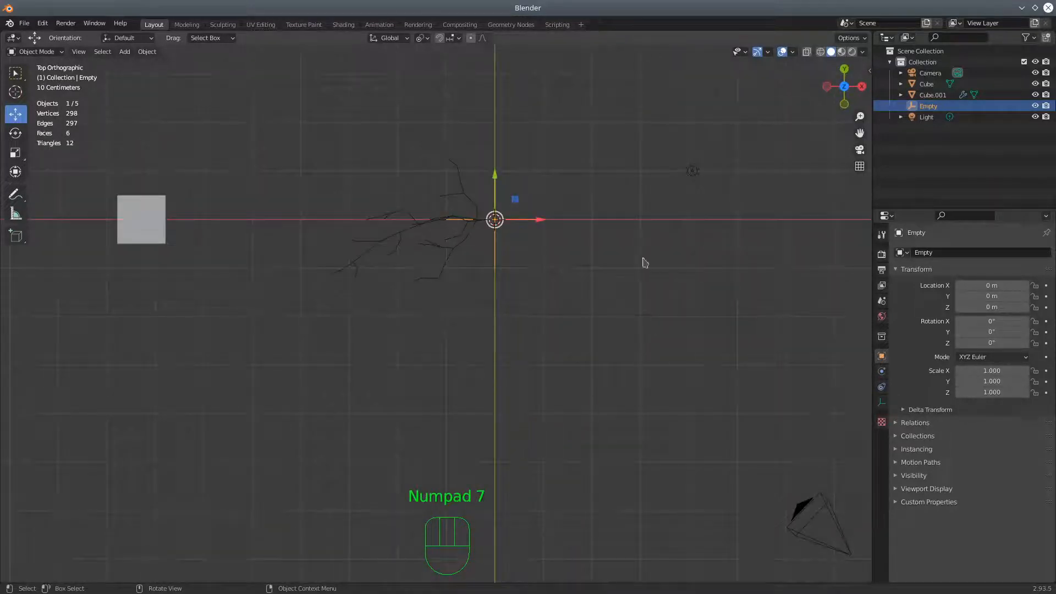
{"action": "key", "text": "r"}
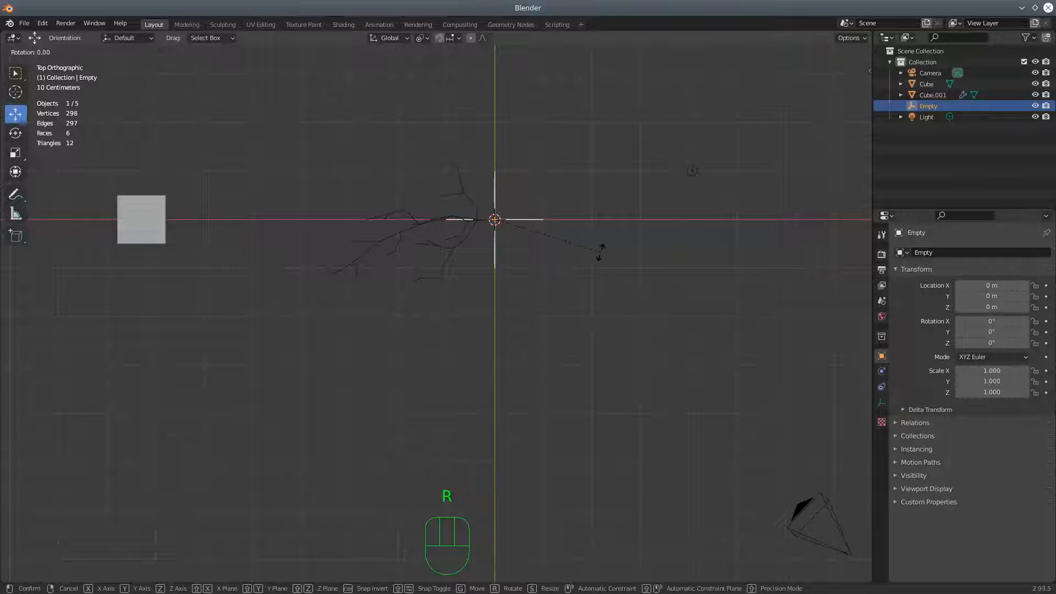
{"action": "key", "text": "z"}
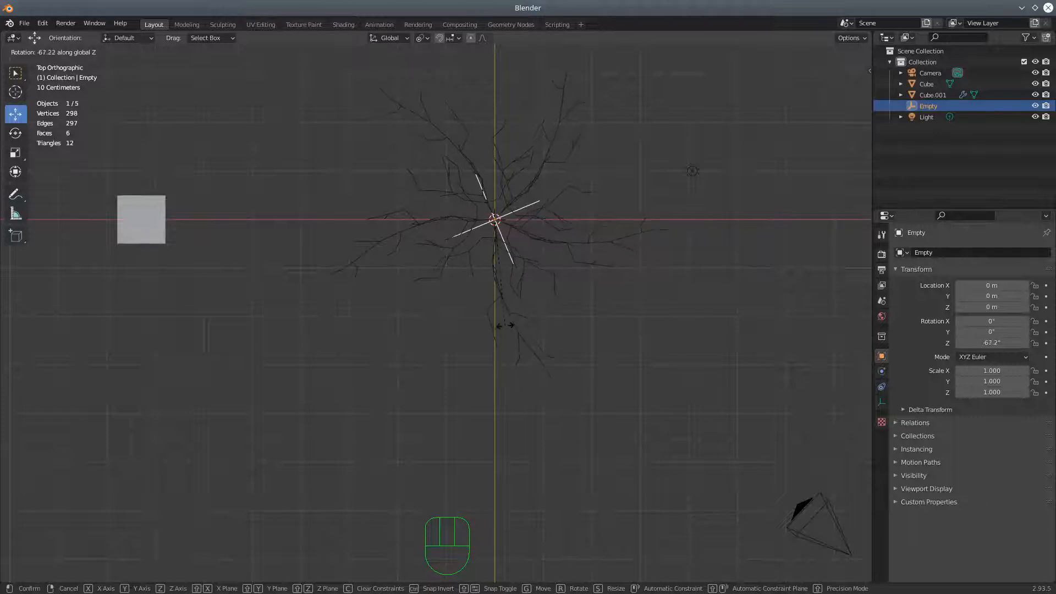
{"action": "left_click", "coordinate": [505, 325]}
{"action": "middle_click_drag", "start_coordinate": [565, 353], "coordinate": [705, 314]}
{"action": "scroll", "coordinate": [668, 363], "scroll_direction": "up", "scroll_amount": 3}
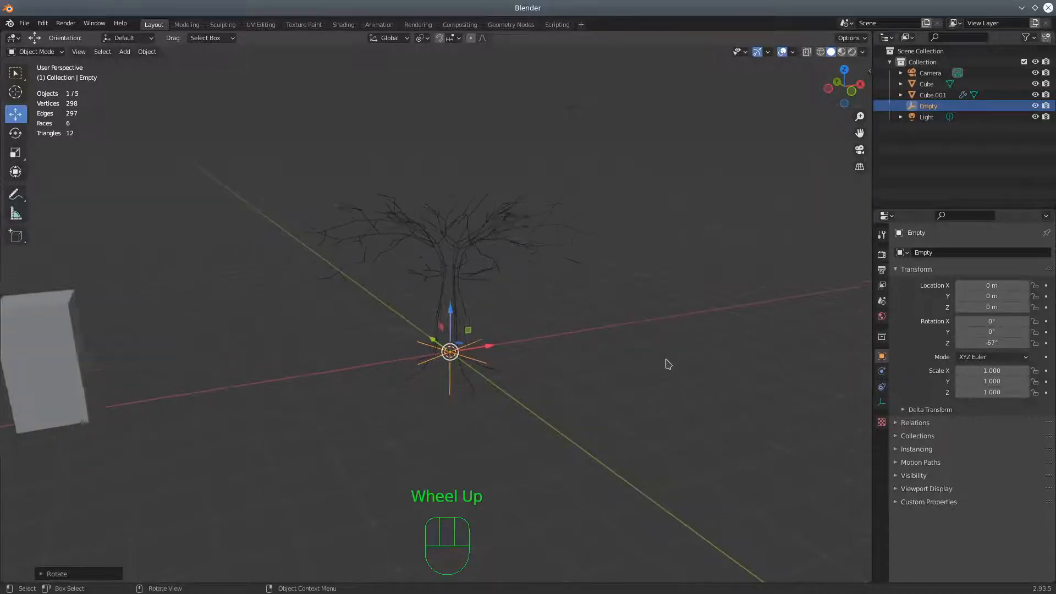
{"action": "middle_click_drag", "start_coordinate": [657, 367], "coordinate": [660, 393]}
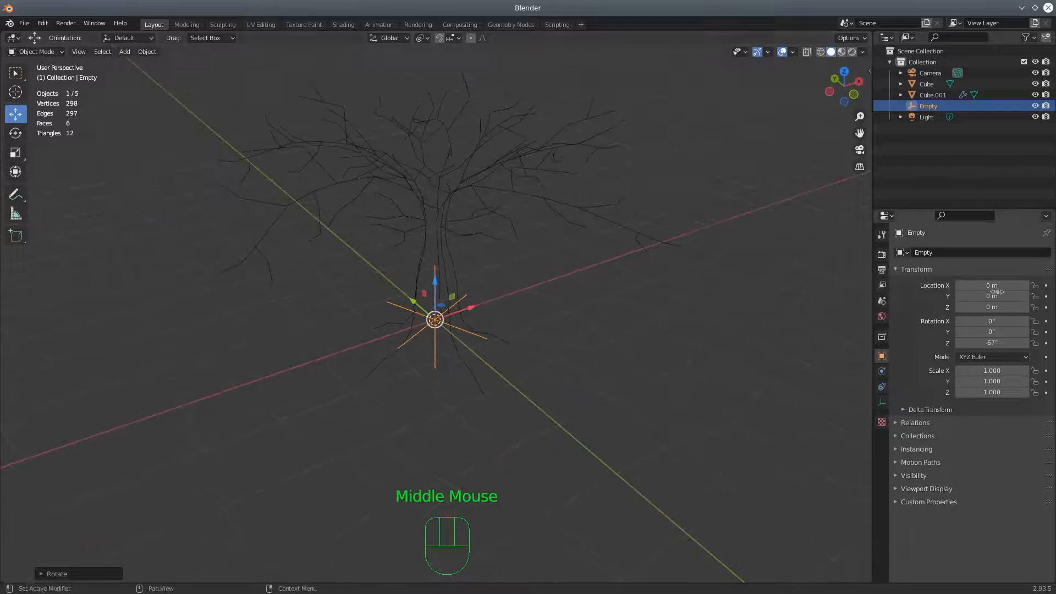
Select the arrayed branch skeleton and add a Skin modifier after its Array modifier
{"action": "middle_click_drag", "start_coordinate": [682, 308], "coordinate": [688, 330]}
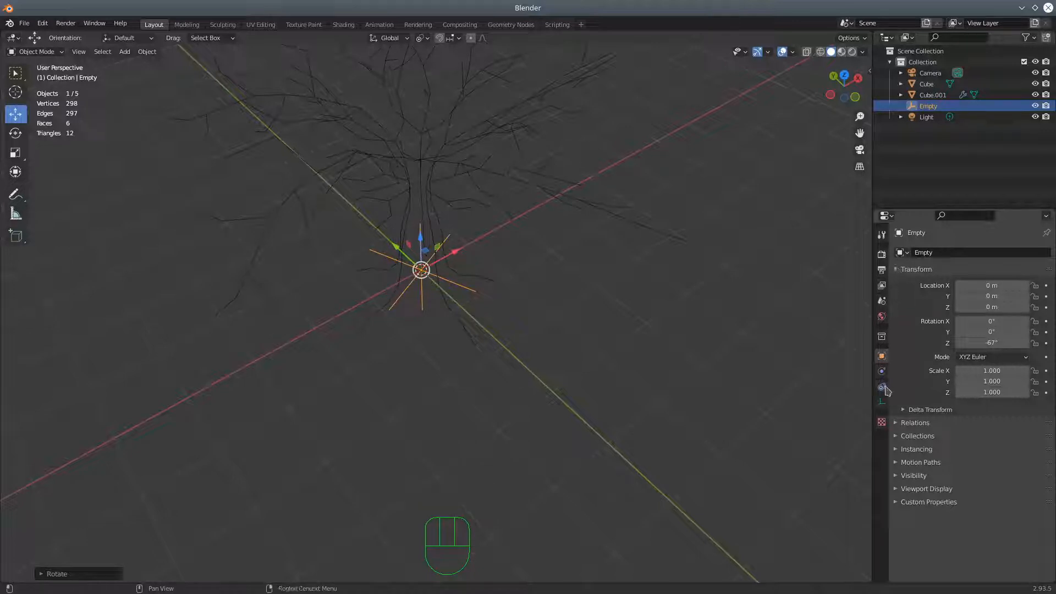
{"action": "left_click", "coordinate": [462, 179]}
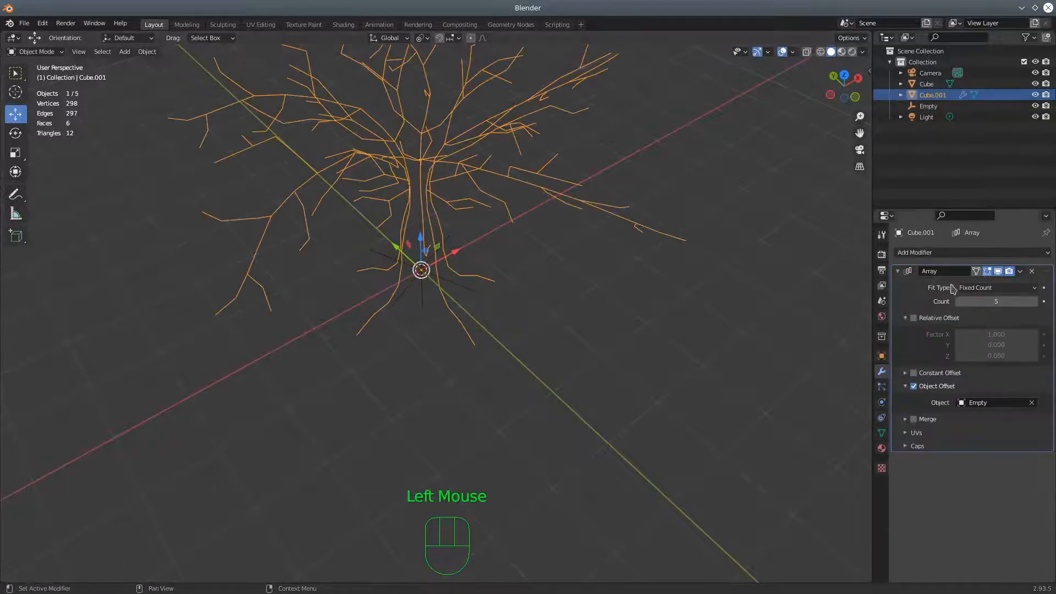
{"action": "left_click", "coordinate": [898, 271]}
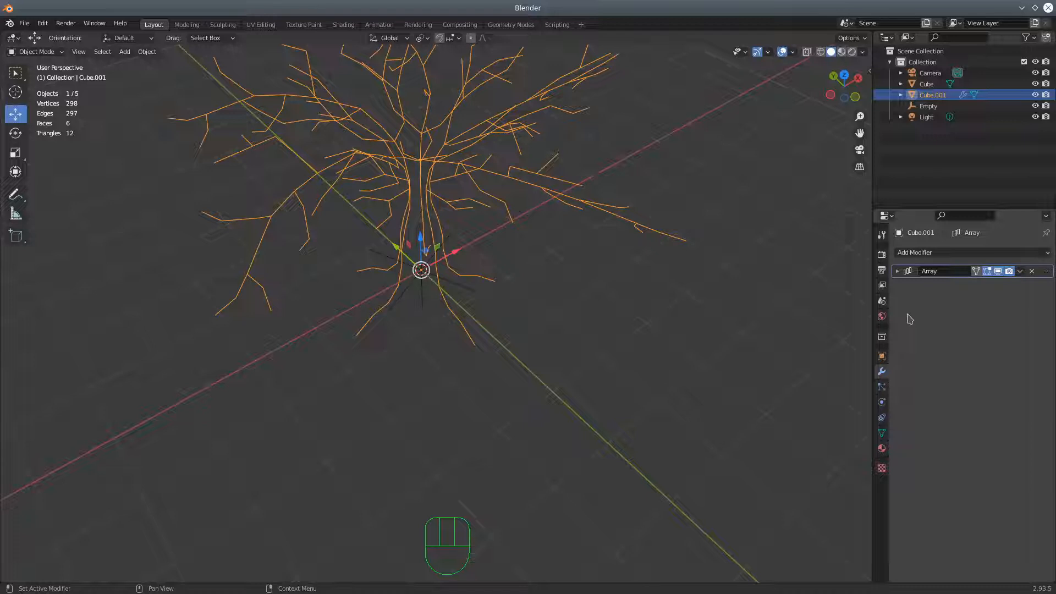
{"action": "left_click", "coordinate": [927, 253]}
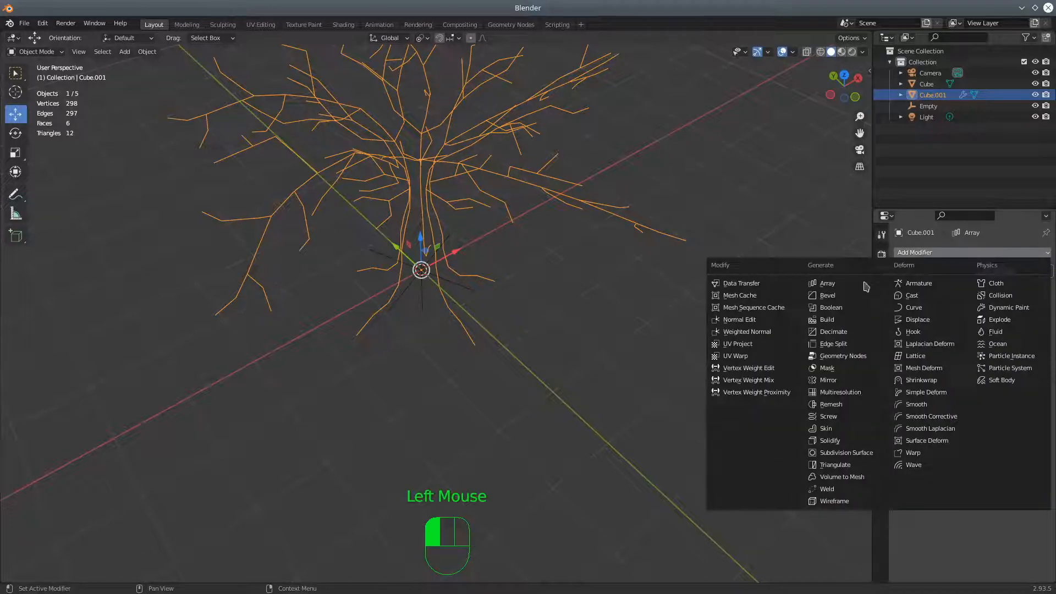
{"action": "left_click", "coordinate": [829, 429]}
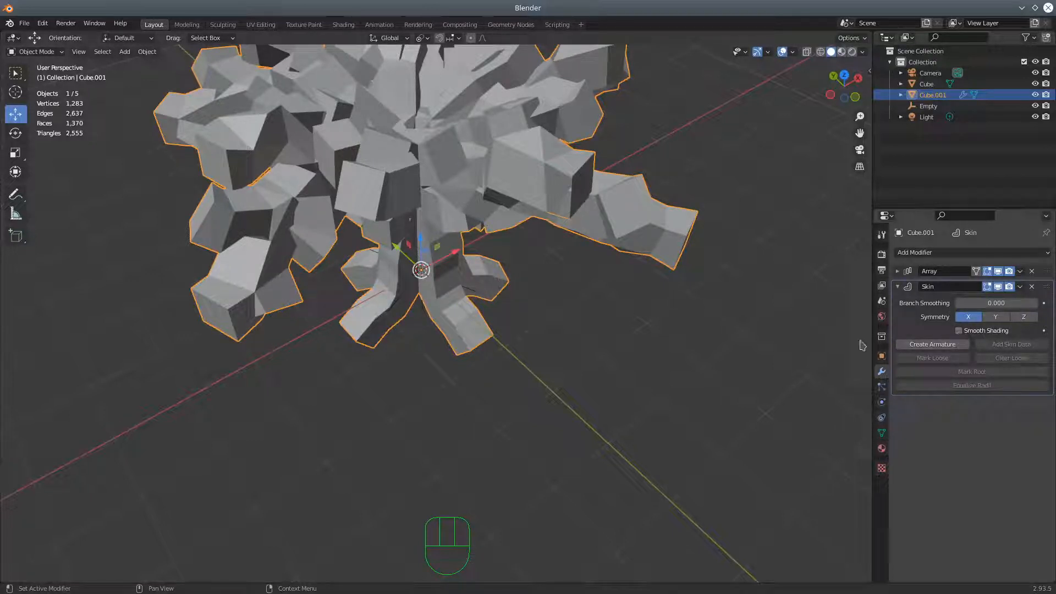
Display the skinned tree in wireframe with X-ray and examine the skeleton inside the thick skin
{"action": "left_click", "coordinate": [819, 53]}
{"action": "left_click", "coordinate": [806, 52]}
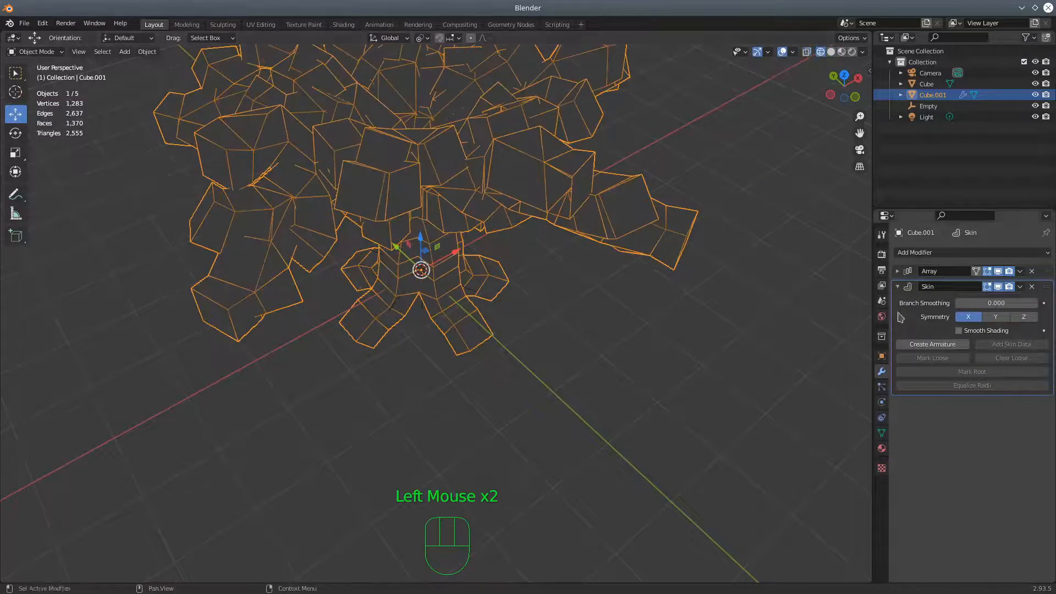
{"action": "middle_click_drag", "start_coordinate": [651, 342], "coordinate": [649, 264]}
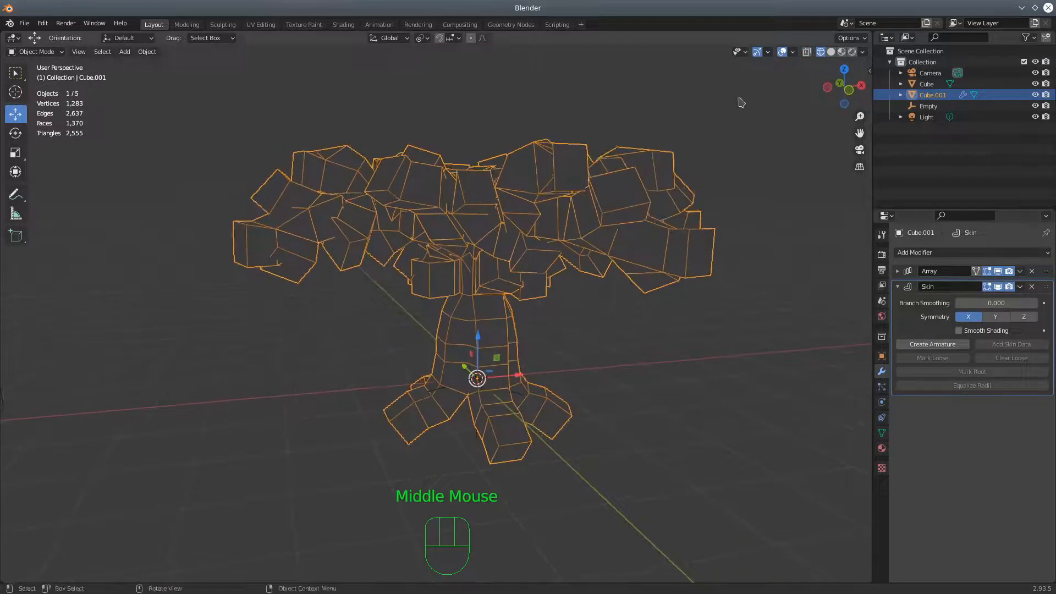
{"action": "left_click", "coordinate": [806, 51], "text": "shift"}
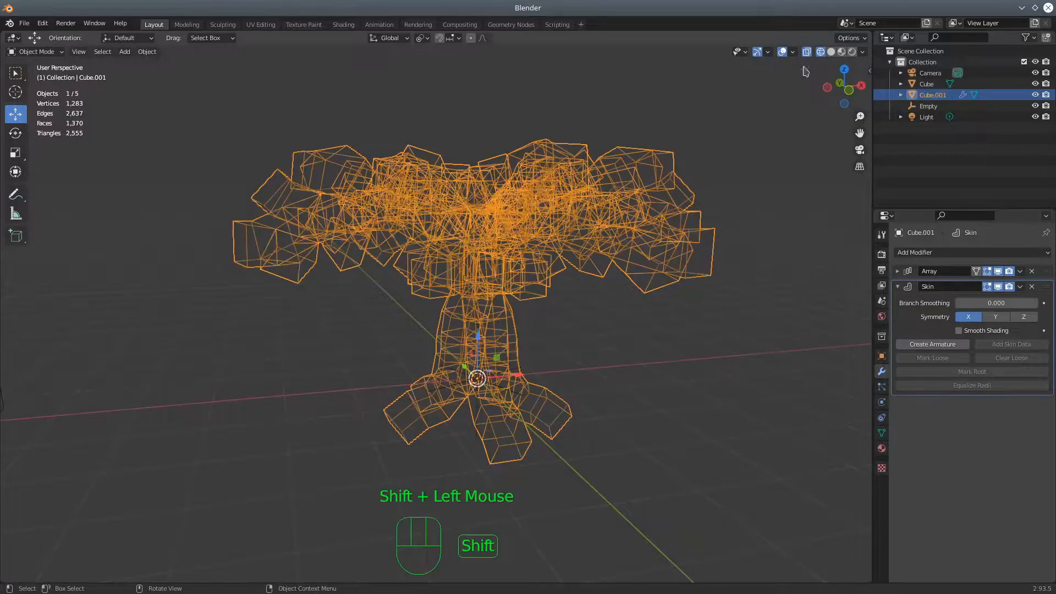
{"action": "middle_click_drag", "start_coordinate": [676, 275], "coordinate": [493, 260]}
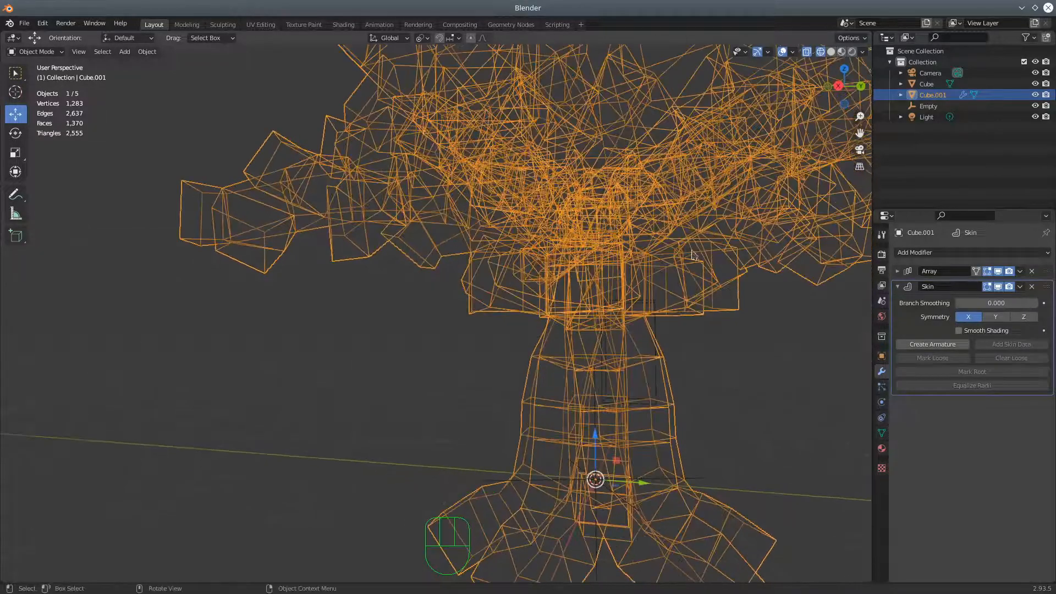
Enter Edit Mode on the branch skeleton and select all of its vertices
{"action": "left_click", "coordinate": [38, 52]}
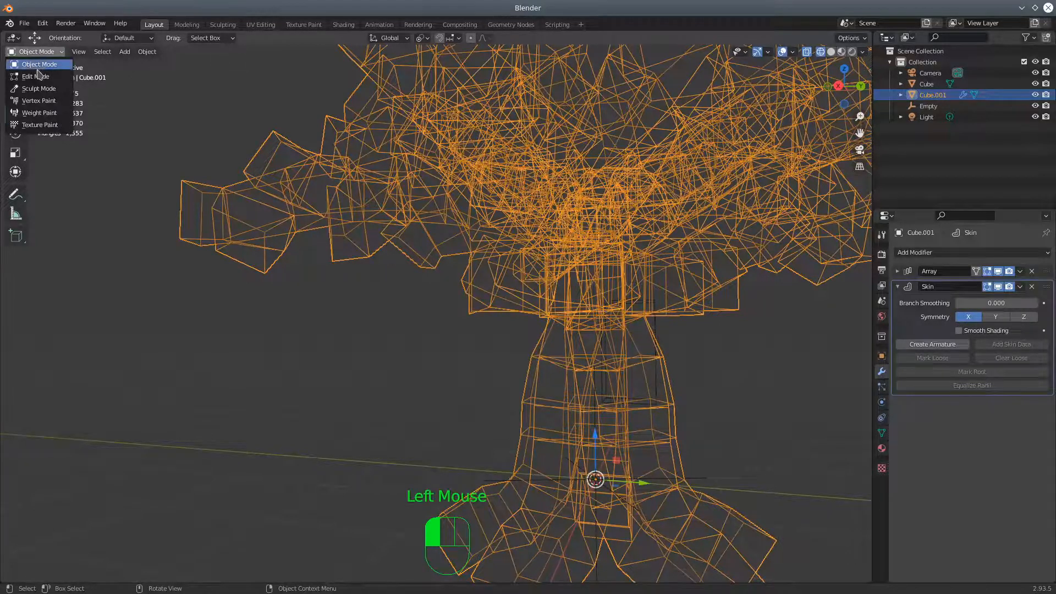
{"action": "left_click", "coordinate": [36, 69]}
{"action": "middle_click_drag", "start_coordinate": [610, 283], "coordinate": [528, 256]}
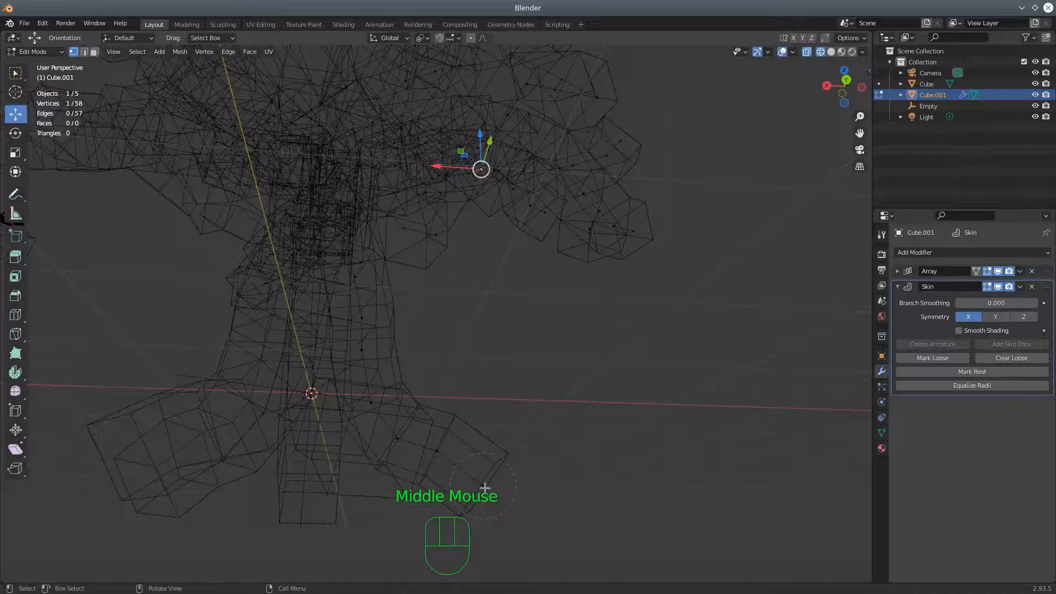
{"action": "left_click", "coordinate": [483, 487]}
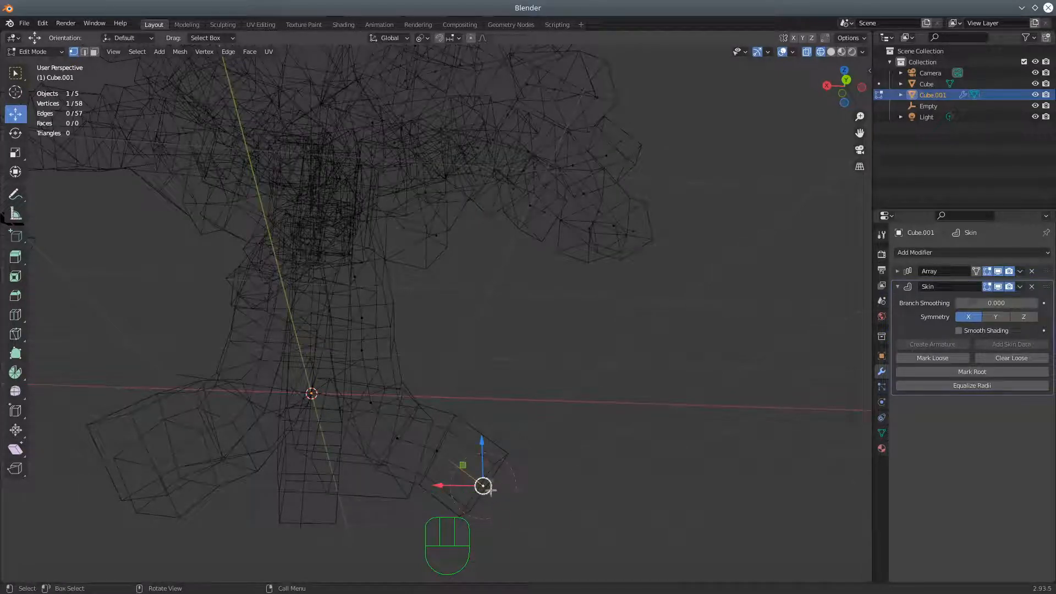
{"action": "scroll", "coordinate": [593, 381], "scroll_direction": "down", "scroll_amount": 2}
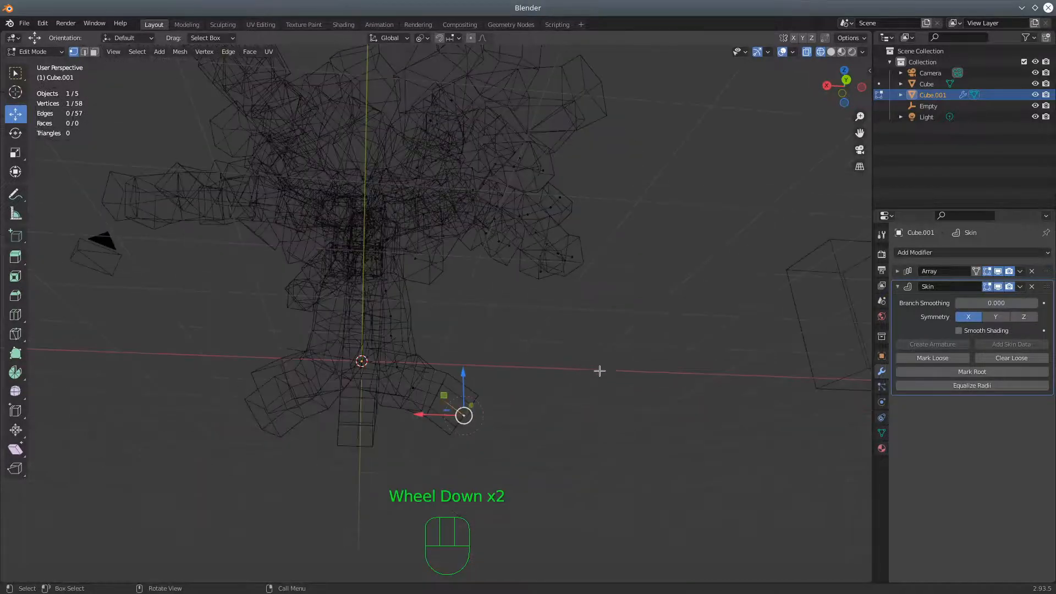
{"action": "middle_click_drag", "start_coordinate": [599, 370], "coordinate": [594, 382]}
{"action": "scroll", "coordinate": [570, 385], "scroll_direction": "up", "scroll_amount": 2}
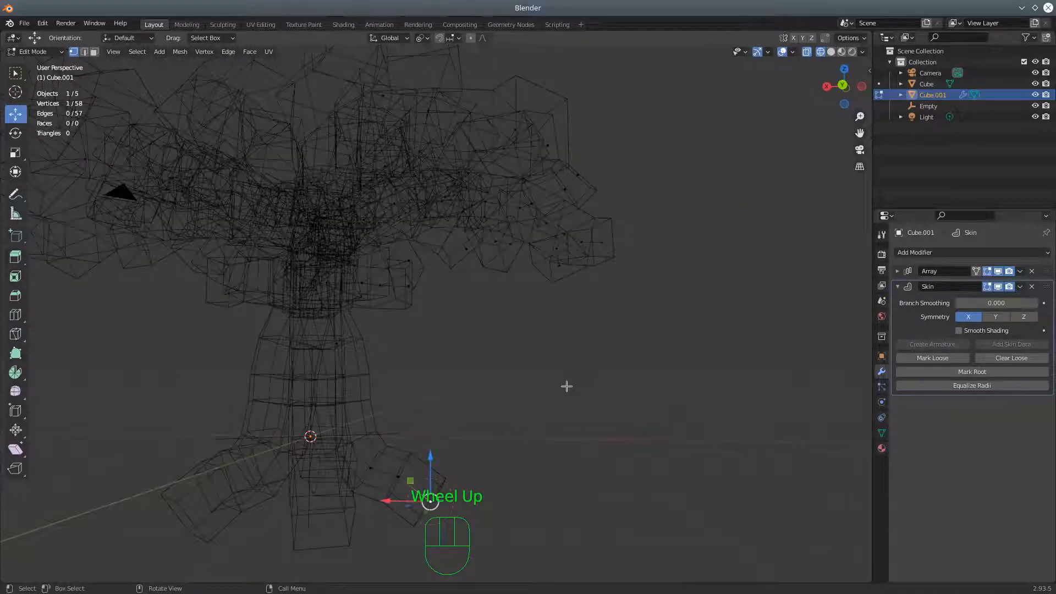
{"action": "key", "text": "a"}
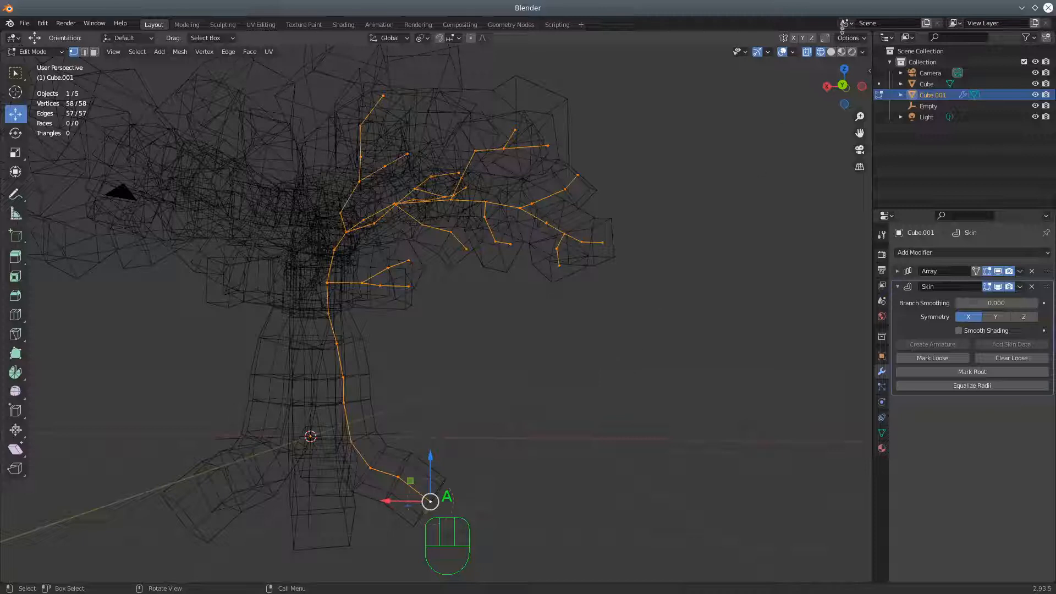
Return to solid shading with X-ray off and use Skin Resize on all skeleton vertices to shrink the skin to thin branches
{"action": "left_click", "coordinate": [808, 53]}
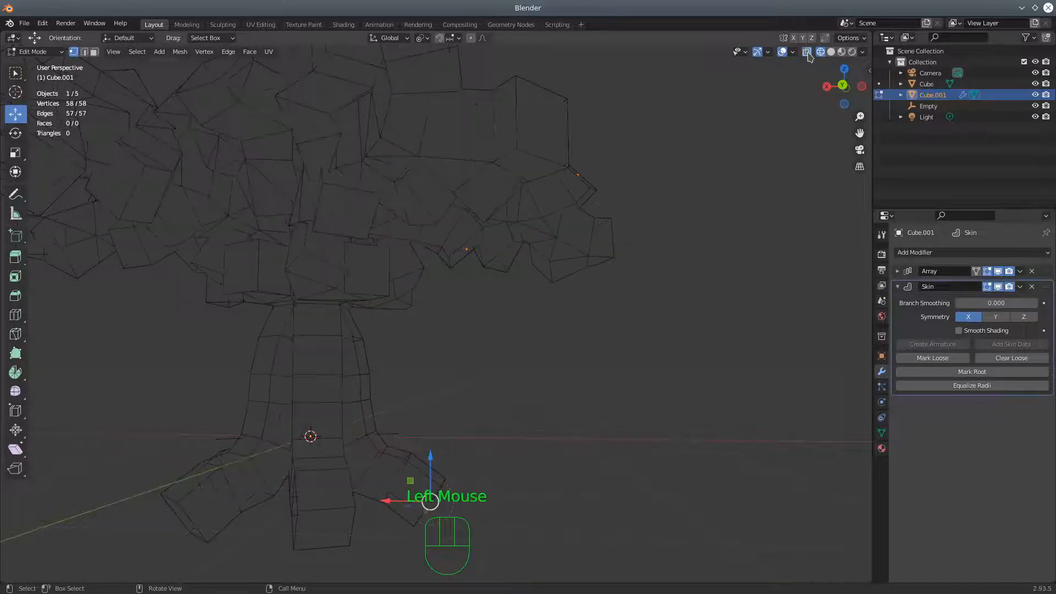
{"action": "left_click", "coordinate": [831, 52]}
{"action": "middle_click_drag", "start_coordinate": [543, 247], "coordinate": [514, 275]}
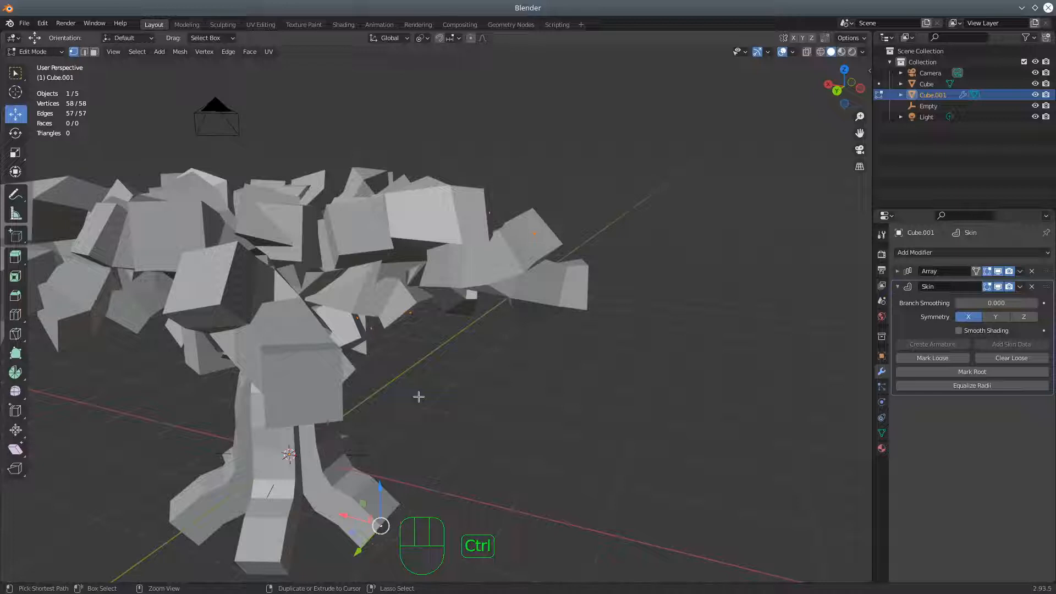
{"action": "key", "text": "ctrl+a"}
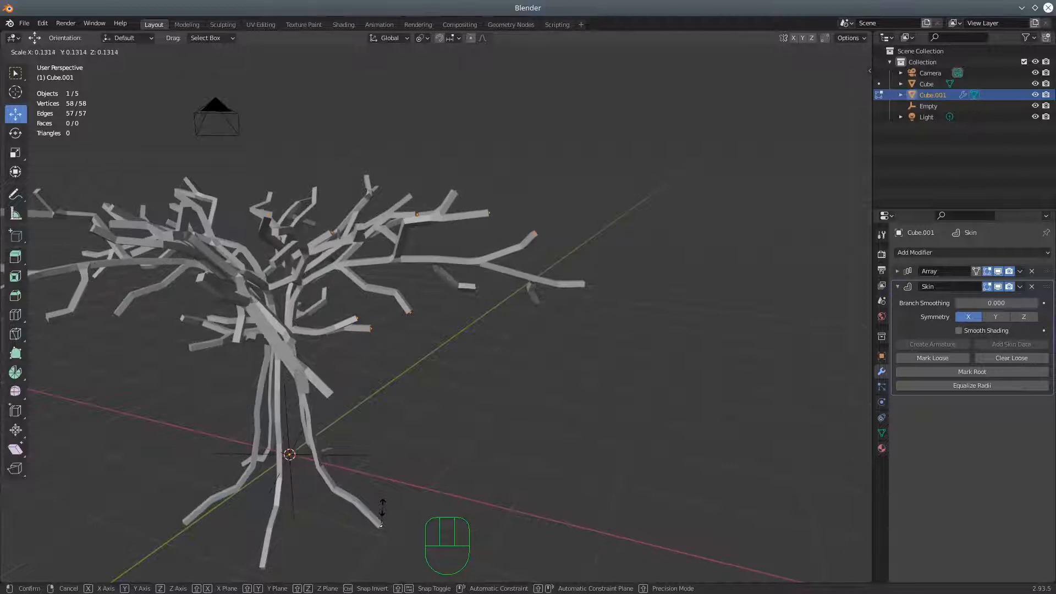
{"action": "left_click", "coordinate": [385, 501]}
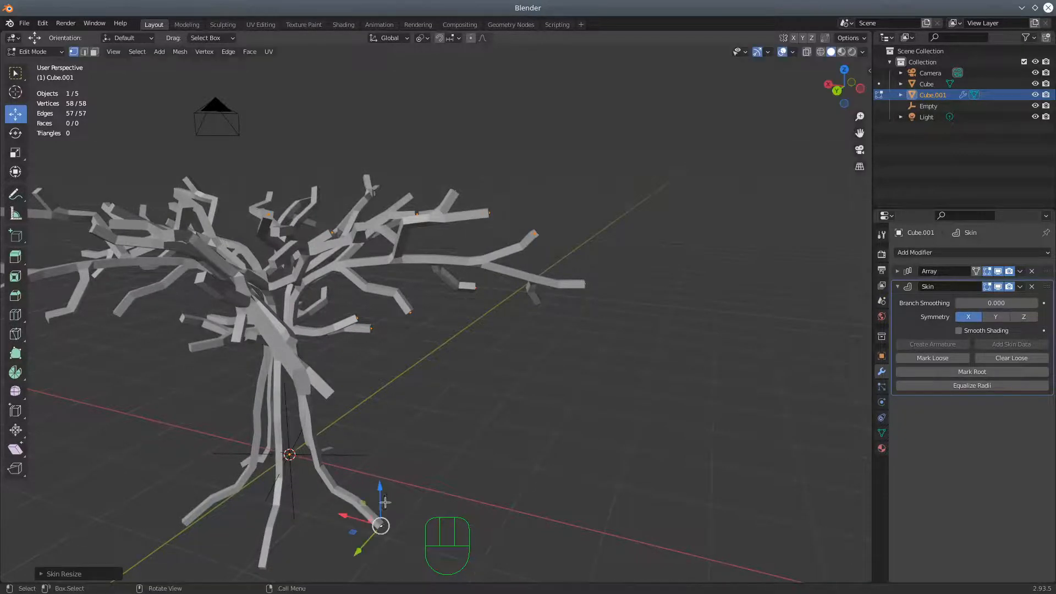
Add a Subdivision Surface modifier after the Skin modifier to round the branches
{"action": "middle_click_drag", "start_coordinate": [544, 406], "coordinate": [396, 426]}
{"action": "scroll", "coordinate": [411, 413], "scroll_direction": "up", "scroll_amount": 2}
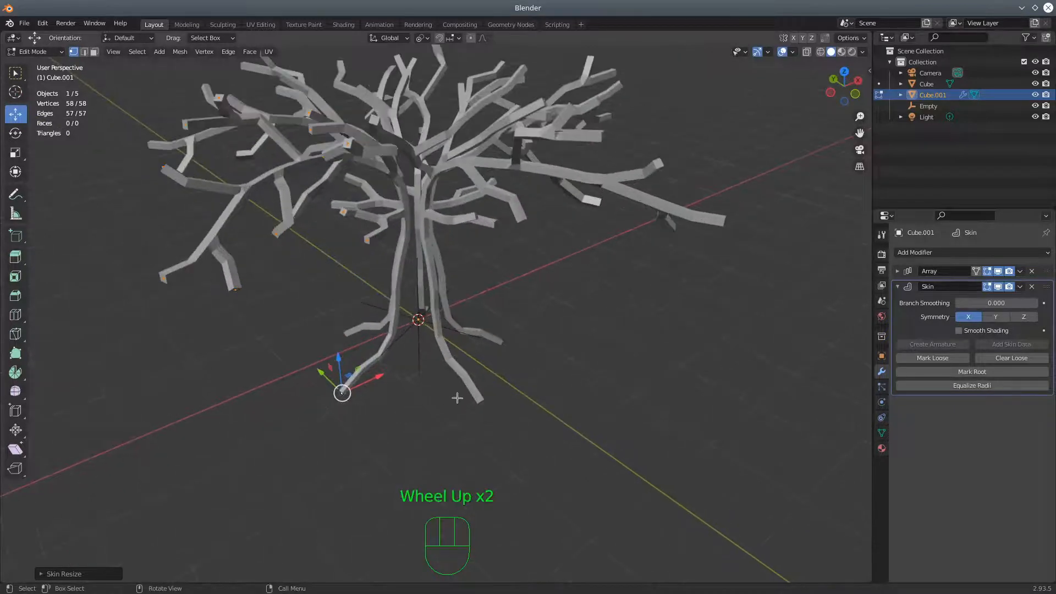
{"action": "middle_click_drag", "start_coordinate": [514, 396], "coordinate": [601, 387]}
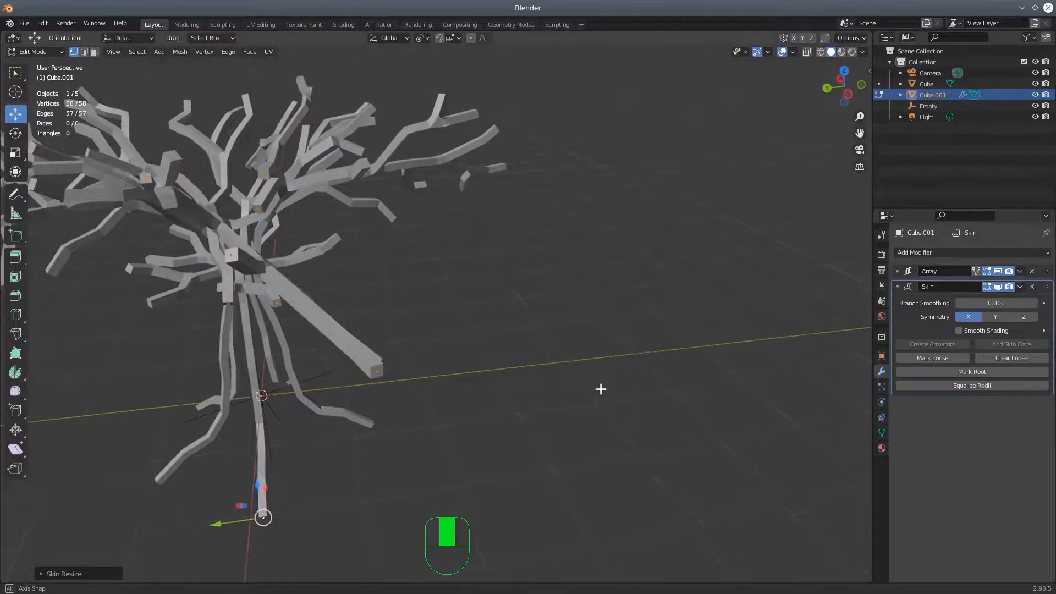
{"action": "middle_click_drag", "start_coordinate": [395, 357], "coordinate": [440, 349]}
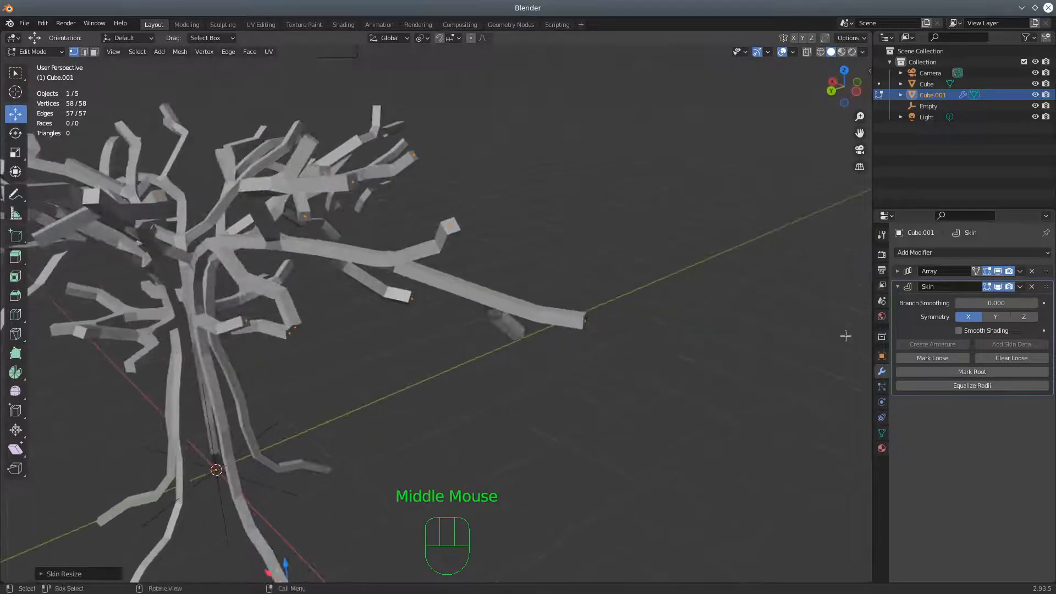
{"action": "left_click", "coordinate": [899, 286]}
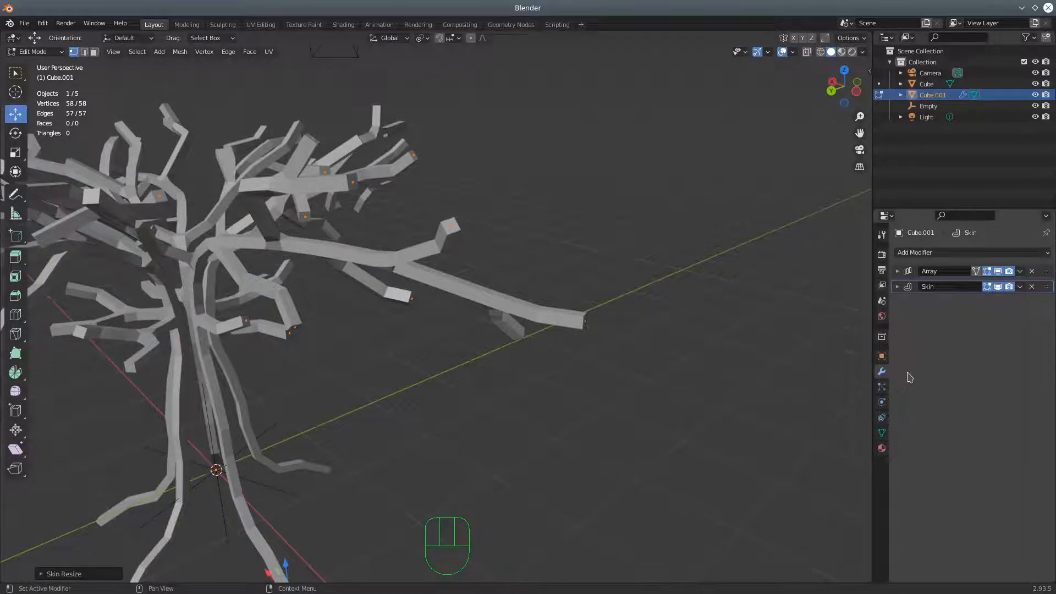
{"action": "left_click", "coordinate": [918, 253]}
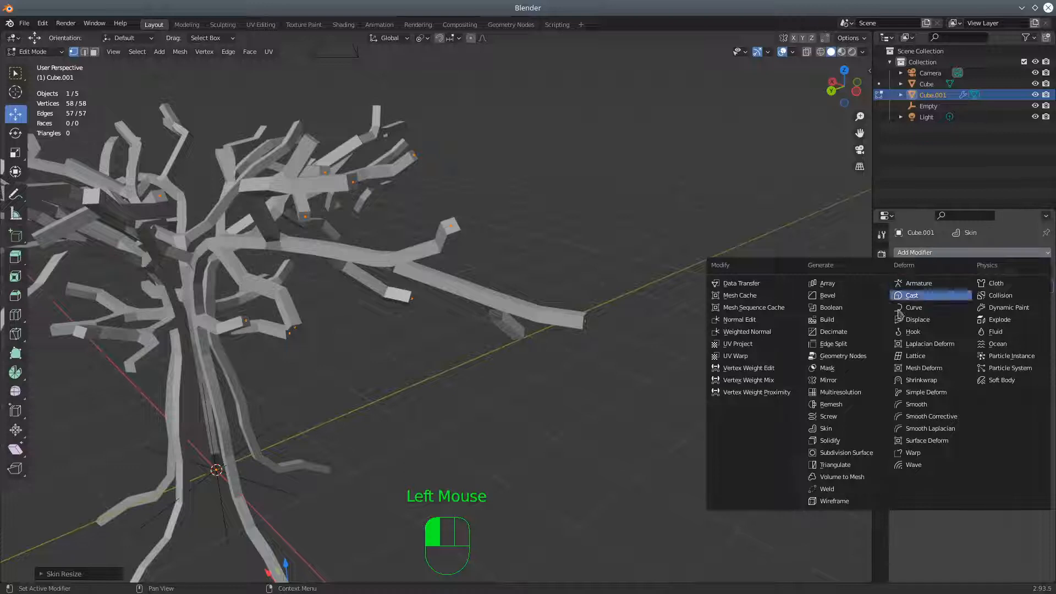
{"action": "left_click", "coordinate": [856, 452]}
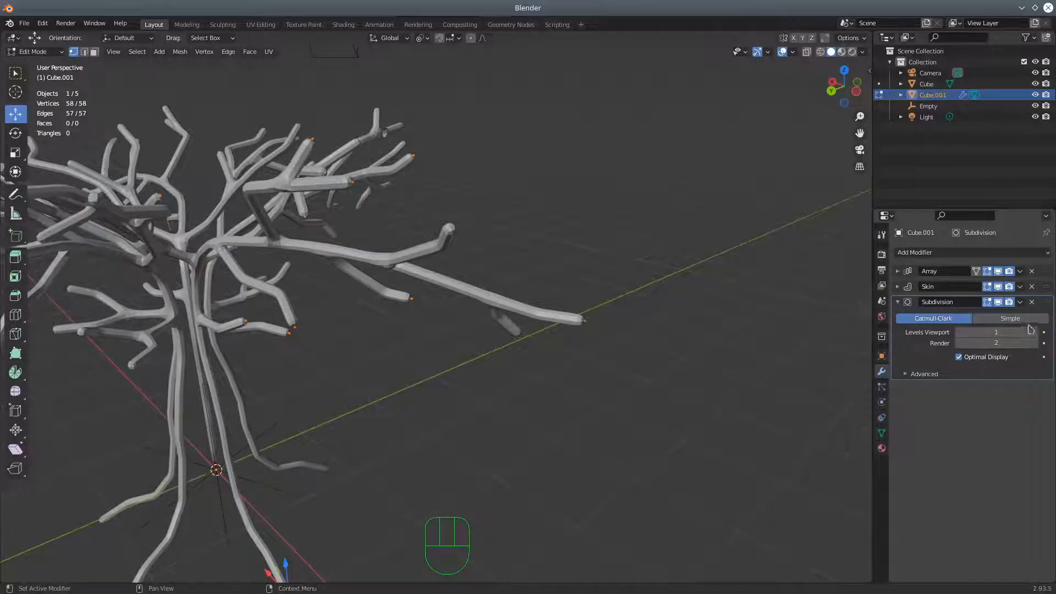
Set the Subdivision's viewport level to 2, trying the Simple type before returning to Catmull-Clark
{"action": "left_click", "coordinate": [1010, 318]}
{"action": "left_click", "coordinate": [1036, 332]}
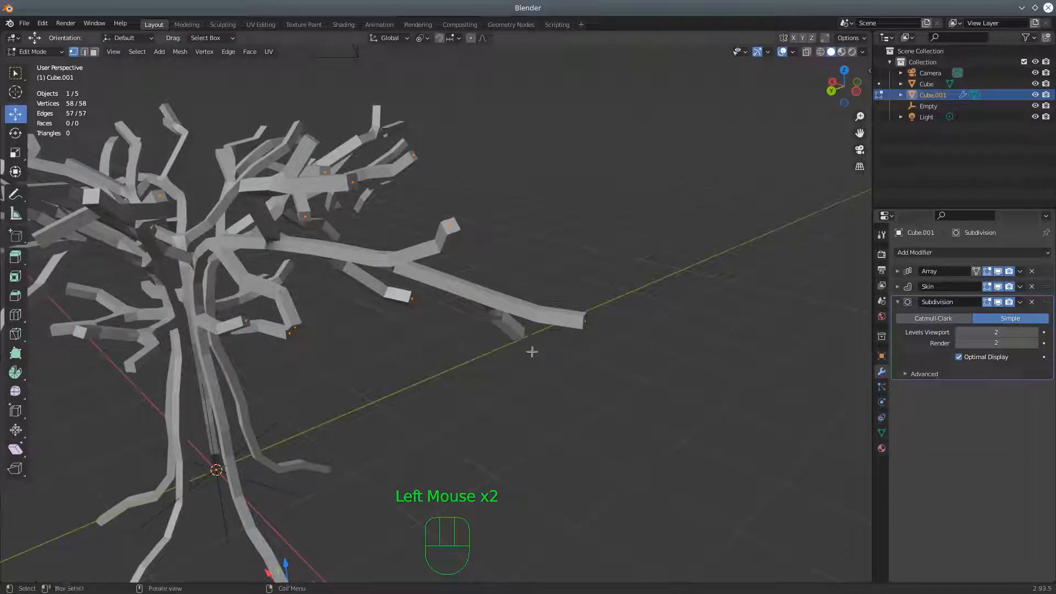
{"action": "left_click", "coordinate": [929, 320]}
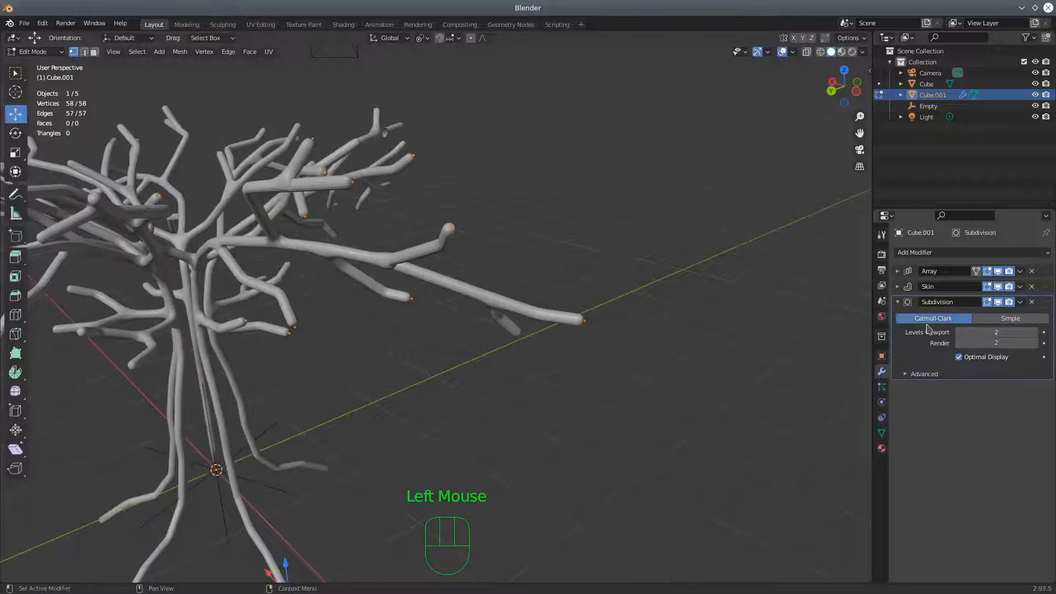
{"action": "middle_click_drag", "start_coordinate": [582, 393], "coordinate": [465, 396]}
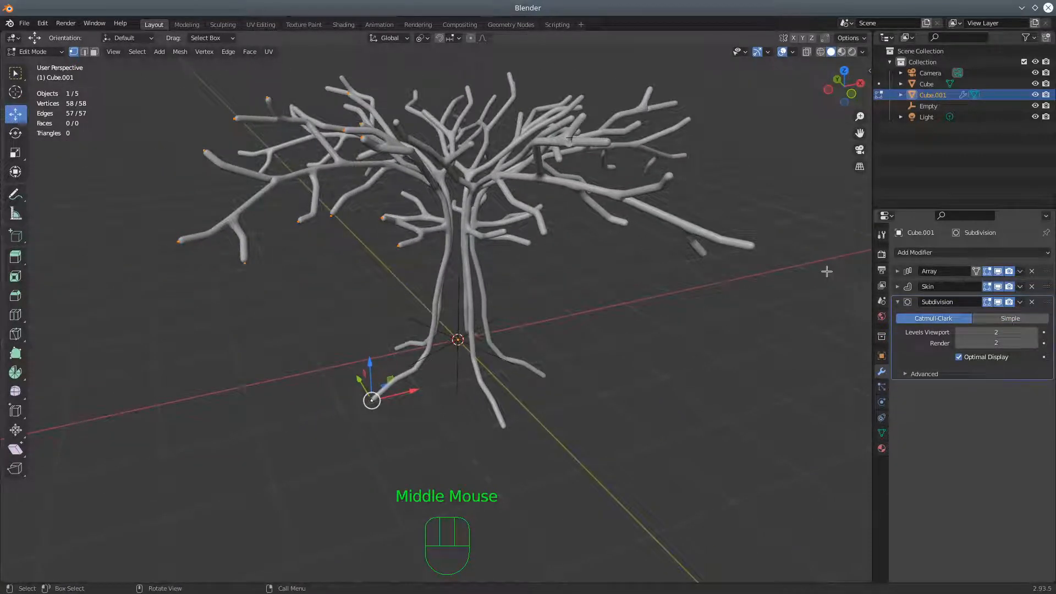
{"action": "left_click", "coordinate": [899, 304]}
Turn on the Array modifier's on-cage display and reduce its count to 1 so only the original branch shows
{"action": "mouse_move", "coordinate": [642, 352]}
{"action": "middle_mouse_down"}
{"action": "mouse_move", "coordinate": [631, 338]}
{"action": "mouse_move", "coordinate": [634, 350]}
{"action": "middle_mouse_up"}
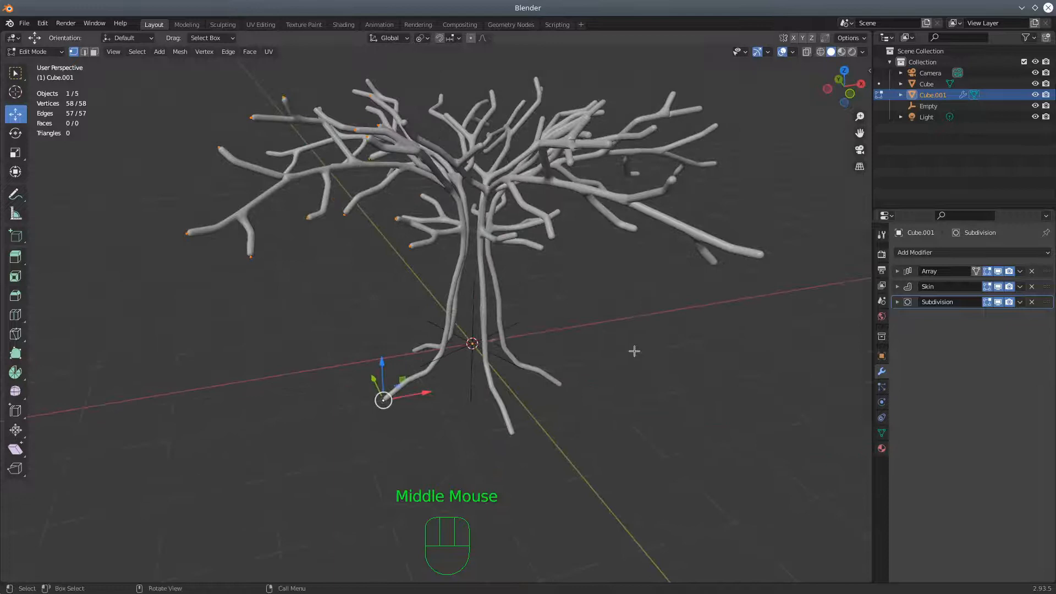
{"action": "middle_click_drag", "start_coordinate": [719, 318], "coordinate": [618, 424]}
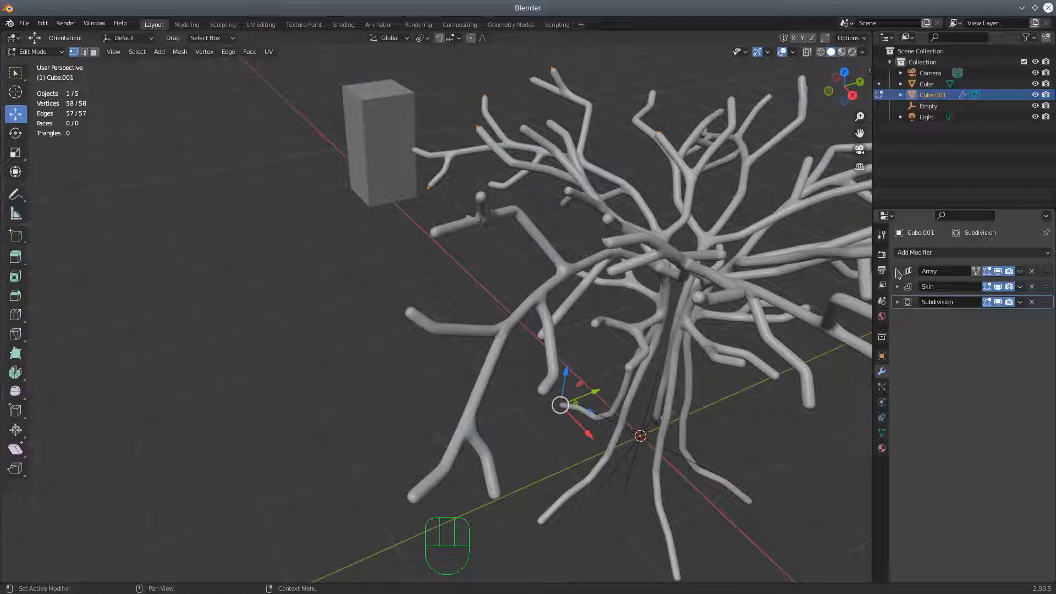
{"action": "left_click", "coordinate": [977, 271]}
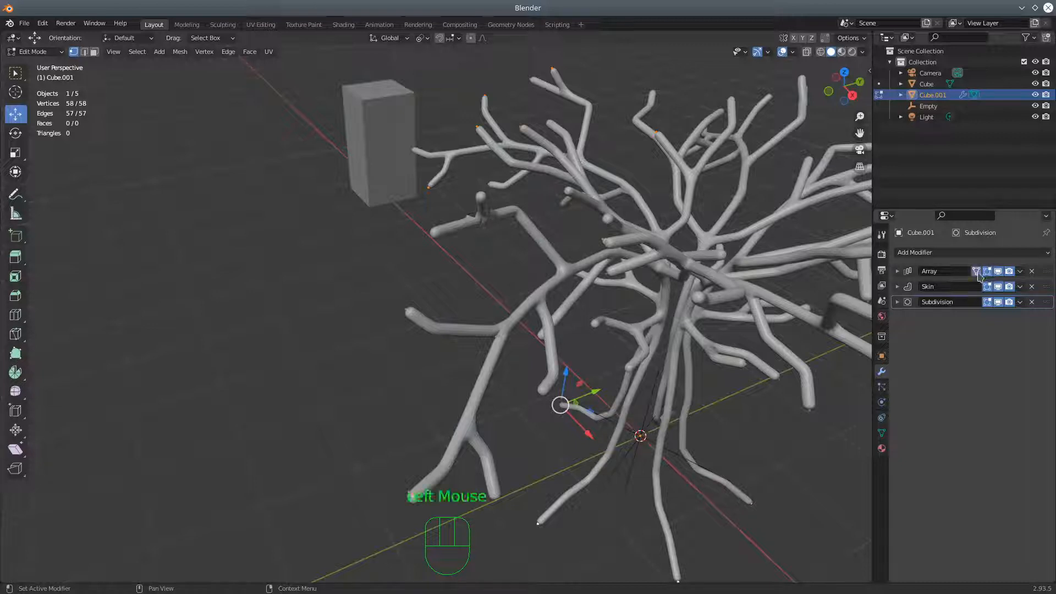
{"action": "left_click", "coordinate": [904, 275]}
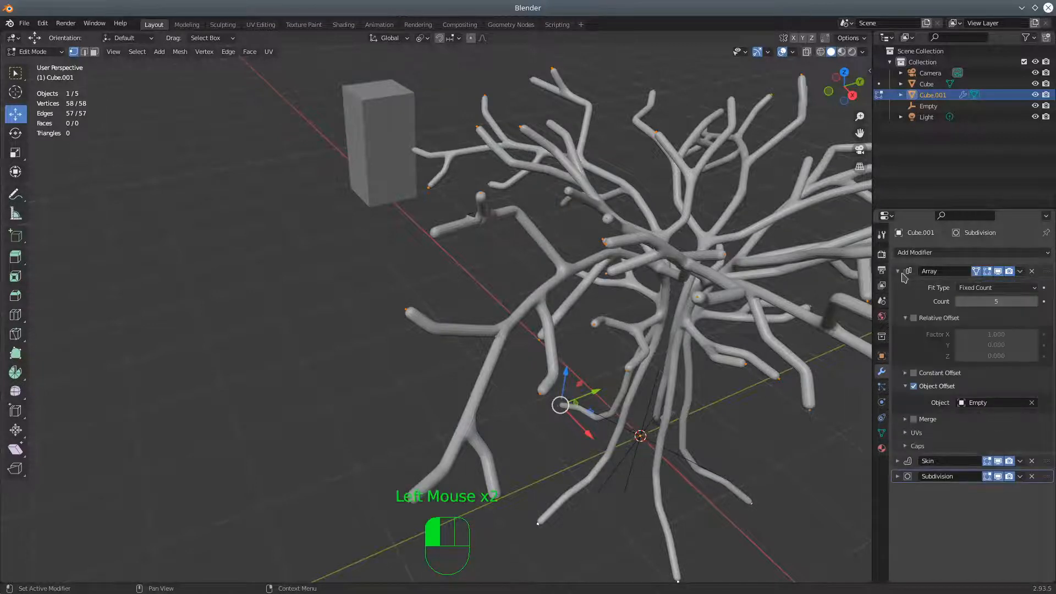
{"action": "left_click", "coordinate": [966, 301]}
{"action": "left_click_drag", "start_coordinate": [965, 301], "coordinate": [938, 301]}
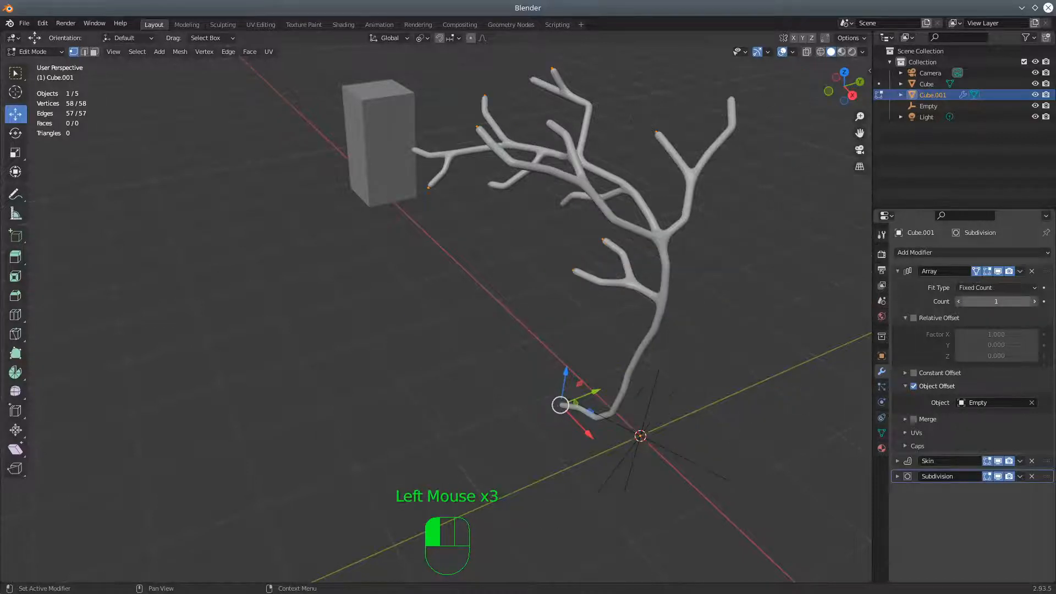
{"action": "middle_click_drag", "start_coordinate": [749, 245], "coordinate": [574, 222]}
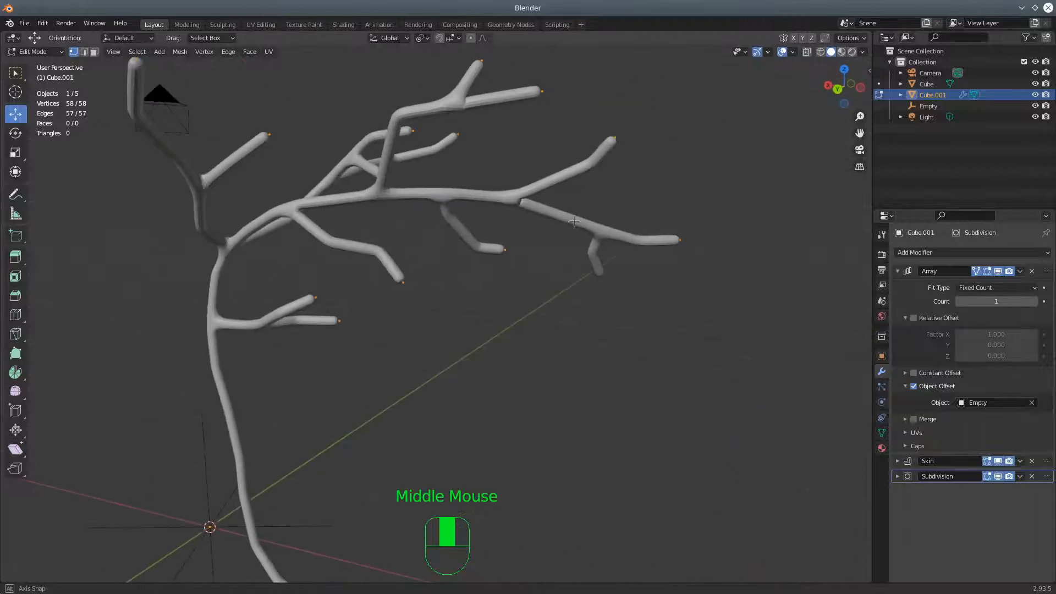
{"action": "middle_click_drag", "start_coordinate": [521, 442], "coordinate": [586, 312], "text": "shift"}
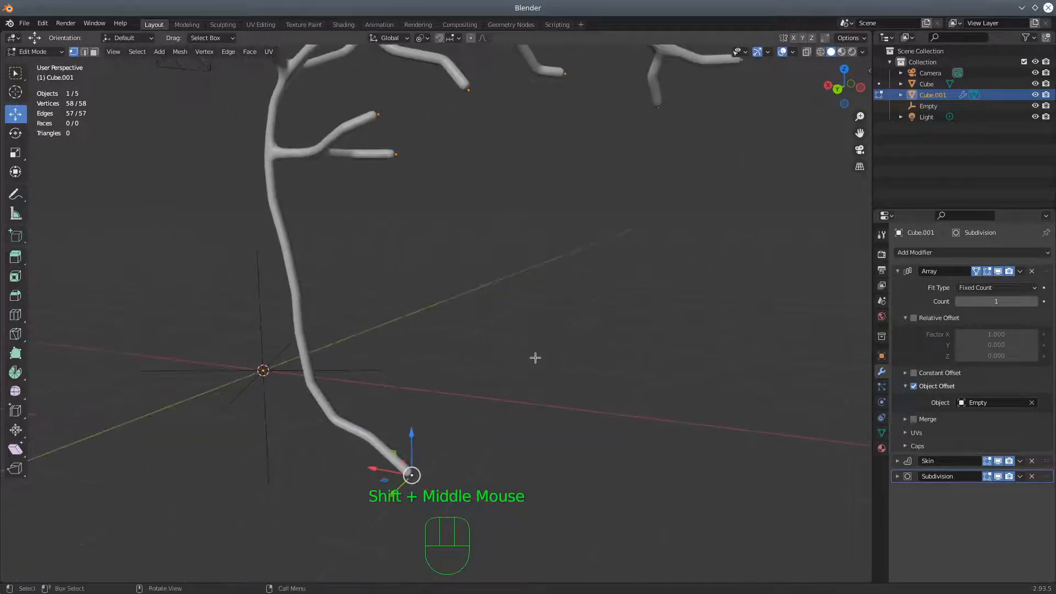
Enable proportional editing and set its falloff to Sharp
{"action": "left_click", "coordinate": [472, 39]}
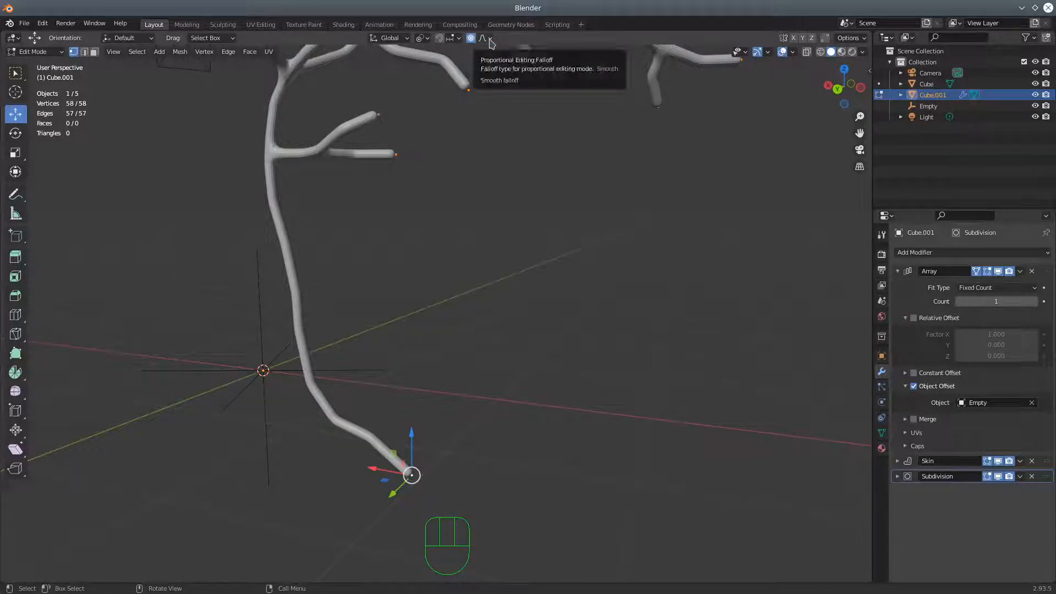
{"action": "left_click", "coordinate": [489, 39]}
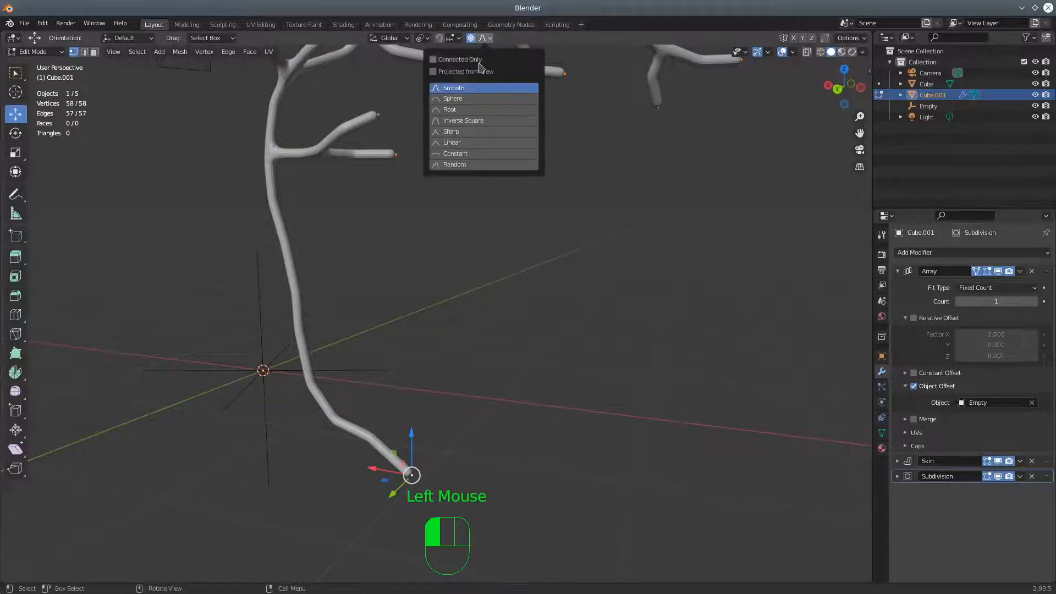
{"action": "left_click", "coordinate": [456, 136]}
Use Skin Resize on all skeleton vertices to thicken the branches by a factor of about 1.25
{"action": "scroll", "coordinate": [499, 251], "scroll_direction": "down", "scroll_amount": 3}
{"action": "scroll", "coordinate": [494, 277], "scroll_direction": "up", "scroll_amount": 1}
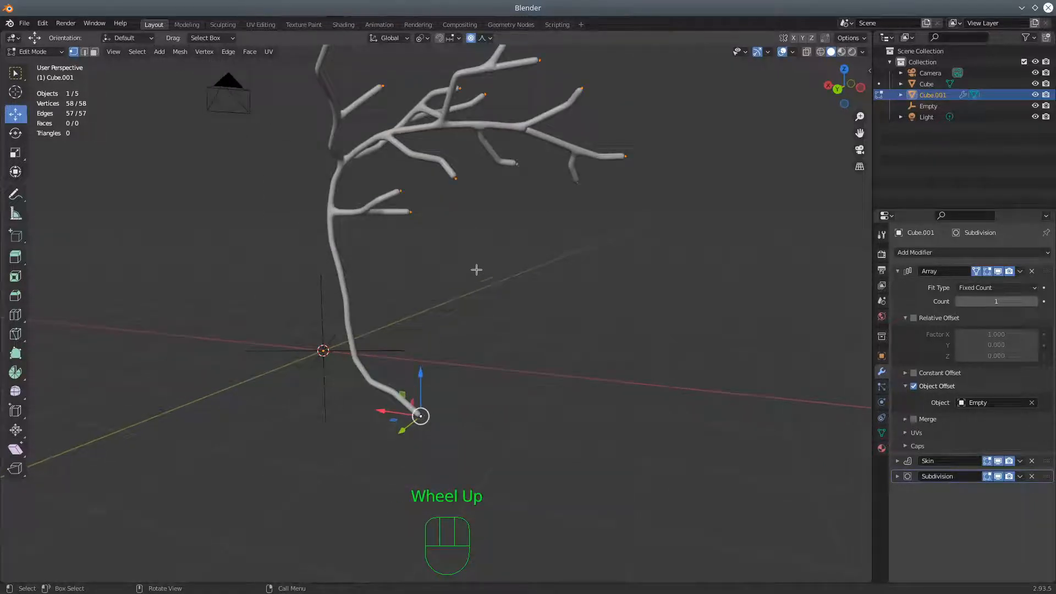
{"action": "key", "text": "ctrl+a"}
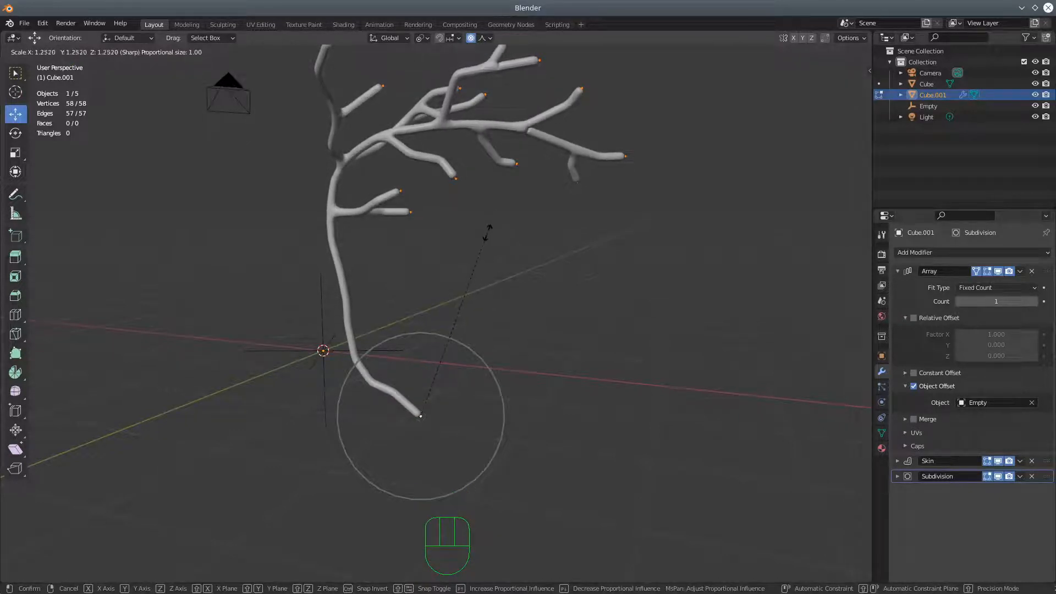
{"action": "left_click", "coordinate": [489, 227]}
{"action": "middle_click_drag", "start_coordinate": [543, 276], "coordinate": [401, 299]}
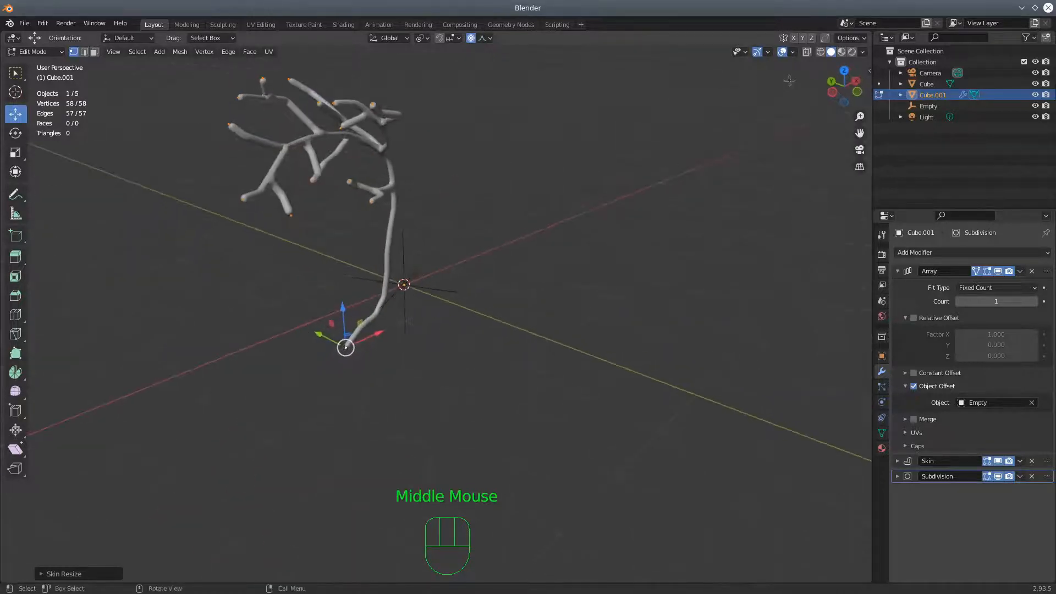
Switch the viewport to wireframe shading with X-ray on so the skeleton vertices inside the skin can be picked
{"action": "left_click", "coordinate": [820, 52]}
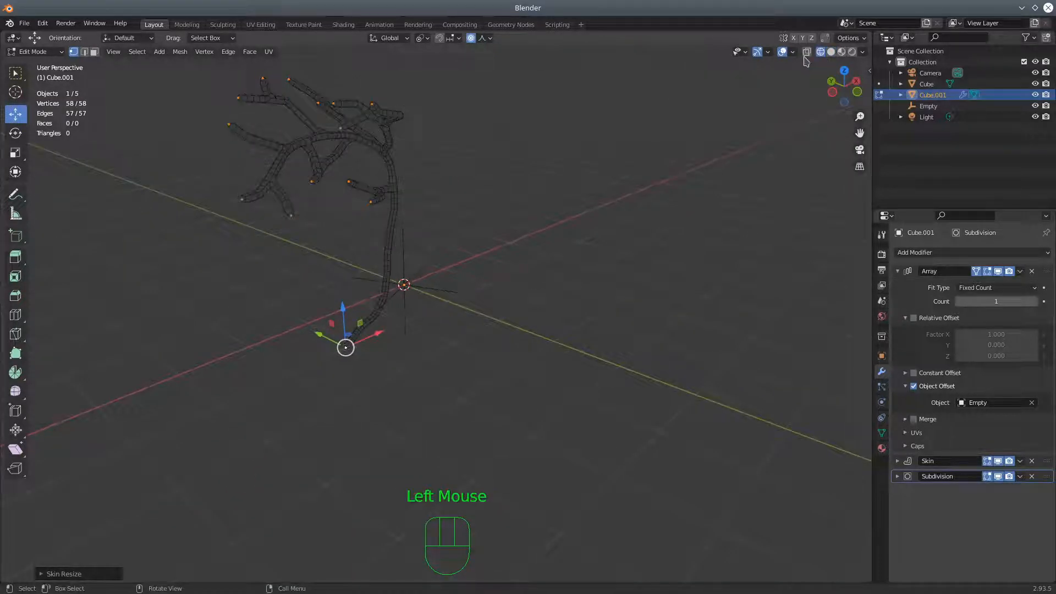
{"action": "left_click", "coordinate": [807, 52], "text": "shift"}
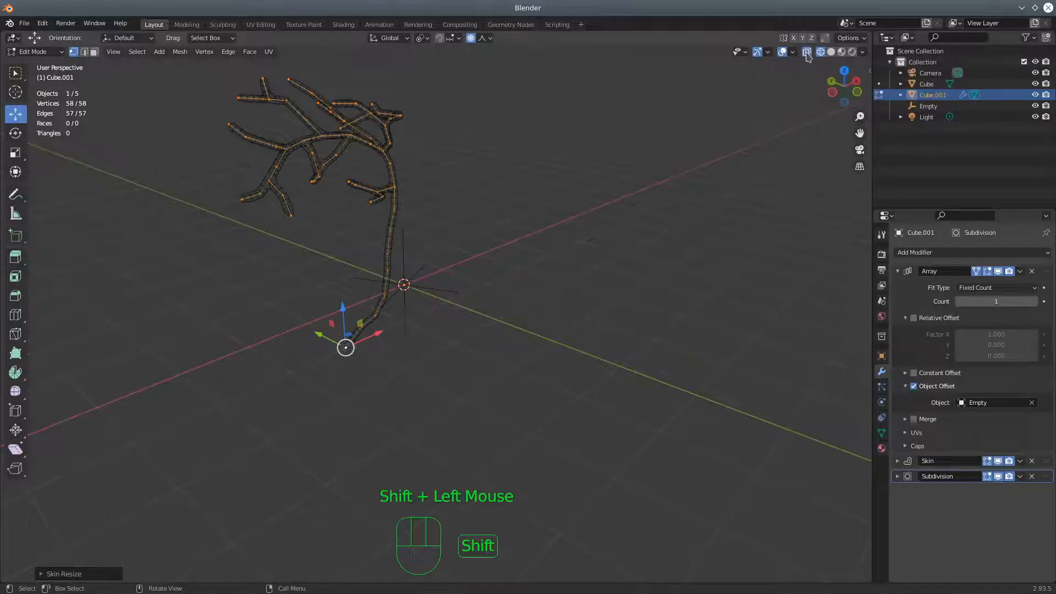
{"action": "scroll", "coordinate": [396, 325], "scroll_direction": "up", "scroll_amount": 3}
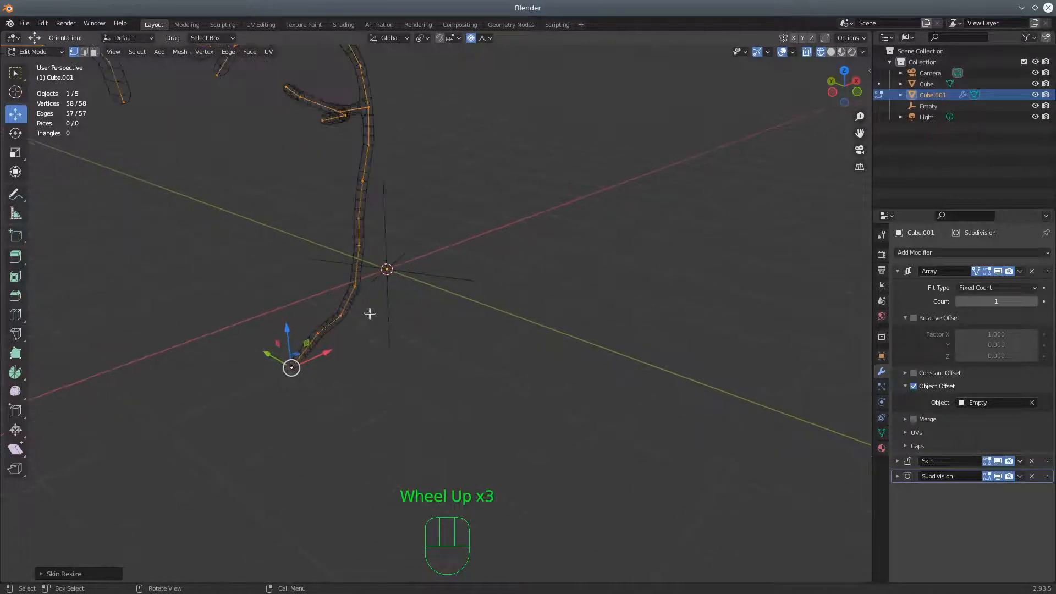
{"action": "middle_click_drag", "start_coordinate": [427, 224], "coordinate": [406, 234]}
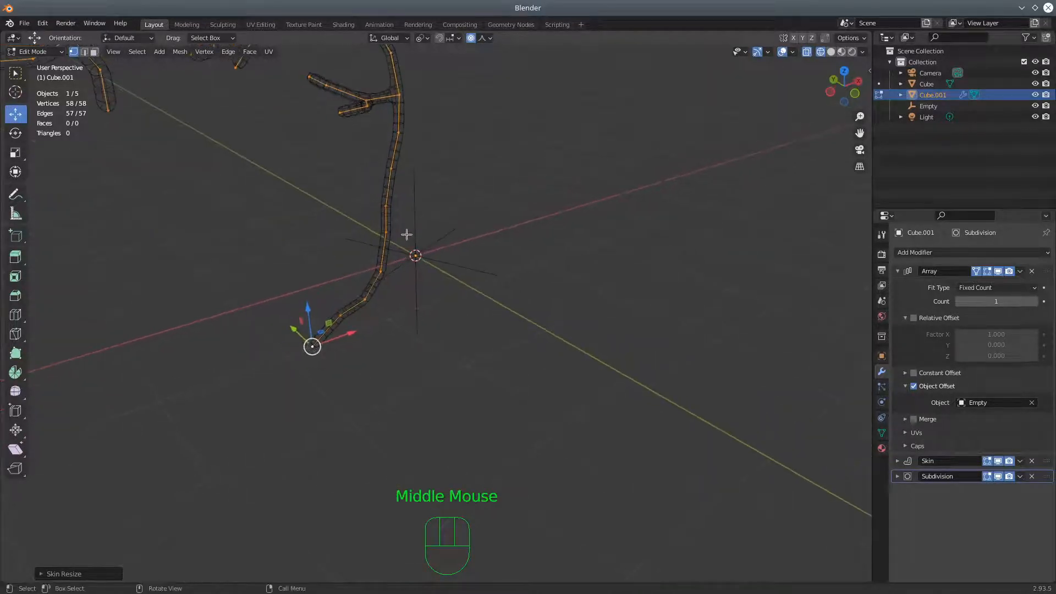
{"action": "scroll", "coordinate": [427, 170], "scroll_direction": "down", "scroll_amount": 3}
{"action": "middle_click_drag", "start_coordinate": [432, 177], "coordinate": [462, 159]}
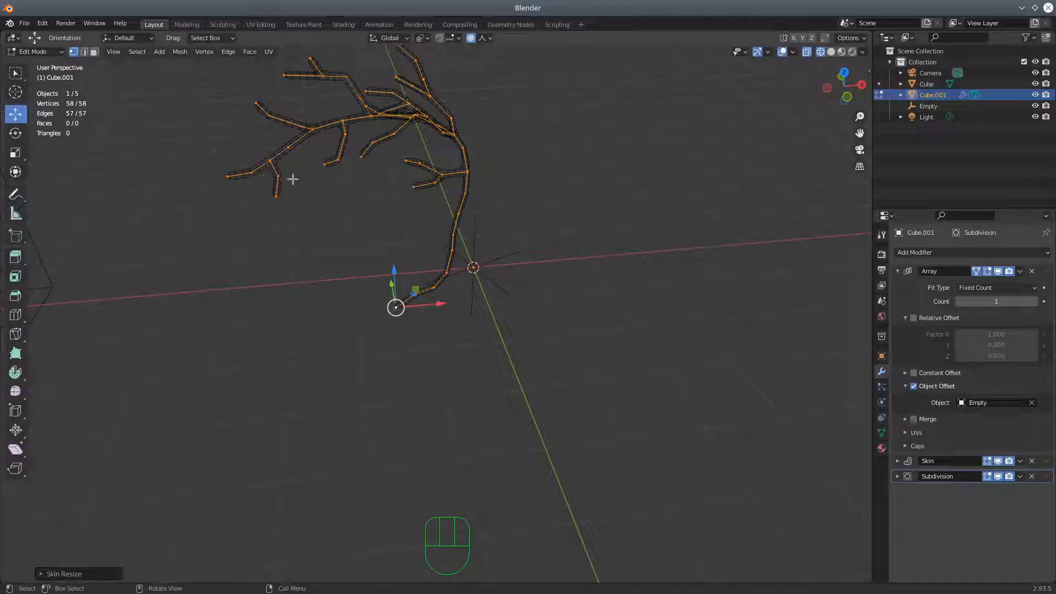
{"action": "middle_click_drag", "start_coordinate": [311, 196], "coordinate": [330, 209]}
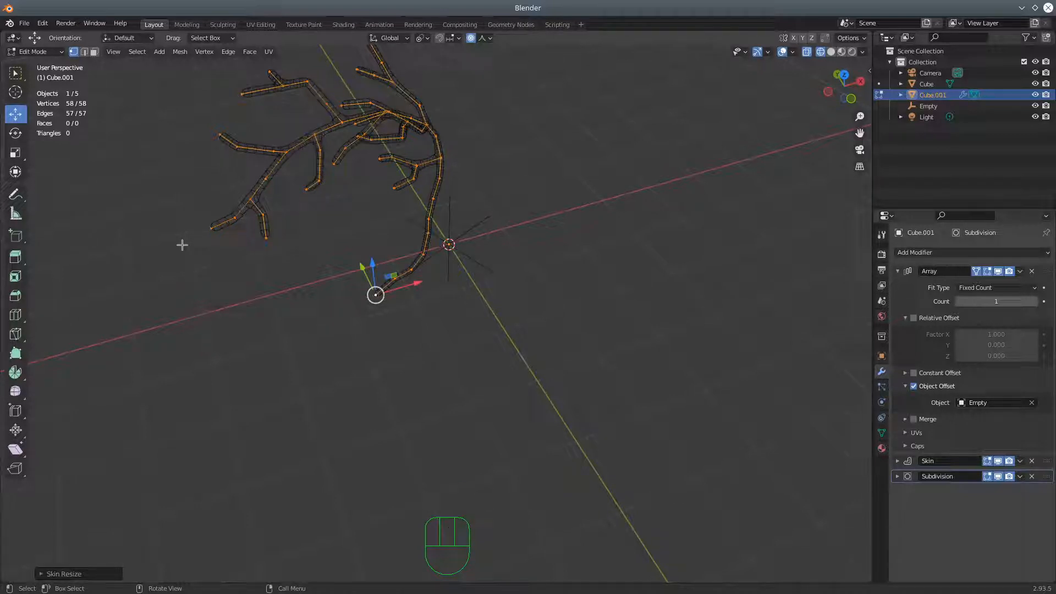
Circle-deselect the end vertices of the outer and inner branches, keeping the rest of the skeleton selected
{"action": "key", "text": "c"}
{"action": "middle_click", "coordinate": [208, 227]}
{"action": "middle_click", "coordinate": [267, 239]}
{"action": "middle_click", "coordinate": [221, 129]}
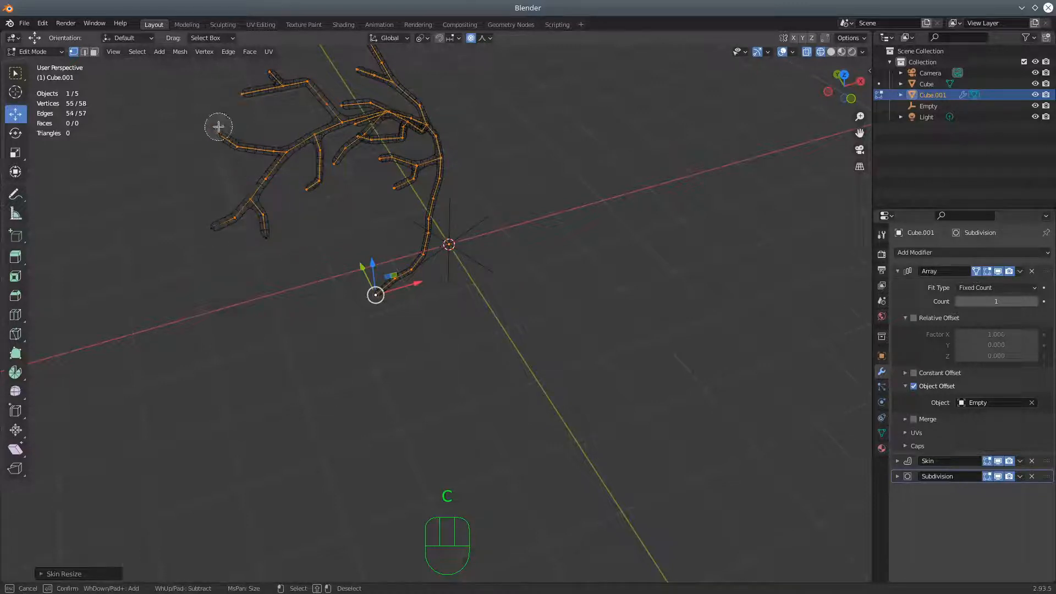
{"action": "middle_click", "coordinate": [266, 69]}
{"action": "middle_click", "coordinate": [370, 164]}
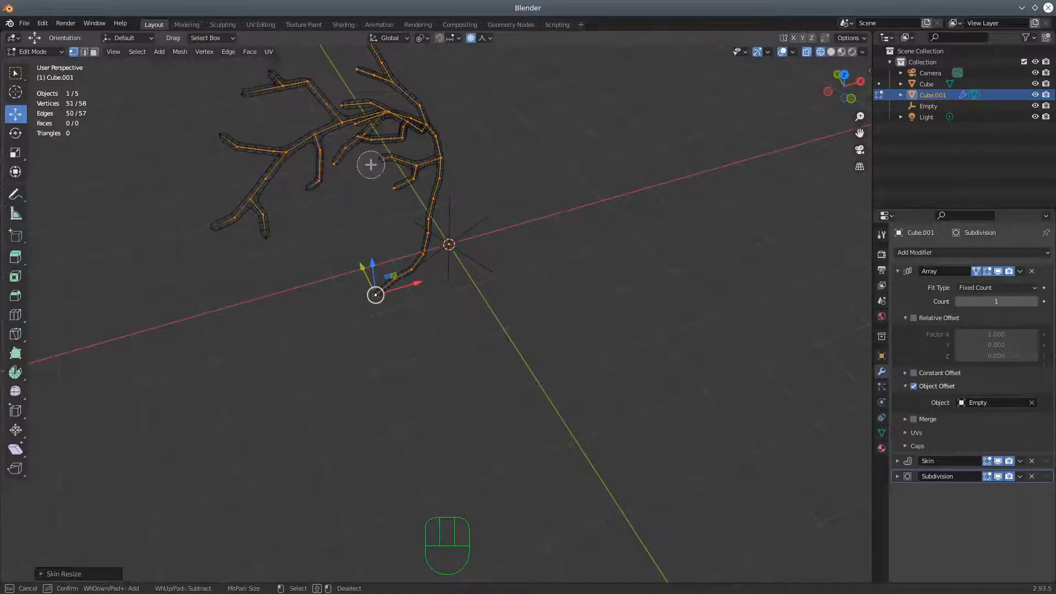
{"action": "middle_click", "coordinate": [386, 184]}
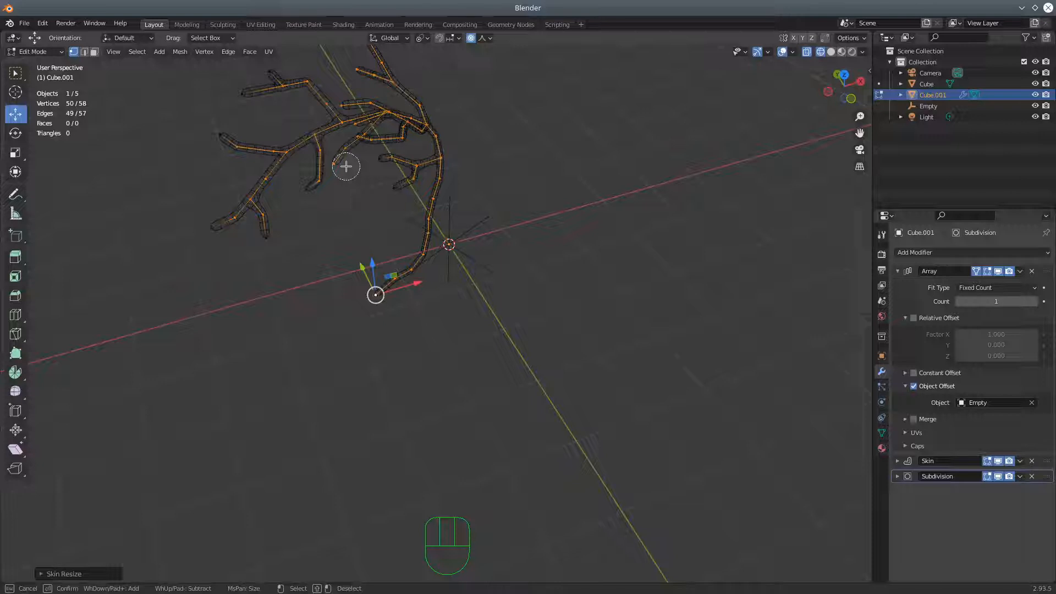
{"action": "middle_click", "coordinate": [344, 167]}
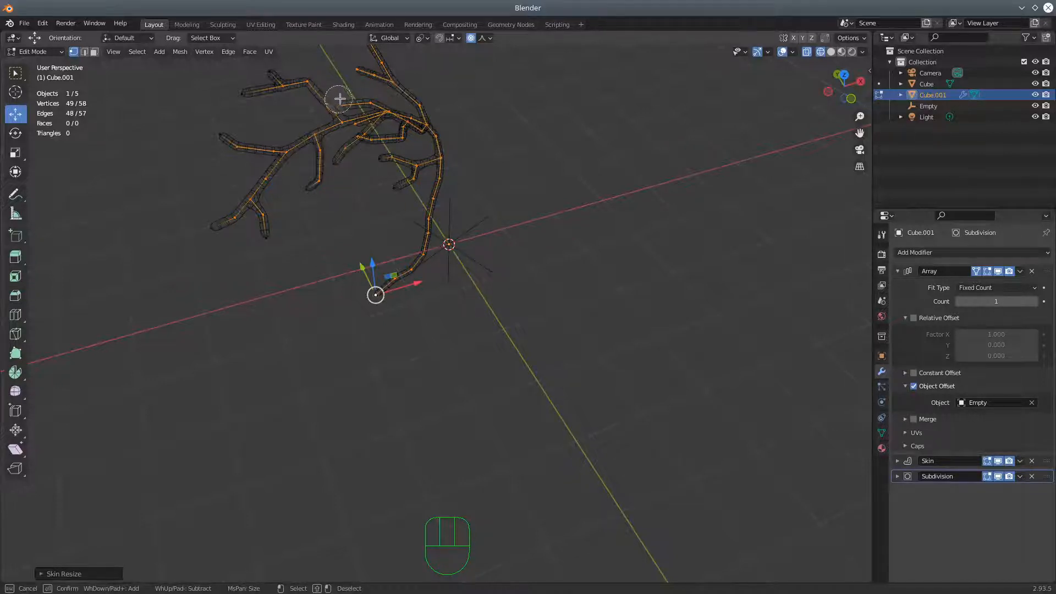
{"action": "middle_click", "coordinate": [359, 63]}
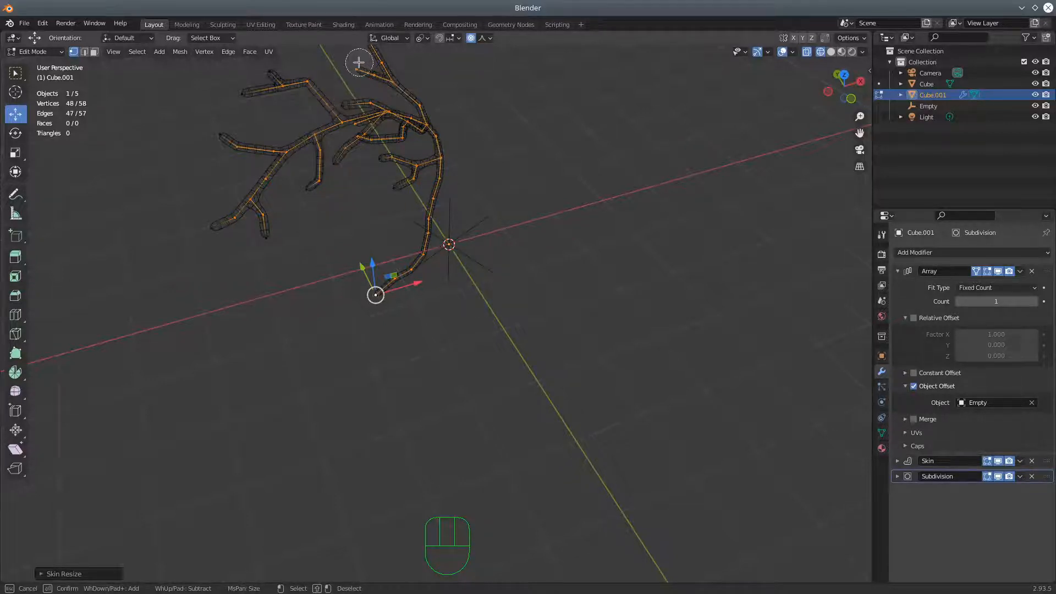
{"action": "middle_click", "coordinate": [356, 145]}
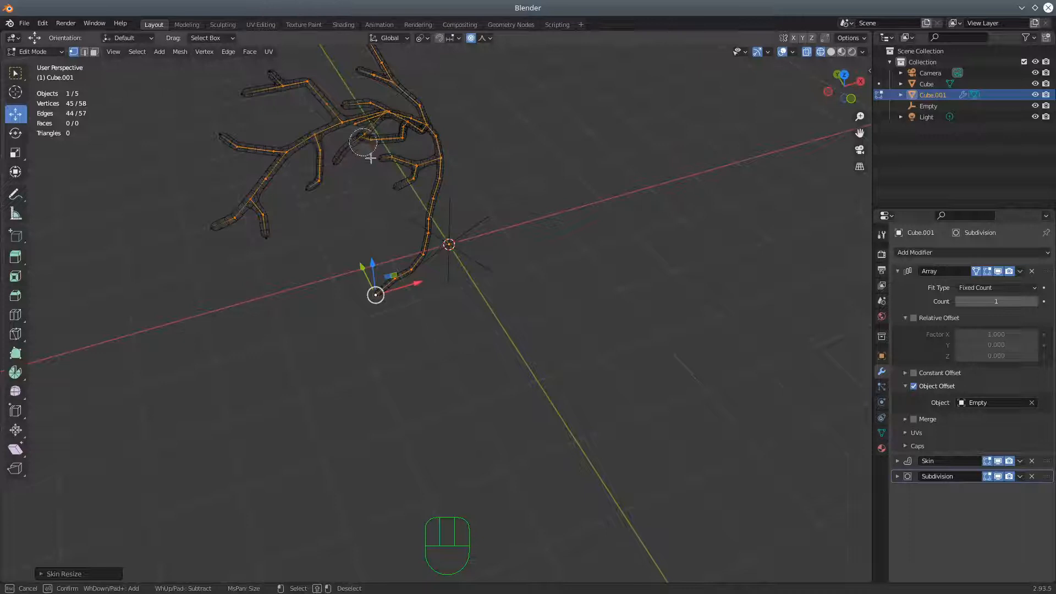
{"action": "right_click", "coordinate": [487, 189]}
Deselect the remaining branch-tip vertices and the end vertex at the trunk's base
{"action": "middle_click_drag", "start_coordinate": [525, 230], "coordinate": [454, 193]}
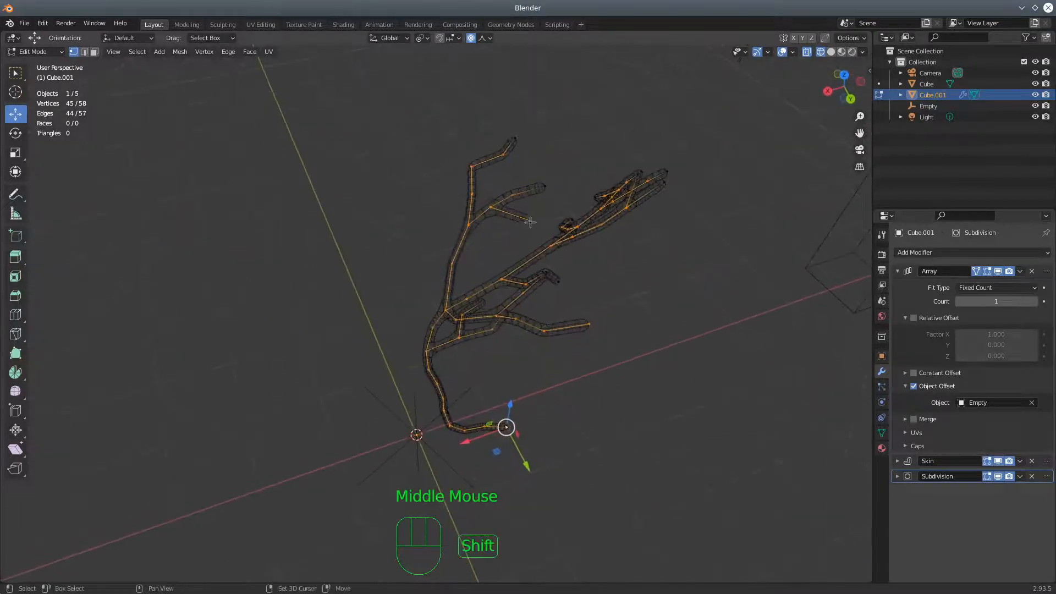
{"action": "key", "text": "c"}
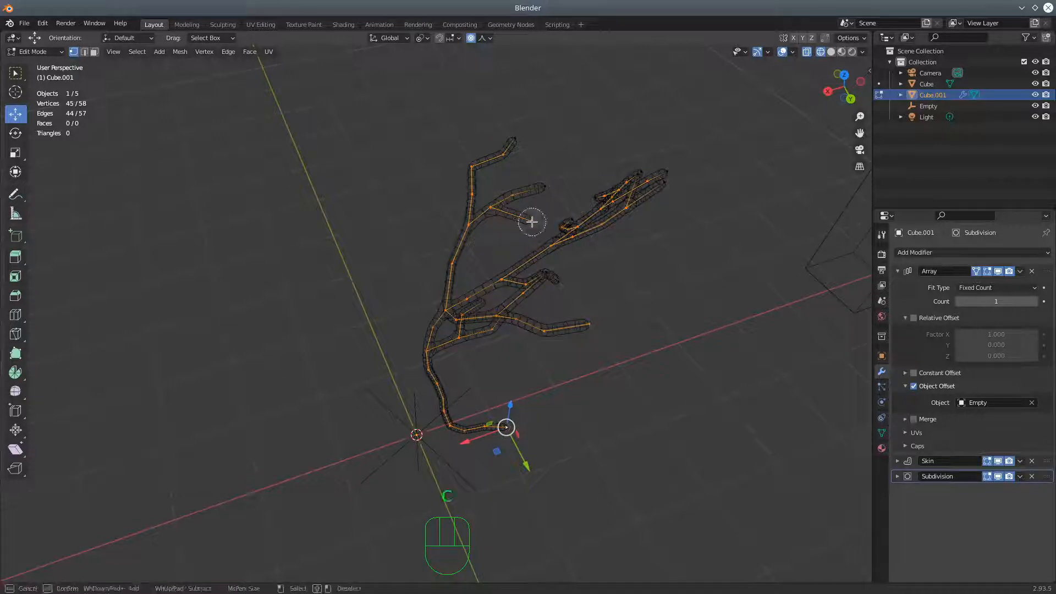
{"action": "right_click", "coordinate": [635, 351]}
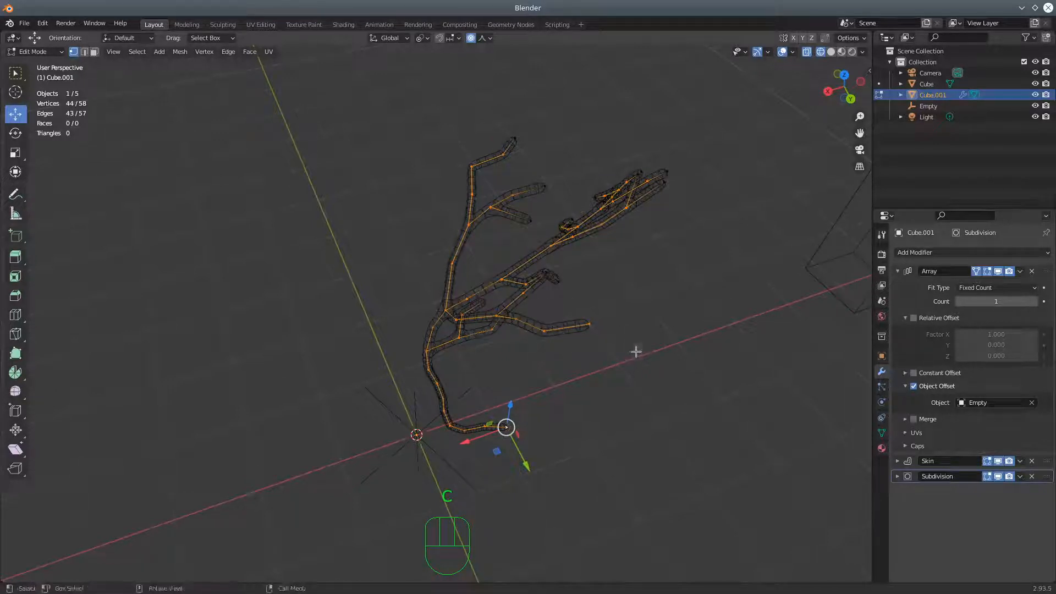
{"action": "left_click", "coordinate": [591, 326], "text": "shift"}
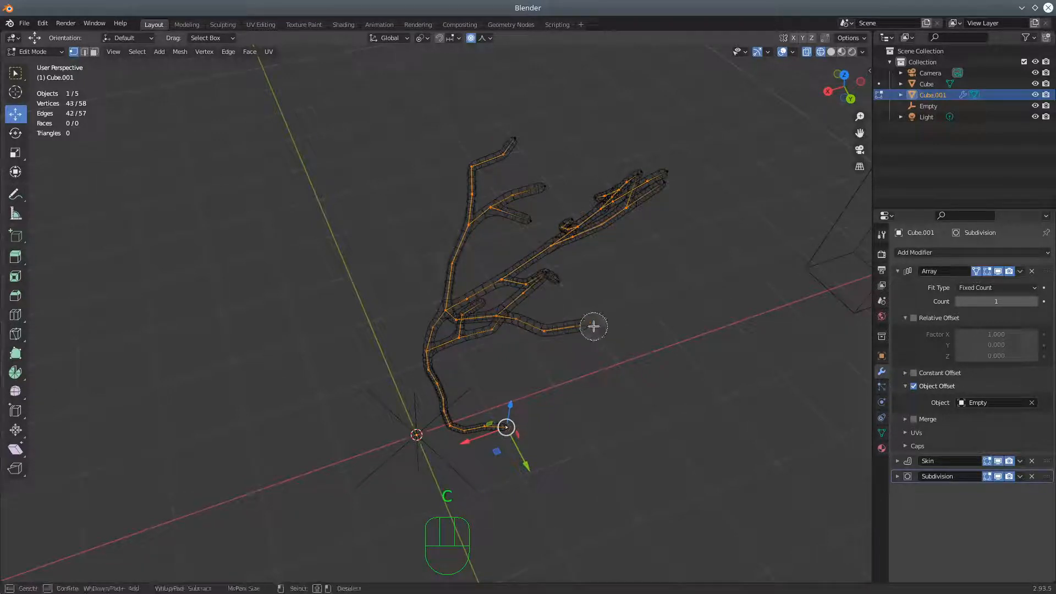
{"action": "middle_click_drag", "start_coordinate": [627, 355], "coordinate": [627, 331]}
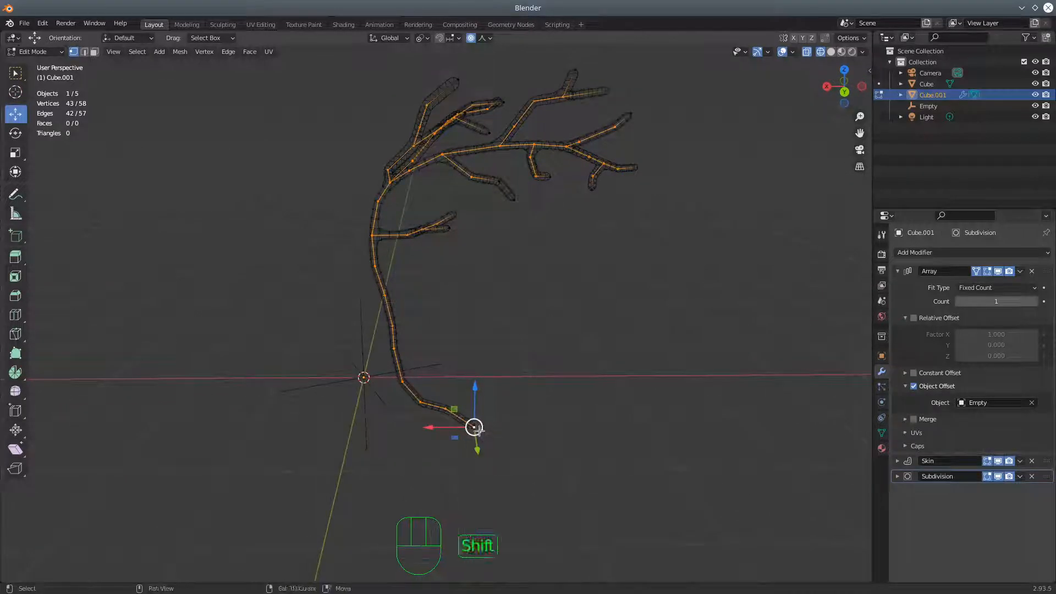
{"action": "key", "text": "c"}
{"action": "middle_click", "coordinate": [474, 426]}
{"action": "right_click", "coordinate": [547, 352]}
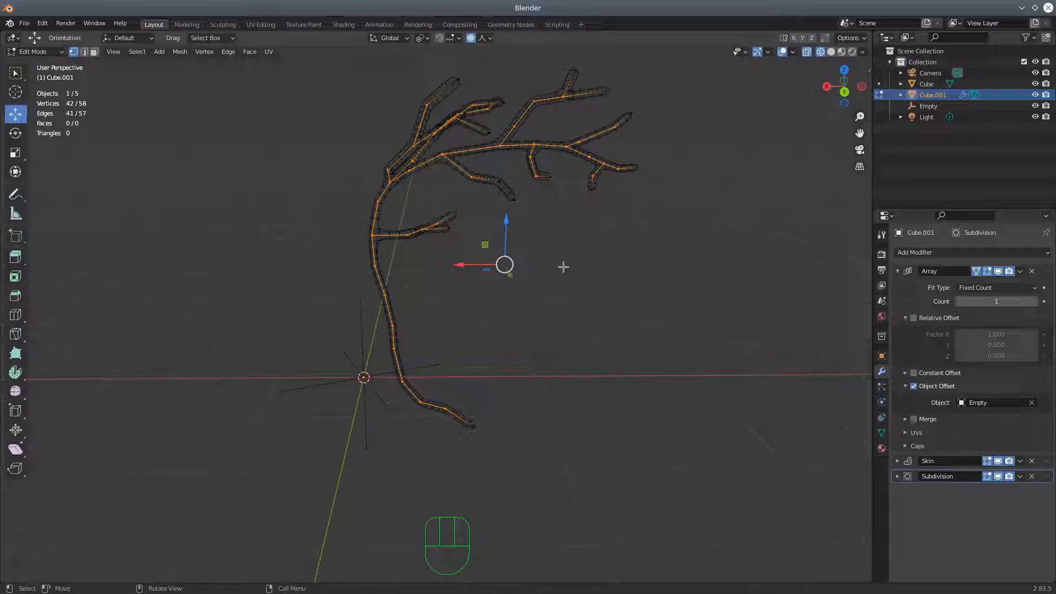
Use Skin Resize to thicken the selected non-tip vertices by a factor of about 2.07
{"action": "key", "text": "ctrl"}
{"action": "key", "text": "ctrl+a"}
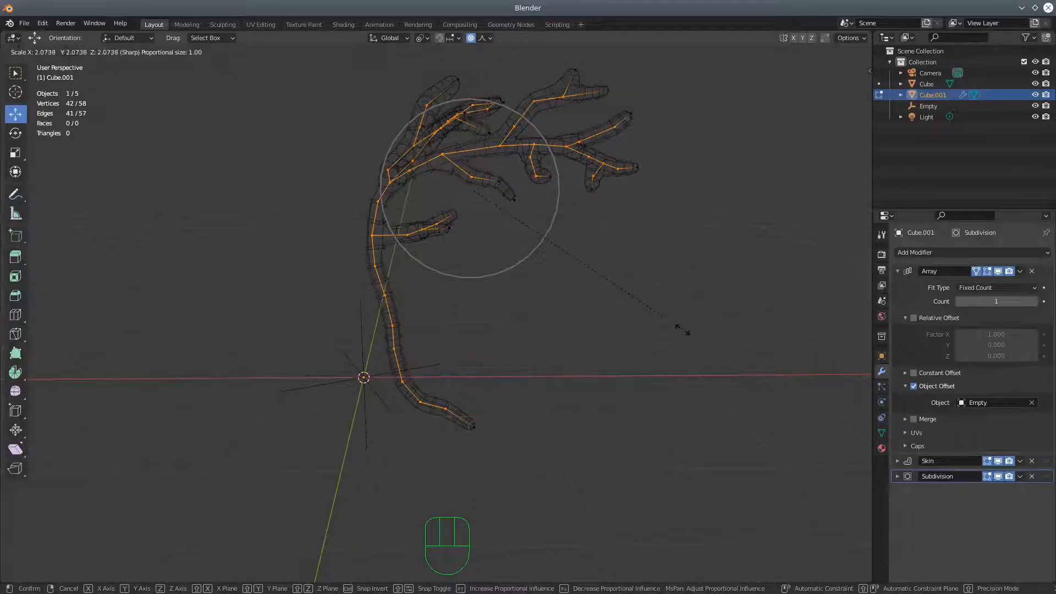
{"action": "left_click", "coordinate": [679, 331]}
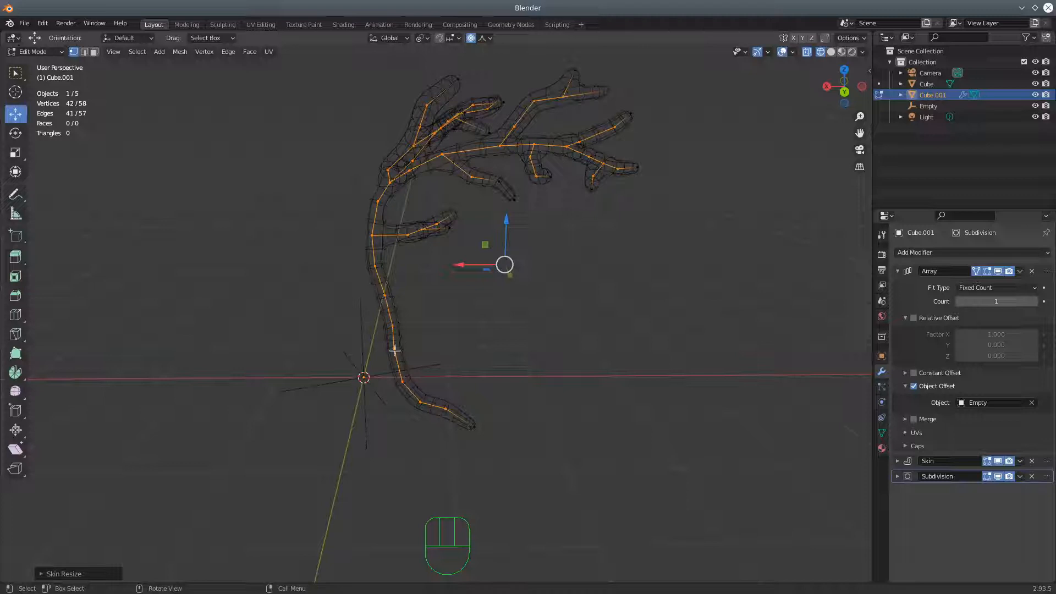
Select five consecutive vertices along the middle of the trunk and thicken their skin by a factor of about 2
{"action": "middle_click", "coordinate": [395, 350]}
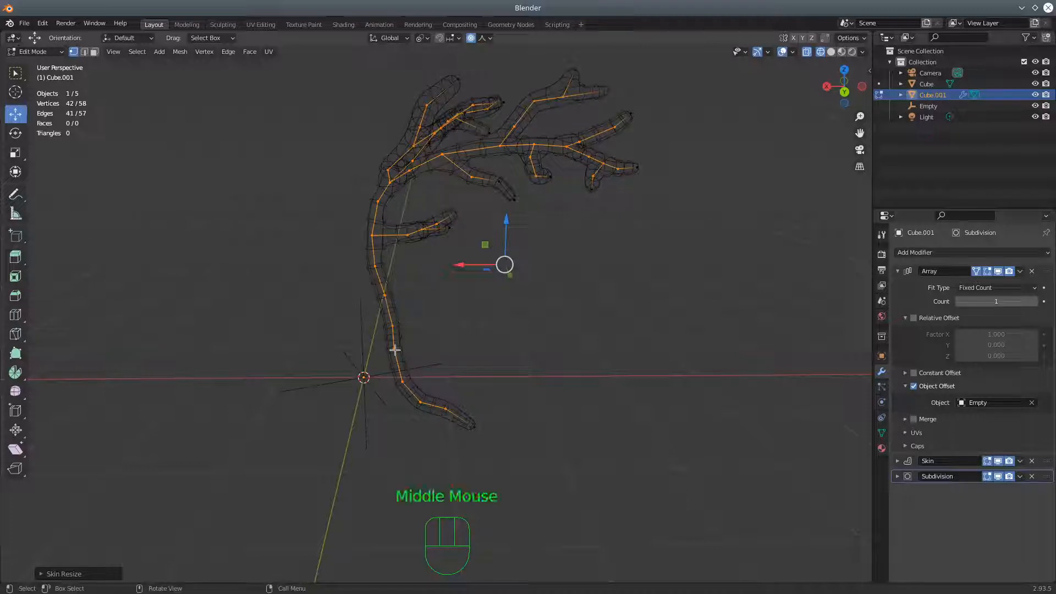
{"action": "left_click", "coordinate": [385, 297]}
{"action": "left_click", "coordinate": [393, 322], "text": "shift"}
{"action": "left_click", "coordinate": [392, 325], "text": "shift"}
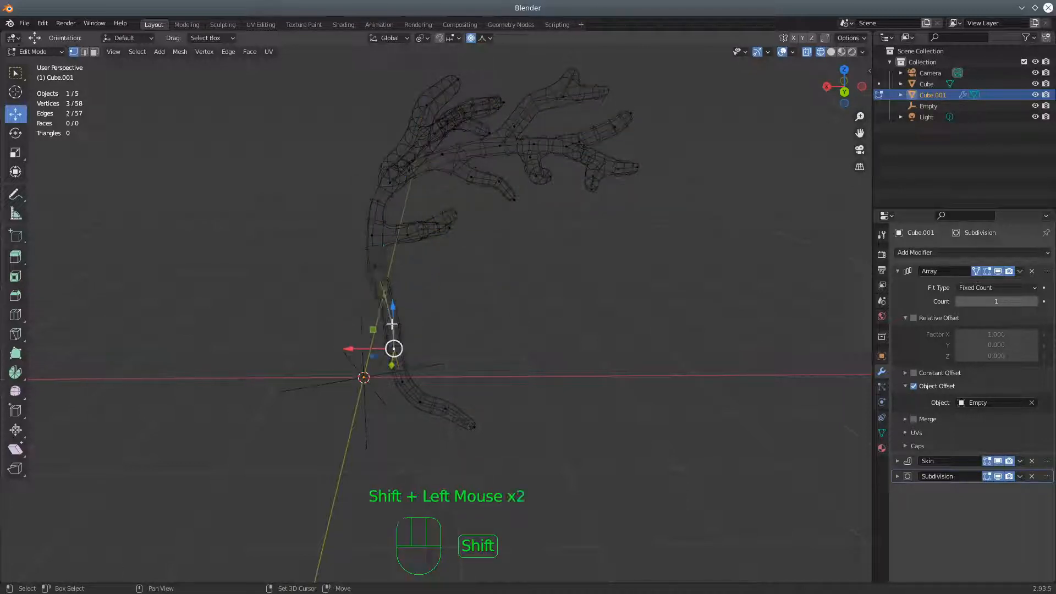
{"action": "left_click", "coordinate": [374, 268], "text": "shift"}
{"action": "left_click", "coordinate": [372, 235], "text": "shift"}
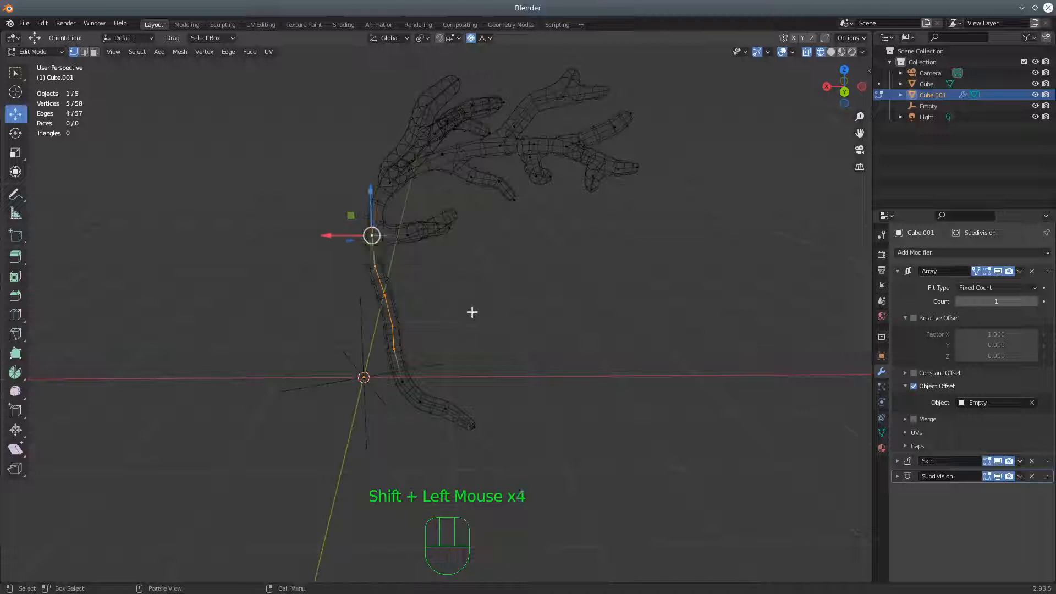
{"action": "key", "text": "ctrl+a"}
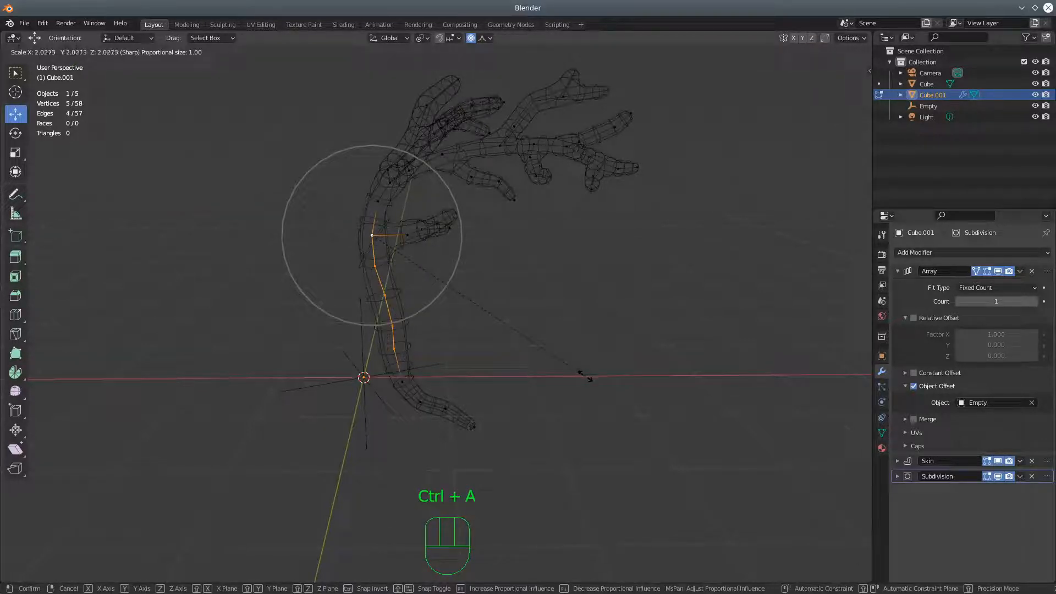
{"action": "left_click", "coordinate": [566, 374]}
Start a new selection with the end vertices of the outer side branches
{"action": "middle_click_drag", "start_coordinate": [566, 370], "coordinate": [377, 391]}
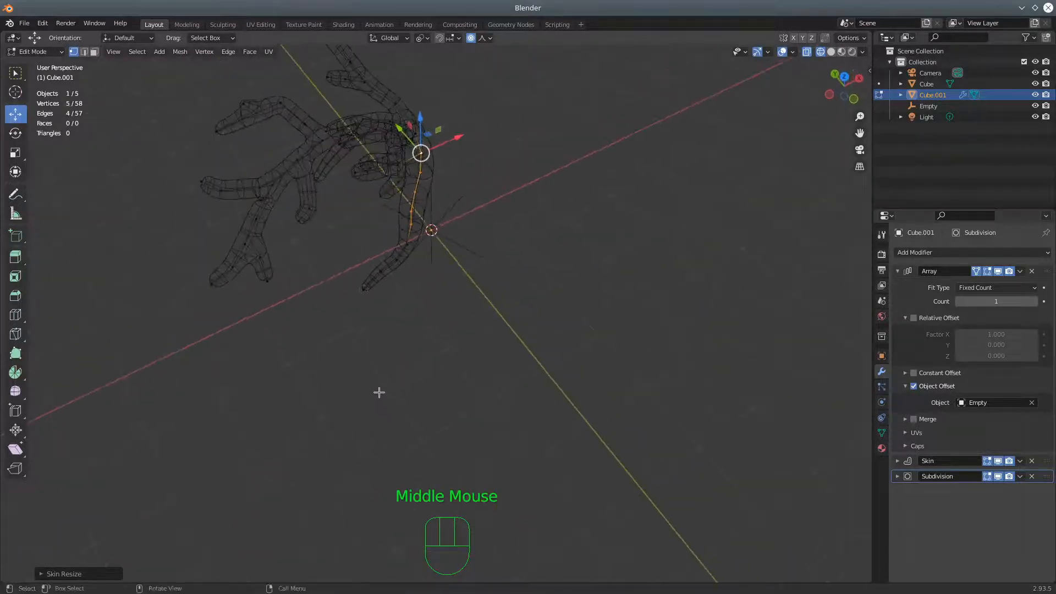
{"action": "left_click", "coordinate": [202, 182]}
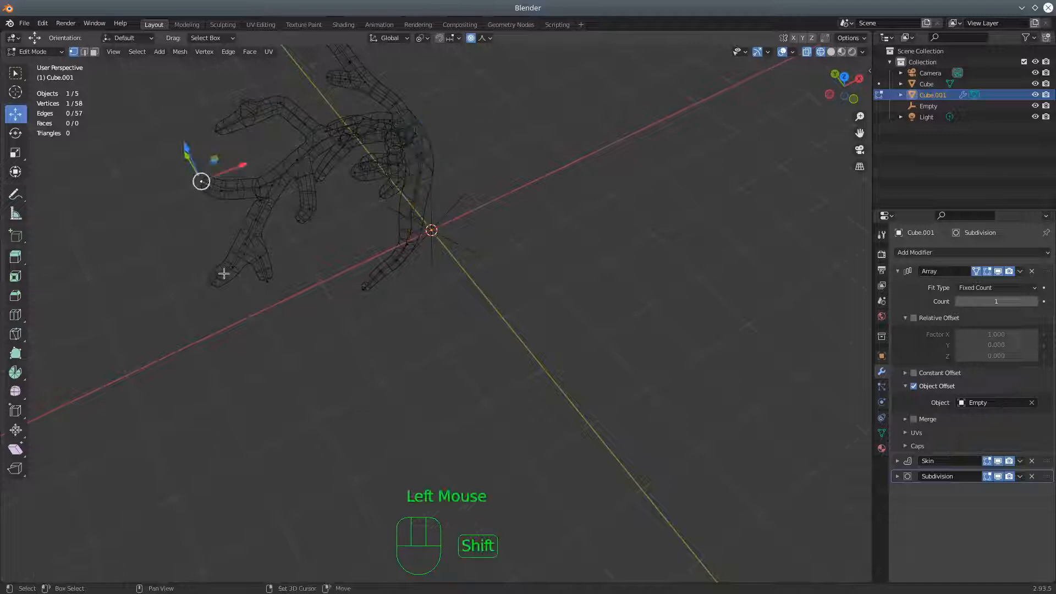
{"action": "left_click", "coordinate": [222, 284], "text": "shift"}
{"action": "left_click", "coordinate": [267, 281], "text": "shift"}
{"action": "left_click", "coordinate": [296, 221], "text": "shift"}
{"action": "middle_click_drag", "start_coordinate": [412, 297], "coordinate": [376, 267]}
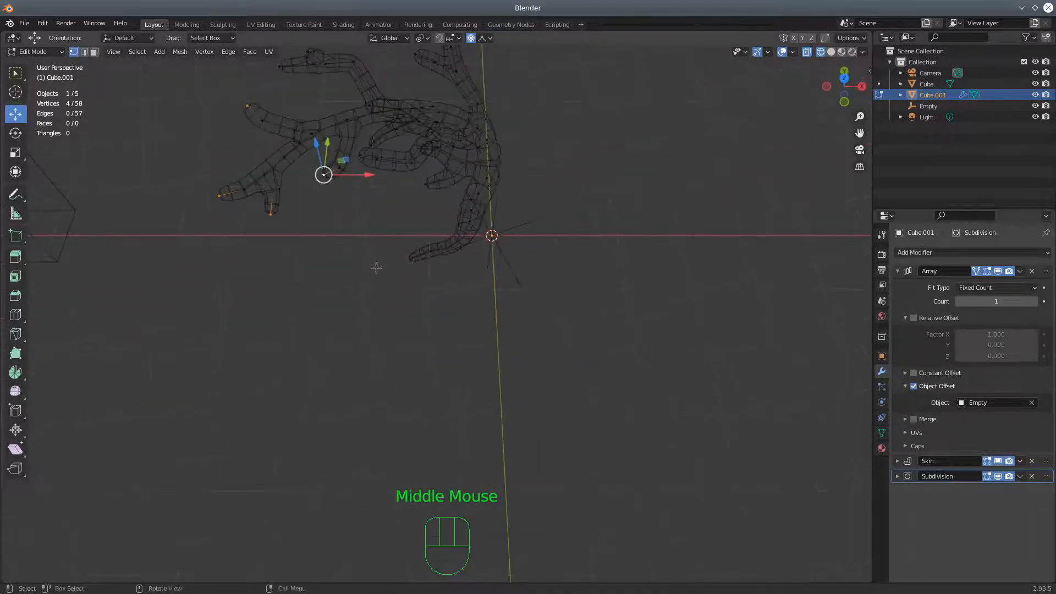
{"action": "left_click", "coordinate": [361, 155], "text": "shift"}
{"action": "left_click", "coordinate": [370, 145], "text": "shift"}
{"action": "left_click", "coordinate": [279, 66], "text": "shift"}
Add the remaining branch-tip vertices and the end vertex at the trunk's base to the selection, for 15 selected vertices
{"action": "middle_click_drag", "start_coordinate": [279, 134], "coordinate": [511, 308]}
{"action": "left_click", "coordinate": [449, 228], "text": "shift"}
{"action": "left_click", "coordinate": [432, 248], "text": "shift"}
{"action": "left_click", "coordinate": [445, 247], "text": "shift"}
{"action": "middle_click_drag", "start_coordinate": [455, 288], "coordinate": [602, 299]}
{"action": "left_click", "coordinate": [502, 199], "text": "shift"}
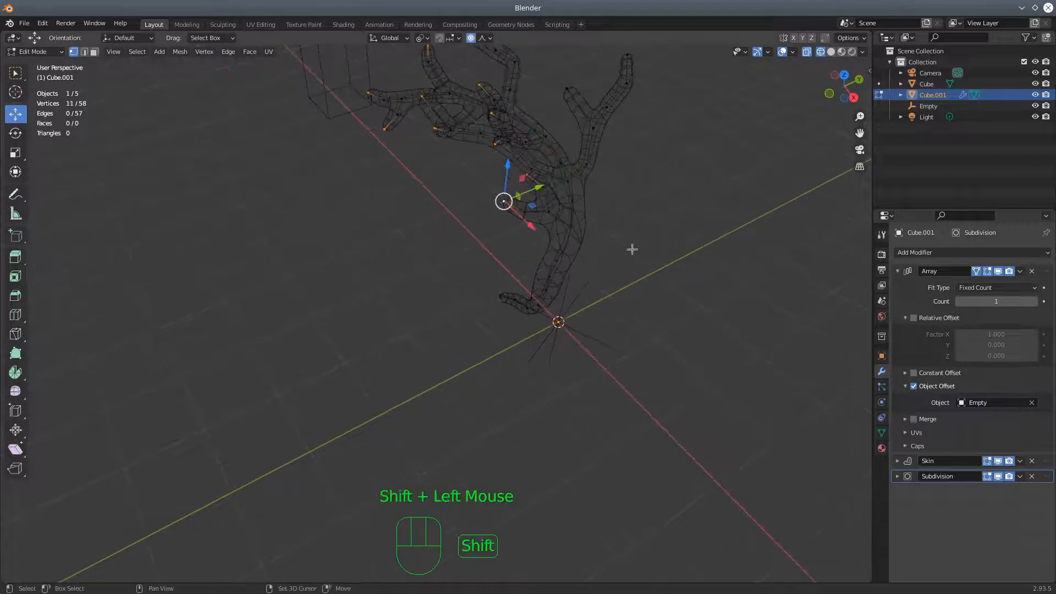
{"action": "left_click", "coordinate": [567, 89], "text": "shift"}
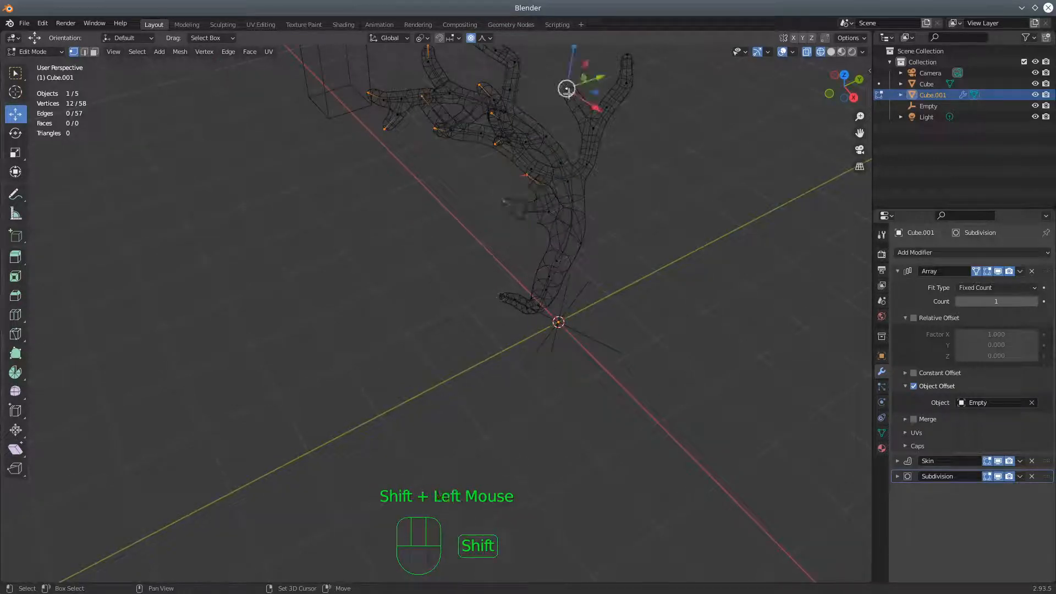
{"action": "left_click", "coordinate": [625, 54], "text": "shift"}
{"action": "middle_click_drag", "start_coordinate": [632, 229], "coordinate": [511, 170]}
{"action": "left_click", "coordinate": [534, 167], "text": "shift"}
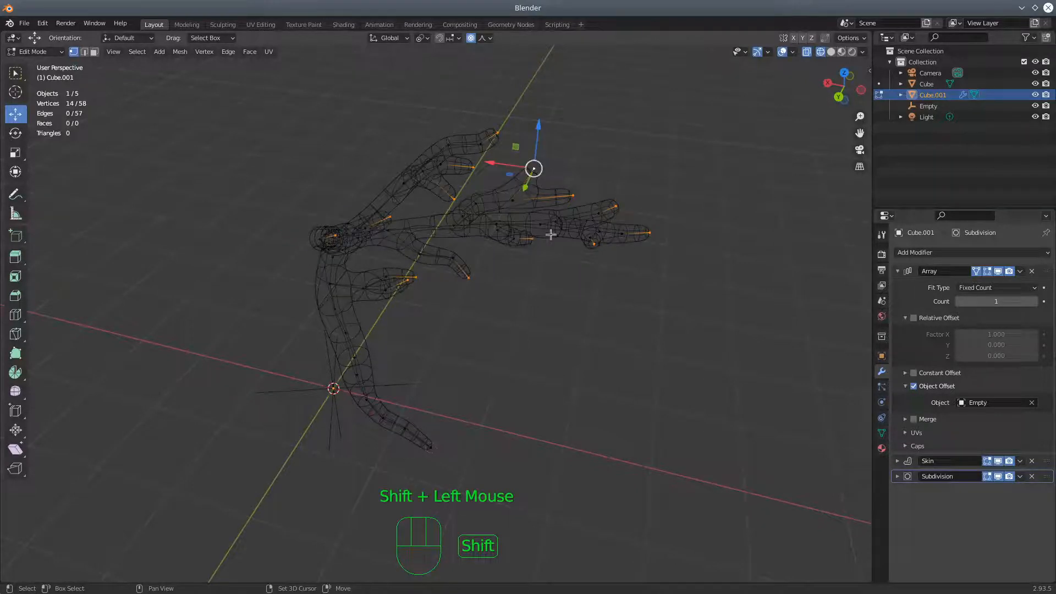
{"action": "left_click", "coordinate": [433, 447], "text": "shift"}
{"action": "middle_click_drag", "start_coordinate": [625, 345], "coordinate": [518, 352]}
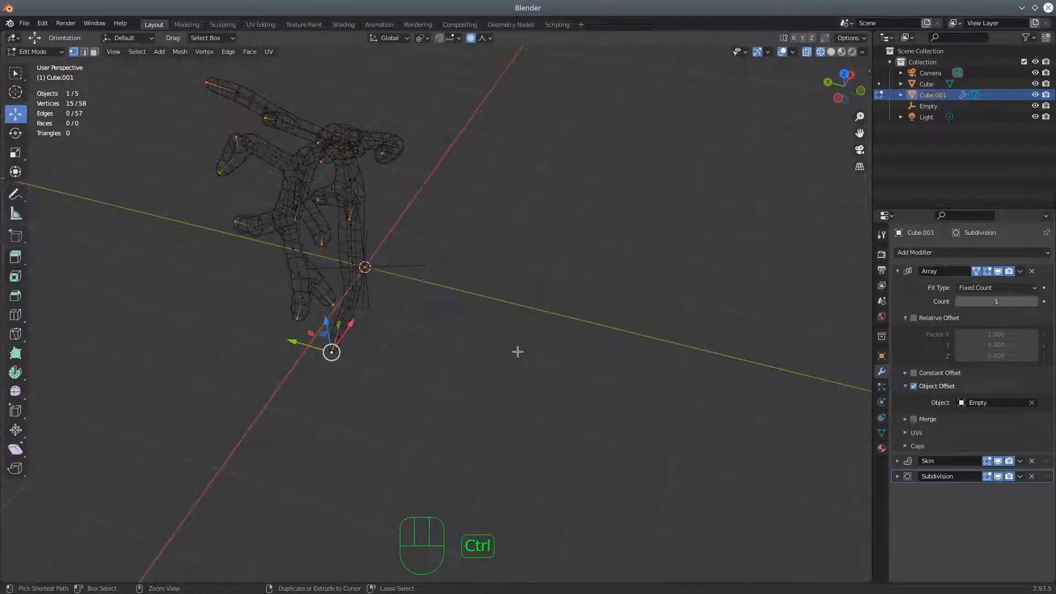
{"action": "key", "text": "ctrl+a"}
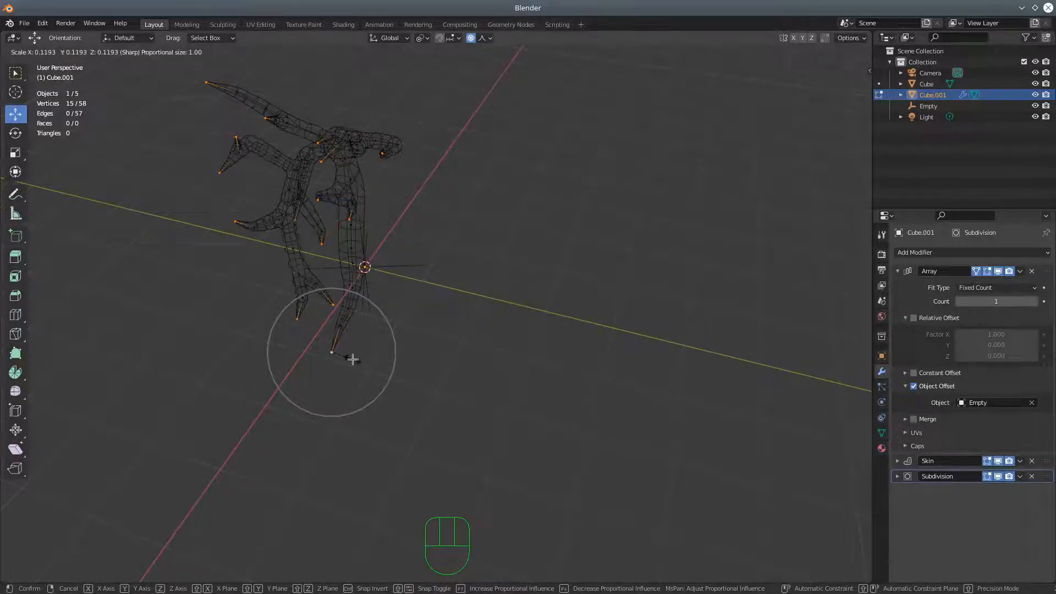
{"action": "right_click", "coordinate": [352, 359]}
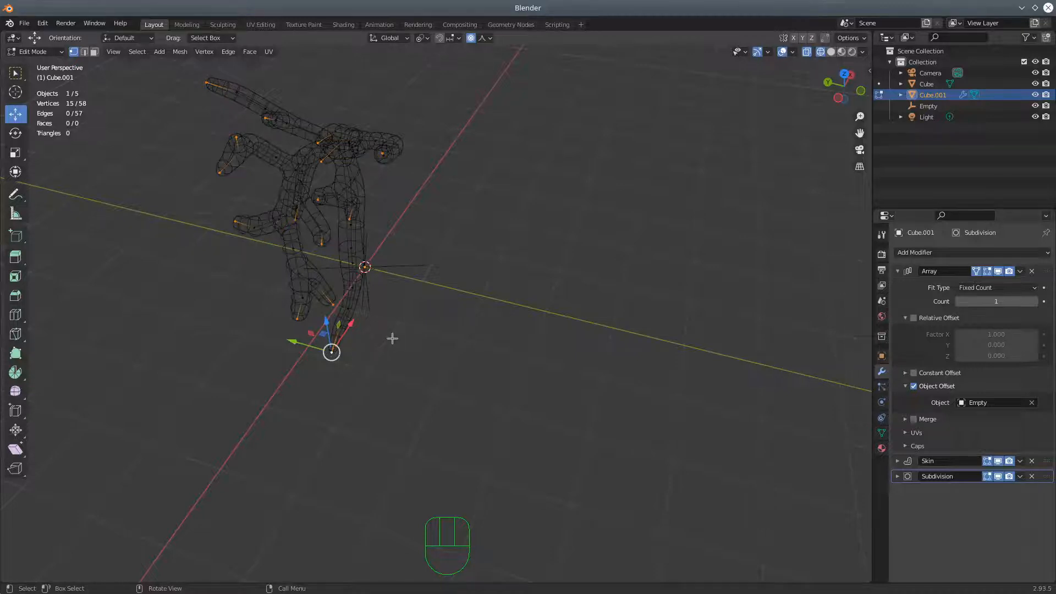
{"action": "key", "text": "g"}
{"action": "scroll", "coordinate": [393, 337], "scroll_direction": "down", "scroll_amount": 5}
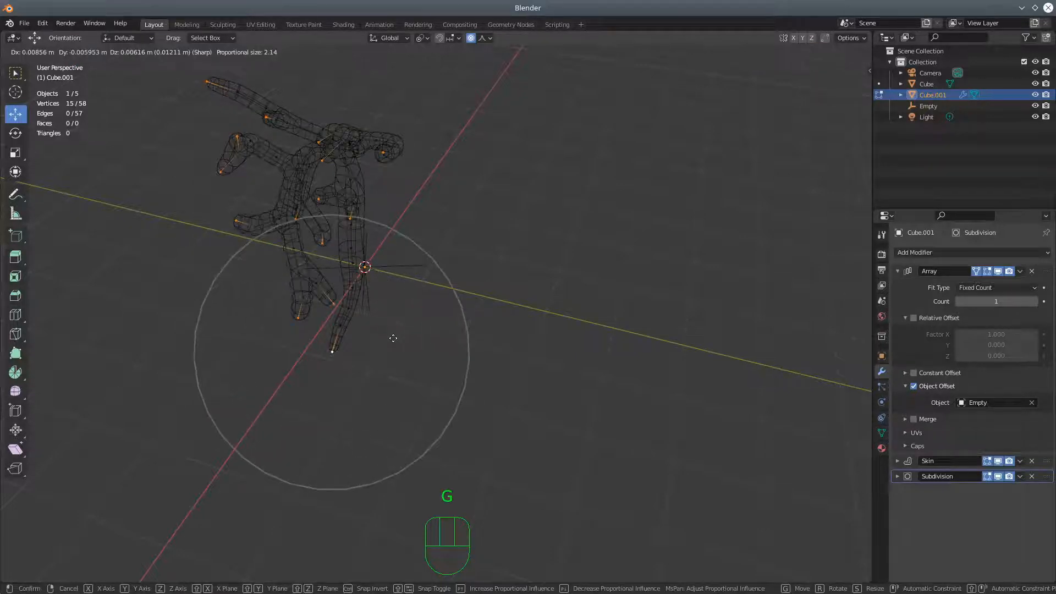
{"action": "scroll", "coordinate": [393, 337], "scroll_direction": "up", "scroll_amount": 5}
{"action": "right_click", "coordinate": [393, 338]}
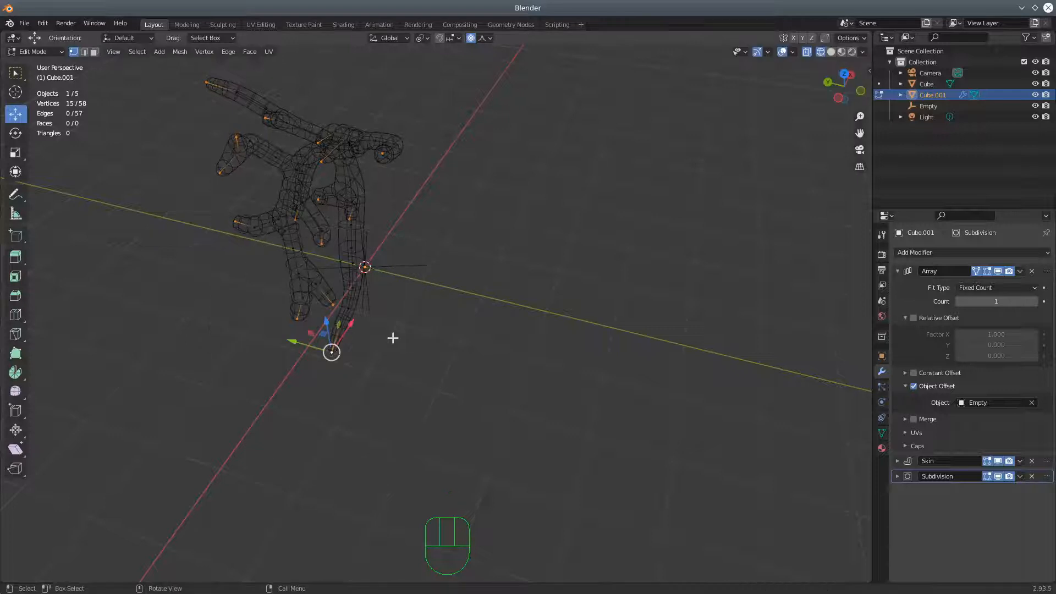
Use Skin Resize to shrink the selected tip vertices to a factor of about 0.1, and display the tree in solid shading
{"action": "key", "text": "ctrl+a"}
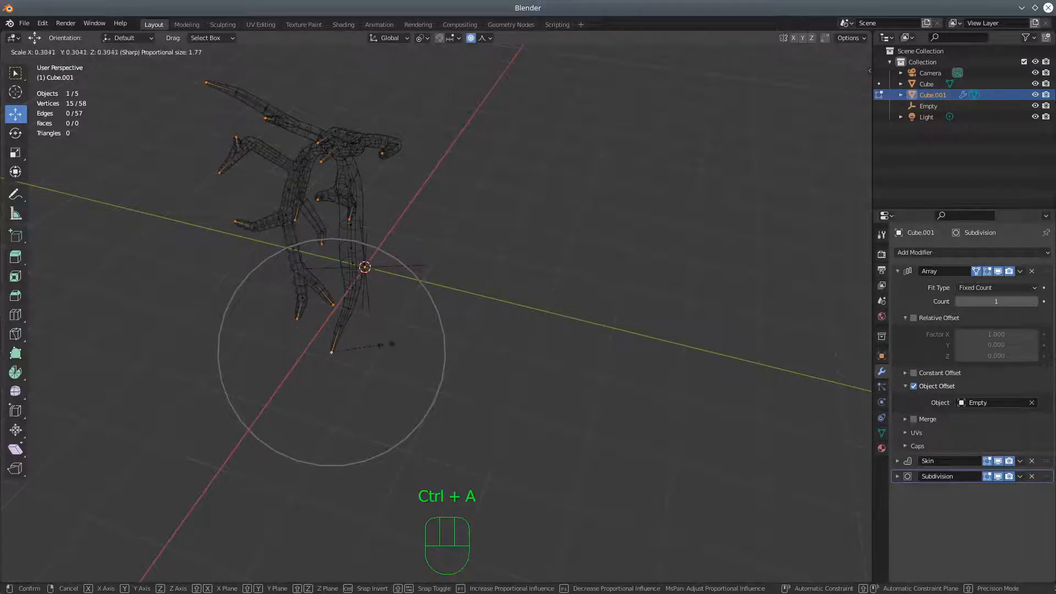
{"action": "left_click", "coordinate": [349, 350]}
{"action": "middle_click_drag", "start_coordinate": [627, 335], "coordinate": [528, 318]}
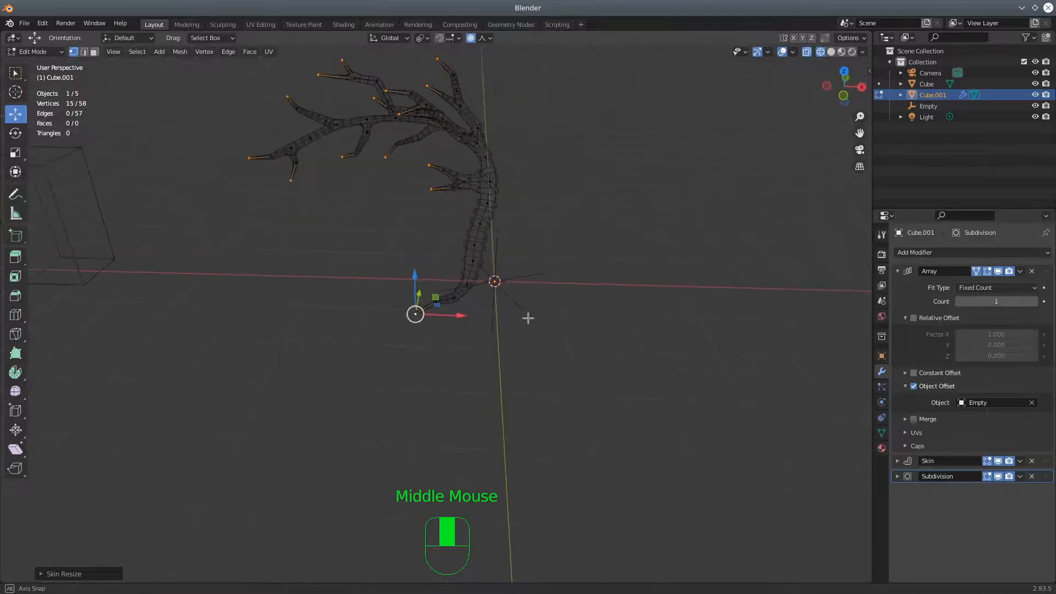
{"action": "left_click", "coordinate": [831, 52]}
{"action": "middle_click_drag", "start_coordinate": [576, 170], "coordinate": [774, 296]}
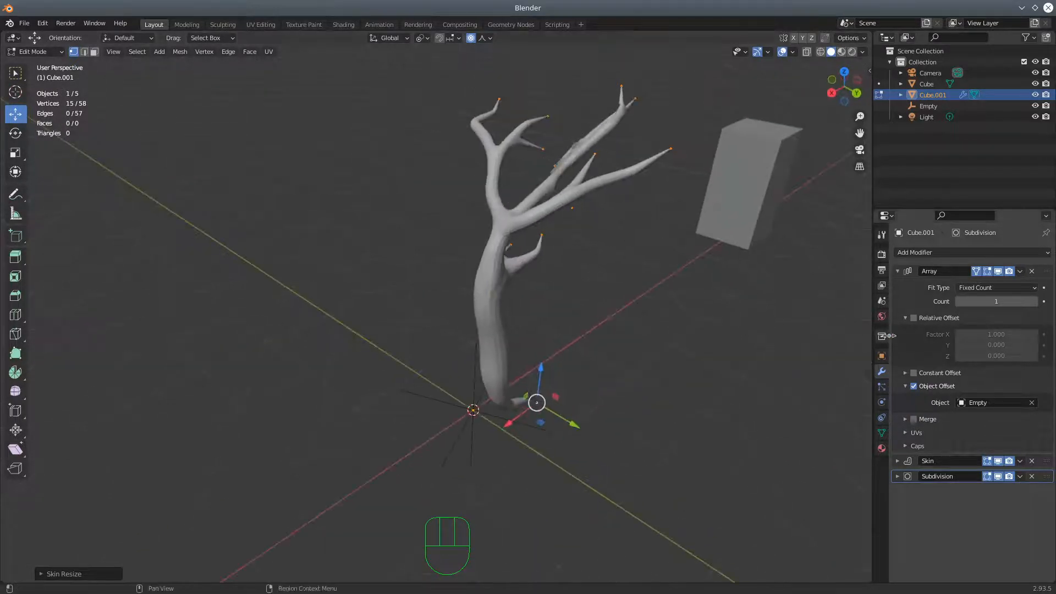
Collapse the Array settings and examine the Subdivision modifier's options, including the advanced ones
{"action": "left_click", "coordinate": [898, 272]}
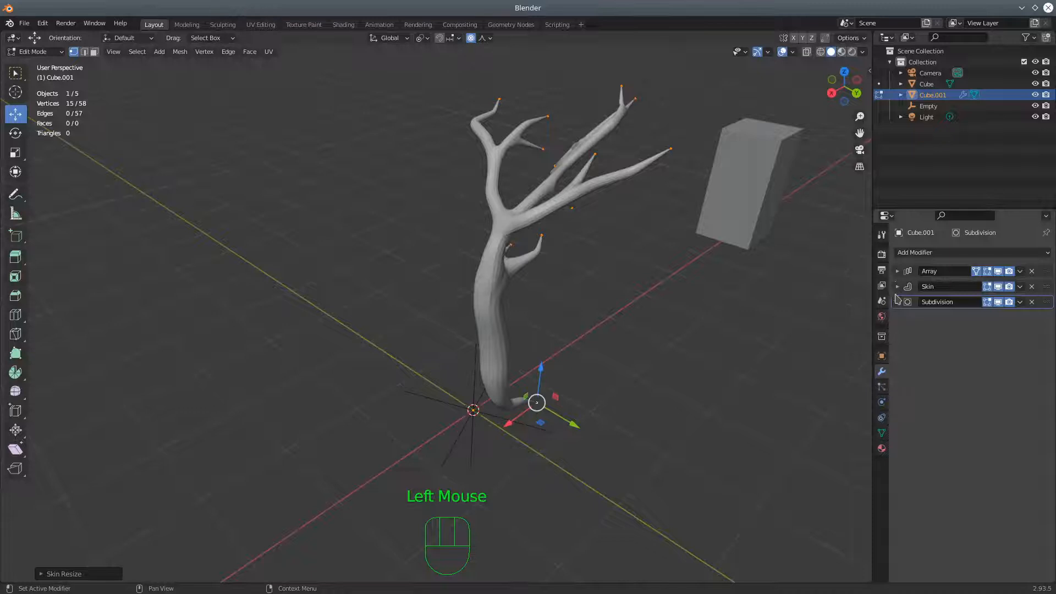
{"action": "middle_click_drag", "start_coordinate": [663, 345], "coordinate": [566, 324]}
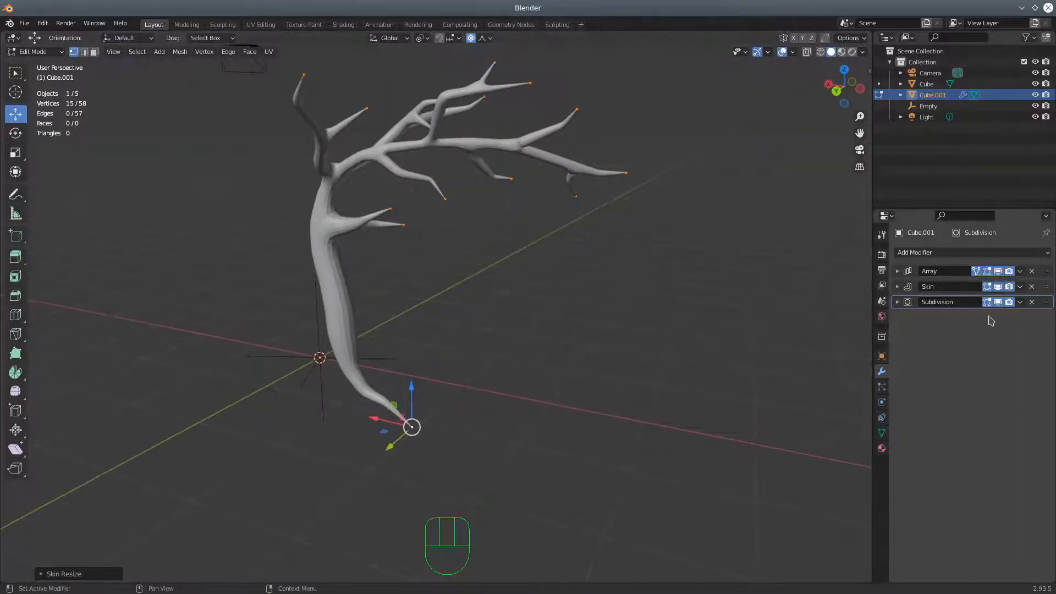
{"action": "mouse_move", "coordinate": [1049, 289]}
{"action": "left_mouse_down"}
{"action": "mouse_move", "coordinate": [1052, 321]}
{"action": "mouse_move", "coordinate": [1050, 287]}
{"action": "left_mouse_up"}
{"action": "middle_click_drag", "start_coordinate": [598, 277], "coordinate": [787, 332]}
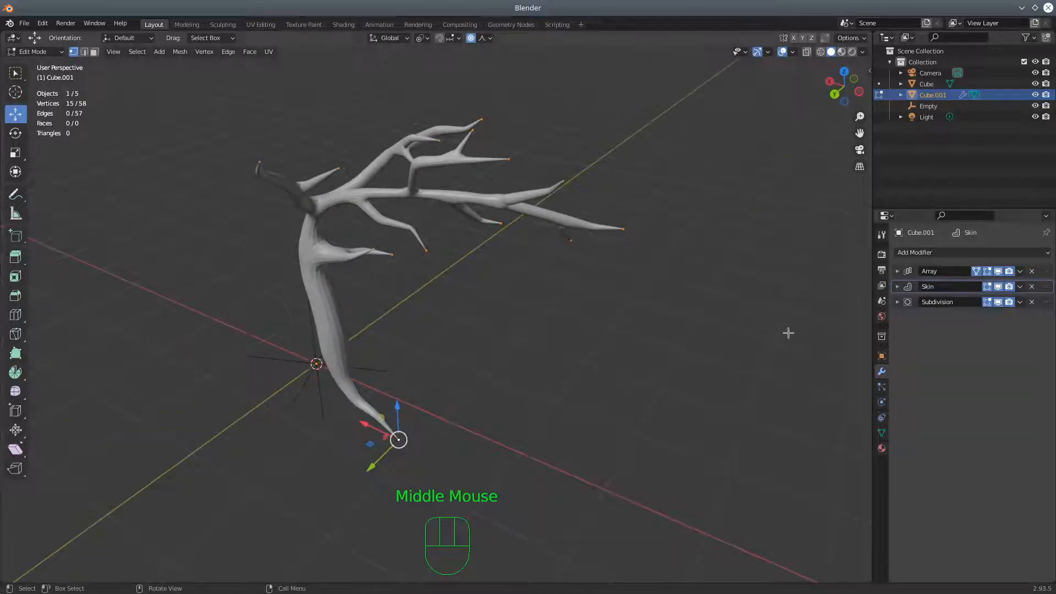
{"action": "left_click", "coordinate": [898, 302]}
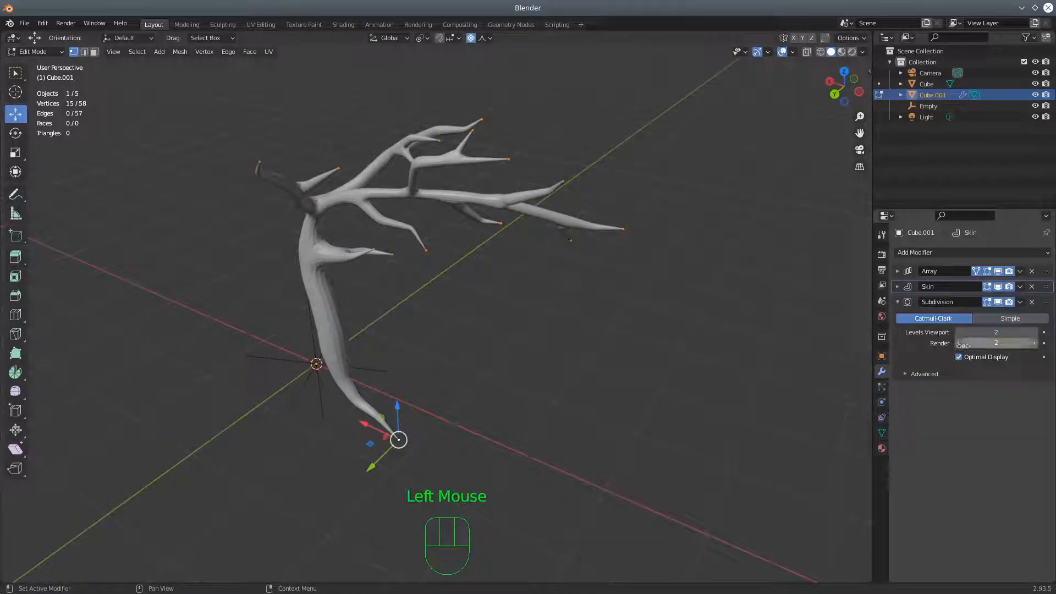
{"action": "left_click", "coordinate": [907, 375]}
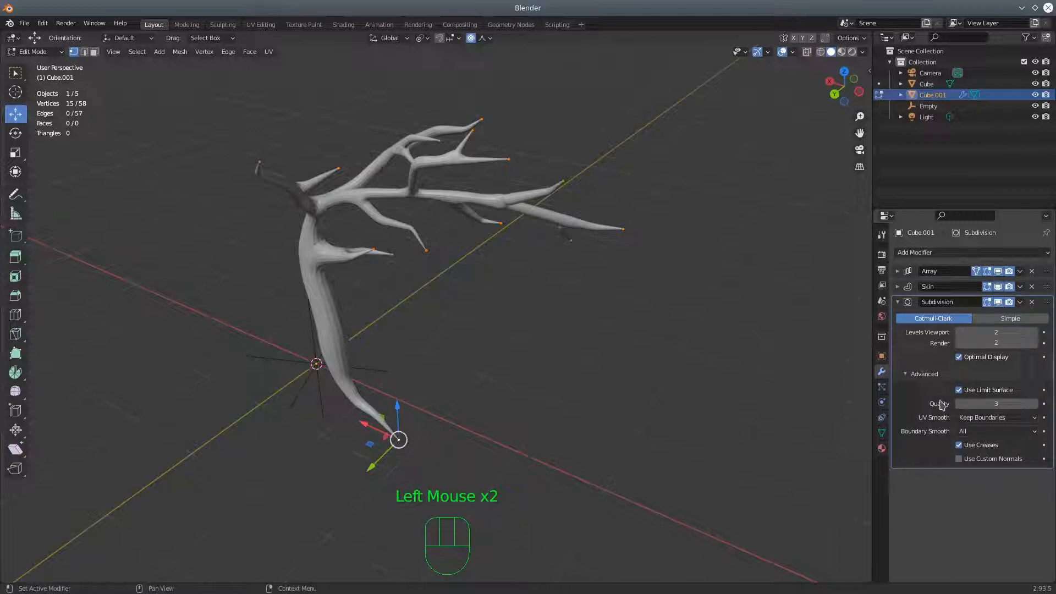
{"action": "left_click", "coordinate": [903, 305]}
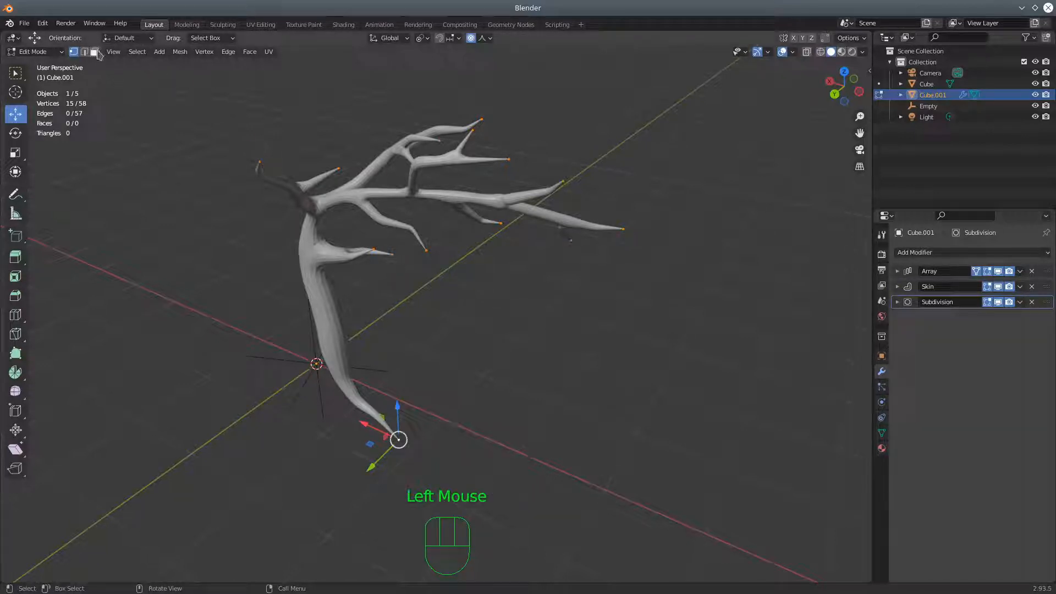
Try Flat Faces shading on the tree mesh and check the surface from the other side
{"action": "left_click", "coordinate": [187, 56]}
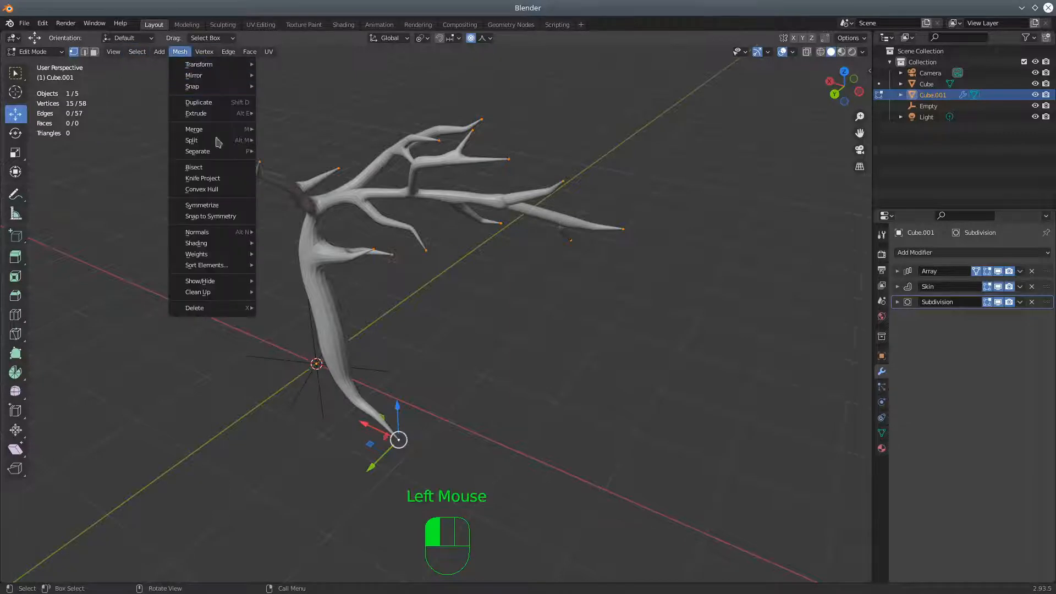
{"action": "mouse_move", "coordinate": [208, 245]}
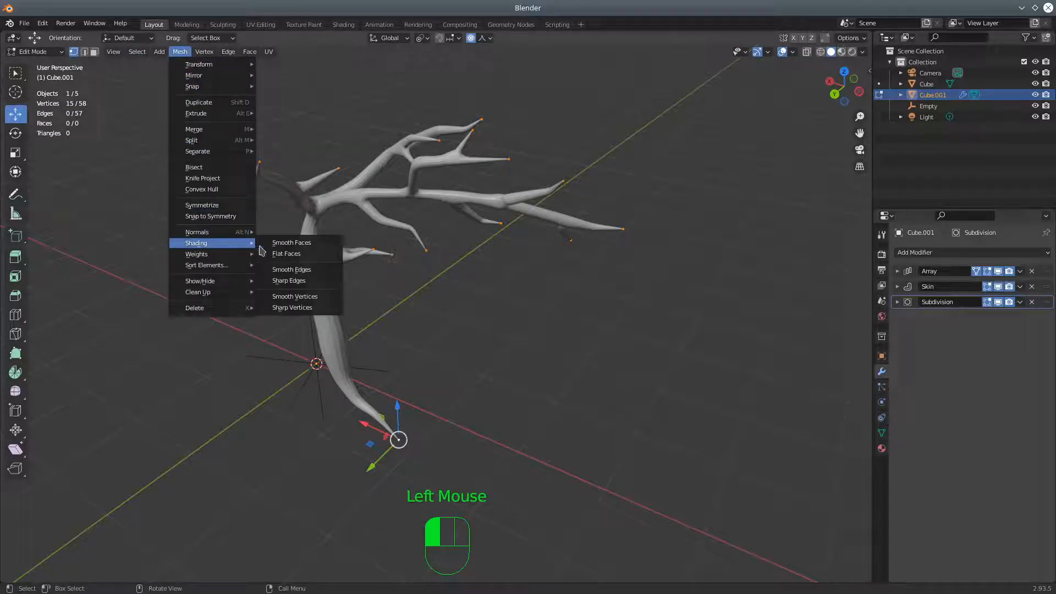
{"action": "left_click", "coordinate": [297, 256]}
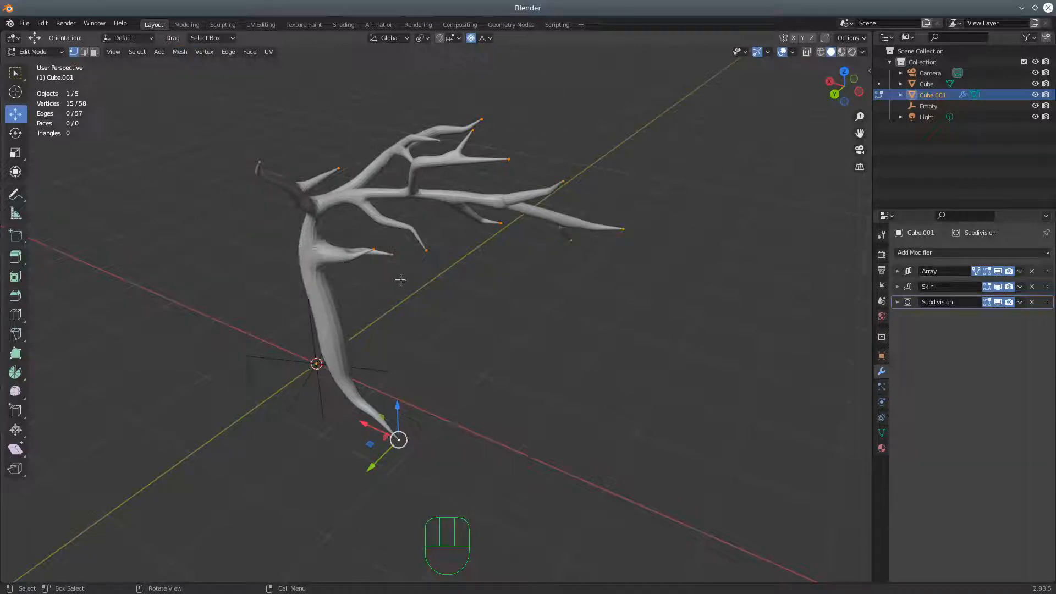
{"action": "middle_click_drag", "start_coordinate": [328, 191], "coordinate": [435, 297]}
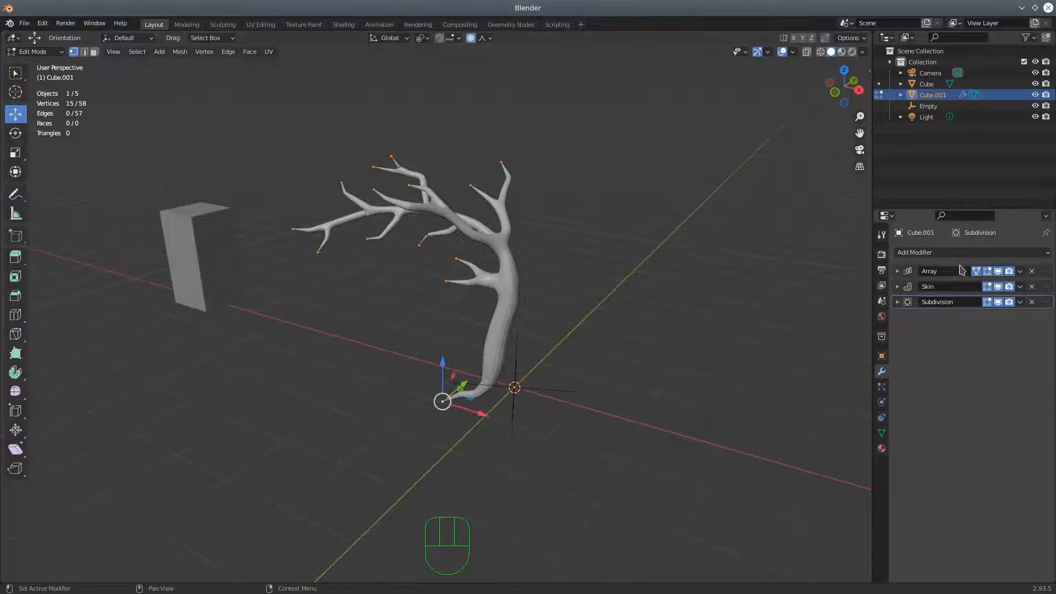
Raise the Array modifier's count to 5 and examine the complete tree with its repeated trunks and branches
{"action": "left_click", "coordinate": [898, 272]}
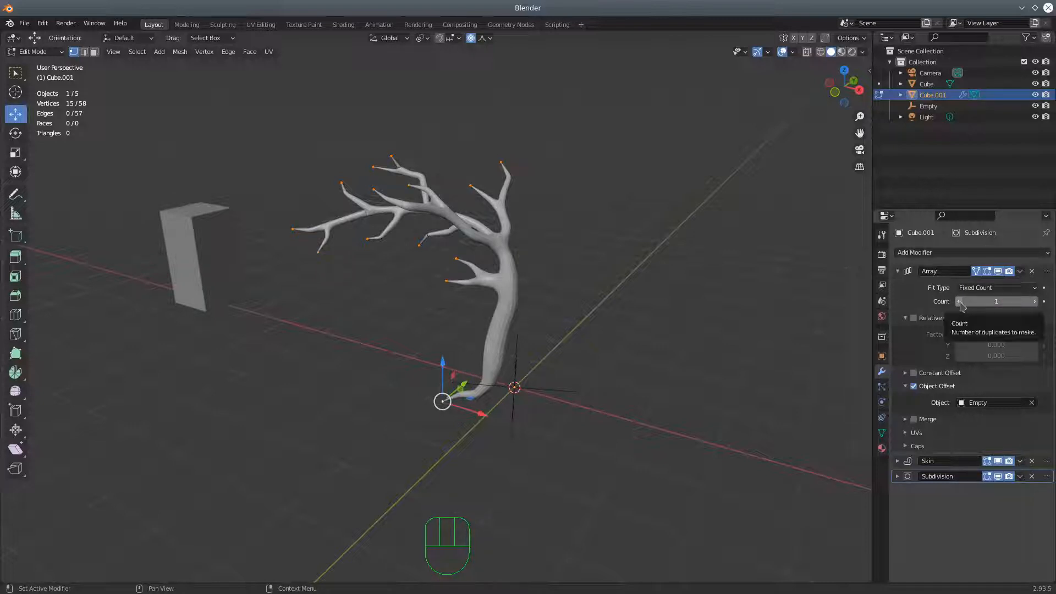
{"action": "left_click", "coordinate": [1034, 302]}
{"action": "left_click", "coordinate": [1034, 302]}
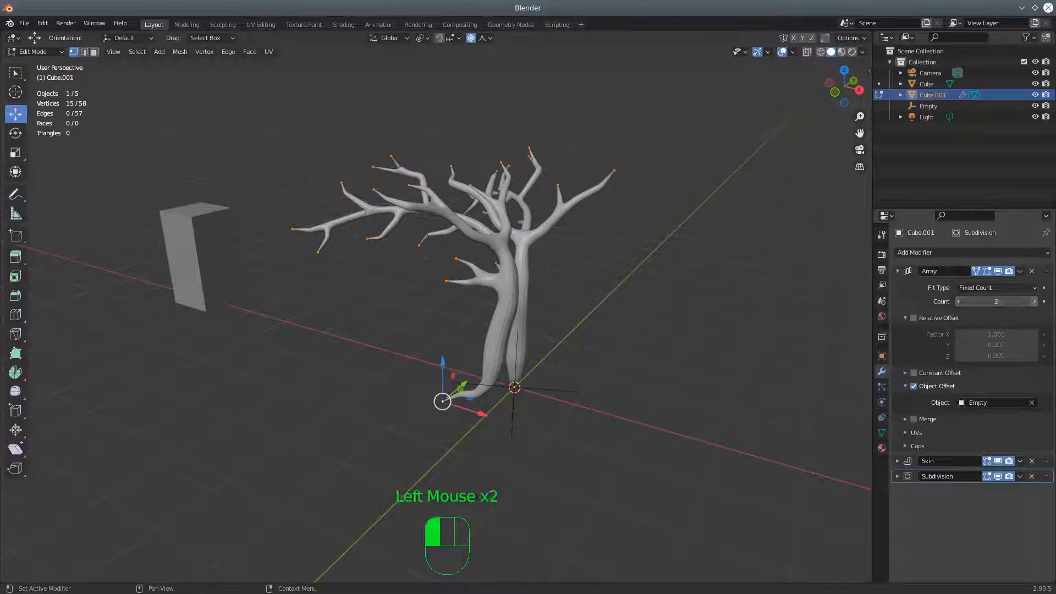
{"action": "left_click", "coordinate": [1034, 301]}
{"action": "left_click", "coordinate": [1034, 302]}
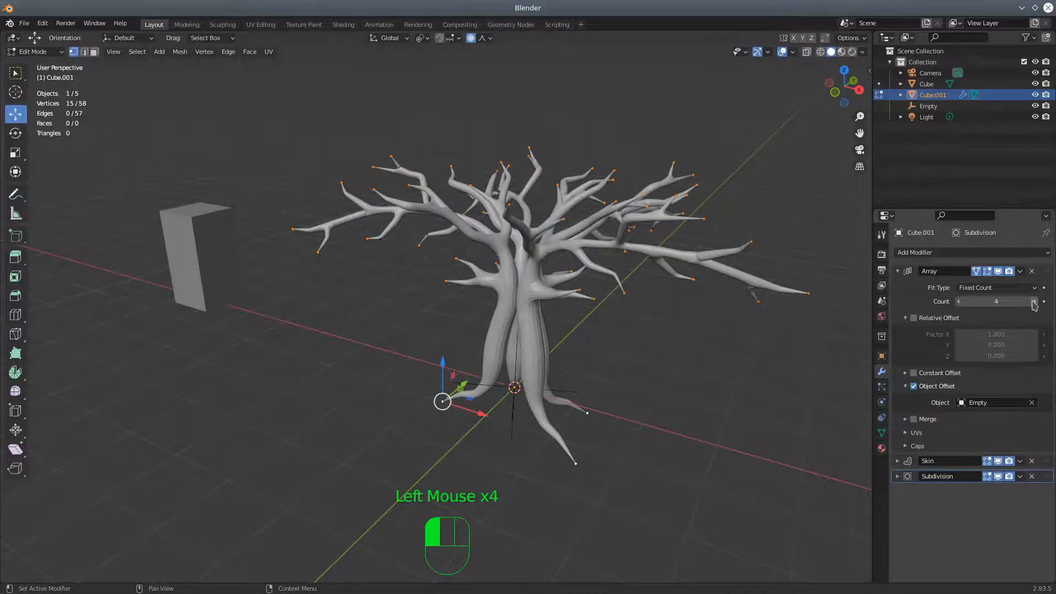
{"action": "middle_click_drag", "start_coordinate": [632, 308], "coordinate": [807, 299]}
{"action": "scroll", "coordinate": [654, 349], "scroll_direction": "up", "scroll_amount": 2}
{"action": "middle_click_drag", "start_coordinate": [650, 348], "coordinate": [687, 388]}
{"action": "scroll", "coordinate": [562, 369], "scroll_direction": "down", "scroll_amount": 2}
{"action": "scroll", "coordinate": [662, 407], "scroll_direction": "up", "scroll_amount": 2}
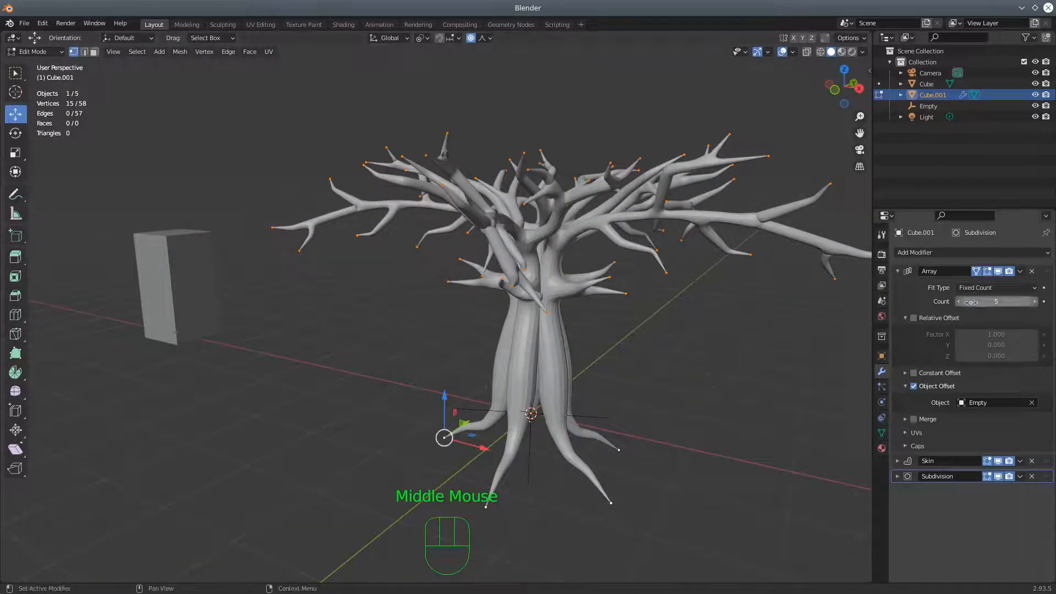
Set the Array count back to 1 and return to wireframe display with X-ray enabled
{"action": "left_click", "coordinate": [959, 302]}
{"action": "left_click", "coordinate": [959, 301]}
{"action": "left_click", "coordinate": [960, 301]}
{"action": "left_click", "coordinate": [959, 302]}
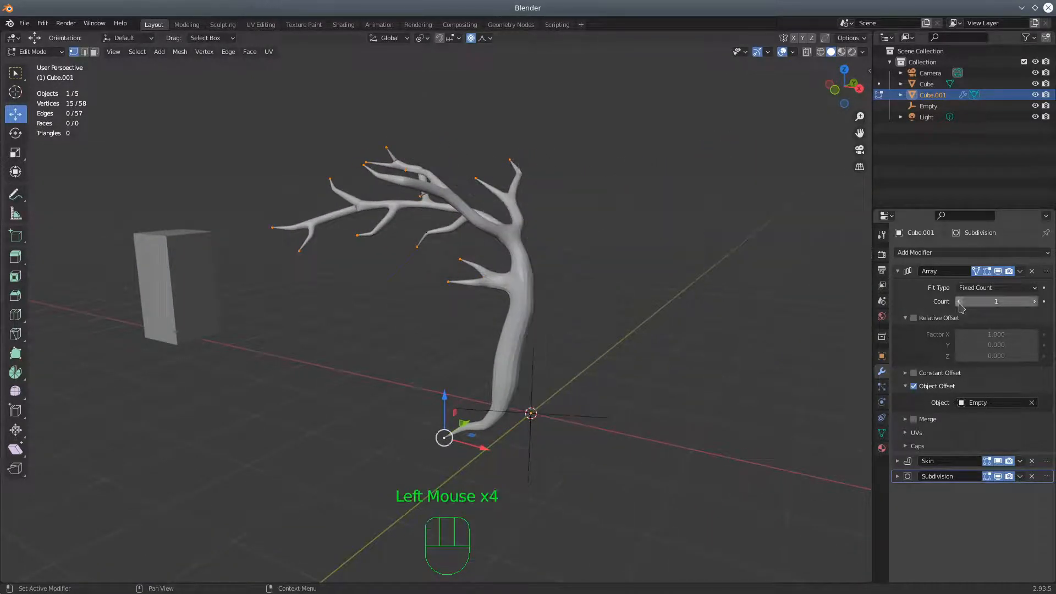
{"action": "left_click", "coordinate": [821, 52]}
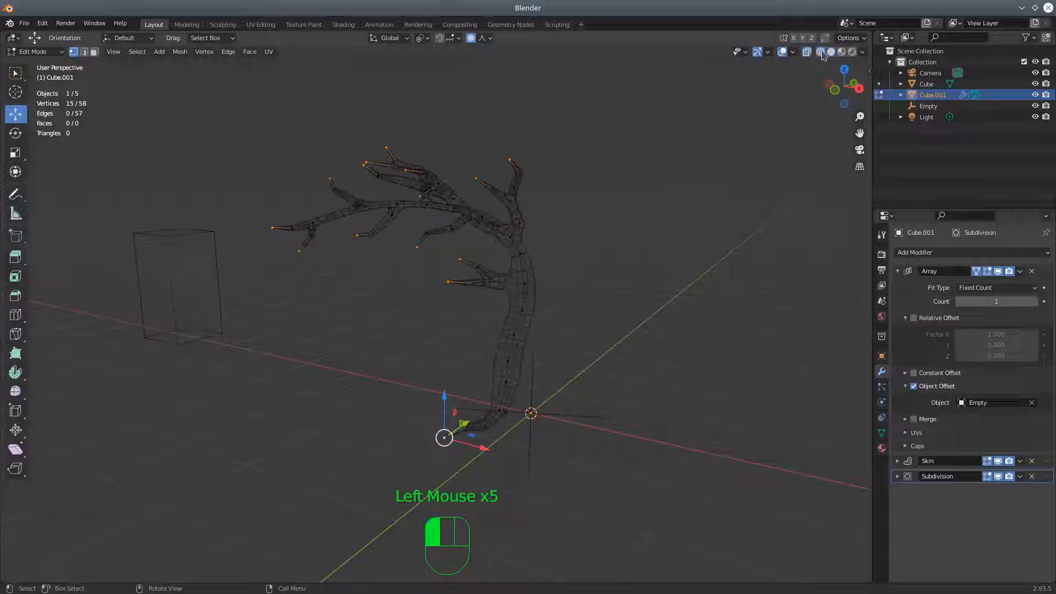
{"action": "left_click", "coordinate": [807, 53], "text": "shift"}
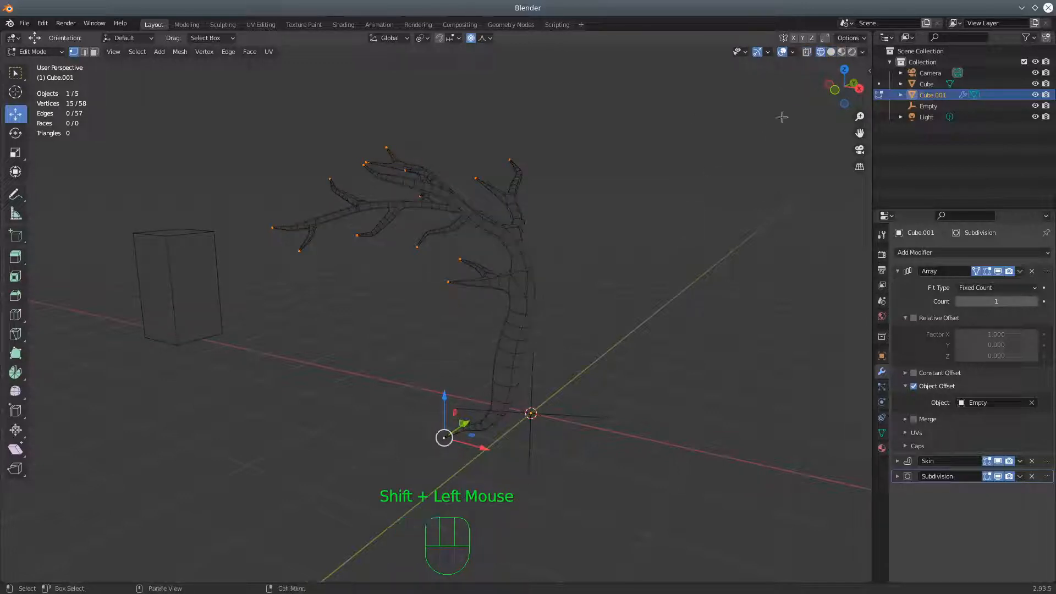
{"action": "left_click", "coordinate": [806, 53], "text": "shift"}
Select only the vertex next to the pointed end at the trunk's base
{"action": "middle_click_drag", "start_coordinate": [528, 342], "coordinate": [498, 367]}
{"action": "left_click", "coordinate": [480, 369]}
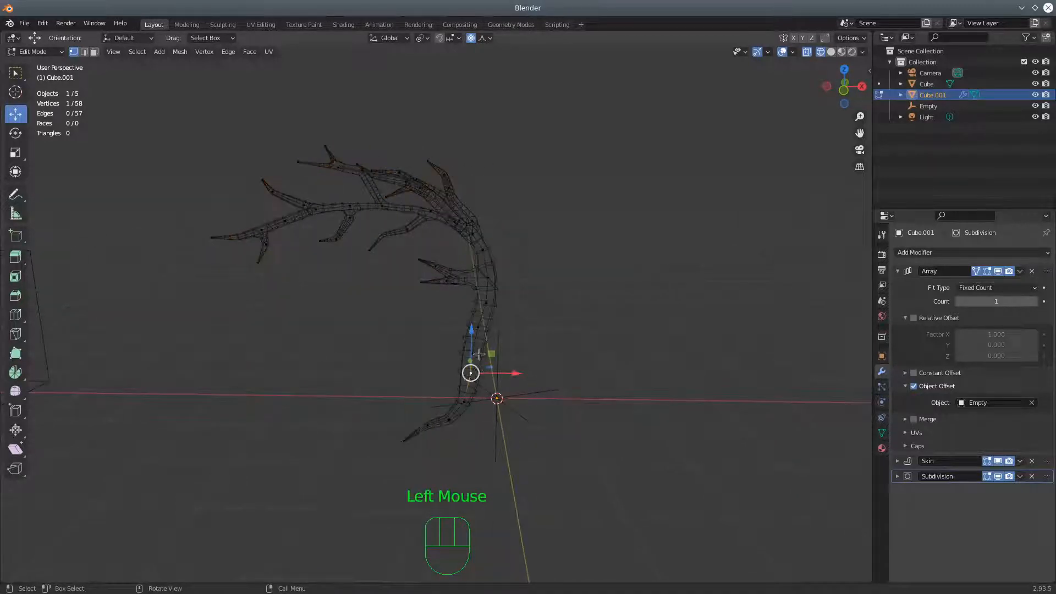
{"action": "left_click", "coordinate": [513, 363]}
{"action": "left_click_drag", "start_coordinate": [513, 355], "coordinate": [537, 349]}
{"action": "middle_click_drag", "start_coordinate": [537, 349], "coordinate": [481, 398]}
{"action": "middle_click_drag", "start_coordinate": [524, 393], "coordinate": [355, 462]}
{"action": "left_click", "coordinate": [359, 462]}
{"action": "middle_click_drag", "start_coordinate": [420, 402], "coordinate": [524, 388]}
{"action": "middle_click_drag", "start_coordinate": [519, 262], "coordinate": [484, 275]}
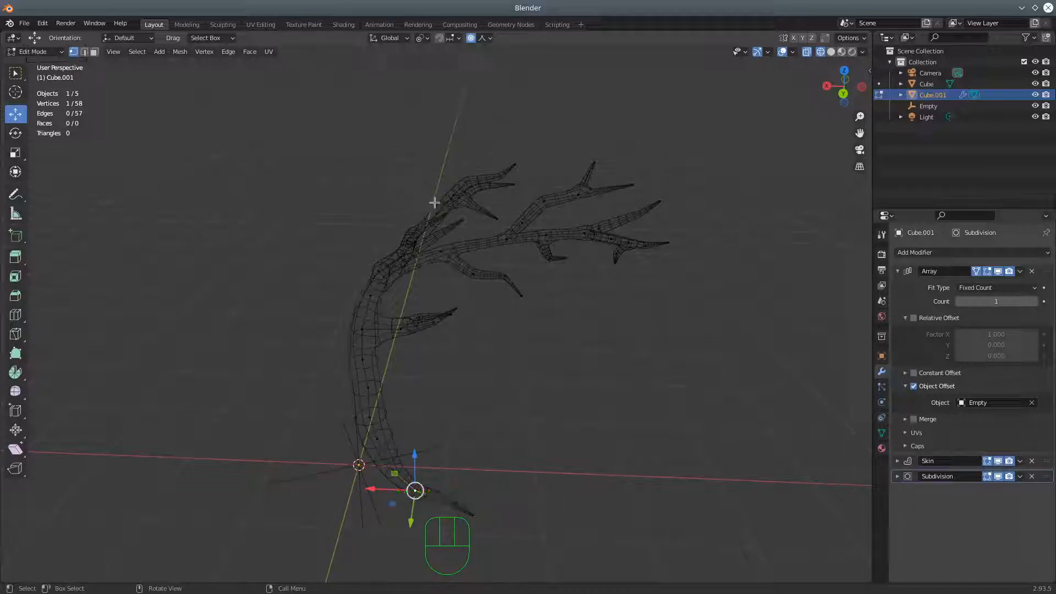
Add the inner vertices of the upper branches with Circle Select and thin the selection with Skin Resize
{"action": "key", "text": "c"}
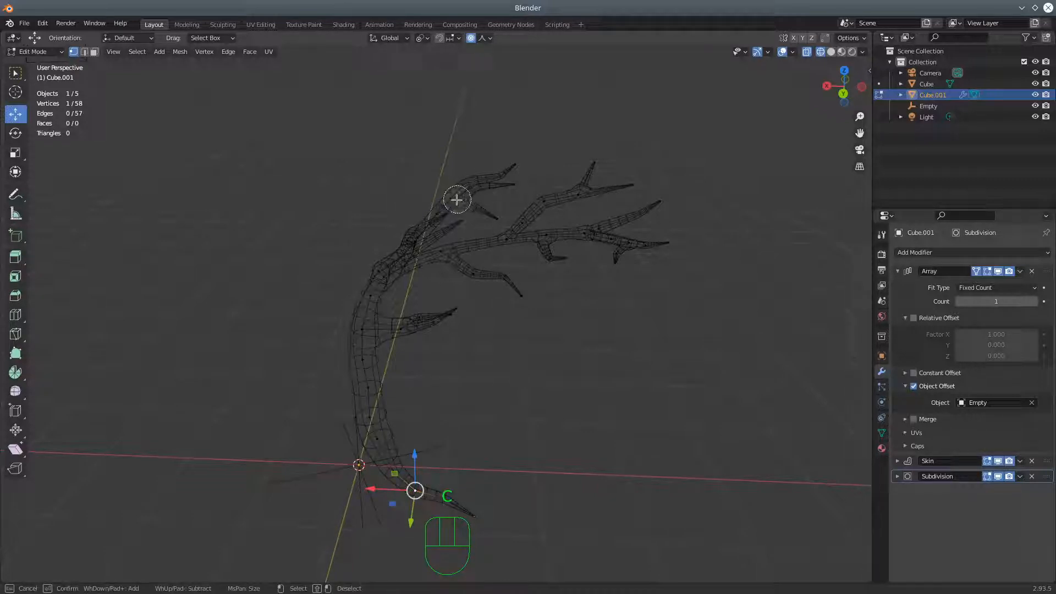
{"action": "mouse_move", "coordinate": [456, 200]}
{"action": "left_mouse_down"}
{"action": "mouse_move", "coordinate": [434, 245]}
{"action": "mouse_move", "coordinate": [510, 236]}
{"action": "left_mouse_up"}
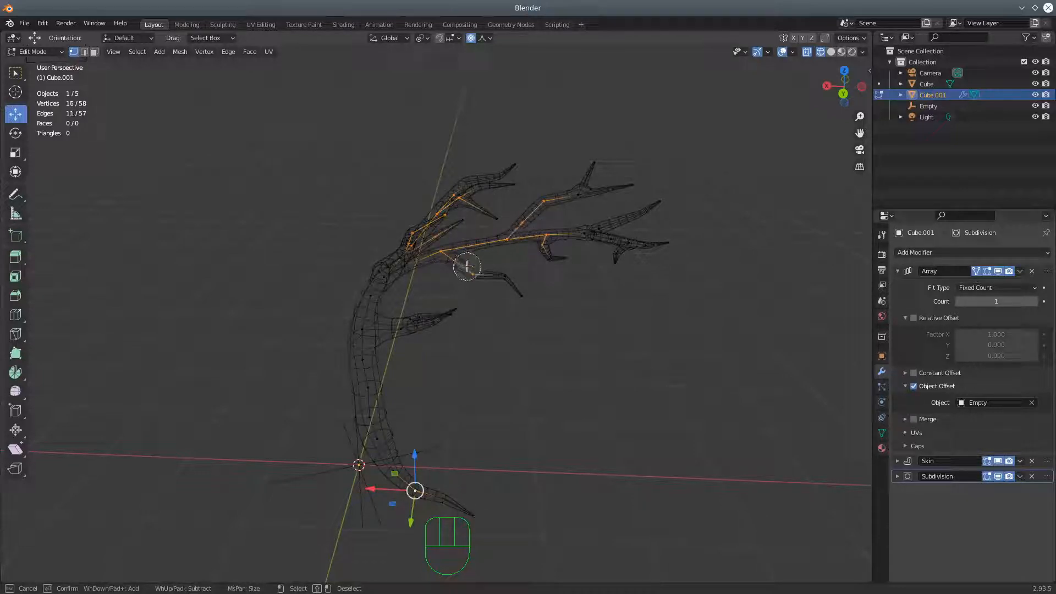
{"action": "key", "text": "Escape"}
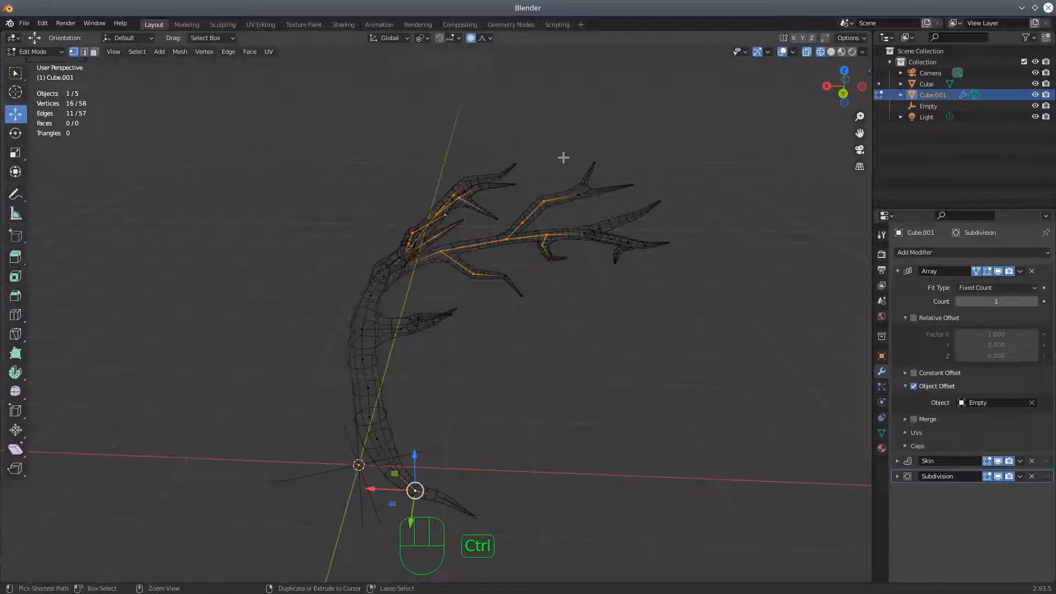
{"action": "key", "text": "ctrl+a"}
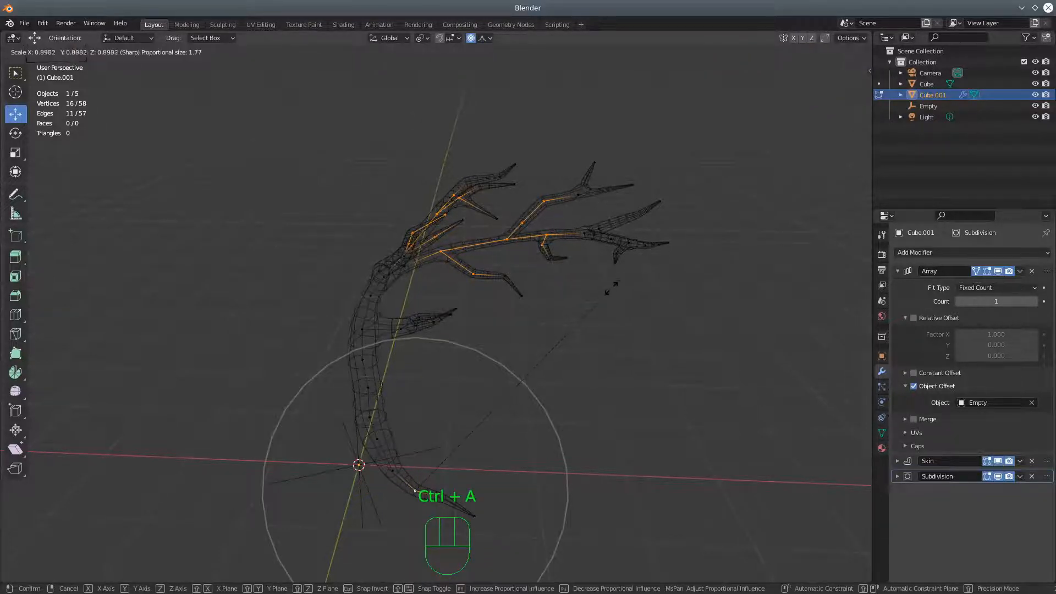
{"action": "left_click", "coordinate": [584, 310]}
{"action": "middle_click_drag", "start_coordinate": [585, 312], "coordinate": [530, 321]}
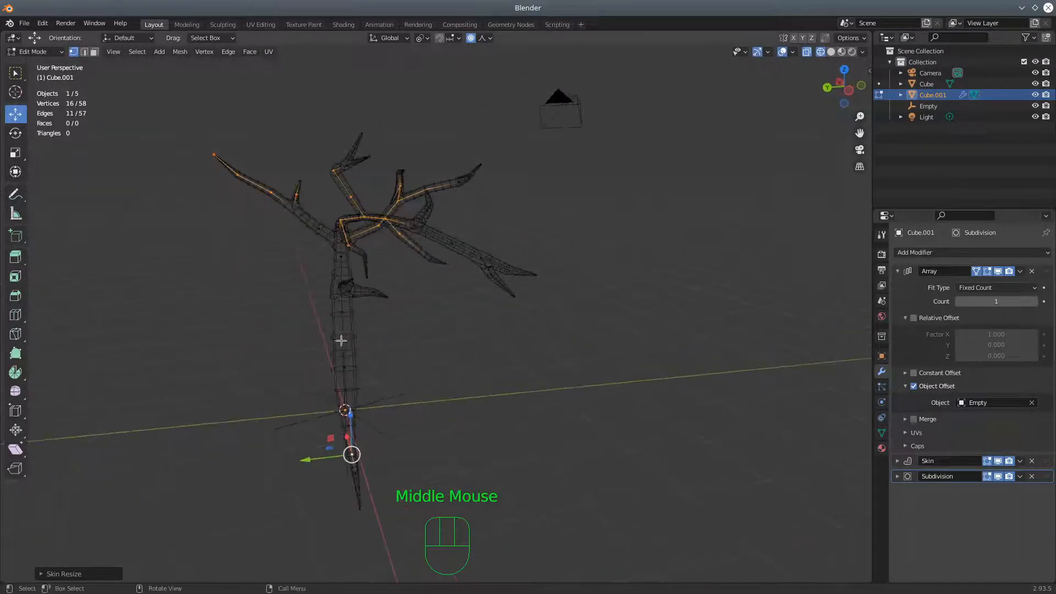
Set the proportional size to 1.00 and thicken the trunk around its middle vertex with Skin Resize by about 1.59
{"action": "left_click", "coordinate": [341, 340]}
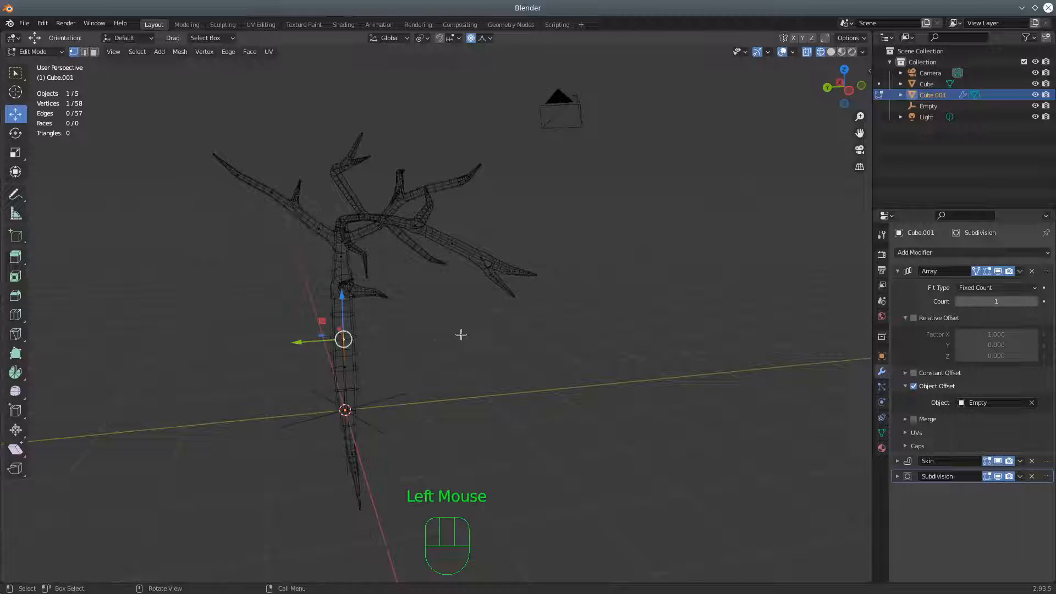
{"action": "key", "text": "g"}
{"action": "scroll", "coordinate": [461, 335], "scroll_direction": "up", "scroll_amount": 7}
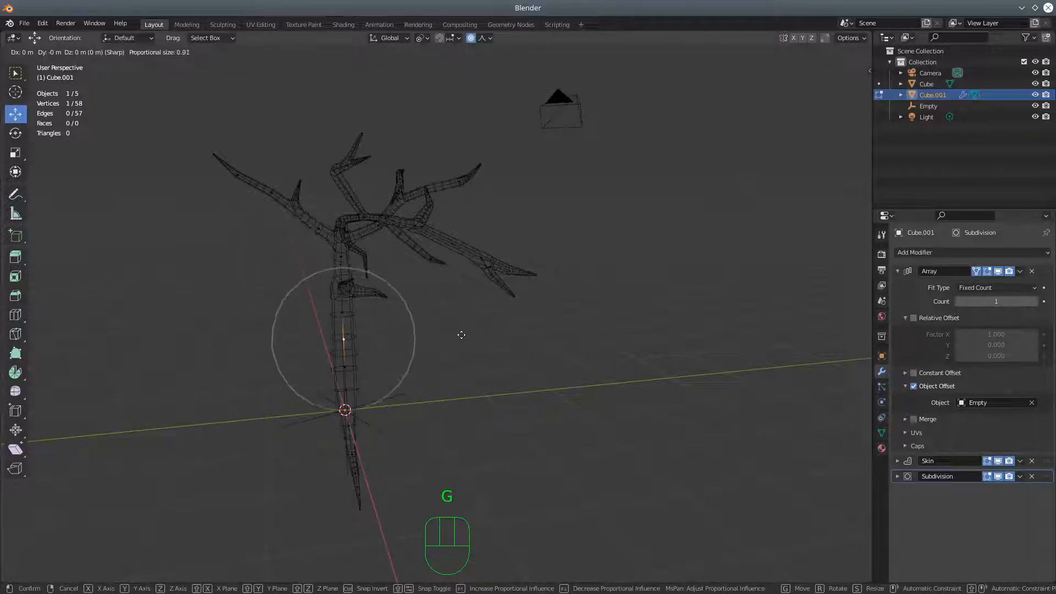
{"action": "scroll", "coordinate": [462, 335], "scroll_direction": "down", "scroll_amount": 1}
{"action": "left_click", "coordinate": [461, 335]}
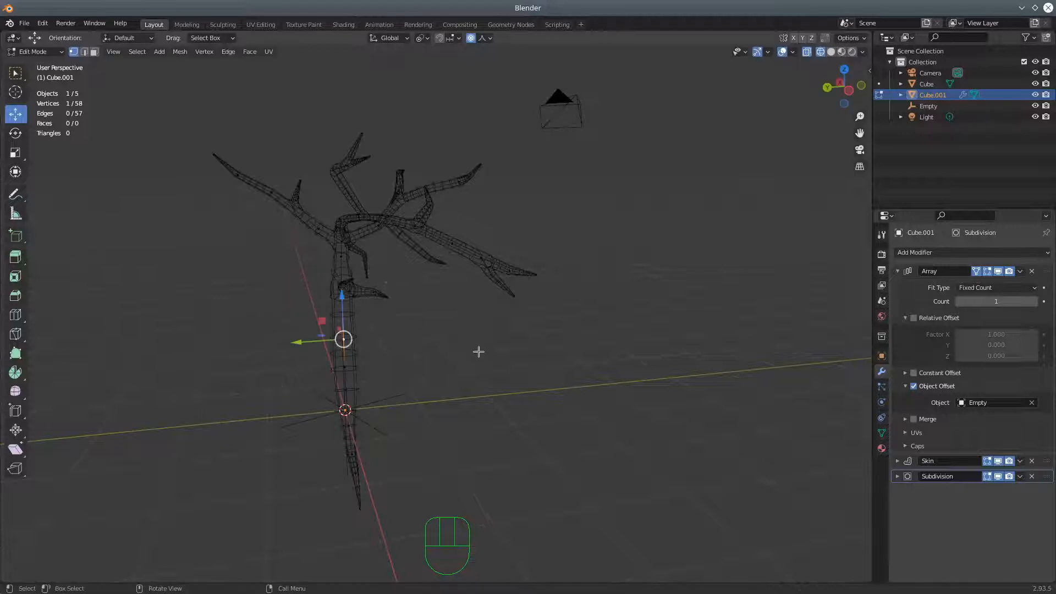
{"action": "key", "text": "ctrl+a"}
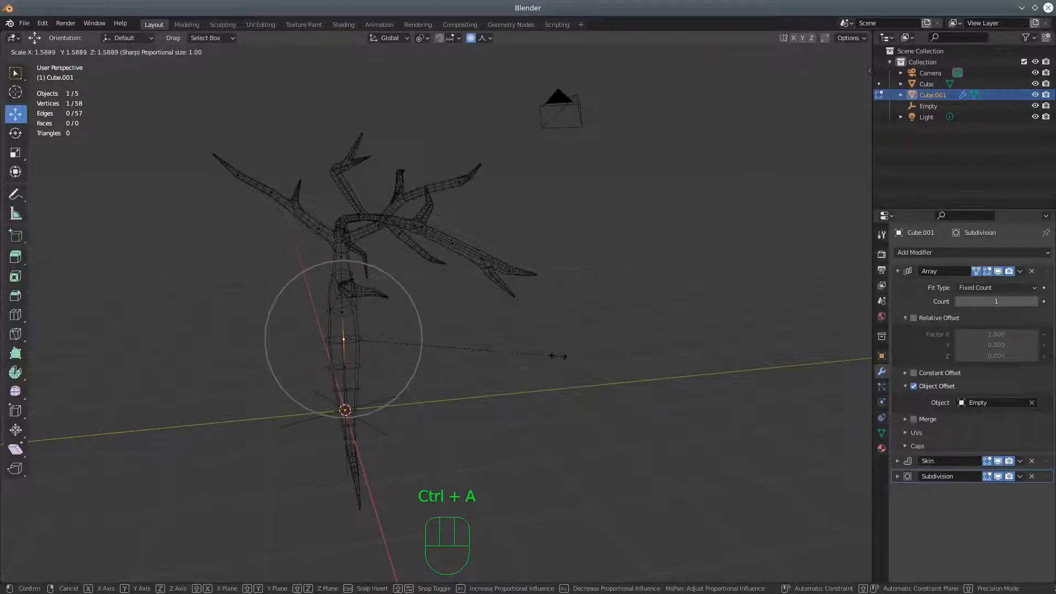
{"action": "left_click", "coordinate": [553, 356]}
Move the tip vertex of the low side branch on the trunk outward to lengthen that branch
{"action": "middle_click_drag", "start_coordinate": [577, 371], "coordinate": [464, 384]}
{"action": "scroll", "coordinate": [436, 405], "scroll_direction": "up", "scroll_amount": 2}
{"action": "scroll", "coordinate": [436, 401], "scroll_direction": "up", "scroll_amount": 2}
{"action": "middle_click_drag", "start_coordinate": [465, 327], "coordinate": [493, 243]}
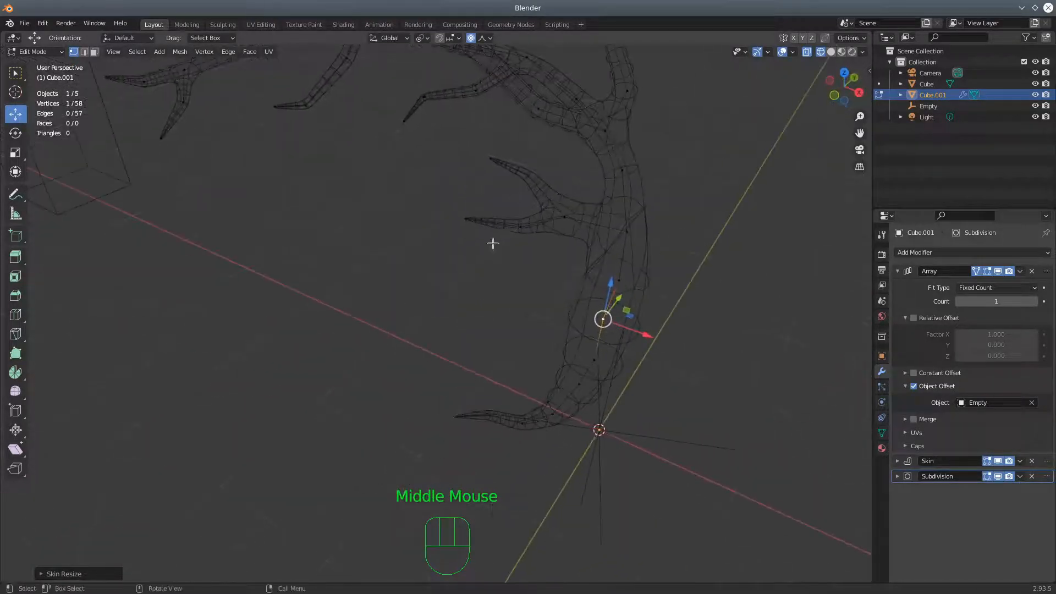
{"action": "left_click", "coordinate": [466, 219]}
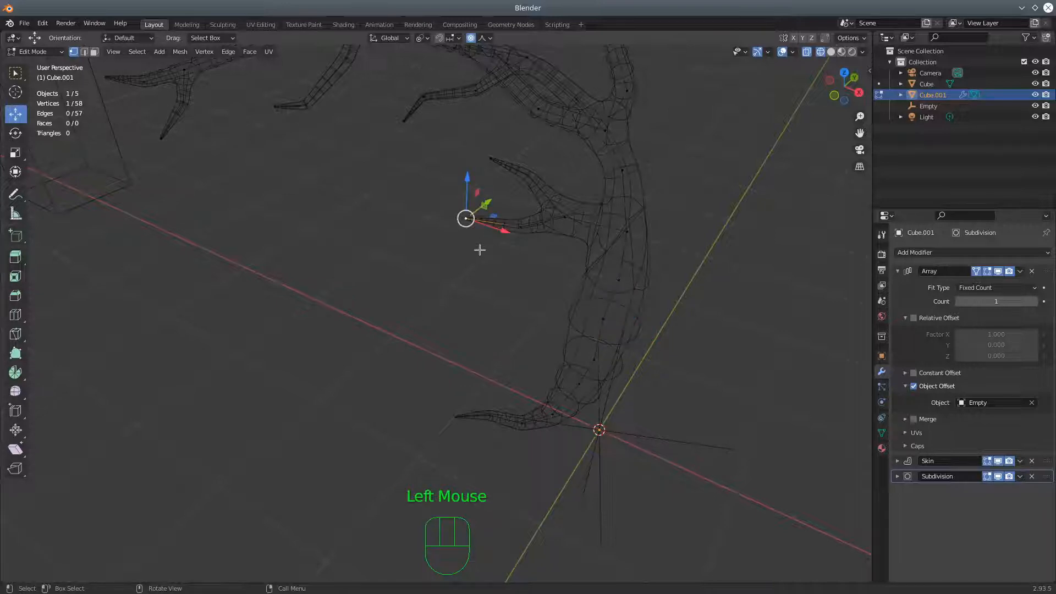
{"action": "left_click_drag", "start_coordinate": [505, 236], "coordinate": [476, 237]}
{"action": "scroll", "coordinate": [514, 264], "scroll_direction": "down", "scroll_amount": 2}
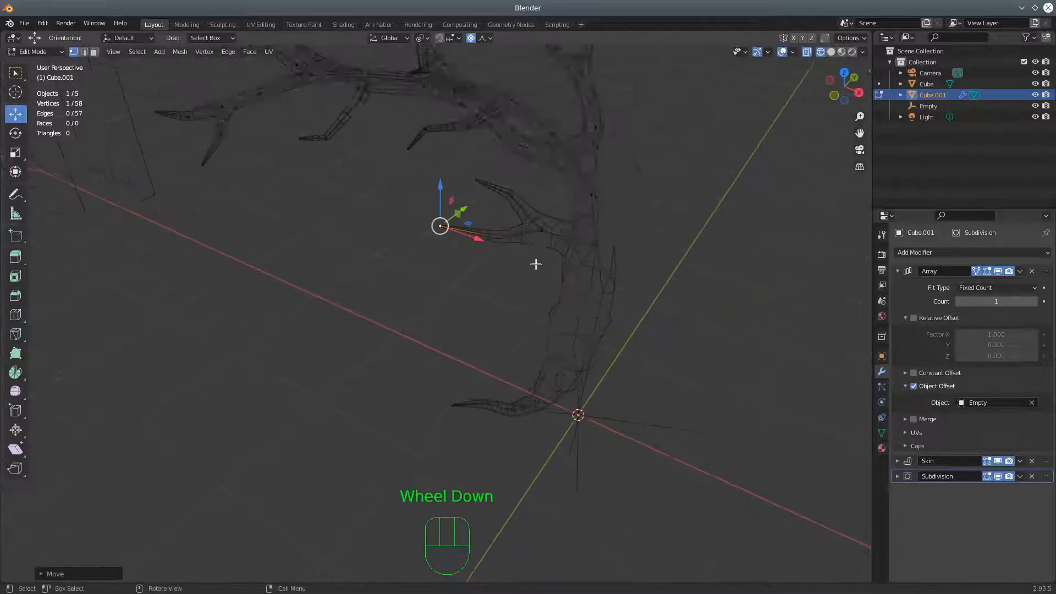
{"action": "middle_click_drag", "start_coordinate": [358, 224], "coordinate": [365, 198]}
{"action": "middle_click_drag", "start_coordinate": [500, 332], "coordinate": [616, 341]}
{"action": "mouse_move", "coordinate": [438, 316]}
{"action": "middle_mouse_down"}
{"action": "mouse_move", "coordinate": [492, 304]}
{"action": "mouse_move", "coordinate": [521, 311]}
{"action": "mouse_move", "coordinate": [417, 314]}
{"action": "middle_mouse_up"}
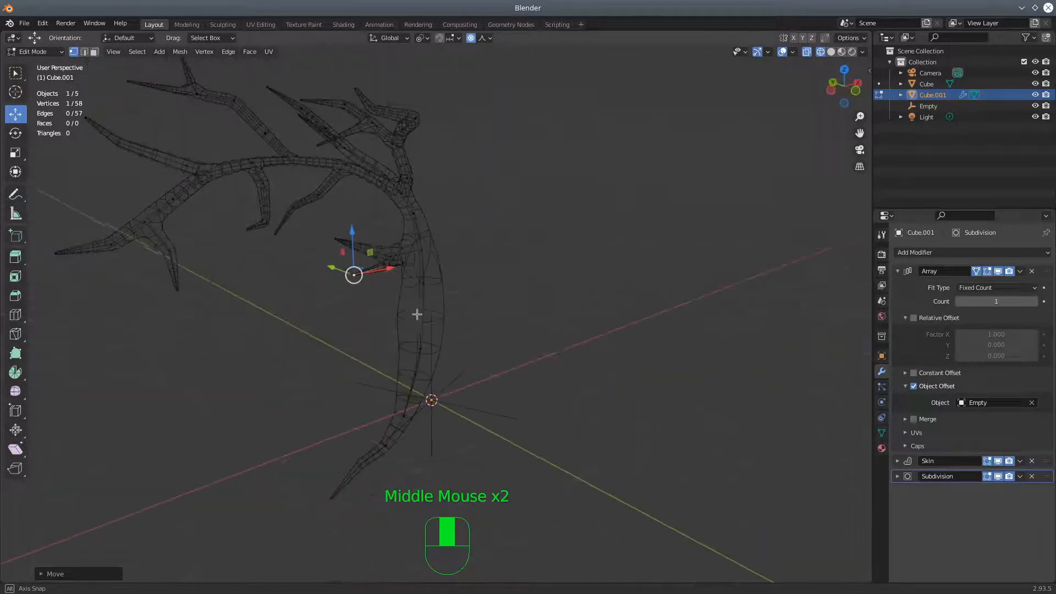
Try an Array count of 16, reset it to 1, raise it to 5 and examine the tree in solid shading
{"action": "left_click_drag", "start_coordinate": [1036, 304], "coordinate": [1050, 304]}
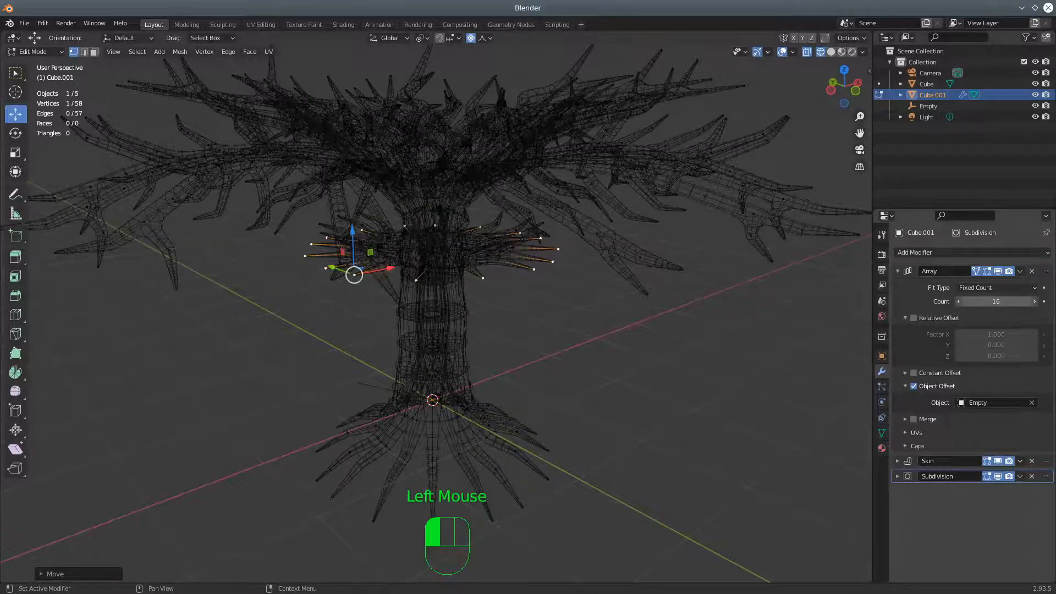
{"action": "left_click_drag", "start_coordinate": [1050, 304], "coordinate": [1018, 300]}
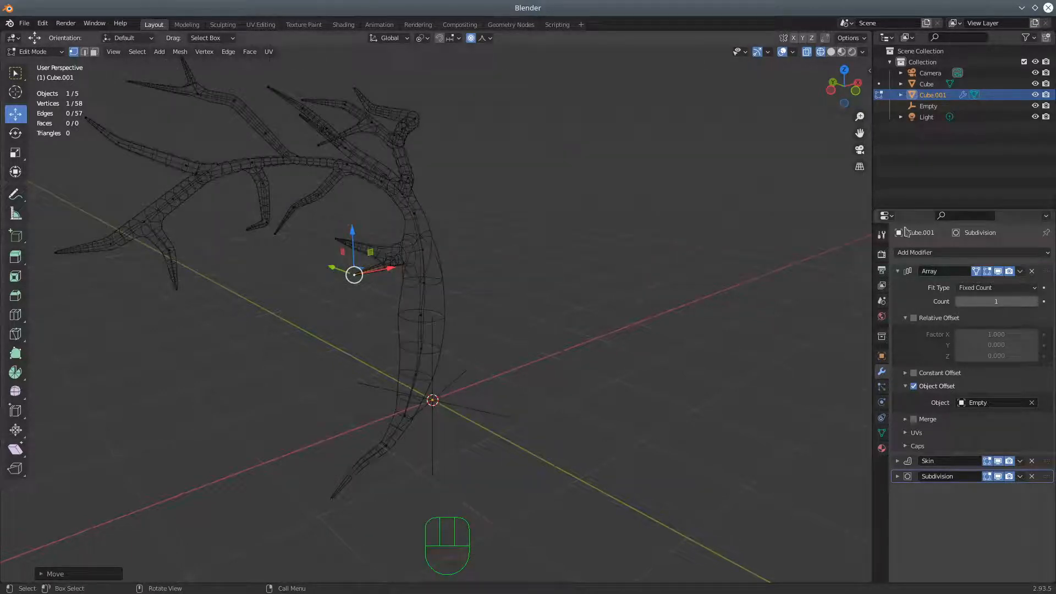
{"action": "left_click", "coordinate": [1035, 301]}
{"action": "left_click", "coordinate": [1035, 301]}
{"action": "left_click", "coordinate": [1035, 301]}
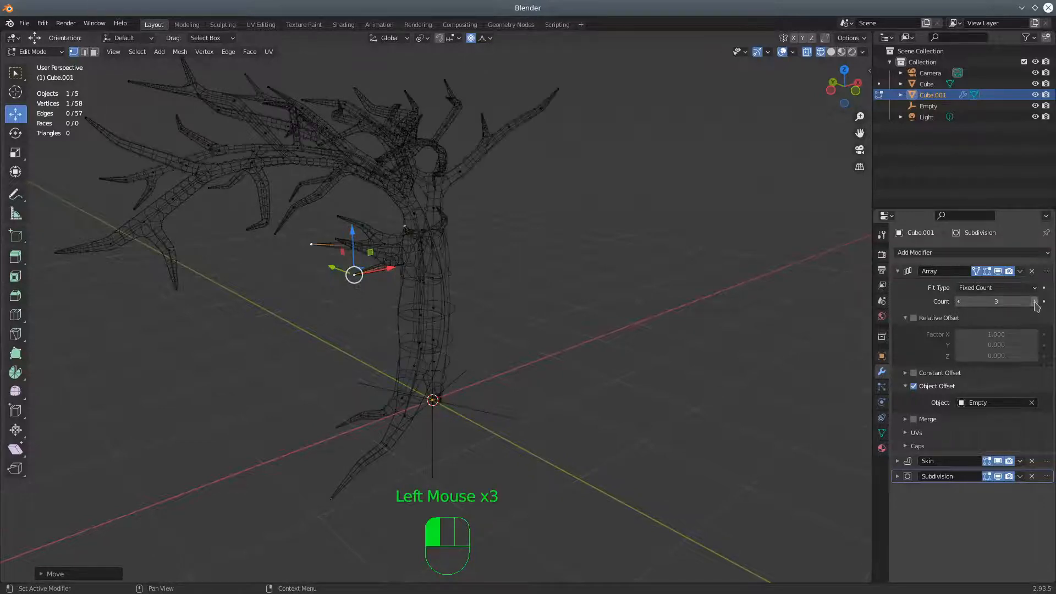
{"action": "left_click", "coordinate": [1035, 301]}
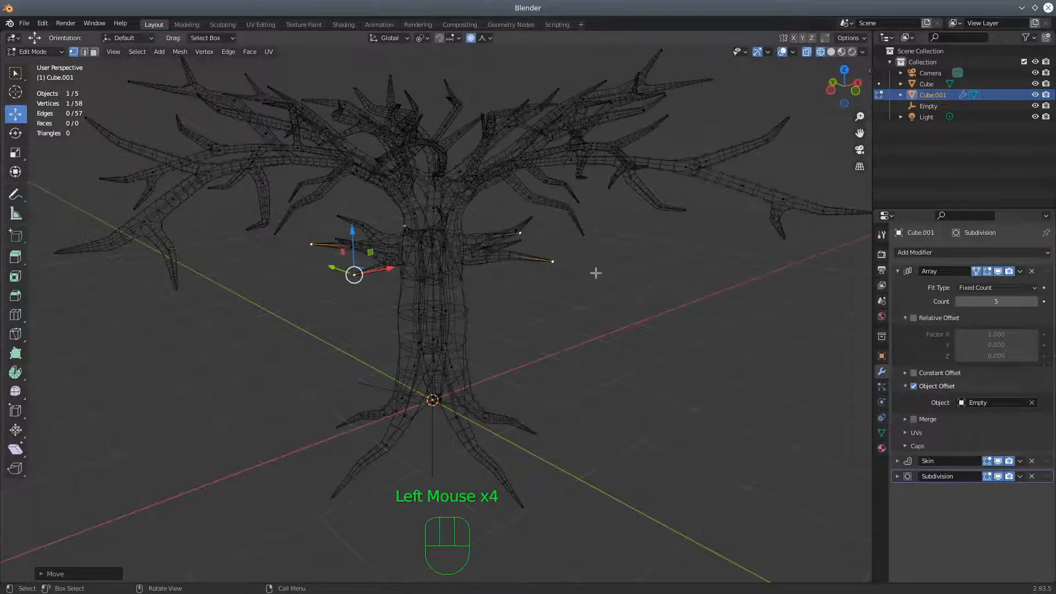
{"action": "scroll", "coordinate": [596, 274], "scroll_direction": "down", "scroll_amount": 2}
{"action": "left_click", "coordinate": [831, 52]}
{"action": "mouse_move", "coordinate": [764, 142]}
{"action": "middle_mouse_down"}
{"action": "mouse_move", "coordinate": [523, 284]}
{"action": "mouse_move", "coordinate": [630, 315]}
{"action": "mouse_move", "coordinate": [646, 286]}
{"action": "mouse_move", "coordinate": [507, 354]}
{"action": "middle_mouse_up"}
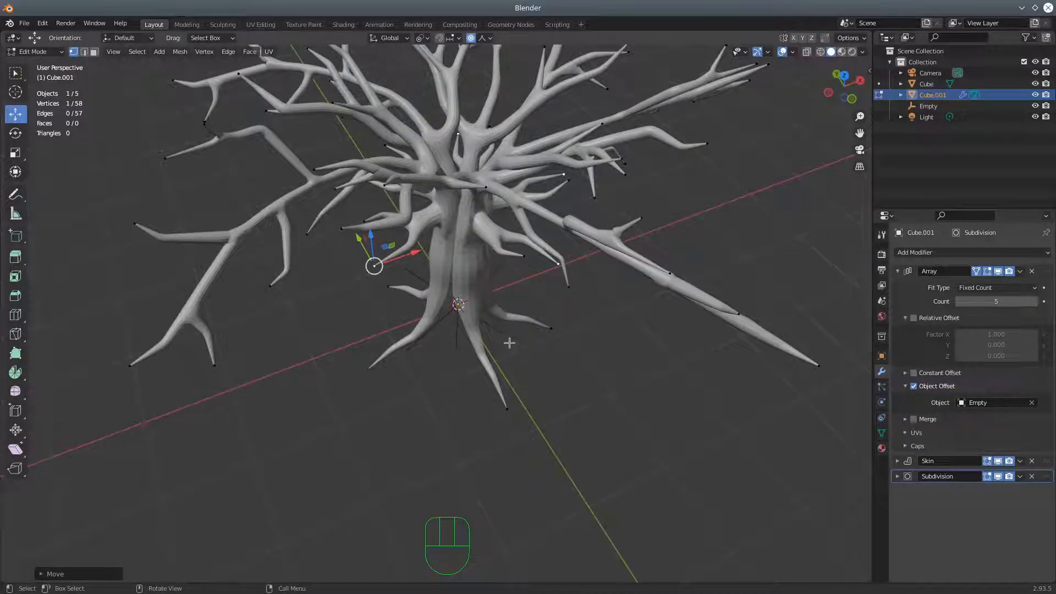
Lower the Array modifier's count to 4 and switch to Object Mode
{"action": "left_click", "coordinate": [16, 117]}
{"action": "left_click", "coordinate": [959, 301]}
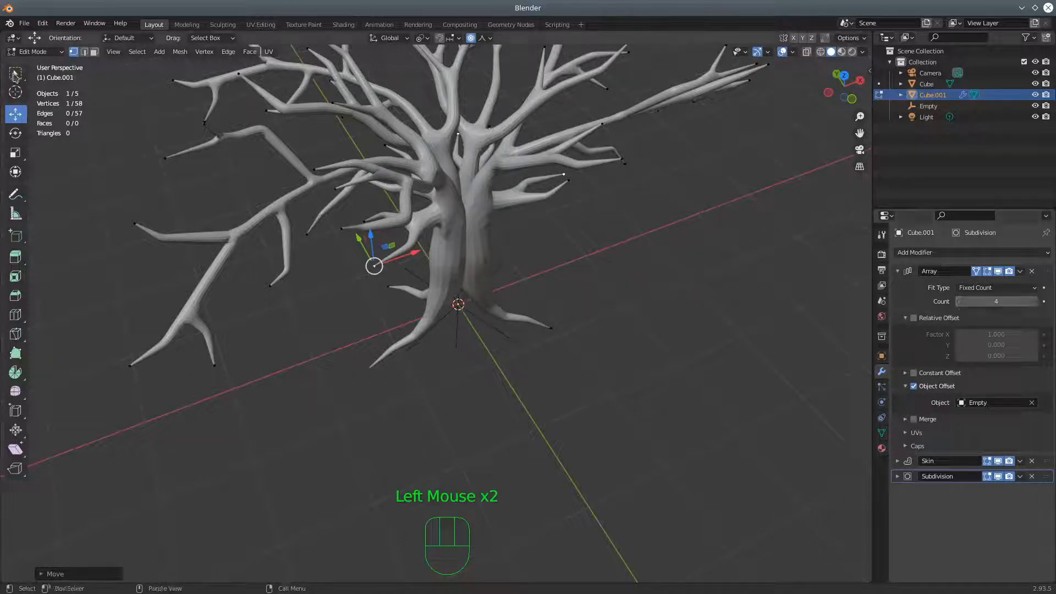
{"action": "left_click_drag", "start_coordinate": [25, 53], "coordinate": [27, 66]}
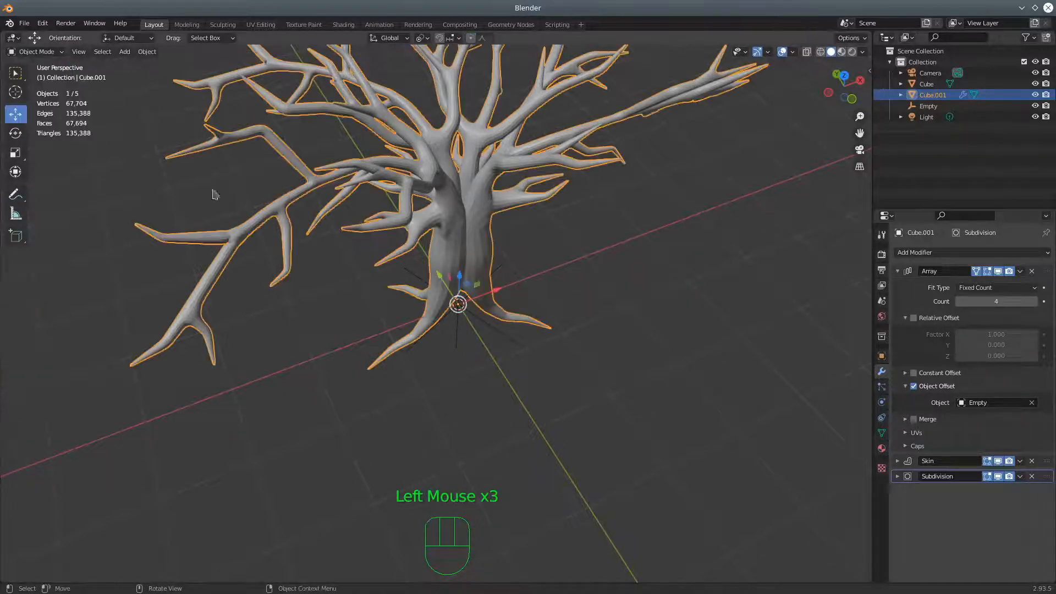
Rotate the Empty about the Z axis to -87.6° and inspect the spacing of the repeated trunks and branches
{"action": "left_click", "coordinate": [495, 334]}
{"action": "mouse_move", "coordinate": [613, 410]}
{"action": "middle_mouse_down"}
{"action": "mouse_move", "coordinate": [561, 401]}
{"action": "mouse_move", "coordinate": [556, 438]}
{"action": "mouse_move", "coordinate": [547, 396]}
{"action": "mouse_move", "coordinate": [617, 420]}
{"action": "middle_mouse_up"}
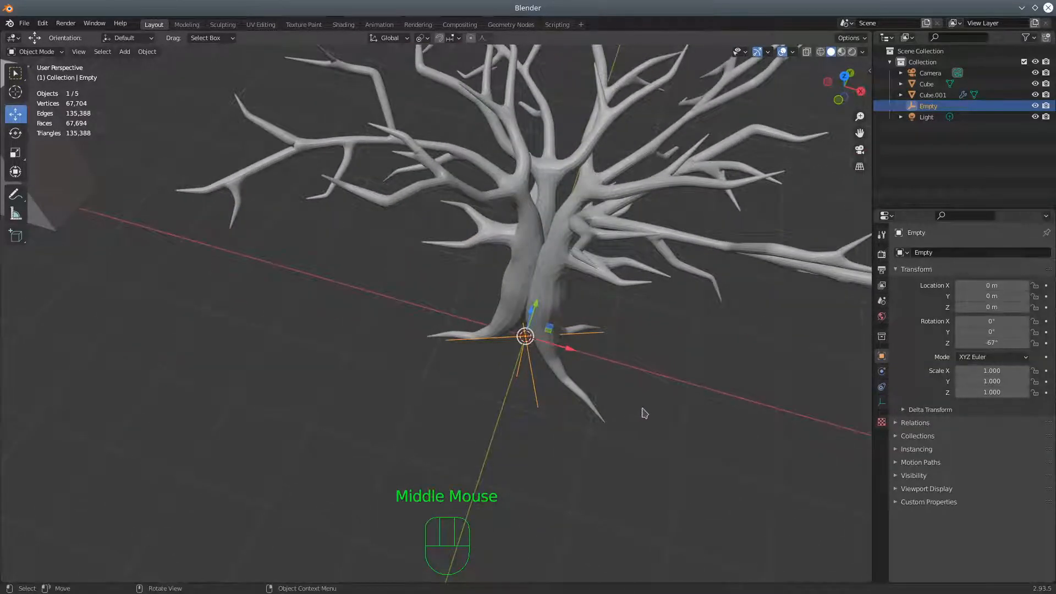
{"action": "key", "text": "r"}
{"action": "key", "text": "z"}
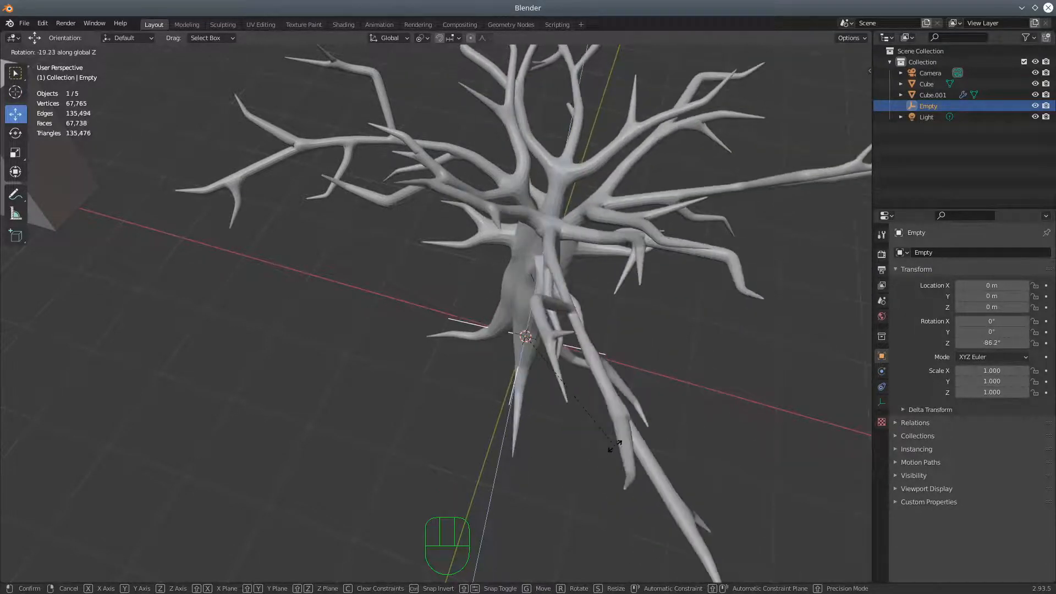
{"action": "left_click", "coordinate": [632, 447]}
{"action": "middle_click_drag", "start_coordinate": [632, 446], "coordinate": [583, 330]}
{"action": "middle_click_drag", "start_coordinate": [603, 285], "coordinate": [824, 265]}
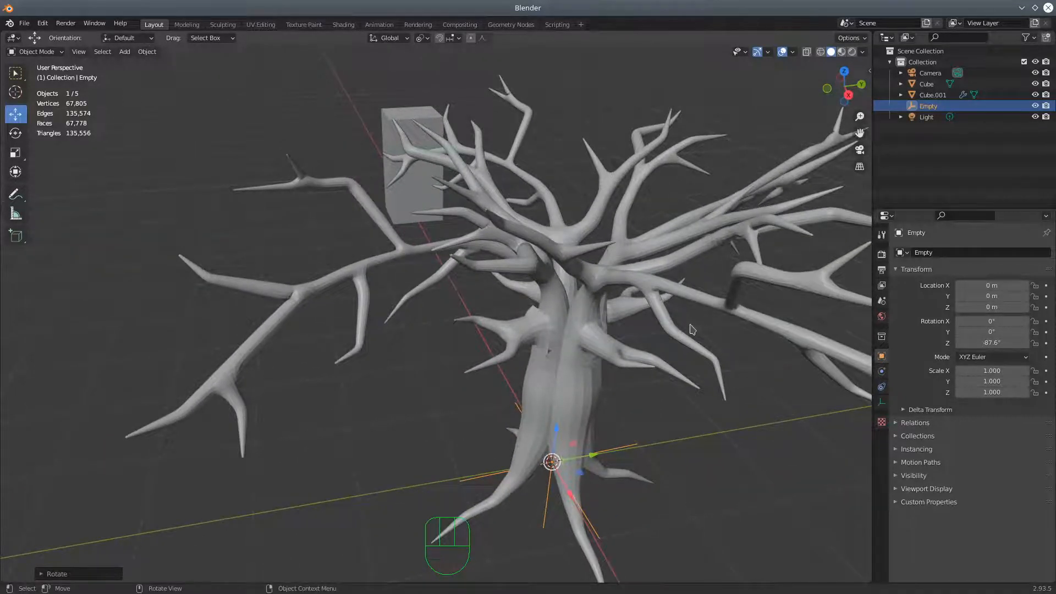
{"action": "scroll", "coordinate": [715, 352], "scroll_direction": "down", "scroll_amount": 2}
{"action": "middle_click_drag", "start_coordinate": [726, 365], "coordinate": [798, 308]}
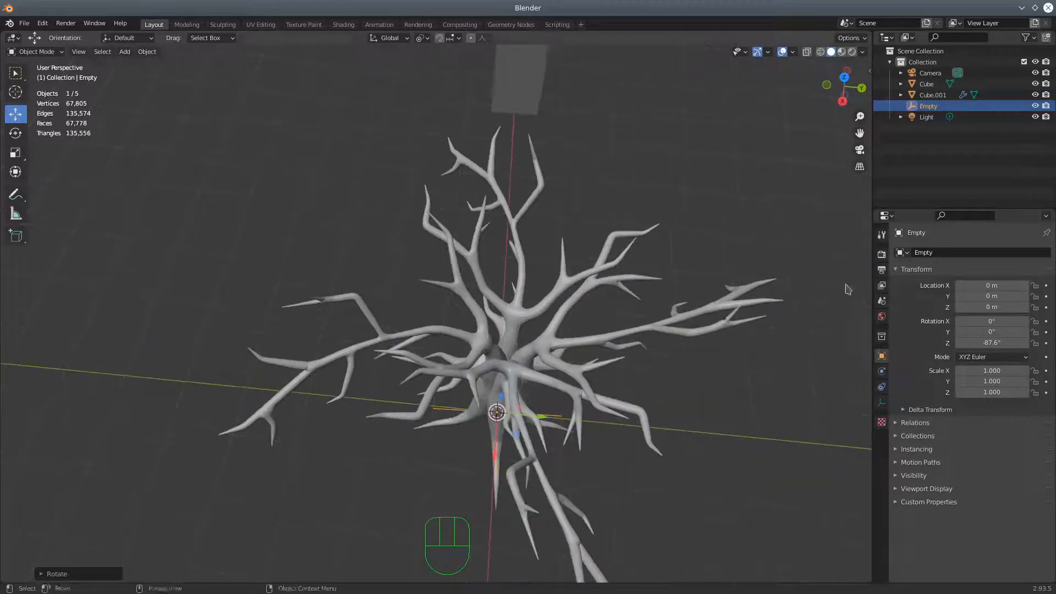
{"action": "middle_click_drag", "start_coordinate": [838, 262], "coordinate": [652, 218]}
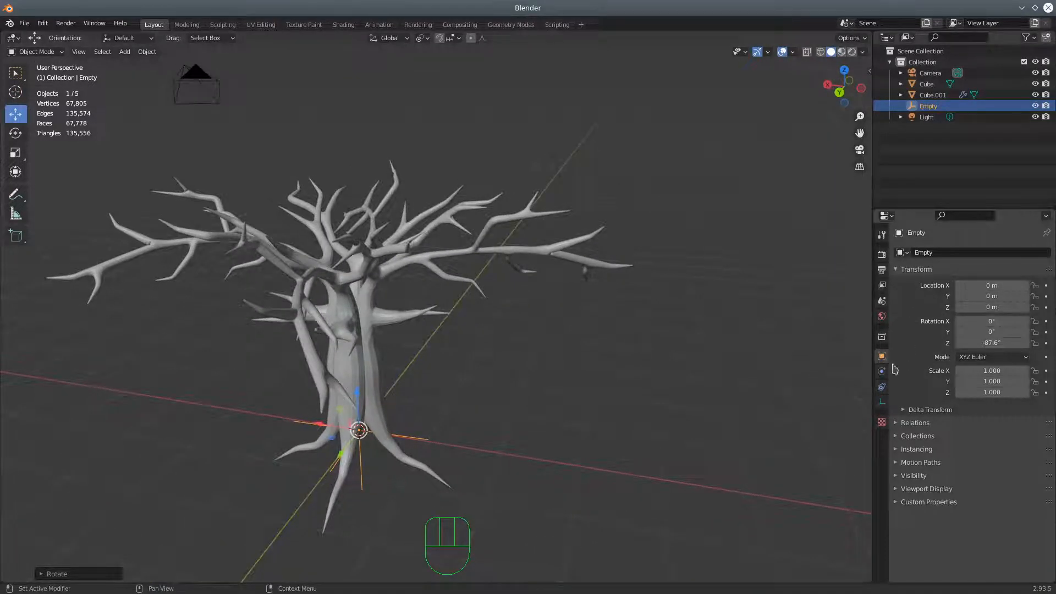
Select the tree object and reduce its Array count to 1
{"action": "left_click", "coordinate": [361, 357]}
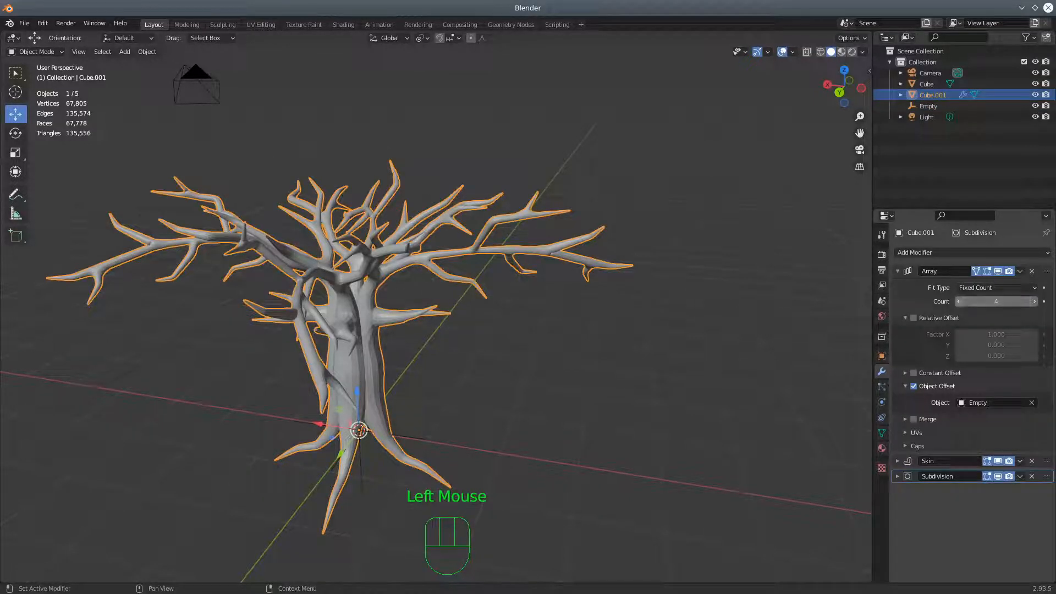
{"action": "left_click", "coordinate": [959, 301]}
{"action": "left_click", "coordinate": [959, 301]}
{"action": "left_click", "coordinate": [959, 302]}
{"action": "left_click", "coordinate": [958, 302]}
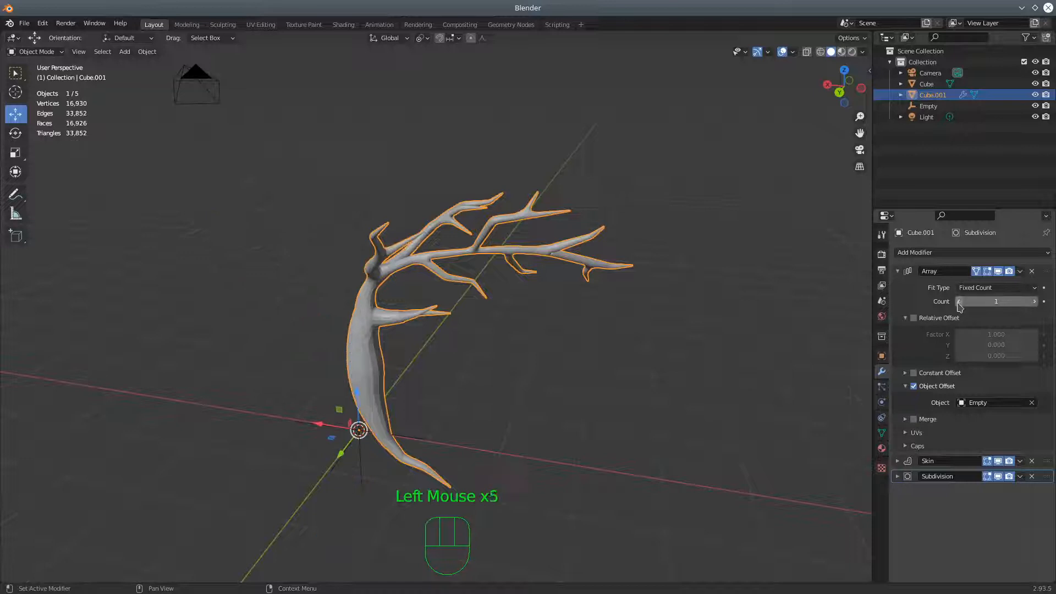
Change to wireframe display and enter Edit Mode on the tree with X-ray enabled
{"action": "left_click", "coordinate": [821, 52]}
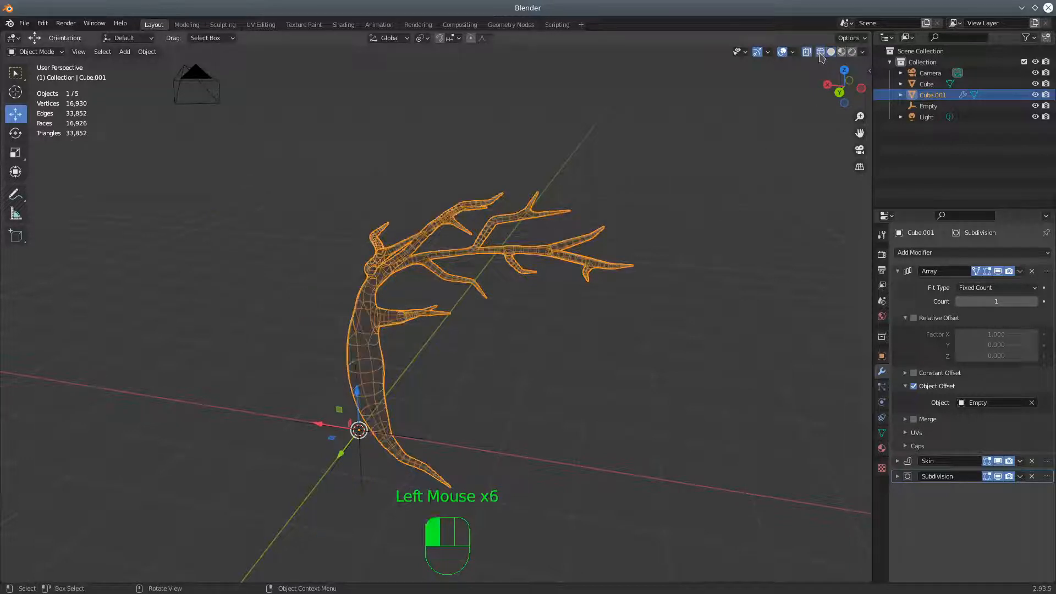
{"action": "left_click", "coordinate": [807, 53]}
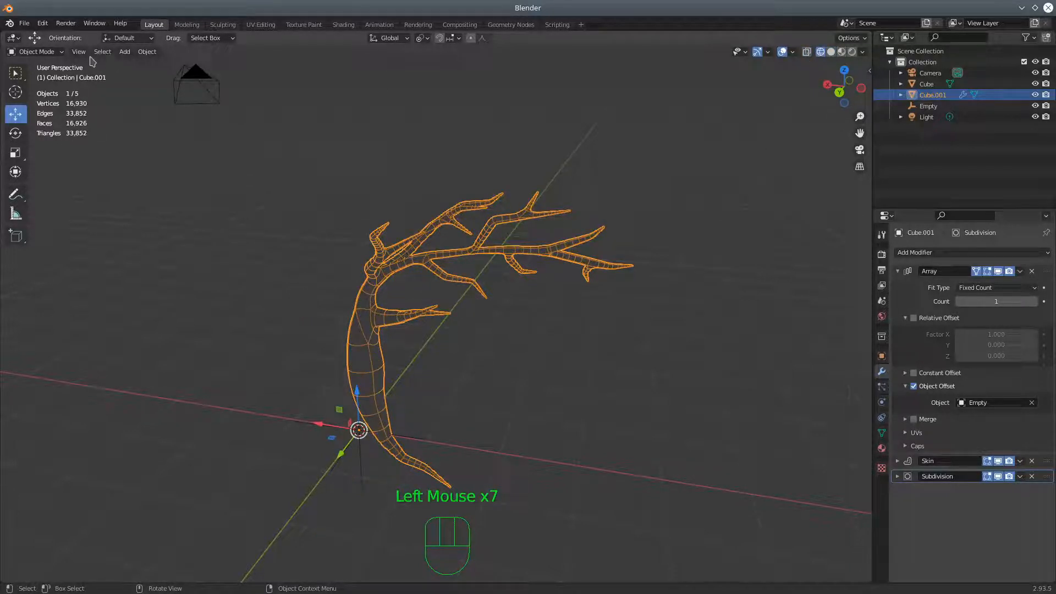
{"action": "left_click", "coordinate": [49, 52]}
{"action": "left_click", "coordinate": [37, 76]}
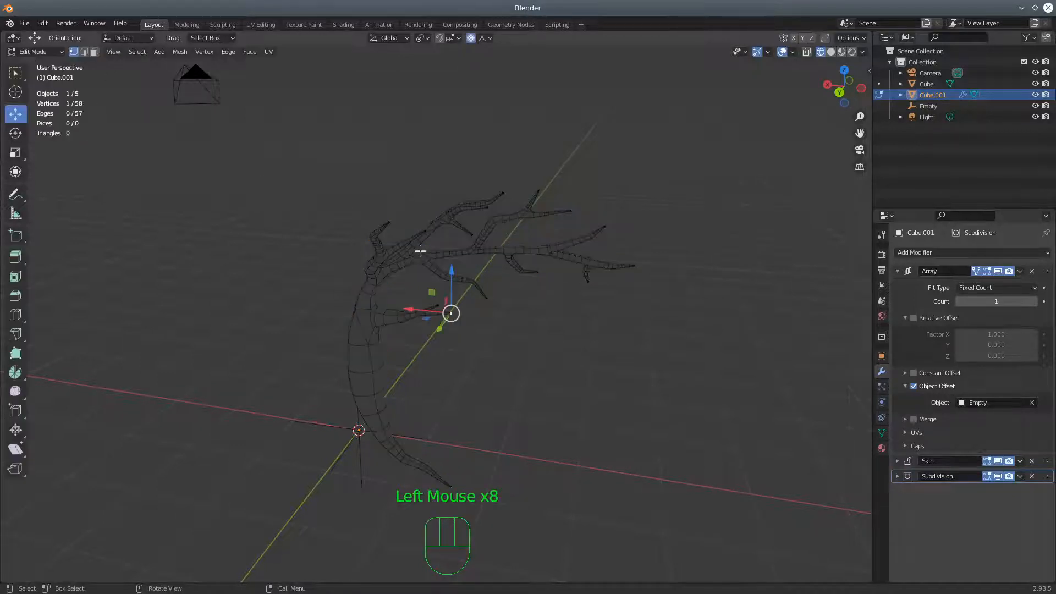
{"action": "left_click", "coordinate": [807, 53]}
Select the vertices of the long main branch and its twigs with Circle Select, adding the missed inner vertices
{"action": "middle_click_drag", "start_coordinate": [586, 321], "coordinate": [445, 396]}
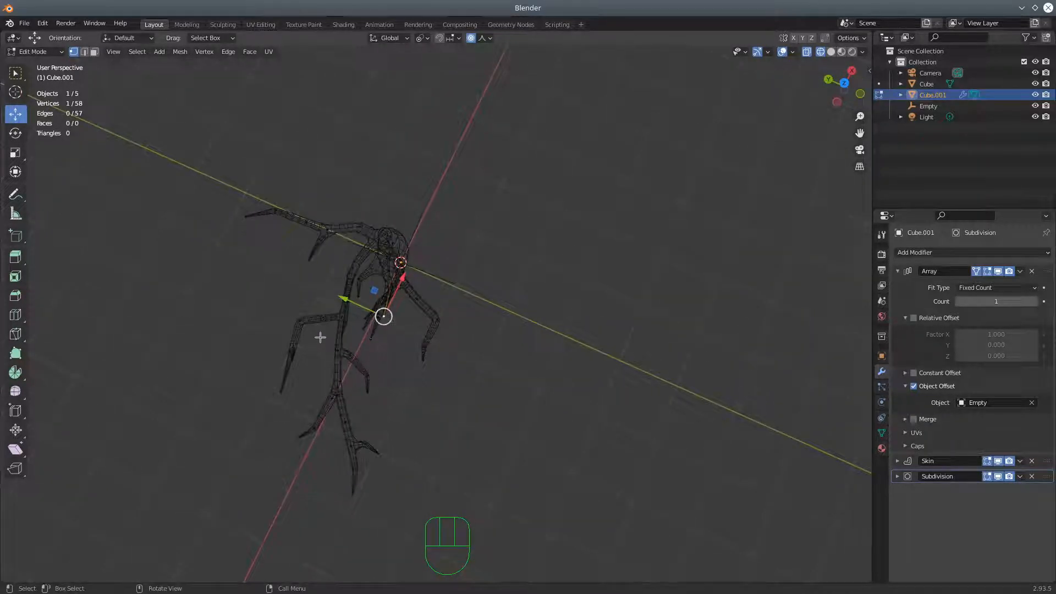
{"action": "key", "text": "c"}
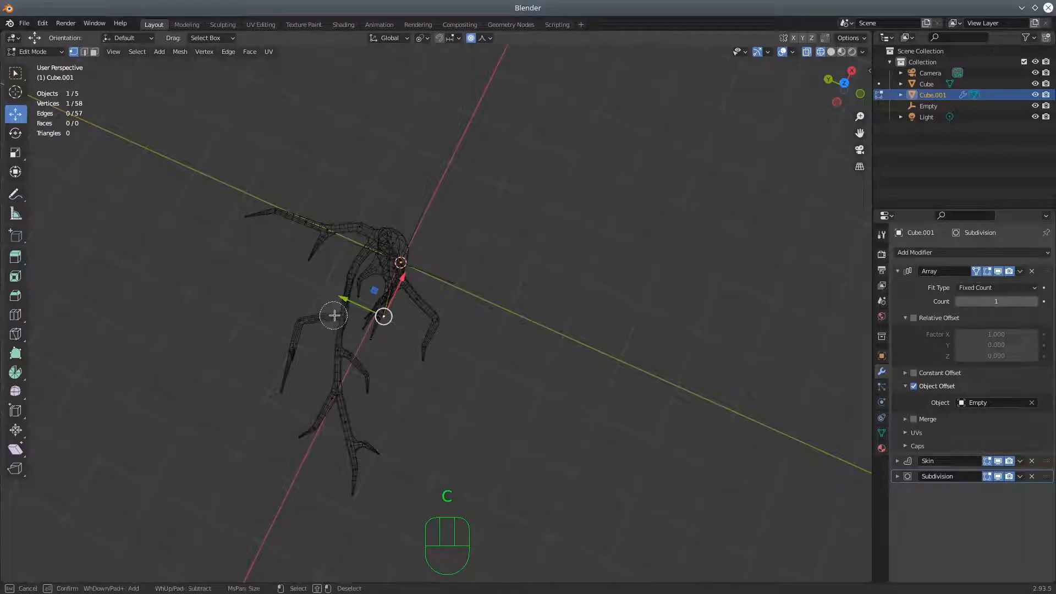
{"action": "left_click_drag", "start_coordinate": [340, 350], "coordinate": [350, 442]}
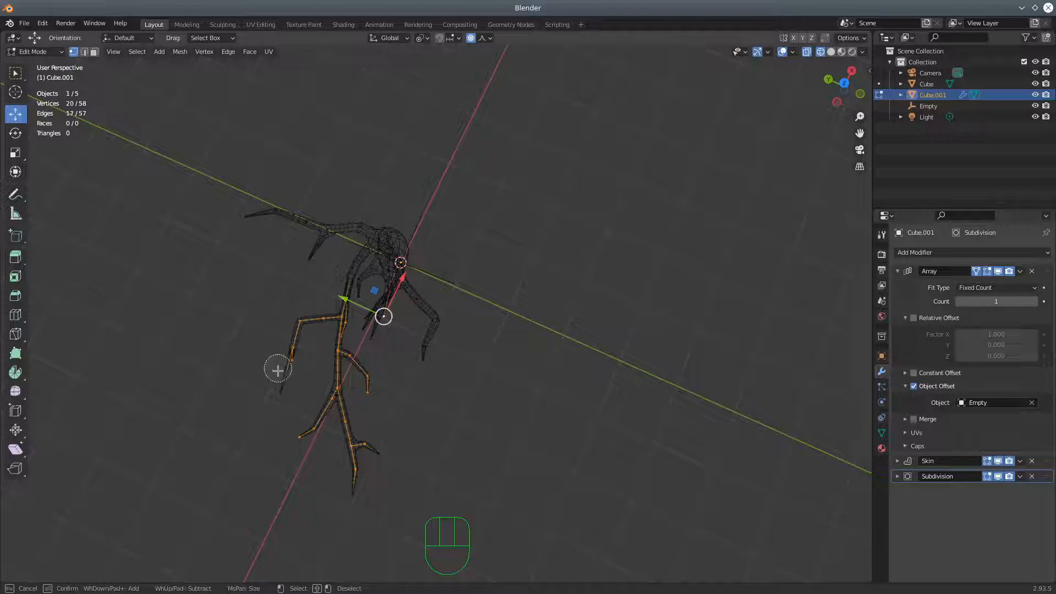
{"action": "key", "text": "Escape"}
{"action": "mouse_move", "coordinate": [500, 382]}
{"action": "middle_mouse_down"}
{"action": "mouse_move", "coordinate": [525, 361]}
{"action": "mouse_move", "coordinate": [569, 352]}
{"action": "mouse_move", "coordinate": [705, 377]}
{"action": "mouse_move", "coordinate": [721, 348]}
{"action": "mouse_move", "coordinate": [704, 334]}
{"action": "mouse_move", "coordinate": [590, 318]}
{"action": "middle_mouse_up"}
{"action": "left_click", "coordinate": [506, 302], "text": "shift"}
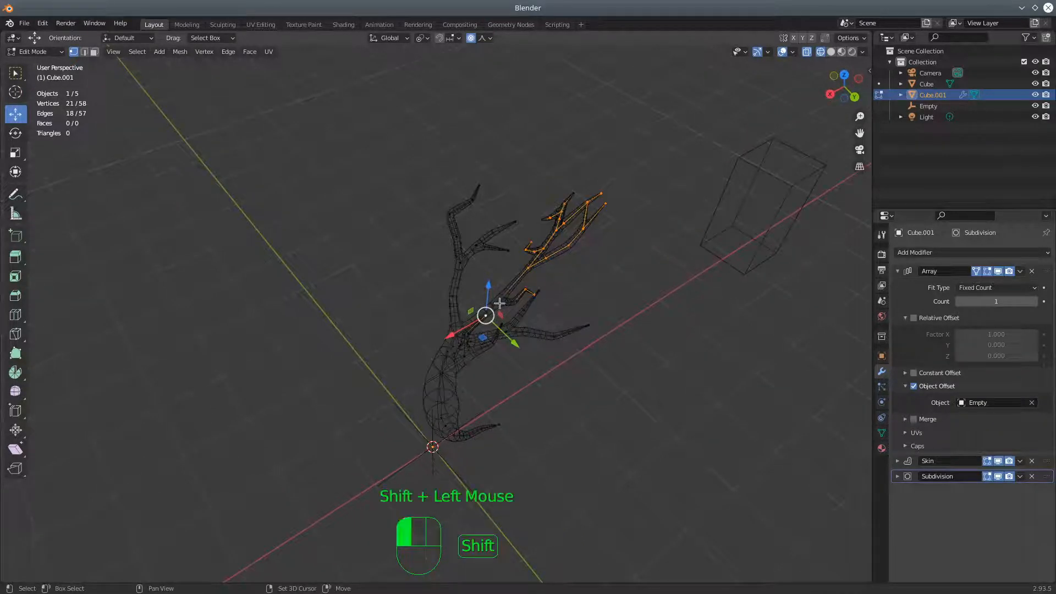
{"action": "mouse_move", "coordinate": [610, 328]}
{"action": "middle_mouse_down"}
{"action": "mouse_move", "coordinate": [637, 322]}
{"action": "mouse_move", "coordinate": [607, 297]}
{"action": "mouse_move", "coordinate": [593, 318]}
{"action": "middle_mouse_up"}
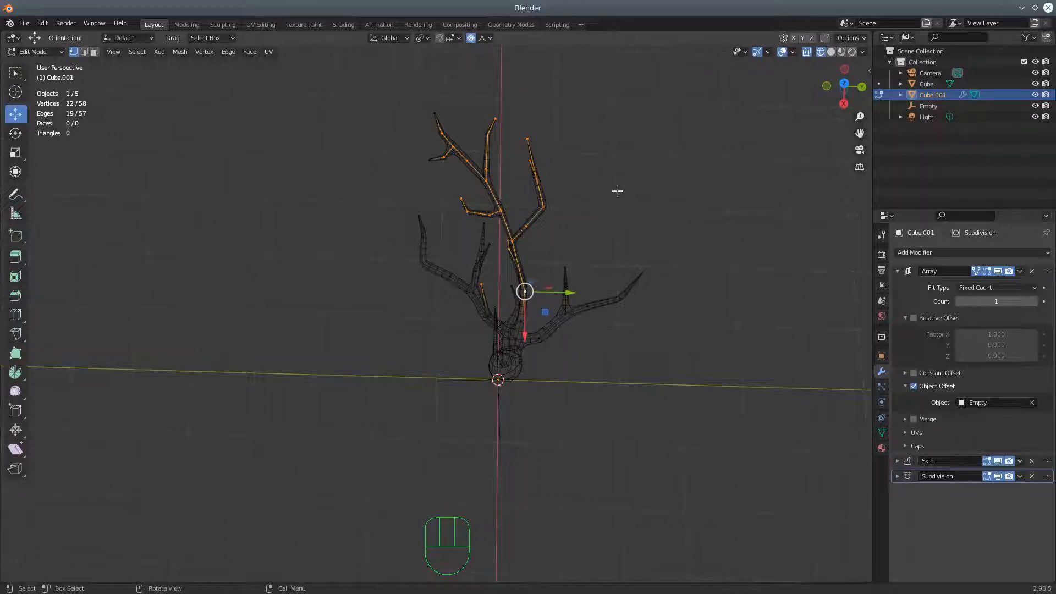
Rotate the selected long branch about the Z axis with proportional editing at size 1.00
{"action": "key", "text": "r"}
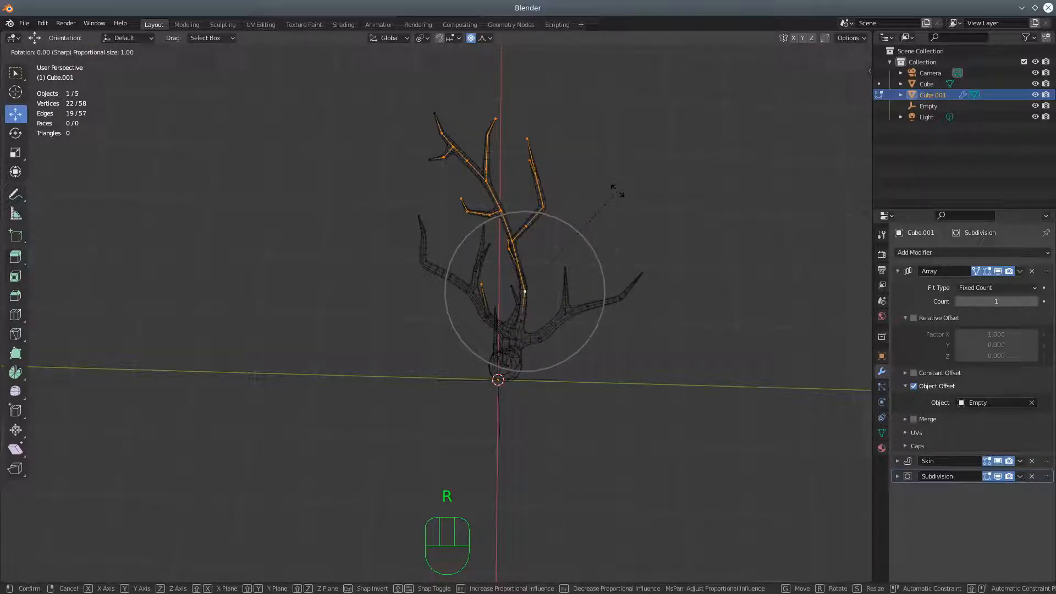
{"action": "key", "text": "z"}
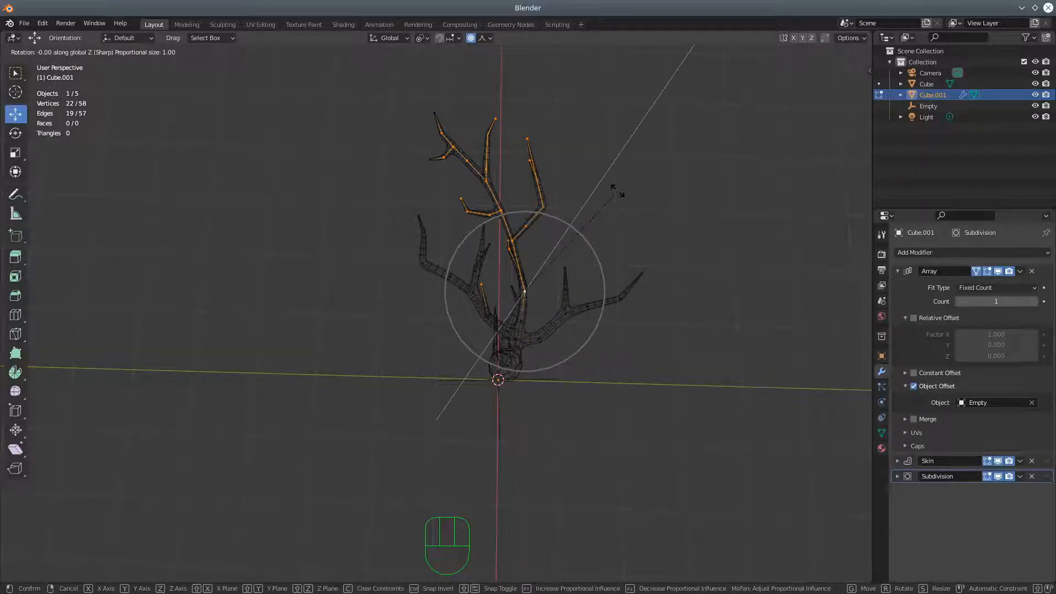
{"action": "left_click", "coordinate": [624, 240]}
Select the upright upper branch and its twigs with Circle Select and rotate them about the global X axis with proportional size 1.00
{"action": "middle_click_drag", "start_coordinate": [620, 311], "coordinate": [490, 209]}
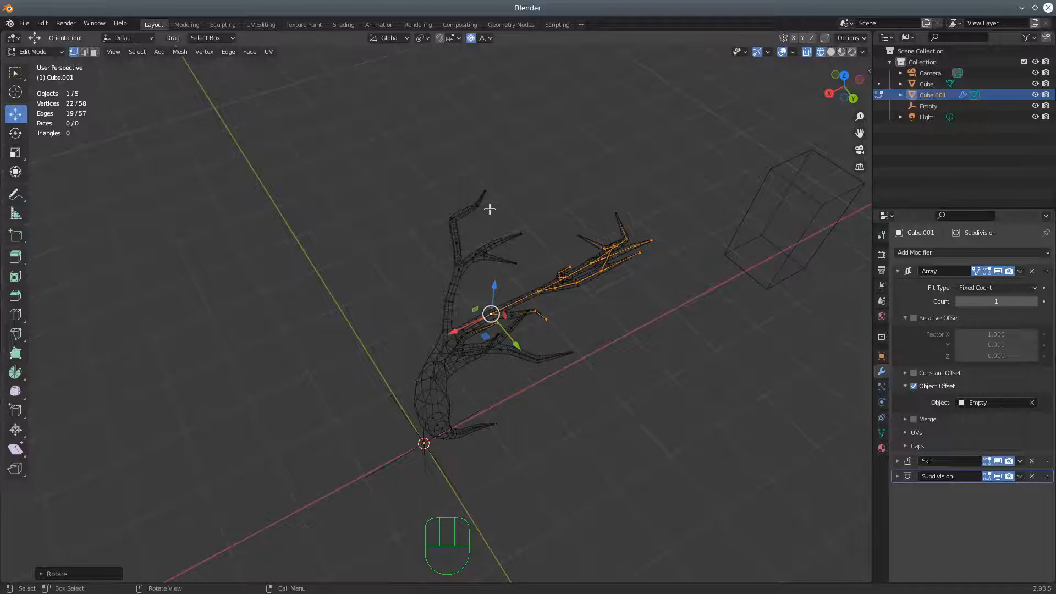
{"action": "mouse_move", "coordinate": [501, 248]}
{"action": "middle_mouse_down"}
{"action": "mouse_move", "coordinate": [417, 198]}
{"action": "mouse_move", "coordinate": [499, 232]}
{"action": "middle_mouse_up"}
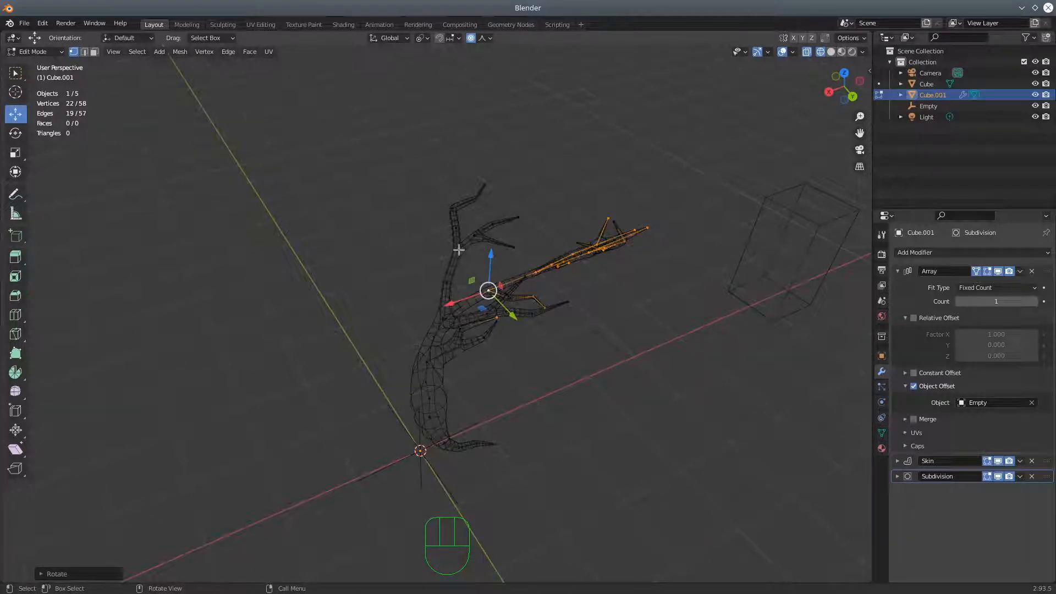
{"action": "left_click", "coordinate": [459, 250]}
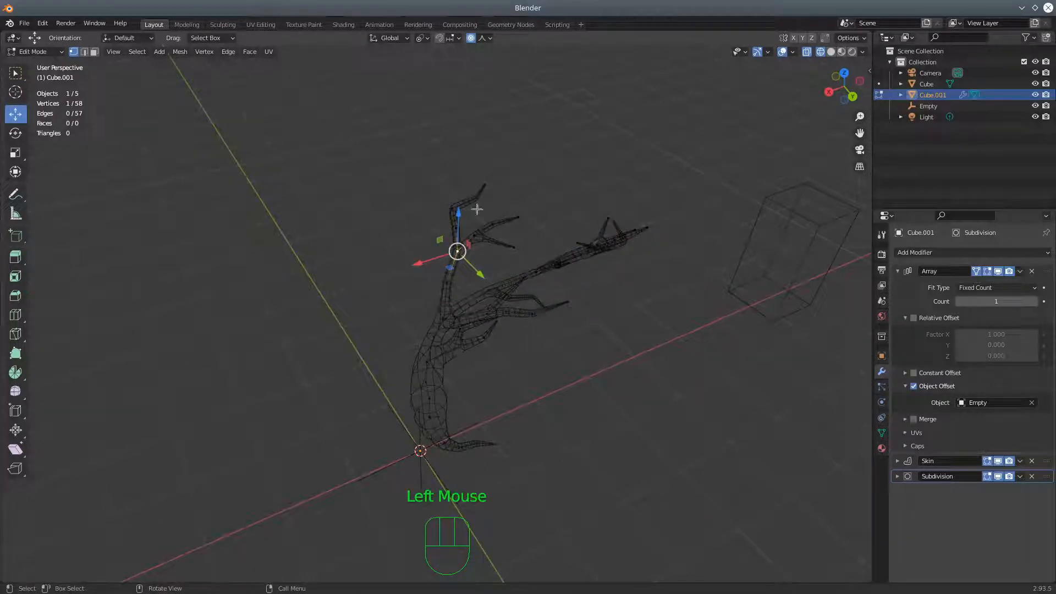
{"action": "key", "text": "c"}
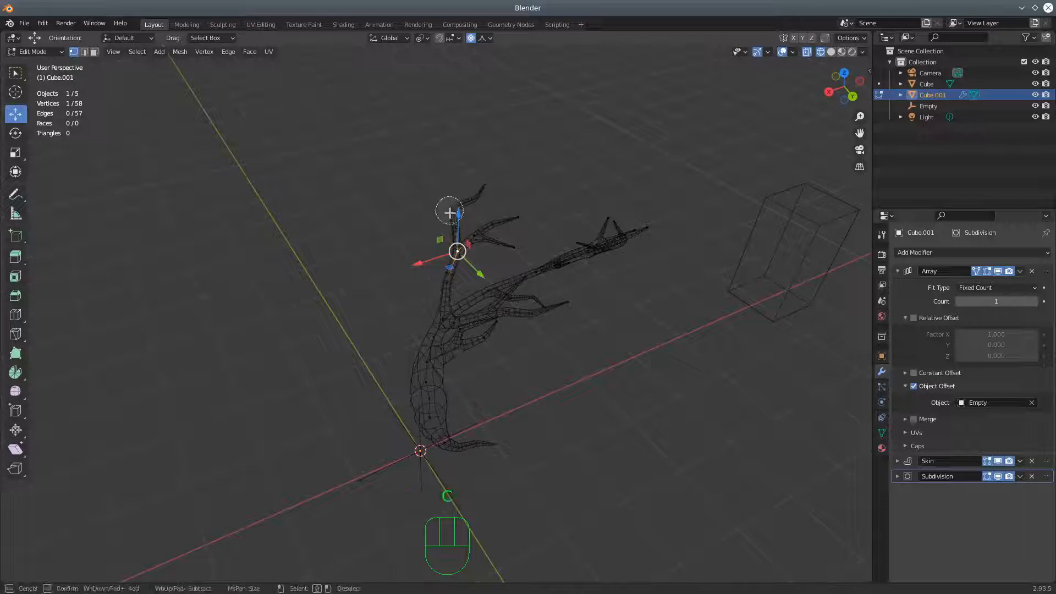
{"action": "right_click", "coordinate": [628, 340]}
{"action": "middle_click_drag", "start_coordinate": [626, 345], "coordinate": [697, 340]}
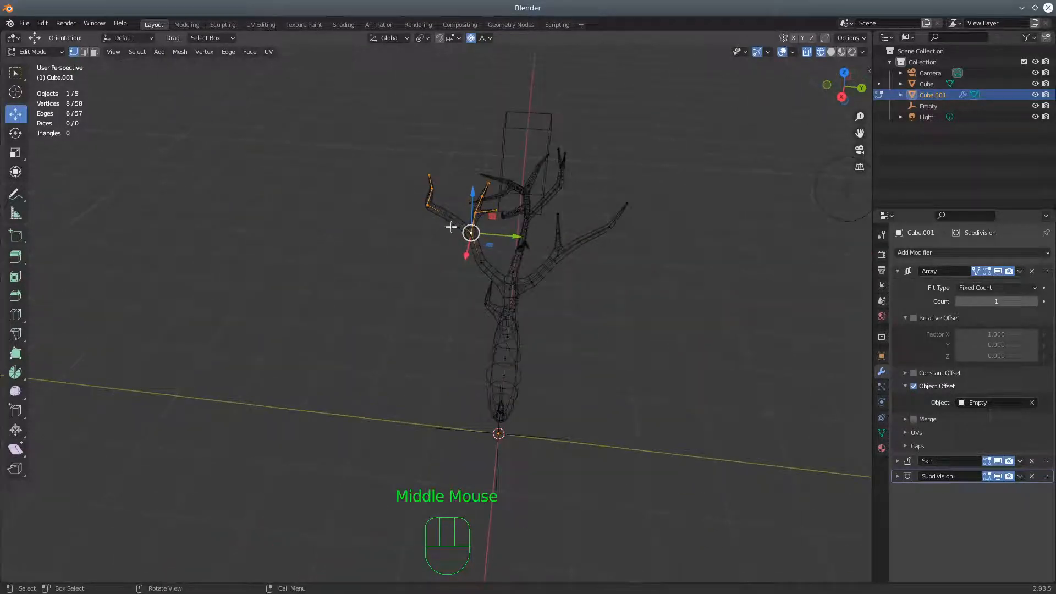
{"action": "key", "text": "c"}
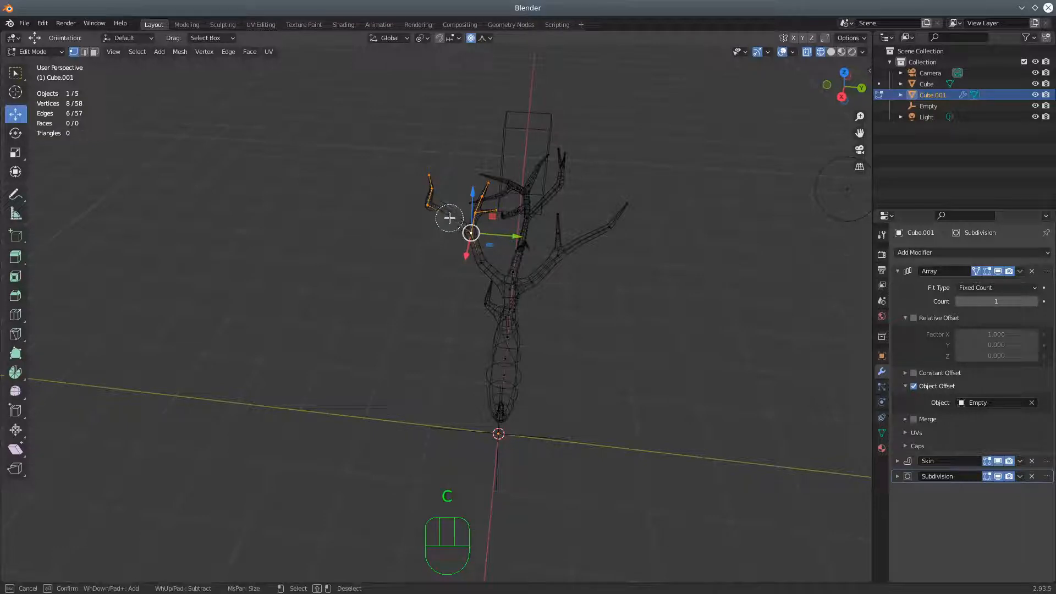
{"action": "right_click", "coordinate": [611, 258]}
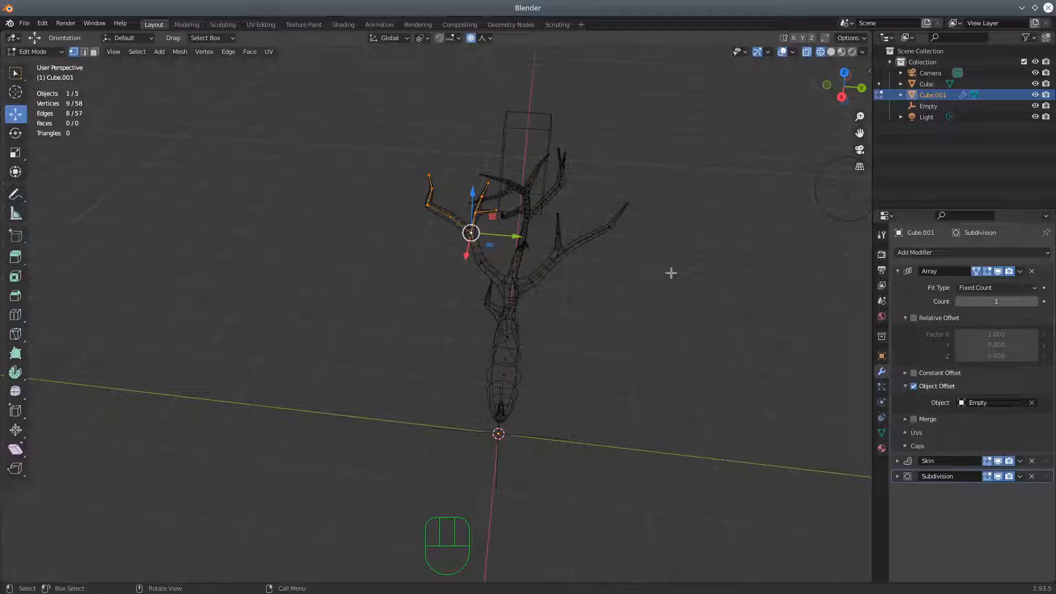
{"action": "key", "text": "r"}
{"action": "key", "text": "x"}
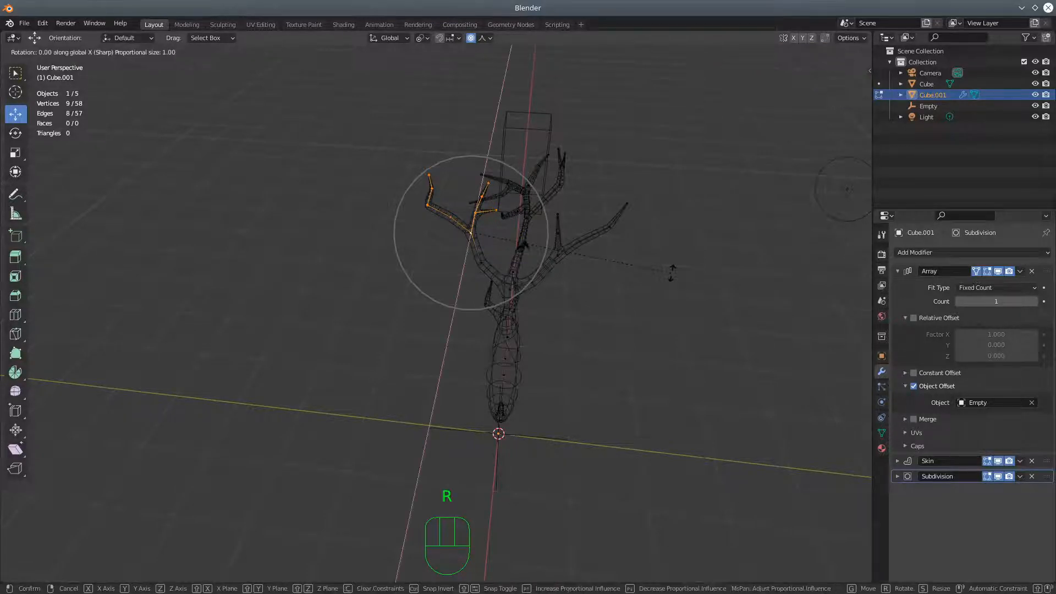
{"action": "left_click", "coordinate": [664, 354]}
Select the short forked branch opposite it with Circle Select and rotate it about the global Z axis with proportional editing
{"action": "middle_click_drag", "start_coordinate": [695, 337], "coordinate": [484, 378]}
{"action": "left_click", "coordinate": [309, 298]}
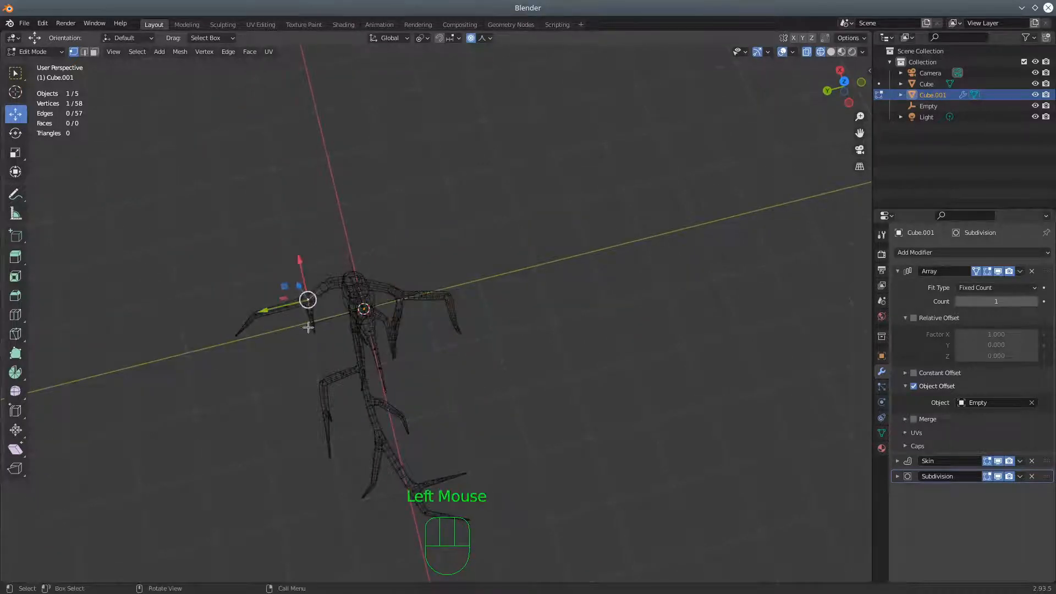
{"action": "key", "text": "c"}
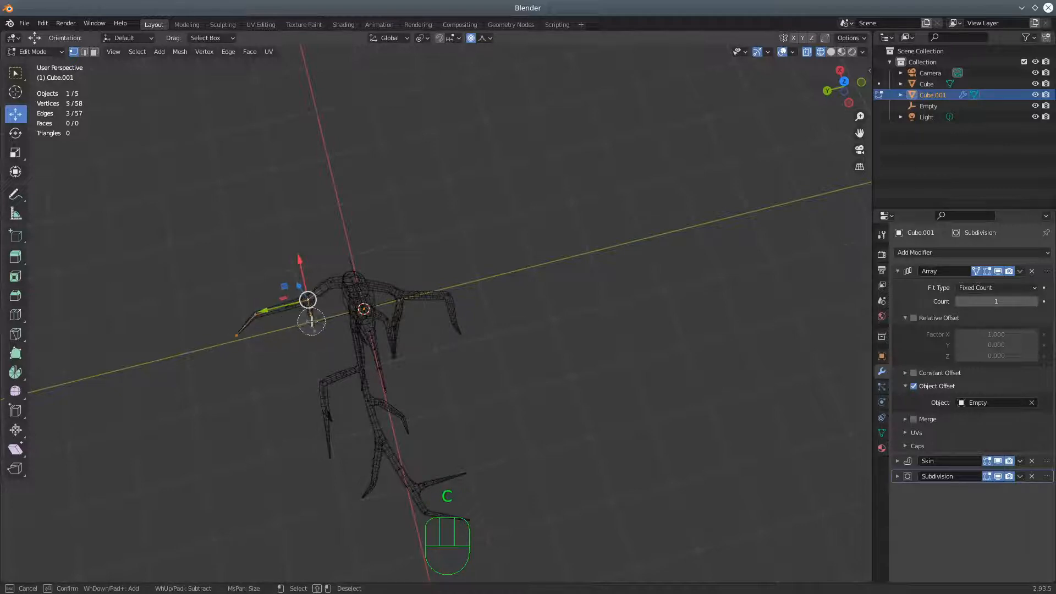
{"action": "left_click", "coordinate": [284, 310]}
{"action": "key", "text": "Escape"}
{"action": "middle_click_drag", "start_coordinate": [339, 338], "coordinate": [620, 370]}
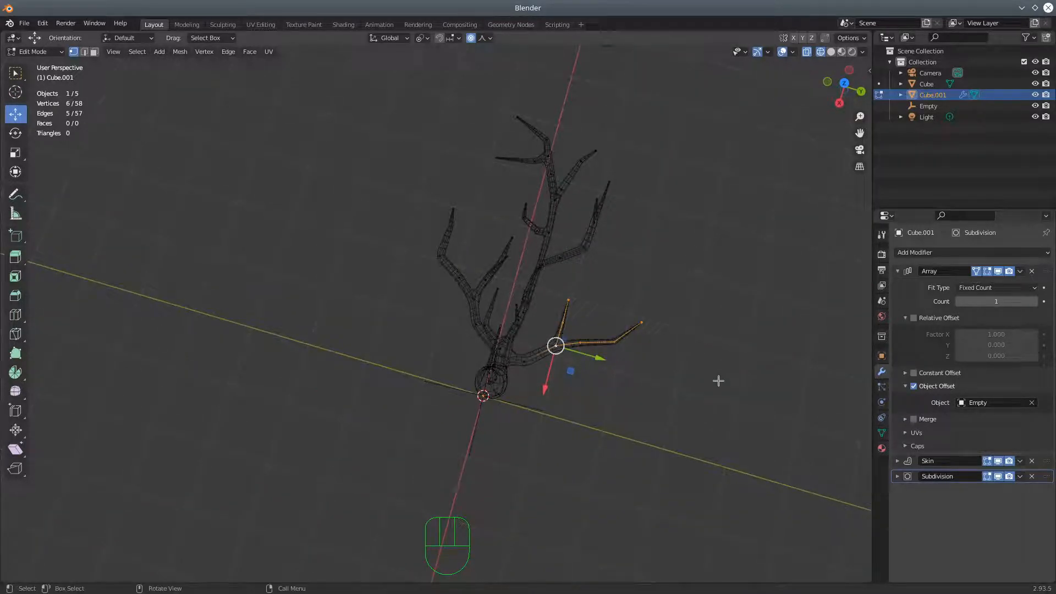
{"action": "key", "text": "r"}
{"action": "key", "text": "z"}
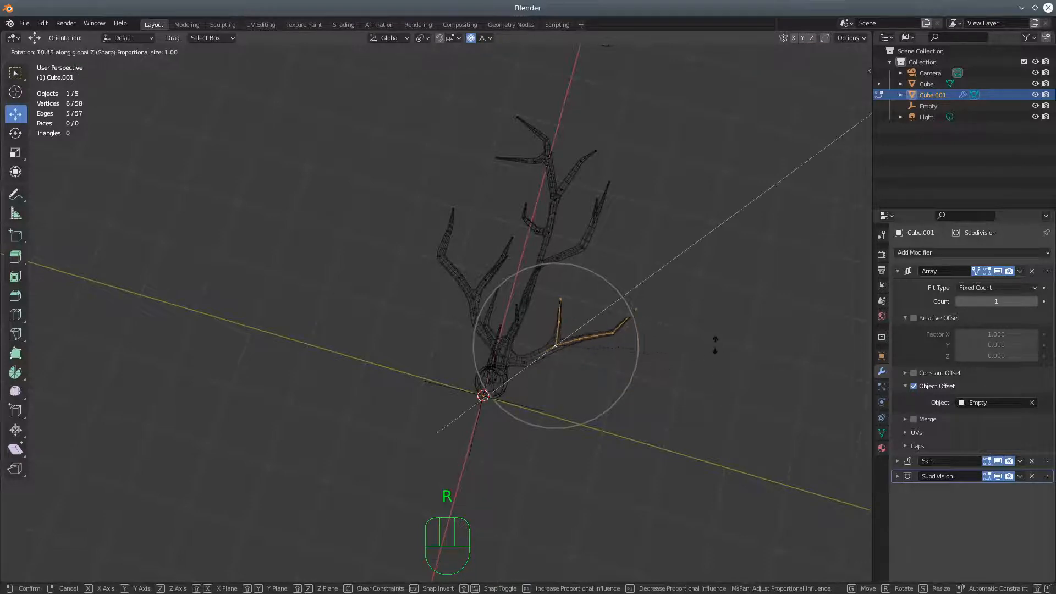
{"action": "left_click", "coordinate": [708, 328]}
Shrink the skin radius at two fork vertices along the long branch, scaling the outer one to about 0.77
{"action": "middle_click_drag", "start_coordinate": [705, 330], "coordinate": [596, 318]}
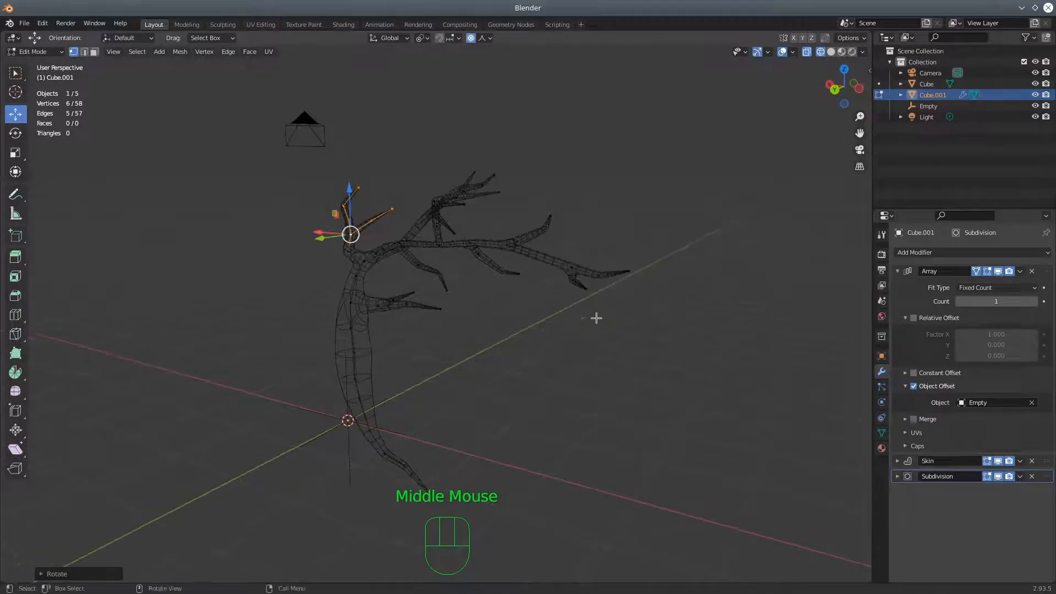
{"action": "left_click", "coordinate": [507, 247]}
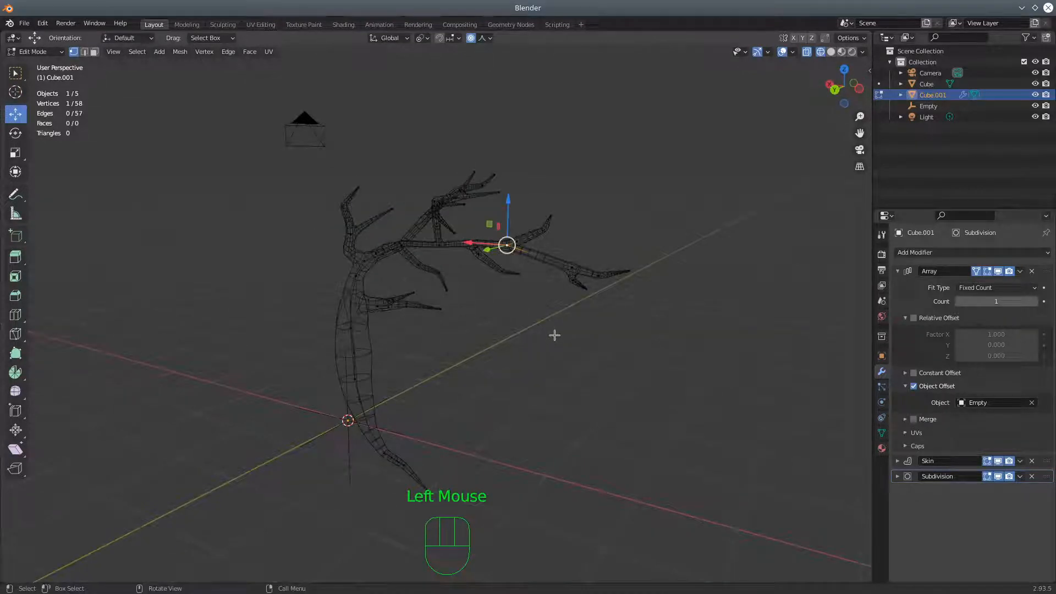
{"action": "key", "text": "ctrl+a"}
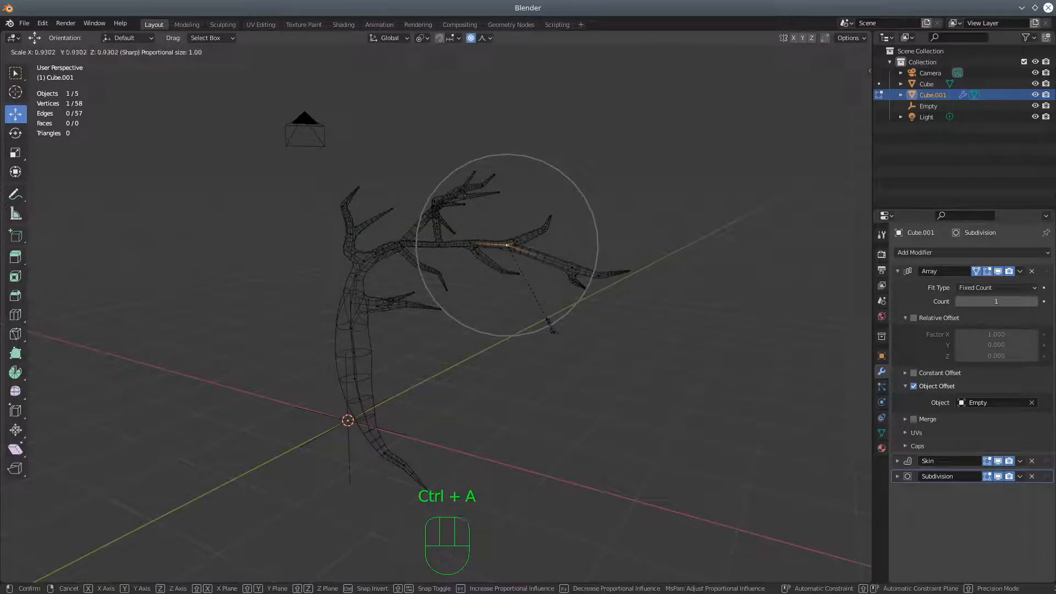
{"action": "left_click", "coordinate": [549, 317]}
{"action": "left_click", "coordinate": [574, 268]}
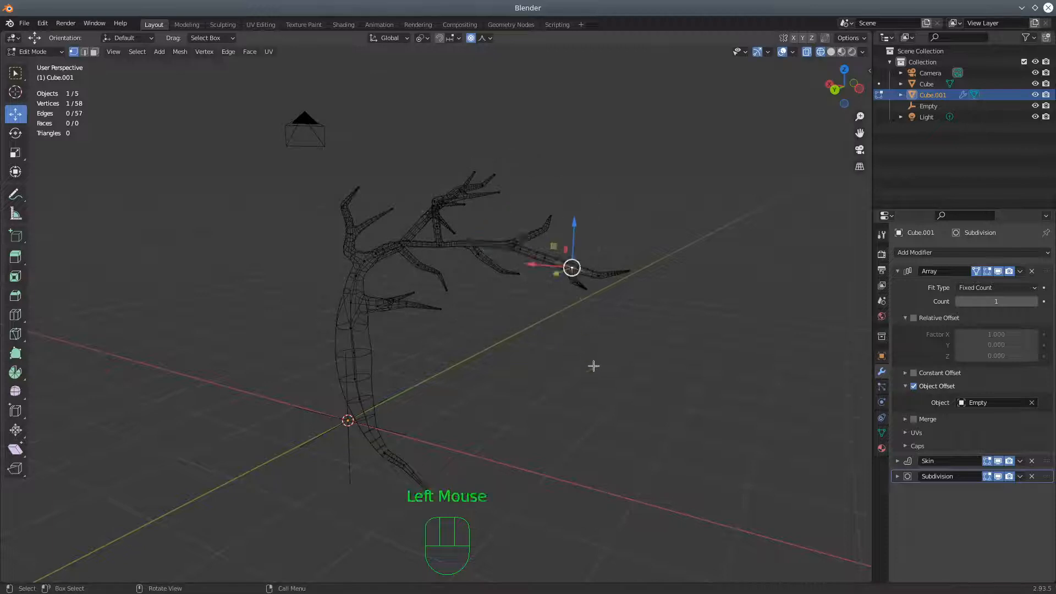
{"action": "key", "text": "ctrl+a"}
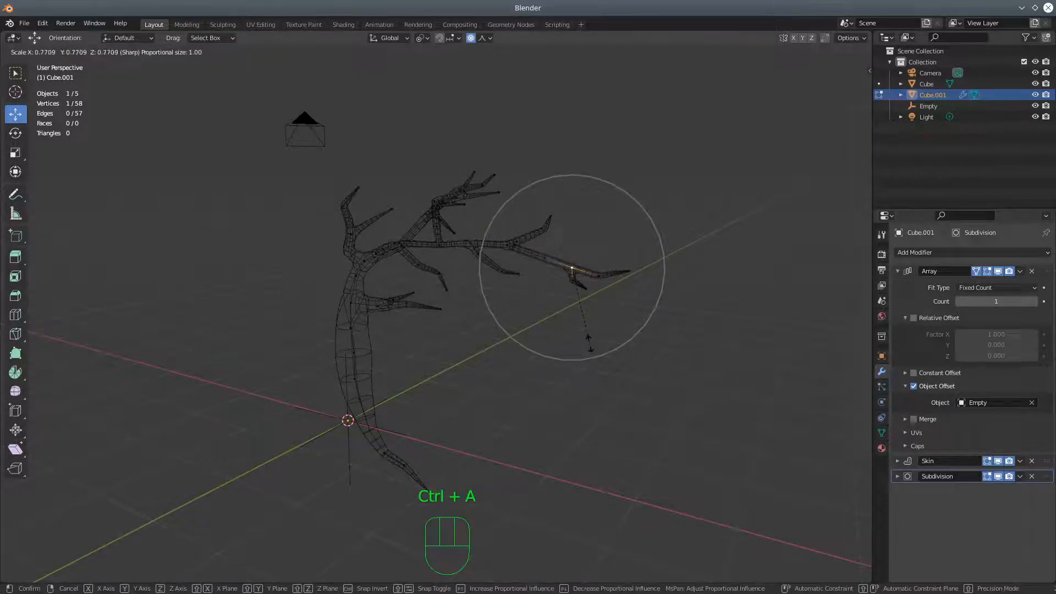
{"action": "left_click", "coordinate": [589, 343]}
Shrink the skin radius at the fork vertex of the lowest small branch on the trunk
{"action": "middle_click_drag", "start_coordinate": [473, 372], "coordinate": [526, 403]}
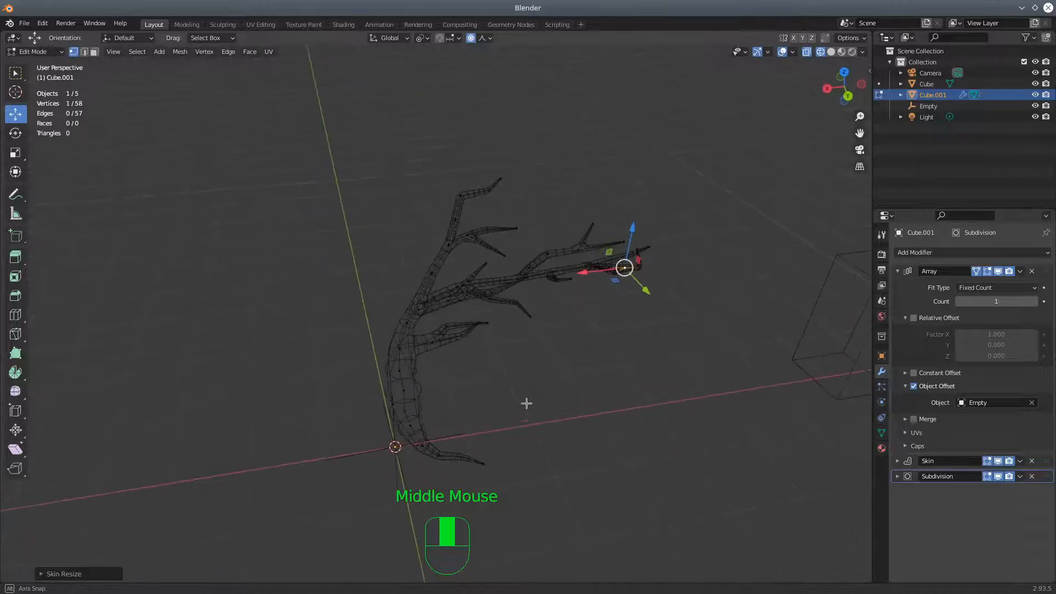
{"action": "left_click", "coordinate": [432, 342]}
{"action": "key", "text": "ctrl"}
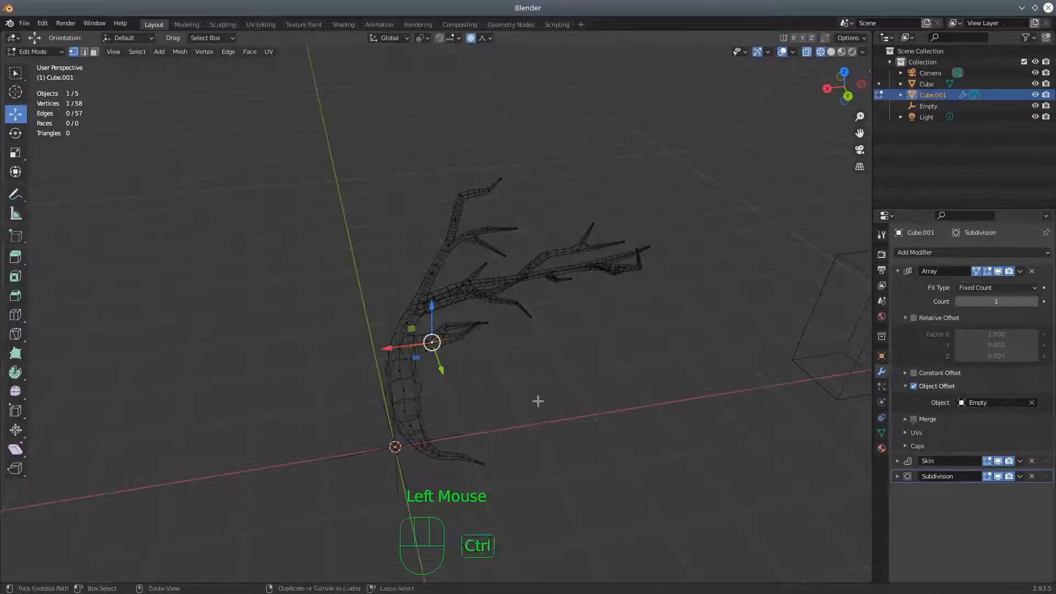
{"action": "key", "text": "ctrl+a"}
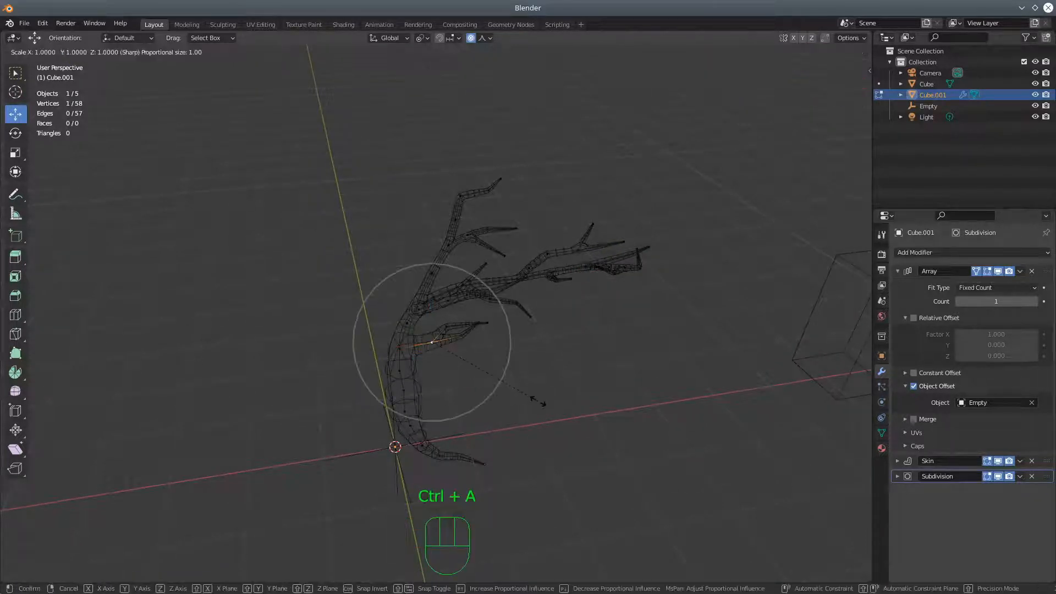
{"action": "left_click", "coordinate": [515, 379]}
Raise the Array modifier's count to 3 to bring back the radial copies of the tree section
{"action": "middle_click_drag", "start_coordinate": [516, 379], "coordinate": [335, 357]}
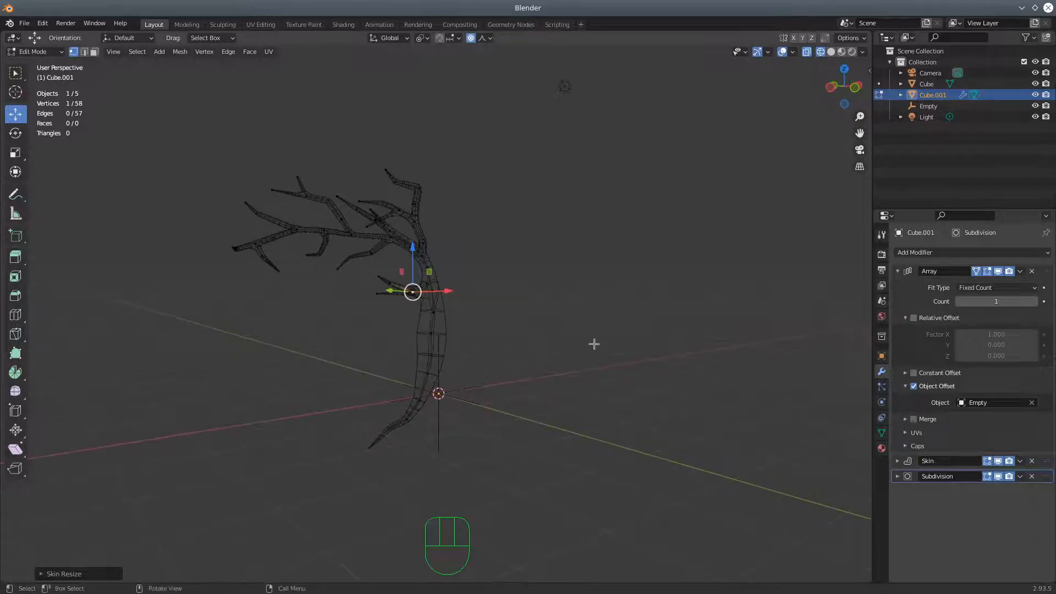
{"action": "left_click", "coordinate": [1035, 302]}
{"action": "left_click", "coordinate": [1035, 302]}
{"action": "left_click", "coordinate": [1035, 302]}
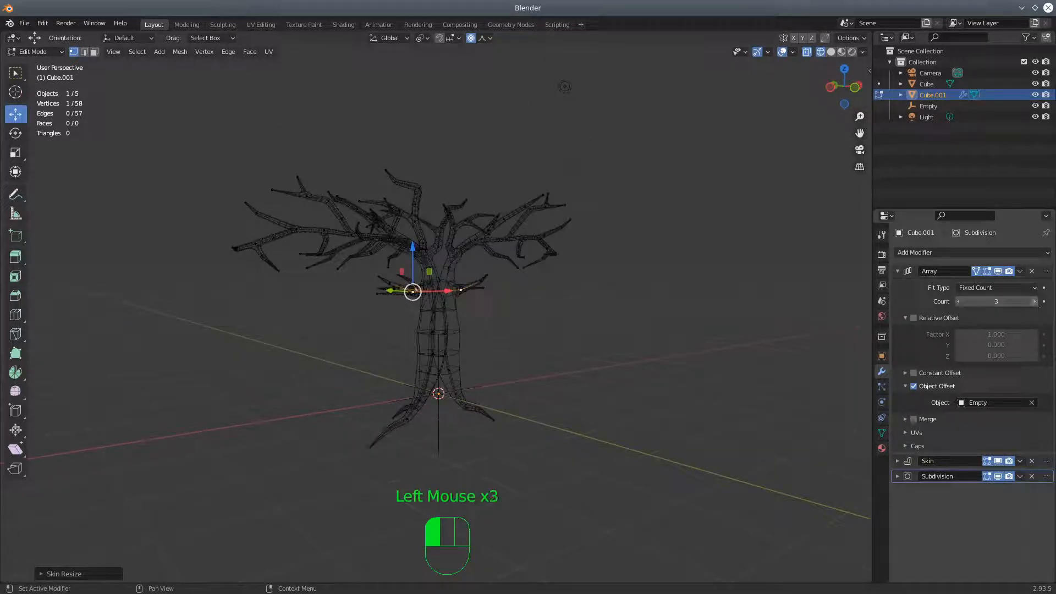
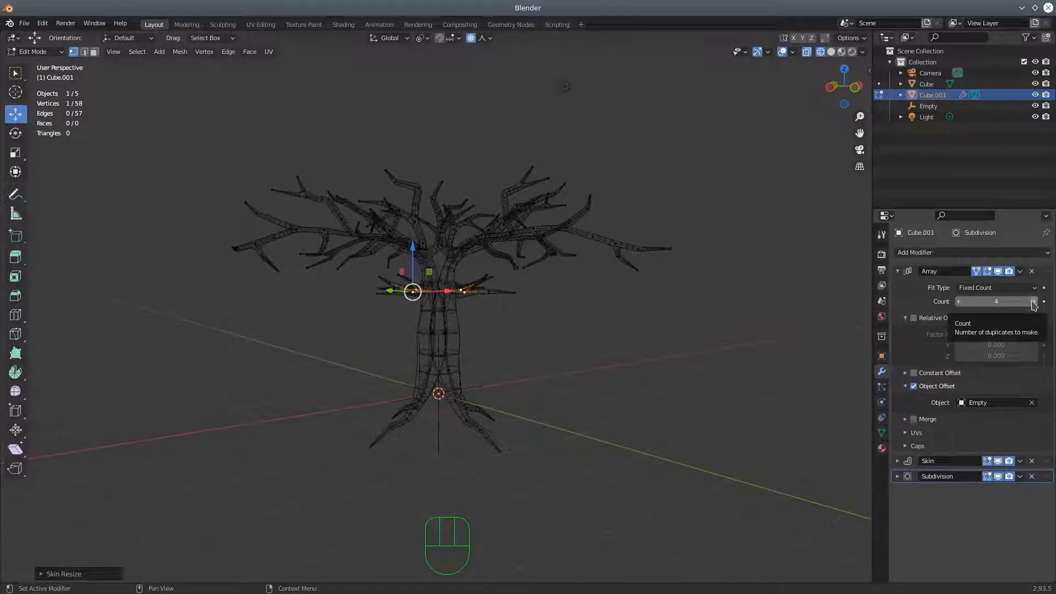
Check the full tree in solid shading and reduce the Array modifier's count to 1
{"action": "middle_click_drag", "start_coordinate": [712, 330], "coordinate": [849, 114]}
{"action": "left_click", "coordinate": [831, 52]}
{"action": "mouse_move", "coordinate": [734, 265]}
{"action": "middle_mouse_down"}
{"action": "mouse_move", "coordinate": [614, 232]}
{"action": "mouse_move", "coordinate": [602, 313]}
{"action": "mouse_move", "coordinate": [601, 276]}
{"action": "mouse_move", "coordinate": [608, 259]}
{"action": "mouse_move", "coordinate": [622, 263]}
{"action": "mouse_move", "coordinate": [524, 212]}
{"action": "mouse_move", "coordinate": [536, 216]}
{"action": "mouse_move", "coordinate": [504, 305]}
{"action": "mouse_move", "coordinate": [519, 269]}
{"action": "mouse_move", "coordinate": [474, 286]}
{"action": "mouse_move", "coordinate": [499, 309]}
{"action": "mouse_move", "coordinate": [561, 262]}
{"action": "middle_mouse_up"}
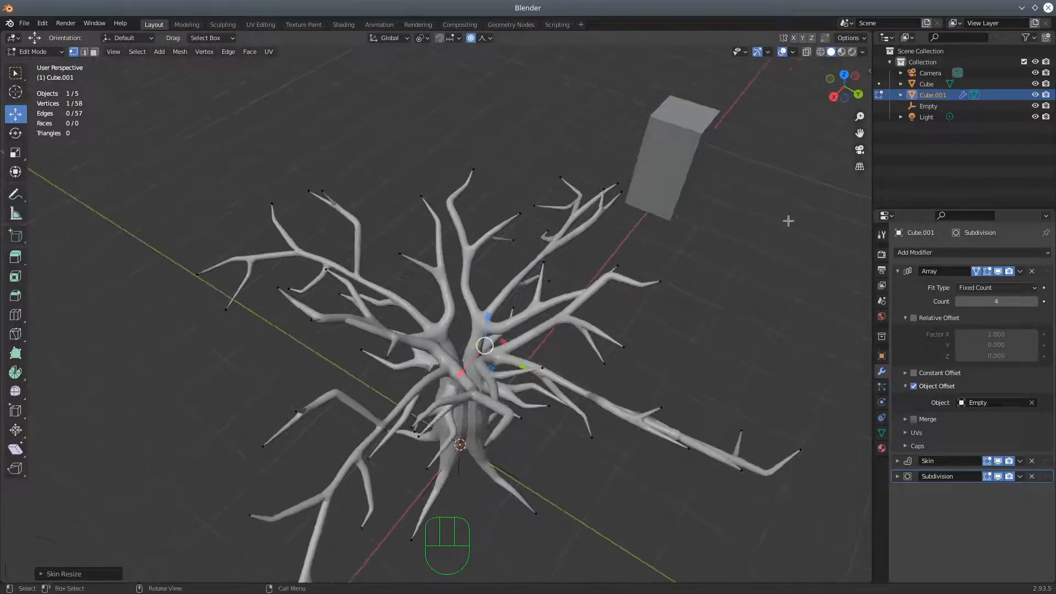
{"action": "left_click", "coordinate": [960, 301]}
{"action": "left_click", "coordinate": [960, 301]}
{"action": "left_click", "coordinate": [960, 302]}
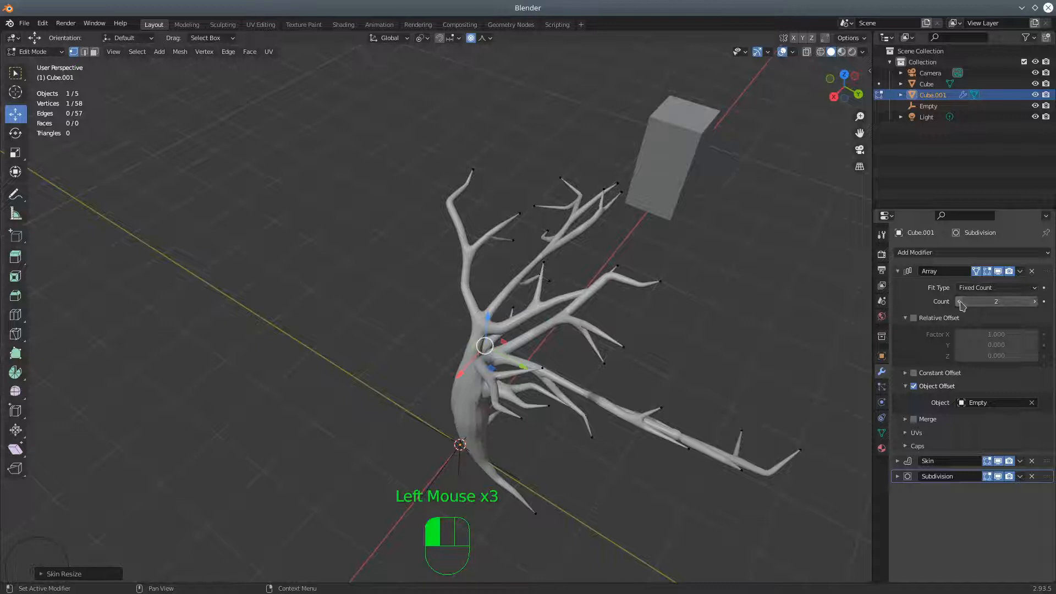
Switch to wireframe with X-ray and select the forked branch on the negative Y side, including its base vertex, with Circle Select
{"action": "middle_click_drag", "start_coordinate": [655, 319], "coordinate": [699, 294]}
{"action": "left_click", "coordinate": [820, 51]}
{"action": "left_click", "coordinate": [806, 51], "text": "ctrl"}
{"action": "left_click", "coordinate": [807, 52], "text": "ctrl"}
{"action": "middle_click_drag", "start_coordinate": [636, 240], "coordinate": [551, 220]}
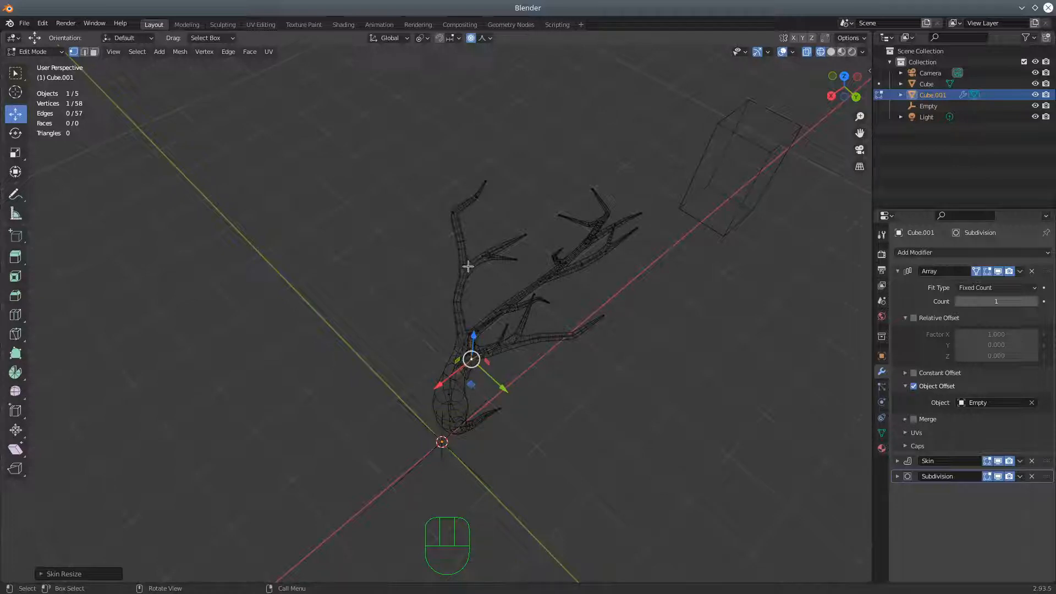
{"action": "left_click", "coordinate": [462, 339]}
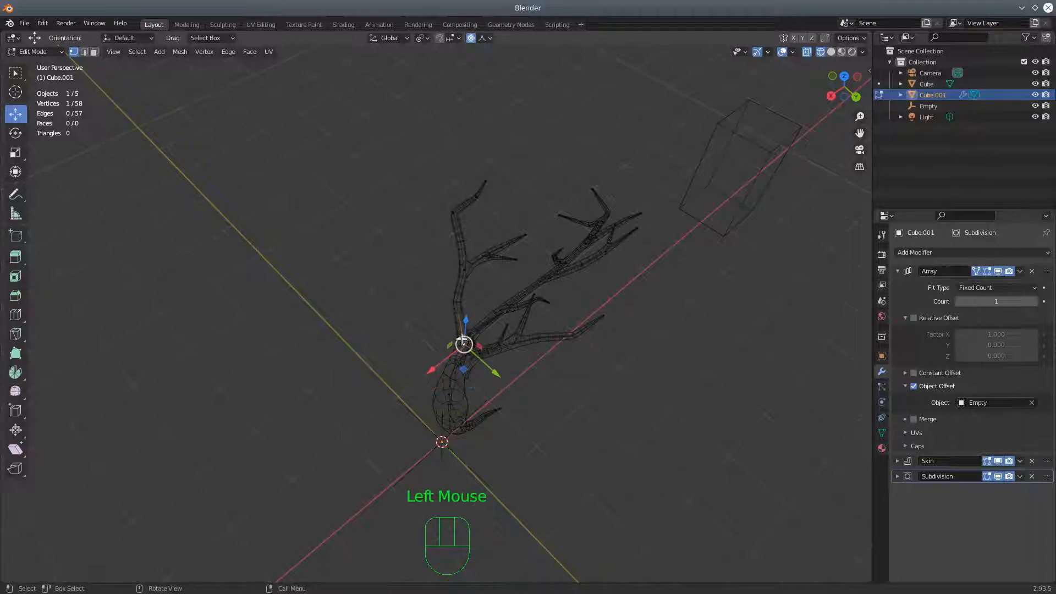
{"action": "key", "text": "c"}
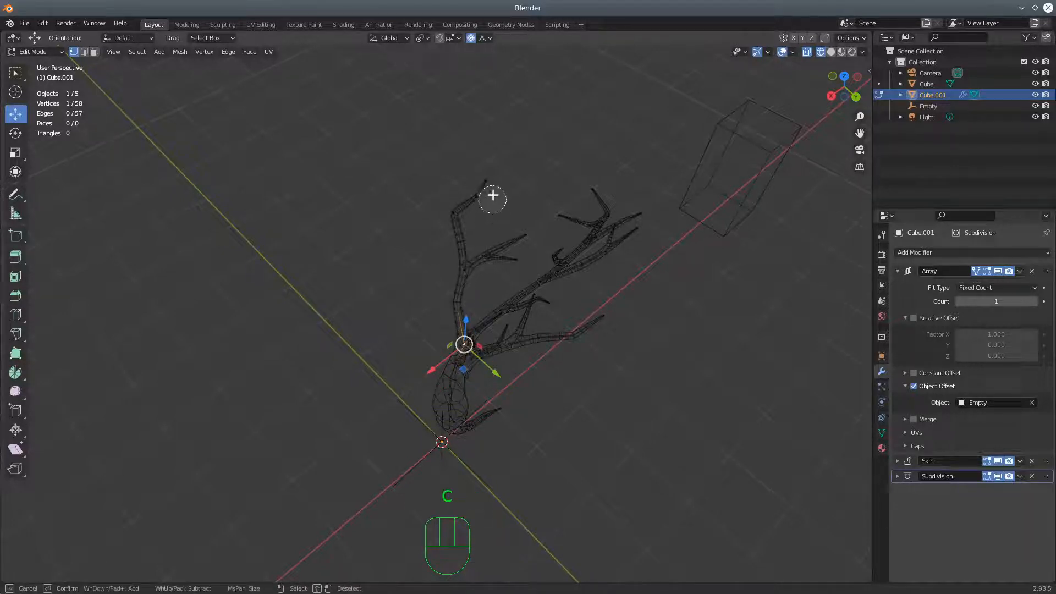
{"action": "mouse_move", "coordinate": [492, 188]}
{"action": "left_mouse_down"}
{"action": "mouse_move", "coordinate": [464, 217]}
{"action": "mouse_move", "coordinate": [462, 259]}
{"action": "mouse_move", "coordinate": [519, 242]}
{"action": "mouse_move", "coordinate": [456, 296]}
{"action": "left_mouse_up"}
{"action": "right_click", "coordinate": [420, 246]}
{"action": "middle_click_drag", "start_coordinate": [639, 283], "coordinate": [702, 270]}
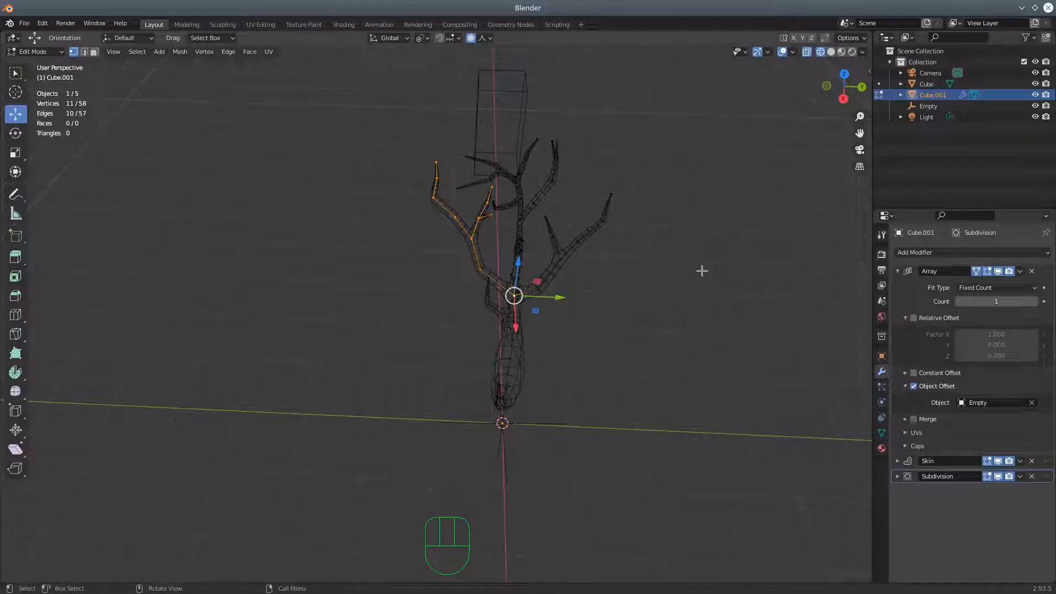
{"action": "key", "text": "r"}
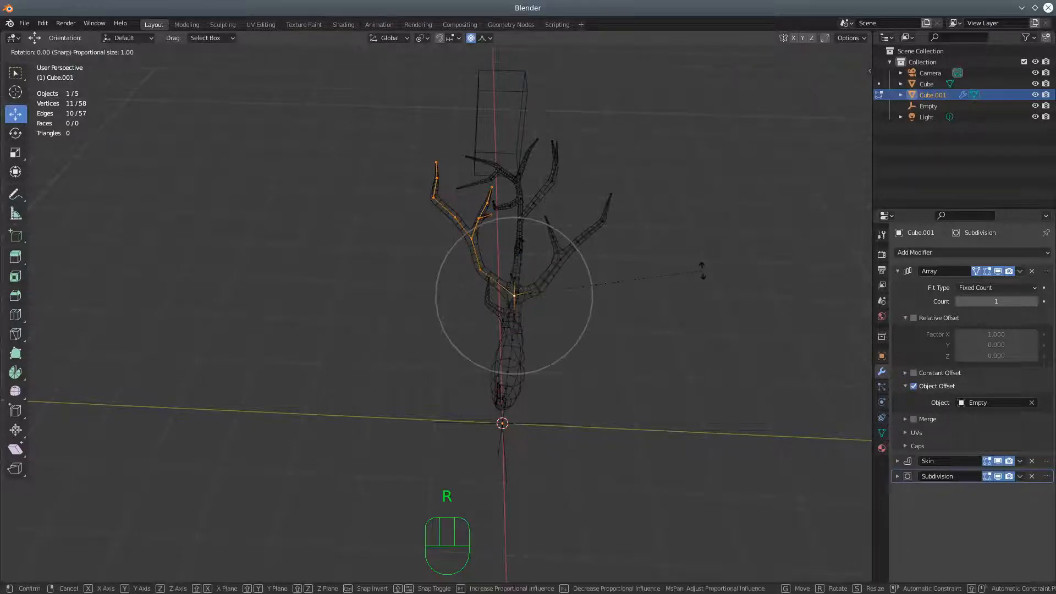
{"action": "key", "text": "z"}
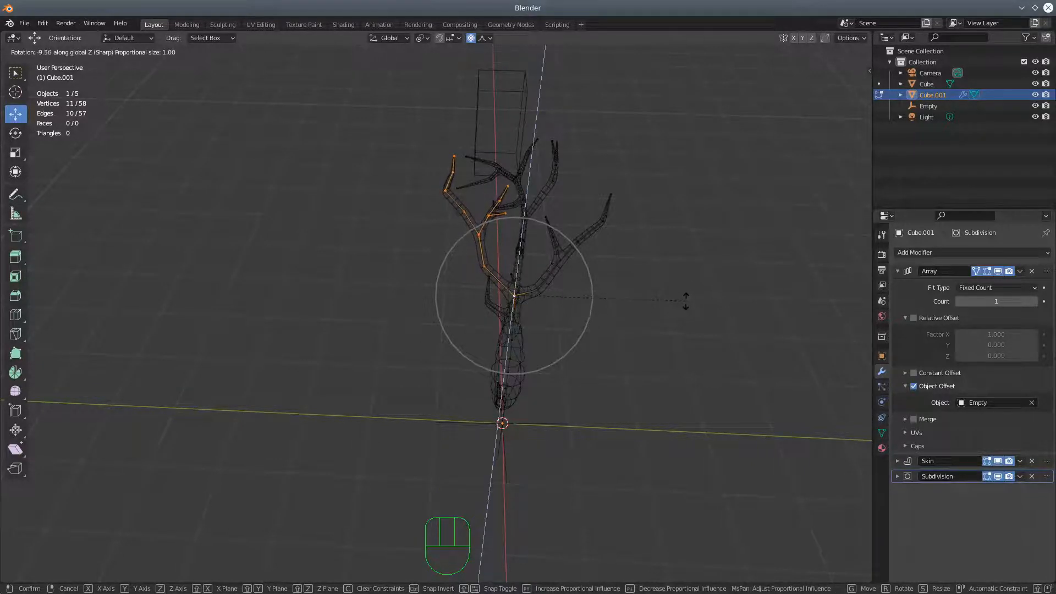
{"action": "left_click", "coordinate": [692, 286]}
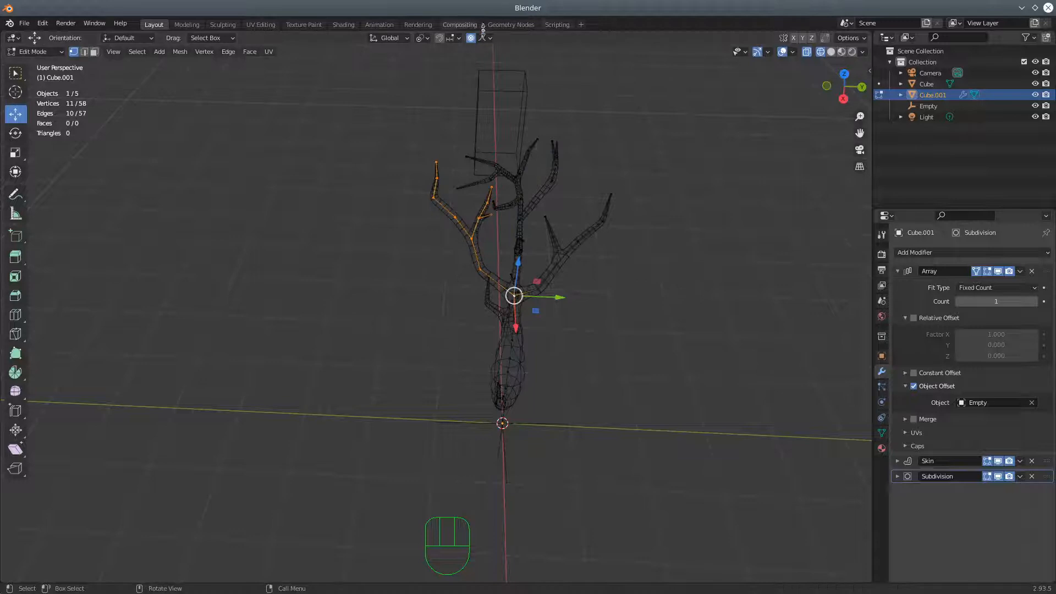
Check the proportional editing options and rotate the selected negative Y branch inward about the global Z axis
{"action": "left_click", "coordinate": [489, 38]}
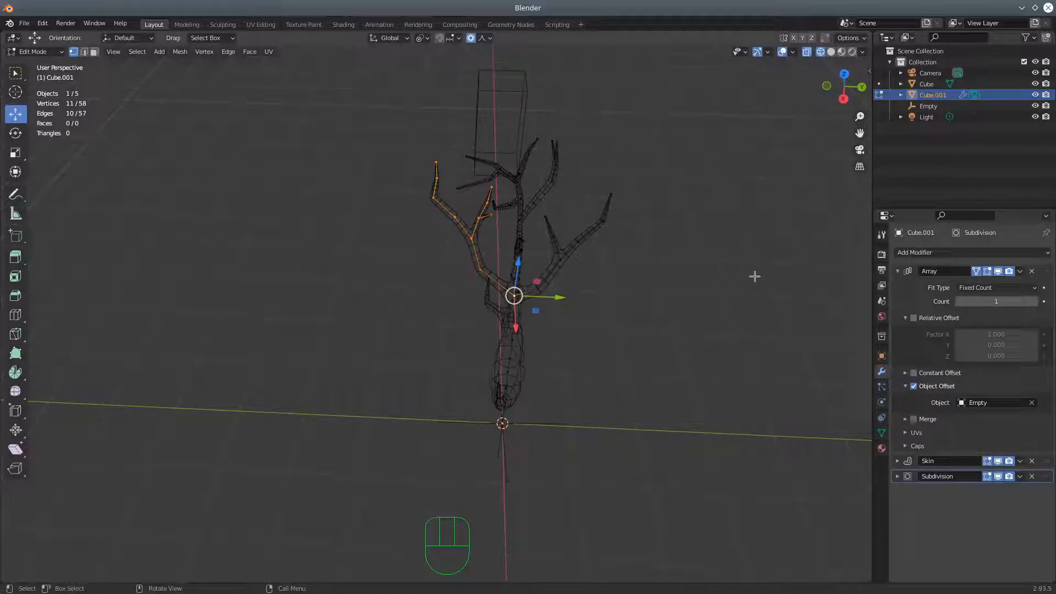
{"action": "key", "text": "r"}
{"action": "key", "text": "z"}
{"action": "left_click", "coordinate": [736, 299]}
Raise the Array modifier's count to 4 and inspect the complete crown from above in solid shading
{"action": "middle_click_drag", "start_coordinate": [754, 266], "coordinate": [999, 328]}
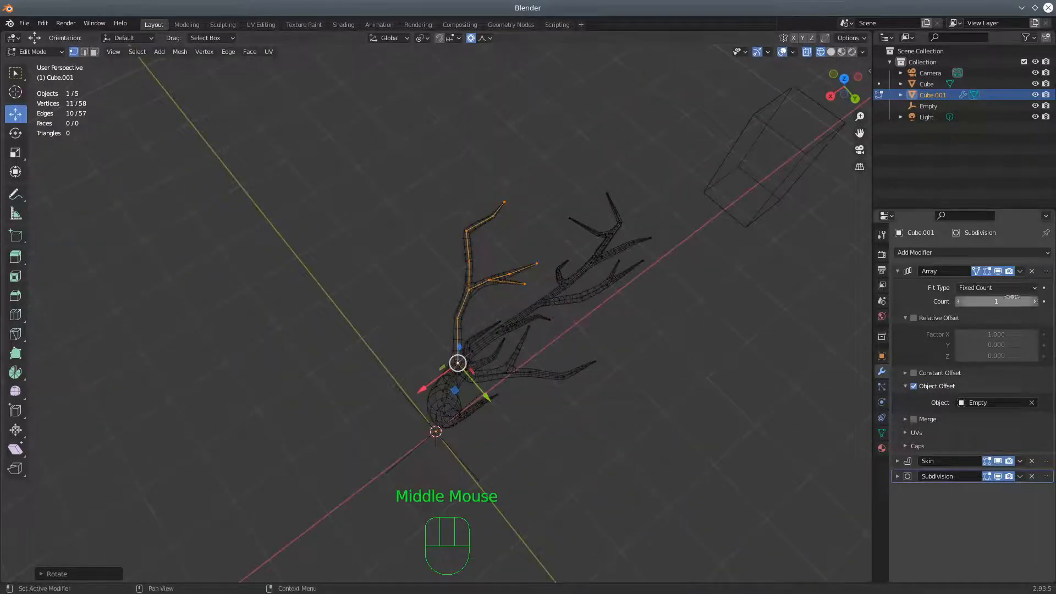
{"action": "left_click", "coordinate": [1034, 302]}
{"action": "left_click", "coordinate": [1034, 302]}
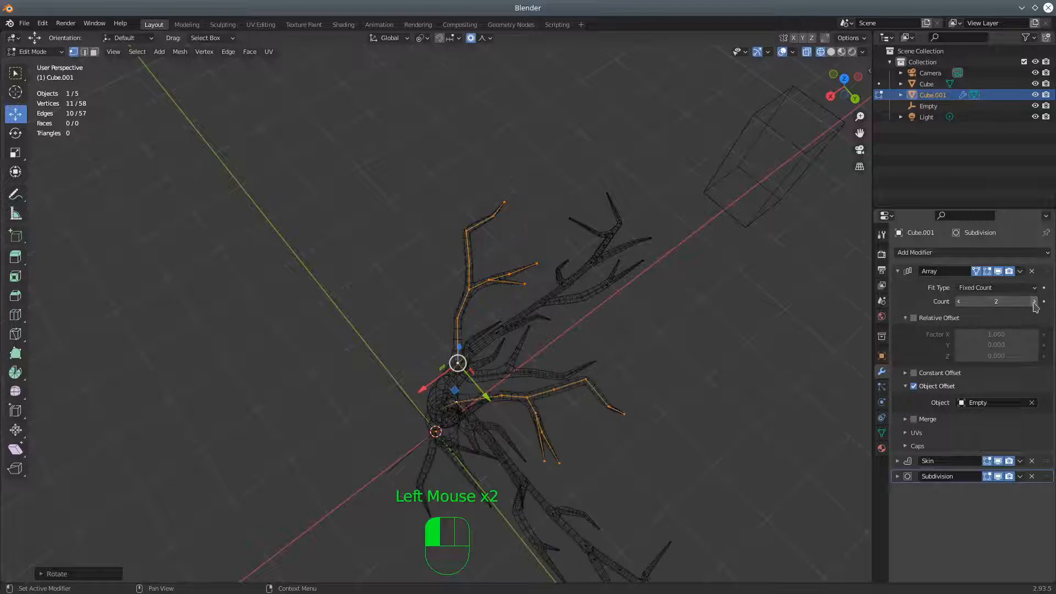
{"action": "left_click", "coordinate": [1034, 302]}
{"action": "middle_click_drag", "start_coordinate": [803, 258], "coordinate": [800, 67]}
{"action": "left_click", "coordinate": [830, 52]}
{"action": "mouse_move", "coordinate": [695, 235]}
{"action": "middle_mouse_down"}
{"action": "mouse_move", "coordinate": [632, 198]}
{"action": "mouse_move", "coordinate": [605, 209]}
{"action": "mouse_move", "coordinate": [641, 287]}
{"action": "mouse_move", "coordinate": [727, 272]}
{"action": "mouse_move", "coordinate": [660, 300]}
{"action": "middle_mouse_up"}
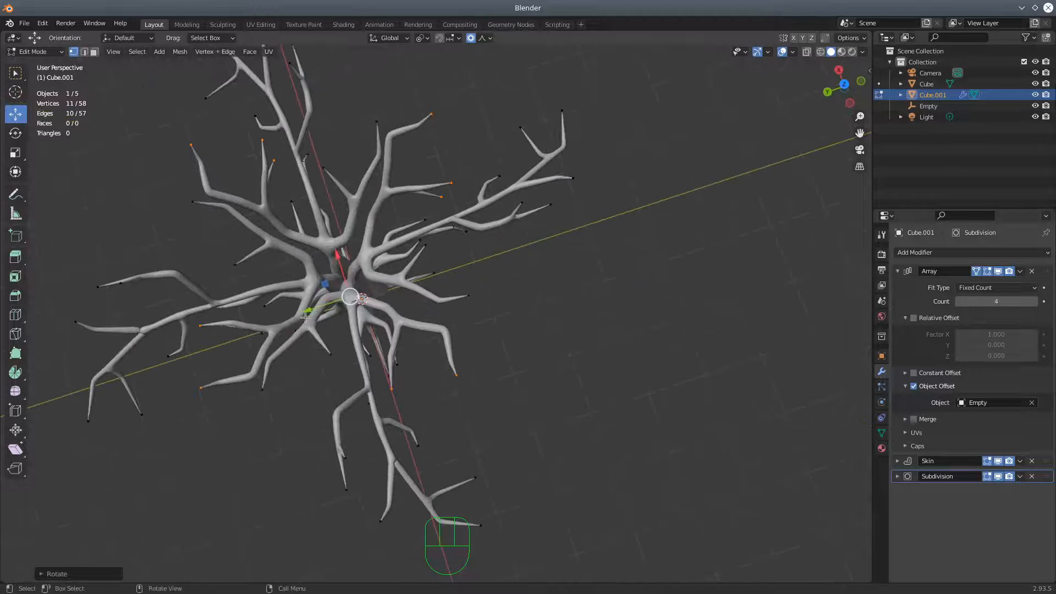
Reduce the Array count to 1 and return to wireframe display with X-ray for editing the single section
{"action": "left_click", "coordinate": [958, 301]}
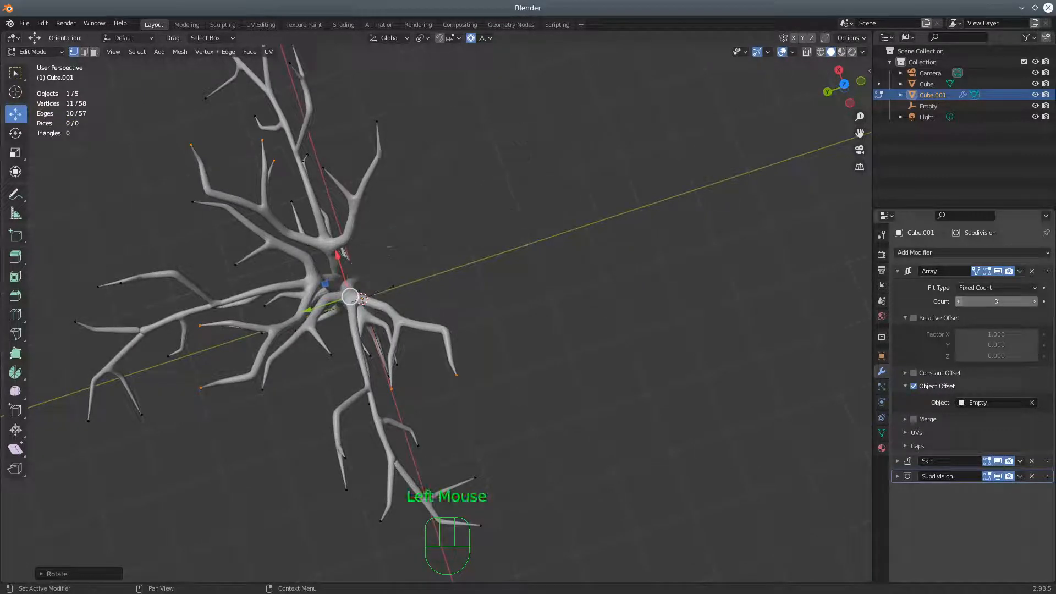
{"action": "left_click", "coordinate": [959, 302]}
{"action": "left_click", "coordinate": [959, 302]}
{"action": "middle_click_drag", "start_coordinate": [325, 365], "coordinate": [497, 356]}
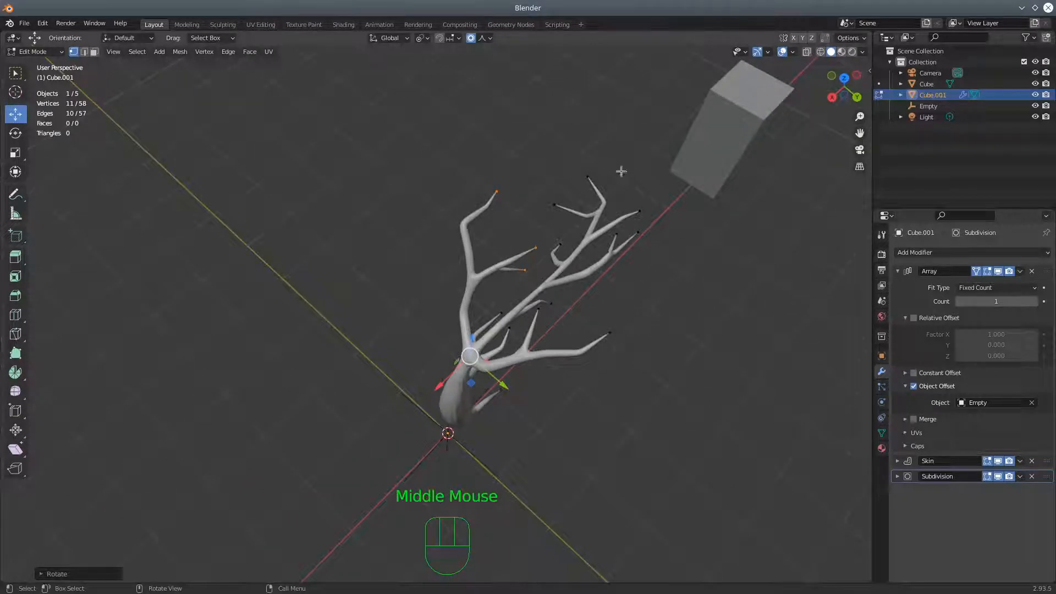
{"action": "left_click", "coordinate": [821, 52]}
{"action": "left_click", "coordinate": [810, 55]}
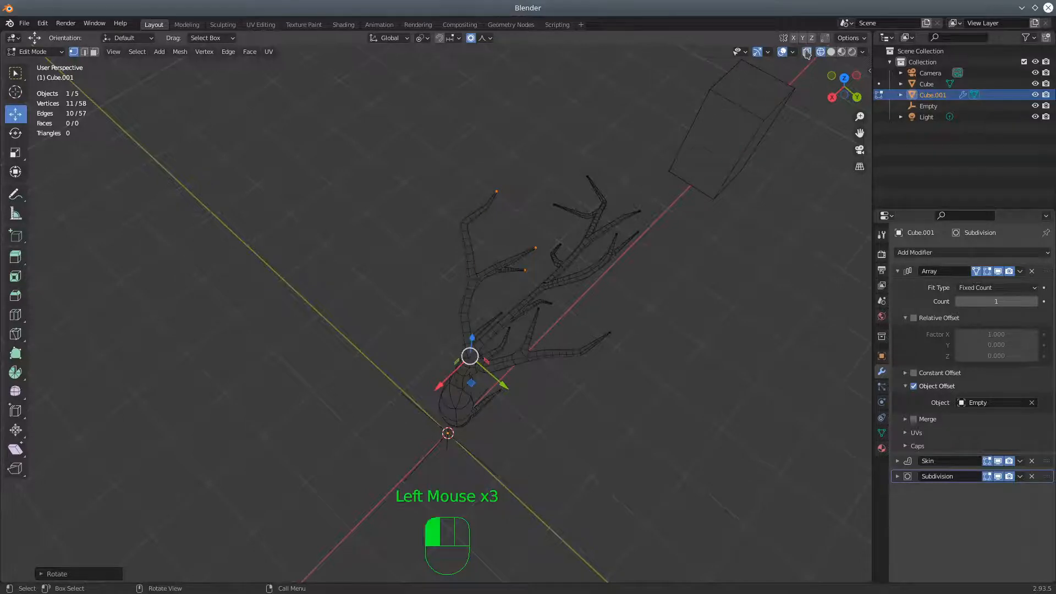
Select the seven vertices of the forked branch on the positive Y side, starting at its base, using Circle Select
{"action": "middle_click_drag", "start_coordinate": [521, 419], "coordinate": [538, 389]}
{"action": "left_click", "coordinate": [511, 313]}
{"action": "middle_click_drag", "start_coordinate": [589, 332], "coordinate": [580, 359]}
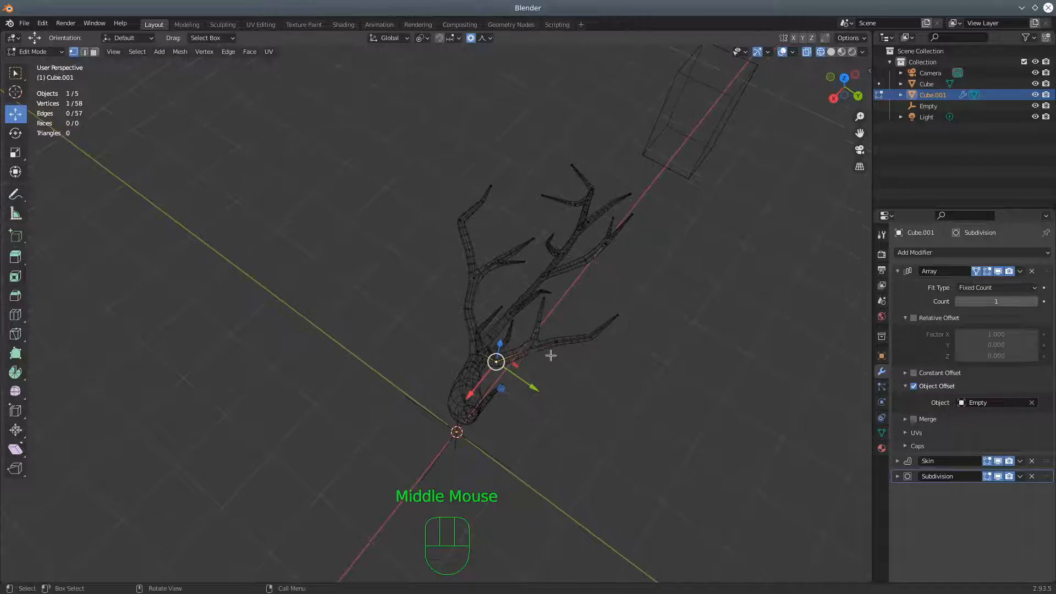
{"action": "key", "text": "c"}
{"action": "mouse_move", "coordinate": [534, 350]}
{"action": "left_mouse_down"}
{"action": "mouse_move", "coordinate": [618, 316]}
{"action": "mouse_move", "coordinate": [544, 330]}
{"action": "left_mouse_up"}
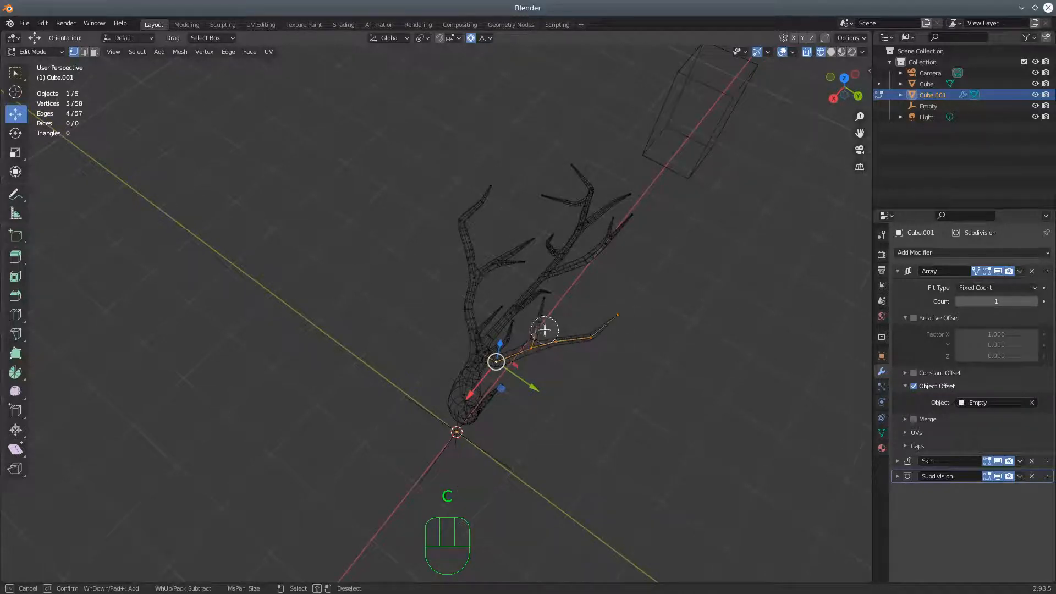
{"action": "right_click", "coordinate": [604, 416]}
{"action": "middle_click_drag", "start_coordinate": [640, 453], "coordinate": [686, 379]}
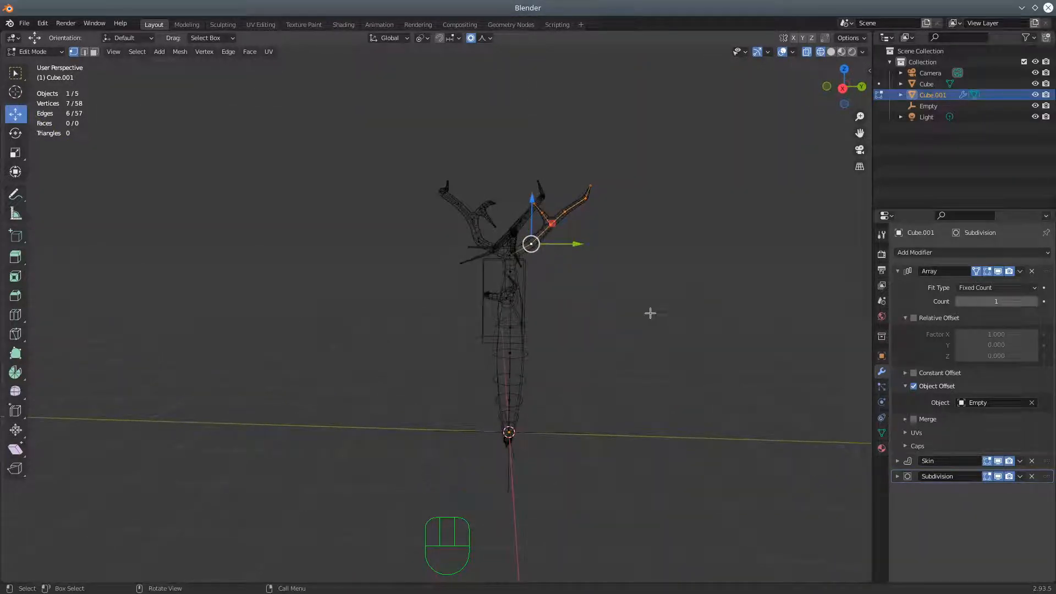
Rotate the selected positive Y branch downward by about 14° in the side view, and rotate it again from above
{"action": "key", "text": "r"}
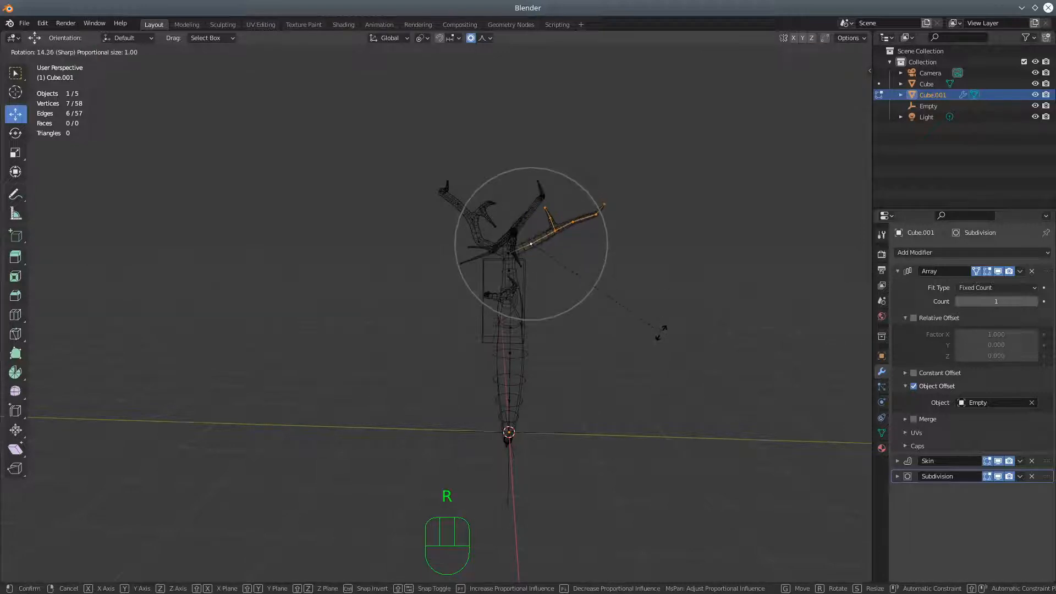
{"action": "left_click", "coordinate": [662, 330]}
{"action": "middle_click_drag", "start_coordinate": [558, 303], "coordinate": [702, 422]}
{"action": "key", "text": "r"}
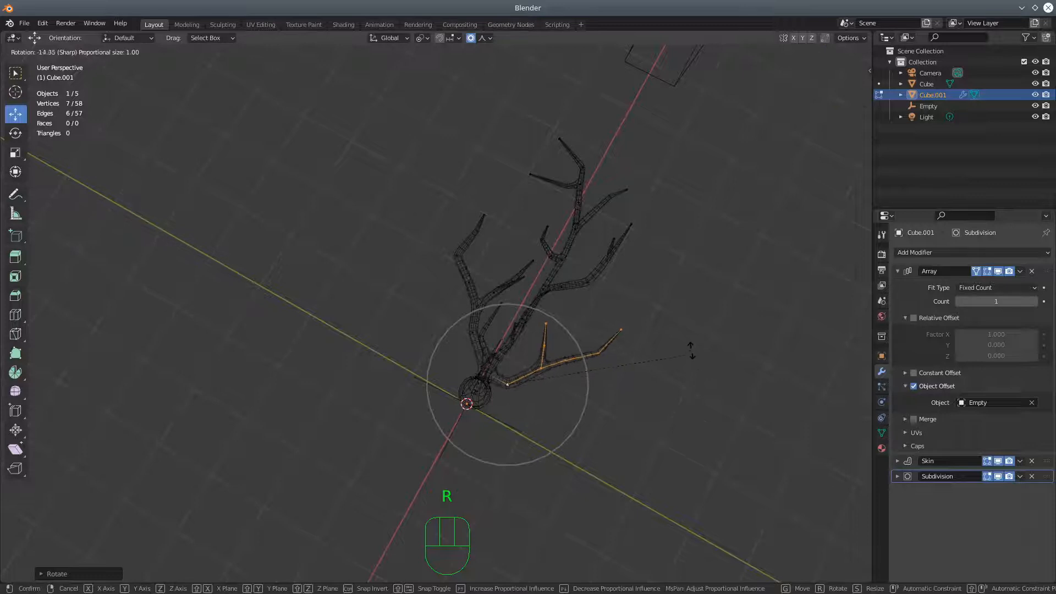
{"action": "left_click", "coordinate": [692, 358]}
Select the three vertices of the small unforked twig near the top of the trunk and rotate it upward
{"action": "middle_click_drag", "start_coordinate": [695, 502], "coordinate": [591, 455]}
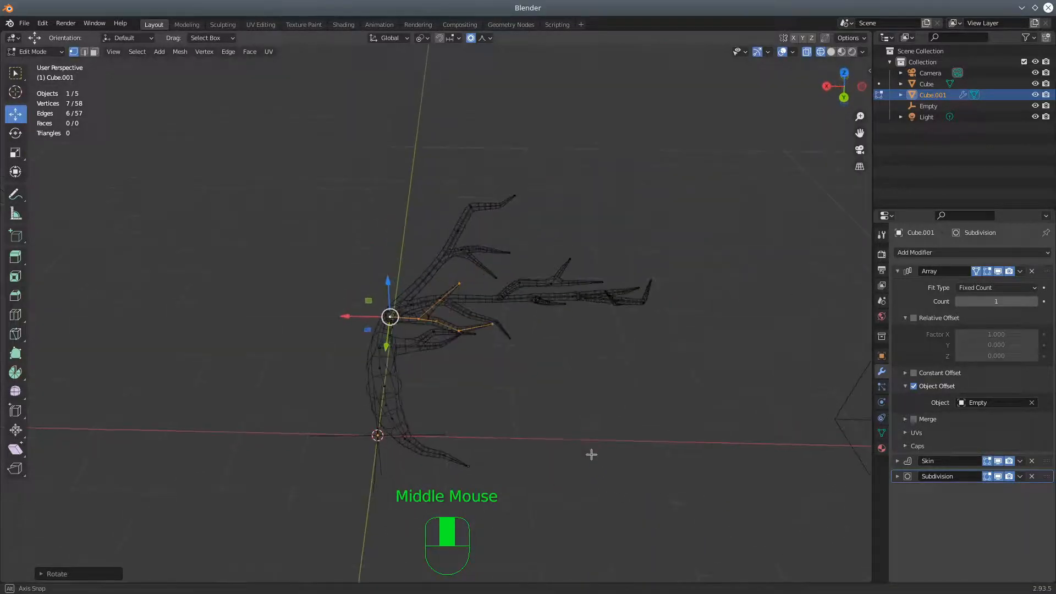
{"action": "left_click", "coordinate": [418, 318]}
{"action": "middle_click_drag", "start_coordinate": [476, 331], "coordinate": [424, 330]}
{"action": "left_click", "coordinate": [359, 257], "text": "shift"}
{"action": "left_click", "coordinate": [366, 255], "text": "shift"}
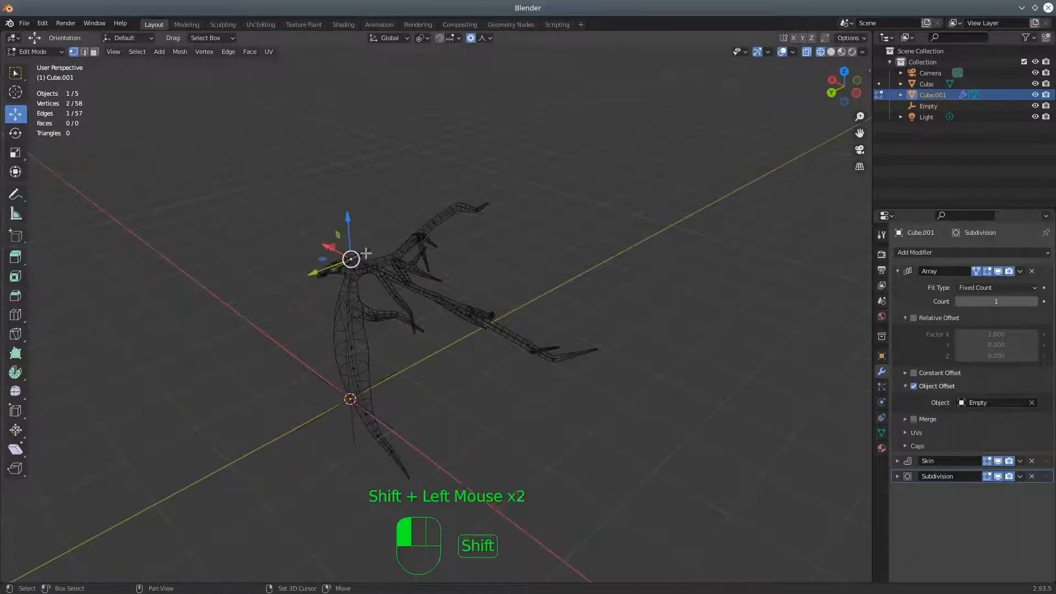
{"action": "left_click", "coordinate": [333, 269], "text": "shift"}
{"action": "middle_click_drag", "start_coordinate": [334, 269], "coordinate": [592, 408]}
{"action": "left_click", "coordinate": [428, 380], "text": "shift"}
{"action": "left_click", "coordinate": [459, 384], "text": "shift"}
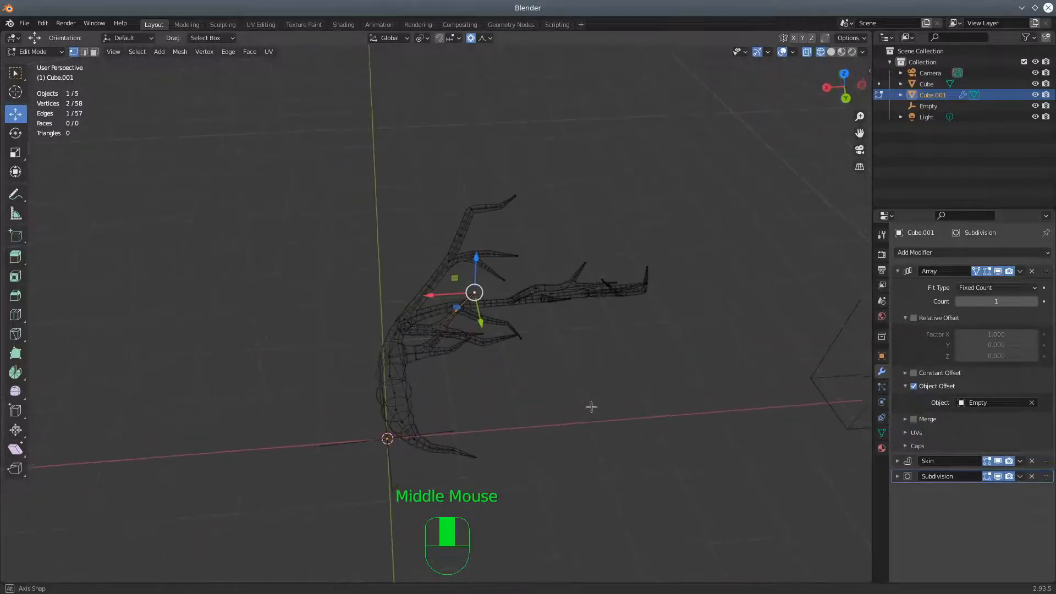
{"action": "left_click", "coordinate": [437, 330], "text": "shift"}
{"action": "mouse_move", "coordinate": [521, 374]}
{"action": "middle_mouse_down"}
{"action": "mouse_move", "coordinate": [537, 365]}
{"action": "mouse_move", "coordinate": [521, 353]}
{"action": "middle_mouse_up"}
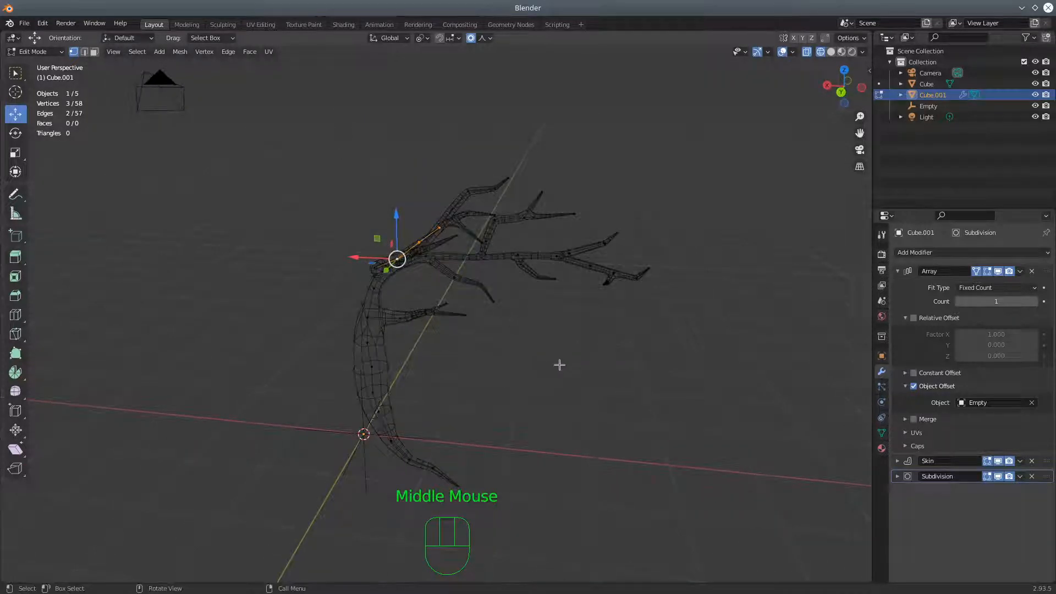
{"action": "key", "text": "r"}
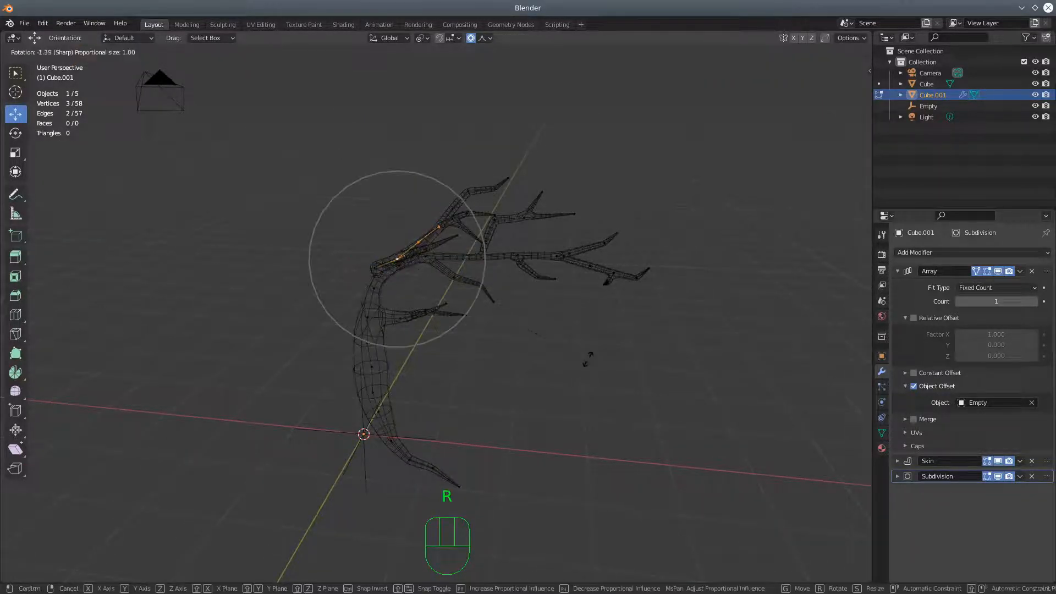
{"action": "left_click", "coordinate": [544, 277]}
Bring the Array count back up to 4 and inspect the whole tree in solid shading
{"action": "middle_click_drag", "start_coordinate": [549, 297], "coordinate": [578, 399]}
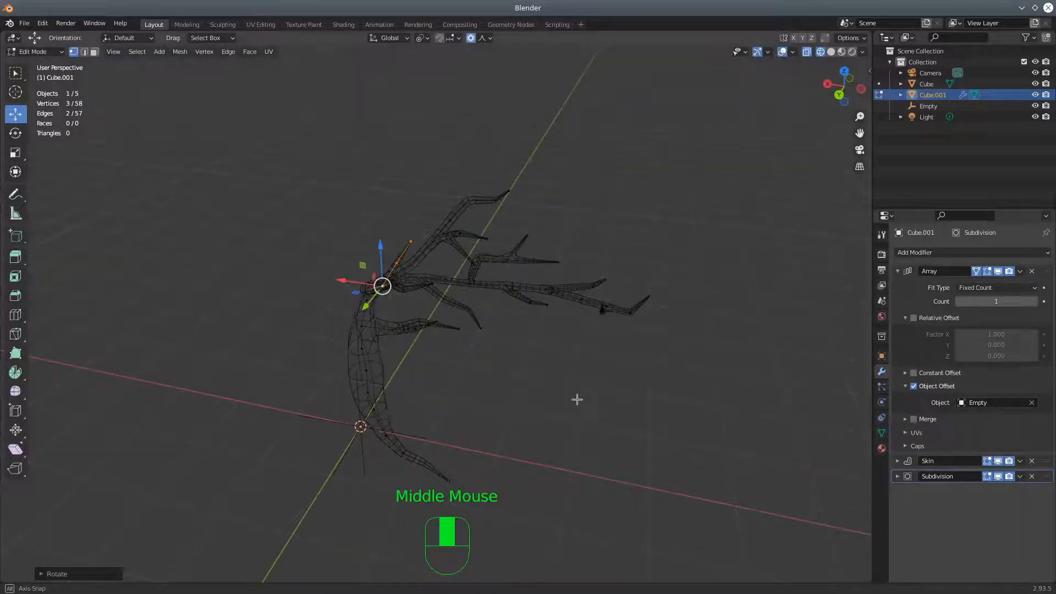
{"action": "left_click", "coordinate": [1035, 301]}
{"action": "left_click", "coordinate": [1034, 302]}
{"action": "left_click", "coordinate": [1035, 301]}
{"action": "mouse_move", "coordinate": [688, 330]}
{"action": "middle_mouse_down"}
{"action": "mouse_move", "coordinate": [608, 311]}
{"action": "mouse_move", "coordinate": [601, 324]}
{"action": "mouse_move", "coordinate": [611, 328]}
{"action": "mouse_move", "coordinate": [592, 321]}
{"action": "mouse_move", "coordinate": [577, 346]}
{"action": "middle_mouse_up"}
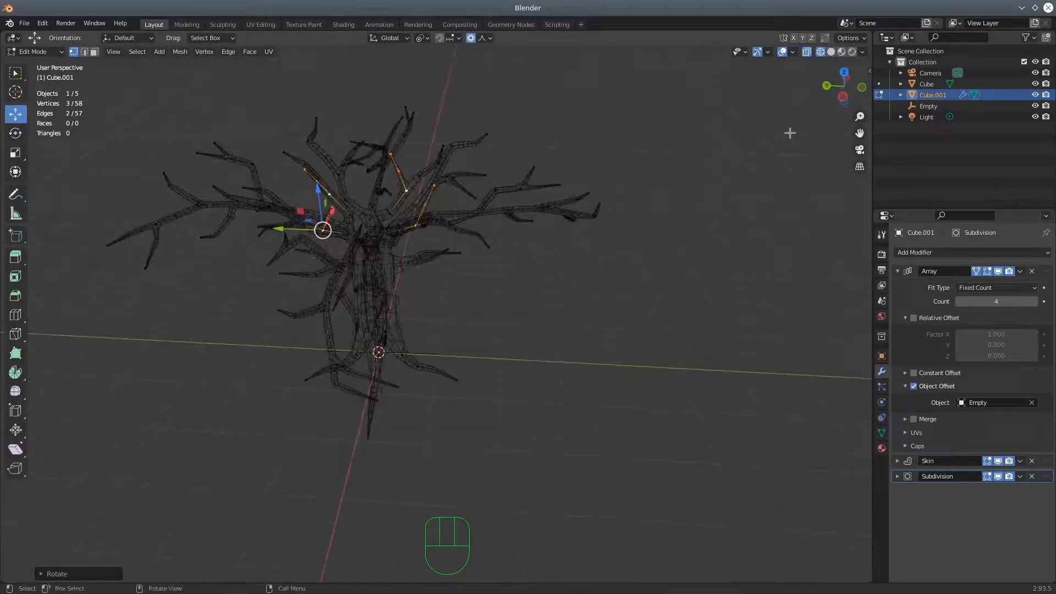
{"action": "left_click", "coordinate": [831, 51]}
{"action": "middle_click_drag", "start_coordinate": [561, 447], "coordinate": [665, 461]}
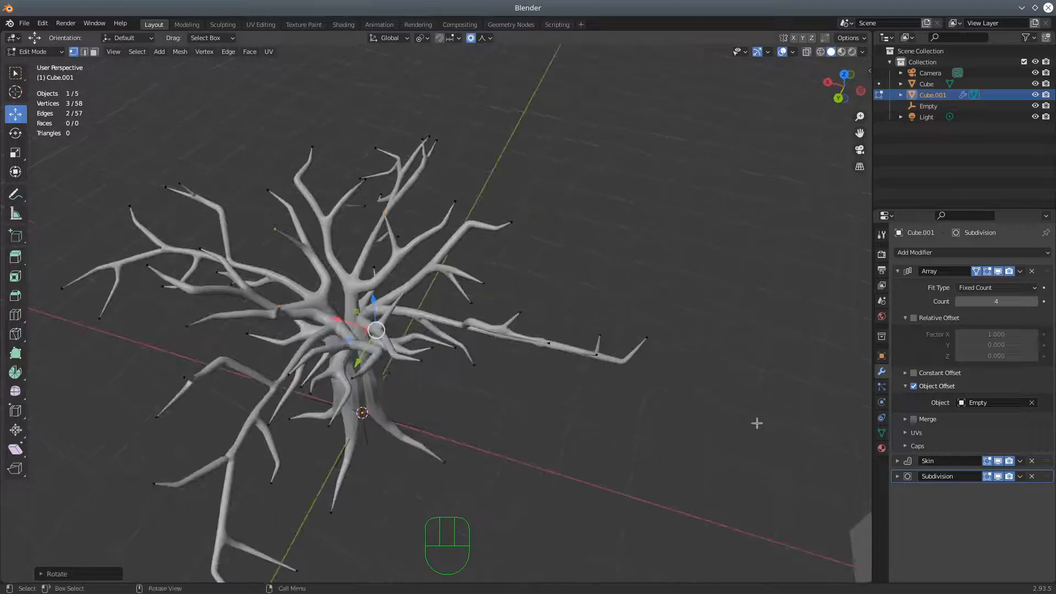
Set the Array count back to 1 and display the single section as an X-ray wireframe
{"action": "double_click", "coordinate": [960, 302]}
{"action": "left_click", "coordinate": [960, 302]}
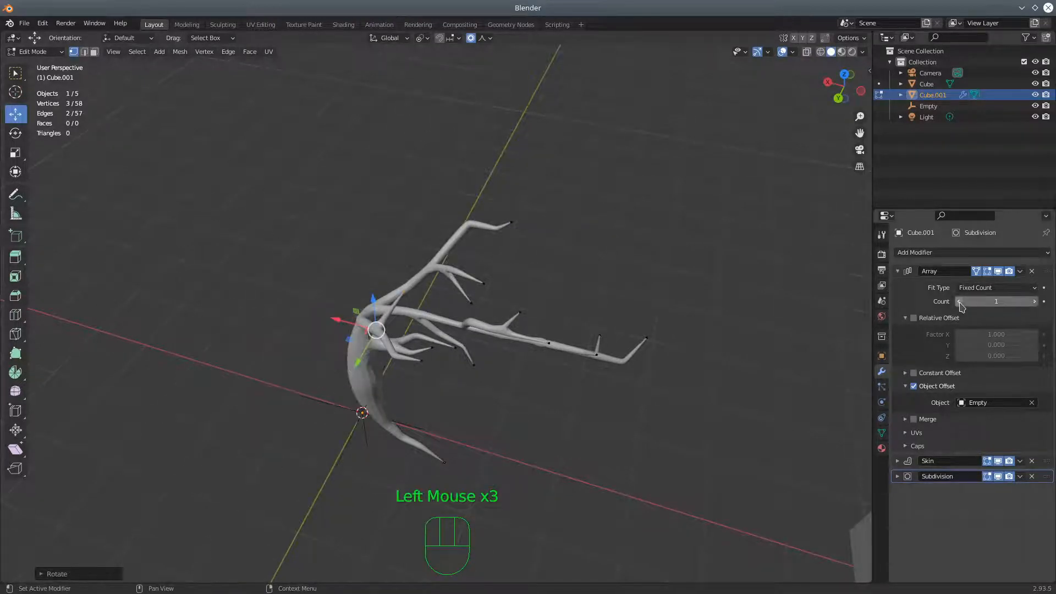
{"action": "middle_click_drag", "start_coordinate": [400, 332], "coordinate": [432, 283]}
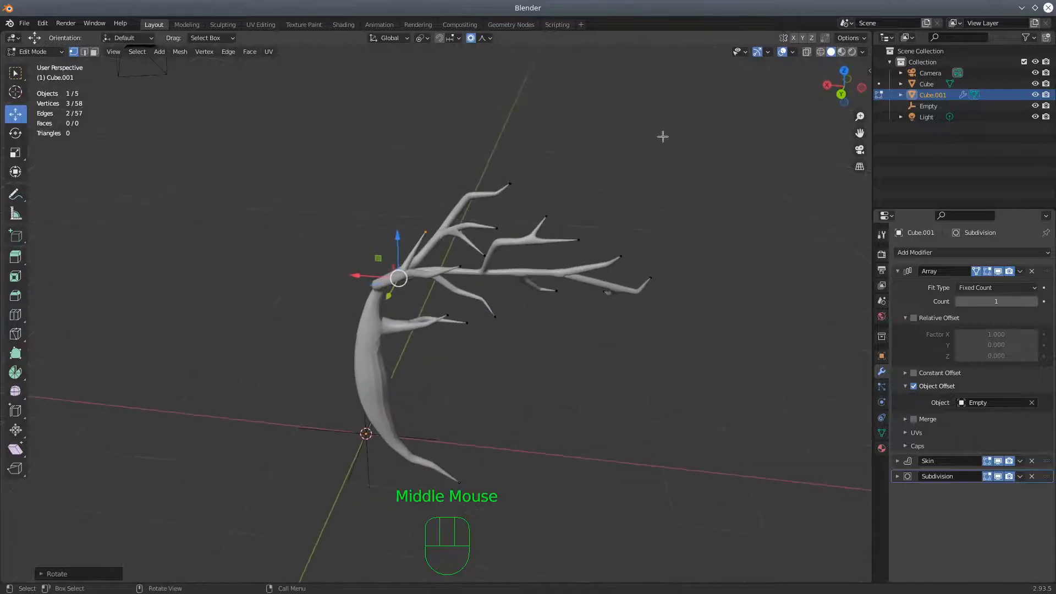
{"action": "left_click", "coordinate": [820, 52]}
{"action": "left_click", "coordinate": [806, 52], "text": "shift"}
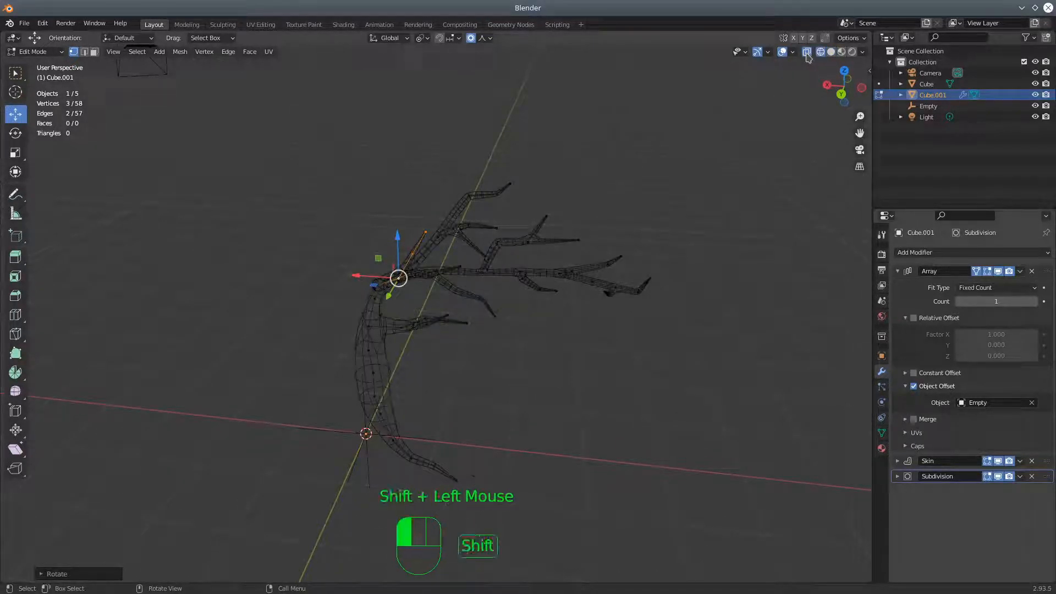
{"action": "left_click", "coordinate": [806, 53], "text": "shift"}
Select the four vertices around the fork at the trunk top and along the long main branch, and enlarge their skin radius slightly
{"action": "scroll", "coordinate": [535, 329], "scroll_direction": "up", "scroll_amount": 1}
{"action": "scroll", "coordinate": [563, 295], "scroll_direction": "up", "scroll_amount": 1}
{"action": "middle_click_drag", "start_coordinate": [563, 295], "coordinate": [563, 291]}
{"action": "left_click", "coordinate": [521, 251]}
{"action": "middle_click_drag", "start_coordinate": [497, 300], "coordinate": [463, 301]}
{"action": "left_click", "coordinate": [463, 300], "text": "shift"}
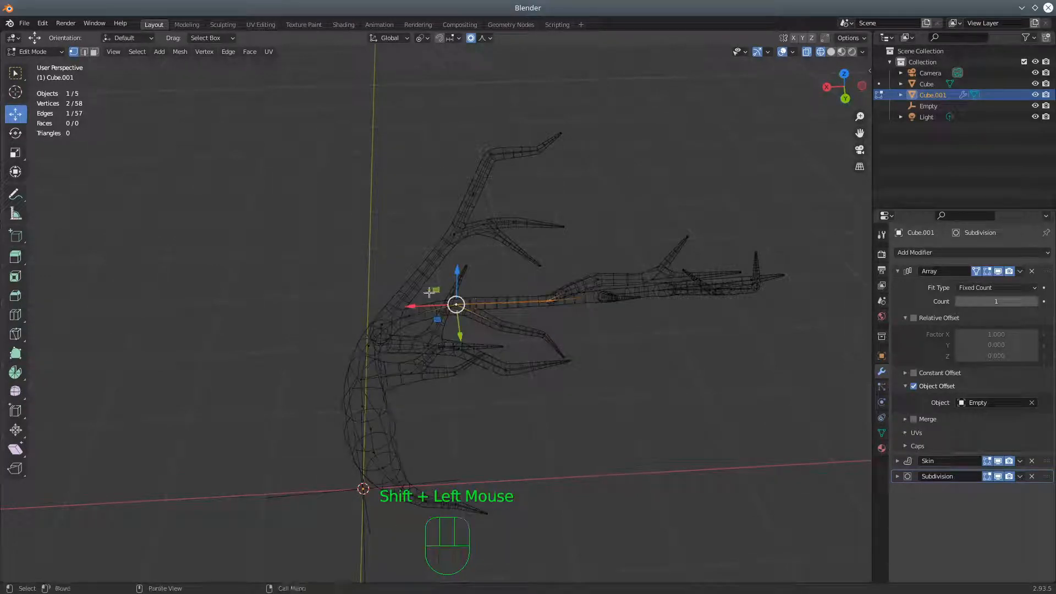
{"action": "left_click", "coordinate": [383, 323], "text": "shift"}
{"action": "middle_click_drag", "start_coordinate": [516, 323], "coordinate": [600, 333]}
{"action": "left_click", "coordinate": [500, 284], "text": "shift"}
{"action": "middle_click_drag", "start_coordinate": [646, 292], "coordinate": [535, 312]}
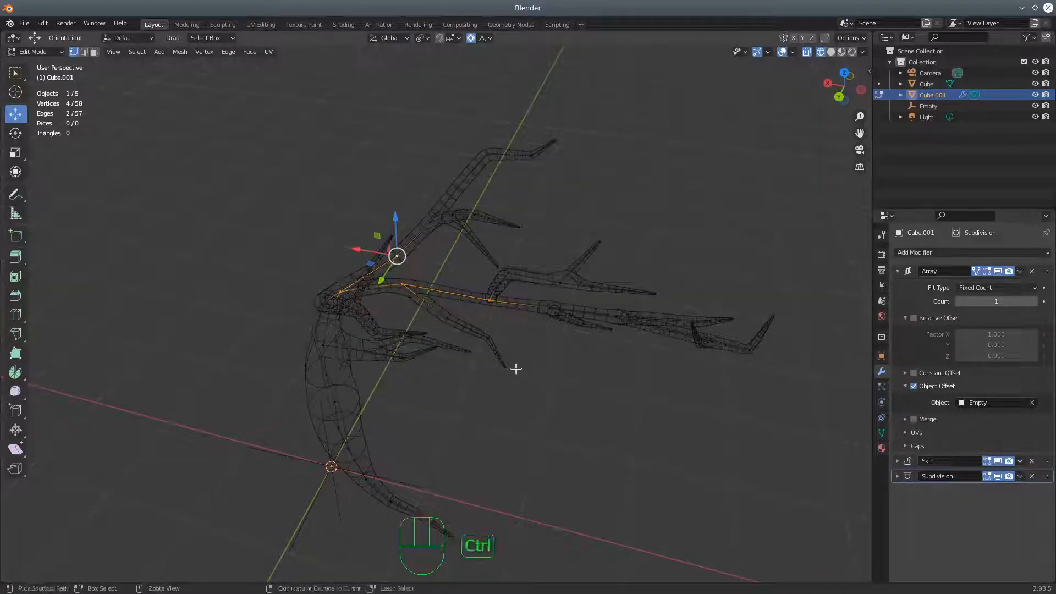
{"action": "key", "text": "ctrl+a"}
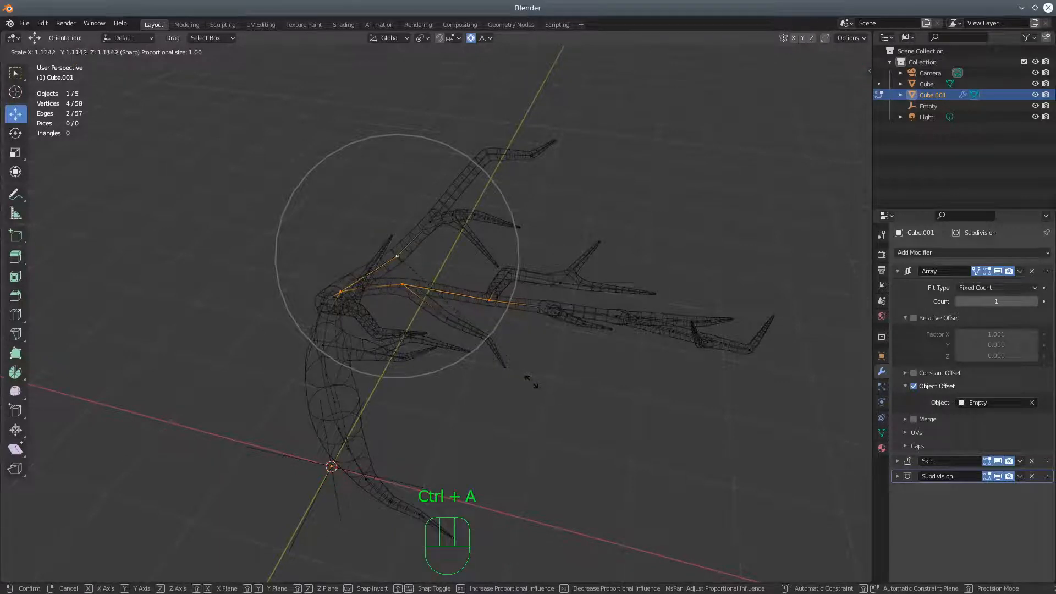
{"action": "left_click", "coordinate": [544, 394]}
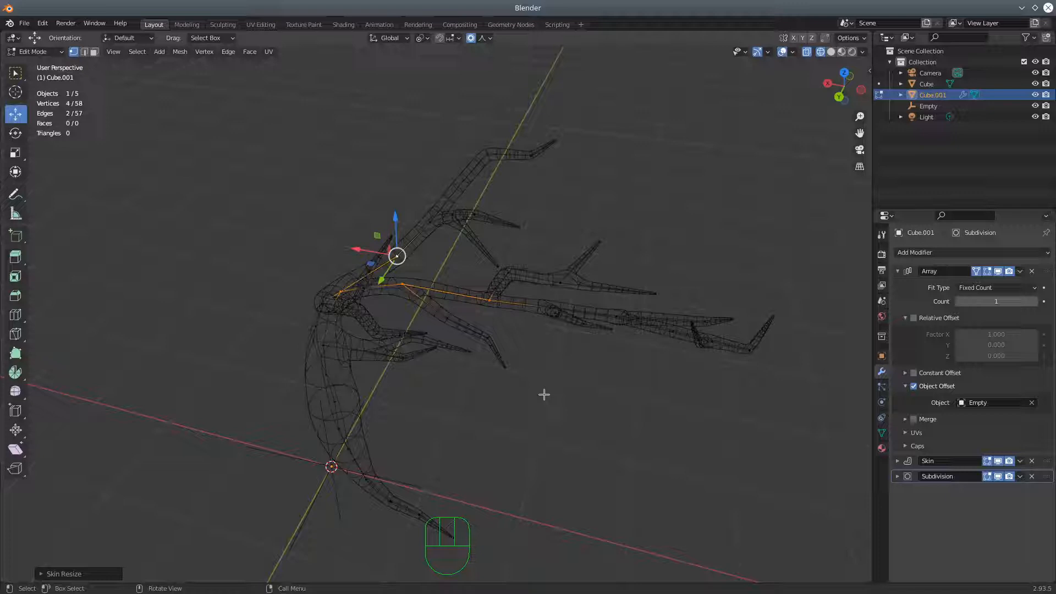
Keep only the two vertices of the long main branch selected and enlarge their skin radius by a factor of about 1.32
{"action": "middle_click_drag", "start_coordinate": [739, 232], "coordinate": [759, 200]}
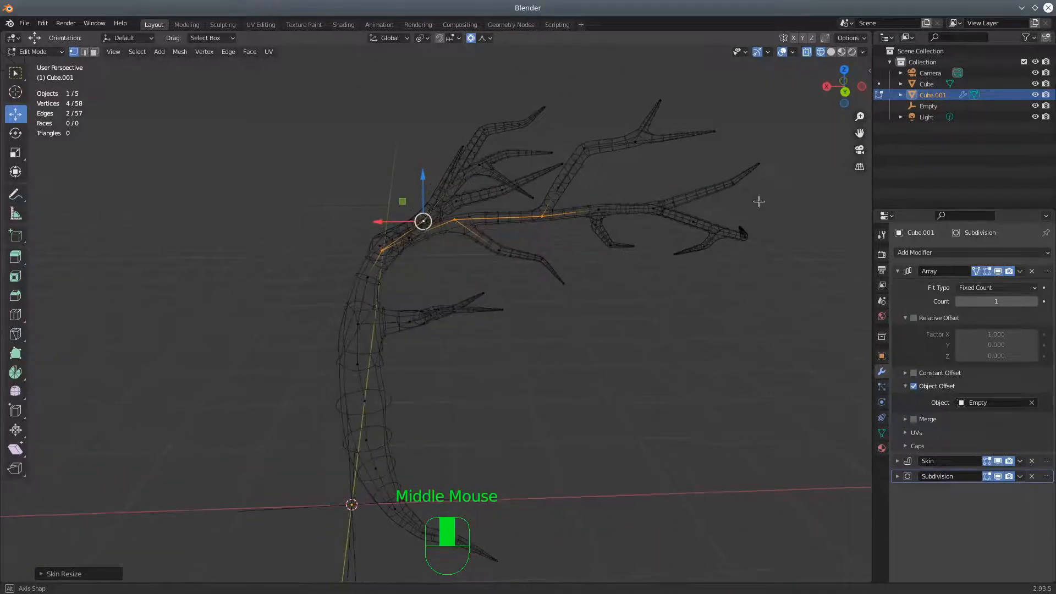
{"action": "left_click", "coordinate": [389, 251], "text": "shift"}
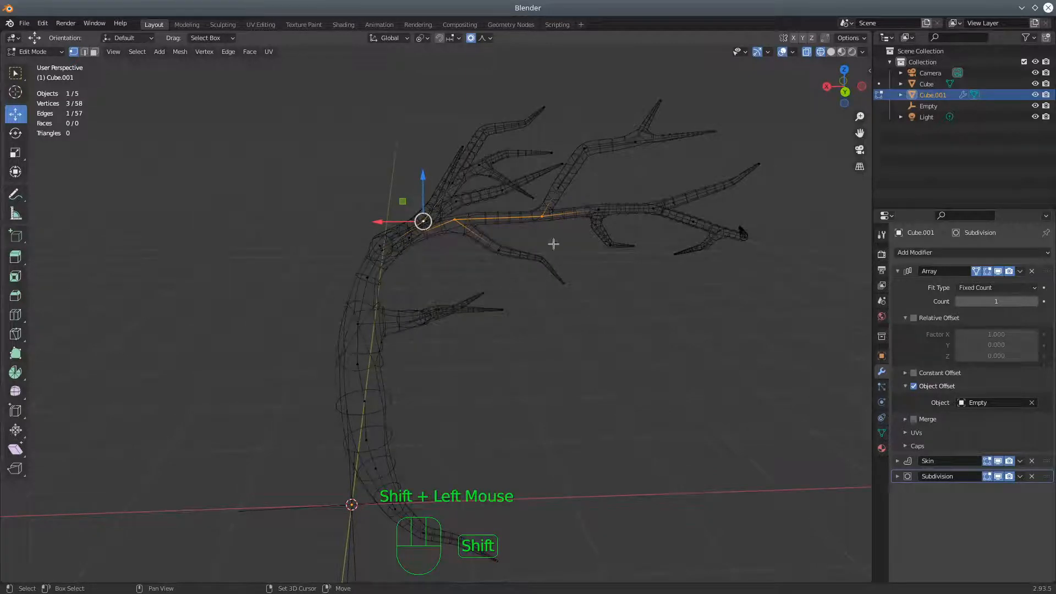
{"action": "middle_click_drag", "start_coordinate": [540, 236], "coordinate": [550, 281]}
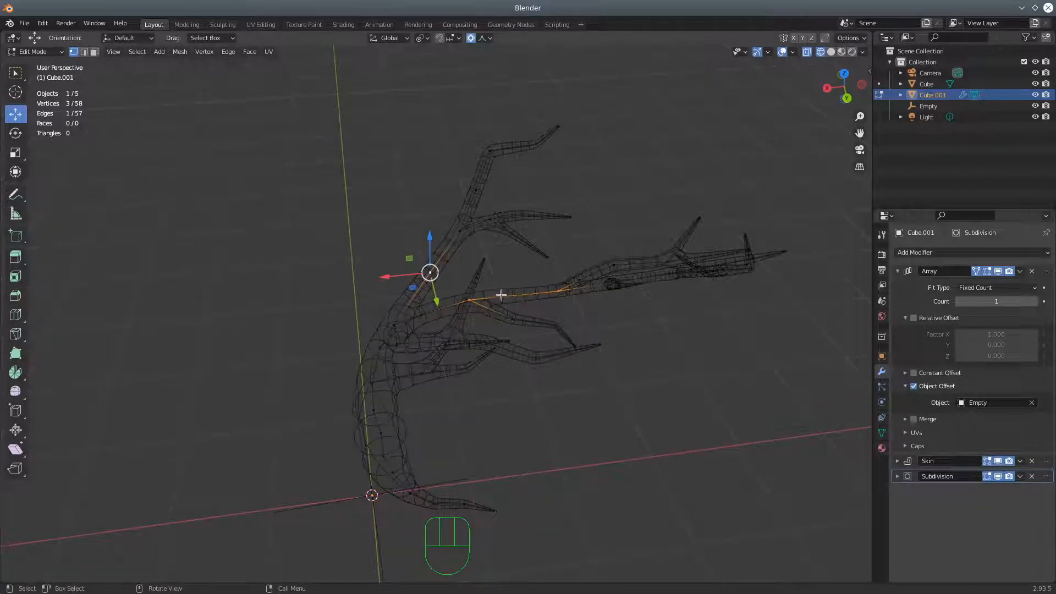
{"action": "left_click", "coordinate": [431, 272], "text": "shift"}
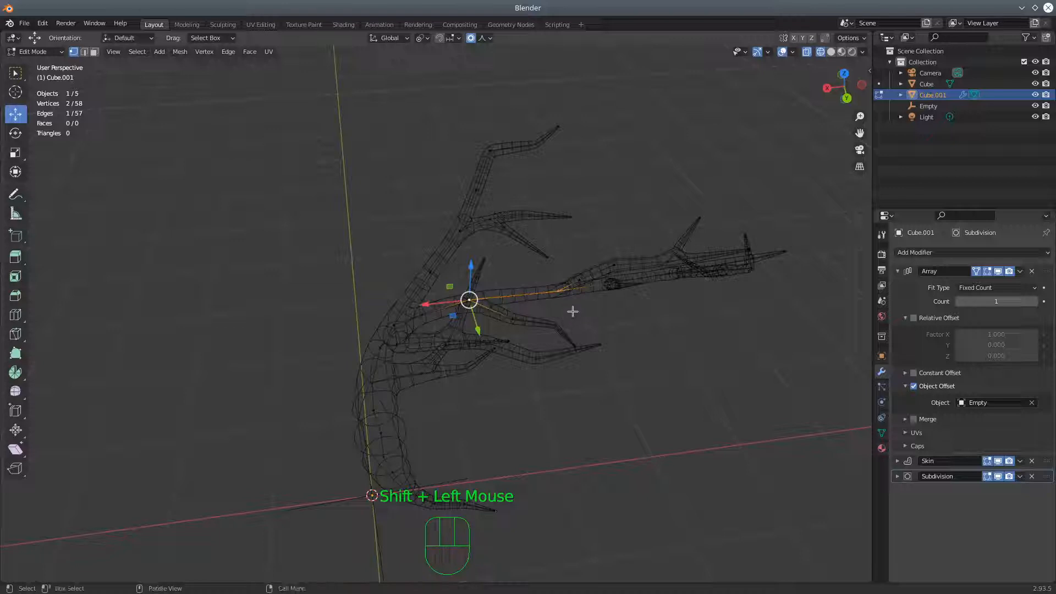
{"action": "key", "text": "ctrl+a"}
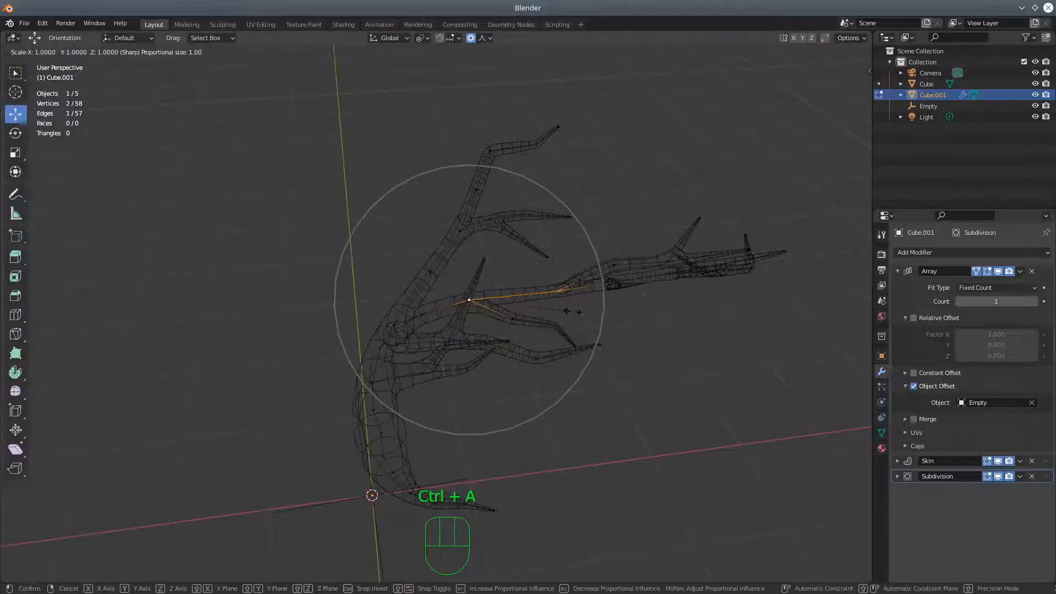
{"action": "left_click", "coordinate": [604, 329]}
Switch to solid shading and raise the Array count to 4
{"action": "middle_click_drag", "start_coordinate": [603, 329], "coordinate": [782, 203]}
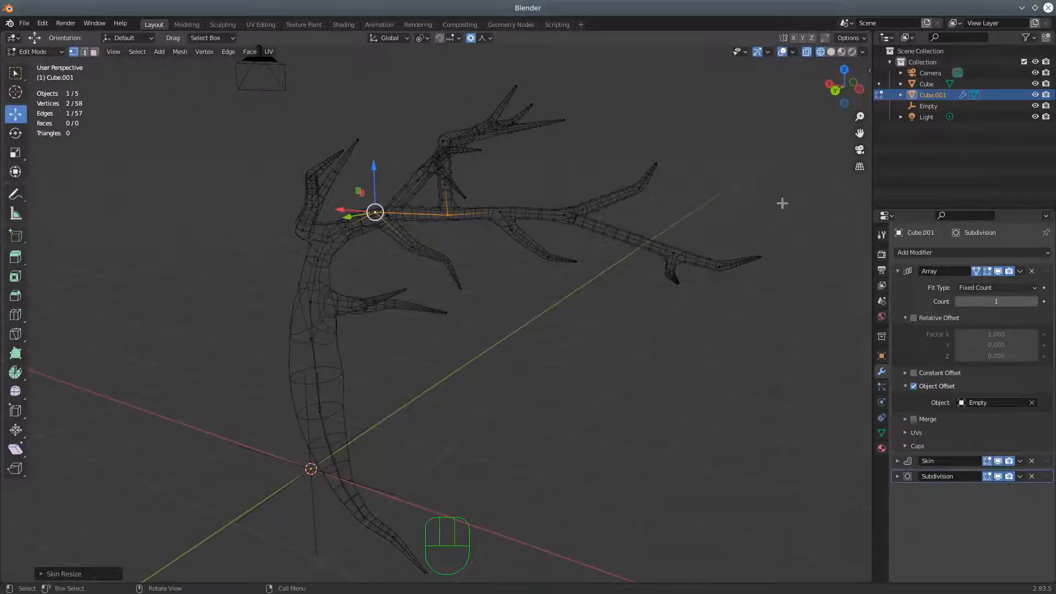
{"action": "left_click", "coordinate": [831, 51]}
{"action": "middle_click_drag", "start_coordinate": [517, 209], "coordinate": [738, 255]}
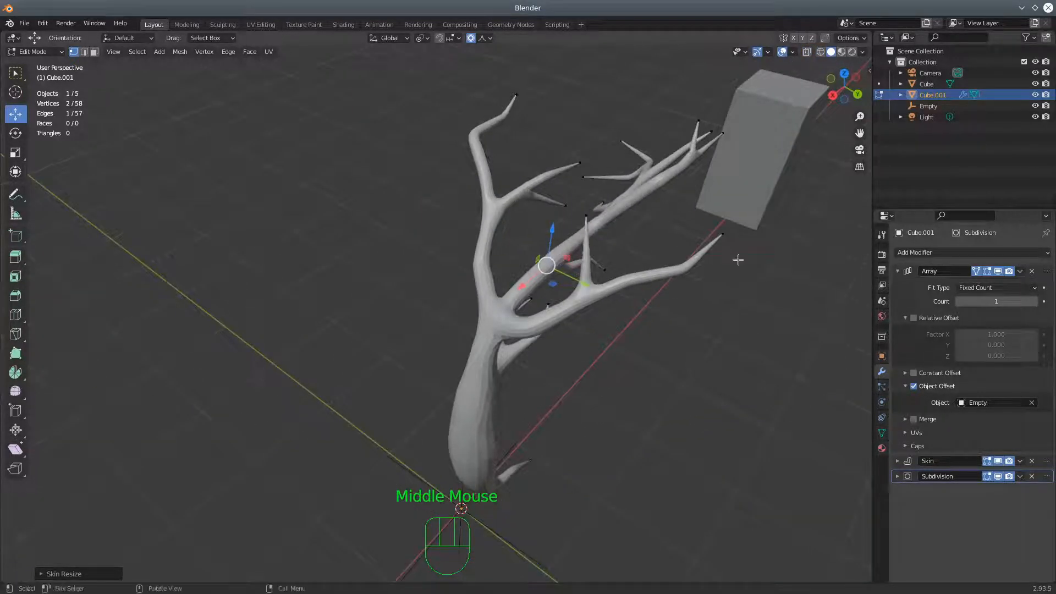
{"action": "left_click", "coordinate": [1035, 302]}
{"action": "left_click", "coordinate": [1035, 302]}
{"action": "left_click", "coordinate": [1034, 302]}
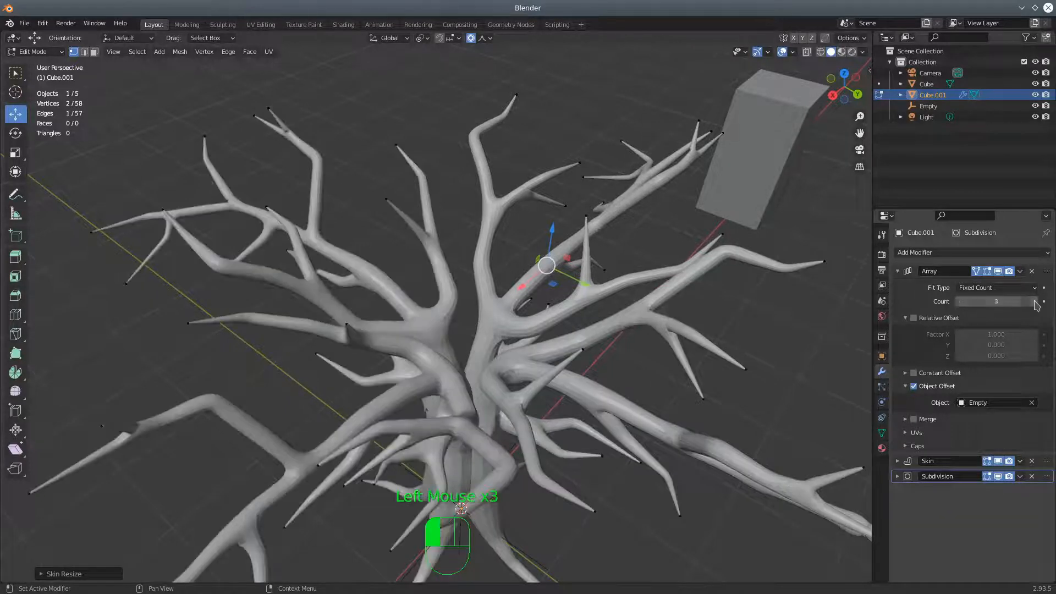
Examine the trunk, roots and thickened branches of the complete tree from several sides
{"action": "scroll", "coordinate": [504, 286], "scroll_direction": "down", "scroll_amount": 2}
{"action": "middle_click_drag", "start_coordinate": [592, 340], "coordinate": [355, 314]}
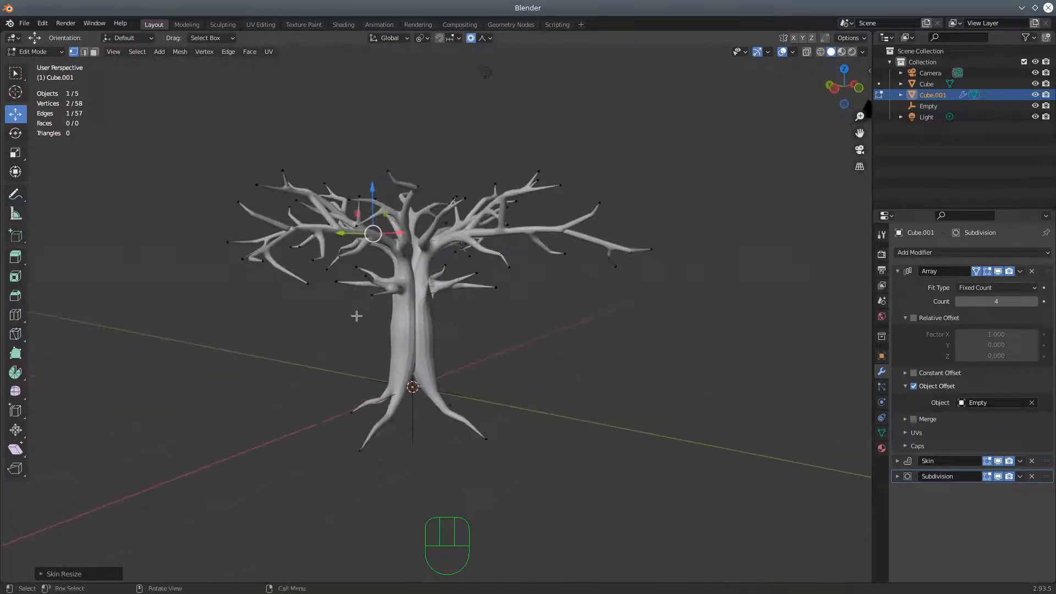
{"action": "scroll", "coordinate": [362, 335], "scroll_direction": "up", "scroll_amount": 3}
{"action": "middle_click_drag", "start_coordinate": [515, 265], "coordinate": [483, 323]}
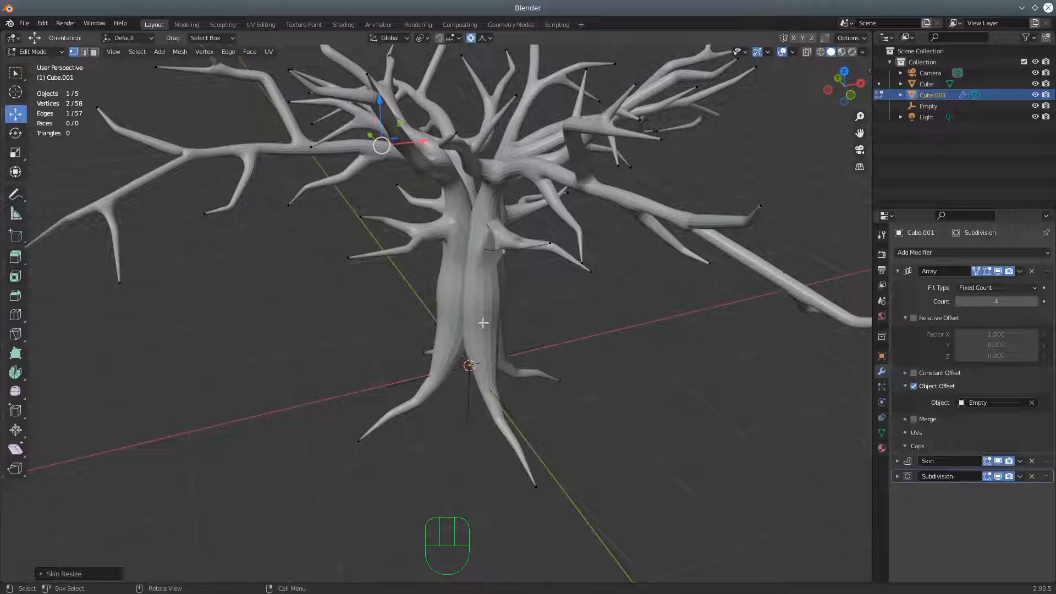
{"action": "scroll", "coordinate": [562, 315], "scroll_direction": "down", "scroll_amount": 2}
{"action": "middle_click_drag", "start_coordinate": [591, 372], "coordinate": [547, 364]}
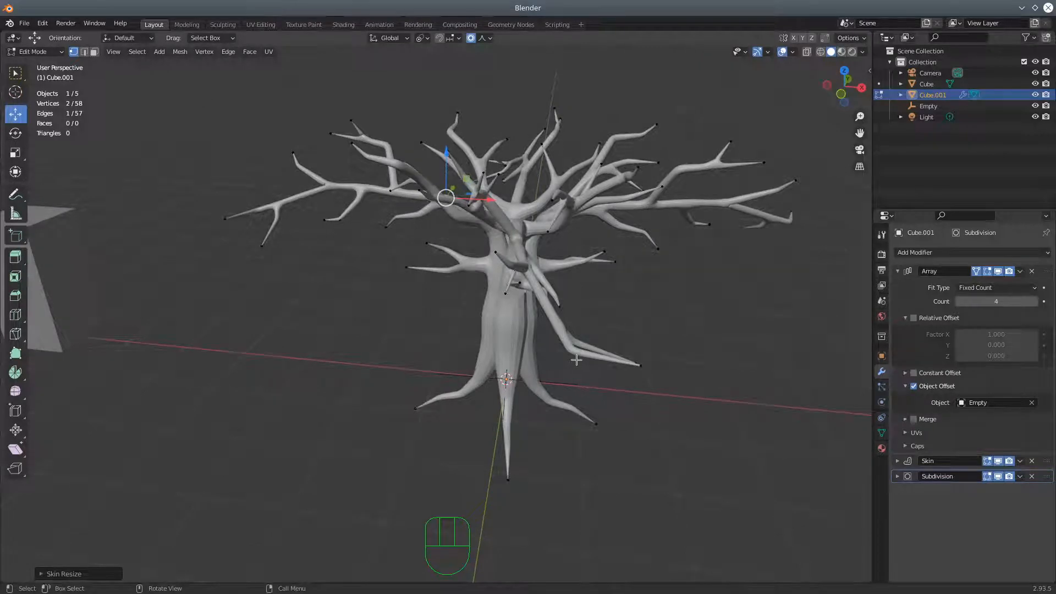
{"action": "middle_click_drag", "start_coordinate": [636, 358], "coordinate": [572, 347]}
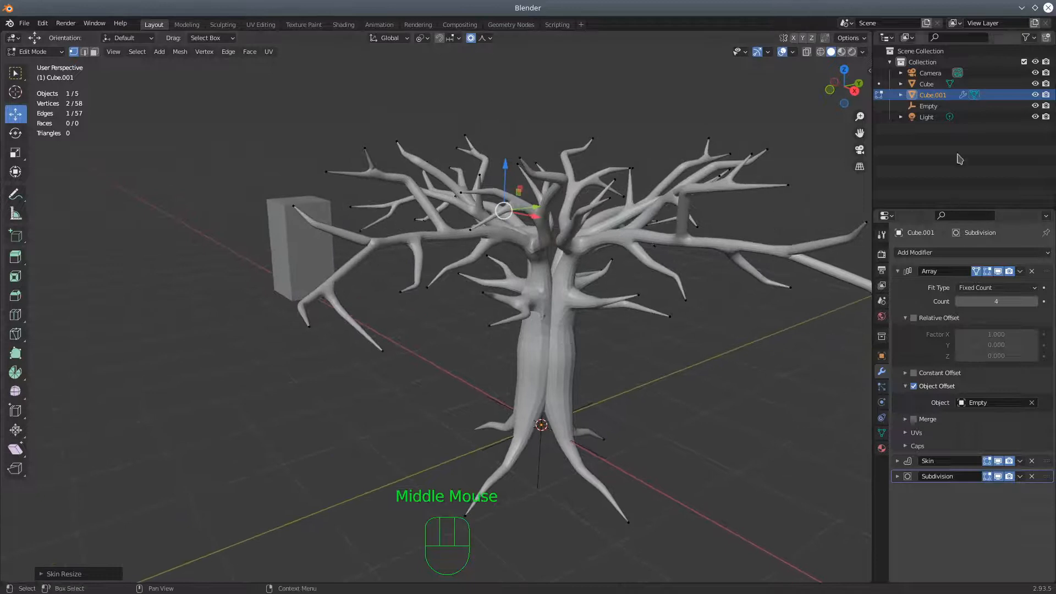
Rename the Cube object as human
{"action": "left_click", "coordinate": [941, 100]}
{"action": "left_click", "coordinate": [927, 84]}
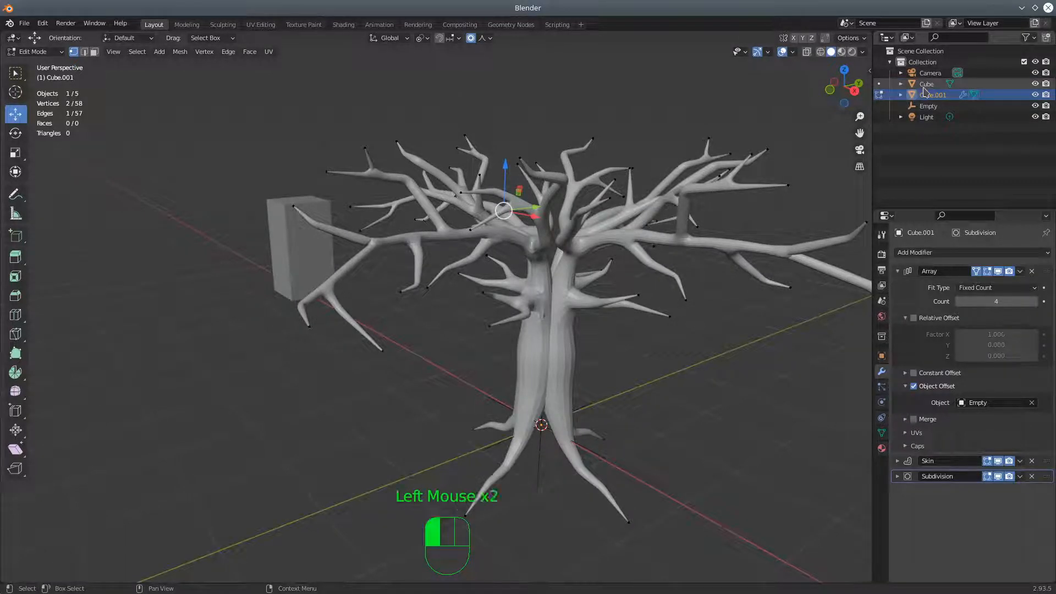
{"action": "double_click", "coordinate": [924, 86]}
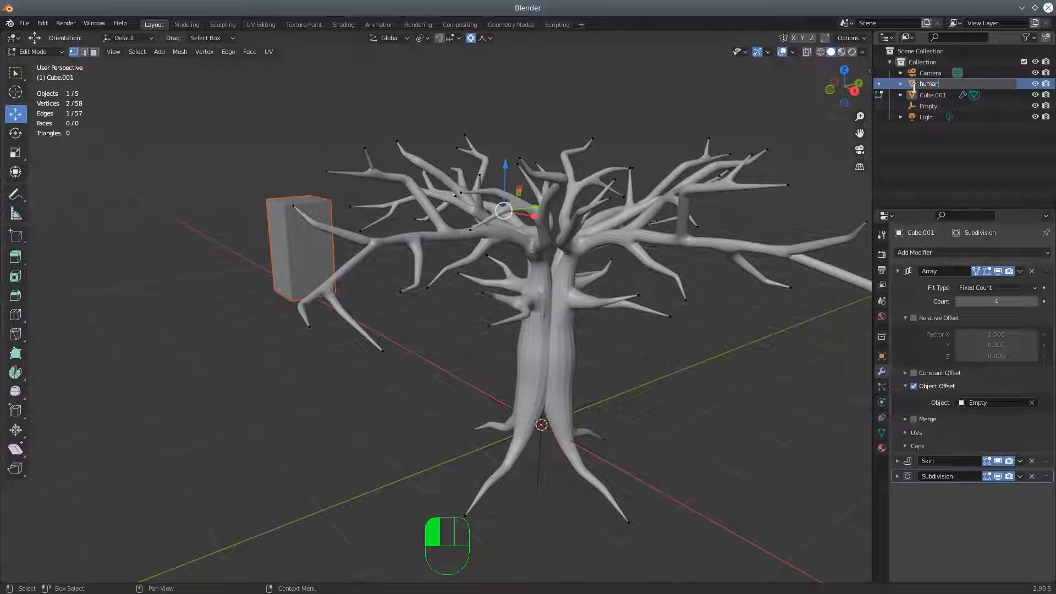
{"action": "left_click", "coordinate": [914, 87]}
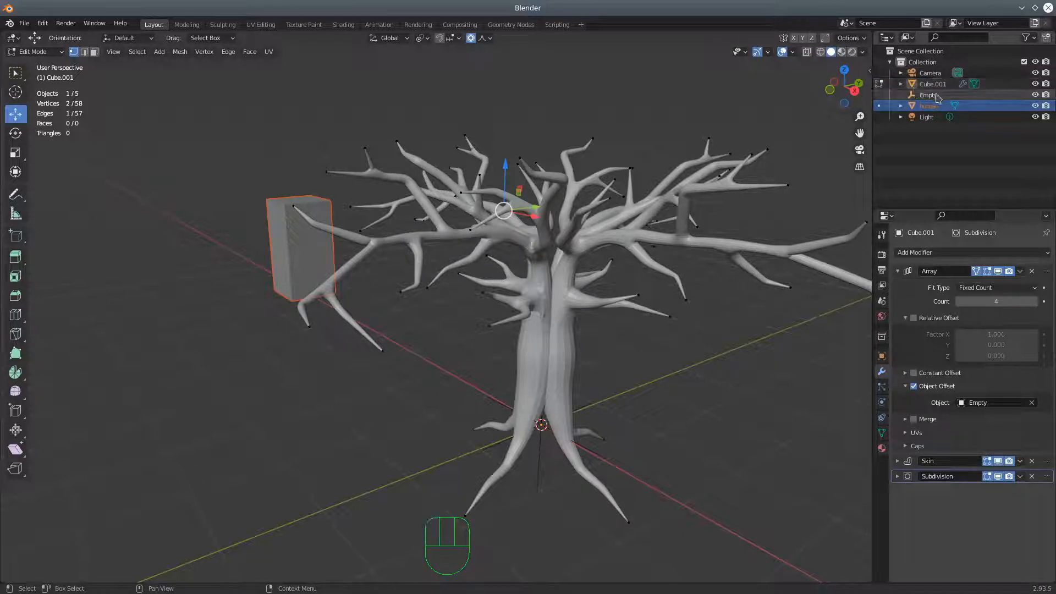
Rename the Cube.001 object as tree
{"action": "left_click", "coordinate": [935, 88]}
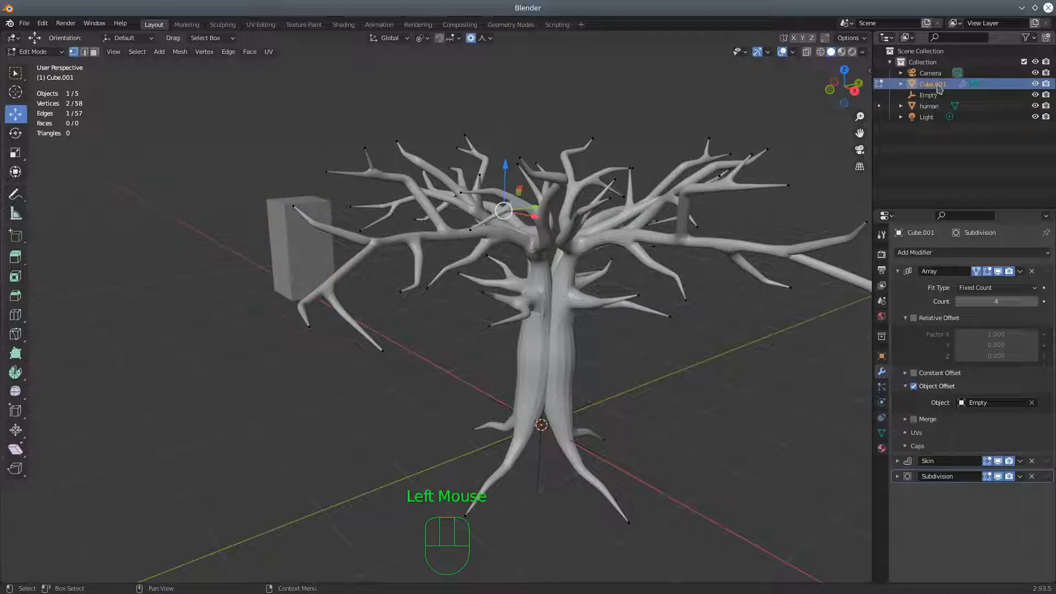
{"action": "double_click", "coordinate": [938, 88]}
{"action": "type", "text": "tree"}
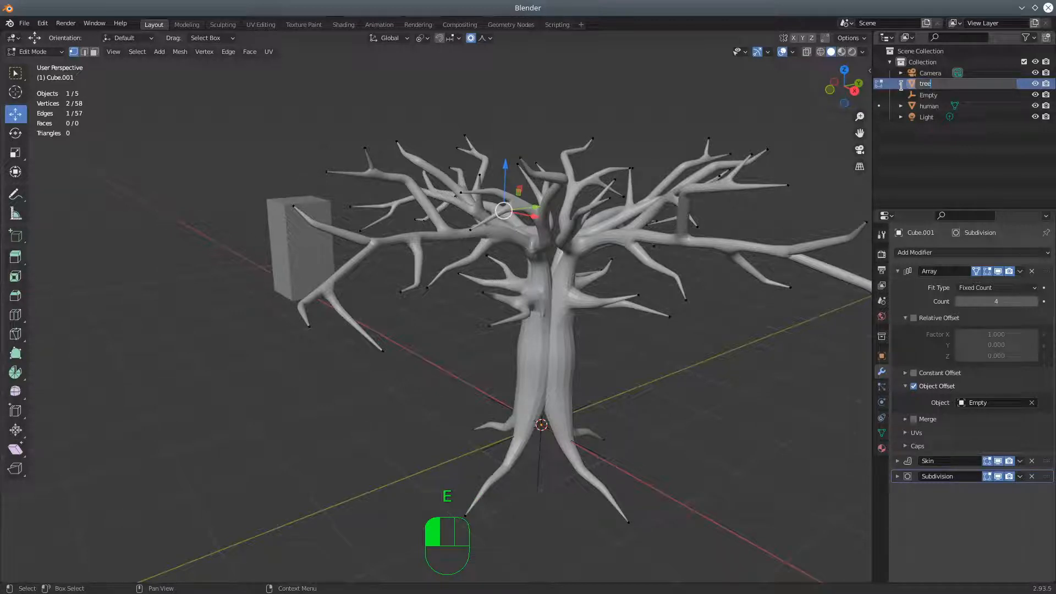
{"action": "left_click", "coordinate": [901, 85]}
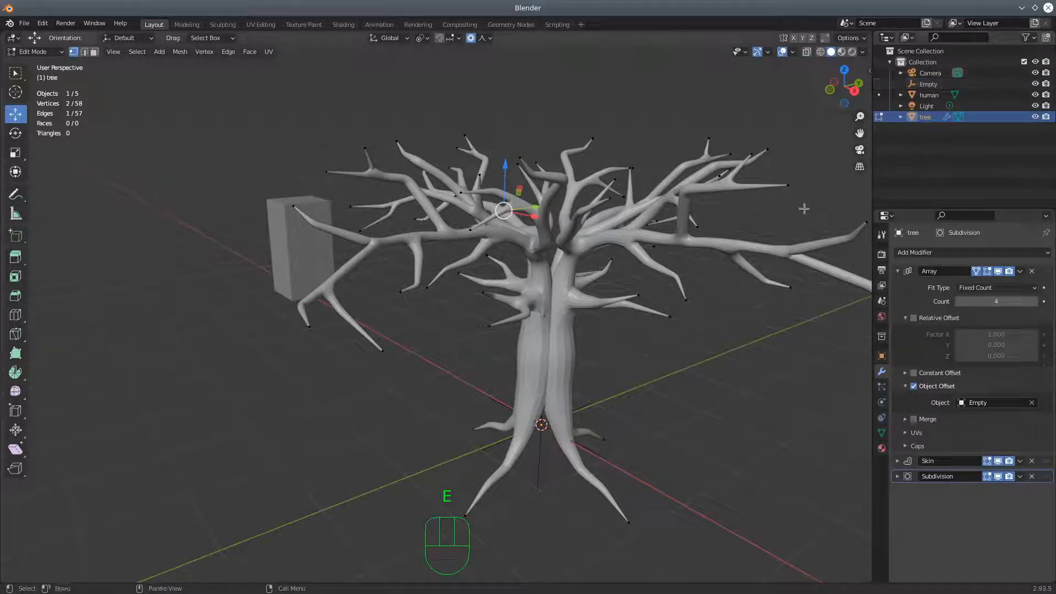
Switch the tree to Object Mode and try to duplicate it
{"action": "left_click", "coordinate": [36, 52]}
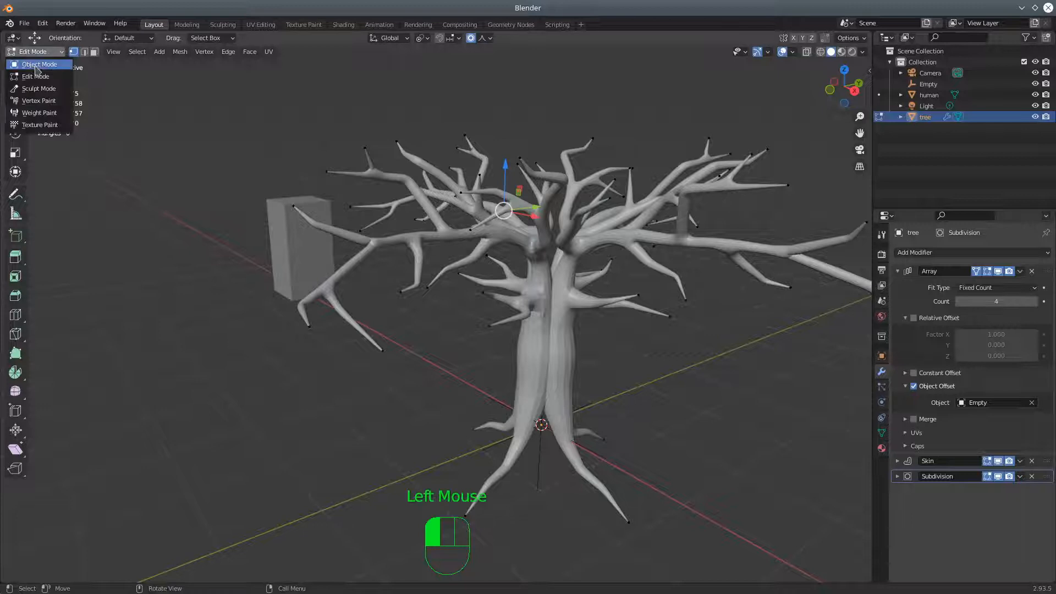
{"action": "left_click", "coordinate": [30, 65]}
{"action": "middle_click_drag", "start_coordinate": [650, 418], "coordinate": [680, 415]}
{"action": "key", "text": "ctrl"}
{"action": "key", "text": "ctrl+d"}
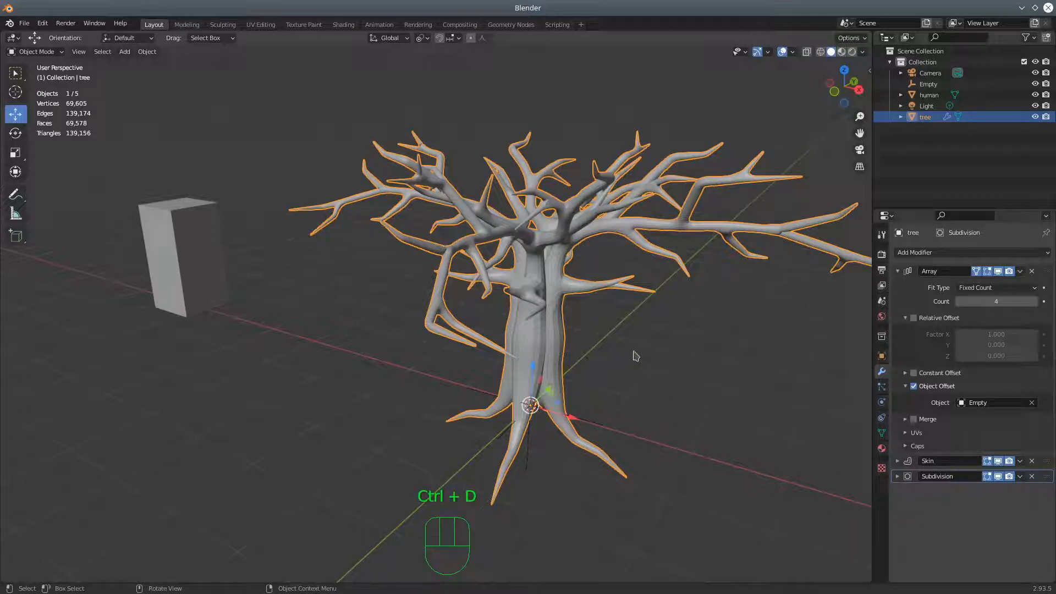
Try moving the tree by itself along the X axis, and undo the move
{"action": "scroll", "coordinate": [636, 355], "scroll_direction": "down", "scroll_amount": 3}
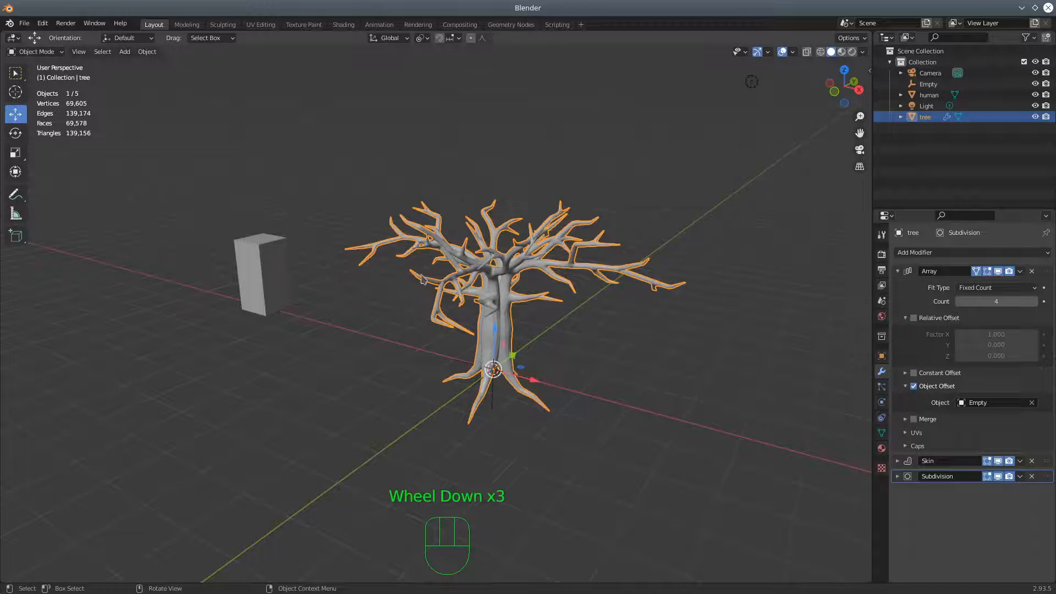
{"action": "middle_click_drag", "start_coordinate": [520, 321], "coordinate": [624, 360]}
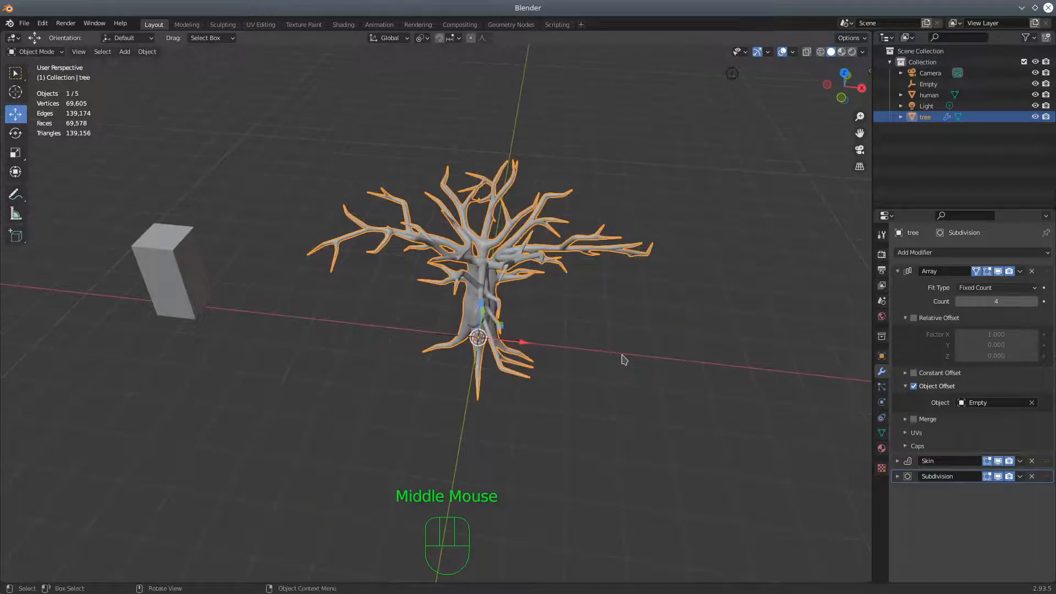
{"action": "left_click_drag", "start_coordinate": [547, 355], "coordinate": [613, 346]}
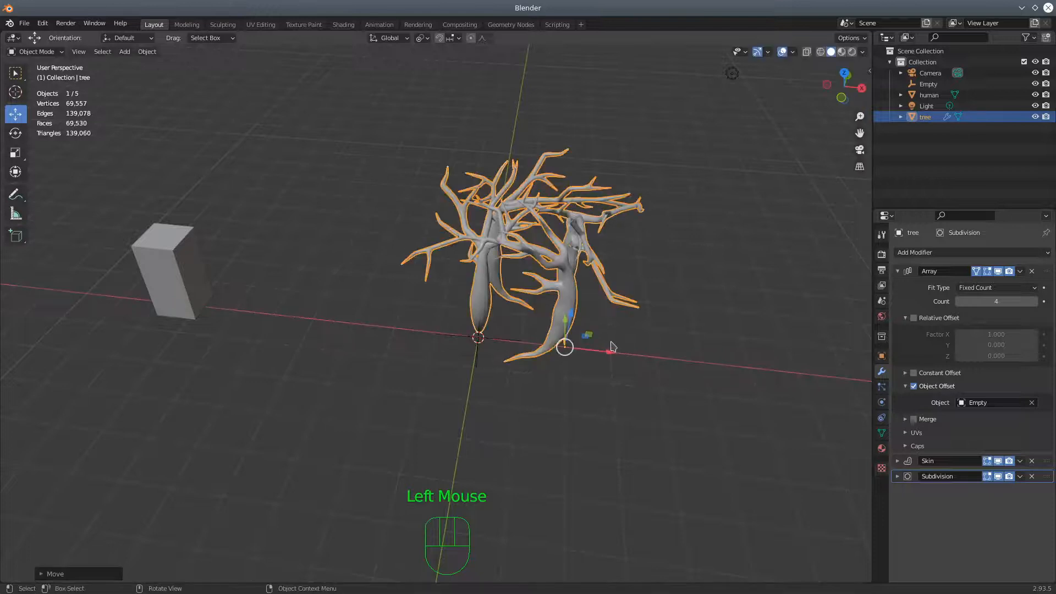
{"action": "key", "text": "ctrl+z"}
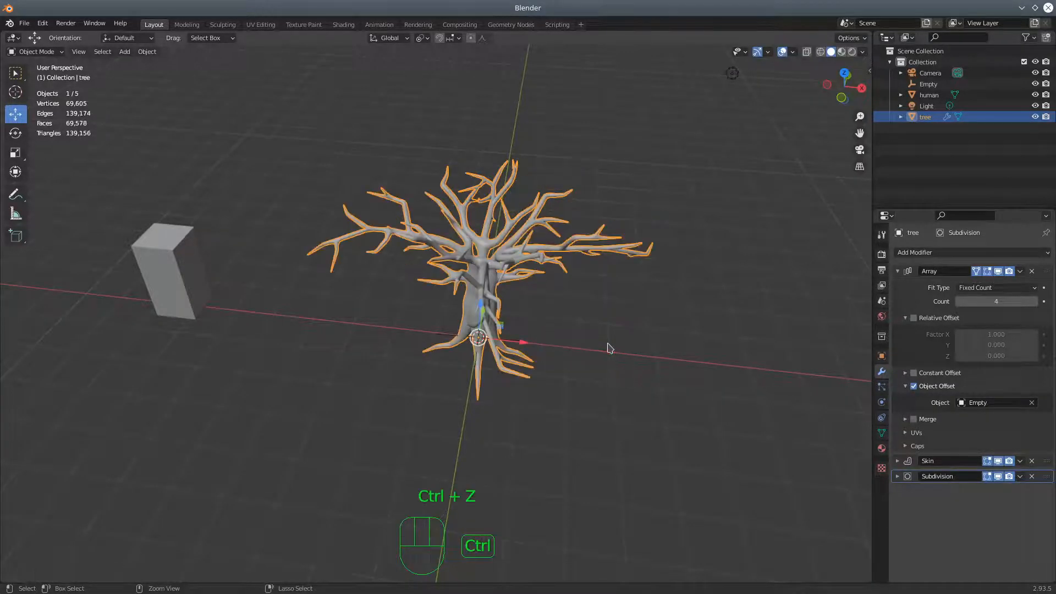
Add the Empty at the tree's base to the selection and duplicate both objects in place
{"action": "middle_click_drag", "start_coordinate": [599, 367], "coordinate": [523, 363]}
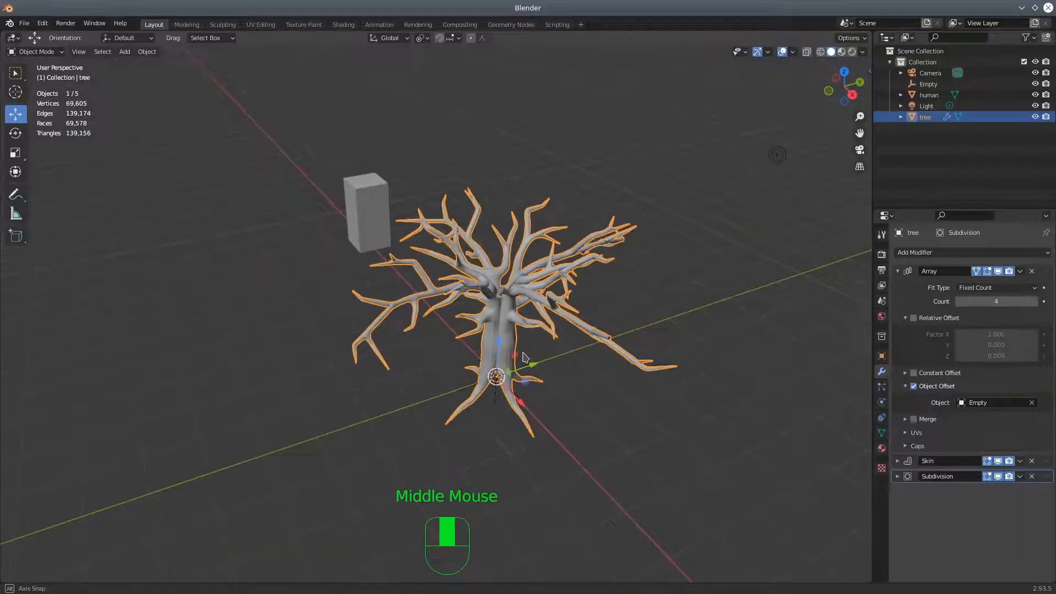
{"action": "left_click", "coordinate": [496, 406], "text": "shift"}
{"action": "middle_click_drag", "start_coordinate": [566, 401], "coordinate": [640, 392]}
{"action": "key", "text": "ctrl"}
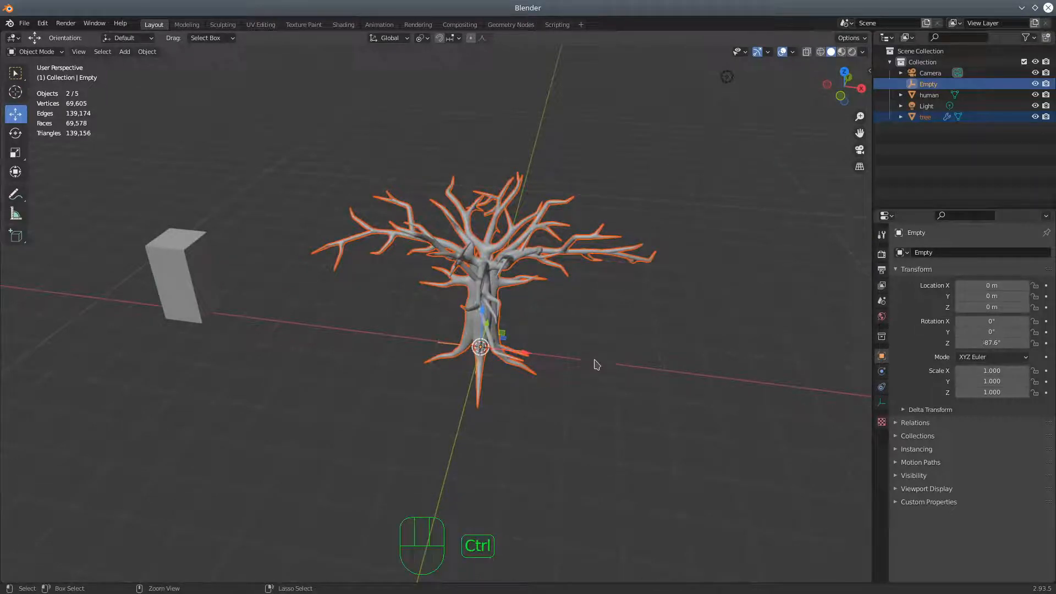
{"action": "left_click", "coordinate": [60, 52]}
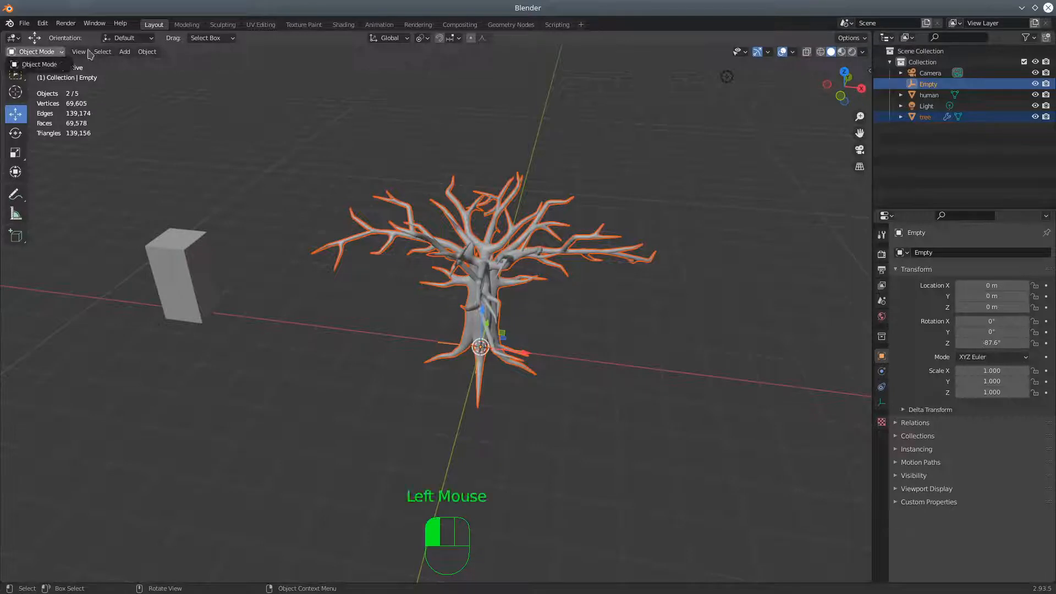
{"action": "left_click", "coordinate": [147, 52]}
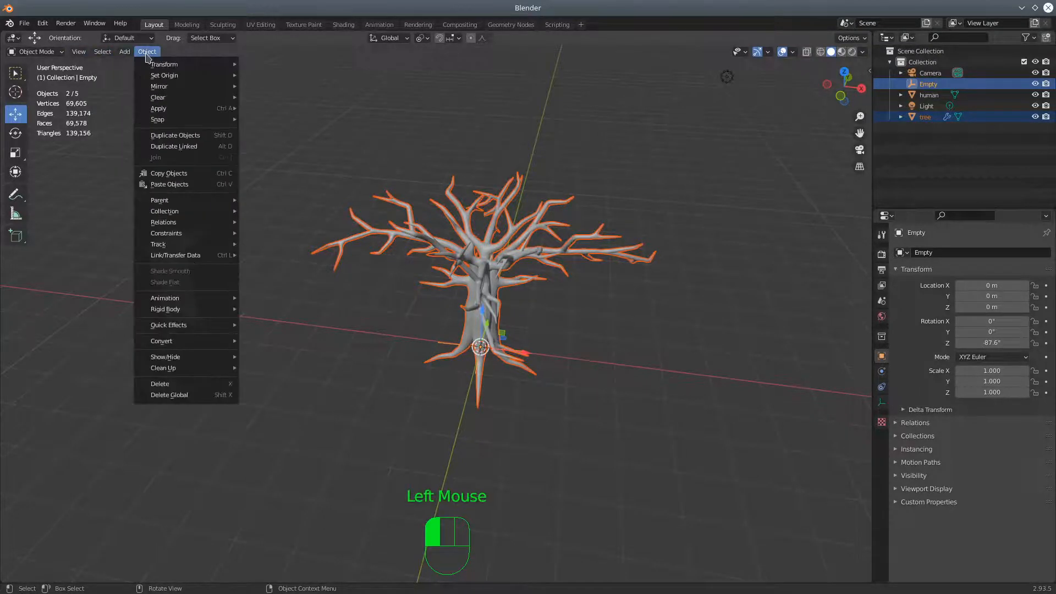
{"action": "left_click", "coordinate": [174, 136]}
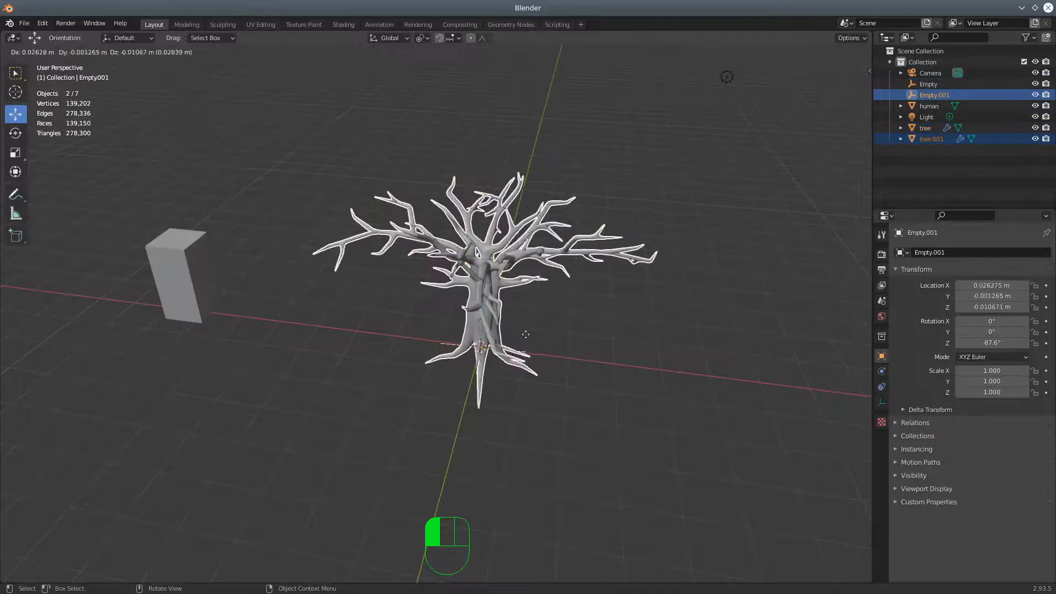
{"action": "right_click", "coordinate": [499, 308]}
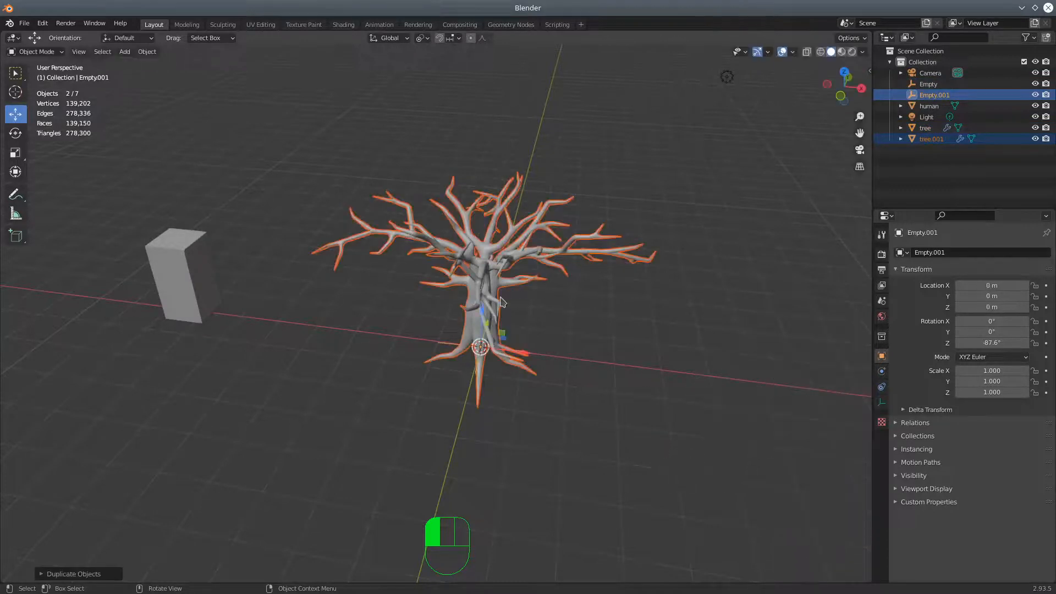
Move the duplicated tree and its Empty about 7.44 m along the positive X axis
{"action": "scroll", "coordinate": [477, 375], "scroll_direction": "down", "scroll_amount": 2}
{"action": "scroll", "coordinate": [476, 376], "scroll_direction": "down", "scroll_amount": 1}
{"action": "left_click_drag", "start_coordinate": [502, 343], "coordinate": [724, 355]}
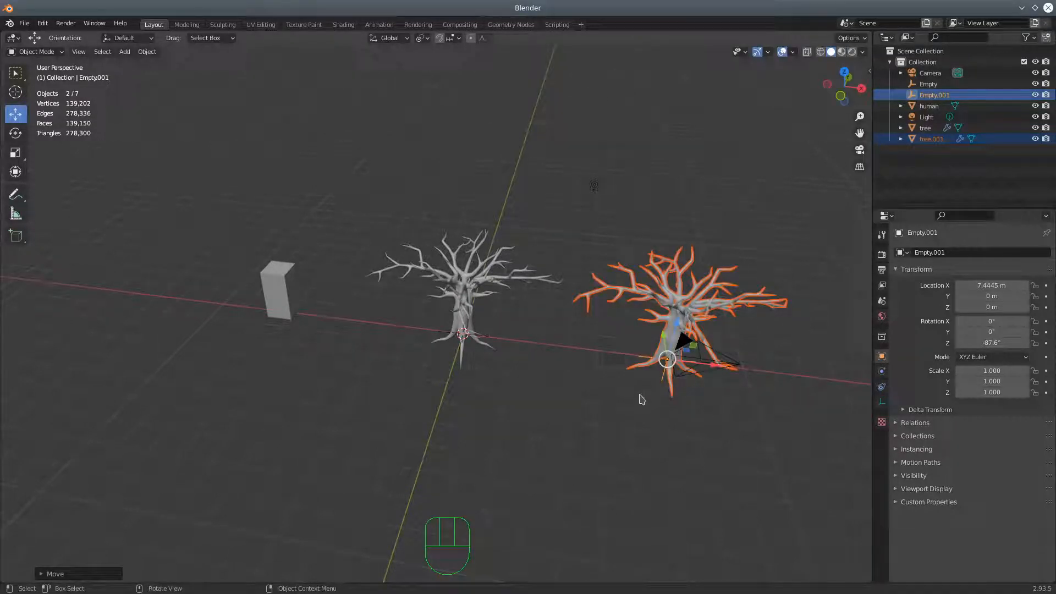
Hide the duplicated tree and its Empty, and apply the Array modifier on the original tree
{"action": "key", "text": "h"}
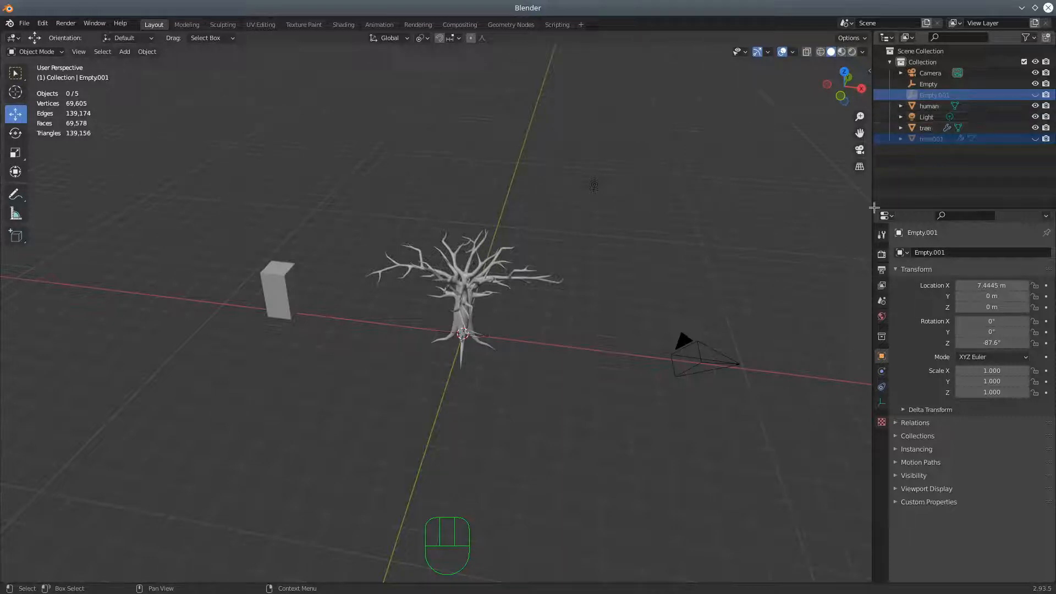
{"action": "scroll", "coordinate": [635, 370], "scroll_direction": "up", "scroll_amount": 4}
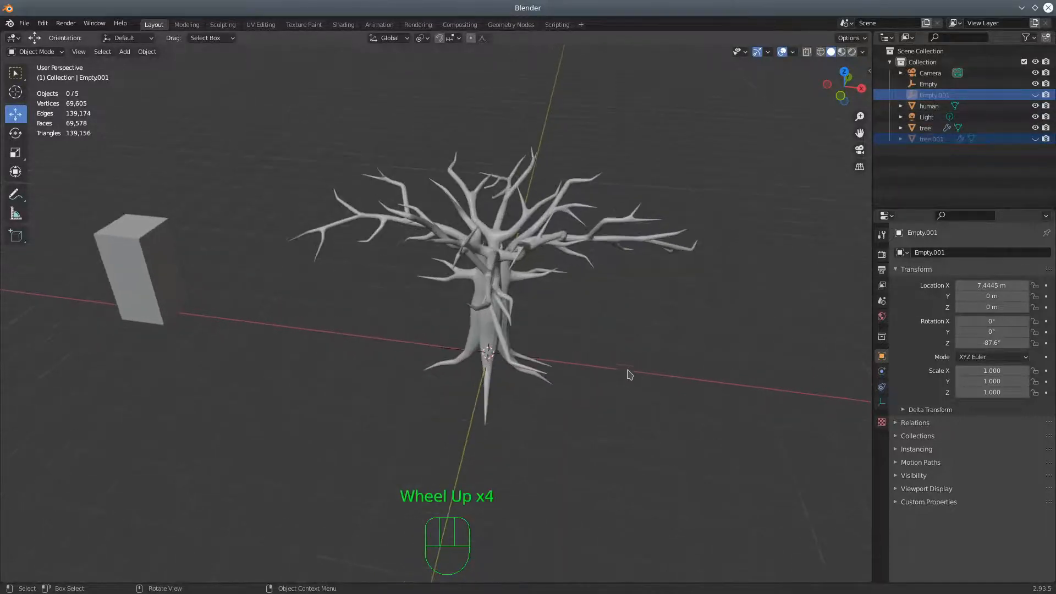
{"action": "left_click", "coordinate": [499, 313]}
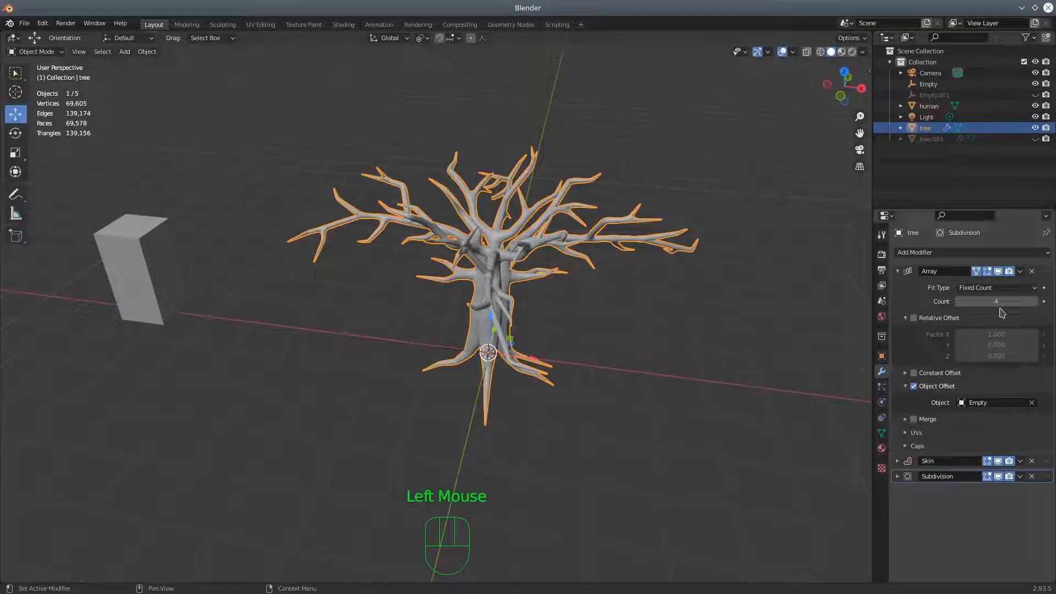
{"action": "left_click", "coordinate": [1021, 271]}
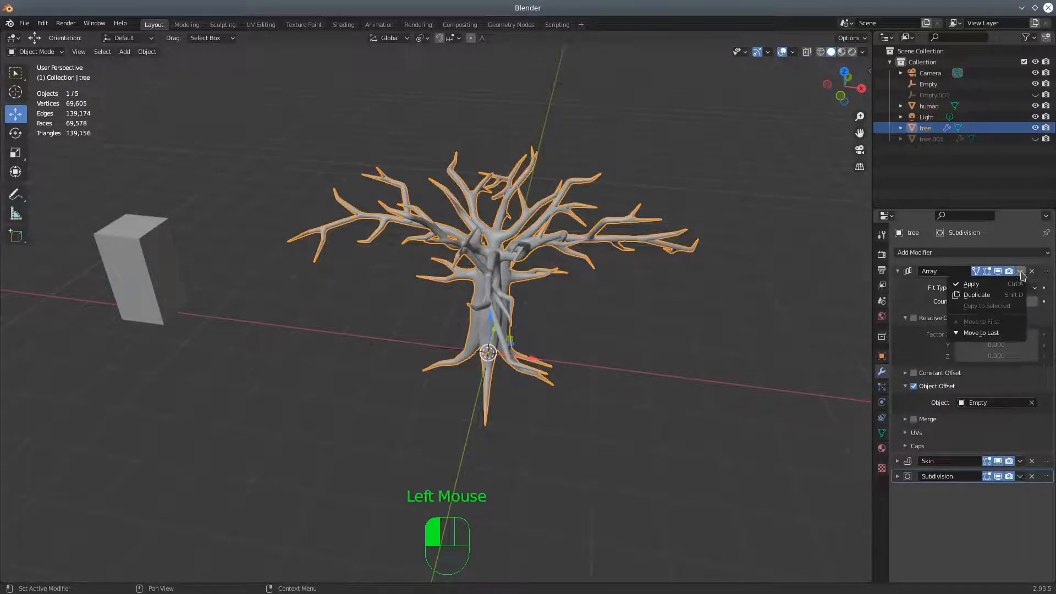
{"action": "left_click", "coordinate": [997, 284]}
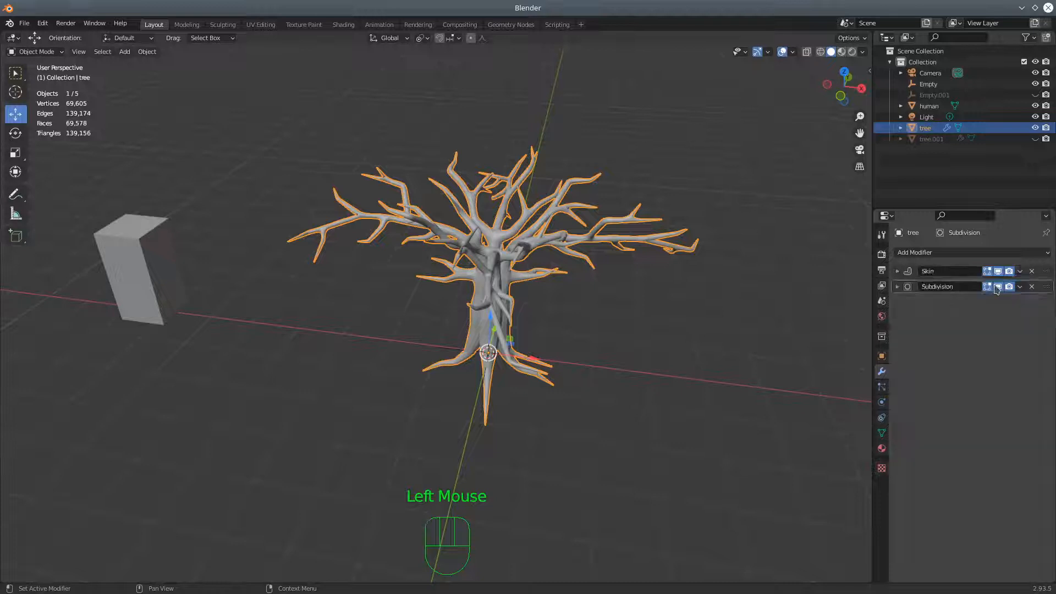
Show the scene in wireframe and apply the tree's Skin and Subdivision modifiers
{"action": "middle_click_drag", "start_coordinate": [628, 342], "coordinate": [699, 324]}
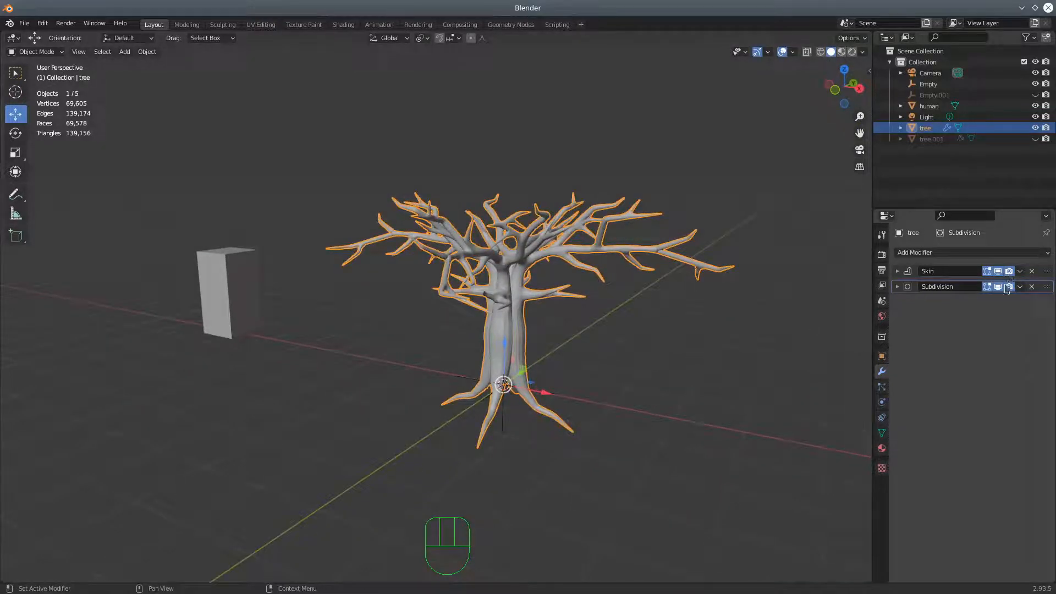
{"action": "middle_click_drag", "start_coordinate": [823, 332], "coordinate": [690, 334]}
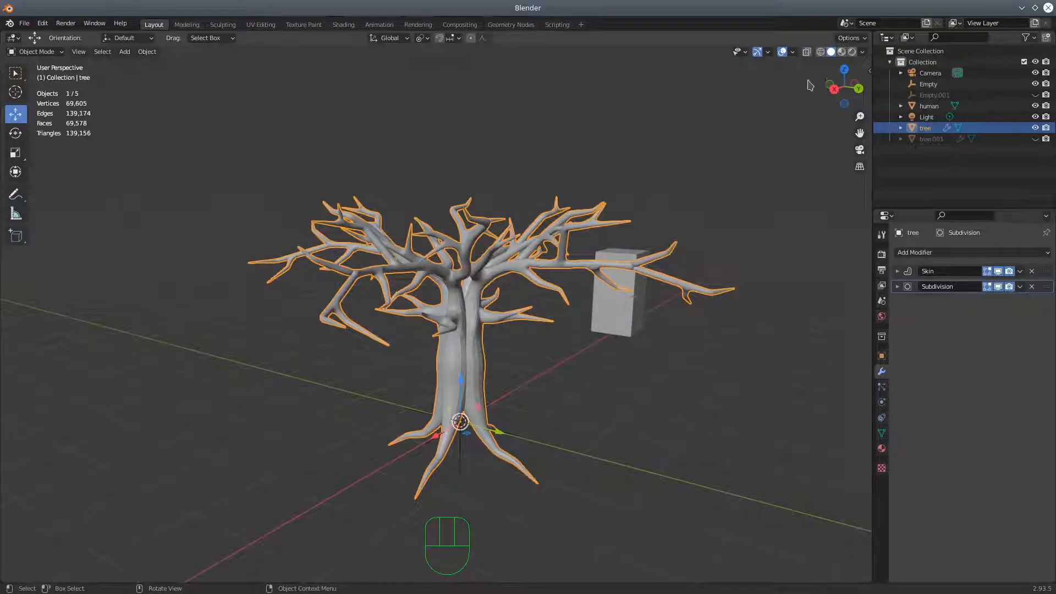
{"action": "left_click", "coordinate": [821, 52]}
{"action": "middle_click_drag", "start_coordinate": [684, 319], "coordinate": [611, 326]}
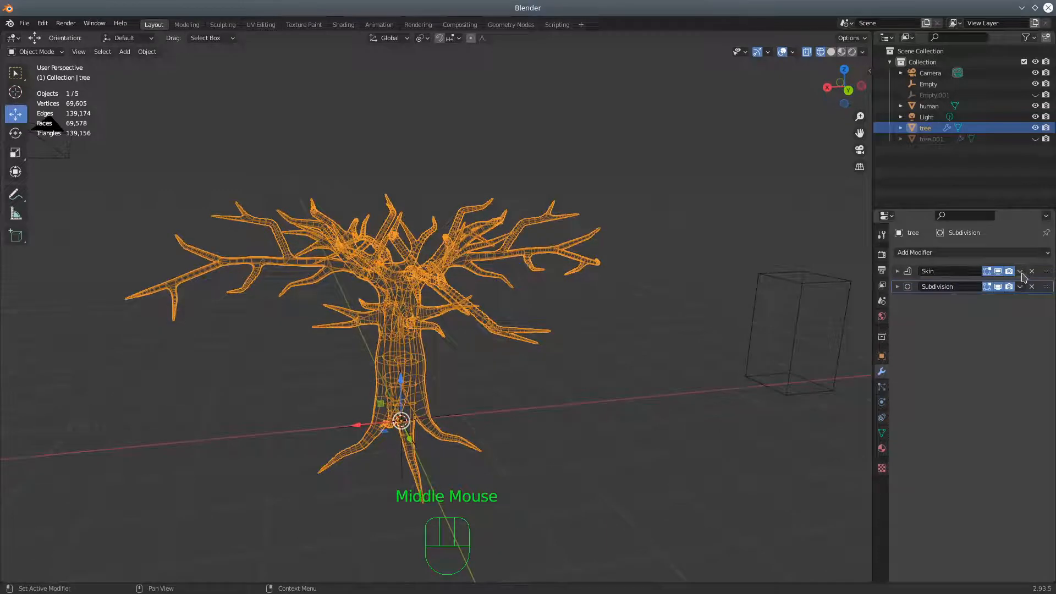
{"action": "left_click", "coordinate": [1020, 272]}
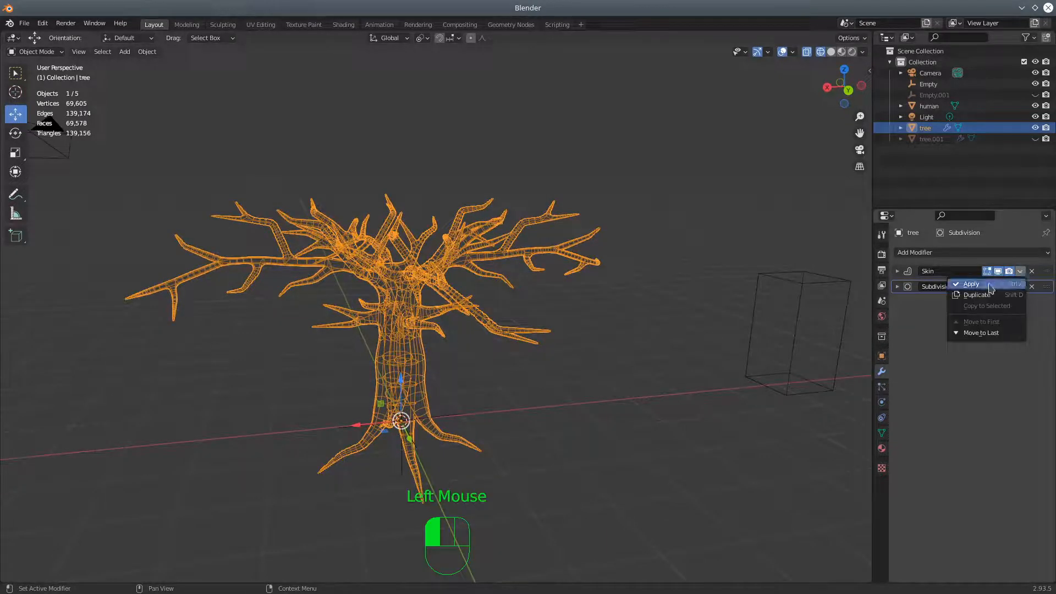
{"action": "left_click", "coordinate": [1008, 287]}
{"action": "left_click", "coordinate": [1020, 271]}
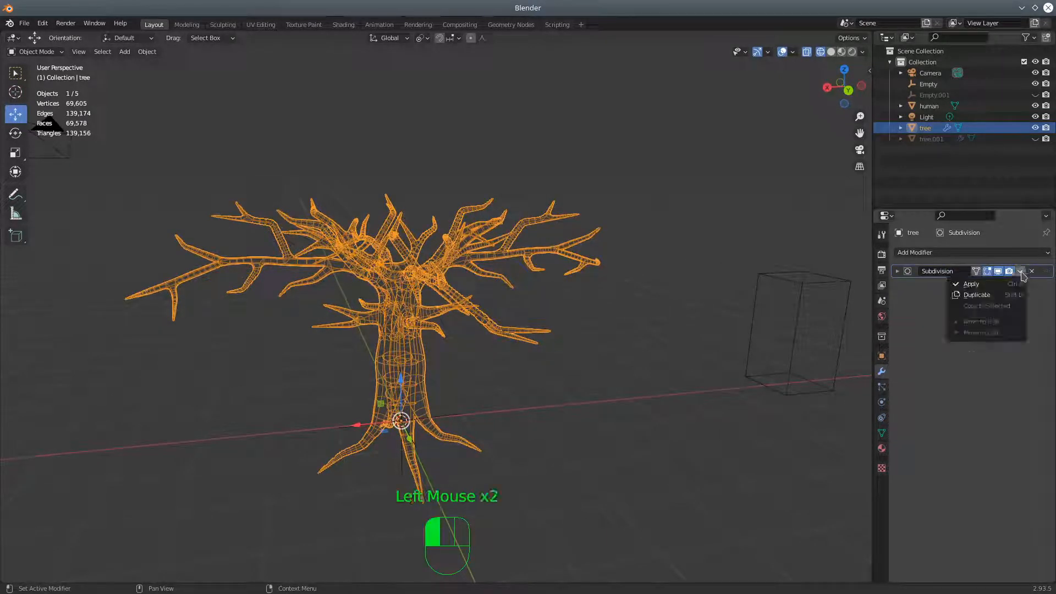
{"action": "left_click", "coordinate": [987, 287]}
{"action": "mouse_move", "coordinate": [604, 308]}
{"action": "middle_mouse_down"}
{"action": "mouse_move", "coordinate": [577, 356]}
{"action": "mouse_move", "coordinate": [608, 357]}
{"action": "middle_mouse_up"}
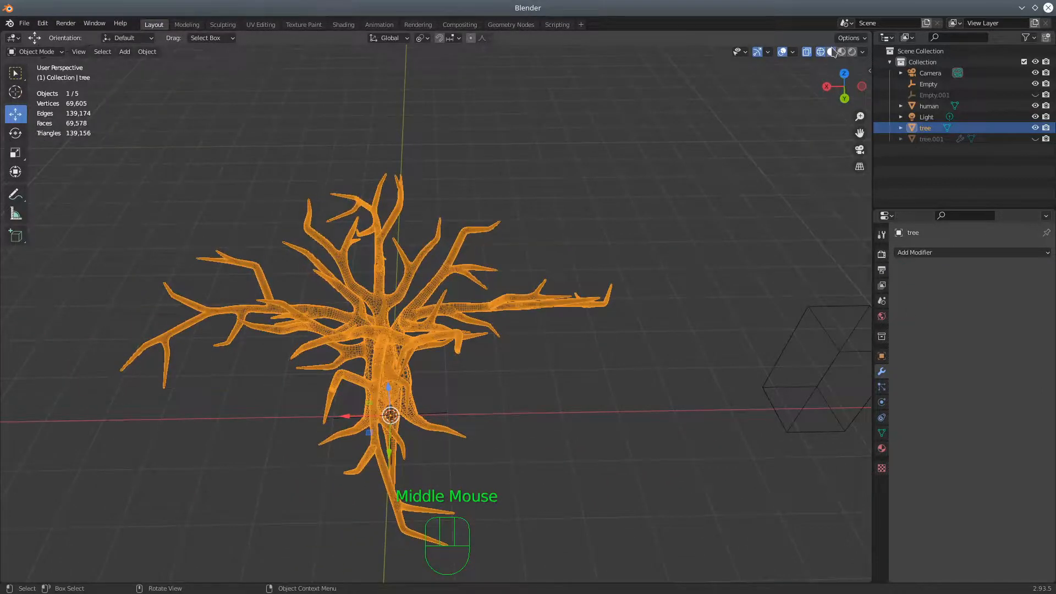
Return the viewport to solid shading and set the tree to Shade Smooth
{"action": "left_click", "coordinate": [832, 52]}
{"action": "mouse_move", "coordinate": [586, 262]}
{"action": "middle_mouse_down"}
{"action": "mouse_move", "coordinate": [533, 217]}
{"action": "mouse_move", "coordinate": [553, 232]}
{"action": "mouse_move", "coordinate": [528, 237]}
{"action": "middle_mouse_up"}
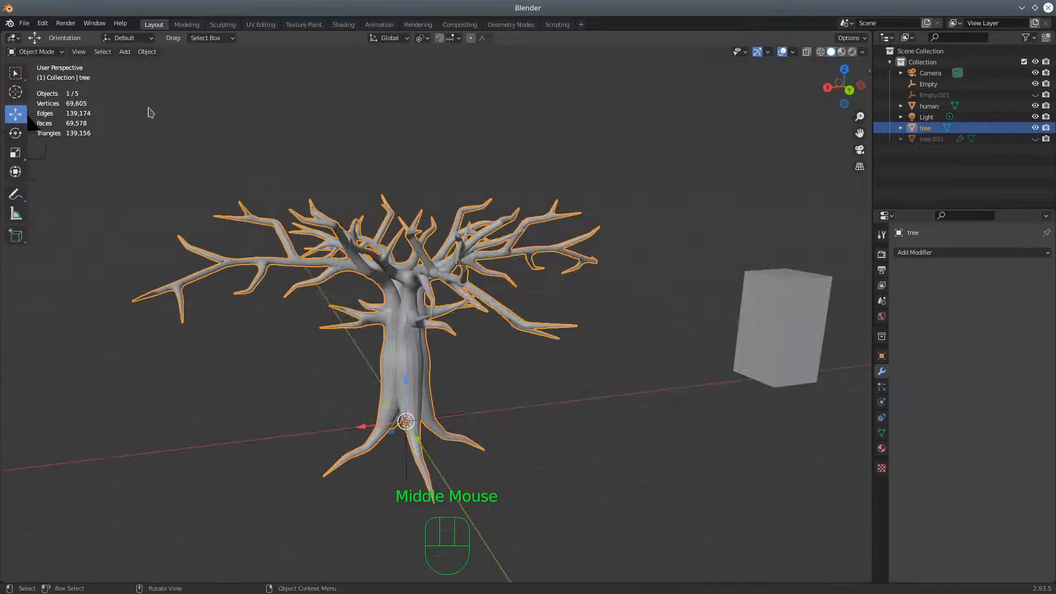
{"action": "left_click", "coordinate": [147, 52]}
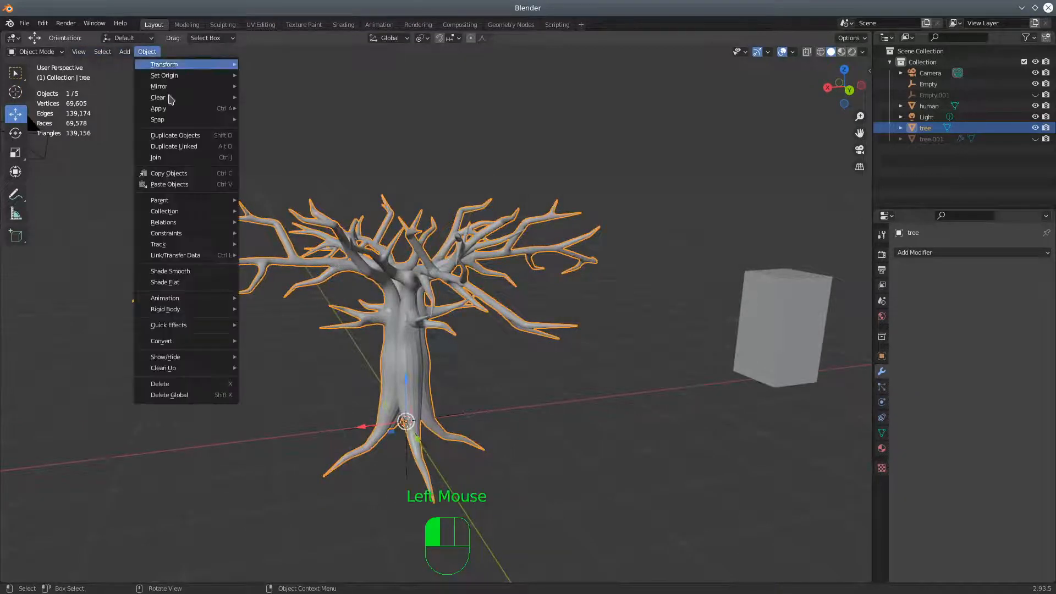
{"action": "left_click", "coordinate": [201, 272]}
{"action": "mouse_move", "coordinate": [508, 360]}
{"action": "middle_mouse_down"}
{"action": "mouse_move", "coordinate": [415, 385]}
{"action": "mouse_move", "coordinate": [554, 327]}
{"action": "mouse_move", "coordinate": [573, 306]}
{"action": "mouse_move", "coordinate": [645, 326]}
{"action": "mouse_move", "coordinate": [620, 313]}
{"action": "mouse_move", "coordinate": [601, 320]}
{"action": "middle_mouse_up"}
Switch the viewport to wireframe display and look at the tree's mesh from several sides
{"action": "left_click", "coordinate": [820, 52]}
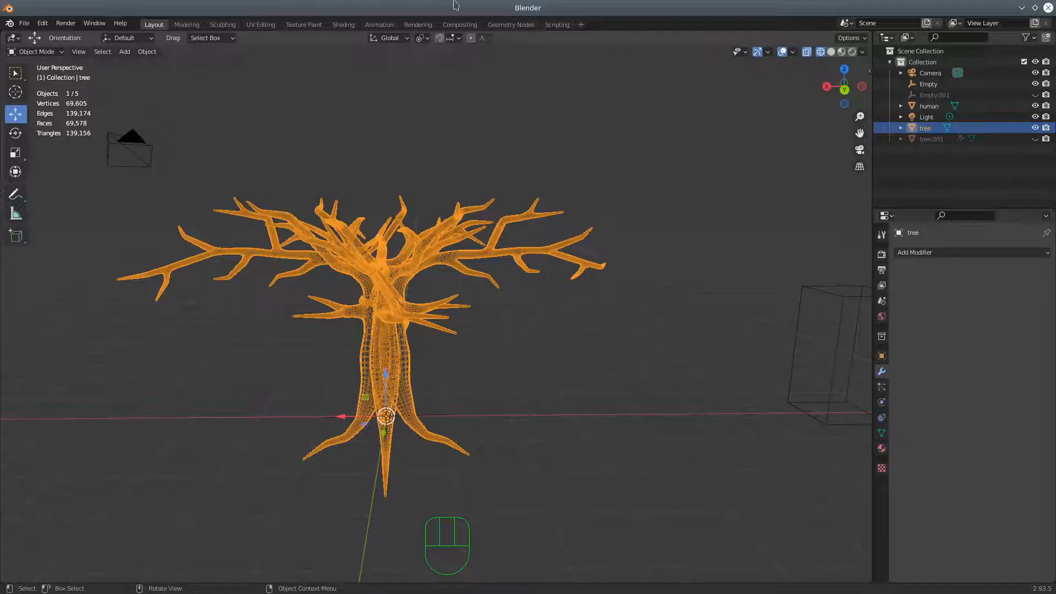
{"action": "middle_click_drag", "start_coordinate": [491, 119], "coordinate": [429, 160]}
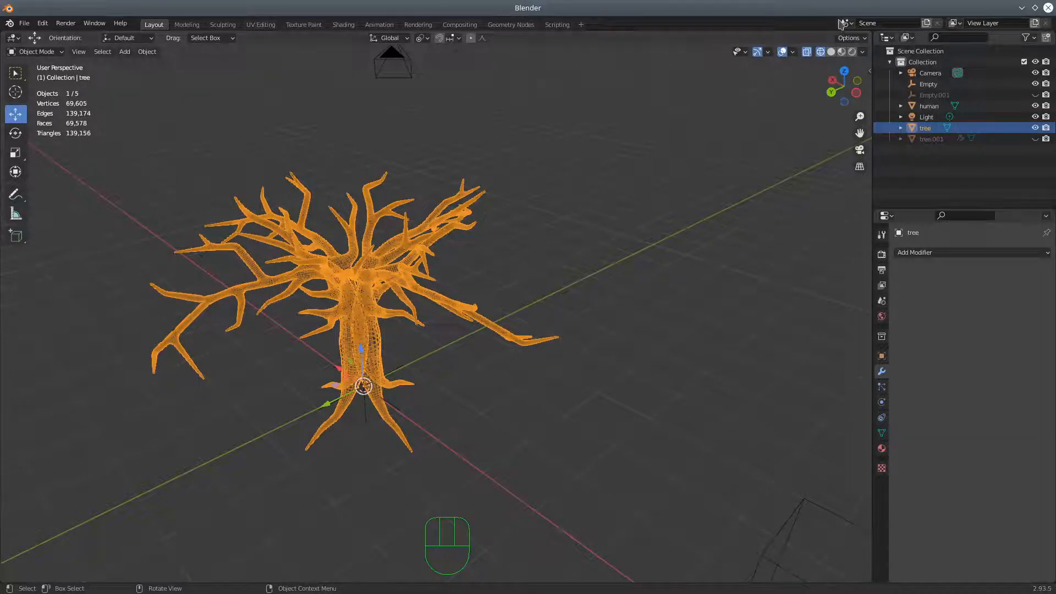
{"action": "mouse_move", "coordinate": [500, 160]}
{"action": "middle_mouse_down"}
{"action": "mouse_move", "coordinate": [512, 133]}
{"action": "mouse_move", "coordinate": [502, 148]}
{"action": "middle_mouse_up"}
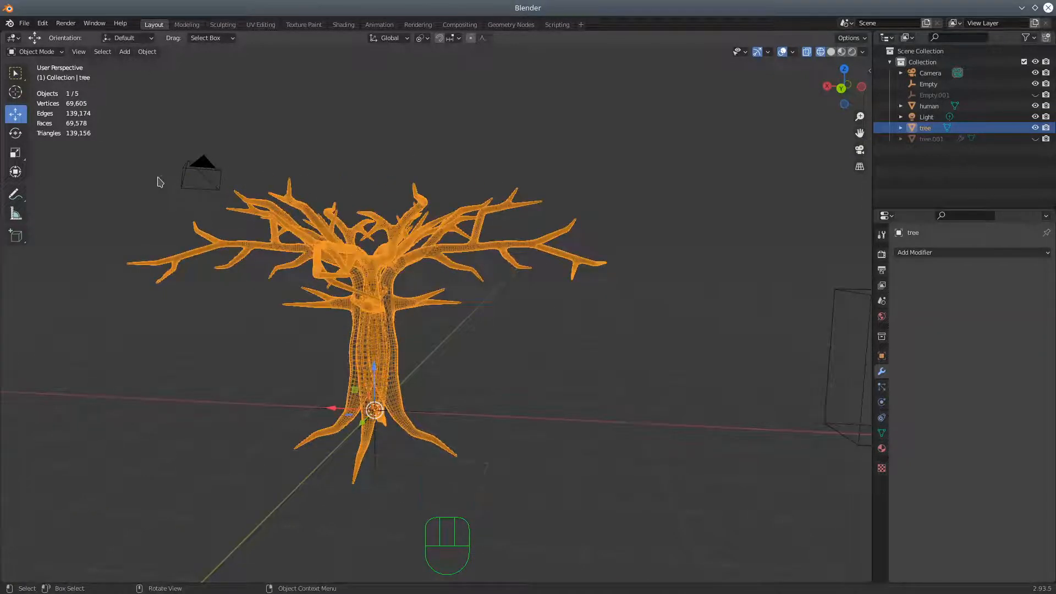
{"action": "key", "text": "b"}
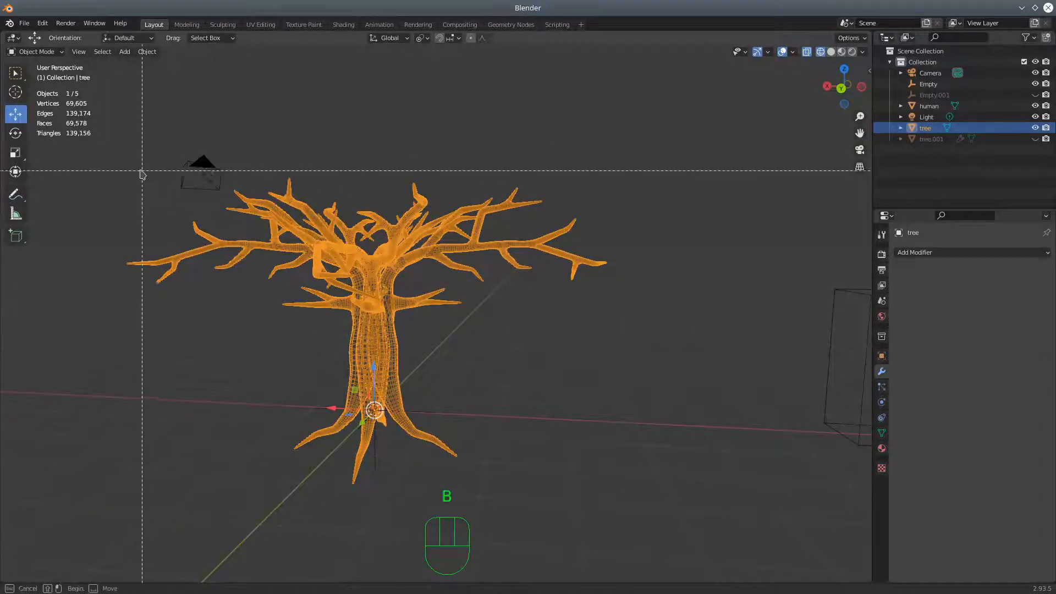
{"action": "left_click_drag", "start_coordinate": [106, 152], "coordinate": [655, 317]}
{"action": "middle_click_drag", "start_coordinate": [657, 319], "coordinate": [656, 320]}
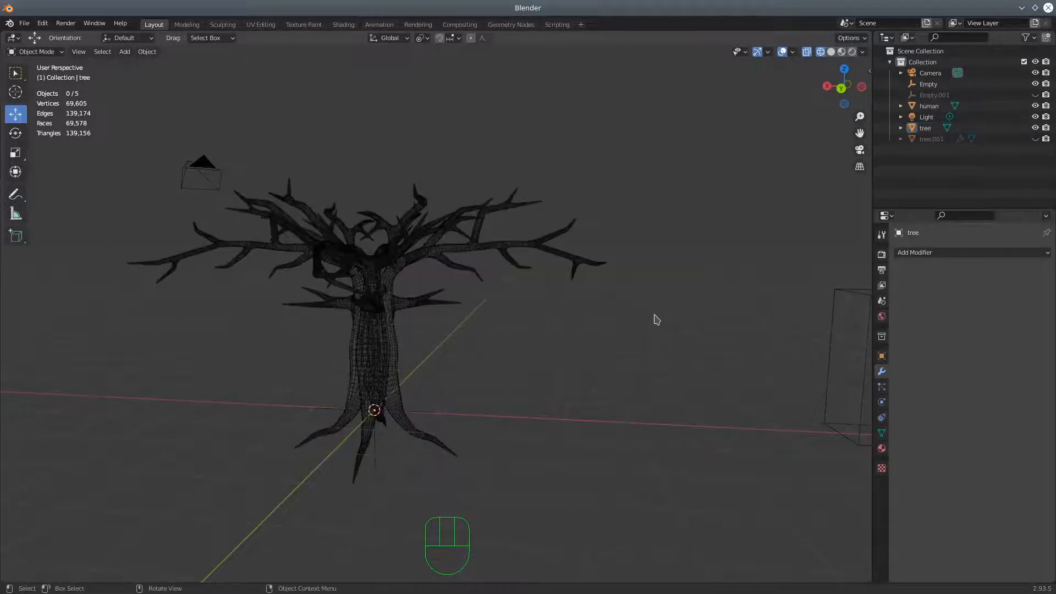
Enter Edit Mode on the tree and select its entire mesh
{"action": "left_click", "coordinate": [36, 52]}
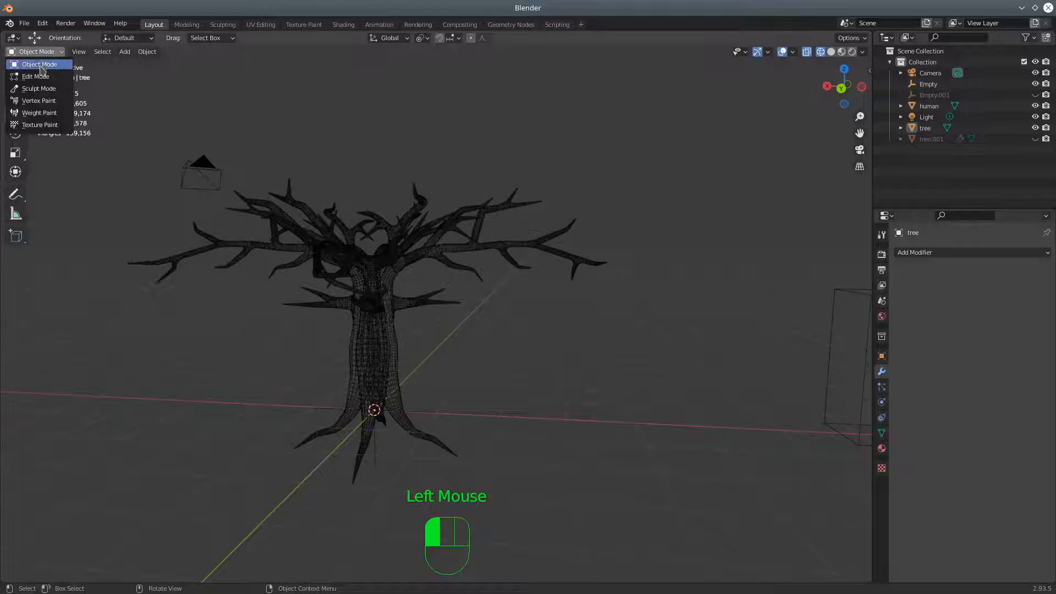
{"action": "left_click", "coordinate": [32, 65]}
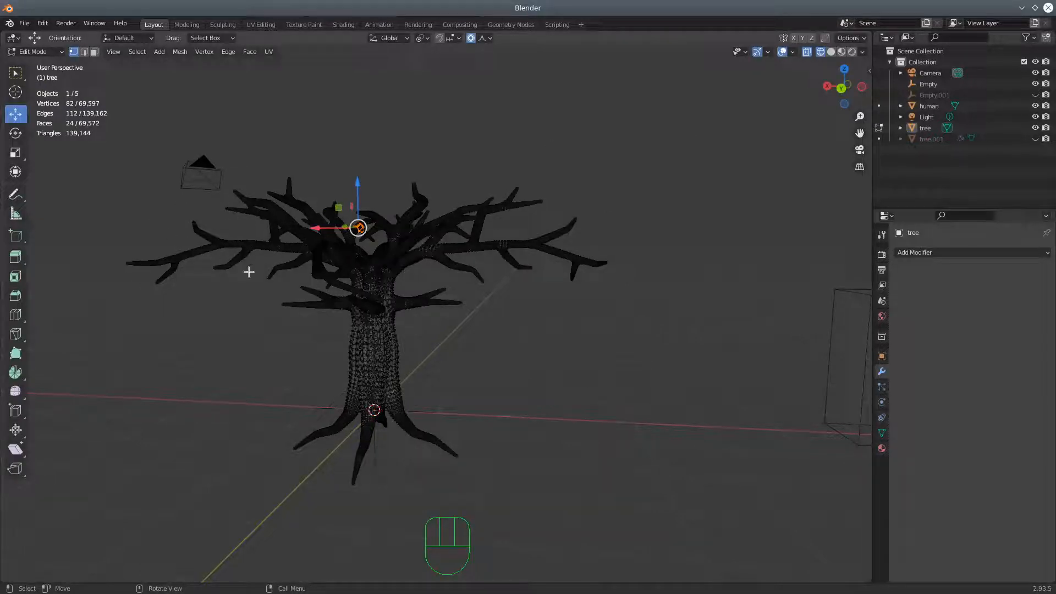
{"action": "key", "text": "a"}
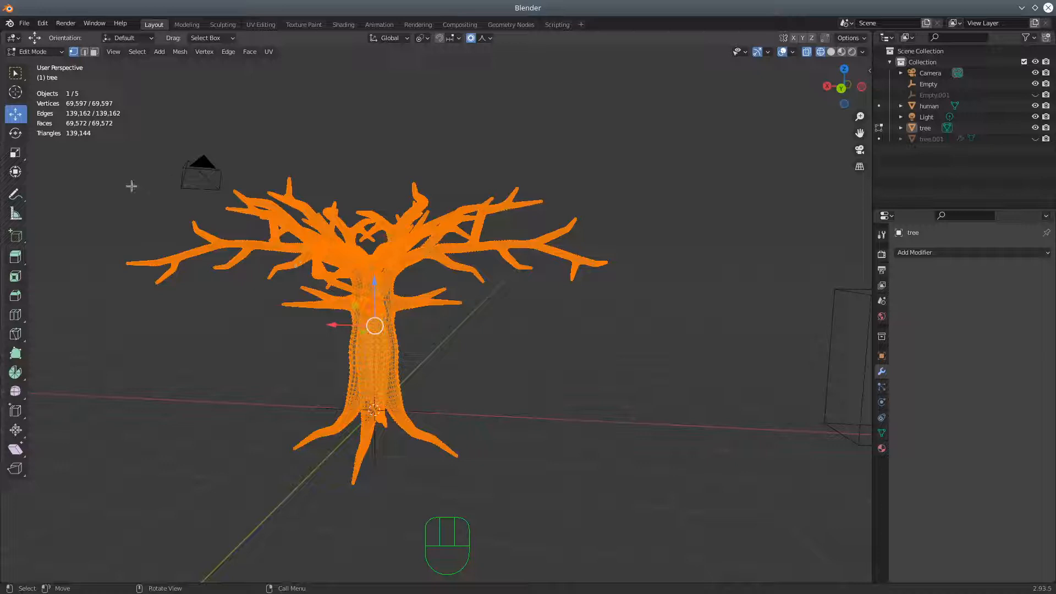
Box-deselect the branches and the upper trunk so only the roots and the trunk's base stay selected
{"action": "key", "text": "b"}
{"action": "left_click_drag", "start_coordinate": [111, 158], "coordinate": [719, 325]}
{"action": "middle_click_drag", "start_coordinate": [711, 388], "coordinate": [589, 374]}
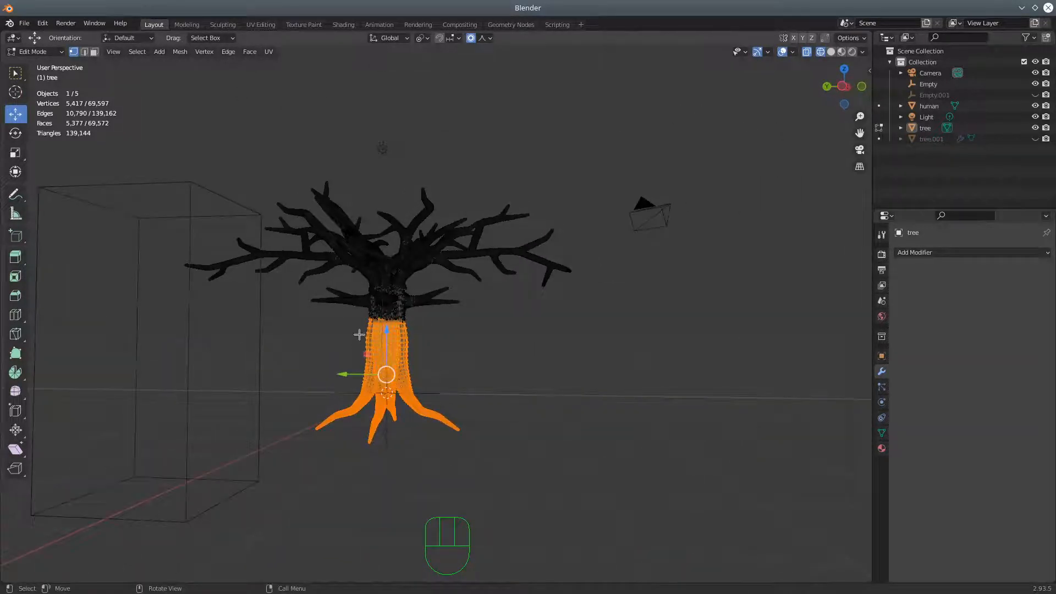
{"action": "key", "text": "b"}
{"action": "mouse_move", "coordinate": [350, 313]}
{"action": "left_mouse_down"}
{"action": "mouse_move", "coordinate": [459, 345]}
{"action": "mouse_move", "coordinate": [463, 359]}
{"action": "left_mouse_up"}
{"action": "middle_click", "coordinate": [575, 367]}
{"action": "middle_click_drag", "start_coordinate": [576, 368], "coordinate": [526, 401]}
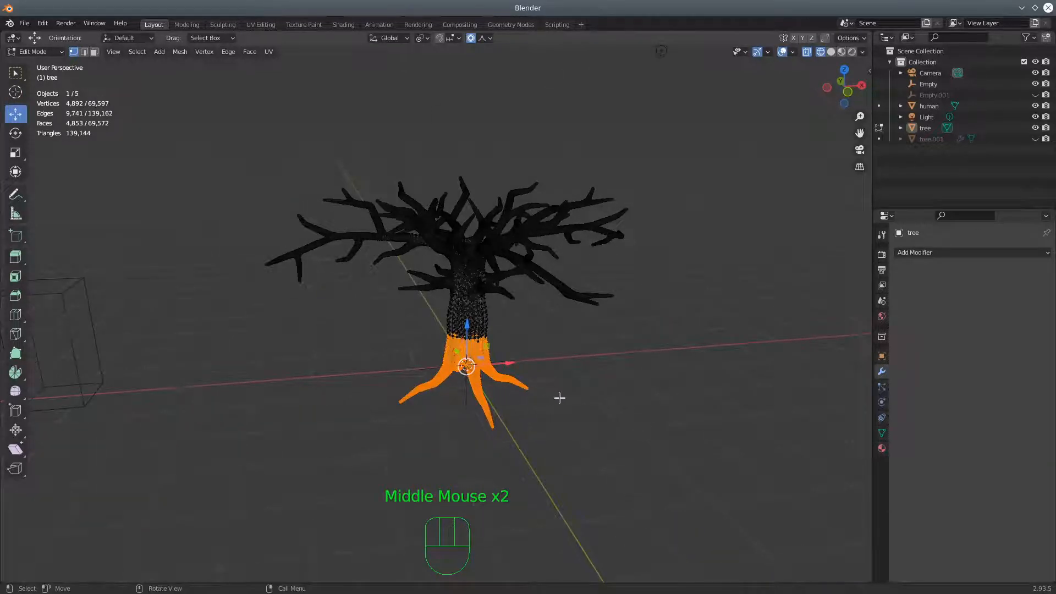
Set the proportional editing falloff to Smooth and rotate the selected roots about the global Z axis to twist the trunk
{"action": "left_click", "coordinate": [482, 39]}
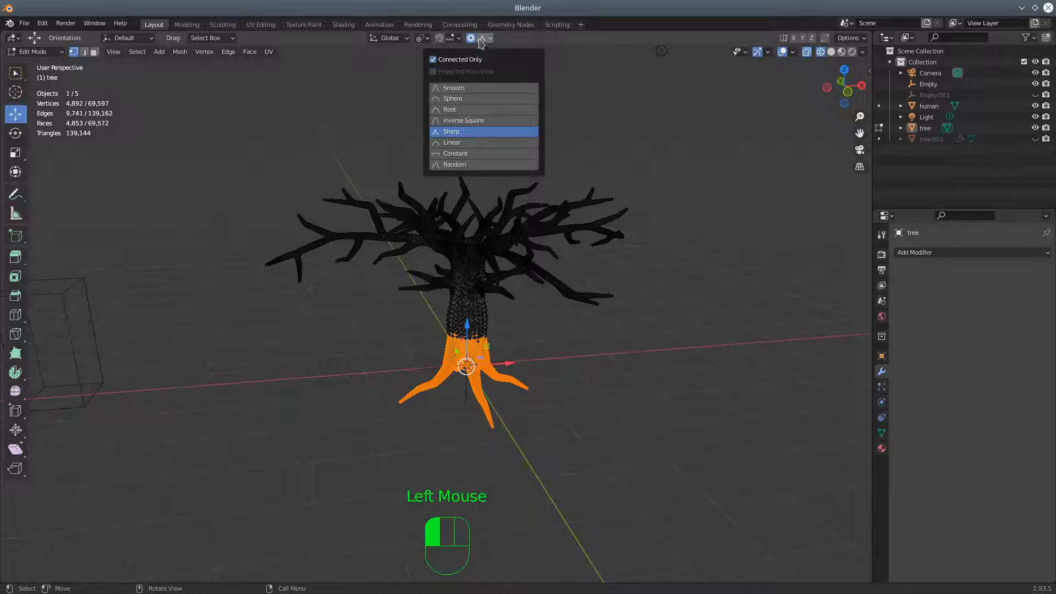
{"action": "left_click", "coordinate": [454, 89]}
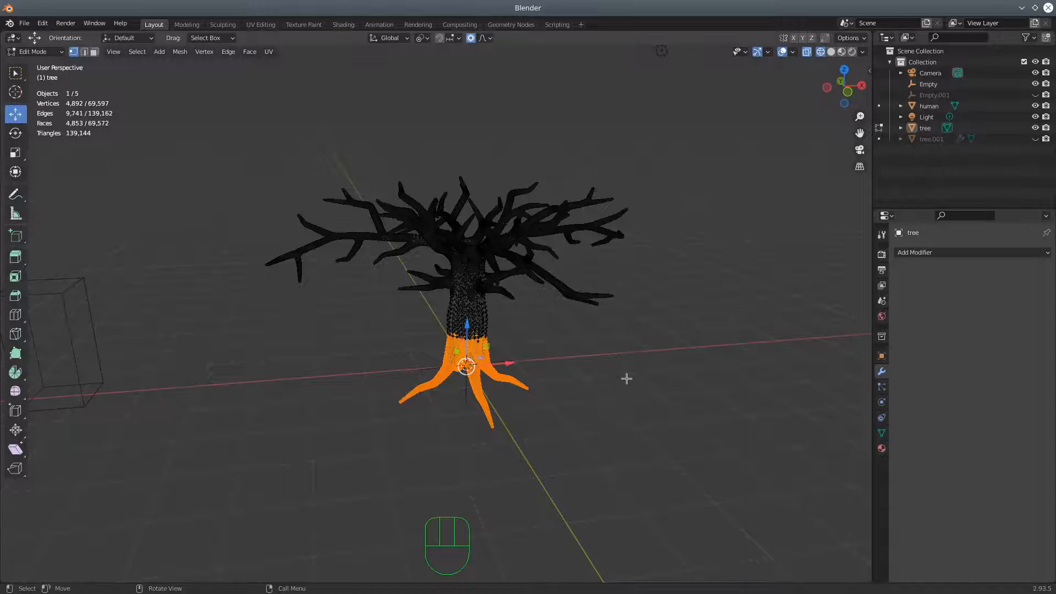
{"action": "scroll", "coordinate": [626, 378], "scroll_direction": "up", "scroll_amount": 3}
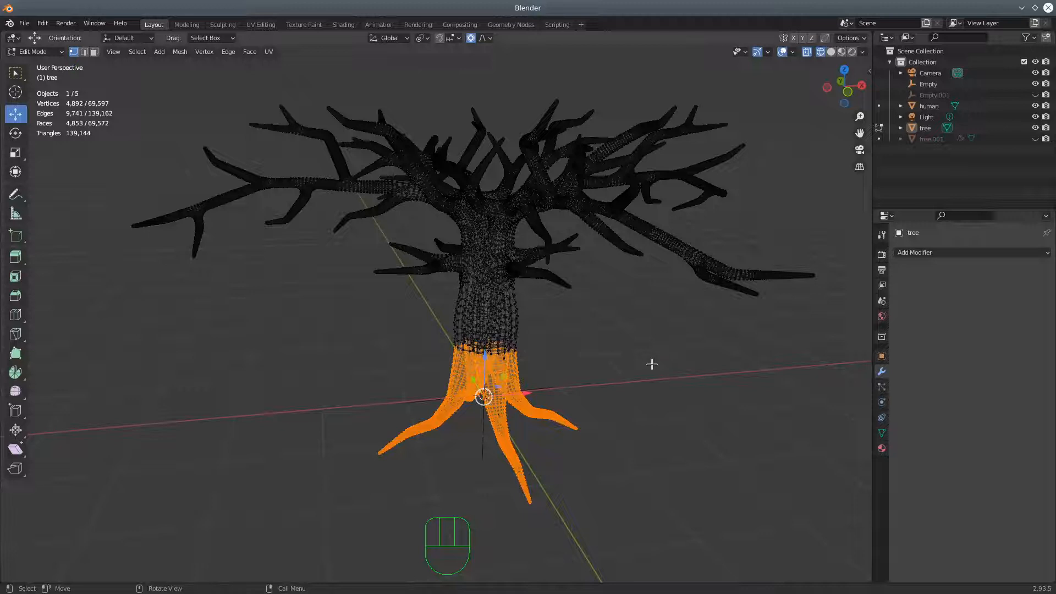
{"action": "key", "text": "r"}
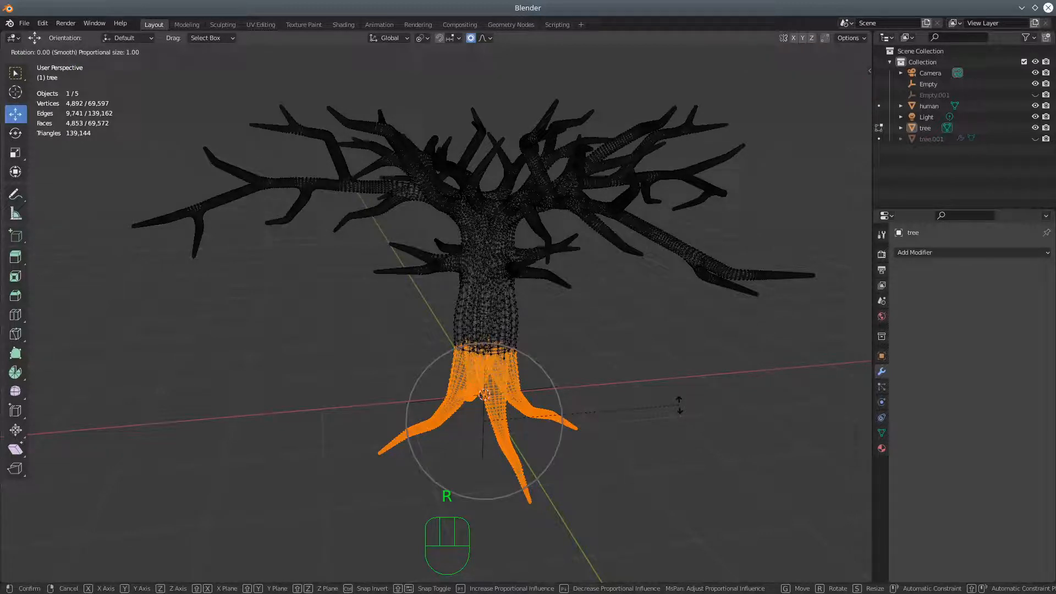
{"action": "key", "text": "z"}
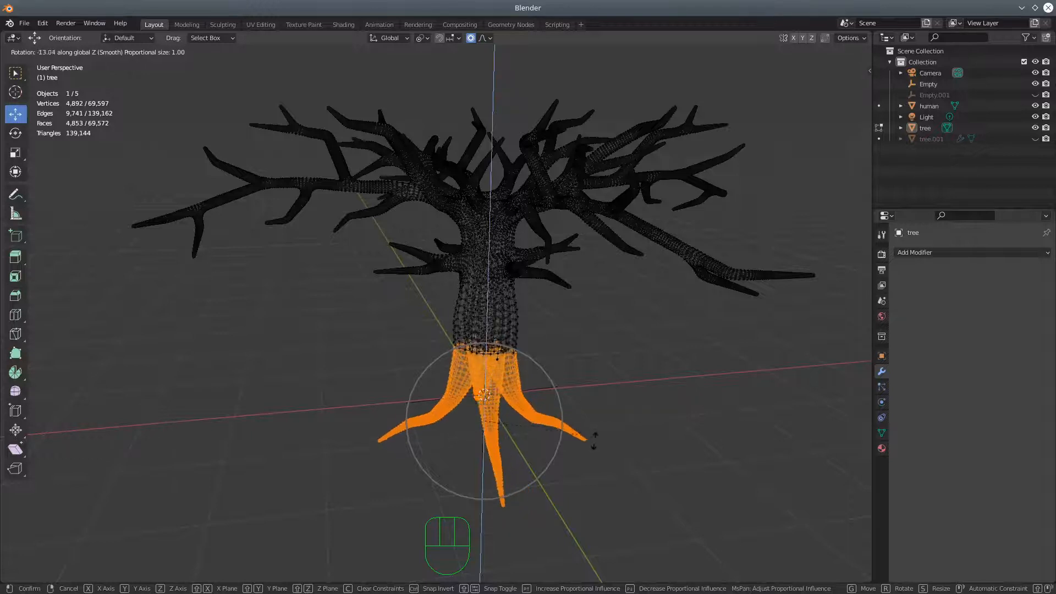
{"action": "left_click", "coordinate": [505, 459]}
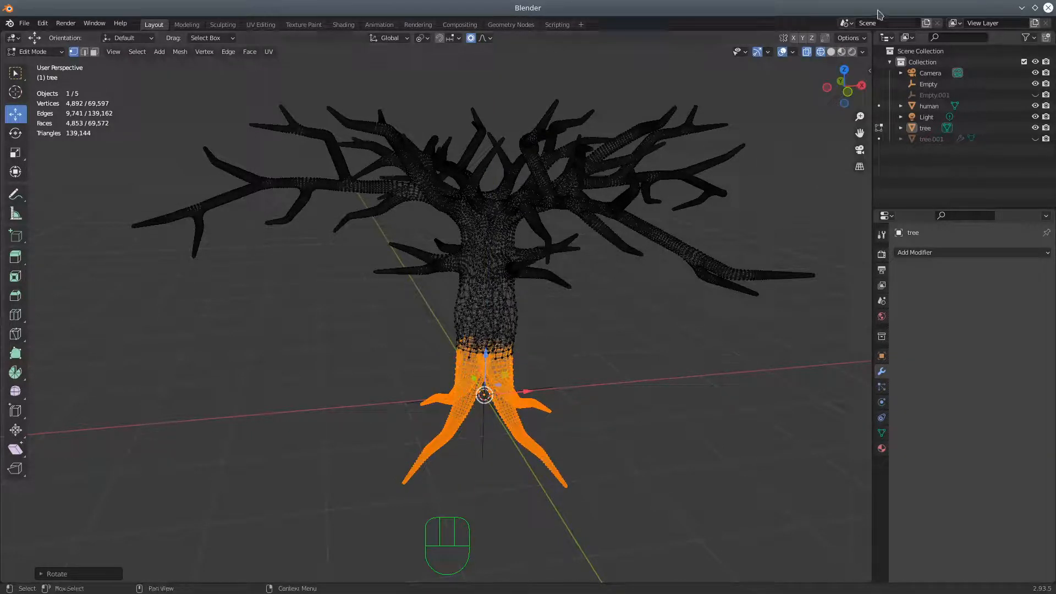
Return the viewport to solid shading and examine the twisted trunk and roots from several sides
{"action": "left_click", "coordinate": [831, 51]}
{"action": "mouse_move", "coordinate": [650, 299]}
{"action": "middle_mouse_down"}
{"action": "mouse_move", "coordinate": [512, 283]}
{"action": "mouse_move", "coordinate": [602, 306]}
{"action": "mouse_move", "coordinate": [702, 307]}
{"action": "middle_mouse_up"}
{"action": "scroll", "coordinate": [596, 266], "scroll_direction": "down", "scroll_amount": 2}
{"action": "middle_click_drag", "start_coordinate": [493, 273], "coordinate": [655, 262]}
{"action": "middle_click_drag", "start_coordinate": [556, 297], "coordinate": [579, 285]}
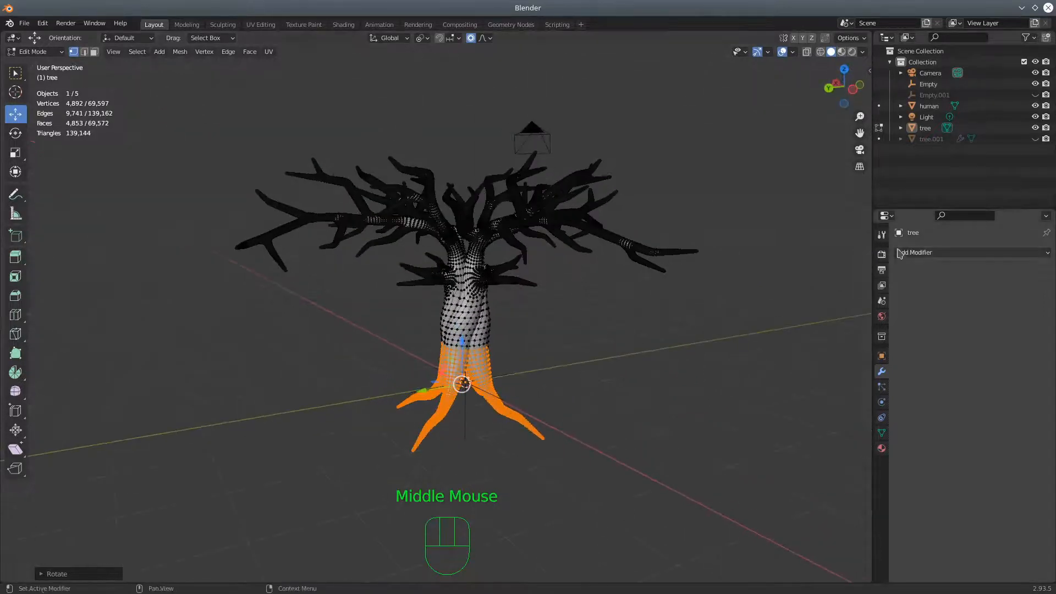
Create a new material for the tree and name it "bark"
{"action": "left_click", "coordinate": [882, 450]}
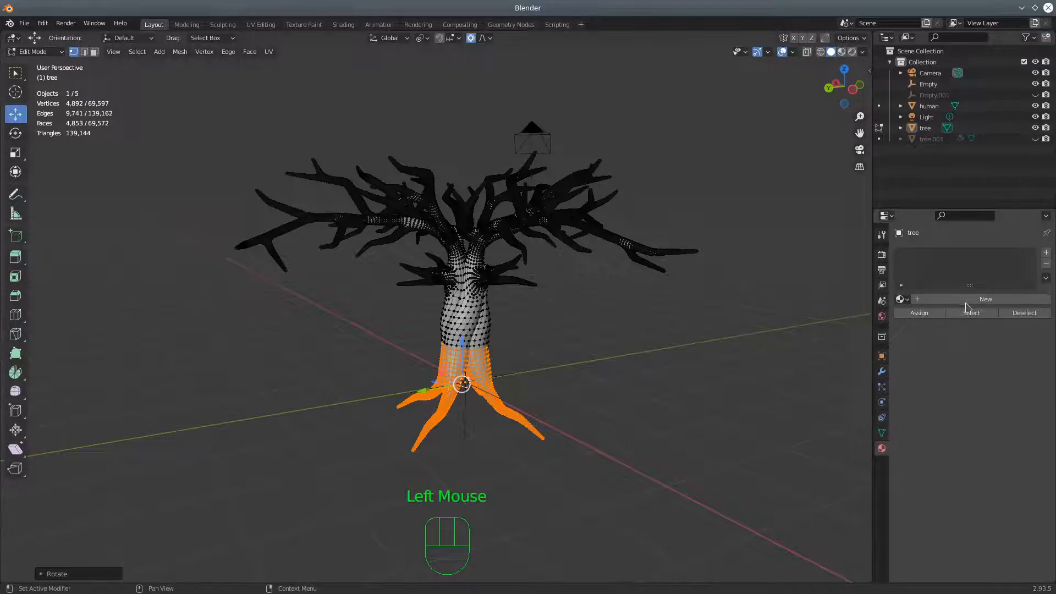
{"action": "left_click", "coordinate": [966, 303]}
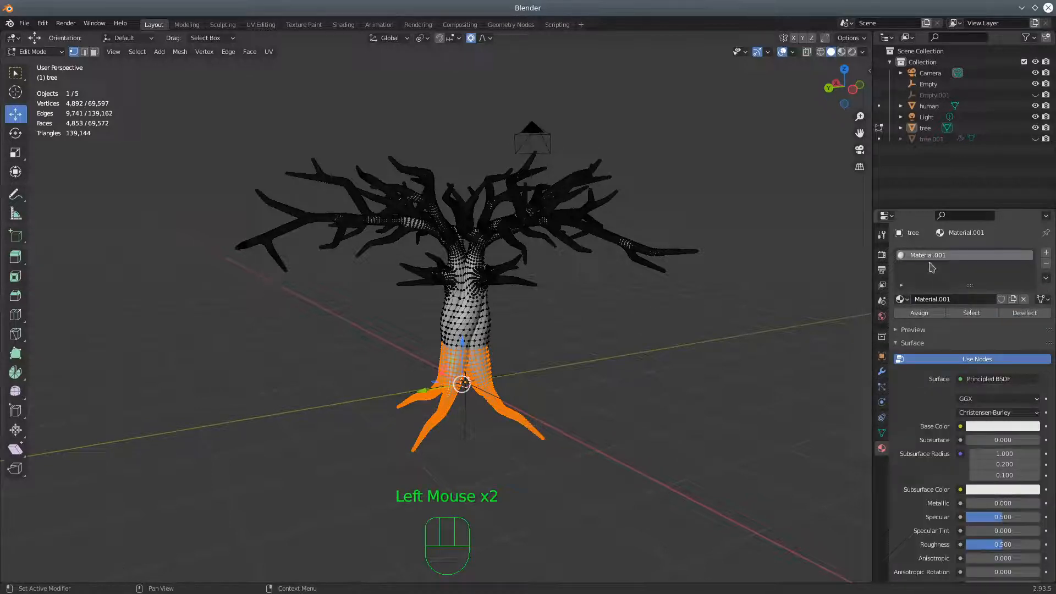
{"action": "double_click", "coordinate": [943, 253]}
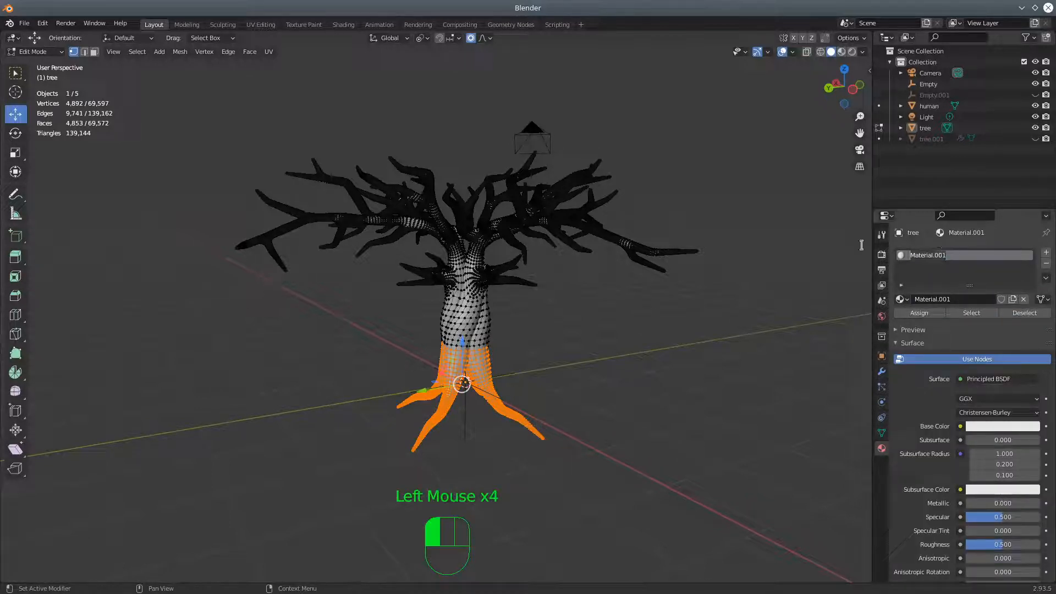
{"action": "type", "text": "bark"}
{"action": "key", "text": "Return"}
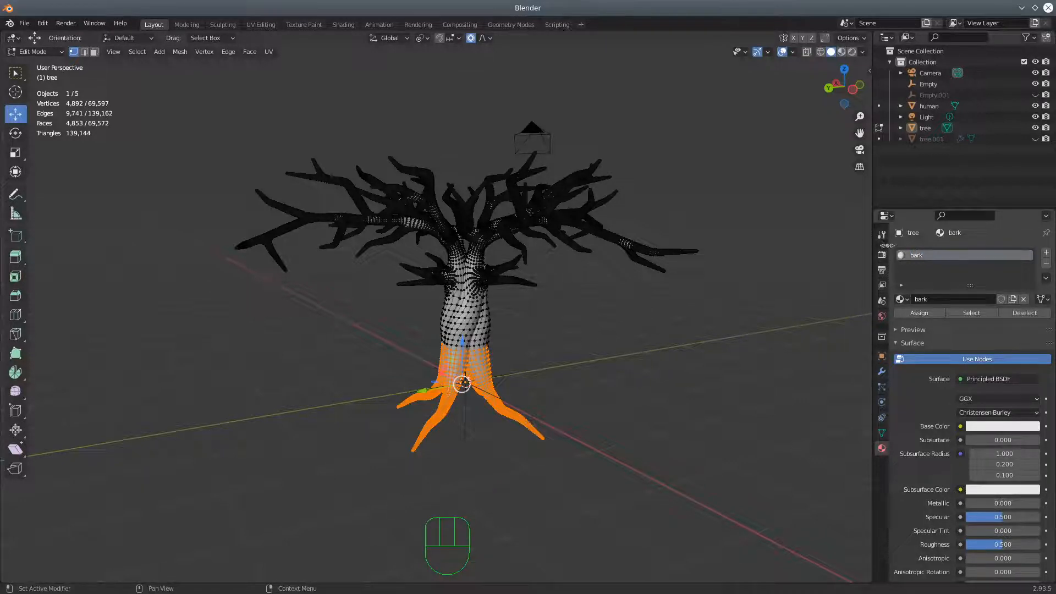
Widen the material properties area and change it to the Shader Editor, bringing the bark material's Principled BSDF node into view
{"action": "left_click_drag", "start_coordinate": [873, 236], "coordinate": [633, 220]}
{"action": "left_click", "coordinate": [648, 216]}
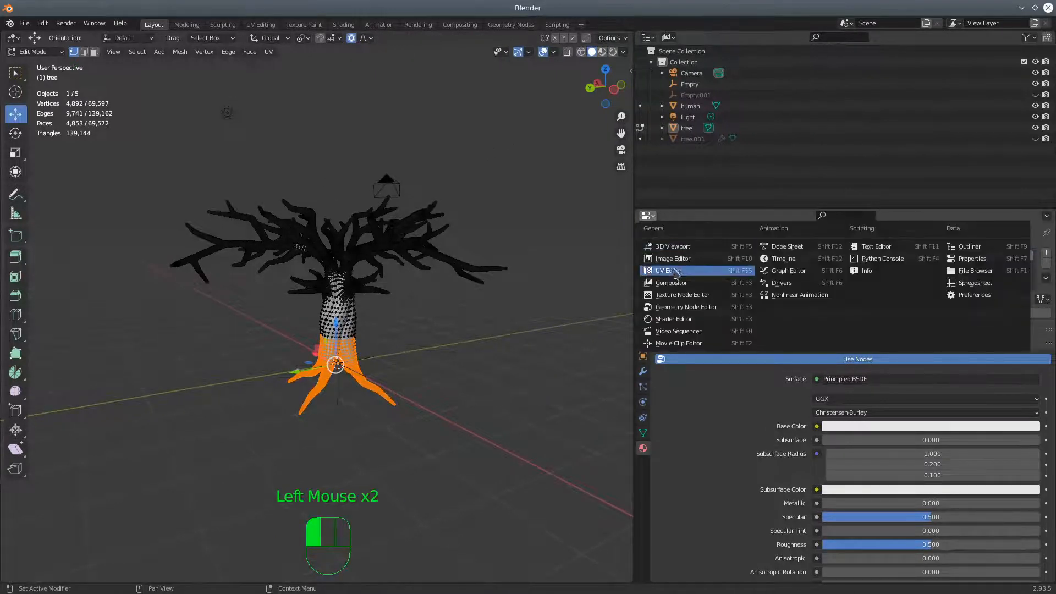
{"action": "left_click", "coordinate": [710, 319]}
{"action": "scroll", "coordinate": [830, 561], "scroll_direction": "up", "scroll_amount": 4}
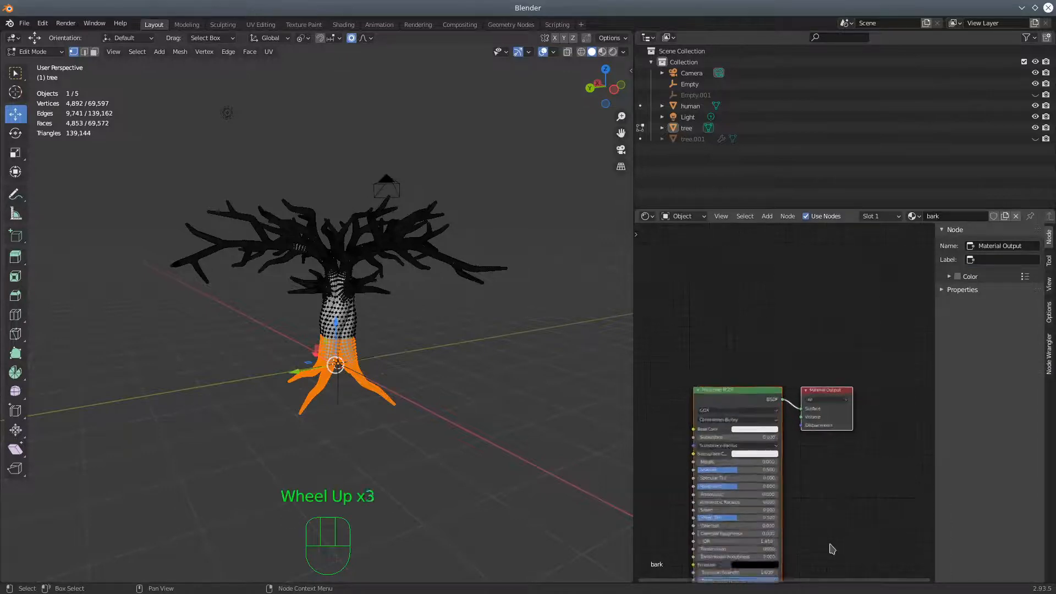
{"action": "middle_click_drag", "start_coordinate": [839, 511], "coordinate": [896, 418], "text": "shift"}
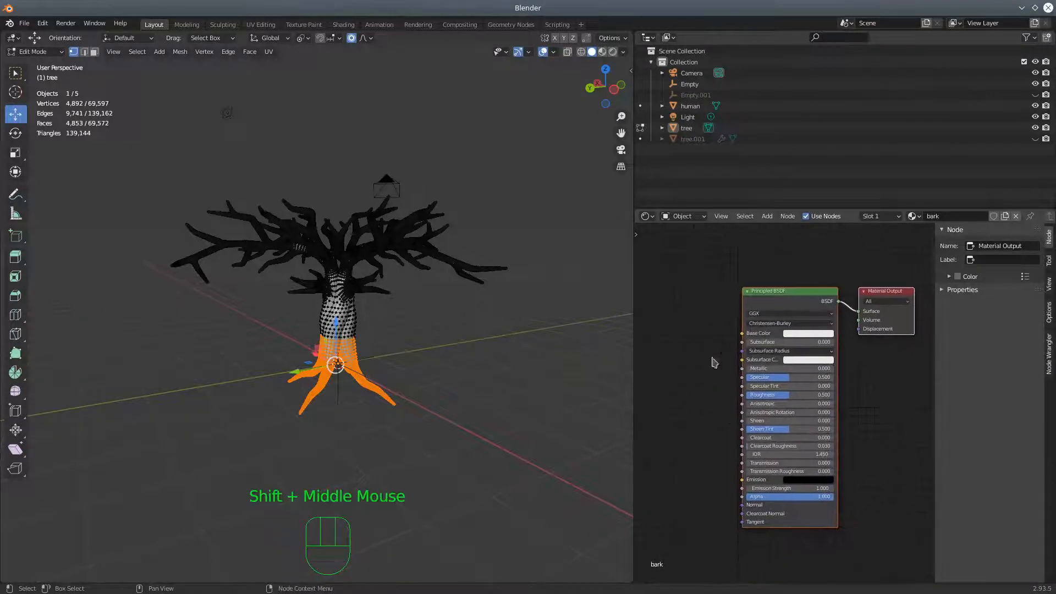
Hide the Shader Editor's sidebar and enlarge the editor to make free space beside the Principled BSDF node
{"action": "left_click_drag", "start_coordinate": [935, 328], "coordinate": [1048, 327]}
{"action": "left_click_drag", "start_coordinate": [634, 303], "coordinate": [414, 294]}
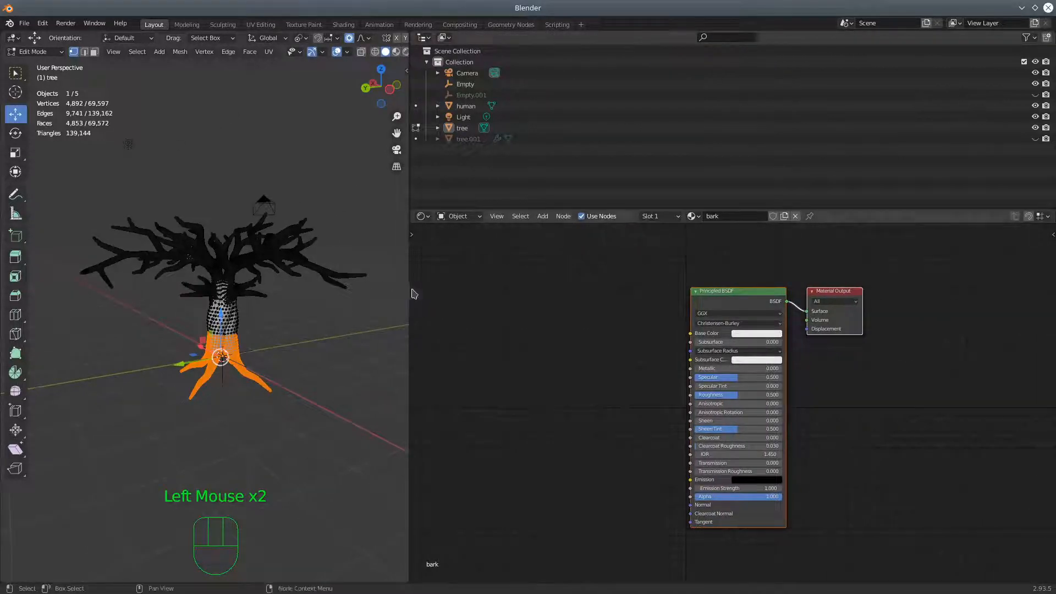
{"action": "left_click_drag", "start_coordinate": [405, 82], "coordinate": [406, 82]}
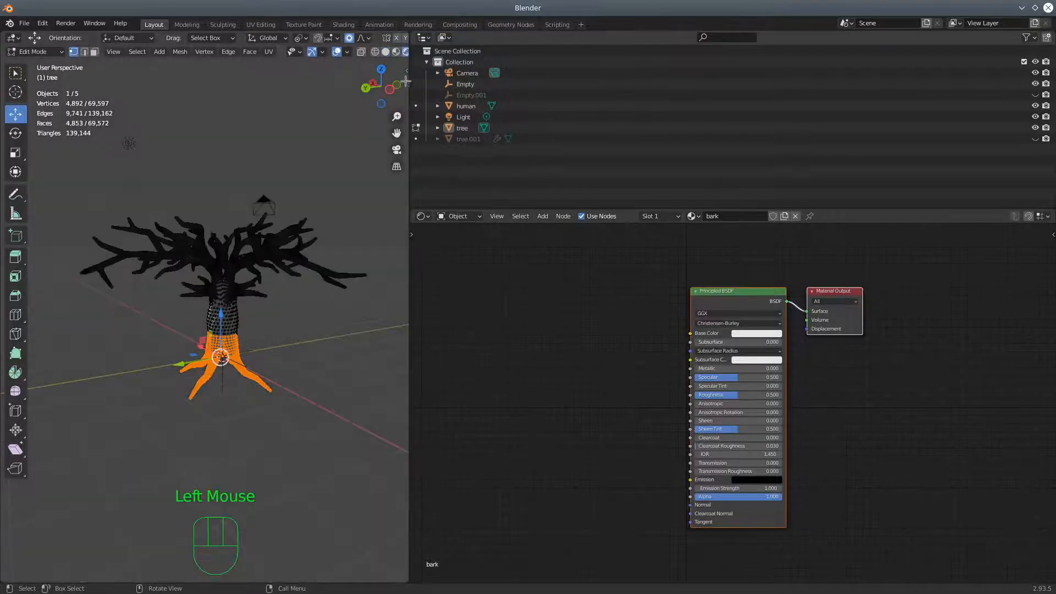
{"action": "scroll", "coordinate": [539, 372], "scroll_direction": "up", "scroll_amount": 2}
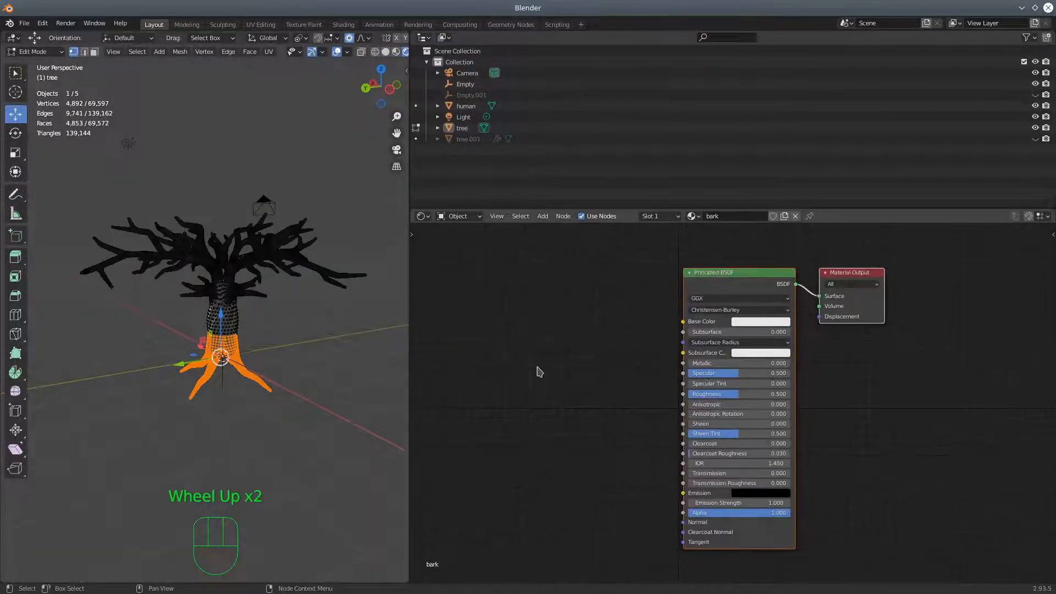
{"action": "scroll", "coordinate": [539, 372], "scroll_direction": "down", "scroll_amount": 2}
{"action": "middle_click_drag", "start_coordinate": [539, 372], "coordinate": [638, 355], "text": "shift"}
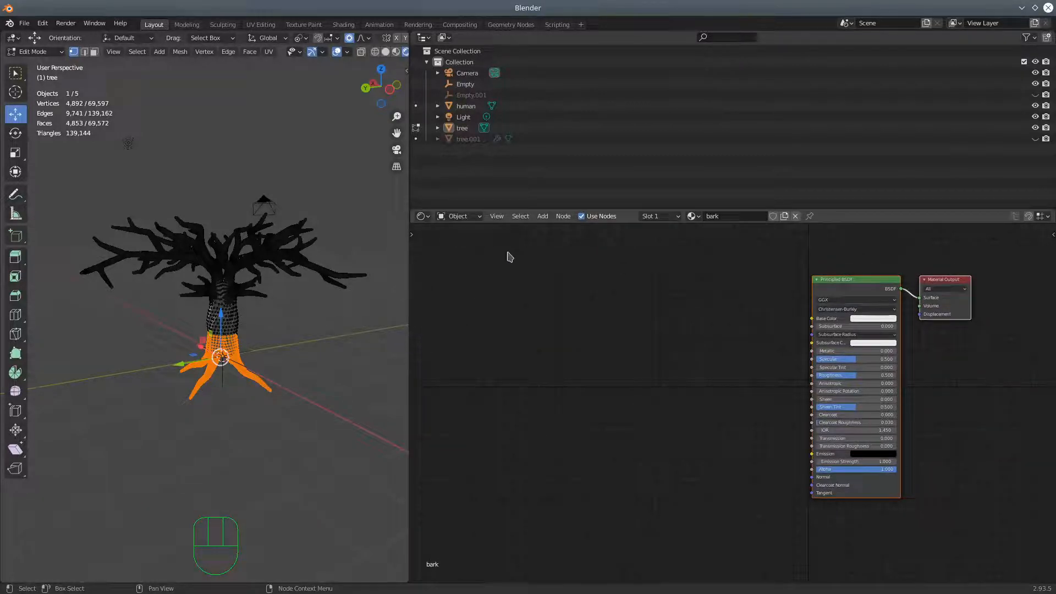
{"action": "left_click", "coordinate": [861, 287]}
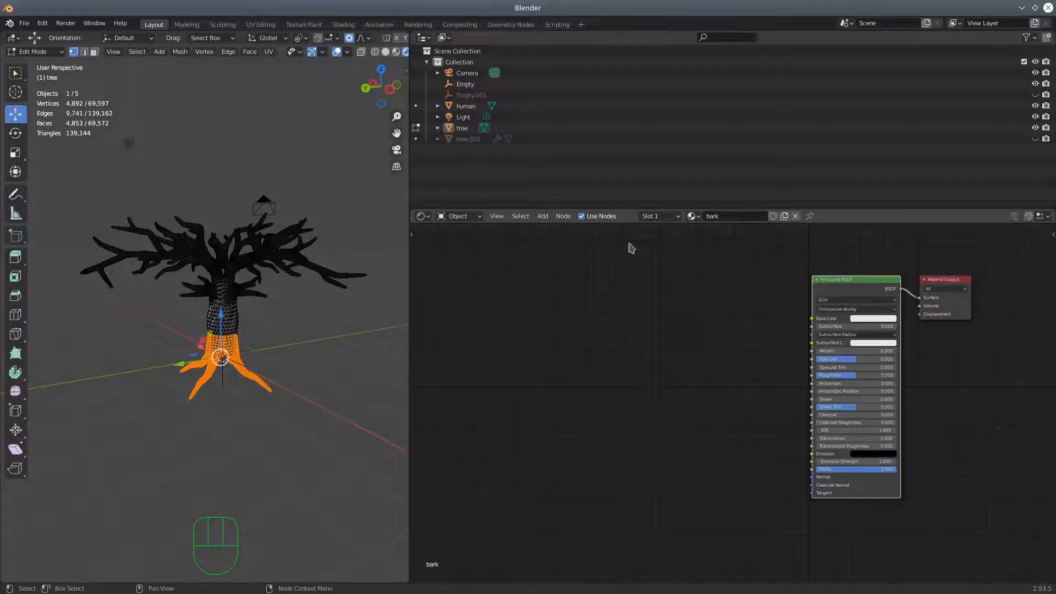
{"action": "left_click", "coordinate": [543, 216]}
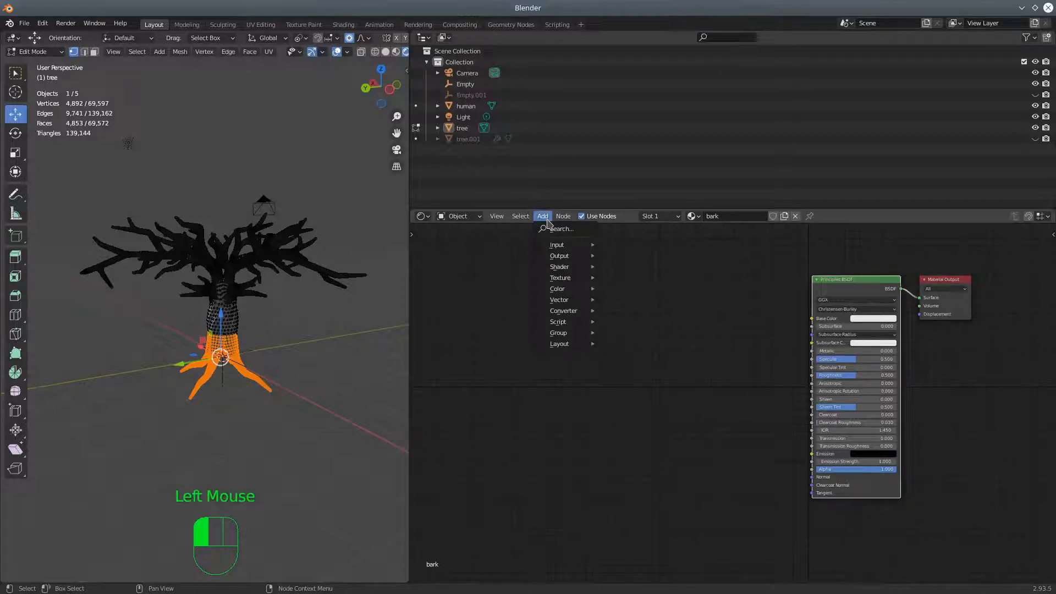
{"action": "mouse_move", "coordinate": [567, 219]}
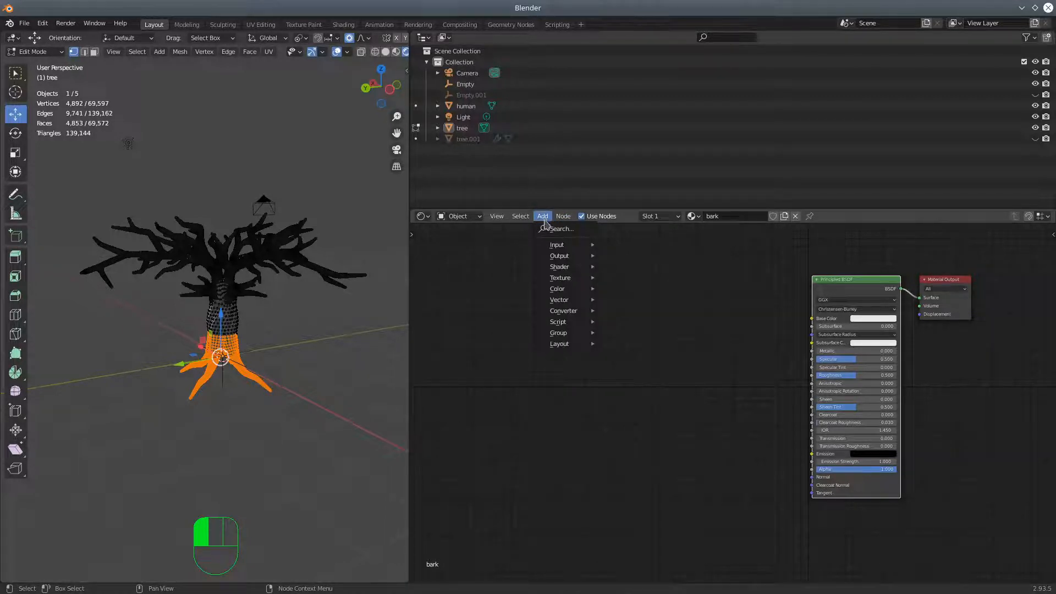
{"action": "mouse_move", "coordinate": [526, 224]}
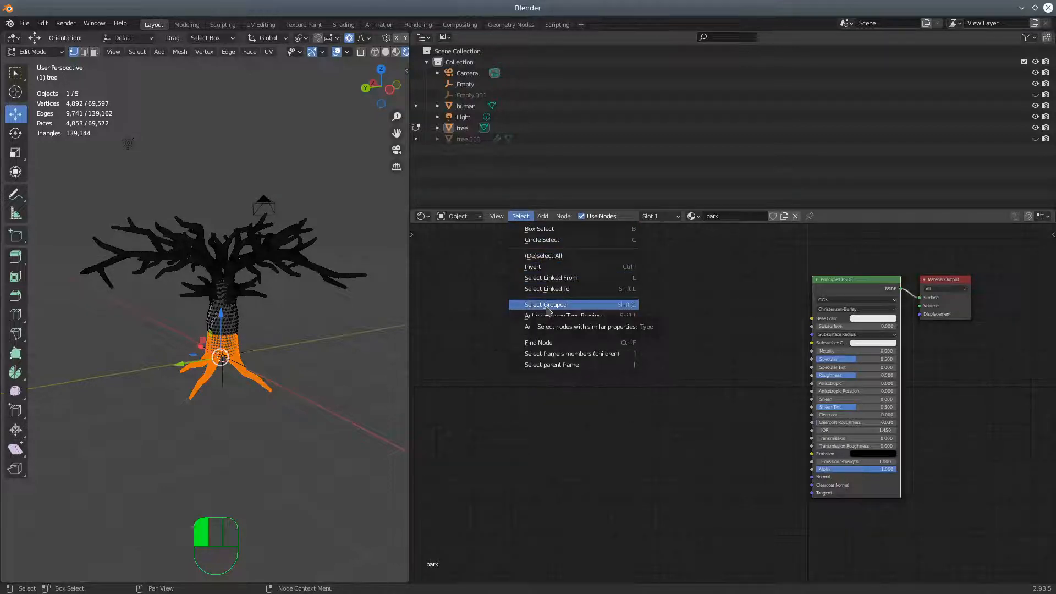
{"action": "left_click", "coordinate": [543, 216]}
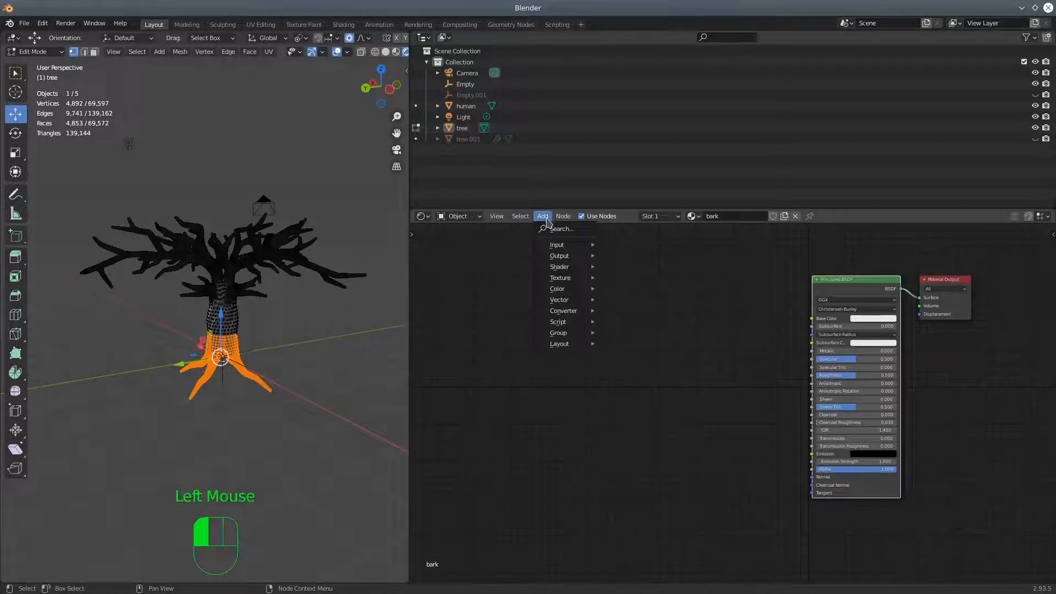
{"action": "mouse_move", "coordinate": [563, 217]}
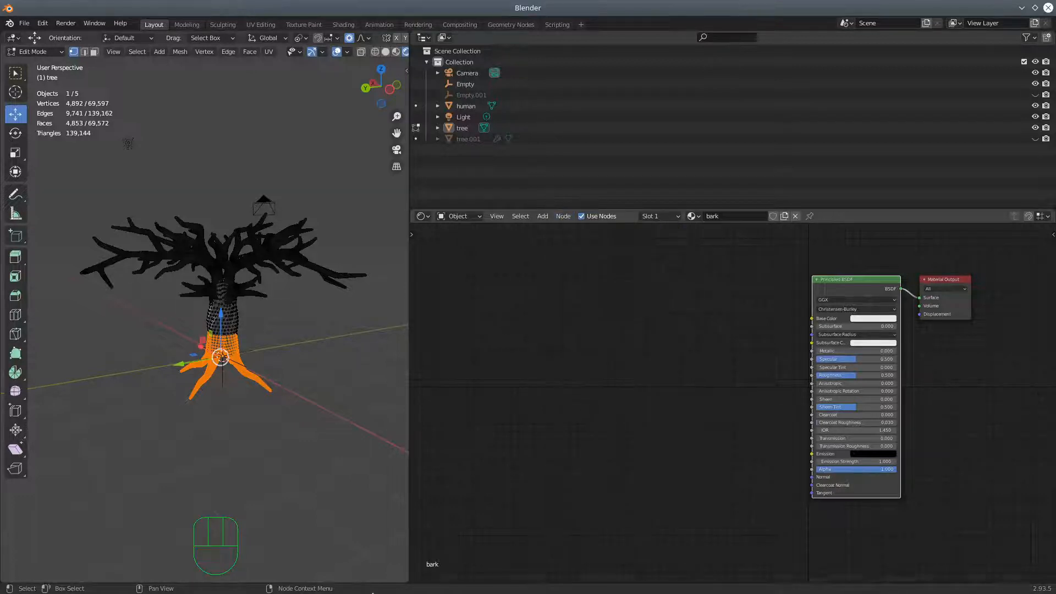
Switch to the Dolphin file manager, open the Downloads/Tree_textures folder and move its window clear of the node area
{"action": "left_click", "coordinate": [40, 582]}
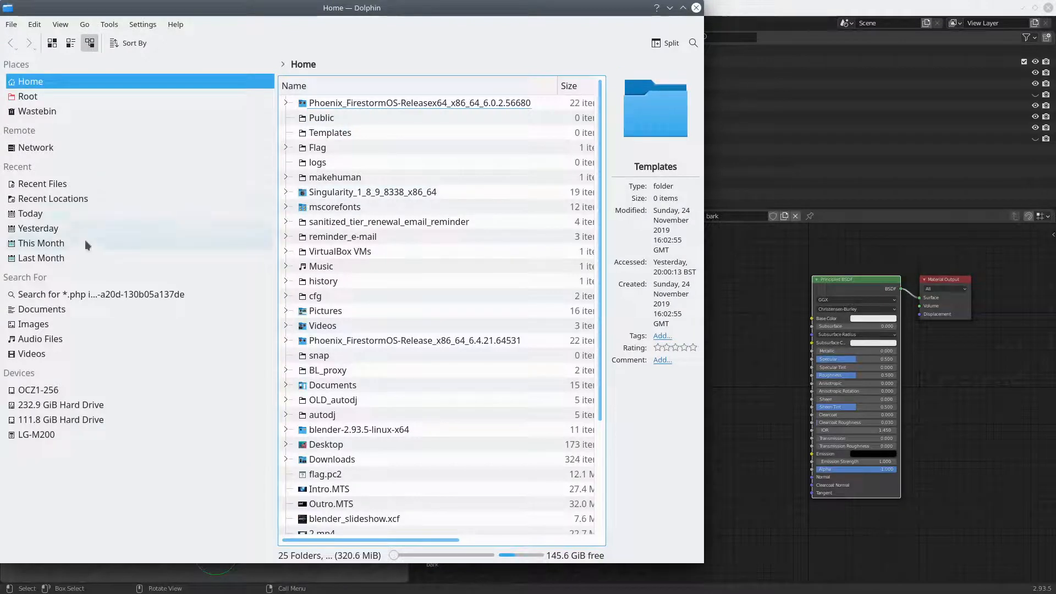
{"action": "scroll", "coordinate": [329, 220], "scroll_direction": "down", "scroll_amount": 3}
{"action": "scroll", "coordinate": [329, 219], "scroll_direction": "up", "scroll_amount": 3}
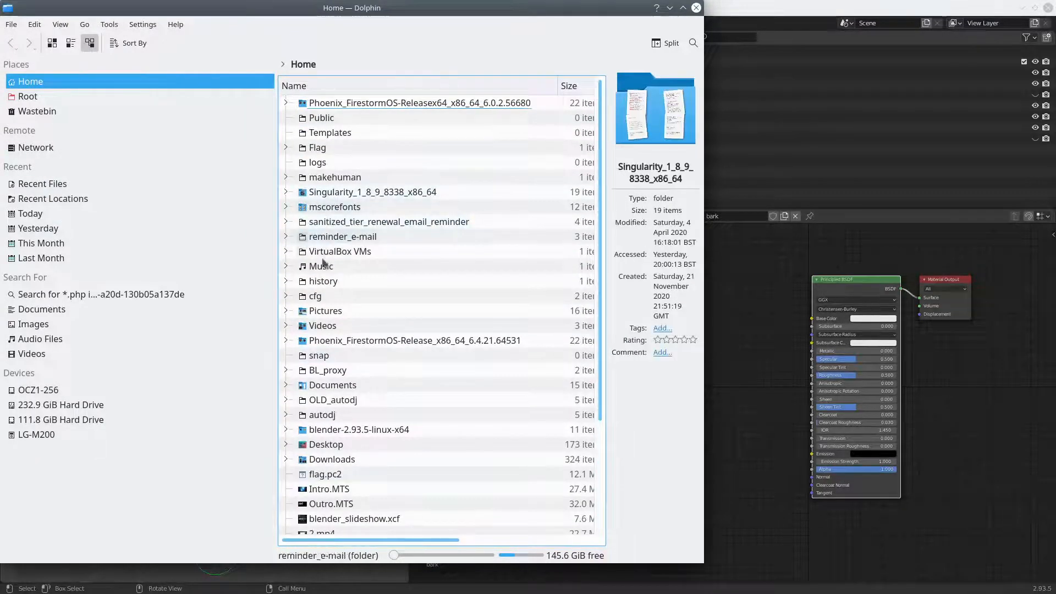
{"action": "left_click", "coordinate": [331, 459]}
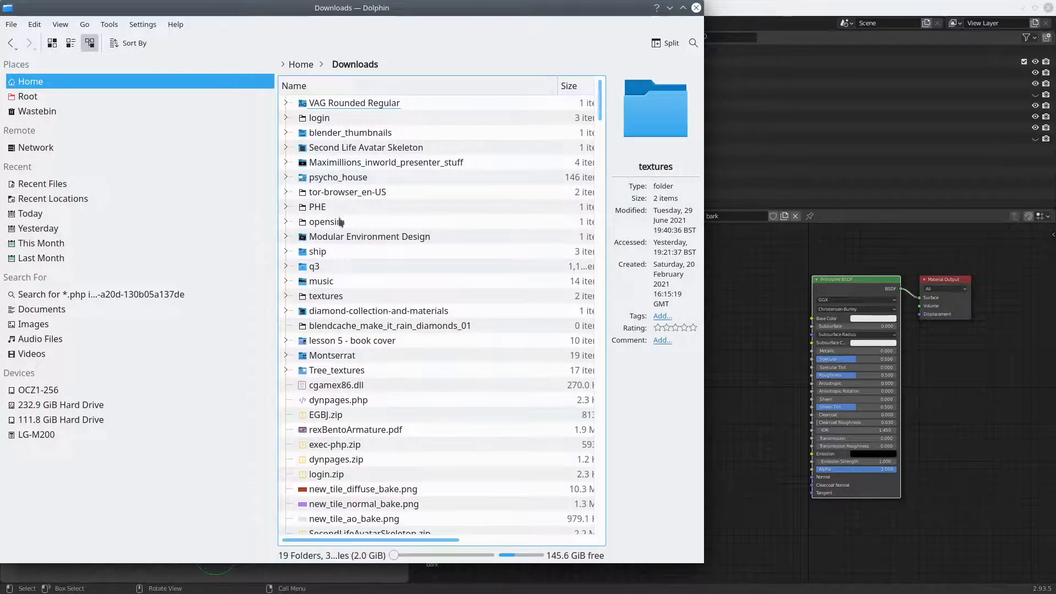
{"action": "left_click", "coordinate": [337, 371]}
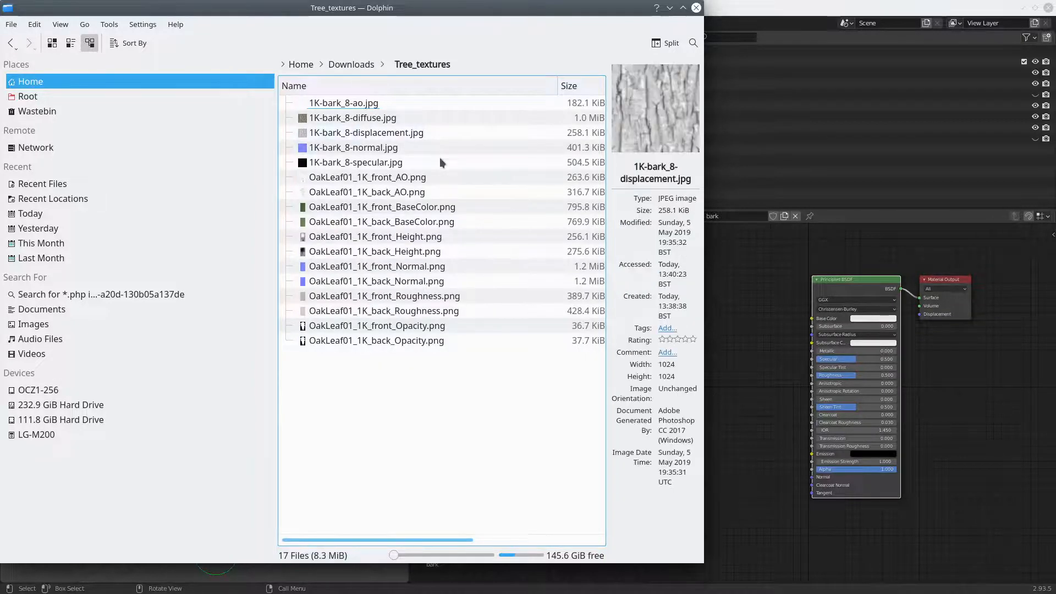
{"action": "left_click_drag", "start_coordinate": [462, 10], "coordinate": [309, 58]}
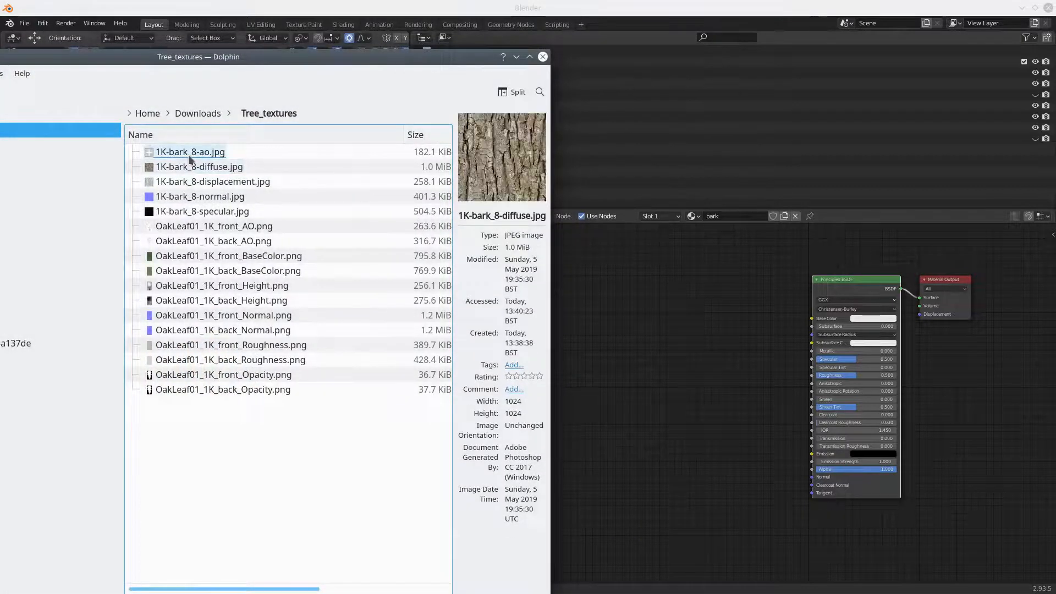
Try to add all five 1K-bark_8 texture images to the bark material's node tree at once
{"action": "left_click", "coordinate": [188, 154]}
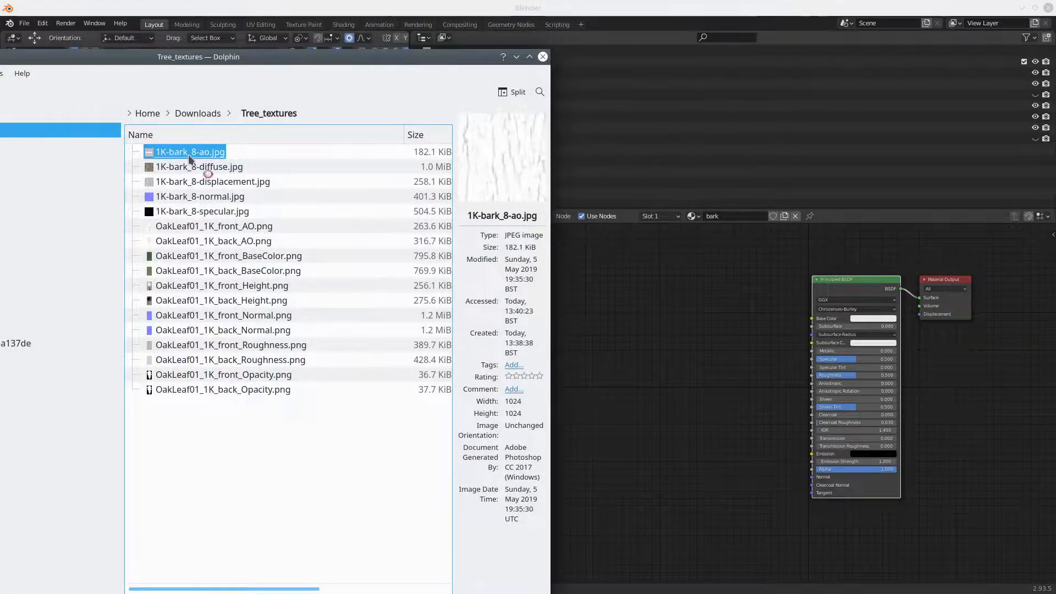
{"action": "left_click", "coordinate": [1048, 8]}
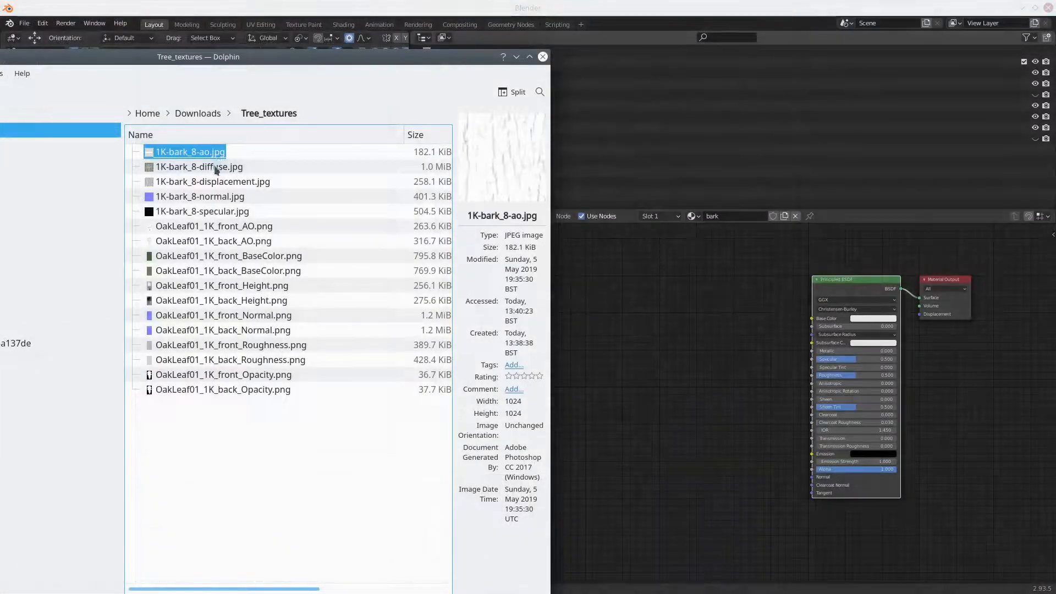
{"action": "left_click", "coordinate": [220, 166], "text": "shift"}
{"action": "left_click", "coordinate": [204, 185], "text": "shift"}
{"action": "left_click", "coordinate": [199, 197], "text": "shift"}
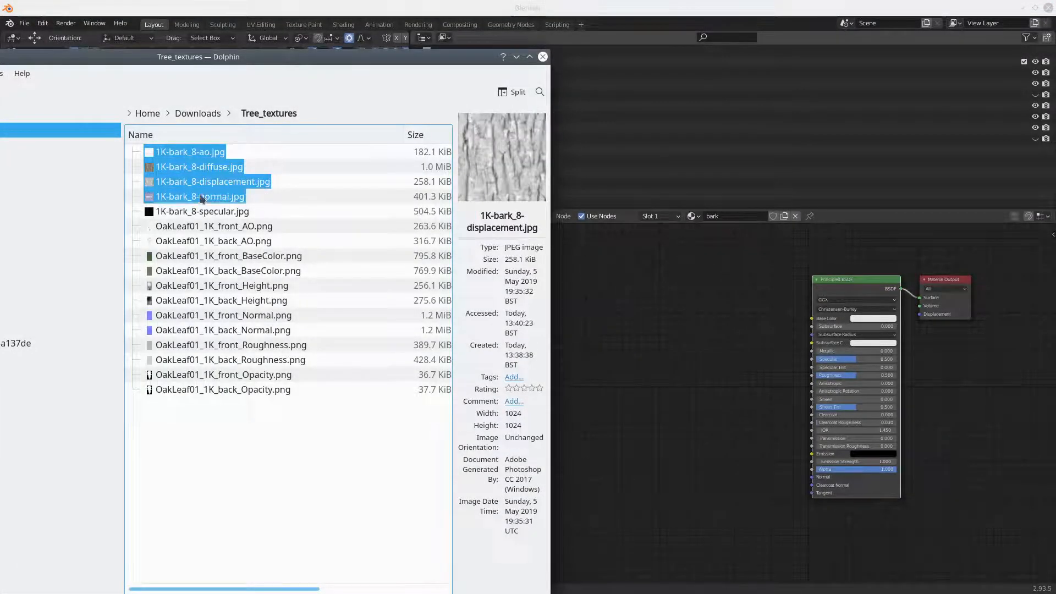
{"action": "left_click", "coordinate": [197, 214], "text": "shift"}
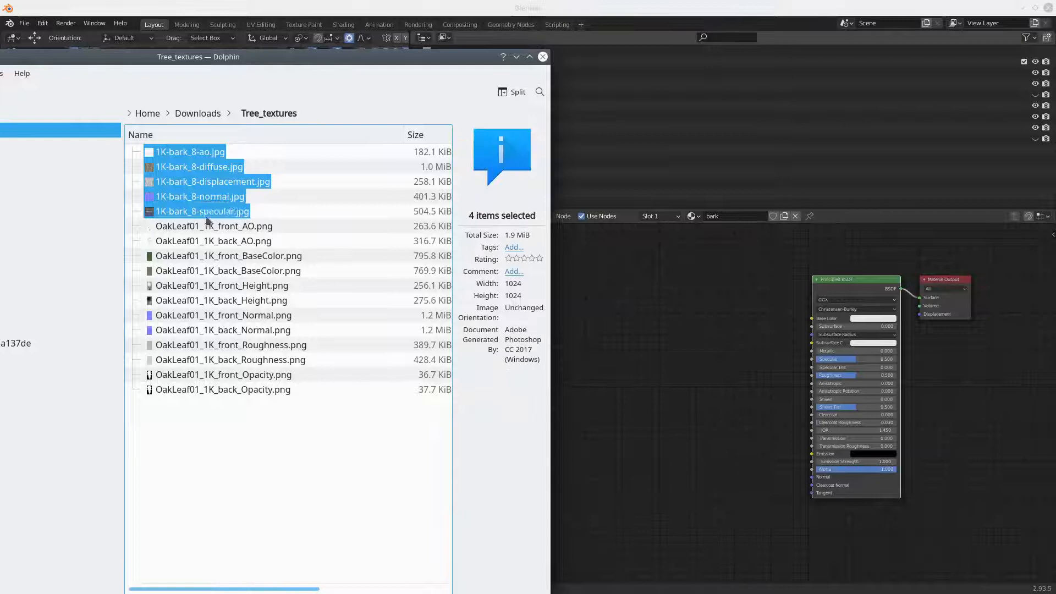
{"action": "left_click", "coordinate": [148, 212]}
{"action": "left_click_drag", "start_coordinate": [148, 214], "coordinate": [669, 367]}
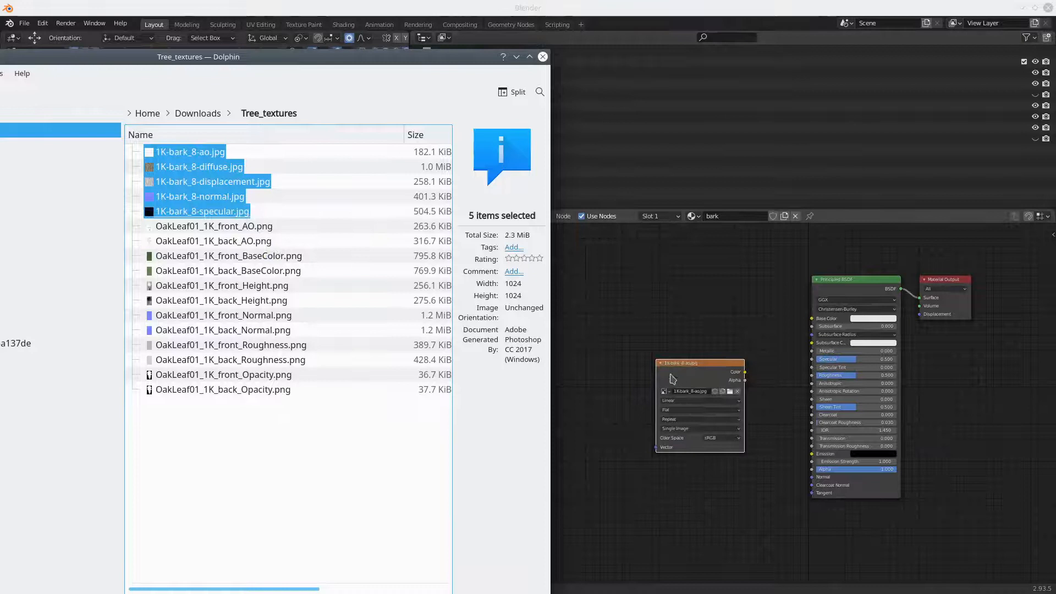
Delete the 1K-bark_8-ao.jpg image node from the bark material
{"action": "scroll", "coordinate": [681, 348], "scroll_direction": "down", "scroll_amount": 1}
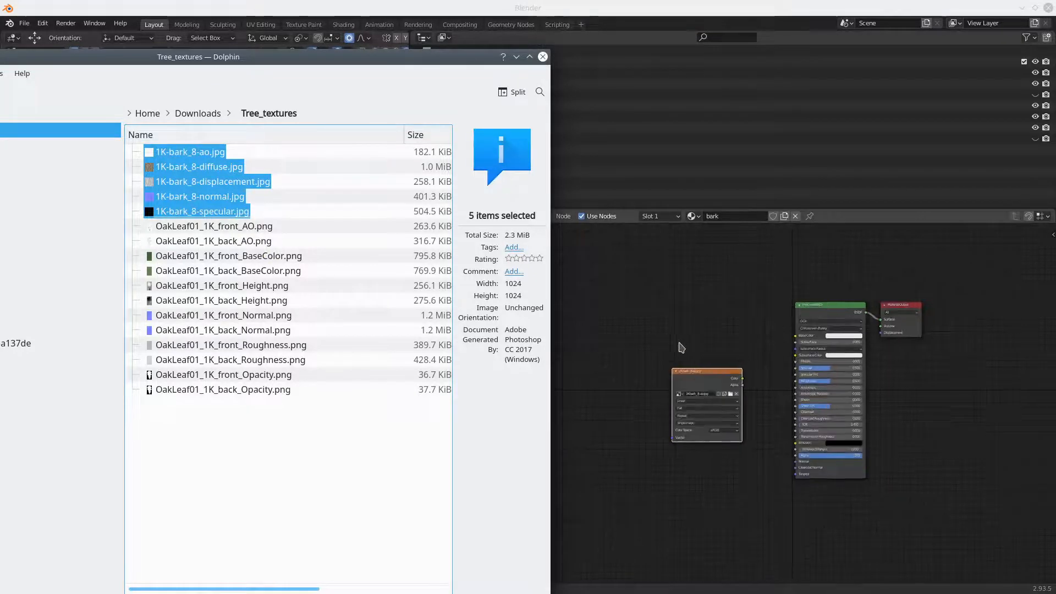
{"action": "left_click_drag", "start_coordinate": [701, 372], "coordinate": [676, 311]}
{"action": "scroll", "coordinate": [676, 426], "scroll_direction": "up", "scroll_amount": 3}
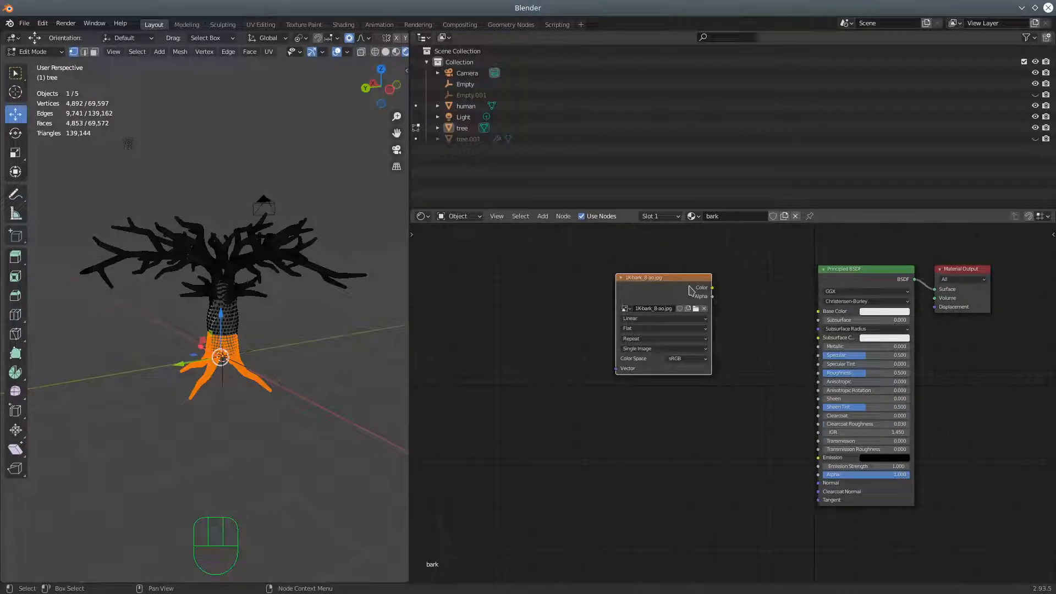
{"action": "key", "text": "Delete"}
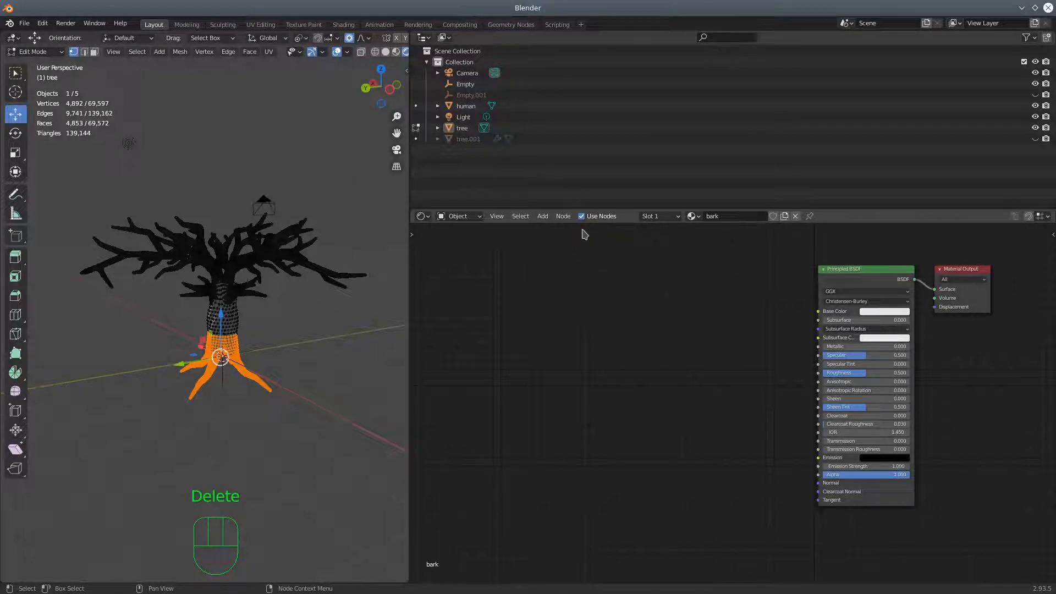
{"action": "left_click", "coordinate": [543, 216]}
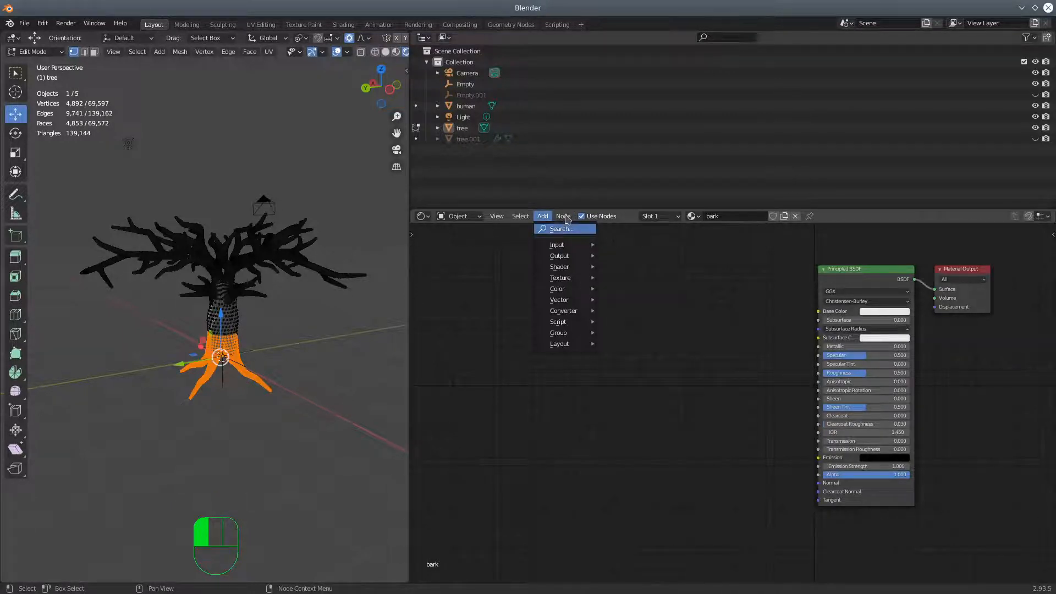
{"action": "left_click", "coordinate": [564, 216]}
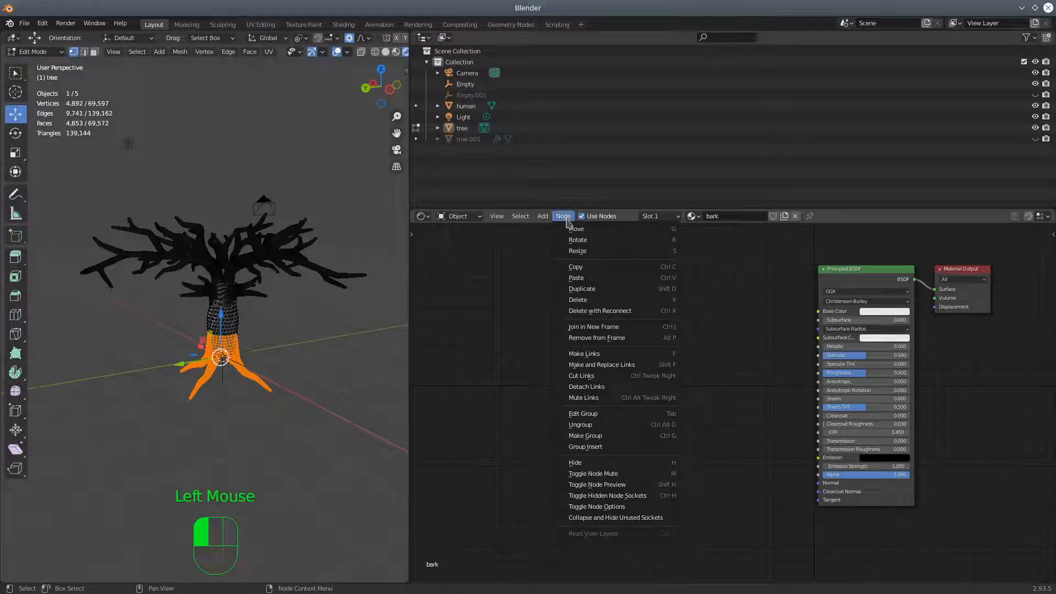
{"action": "left_click", "coordinate": [570, 300]}
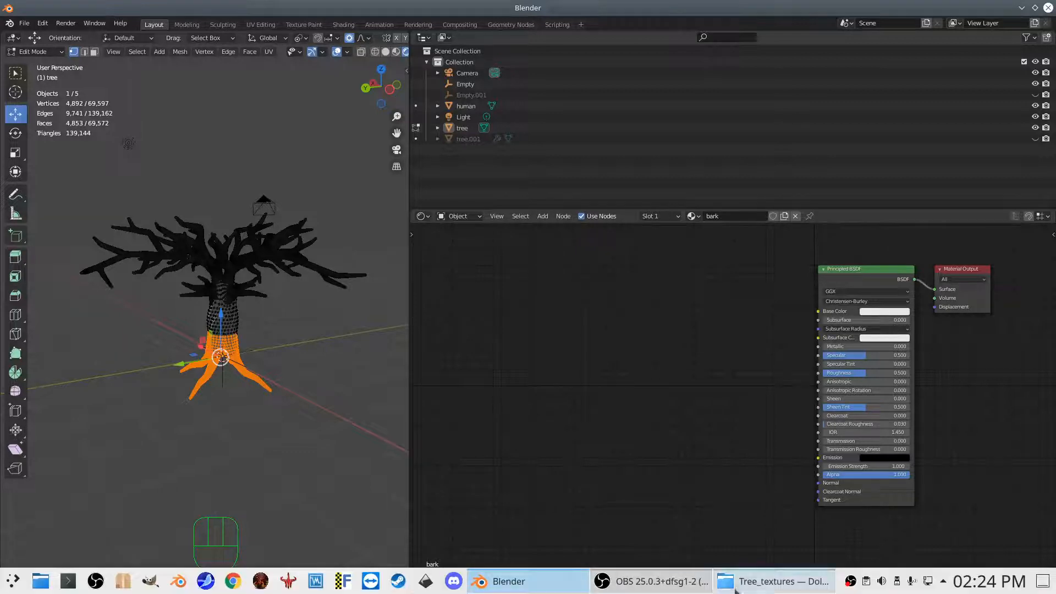
Switch back to Dolphin, add the 1K-bark_8 ao, diffuse, displacement, normal and specular images one by one as separate nodes, and close the file manager
{"action": "left_click", "coordinate": [736, 590]}
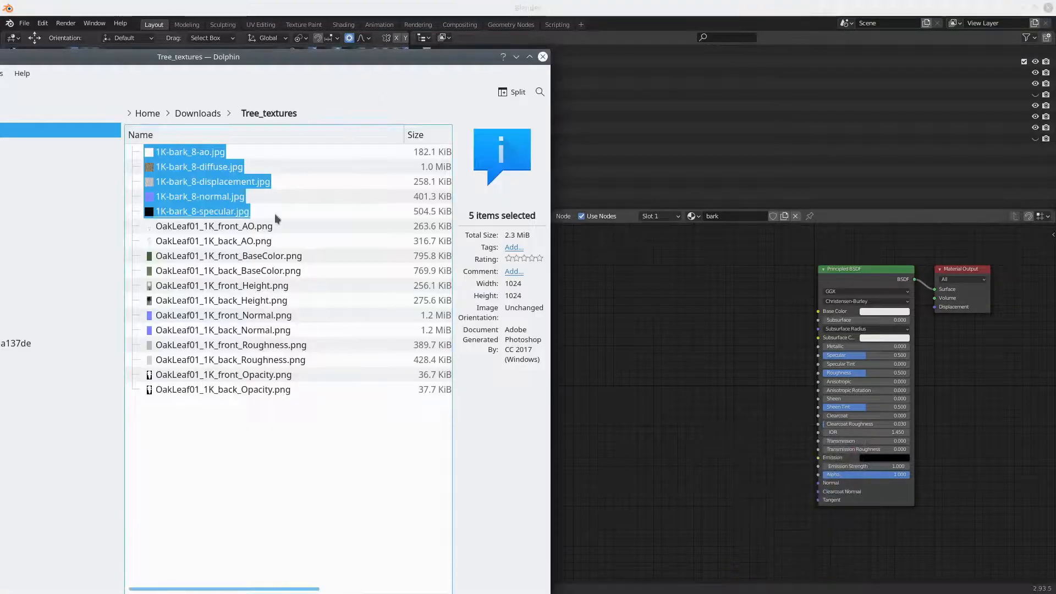
{"action": "left_click", "coordinate": [269, 495]}
{"action": "left_click", "coordinate": [189, 155]}
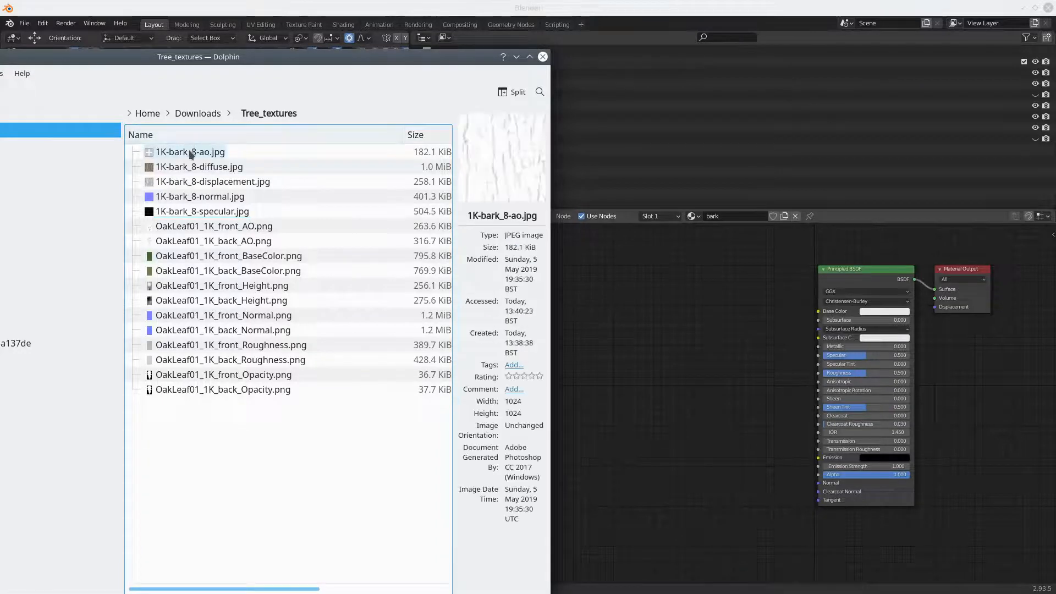
{"action": "left_click_drag", "start_coordinate": [190, 155], "coordinate": [608, 282]}
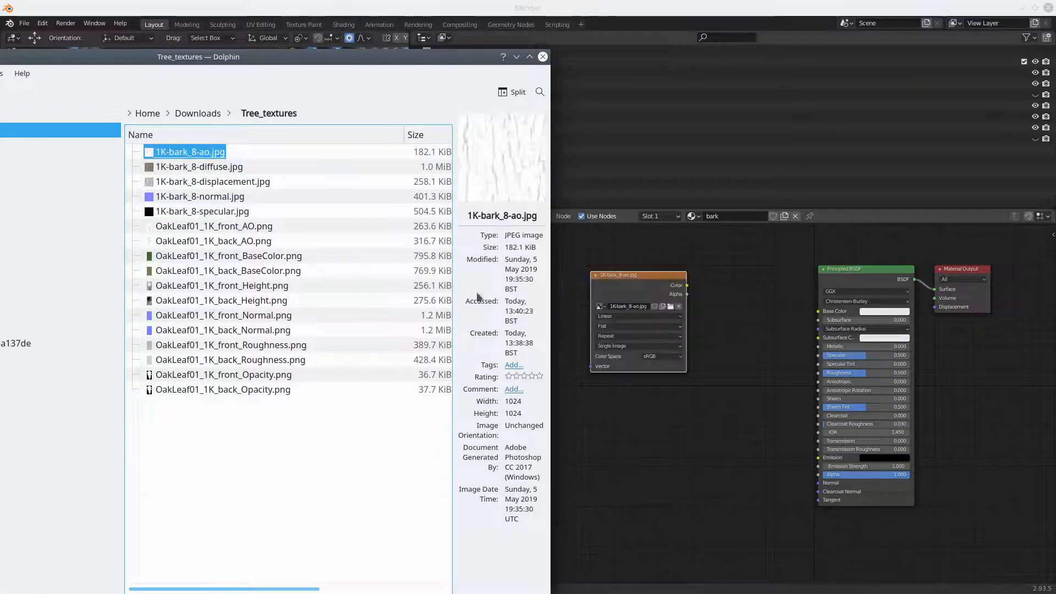
{"action": "left_click_drag", "start_coordinate": [198, 167], "coordinate": [590, 413]}
{"action": "left_click_drag", "start_coordinate": [209, 181], "coordinate": [605, 528]}
{"action": "left_click_drag", "start_coordinate": [209, 198], "coordinate": [777, 542]}
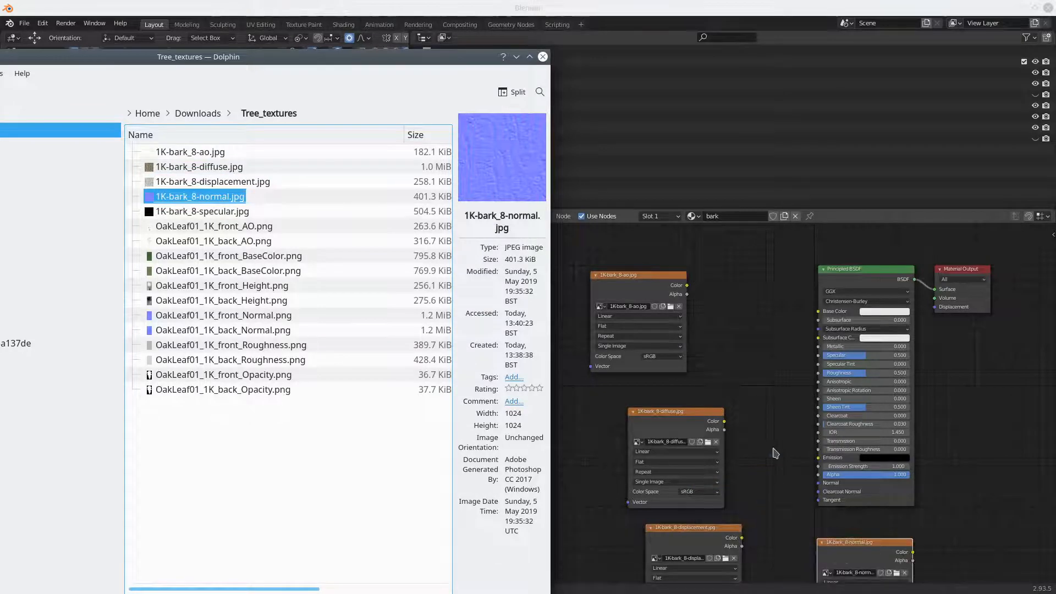
{"action": "left_click", "coordinate": [202, 211]}
{"action": "left_click_drag", "start_coordinate": [189, 218], "coordinate": [567, 524]}
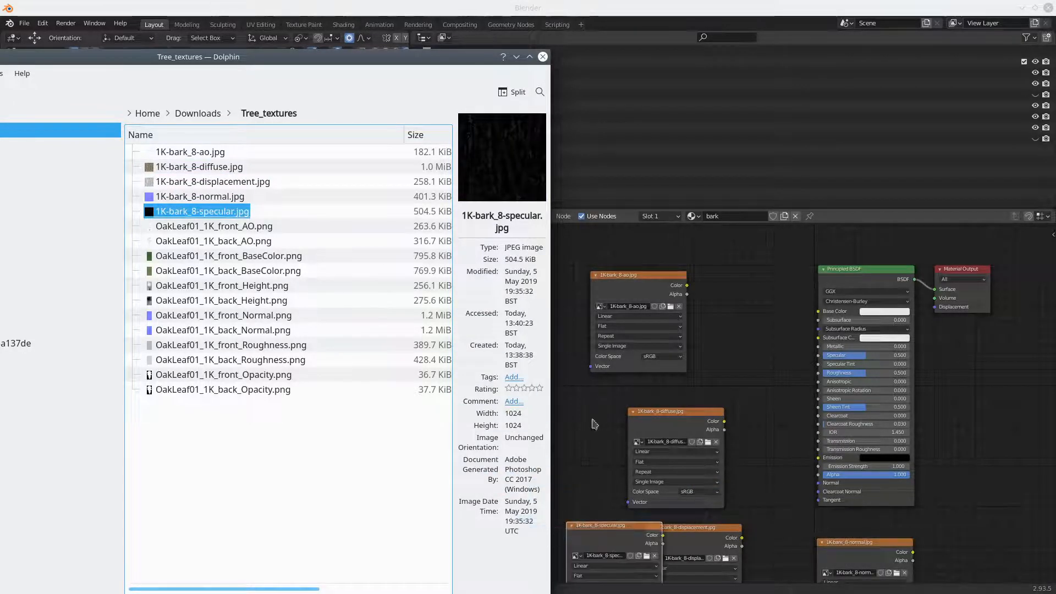
{"action": "left_click", "coordinate": [543, 57]}
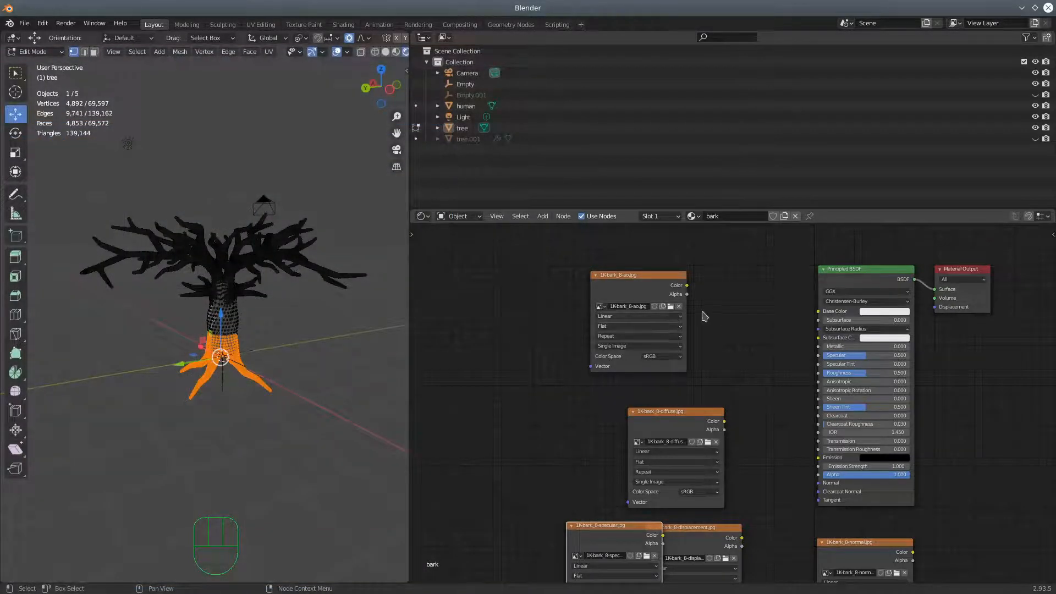
Try feeding the ao image's Color output into the Principled BSDF's Base Color, and remove that link again
{"action": "middle_click_drag", "start_coordinate": [723, 320], "coordinate": [620, 300]}
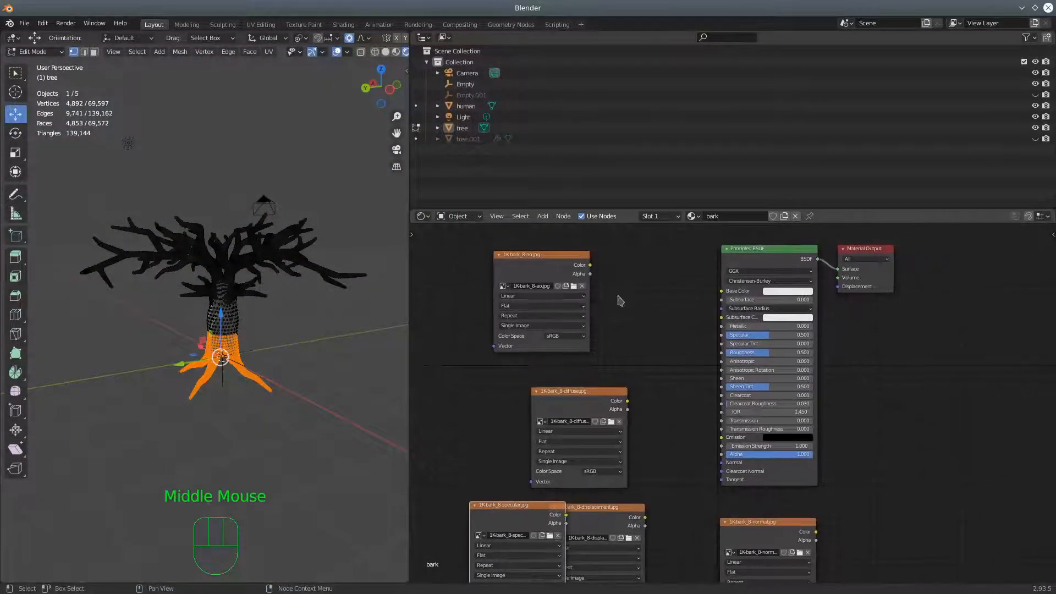
{"action": "left_click_drag", "start_coordinate": [591, 266], "coordinate": [730, 298]}
{"action": "left_click_drag", "start_coordinate": [588, 391], "coordinate": [556, 375]}
{"action": "left_click_drag", "start_coordinate": [553, 273], "coordinate": [553, 272]}
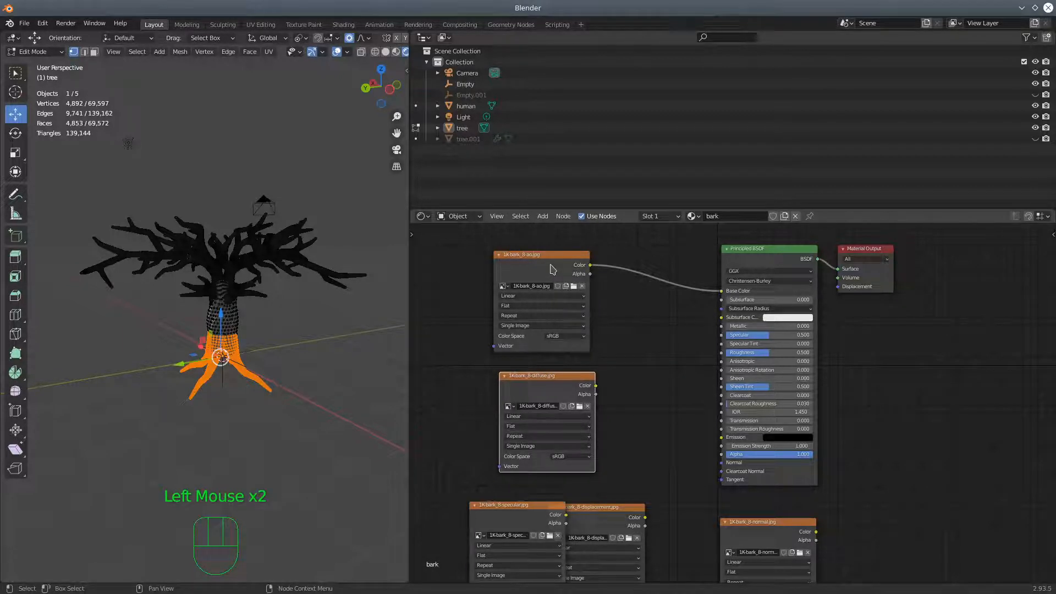
{"action": "left_click_drag", "start_coordinate": [721, 291], "coordinate": [666, 332]}
{"action": "left_click", "coordinate": [557, 260]}
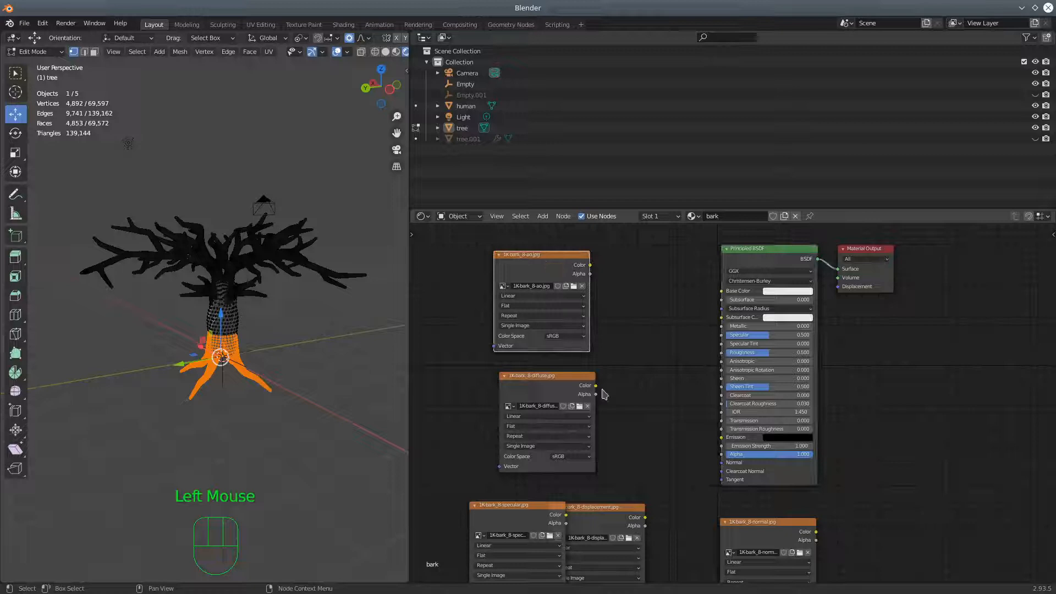
Connect the diffuse image's Color to Base Color and the specular image's Color to Specular on the Principled BSDF
{"action": "double_click", "coordinate": [597, 389]}
{"action": "left_click_drag", "start_coordinate": [598, 391], "coordinate": [721, 291]}
{"action": "left_click_drag", "start_coordinate": [610, 513], "coordinate": [654, 491]}
{"action": "left_click_drag", "start_coordinate": [527, 504], "coordinate": [721, 335]}
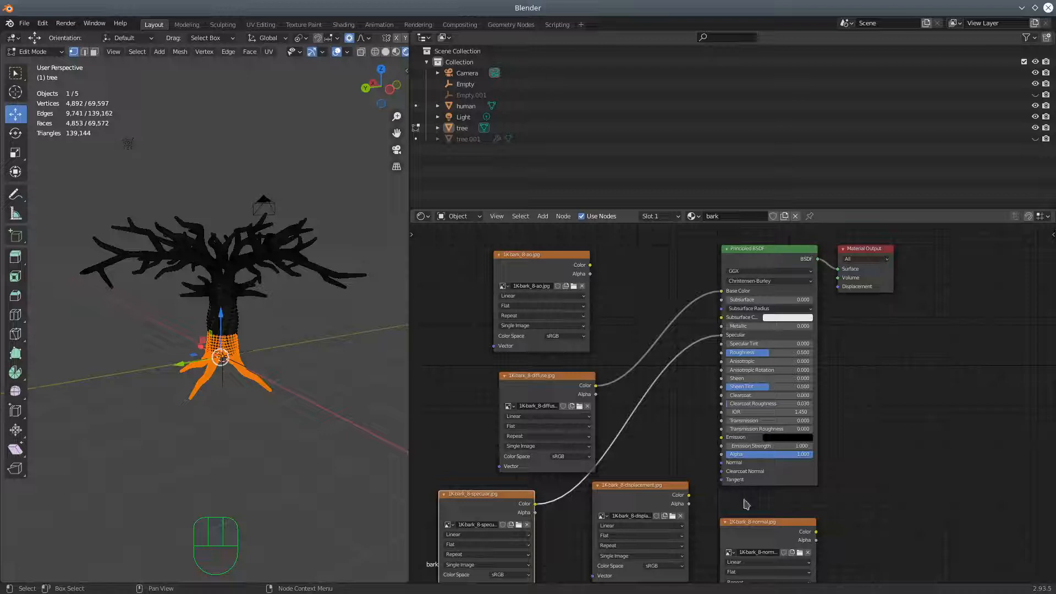
Move the displacement image node beyond the shader, and add a Normal Map node beside the repositioned normal image node
{"action": "left_click_drag", "start_coordinate": [642, 486], "coordinate": [981, 395]}
{"action": "left_click_drag", "start_coordinate": [762, 523], "coordinate": [601, 535]}
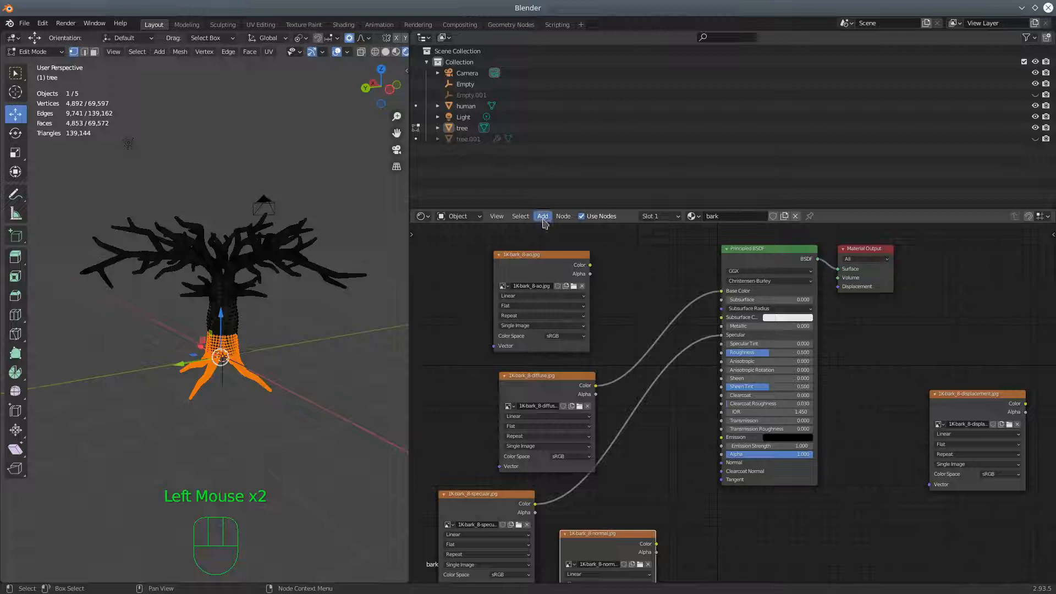
{"action": "left_click", "coordinate": [542, 216]}
{"action": "mouse_move", "coordinate": [560, 248]}
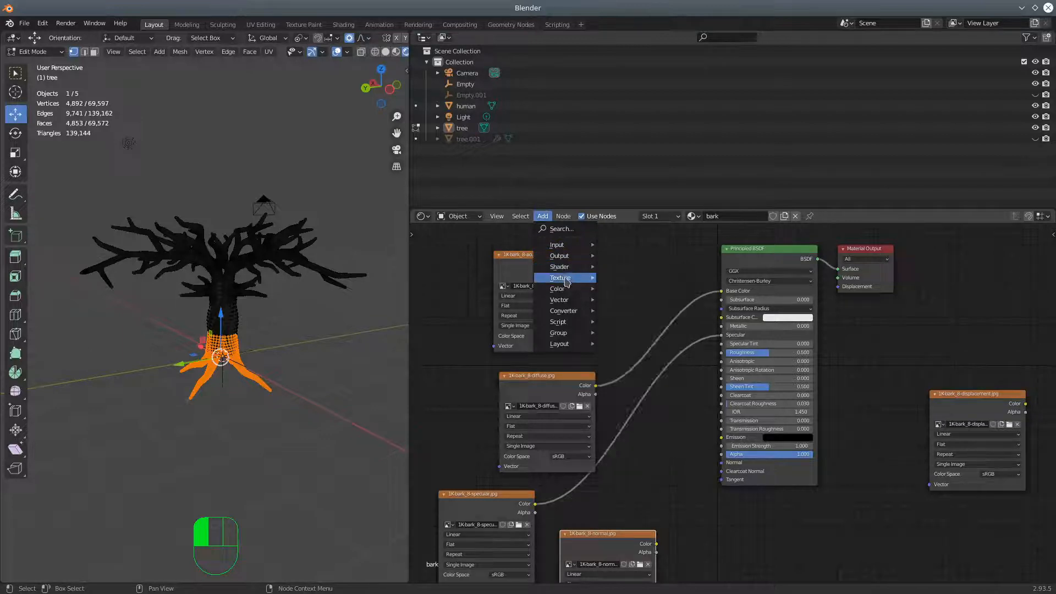
{"action": "mouse_move", "coordinate": [566, 305]}
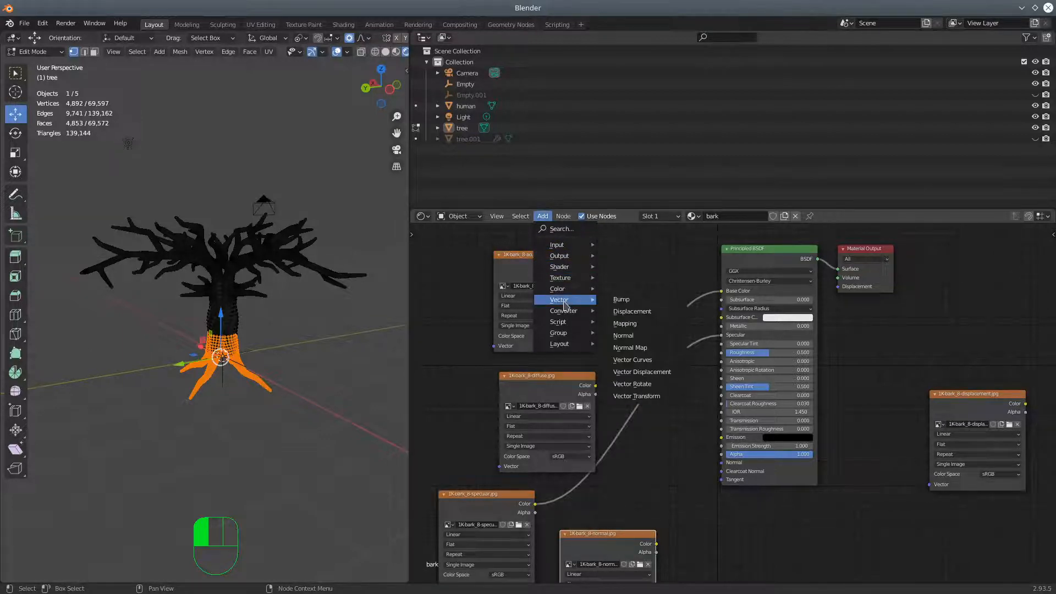
{"action": "left_click", "coordinate": [630, 348]}
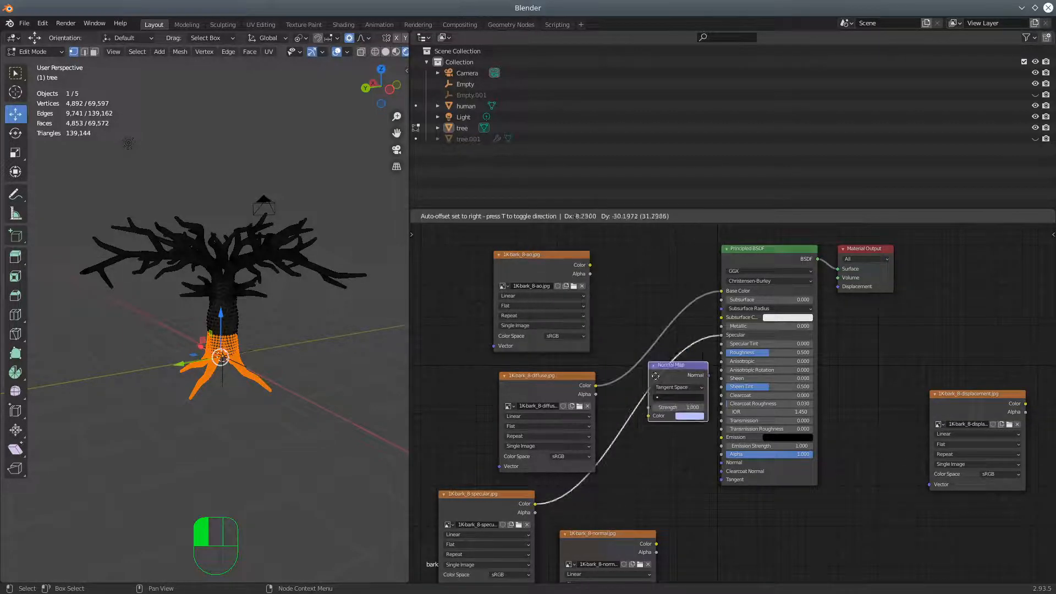
{"action": "left_click", "coordinate": [677, 519]}
Set the normal image's color space to Non-Color and wire it through the Normal Map node into the Principled BSDF's Normal input
{"action": "middle_click_drag", "start_coordinate": [795, 536], "coordinate": [770, 336], "text": "shift"}
{"action": "left_click", "coordinate": [609, 428]}
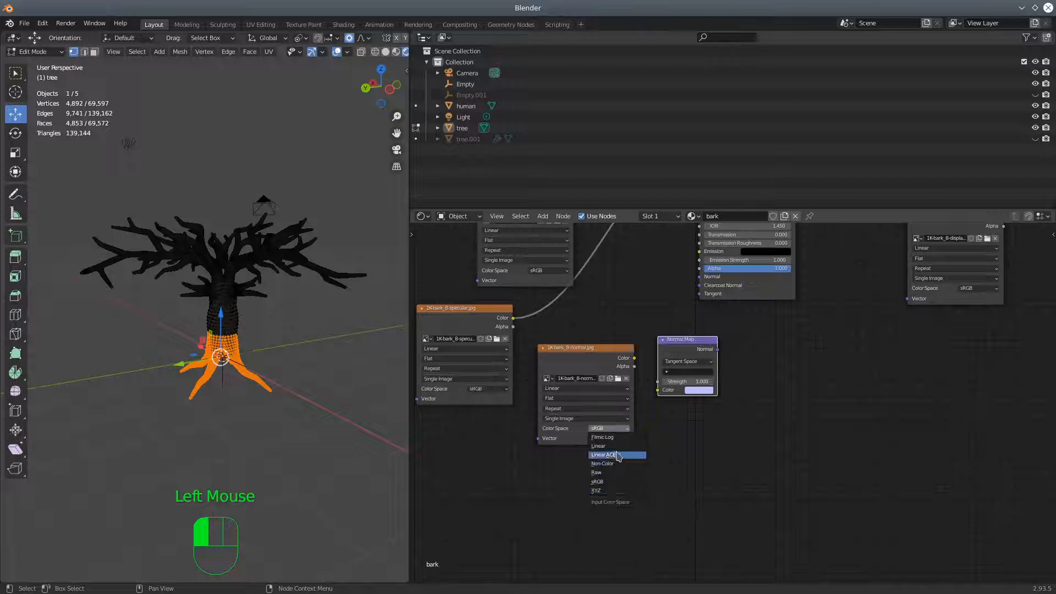
{"action": "left_click", "coordinate": [618, 462]}
{"action": "left_click_drag", "start_coordinate": [634, 358], "coordinate": [658, 390]}
{"action": "middle_click_drag", "start_coordinate": [732, 358], "coordinate": [680, 449], "text": "shift"}
{"action": "left_click_drag", "start_coordinate": [667, 439], "coordinate": [646, 368]}
{"action": "left_click_drag", "start_coordinate": [649, 429], "coordinate": [613, 349]}
{"action": "left_click_drag", "start_coordinate": [537, 443], "coordinate": [535, 474]}
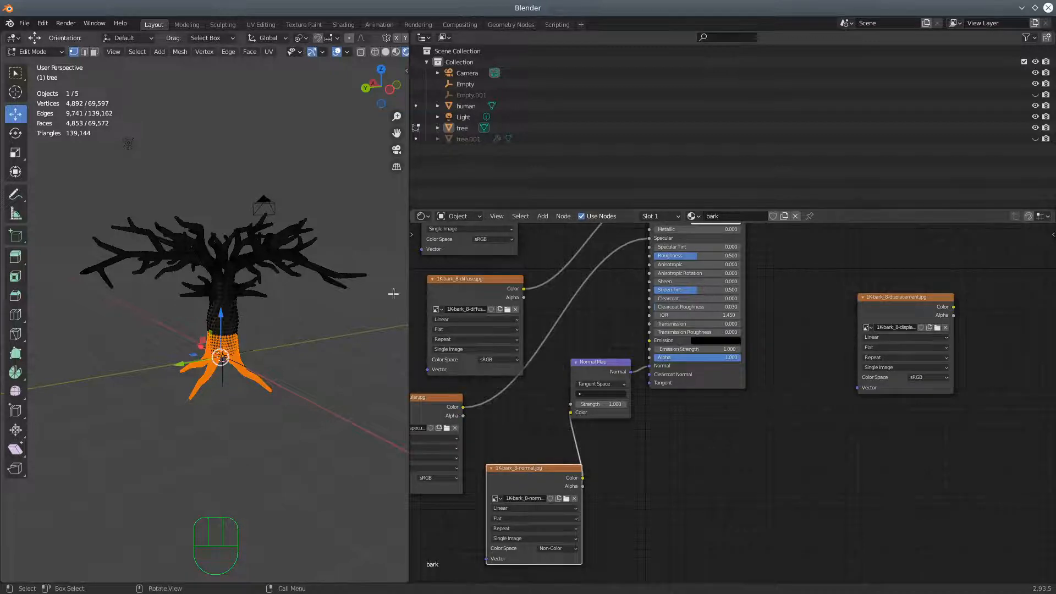
Widen the 3D viewport and delete the unused 1K-bark_8-ao.jpg image node from the bark material
{"action": "left_click_drag", "start_coordinate": [409, 91], "coordinate": [521, 90]}
{"action": "middle_click_drag", "start_coordinate": [654, 297], "coordinate": [788, 348], "text": "shift"}
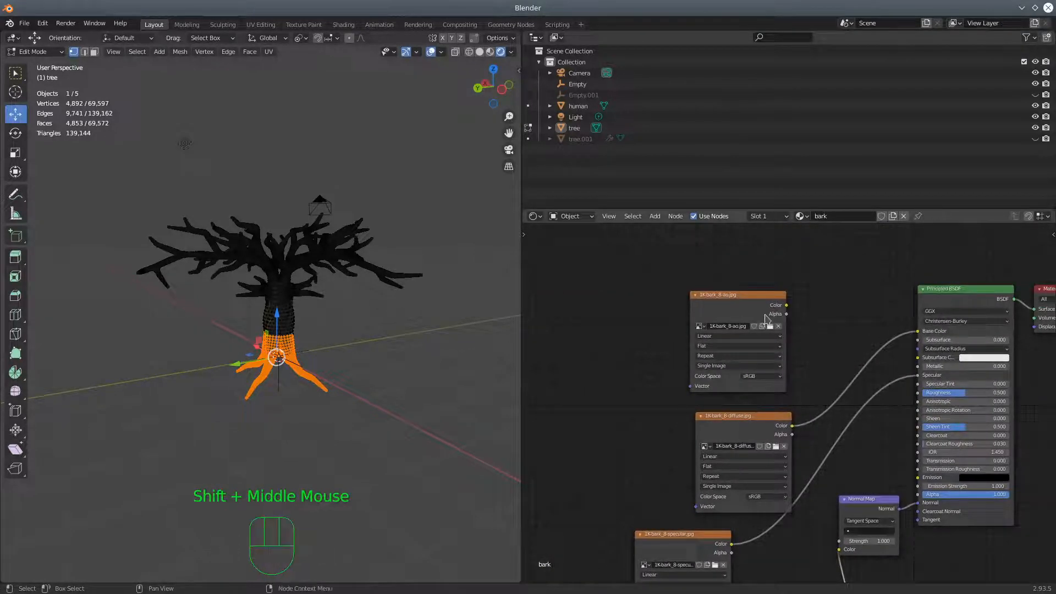
{"action": "left_click_drag", "start_coordinate": [762, 301], "coordinate": [742, 281]}
{"action": "key", "text": "Delete"}
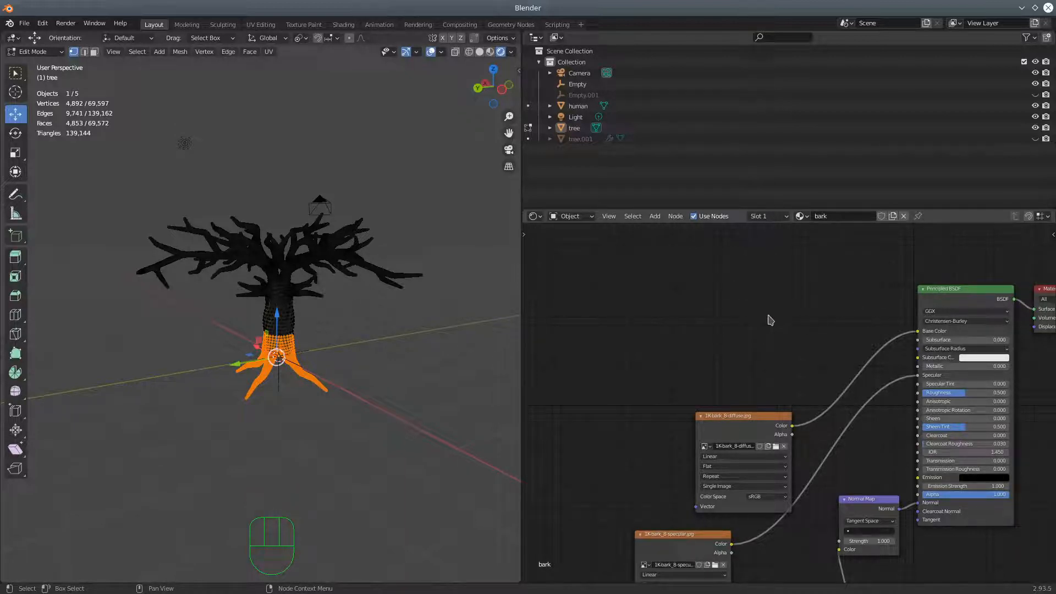
Add a Mapping node ahead of the diffuse image node in the bark material
{"action": "left_click", "coordinate": [655, 216]}
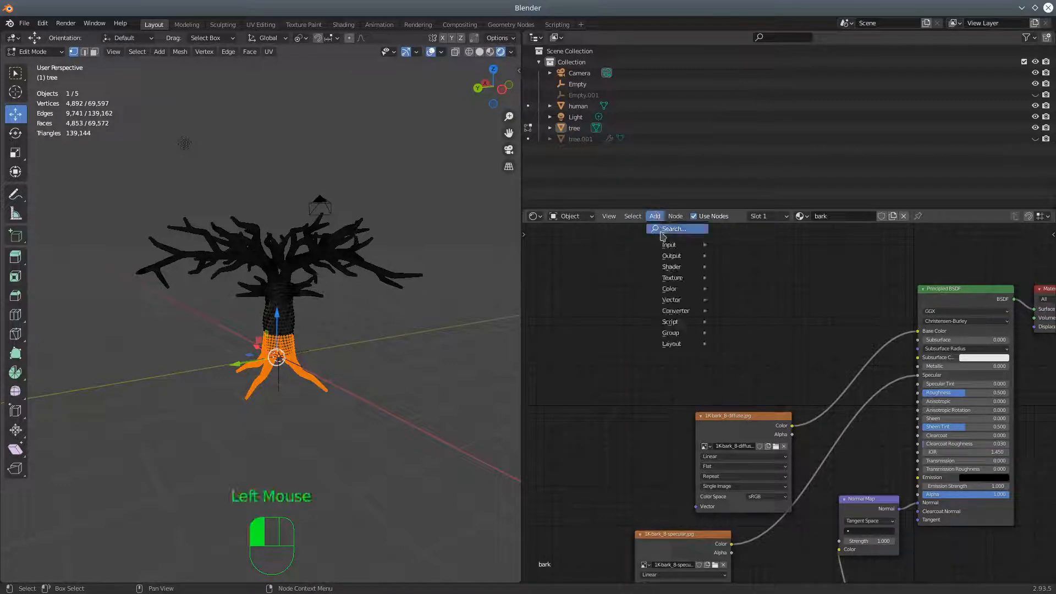
{"action": "mouse_move", "coordinate": [672, 280]}
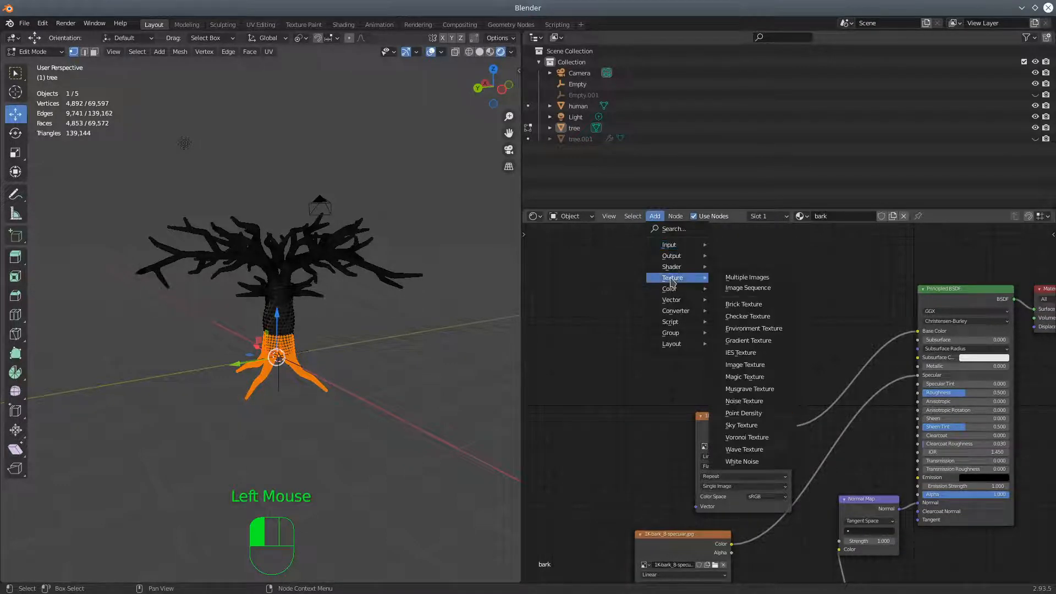
{"action": "mouse_move", "coordinate": [671, 300]}
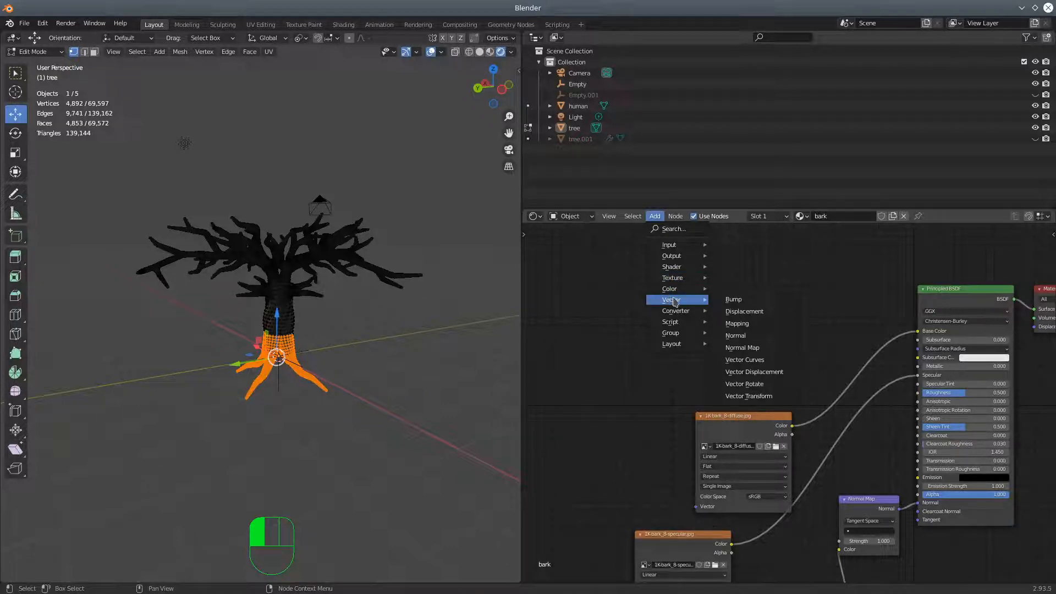
{"action": "left_click", "coordinate": [737, 323]}
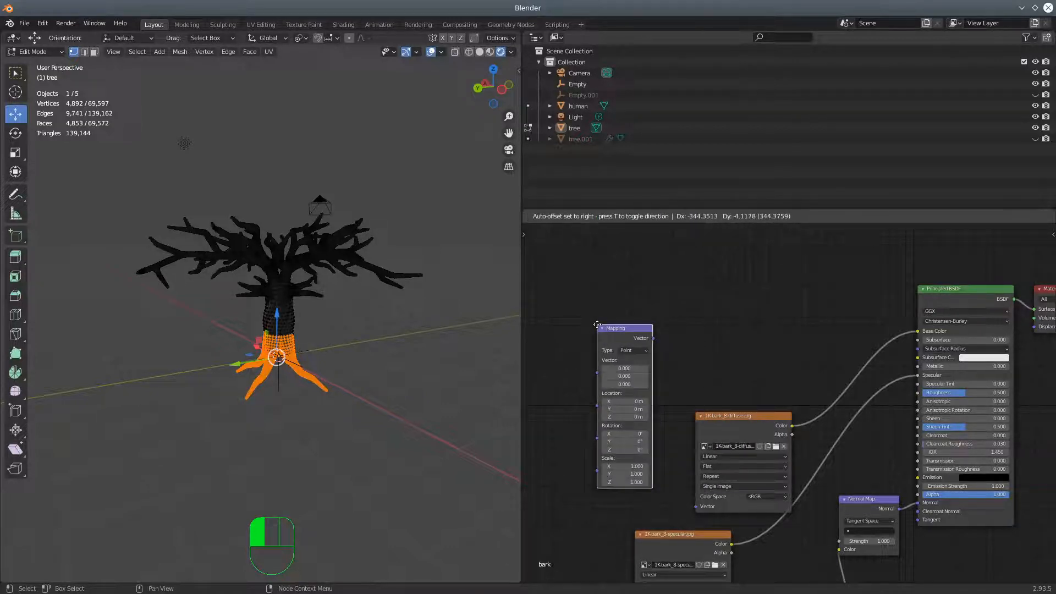
{"action": "left_click", "coordinate": [556, 326]}
Connect the Mapping node's Vector output to the Vector inputs of the diffuse, specular and normal image nodes
{"action": "middle_click_drag", "start_coordinate": [695, 365], "coordinate": [715, 270], "text": "shift"}
{"action": "left_click_drag", "start_coordinate": [642, 253], "coordinate": [724, 416]}
{"action": "middle_click_drag", "start_coordinate": [676, 334], "coordinate": [649, 343], "text": "shift"}
{"action": "left_click_drag", "start_coordinate": [595, 248], "coordinate": [645, 546]}
{"action": "left_click_drag", "start_coordinate": [581, 352], "coordinate": [607, 367]}
{"action": "middle_click_drag", "start_coordinate": [608, 372], "coordinate": [622, 320], "text": "shift"}
{"action": "left_click_drag", "start_coordinate": [614, 285], "coordinate": [802, 551]}
{"action": "left_click", "coordinate": [597, 293]}
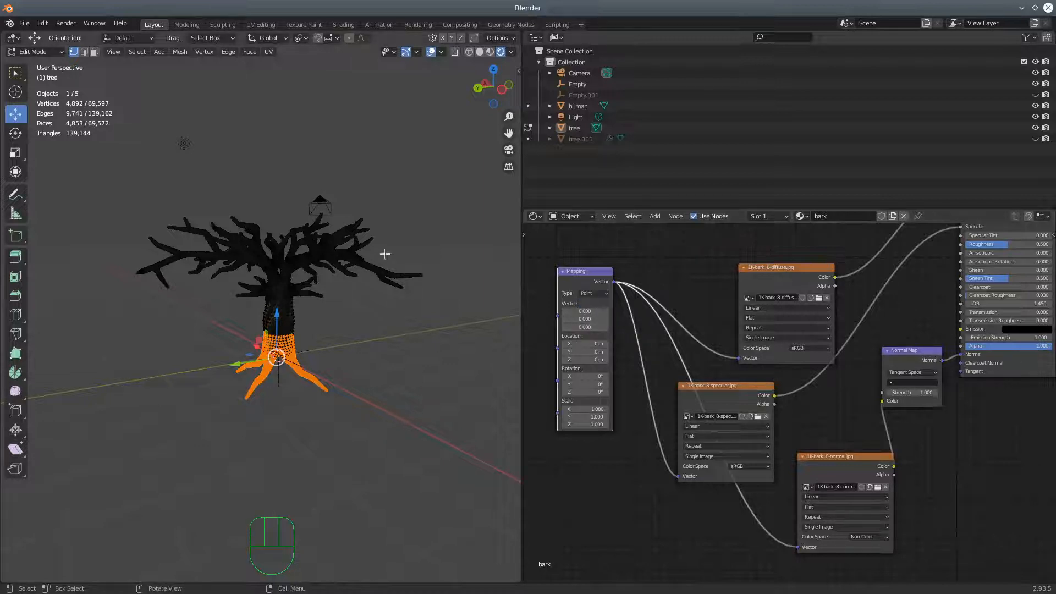
Switch the tree from Edit Mode to Object Mode and inspect the bark shading on its branches from above
{"action": "scroll", "coordinate": [360, 326], "scroll_direction": "up", "scroll_amount": 3}
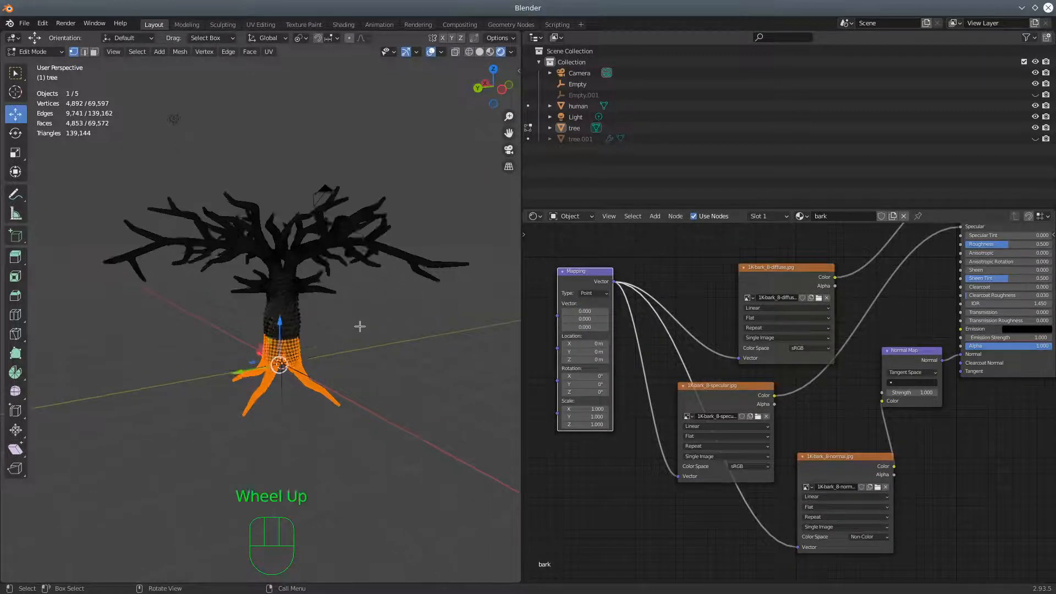
{"action": "scroll", "coordinate": [360, 326], "scroll_direction": "down", "scroll_amount": 1}
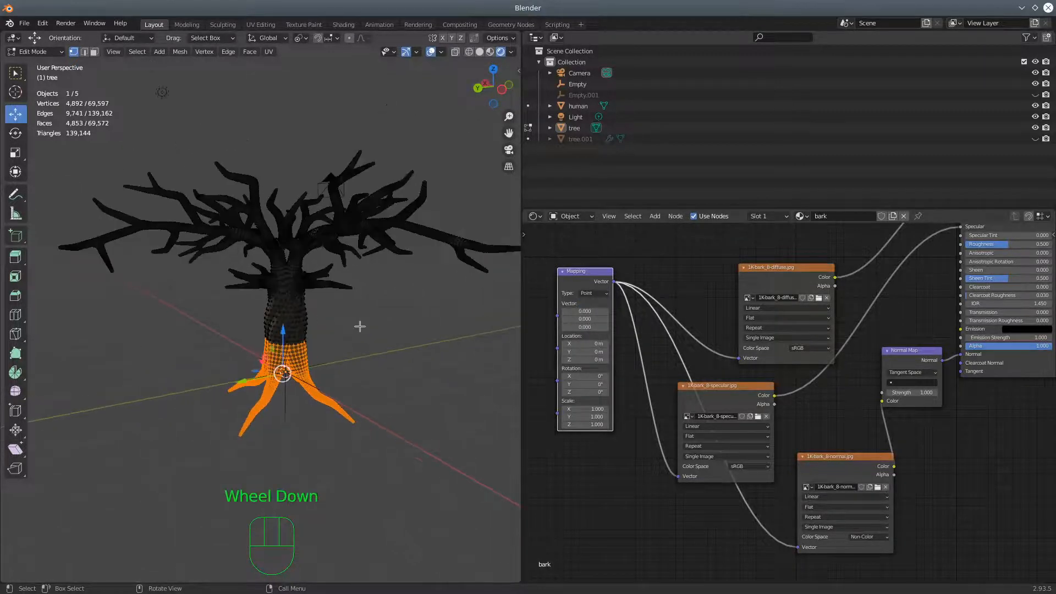
{"action": "left_click", "coordinate": [606, 295]}
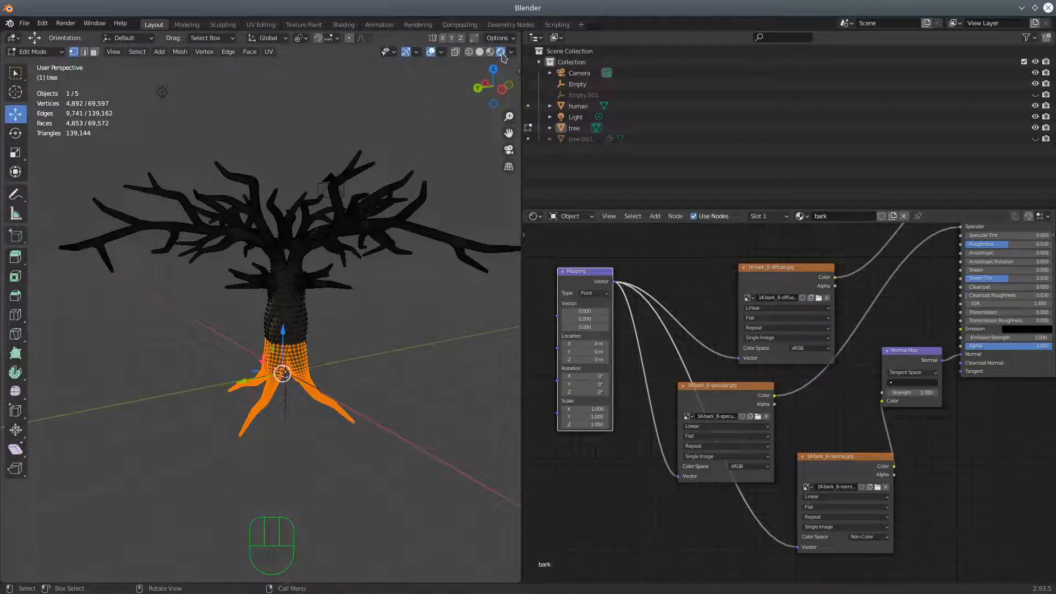
{"action": "left_click", "coordinate": [33, 51]}
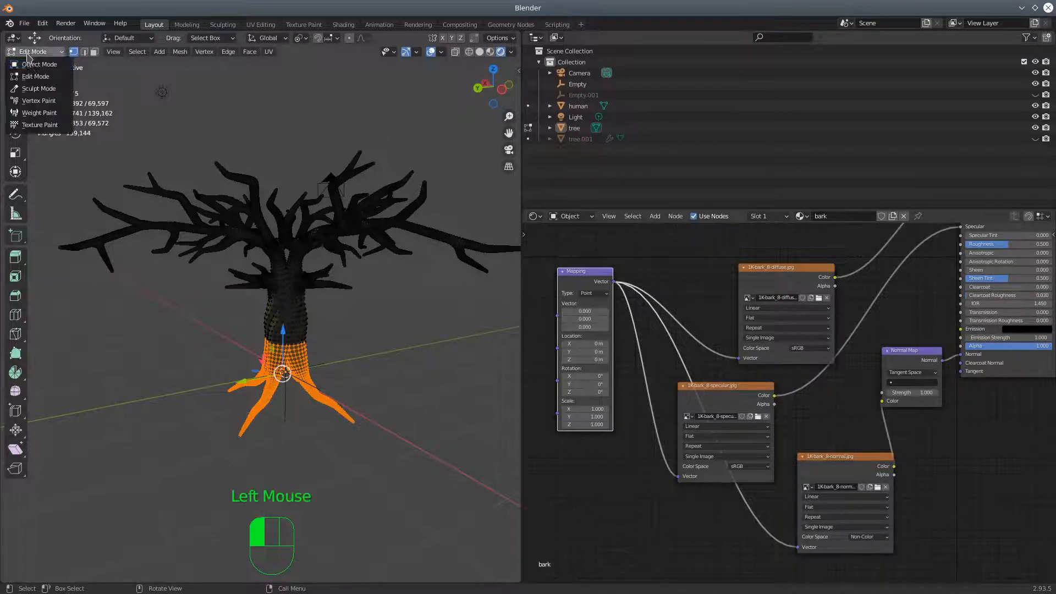
{"action": "left_click", "coordinate": [30, 64]}
{"action": "middle_click_drag", "start_coordinate": [295, 275], "coordinate": [84, 313]}
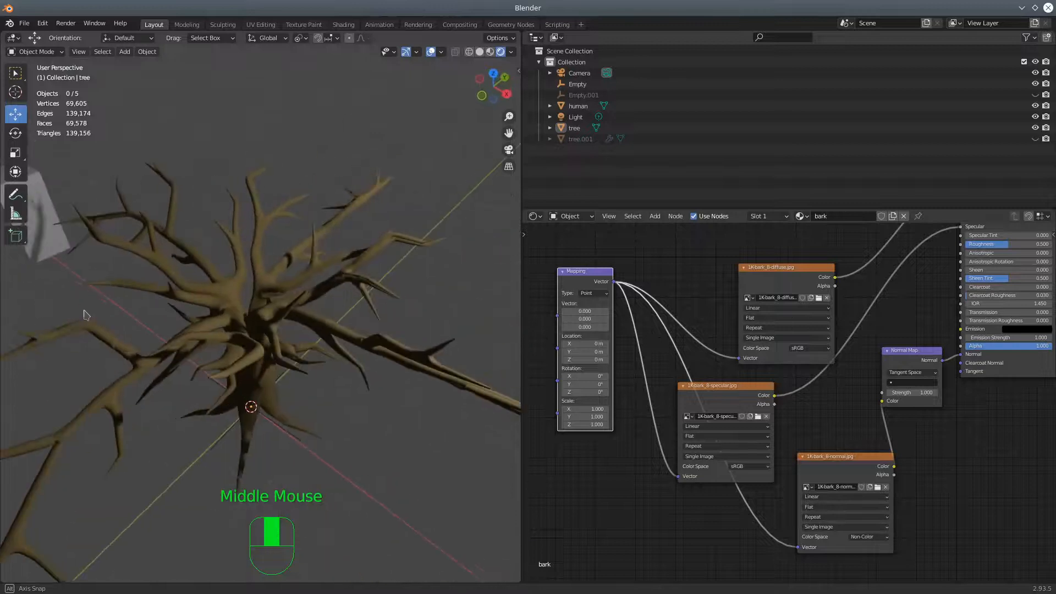
{"action": "scroll", "coordinate": [174, 336], "scroll_direction": "up", "scroll_amount": 2}
{"action": "scroll", "coordinate": [174, 336], "scroll_direction": "down", "scroll_amount": 3}
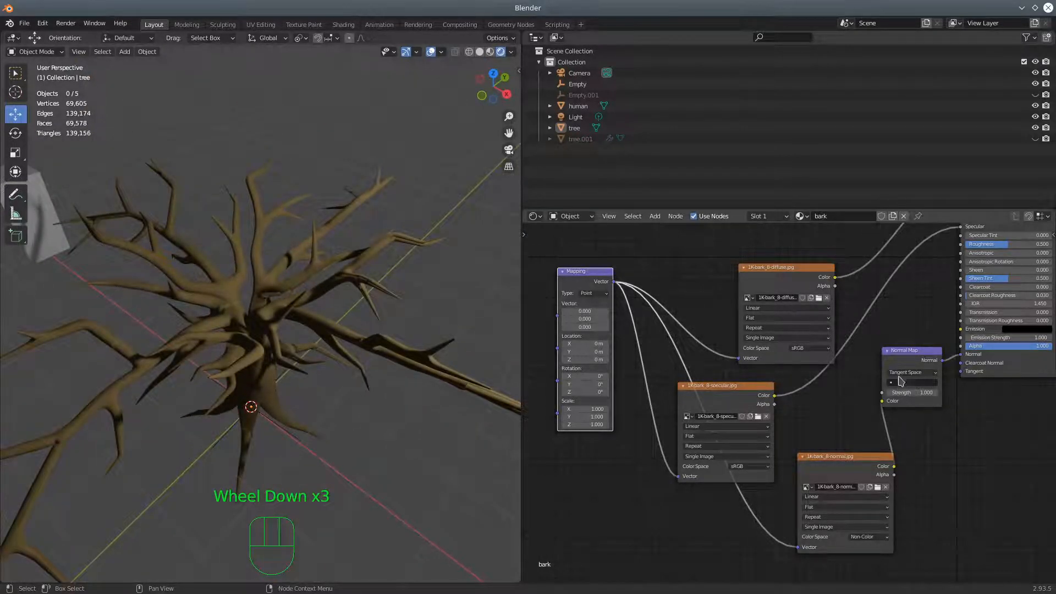
Arrange the diffuse, specular and normal image nodes in a tidy column beside the Principled BSDF
{"action": "middle_click_drag", "start_coordinate": [898, 333], "coordinate": [871, 452], "text": "shift"}
{"action": "left_click_drag", "start_coordinate": [772, 418], "coordinate": [775, 280]}
{"action": "left_click", "coordinate": [743, 508]}
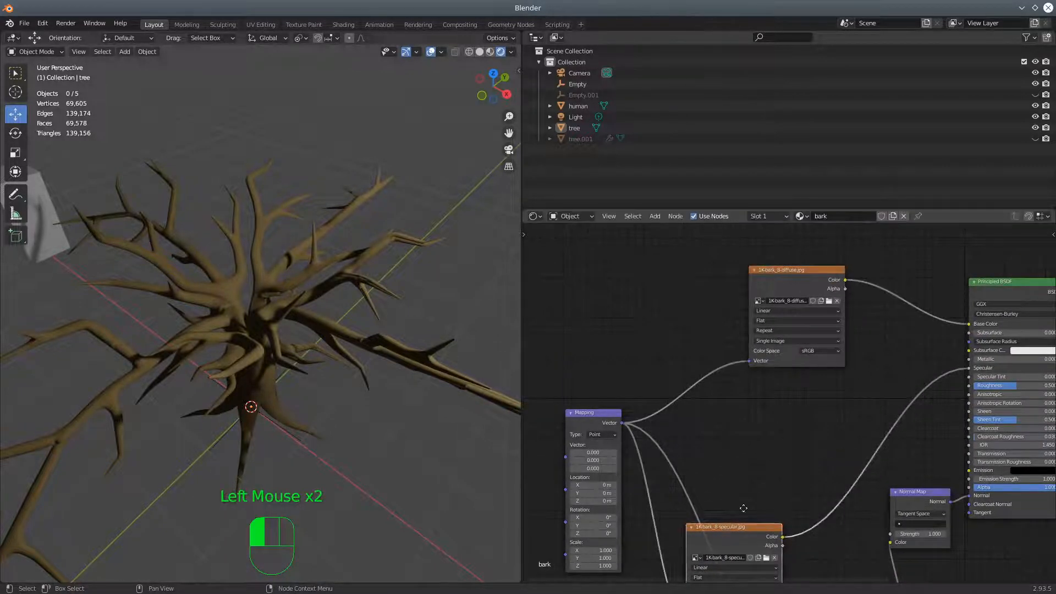
{"action": "left_click_drag", "start_coordinate": [737, 526], "coordinate": [783, 419]}
{"action": "middle_click_drag", "start_coordinate": [811, 535], "coordinate": [820, 395], "text": "shift"}
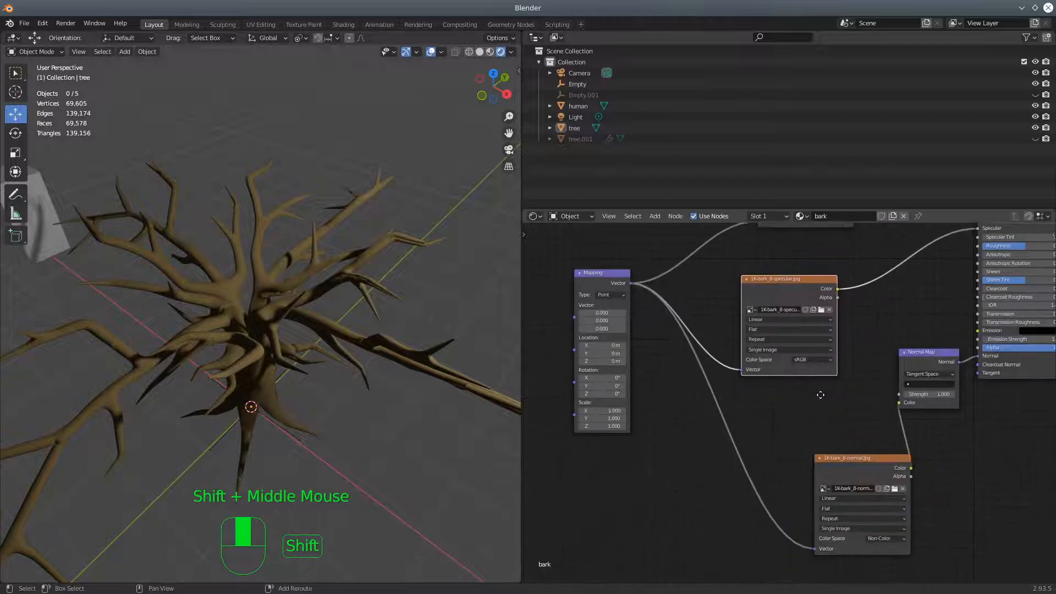
{"action": "left_click_drag", "start_coordinate": [861, 458], "coordinate": [798, 427]}
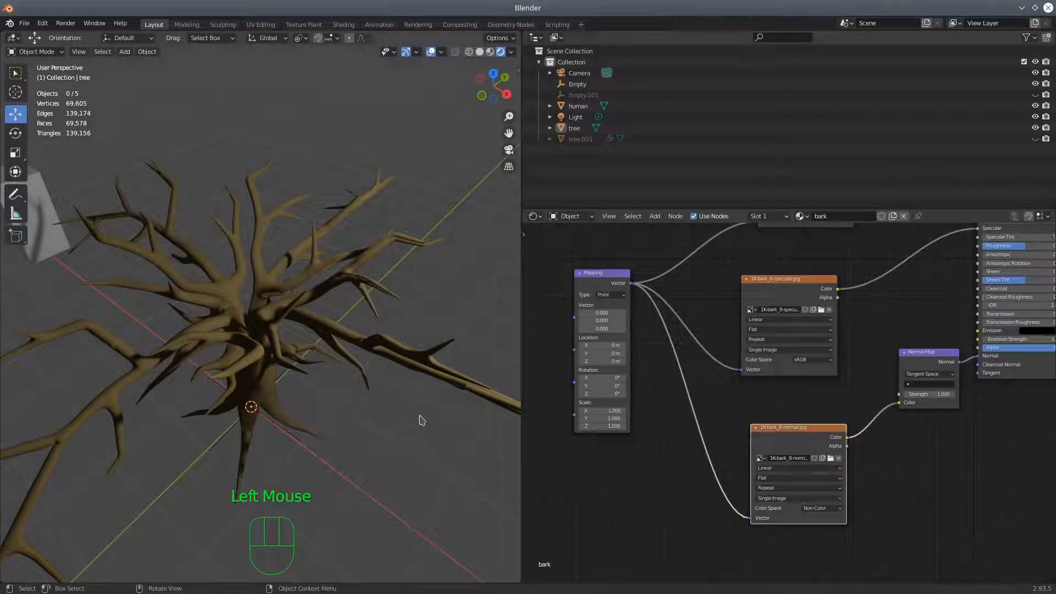
Delete the Mapping node from the bark material
{"action": "double_click", "coordinate": [598, 276]}
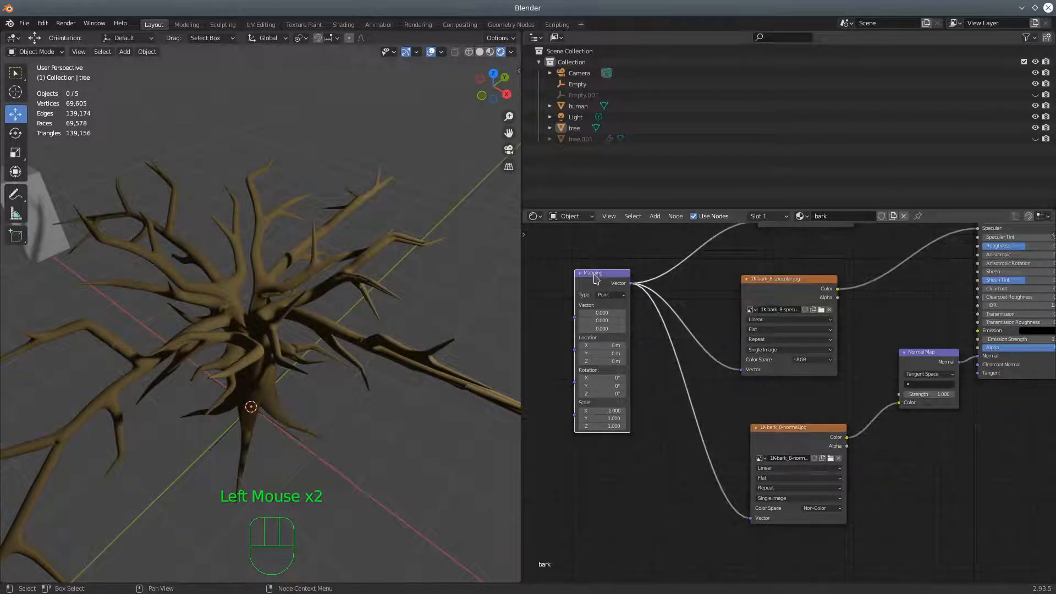
{"action": "key", "text": "Delete"}
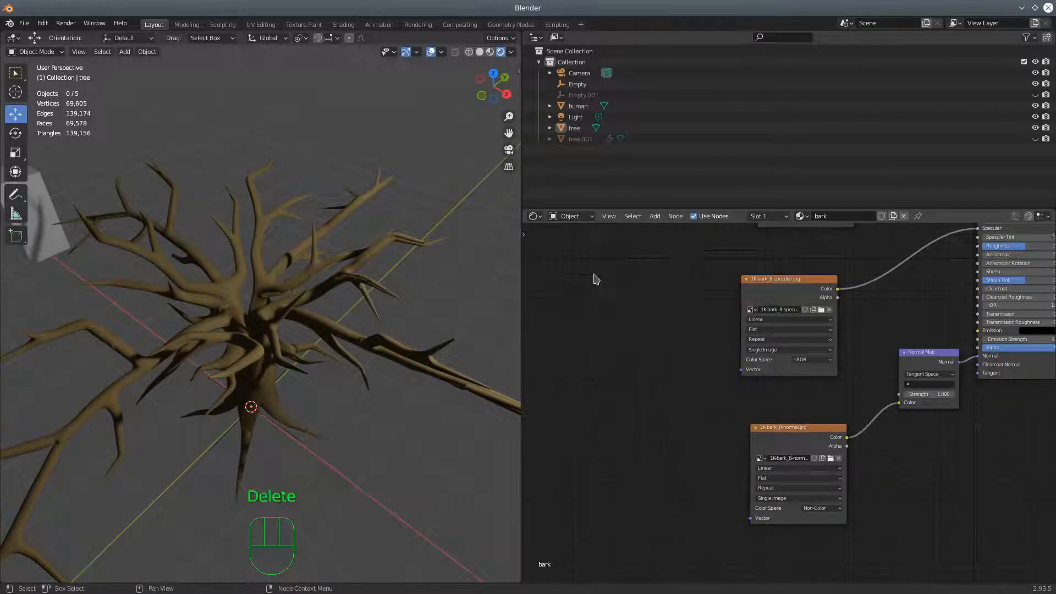
{"action": "left_click", "coordinate": [654, 217]}
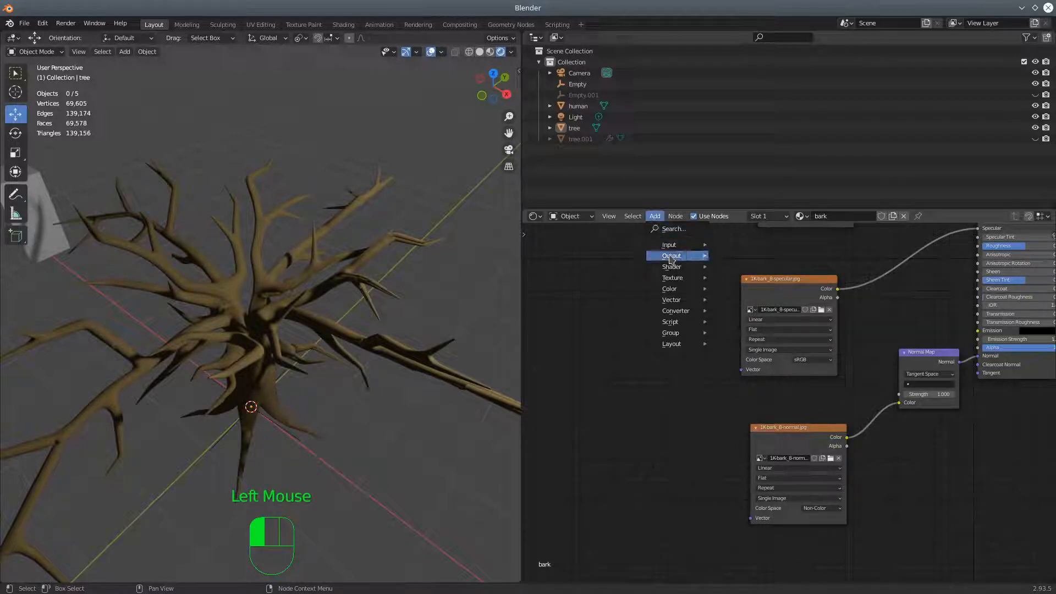
{"action": "mouse_move", "coordinate": [671, 281]}
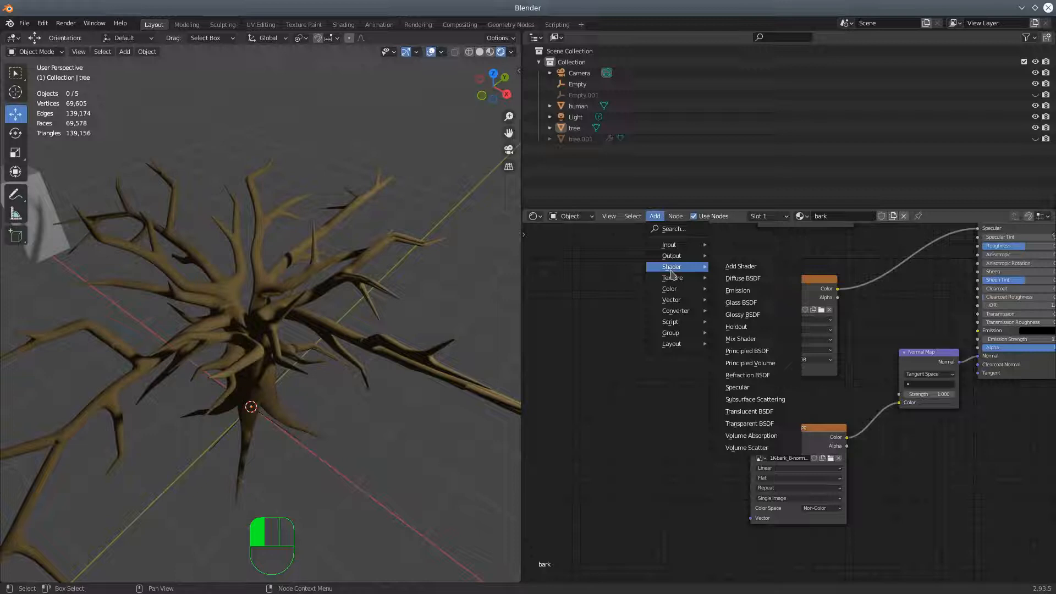
{"action": "mouse_move", "coordinate": [674, 309]}
{"action": "mouse_move", "coordinate": [675, 249]}
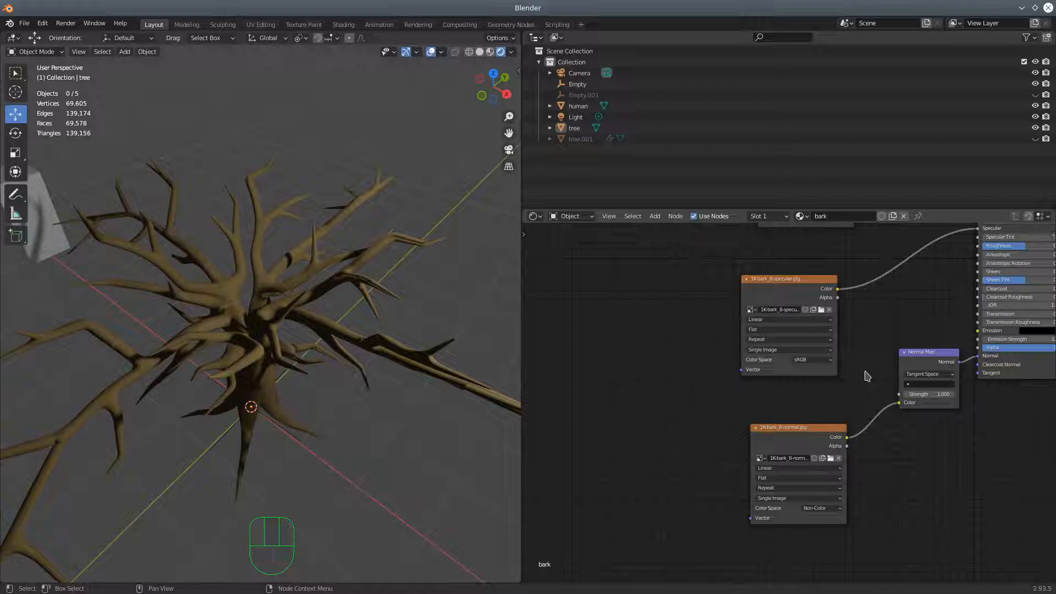
{"action": "scroll", "coordinate": [230, 409], "scroll_direction": "up", "scroll_amount": 3}
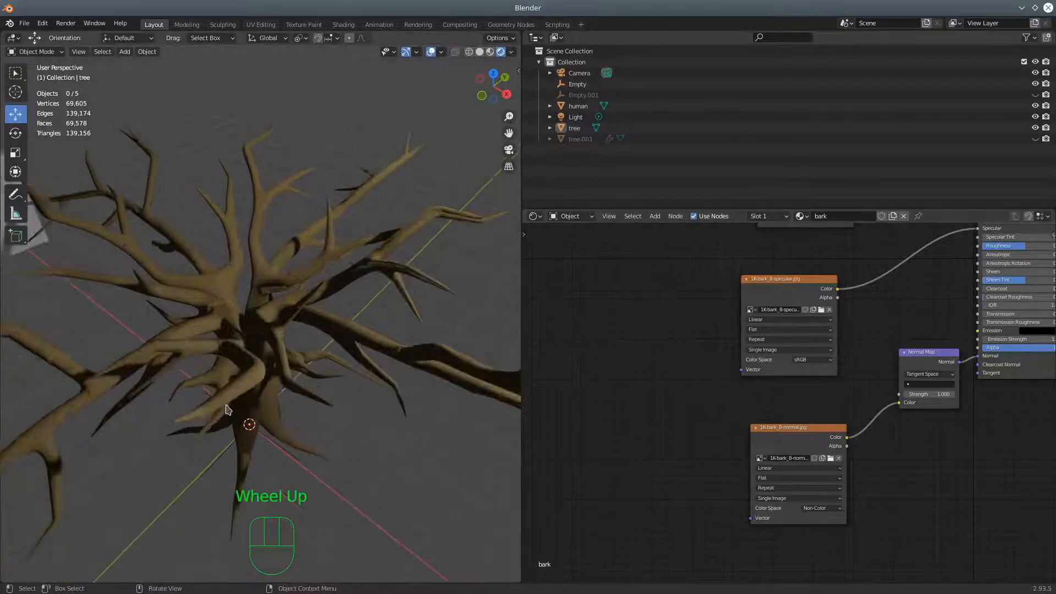
{"action": "scroll", "coordinate": [230, 408], "scroll_direction": "down", "scroll_amount": 2}
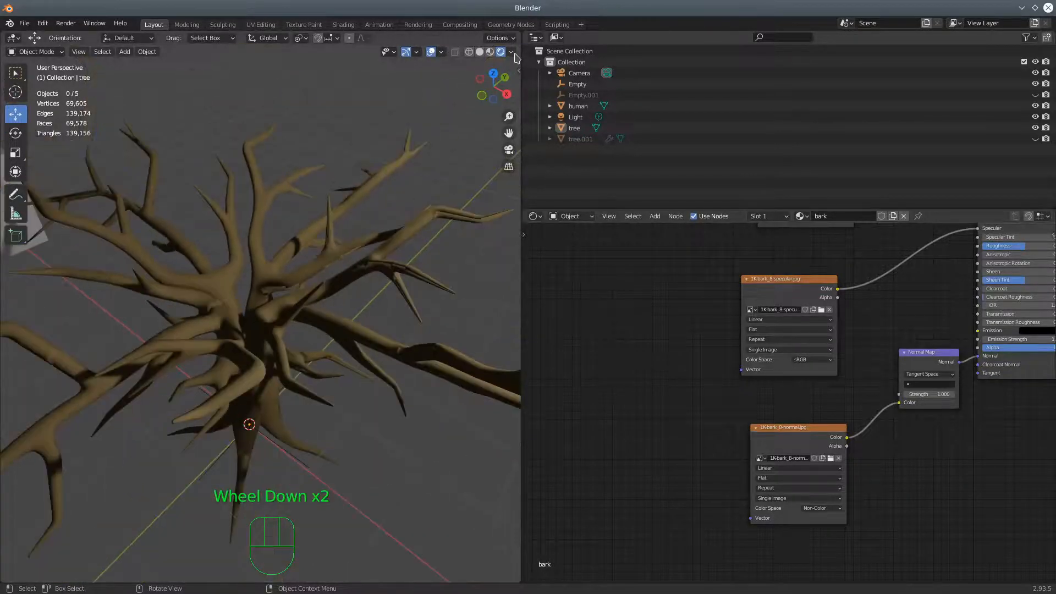
{"action": "middle_click_drag", "start_coordinate": [301, 302], "coordinate": [236, 231]}
{"action": "scroll", "coordinate": [638, 330], "scroll_direction": "down", "scroll_amount": 5}
{"action": "middle_click_drag", "start_coordinate": [686, 316], "coordinate": [613, 380], "text": "shift"}
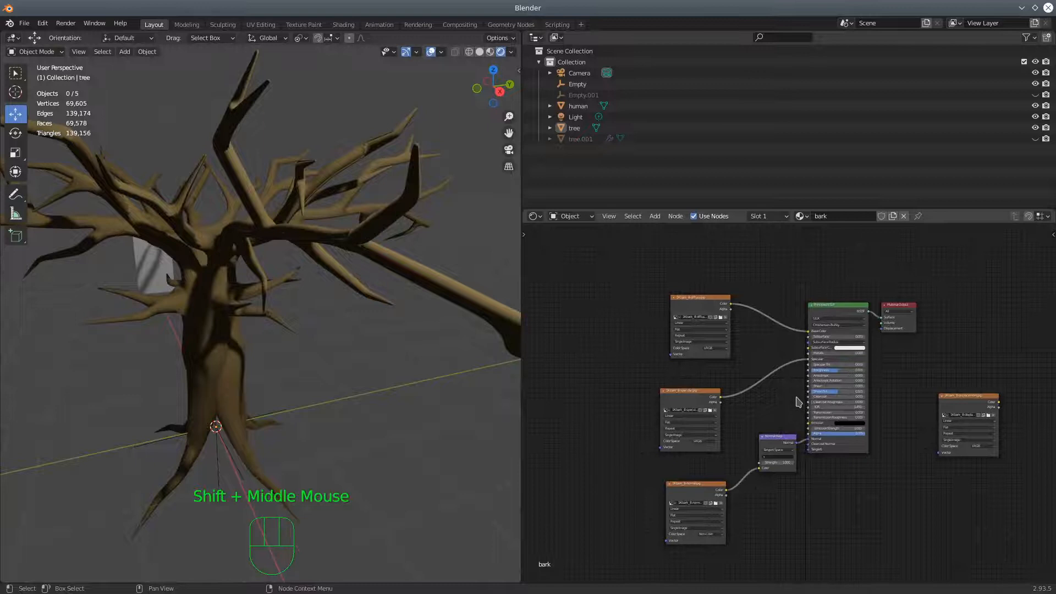
{"action": "scroll", "coordinate": [797, 401], "scroll_direction": "up", "scroll_amount": 5}
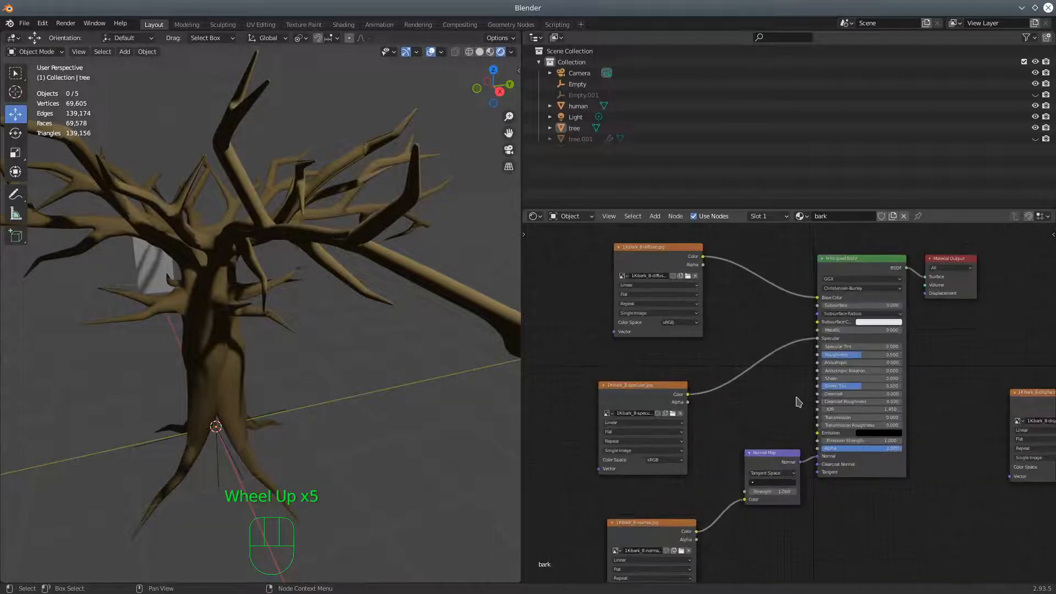
Disconnect the diffuse, specular and normal textures from the Principled BSDF and move their nodes away, clear of the shader
{"action": "scroll", "coordinate": [798, 401], "scroll_direction": "down", "scroll_amount": 2}
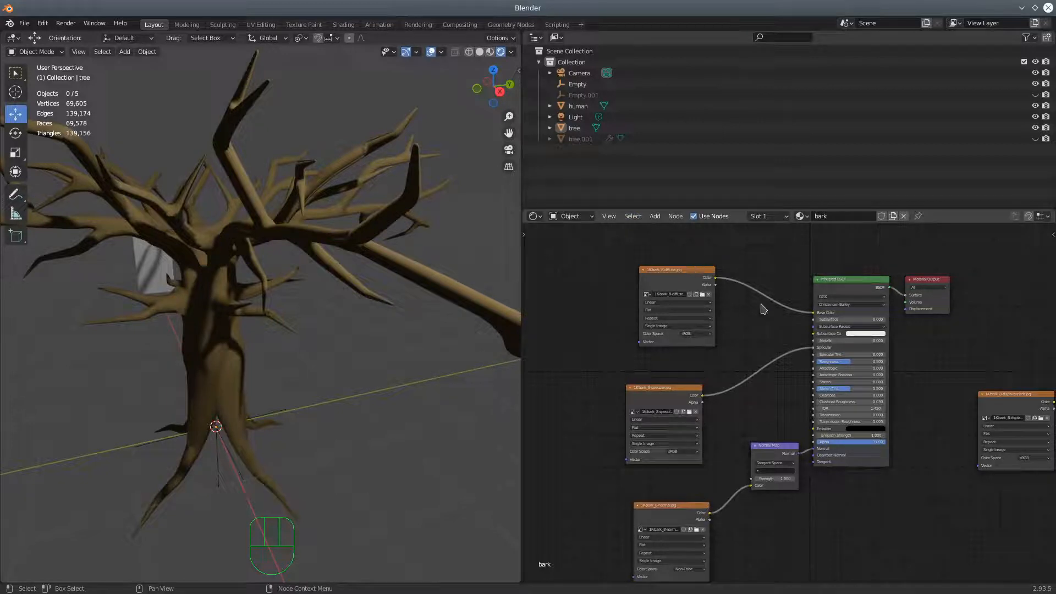
{"action": "left_click_drag", "start_coordinate": [813, 313], "coordinate": [790, 353]}
{"action": "left_click_drag", "start_coordinate": [813, 450], "coordinate": [801, 456]}
{"action": "left_click", "coordinate": [771, 451]}
{"action": "left_click", "coordinate": [677, 510], "text": "shift"}
{"action": "left_click", "coordinate": [664, 402], "text": "shift"}
{"action": "left_click", "coordinate": [677, 278], "text": "shift"}
{"action": "left_click_drag", "start_coordinate": [660, 395], "coordinate": [970, 589]}
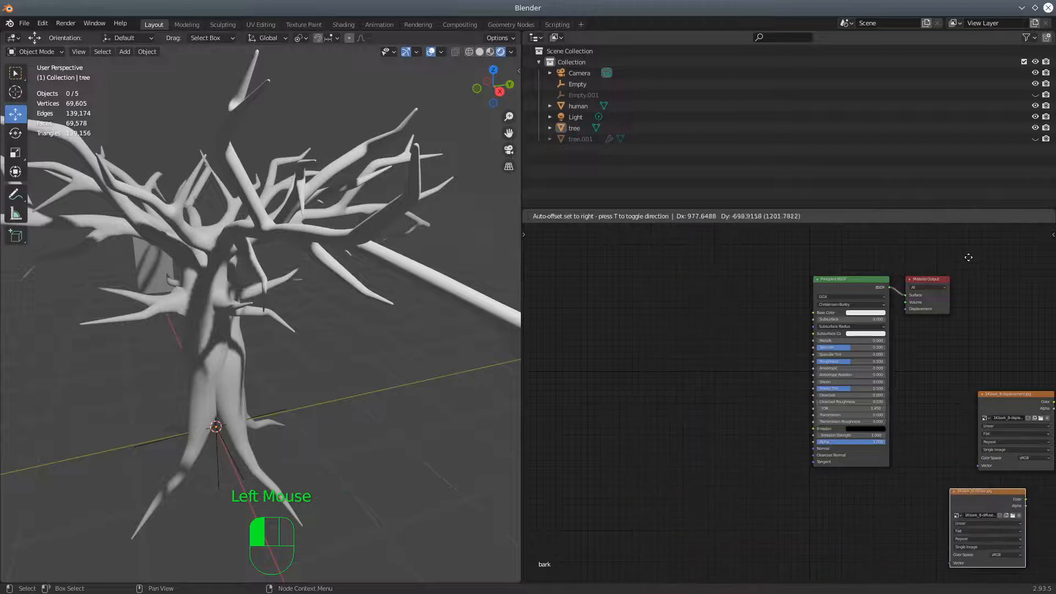
{"action": "left_click", "coordinate": [842, 277]}
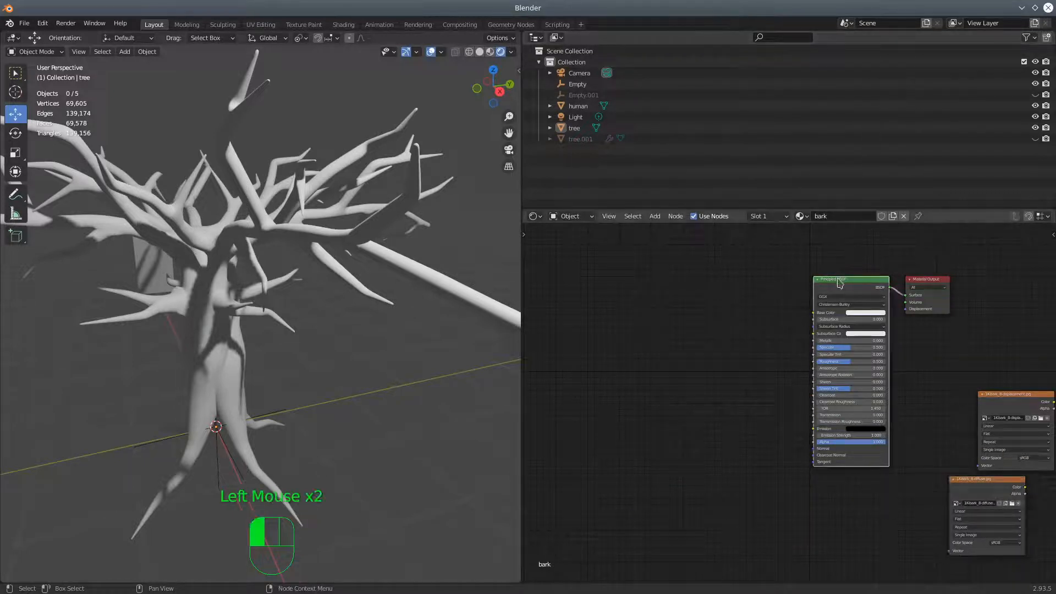
{"action": "key", "text": "ctrl+shift+t"}
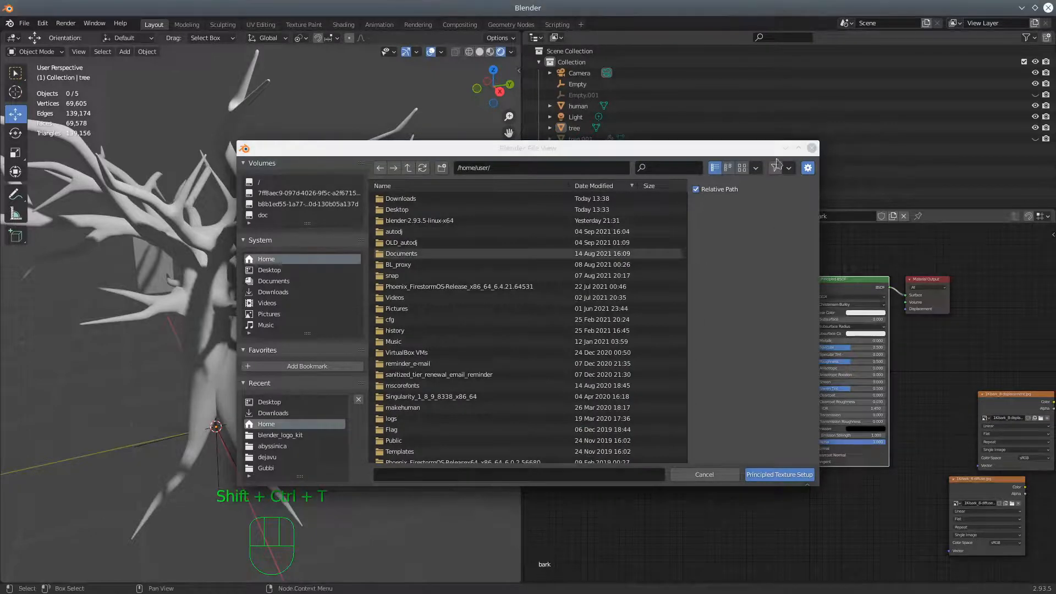
{"action": "left_click", "coordinate": [812, 148]}
Delete the Principled BSDF, all image texture nodes and the Normal Map, keeping only the Material Output
{"action": "scroll", "coordinate": [863, 381], "scroll_direction": "down", "scroll_amount": 6}
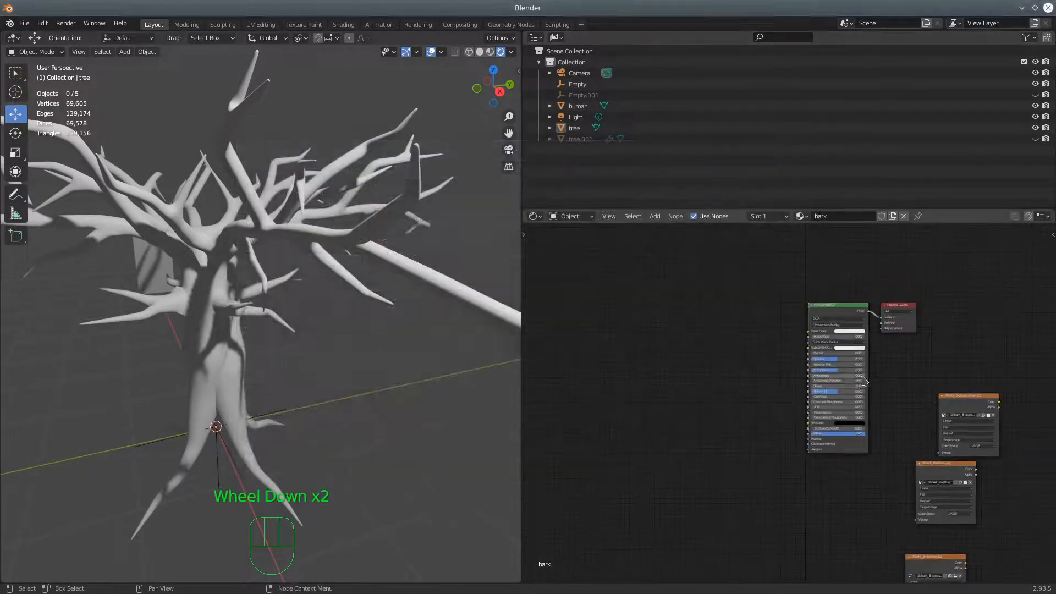
{"action": "scroll", "coordinate": [968, 431], "scroll_direction": "down", "scroll_amount": 2}
{"action": "middle_click_drag", "start_coordinate": [964, 431], "coordinate": [902, 367], "text": "shift"}
{"action": "key", "text": "b"}
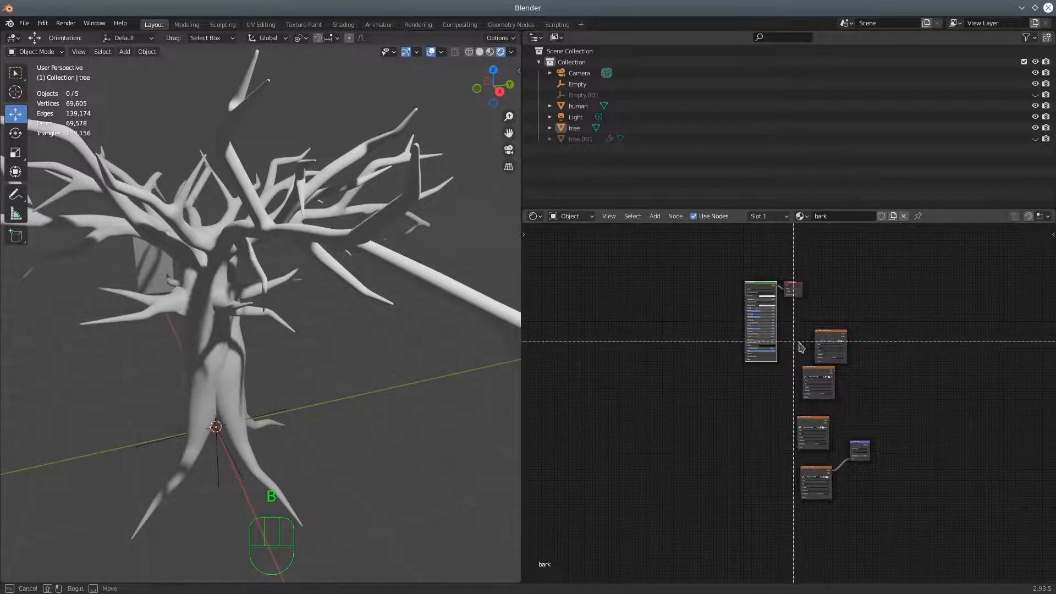
{"action": "left_click_drag", "start_coordinate": [798, 320], "coordinate": [906, 546]}
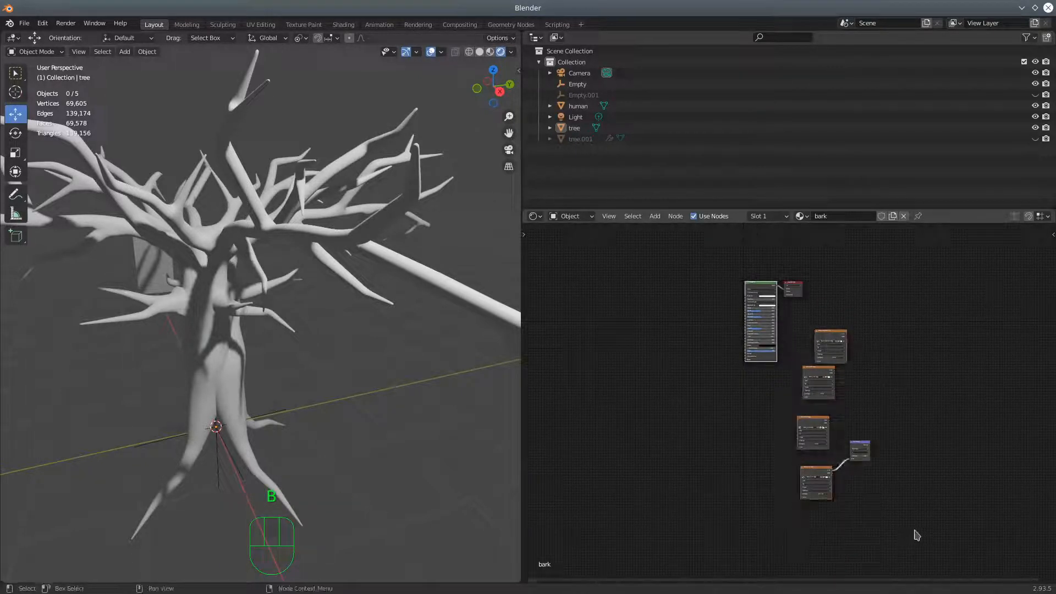
{"action": "key", "text": "Delete"}
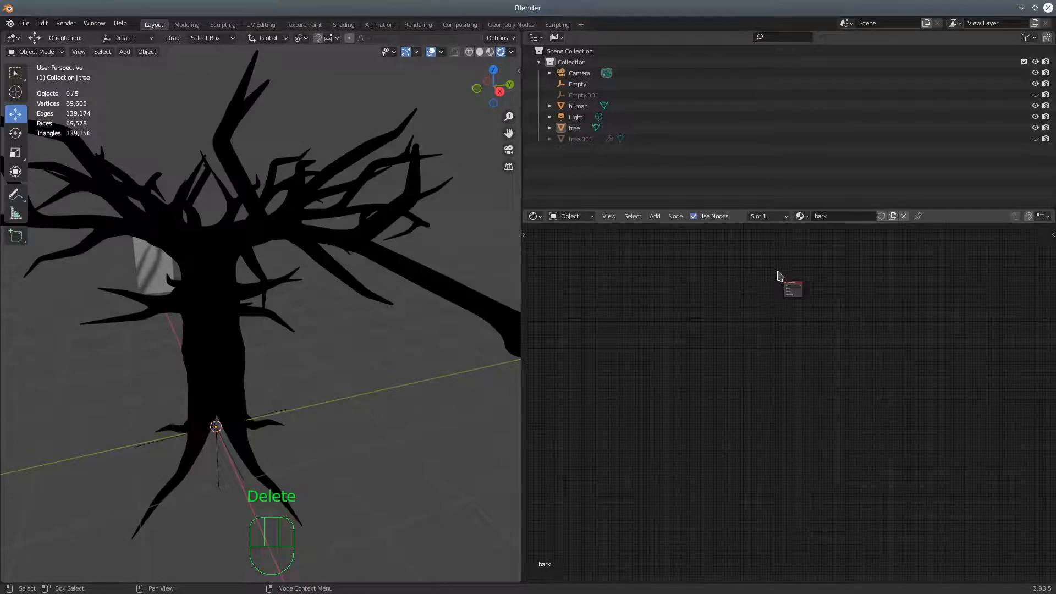
Add a Diffuse BSDF shader node beside the Material Output
{"action": "left_click", "coordinate": [655, 217]}
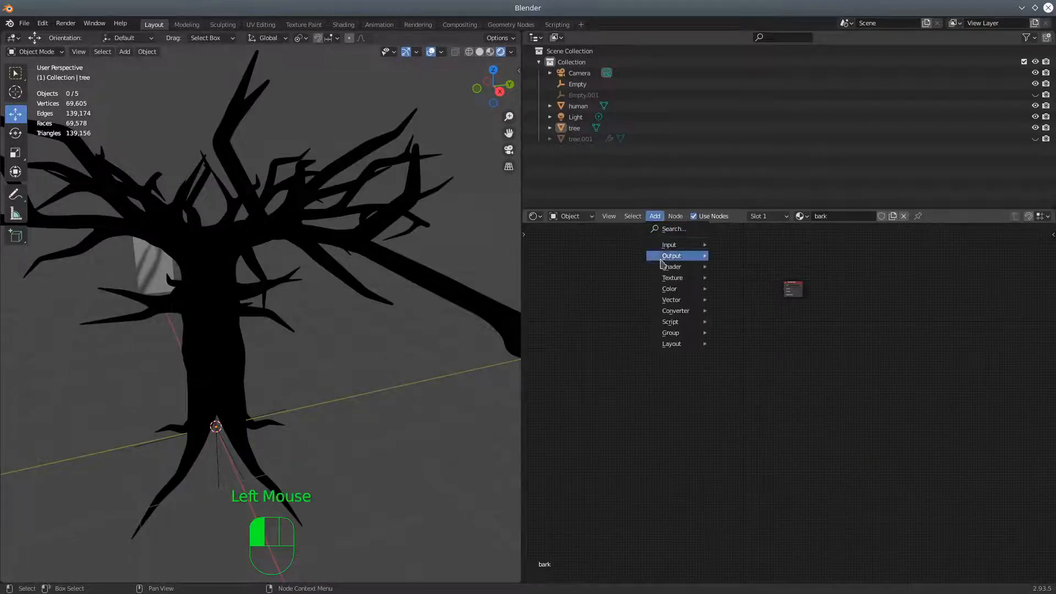
{"action": "mouse_move", "coordinate": [666, 269]}
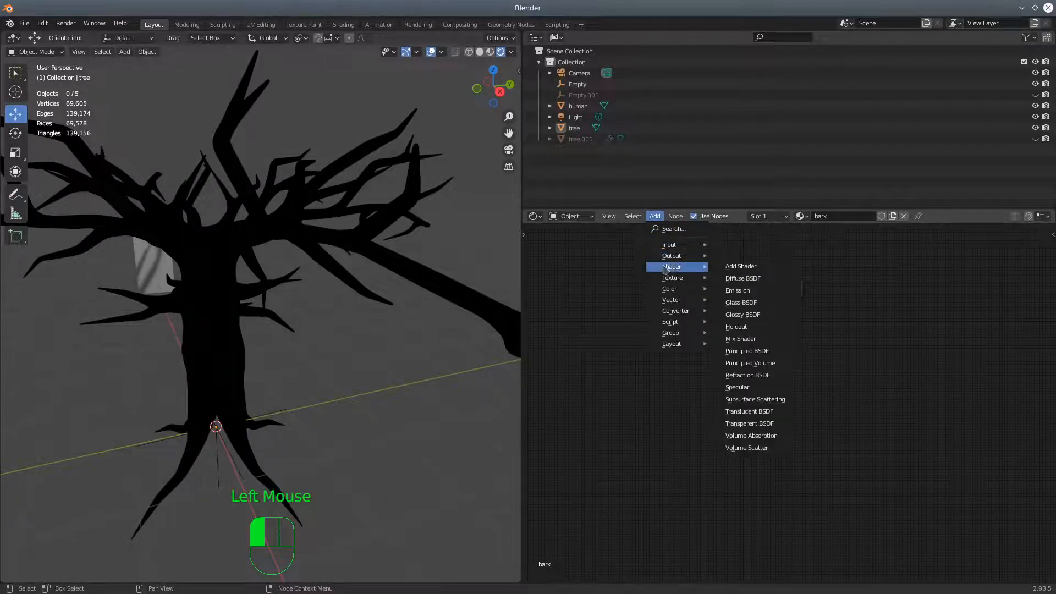
{"action": "left_click", "coordinate": [744, 278]}
{"action": "left_click", "coordinate": [739, 282]}
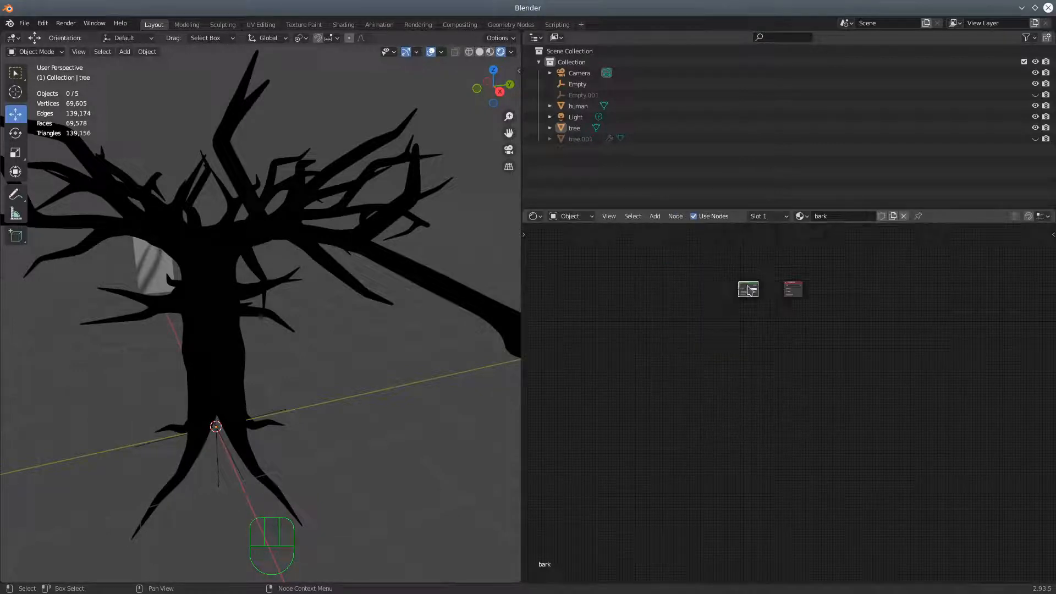
Try Principled Texture Setup on the Diffuse BSDF with the five 1K-bark_8 images from Downloads/Tree_textures
{"action": "key", "text": "ctrl+shift+t"}
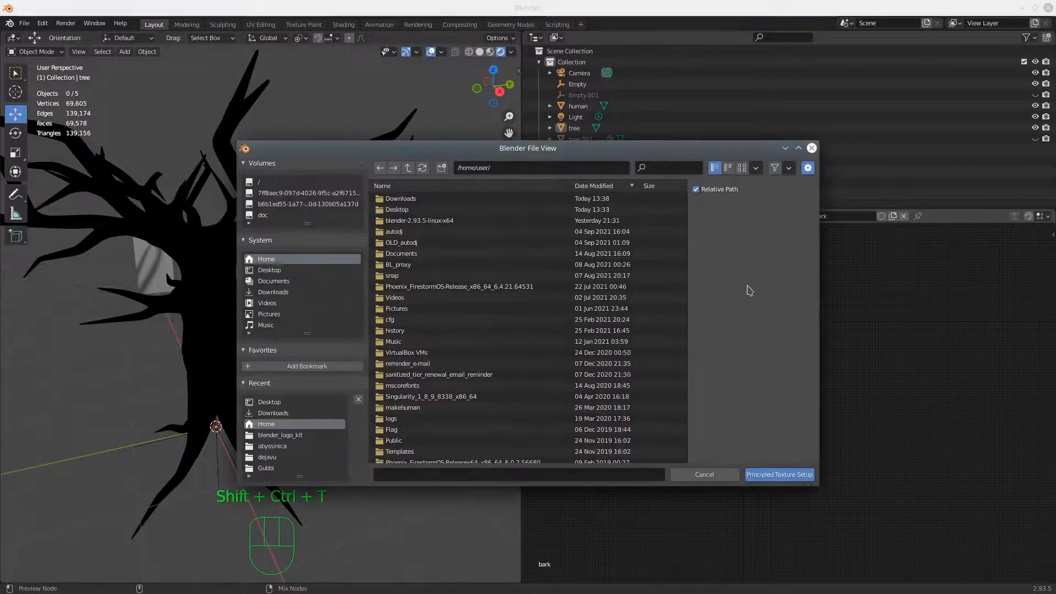
{"action": "left_click", "coordinate": [409, 201]}
{"action": "left_click", "coordinate": [416, 211]}
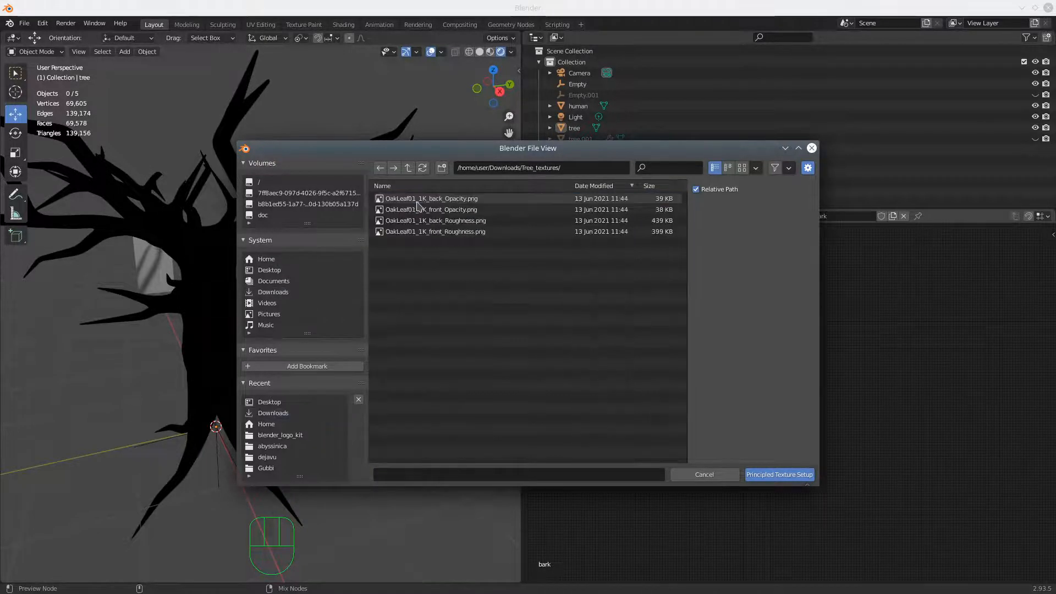
{"action": "left_click", "coordinate": [422, 331]}
{"action": "left_click_drag", "start_coordinate": [422, 344], "coordinate": [418, 383]}
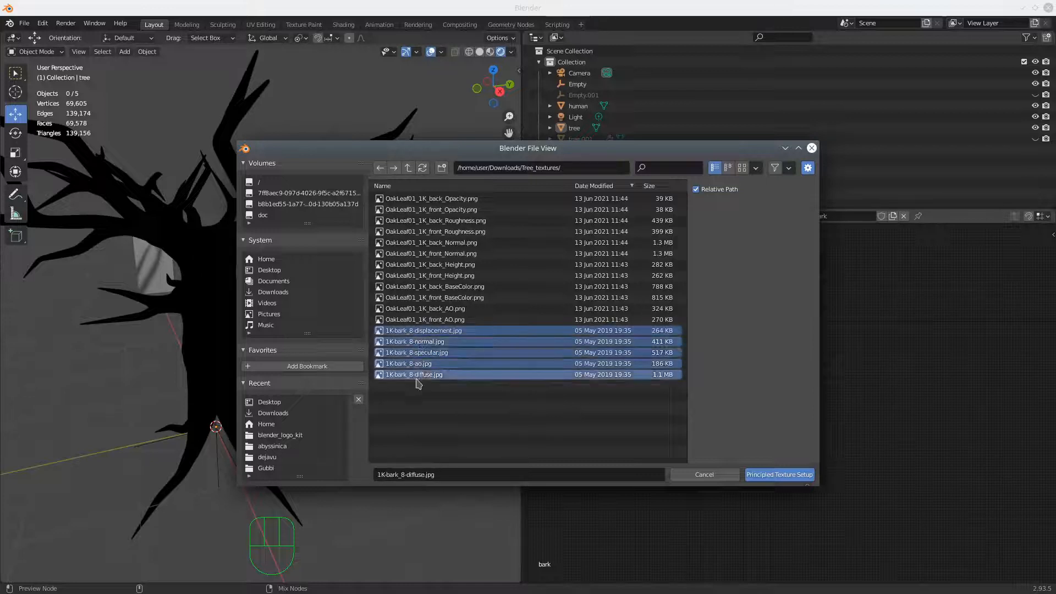
{"action": "left_click", "coordinate": [772, 477]}
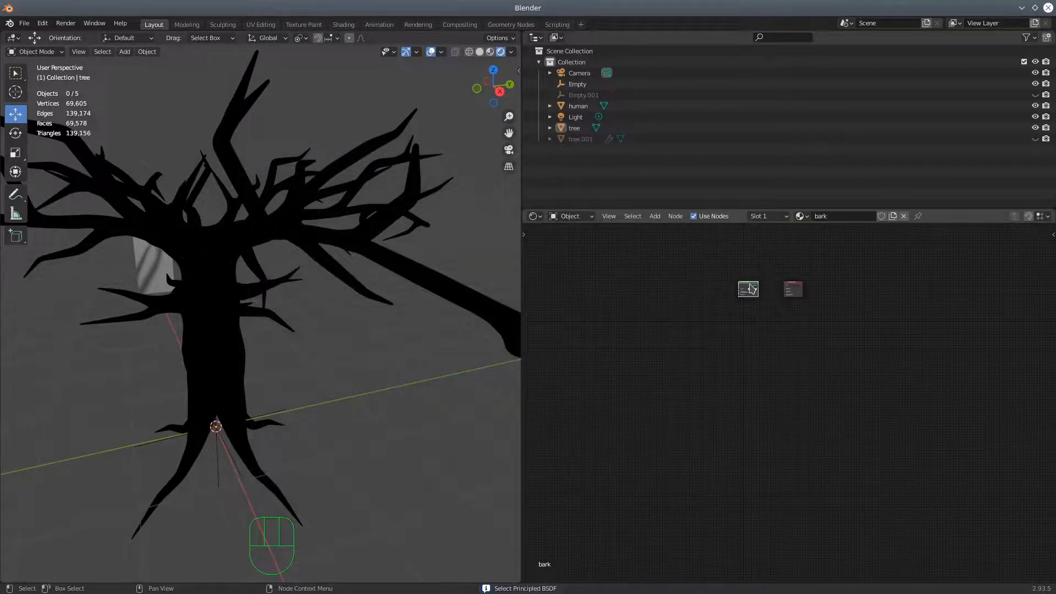
Retry Principled Texture Setup on the Diffuse BSDF, choosing the 1K-bark_8 displacement, normal, specular, ao and diffuse images
{"action": "key", "text": "shift+ctrl+t"}
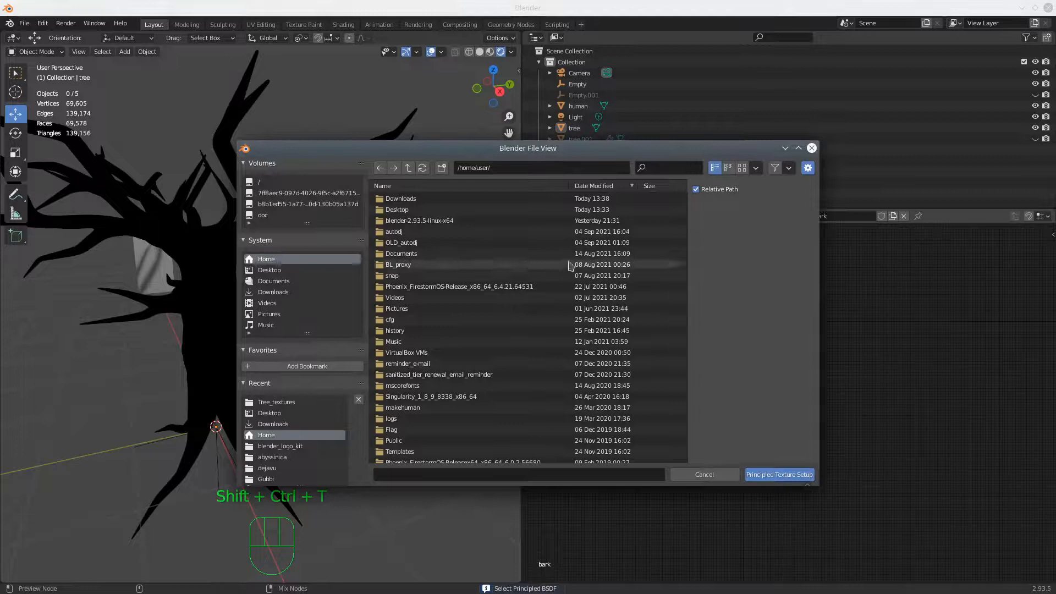
{"action": "left_click", "coordinate": [403, 201]}
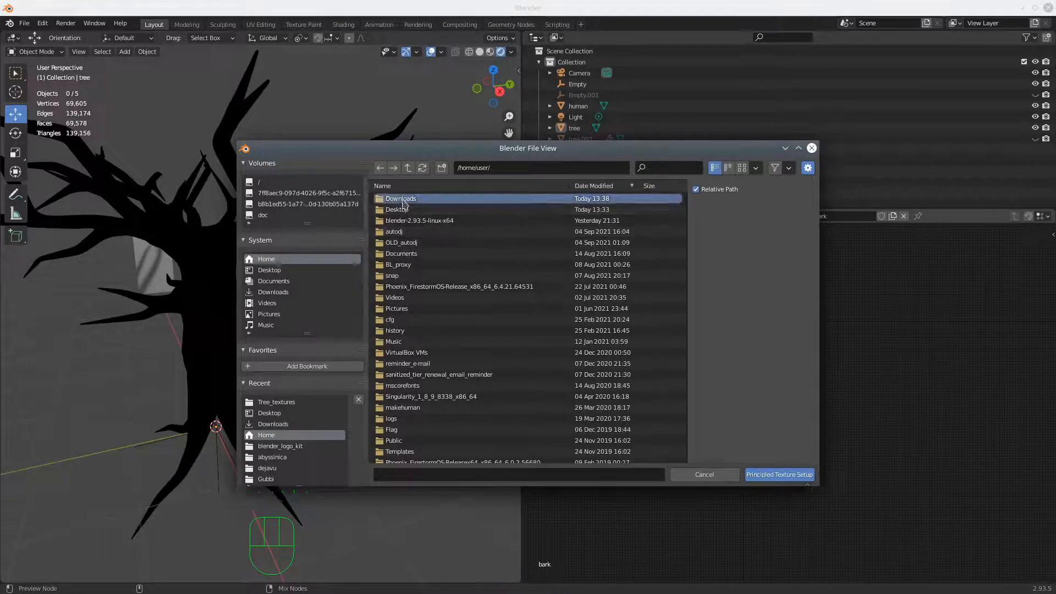
{"action": "double_click", "coordinate": [404, 201]}
{"action": "double_click", "coordinate": [403, 199]}
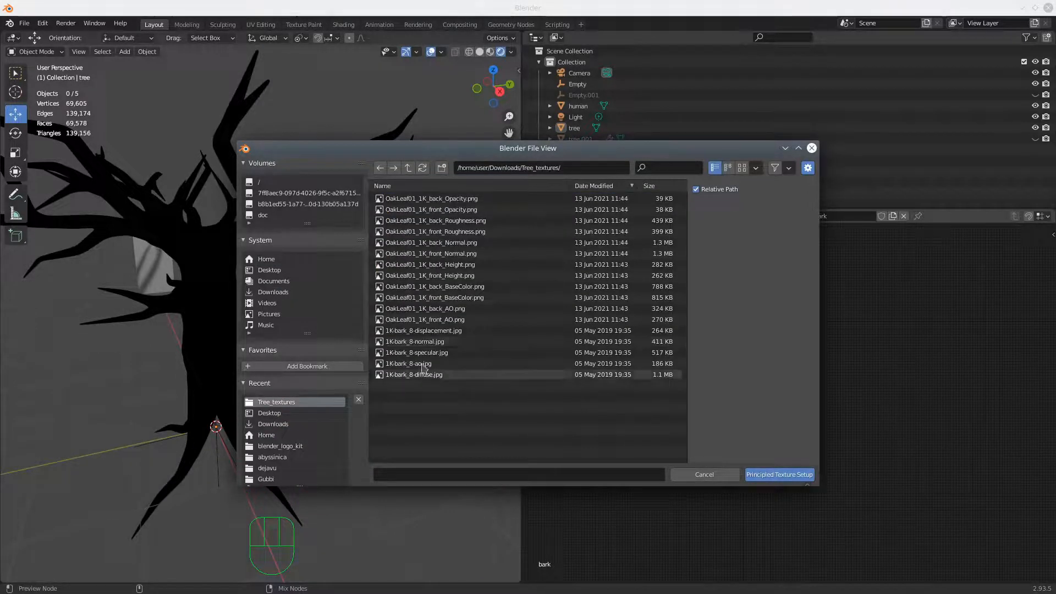
{"action": "left_click", "coordinate": [407, 331]}
{"action": "left_click", "coordinate": [405, 342], "text": "shift"}
{"action": "left_click", "coordinate": [406, 352], "text": "shift"}
{"action": "left_click", "coordinate": [405, 364], "text": "shift"}
{"action": "left_click", "coordinate": [405, 375], "text": "shift"}
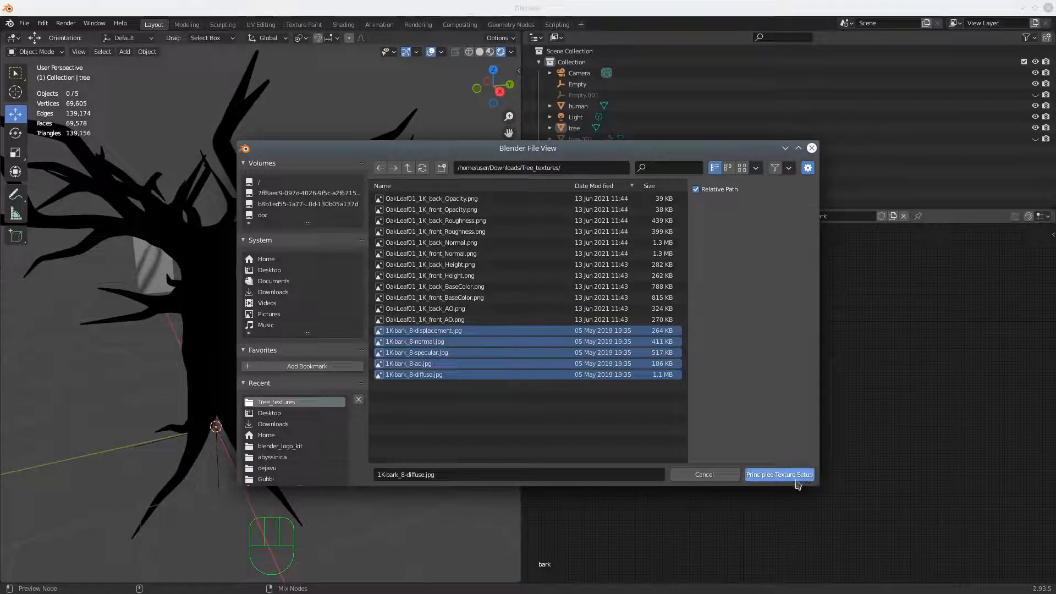
{"action": "left_click_drag", "start_coordinate": [798, 486], "coordinate": [795, 546]}
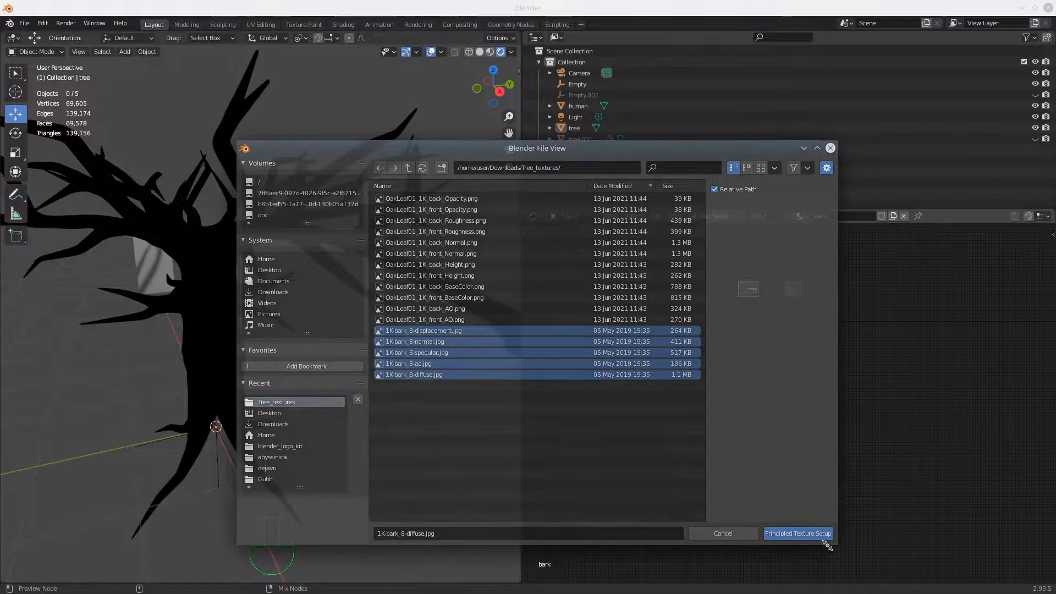
{"action": "left_click", "coordinate": [795, 533]}
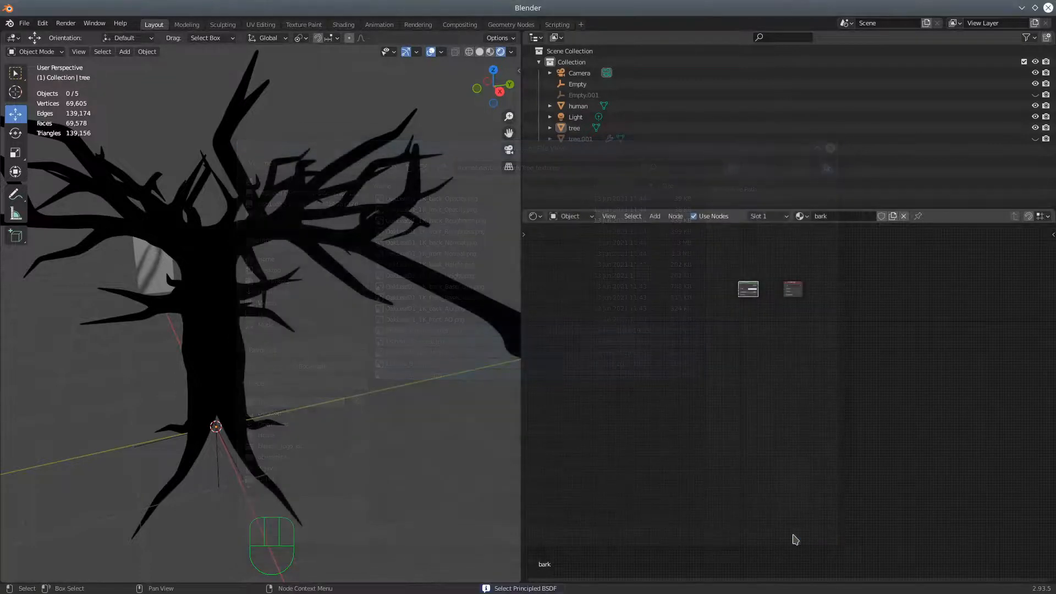
Connect the Diffuse BSDF's output to the Surface input of the Material Output
{"action": "scroll", "coordinate": [751, 437], "scroll_direction": "up", "scroll_amount": 3}
{"action": "scroll", "coordinate": [749, 440], "scroll_direction": "down", "scroll_amount": 3}
{"action": "scroll", "coordinate": [754, 333], "scroll_direction": "up", "scroll_amount": 3}
{"action": "middle_click_drag", "start_coordinate": [742, 335], "coordinate": [676, 510], "text": "shift"}
{"action": "scroll", "coordinate": [675, 507], "scroll_direction": "up", "scroll_amount": 3}
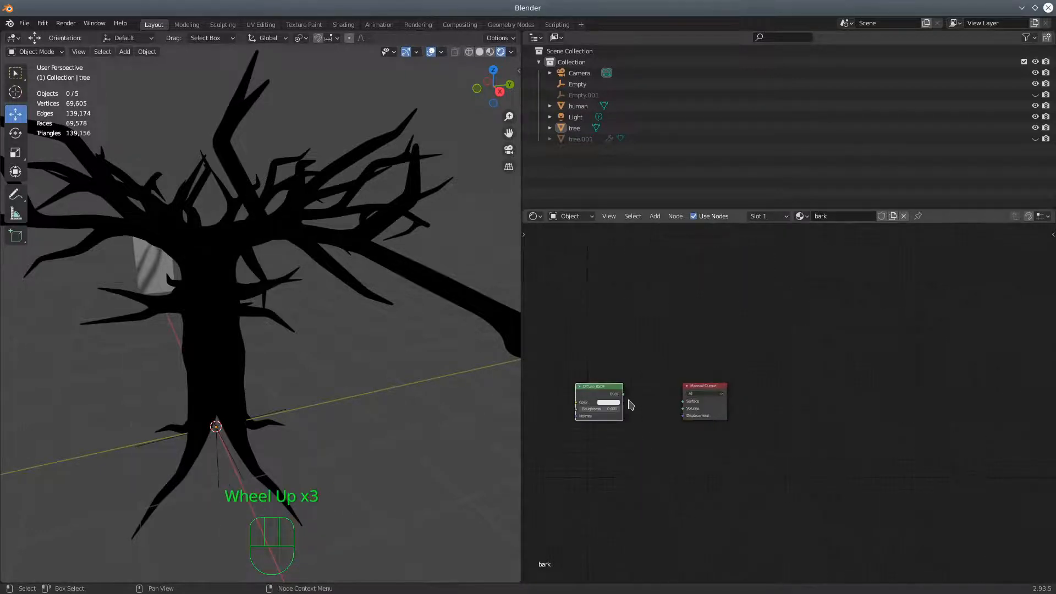
{"action": "left_click_drag", "start_coordinate": [624, 395], "coordinate": [683, 401]}
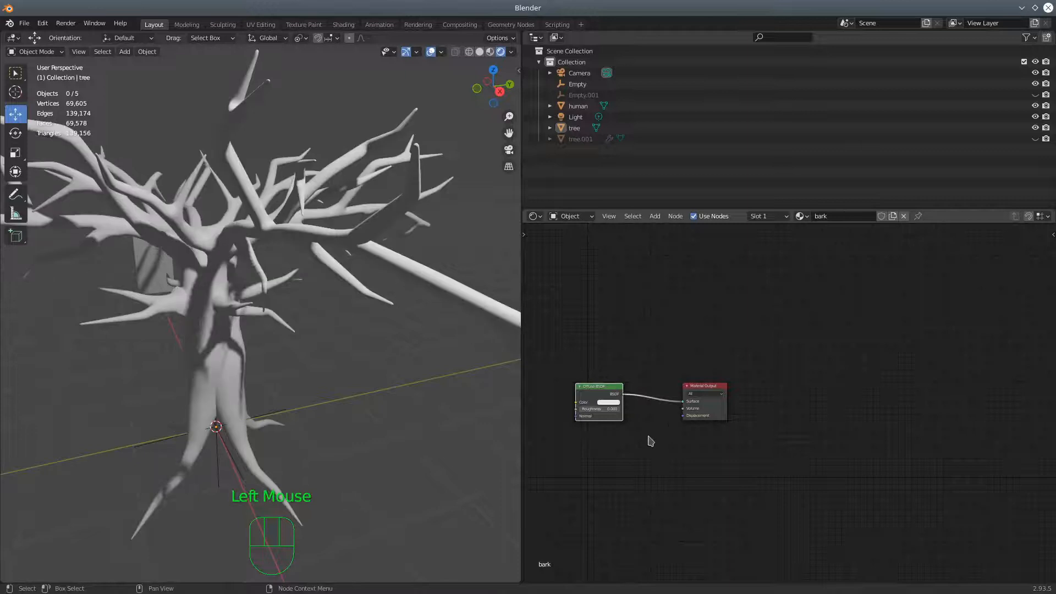
Delete the Diffuse BSDF node from the bark material
{"action": "middle_click_drag", "start_coordinate": [608, 465], "coordinate": [733, 440], "text": "shift"}
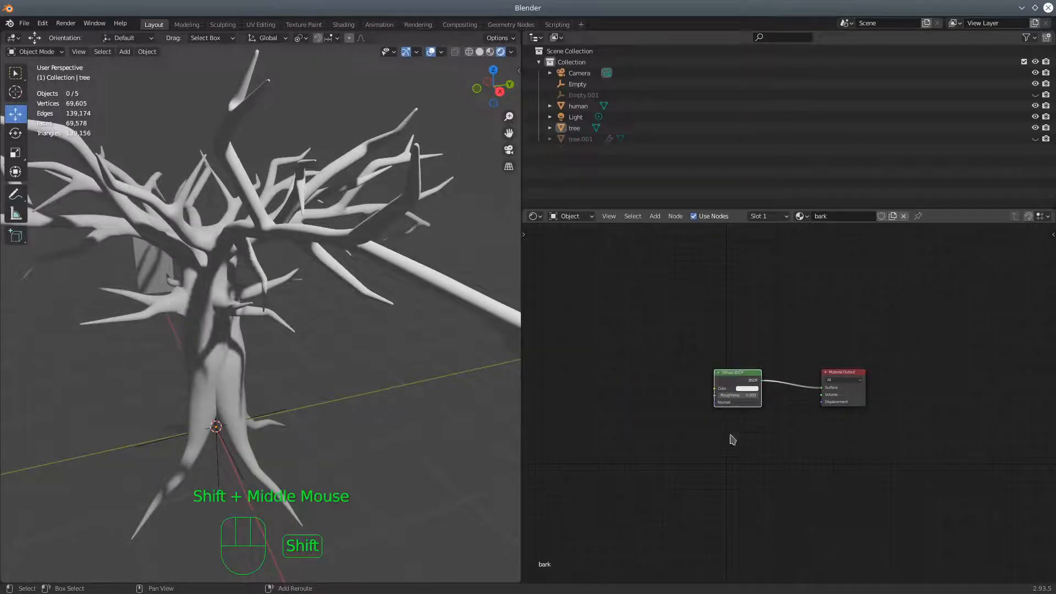
{"action": "left_click", "coordinate": [736, 379]}
{"action": "key", "text": "Delete"}
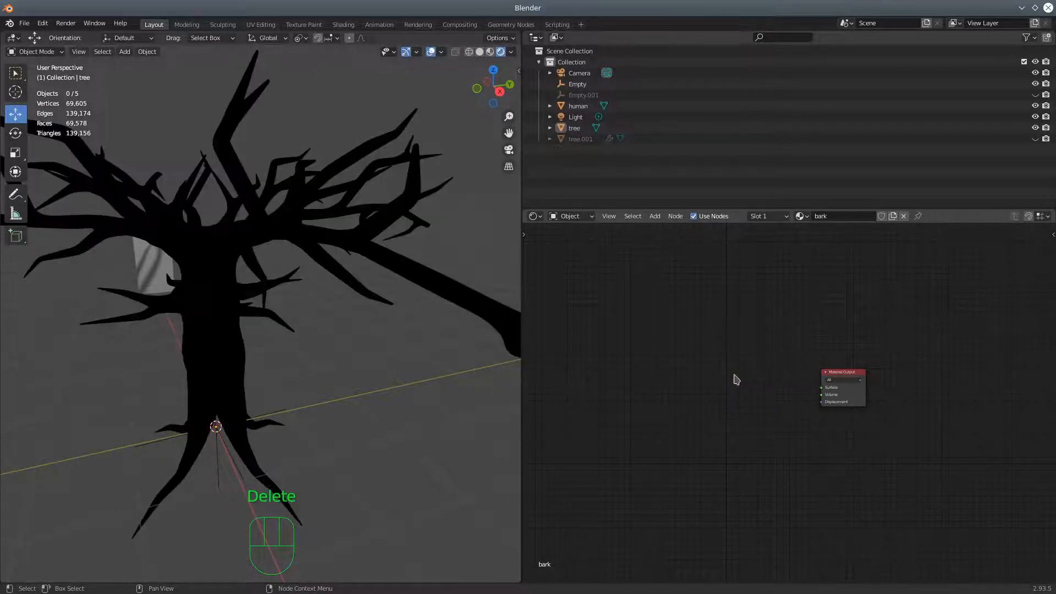
Add a Principled BSDF node and connect its BSDF output to the Material Output's Surface input
{"action": "left_click", "coordinate": [662, 218]}
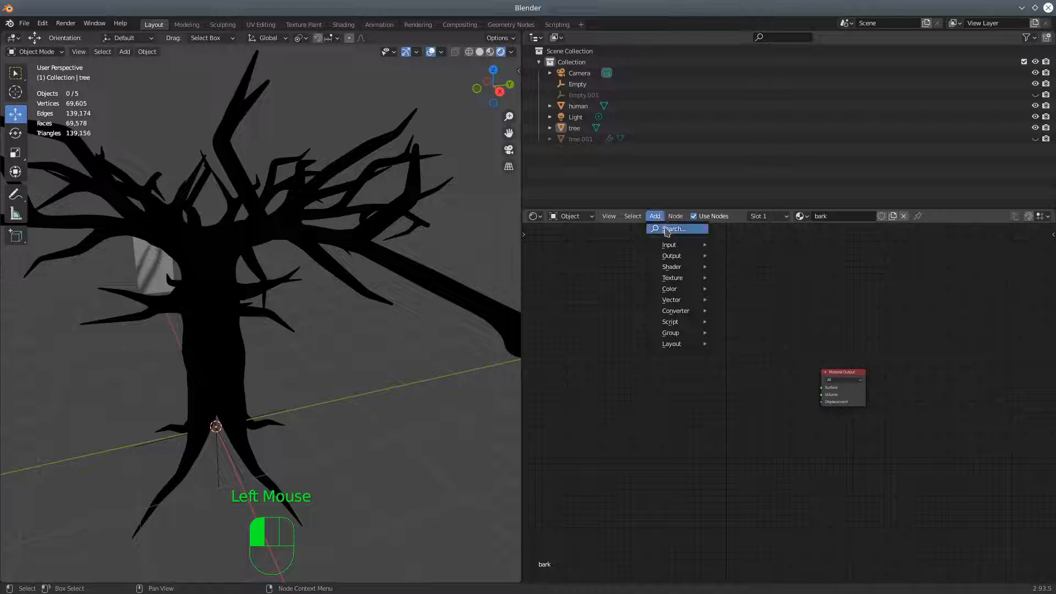
{"action": "mouse_move", "coordinate": [675, 270]}
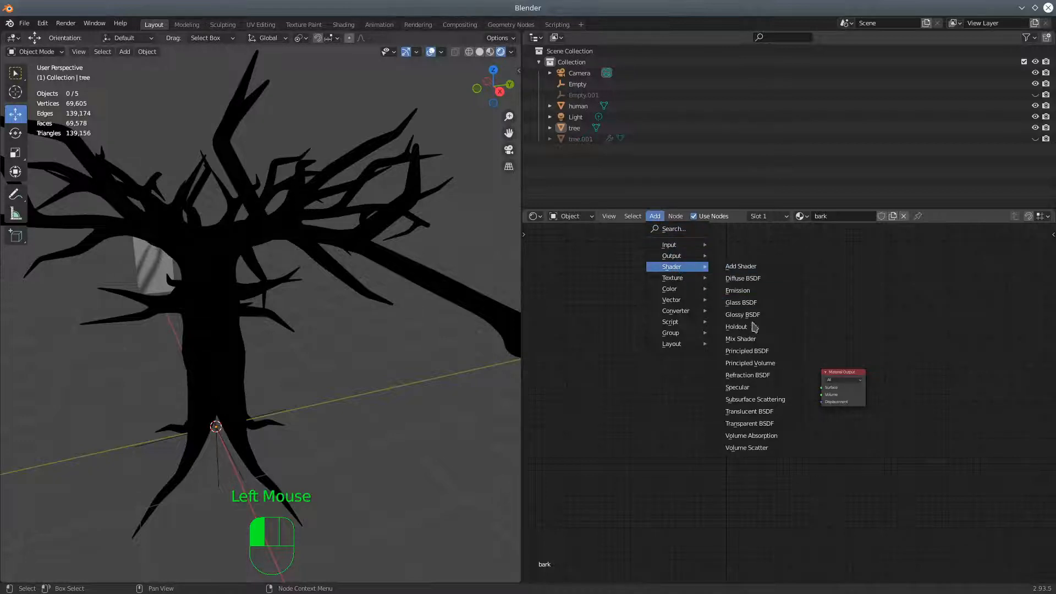
{"action": "left_click", "coordinate": [751, 354]}
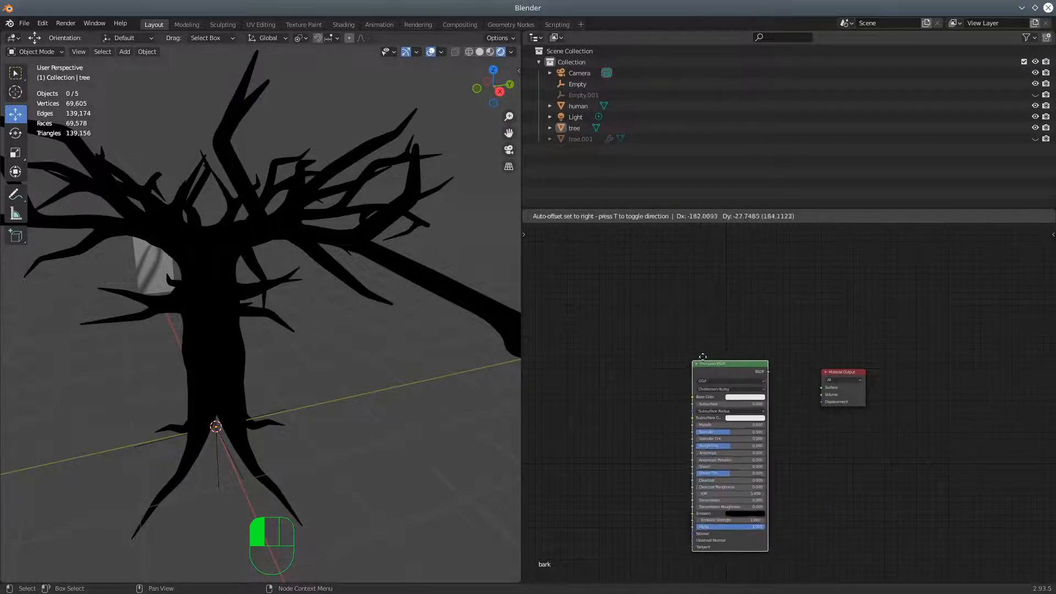
{"action": "left_click", "coordinate": [787, 379]}
{"action": "left_click_drag", "start_coordinate": [784, 365], "coordinate": [821, 388]}
Run Principled Texture Setup on the Principled BSDF with the 1K-bark_8 diffuse, normal and specular images from Tree_textures
{"action": "left_click", "coordinate": [749, 358]}
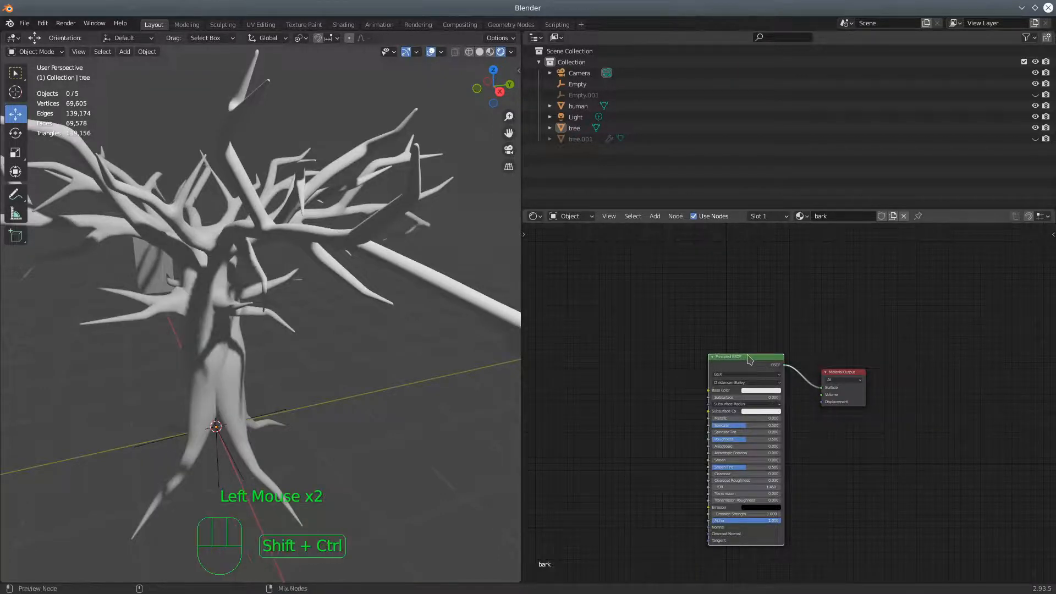
{"action": "key", "text": "ctrl+shift+t"}
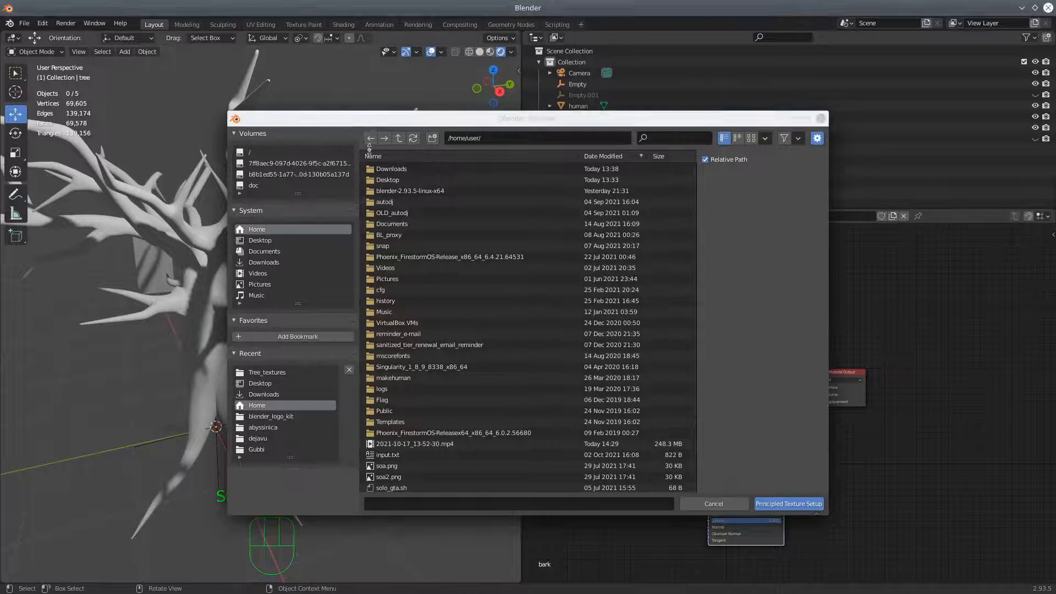
{"action": "left_click", "coordinate": [399, 171]}
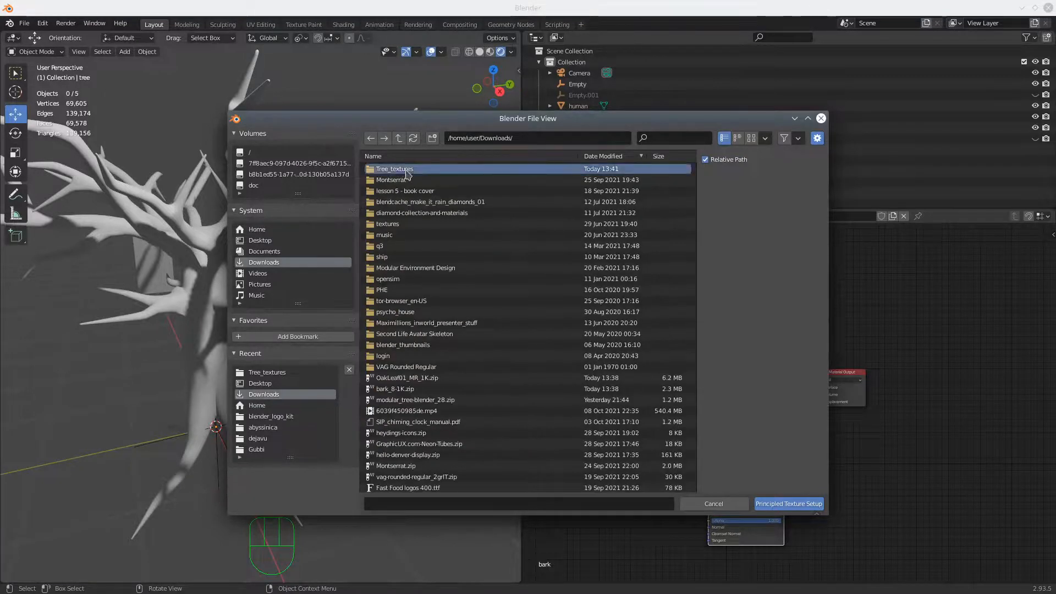
{"action": "double_click", "coordinate": [398, 169]}
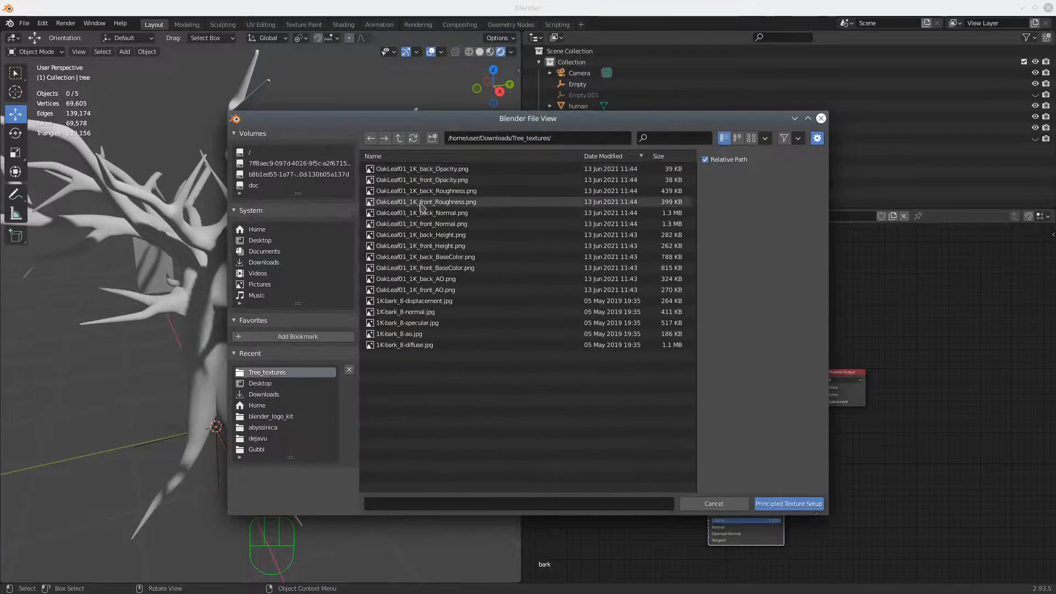
{"action": "left_click", "coordinate": [424, 345]}
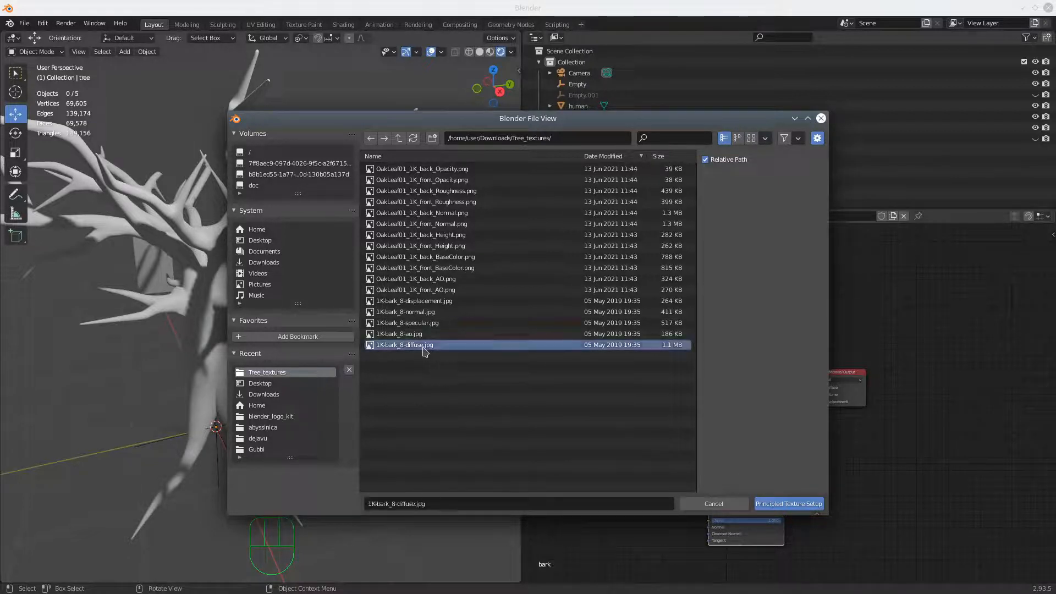
{"action": "left_click", "coordinate": [424, 312], "text": "shift"}
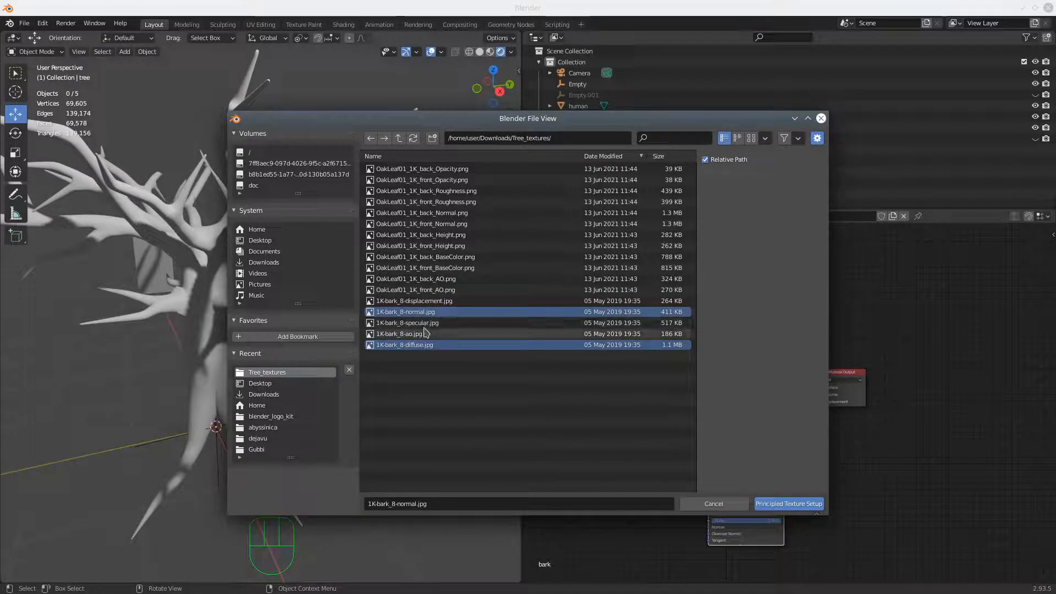
{"action": "left_click", "coordinate": [425, 325], "text": "shift"}
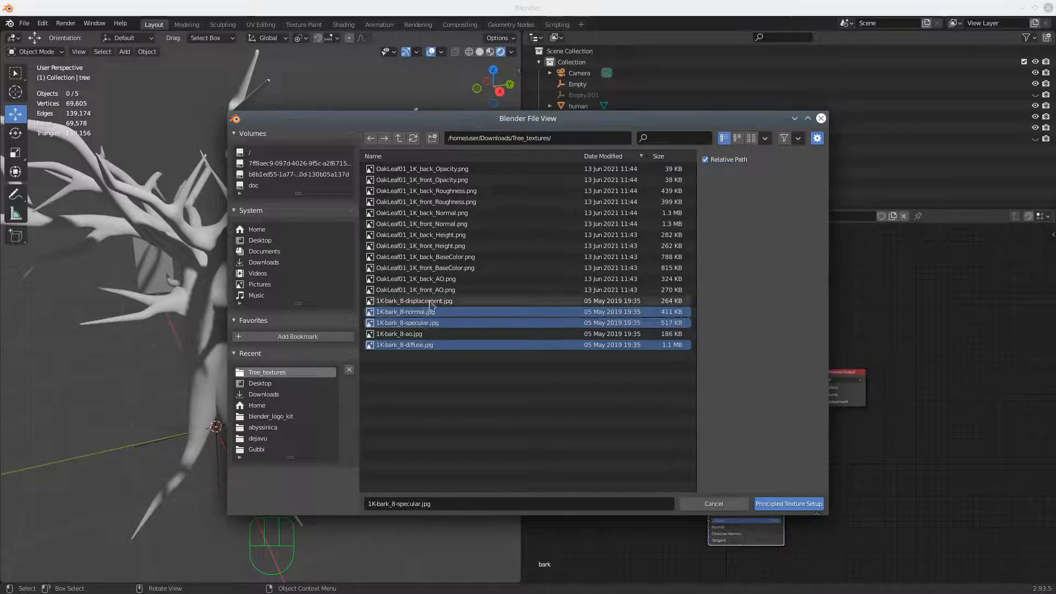
{"action": "left_click", "coordinate": [795, 504]}
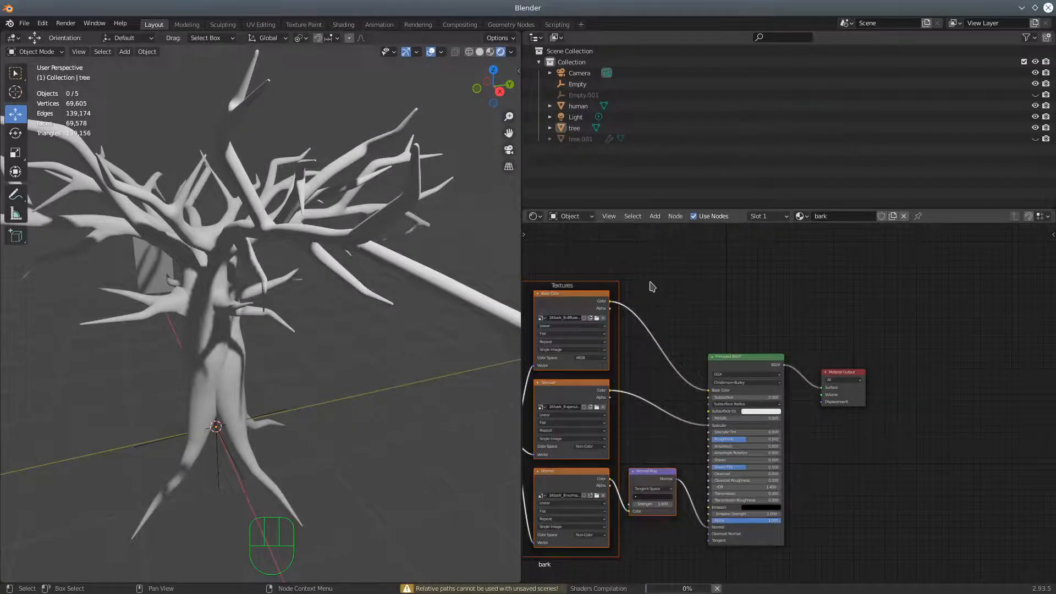
Widen the node editor and feed the Mapping node's Vector input from the Texture Coordinate node's Generated output instead of UV
{"action": "middle_click_drag", "start_coordinate": [660, 291], "coordinate": [910, 357], "text": "shift"}
{"action": "scroll", "coordinate": [776, 473], "scroll_direction": "up", "scroll_amount": 7}
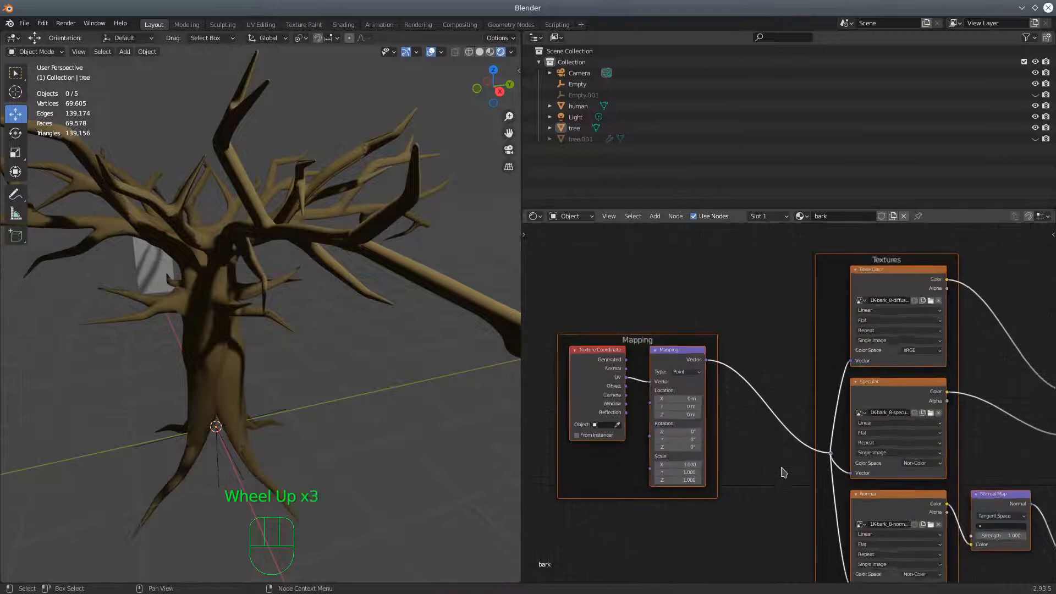
{"action": "scroll", "coordinate": [762, 476], "scroll_direction": "down", "scroll_amount": 2}
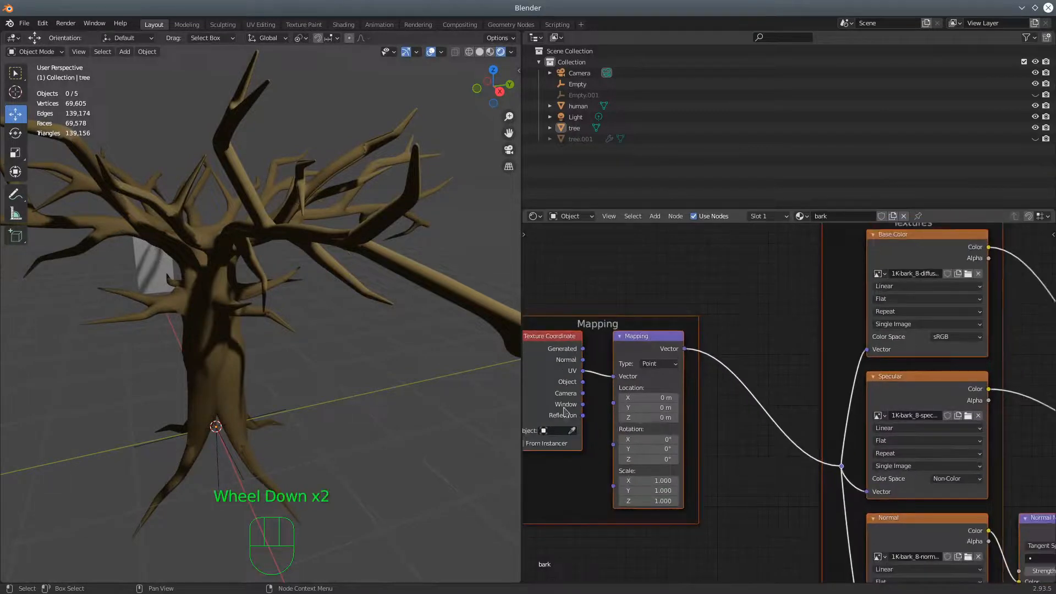
{"action": "left_click_drag", "start_coordinate": [521, 245], "coordinate": [499, 248]}
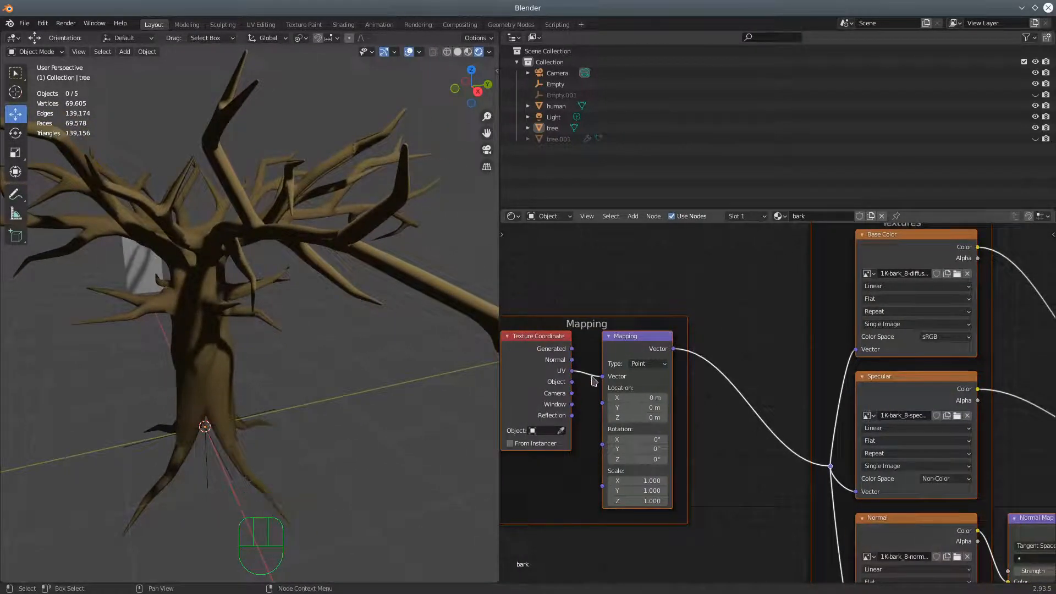
{"action": "mouse_move", "coordinate": [602, 376]}
{"action": "left_mouse_down"}
{"action": "mouse_move", "coordinate": [584, 377]}
{"action": "mouse_move", "coordinate": [573, 351]}
{"action": "mouse_move", "coordinate": [601, 396]}
{"action": "left_mouse_up"}
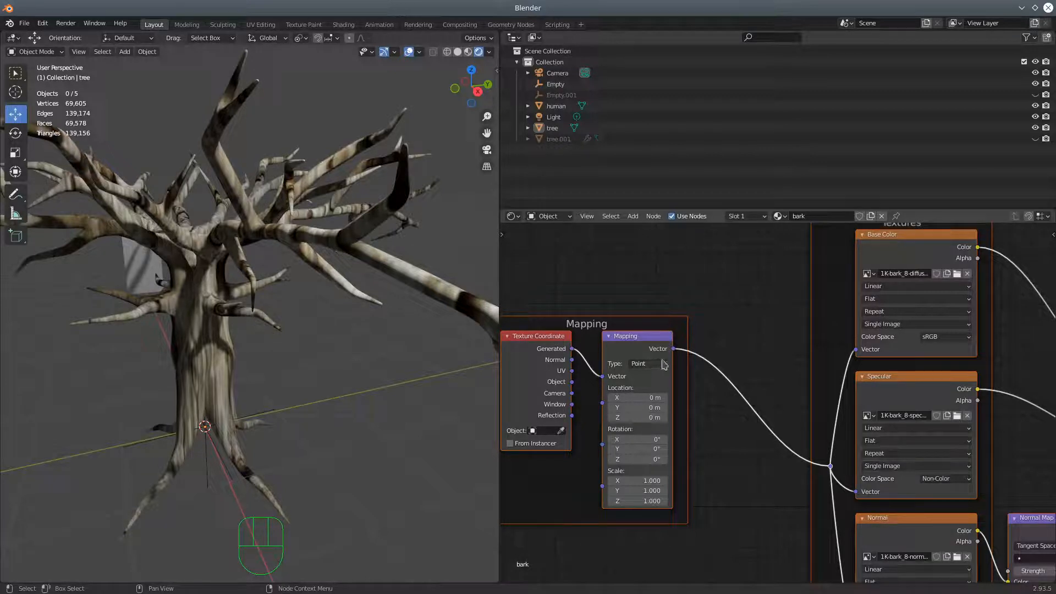
Change the Mapping node's type from Point to Normal and check the bark on the tree
{"action": "left_click", "coordinate": [664, 365]}
{"action": "left_click", "coordinate": [664, 365]}
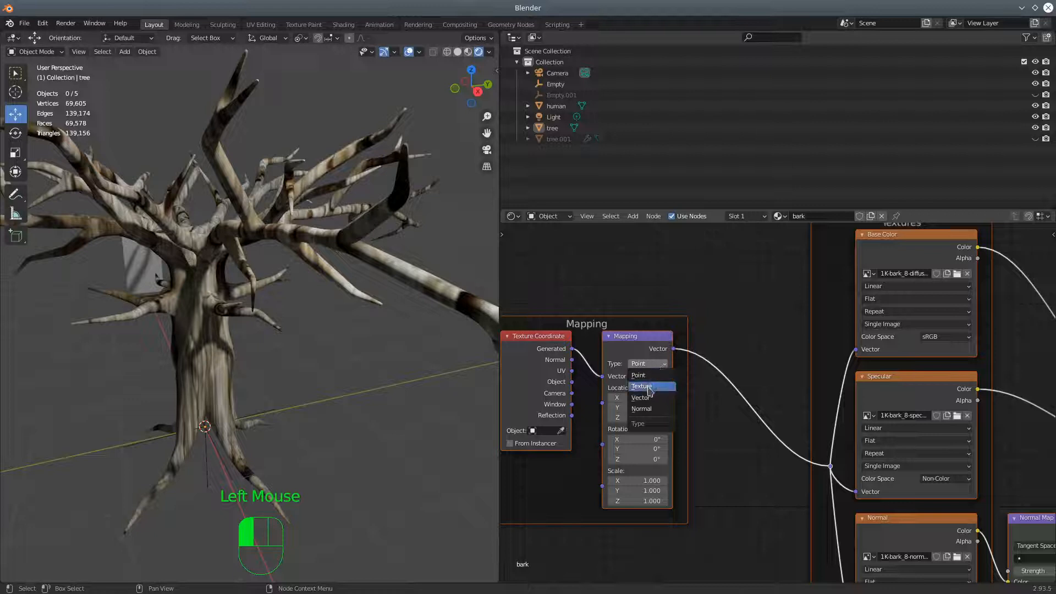
{"action": "left_click", "coordinate": [645, 410]}
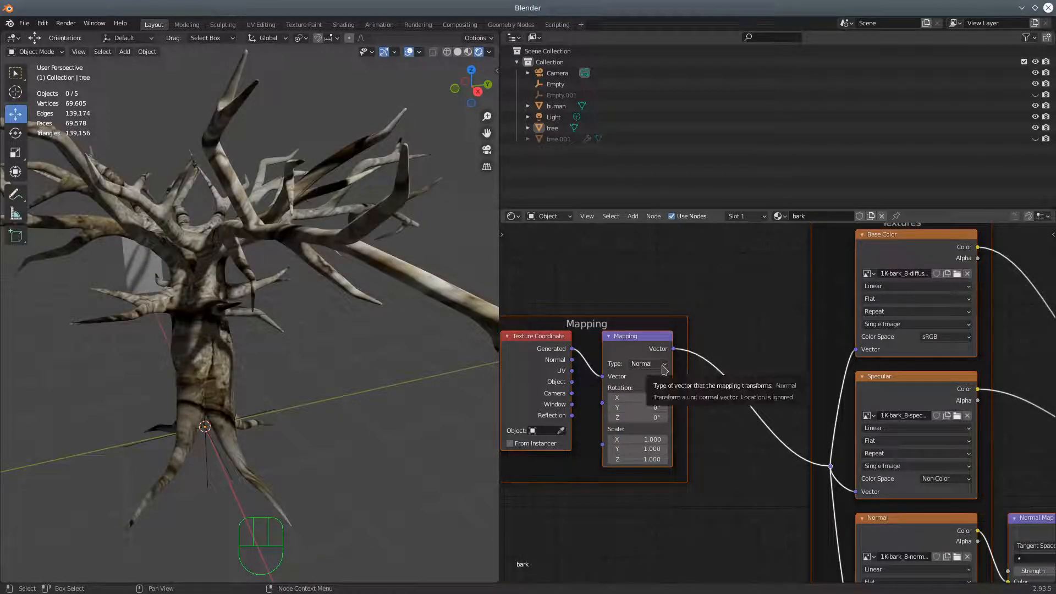
{"action": "middle_click_drag", "start_coordinate": [292, 333], "coordinate": [385, 354]}
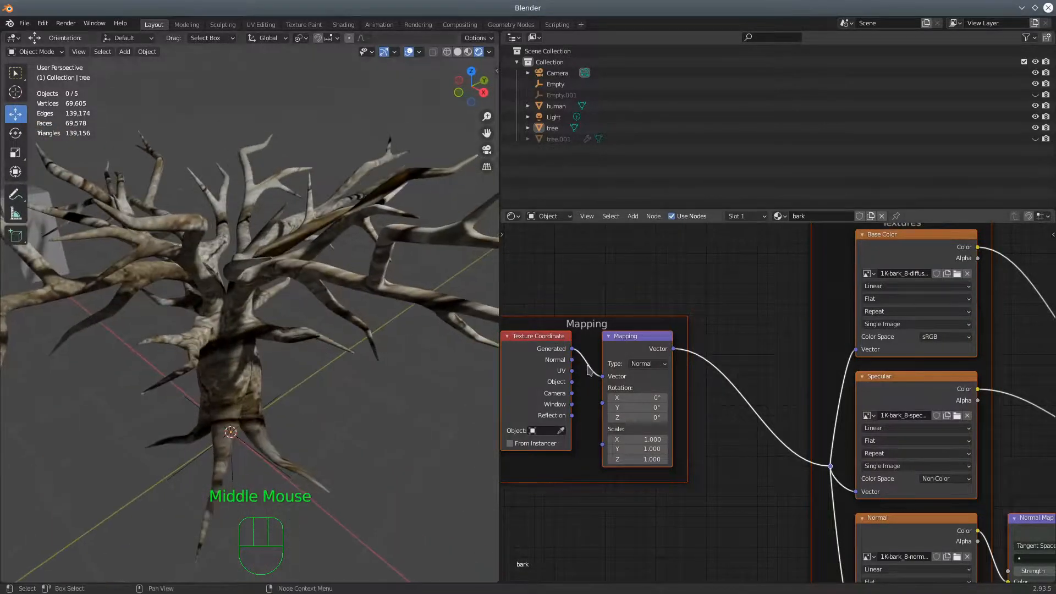
Try the Texture Coordinate node's Normal output as the Mapping node's Vector input and inspect the tree from several angles
{"action": "mouse_move", "coordinate": [602, 377]}
{"action": "left_mouse_down"}
{"action": "mouse_move", "coordinate": [577, 368]}
{"action": "mouse_move", "coordinate": [603, 392]}
{"action": "left_mouse_up"}
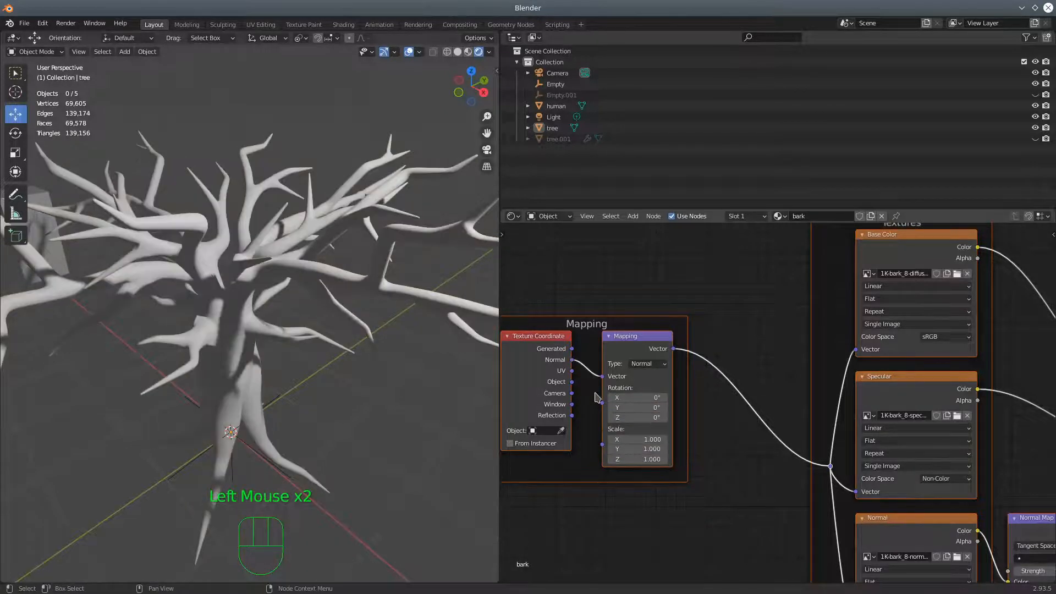
{"action": "middle_click_drag", "start_coordinate": [407, 392], "coordinate": [429, 420]}
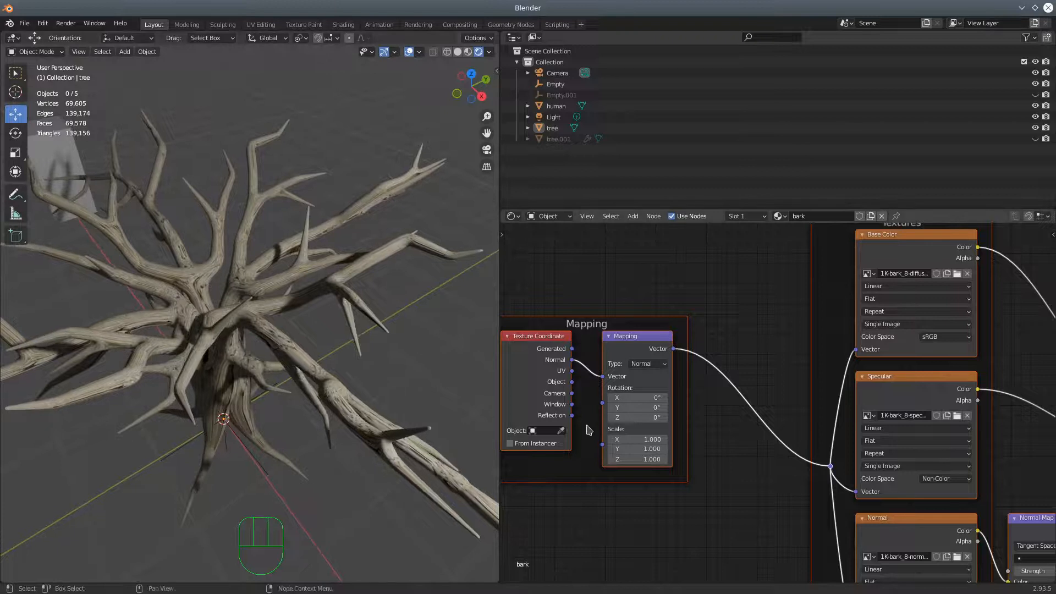
{"action": "scroll", "coordinate": [296, 379], "scroll_direction": "down", "scroll_amount": 3}
{"action": "middle_click_drag", "start_coordinate": [295, 379], "coordinate": [385, 337]}
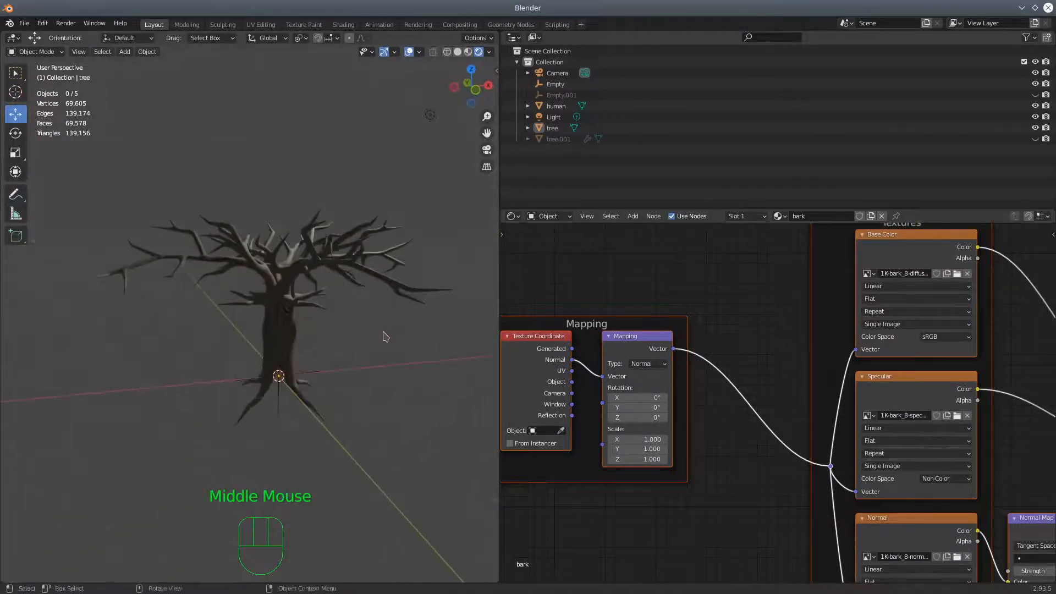
{"action": "scroll", "coordinate": [340, 388], "scroll_direction": "up", "scroll_amount": 3}
{"action": "middle_click_drag", "start_coordinate": [358, 390], "coordinate": [374, 319]}
Set the Mapping node's Z scale to 8.900 and reconnect the Generated output to its Vector input
{"action": "left_click_drag", "start_coordinate": [635, 459], "coordinate": [649, 459]}
{"action": "left_click_drag", "start_coordinate": [601, 377], "coordinate": [576, 428]}
{"action": "left_click_drag", "start_coordinate": [573, 350], "coordinate": [603, 392]}
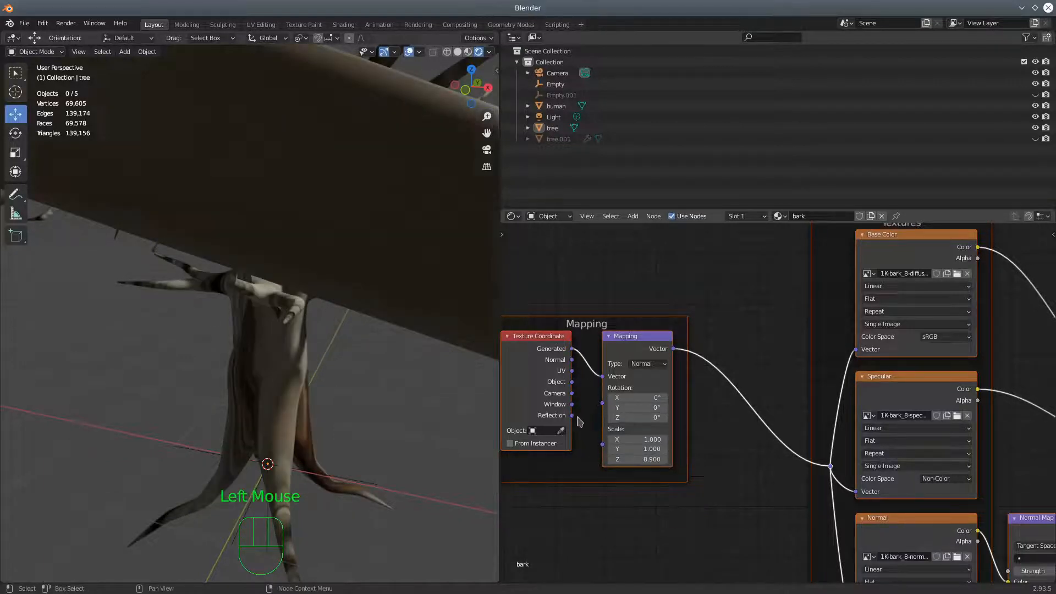
{"action": "scroll", "coordinate": [387, 405], "scroll_direction": "down", "scroll_amount": 3}
{"action": "middle_click_drag", "start_coordinate": [386, 405], "coordinate": [330, 438]}
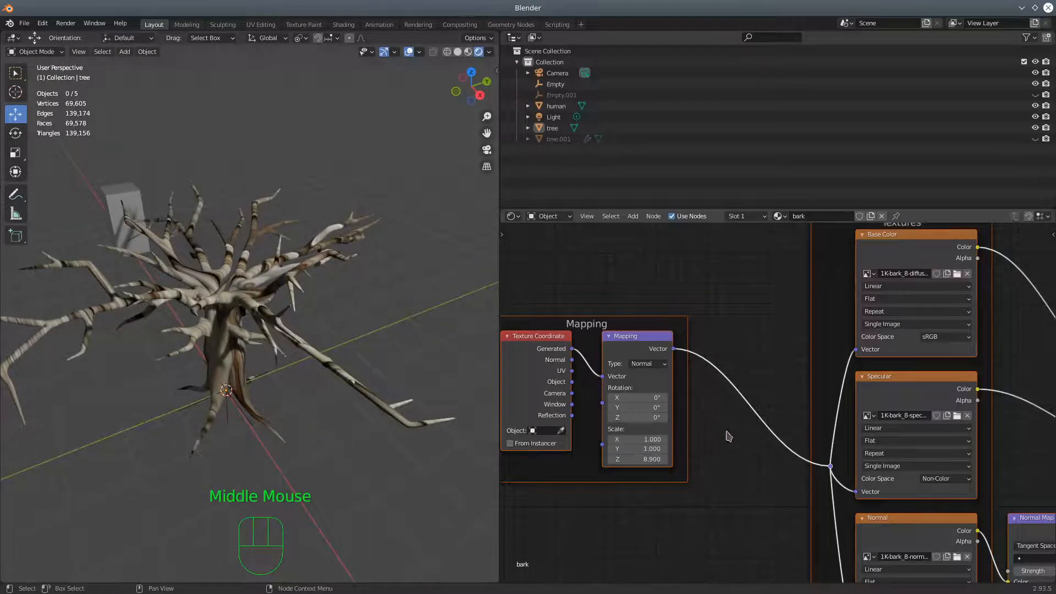
Set the Base Color image texture's projection to Box
{"action": "middle_click_drag", "start_coordinate": [774, 313], "coordinate": [726, 389]}
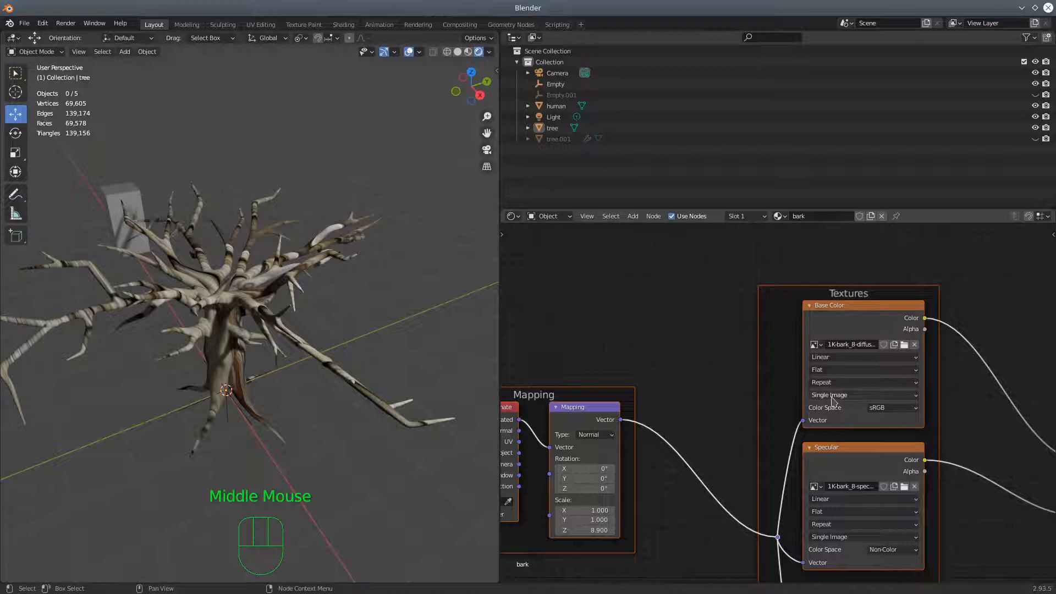
{"action": "left_click", "coordinate": [830, 370]}
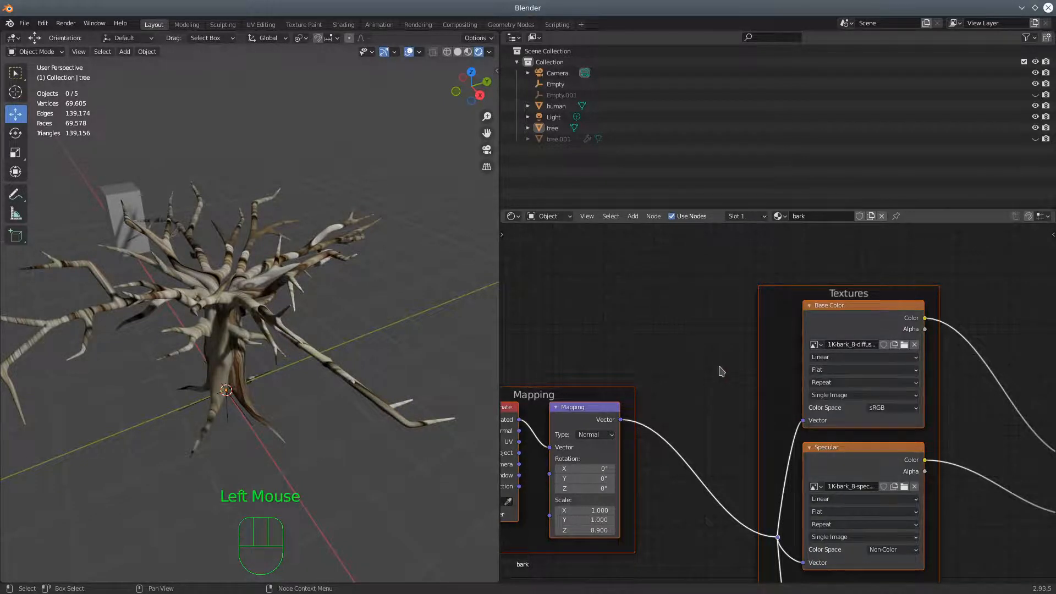
{"action": "middle_click_drag", "start_coordinate": [697, 370], "coordinate": [679, 314]}
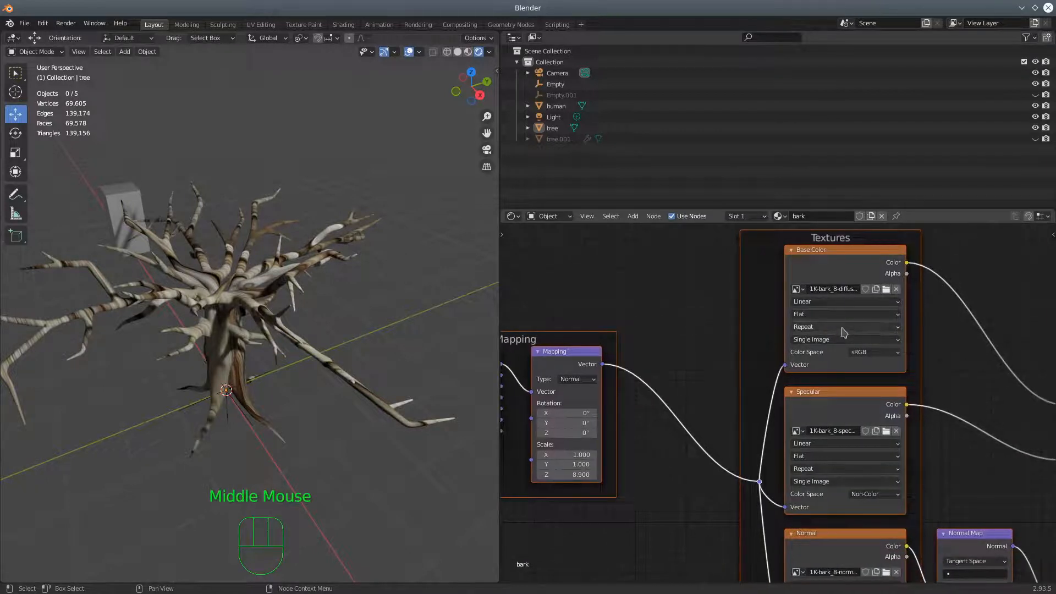
{"action": "left_click", "coordinate": [832, 318]}
{"action": "left_click", "coordinate": [810, 337]}
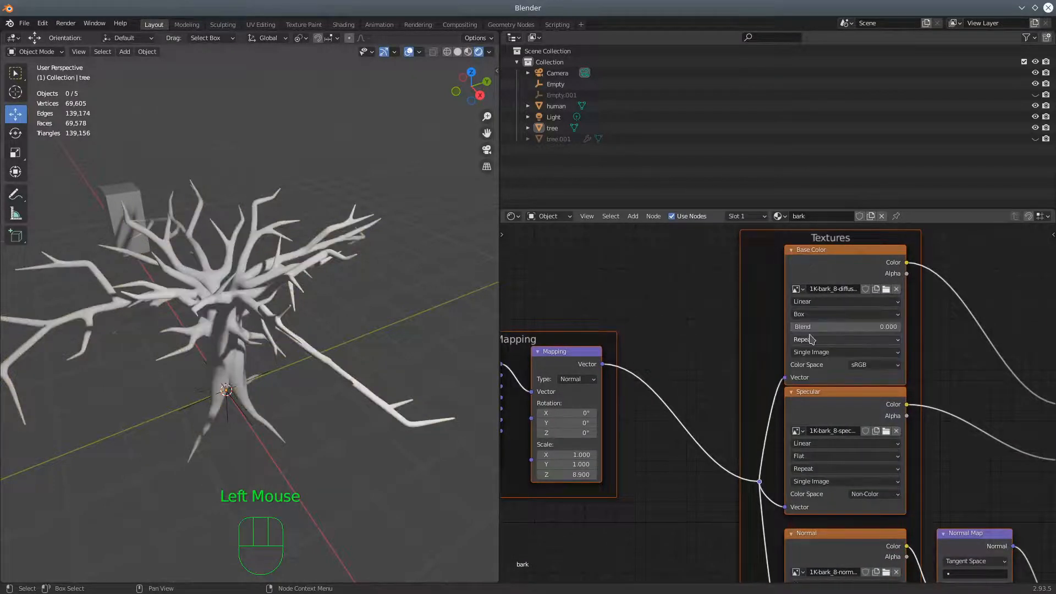
Set the projection of the Specular and Normal image textures to Box
{"action": "middle_click_drag", "start_coordinate": [688, 363], "coordinate": [676, 299]}
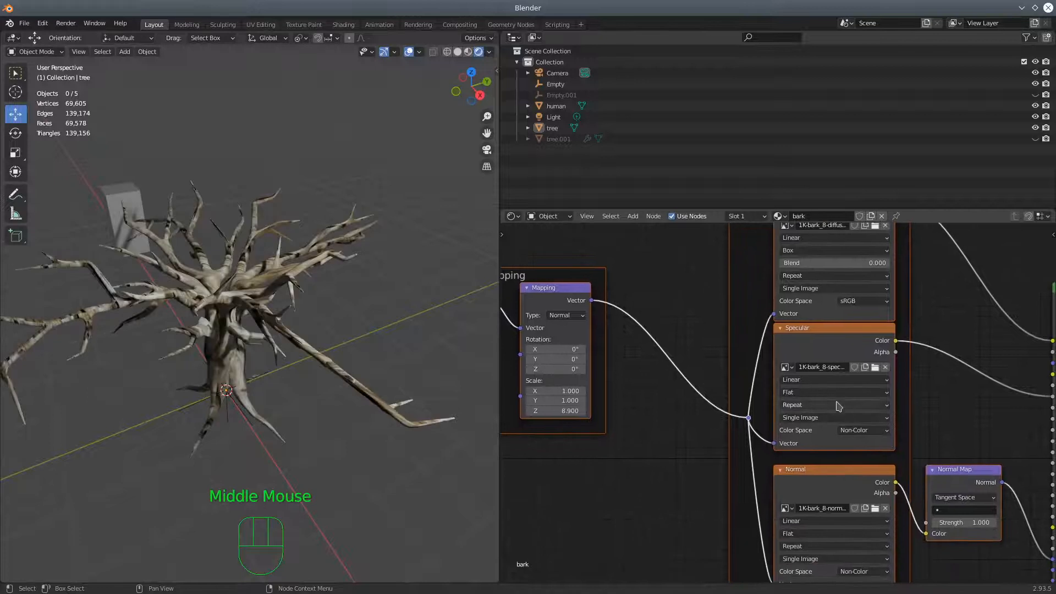
{"action": "left_click", "coordinate": [807, 392]}
{"action": "left_click", "coordinate": [793, 415]}
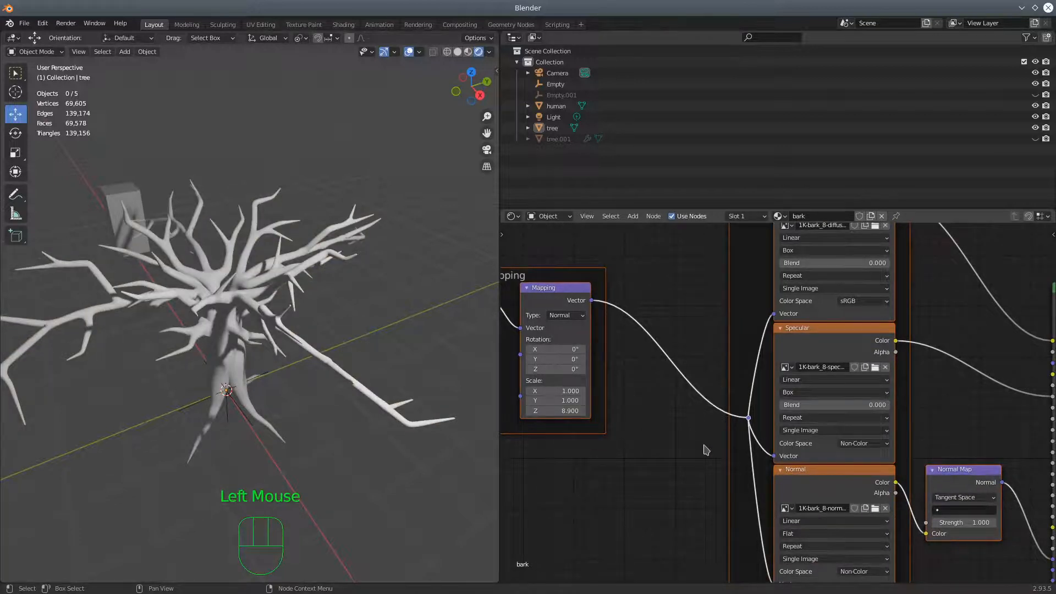
{"action": "middle_click_drag", "start_coordinate": [704, 446], "coordinate": [698, 354]}
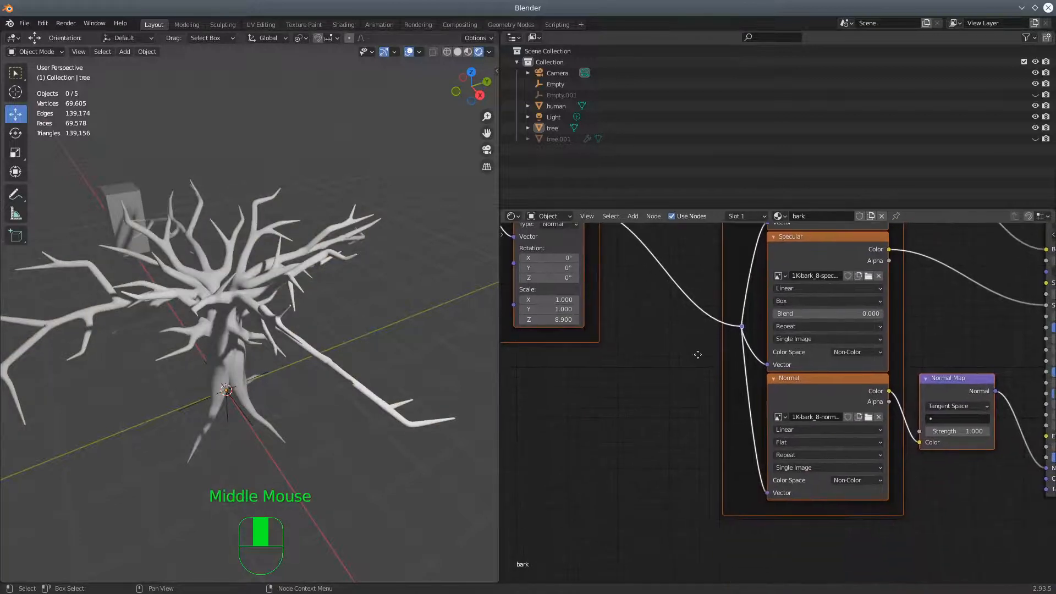
{"action": "left_click", "coordinate": [875, 446]}
{"action": "left_click", "coordinate": [799, 466]}
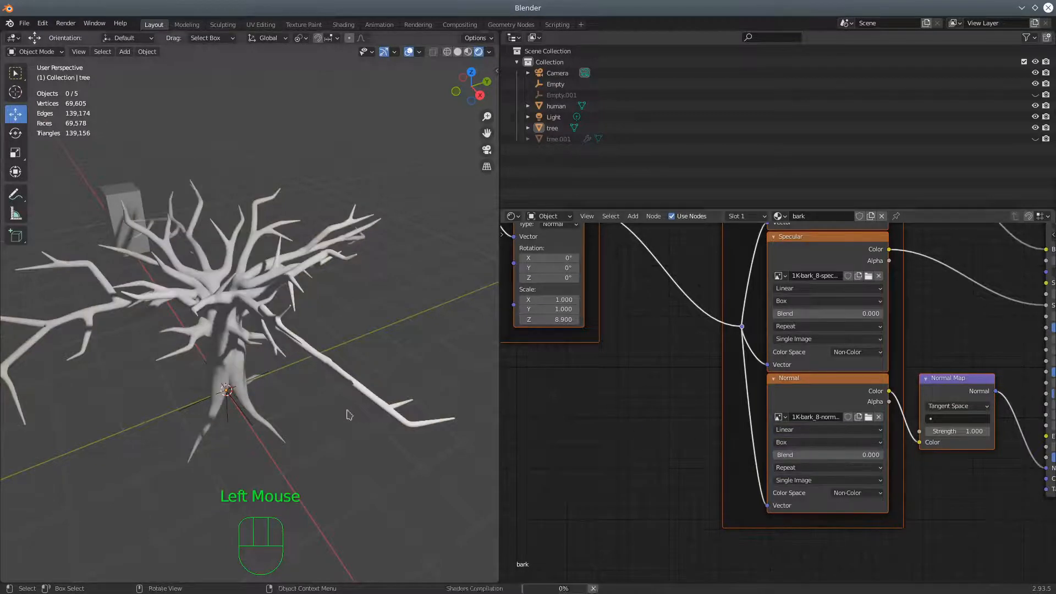
Set the Mapping node's Z scale back to 1.000 and check the bark around the whole tree
{"action": "scroll", "coordinate": [319, 438], "scroll_direction": "up", "scroll_amount": 3}
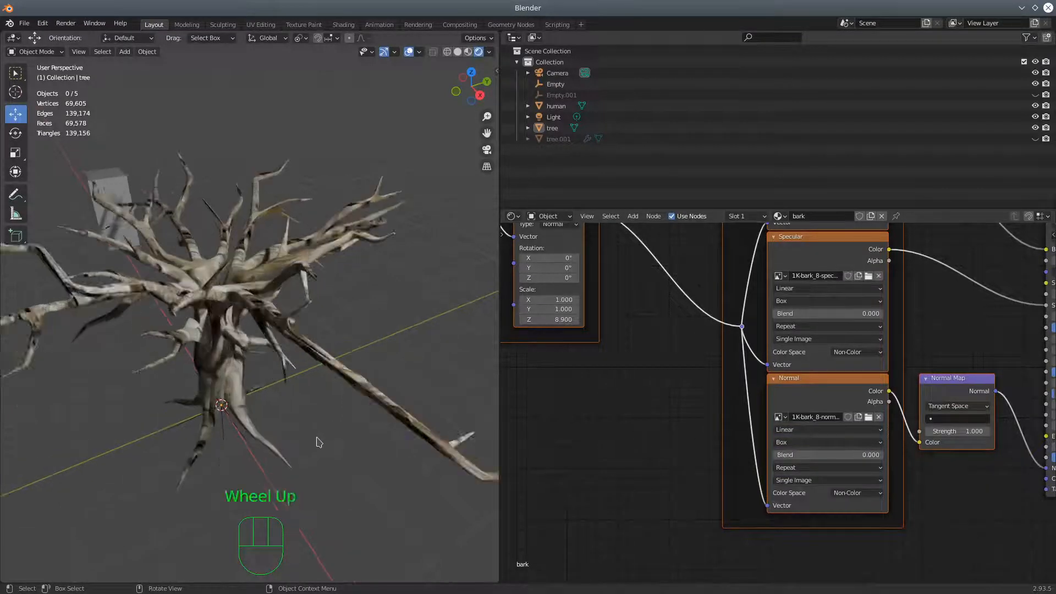
{"action": "middle_click_drag", "start_coordinate": [319, 438], "coordinate": [406, 426]}
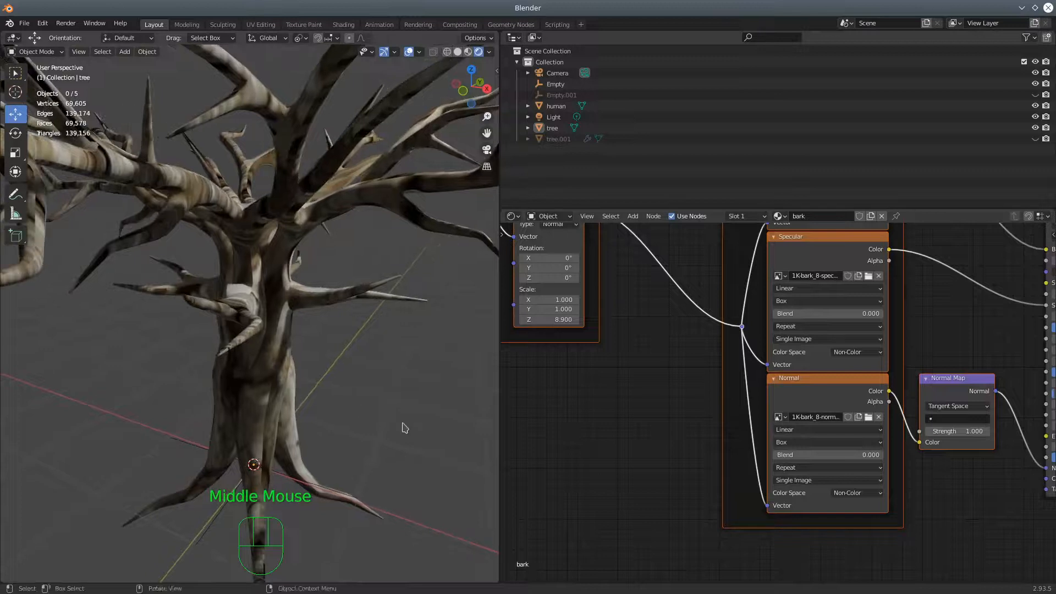
{"action": "middle_click_drag", "start_coordinate": [586, 419], "coordinate": [704, 487]}
{"action": "left_click", "coordinate": [641, 389]}
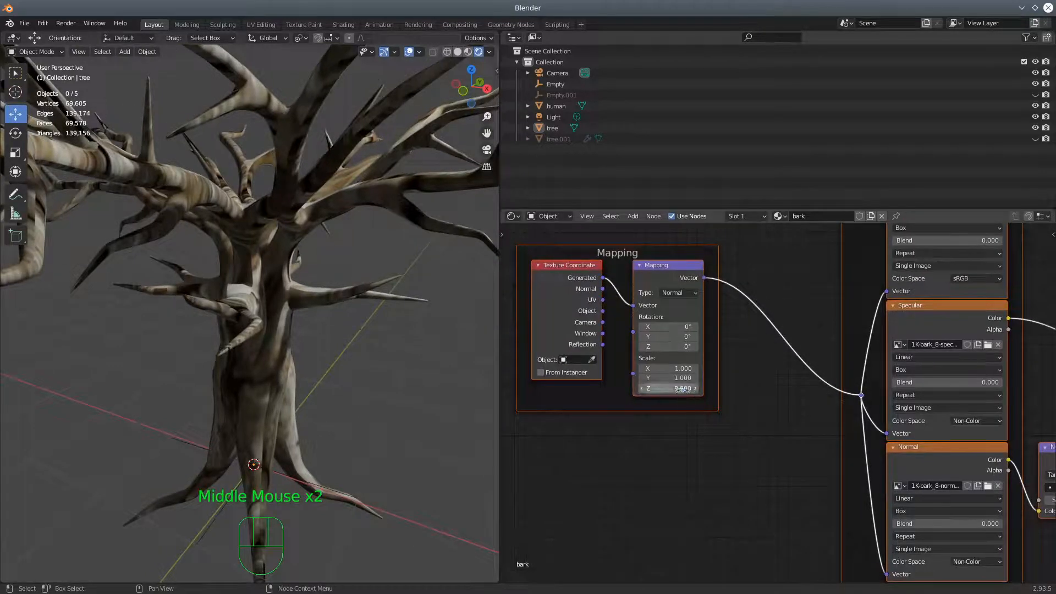
{"action": "left_click_drag", "start_coordinate": [669, 388], "coordinate": [632, 388]}
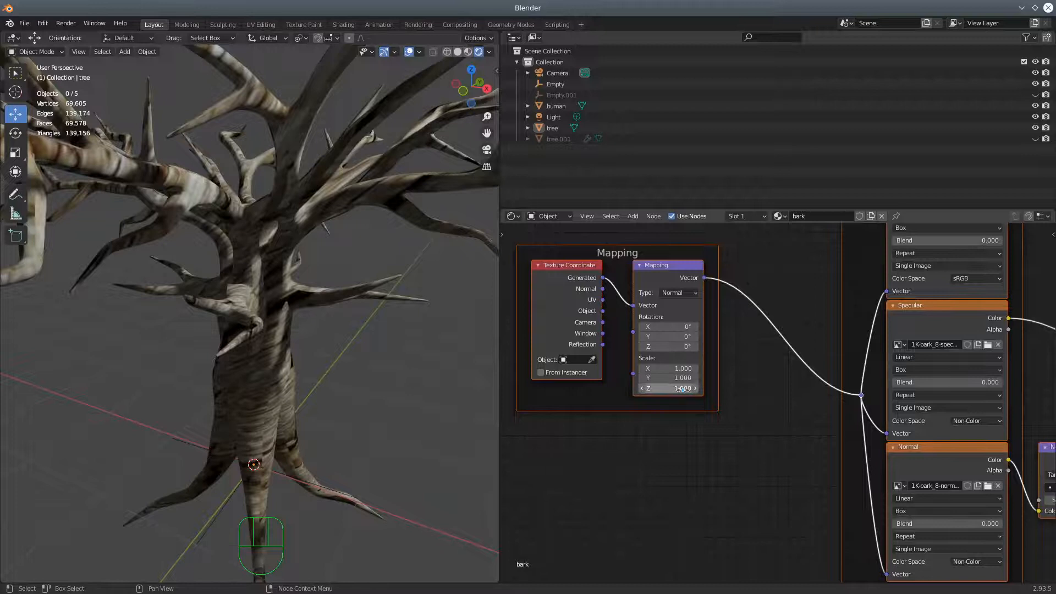
{"action": "scroll", "coordinate": [378, 455], "scroll_direction": "down", "scroll_amount": 2}
{"action": "middle_click_drag", "start_coordinate": [385, 450], "coordinate": [338, 447]}
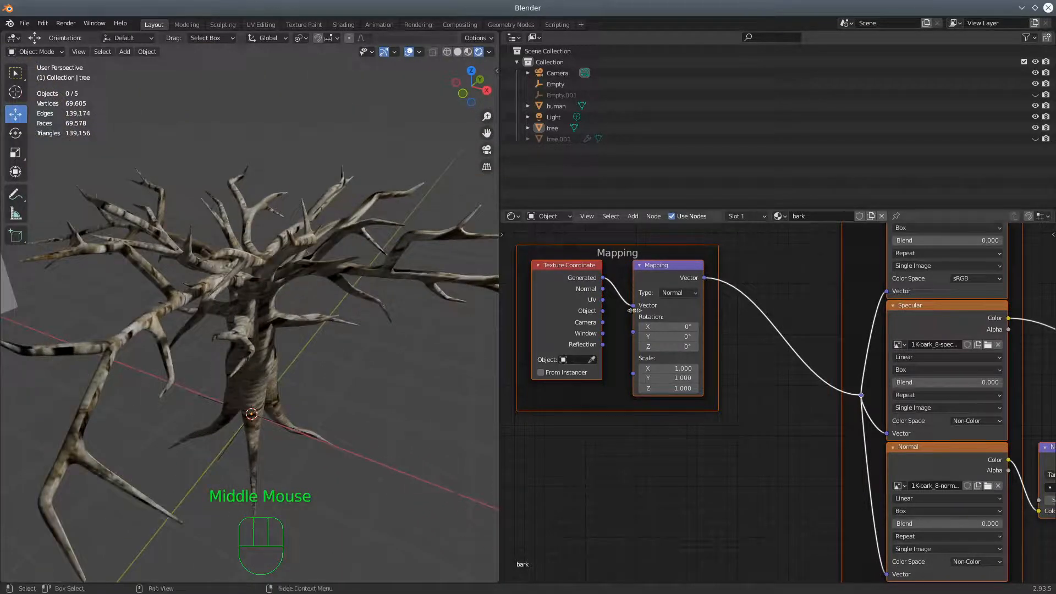
{"action": "middle_click_drag", "start_coordinate": [447, 450], "coordinate": [424, 439]}
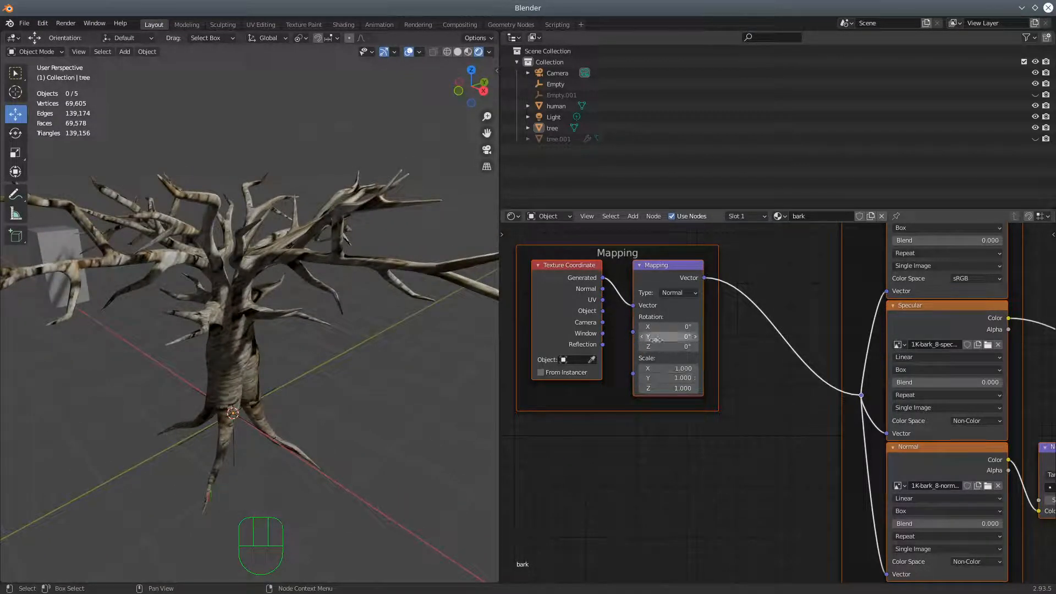
Try a different Z rotation on the Mapping node and return it to 0°
{"action": "mouse_move", "coordinate": [658, 346]}
{"action": "left_mouse_down"}
{"action": "mouse_move", "coordinate": [645, 346]}
{"action": "mouse_move", "coordinate": [657, 347]}
{"action": "left_mouse_up"}
{"action": "left_click", "coordinate": [675, 347]}
{"action": "type", "text": "1.5d"}
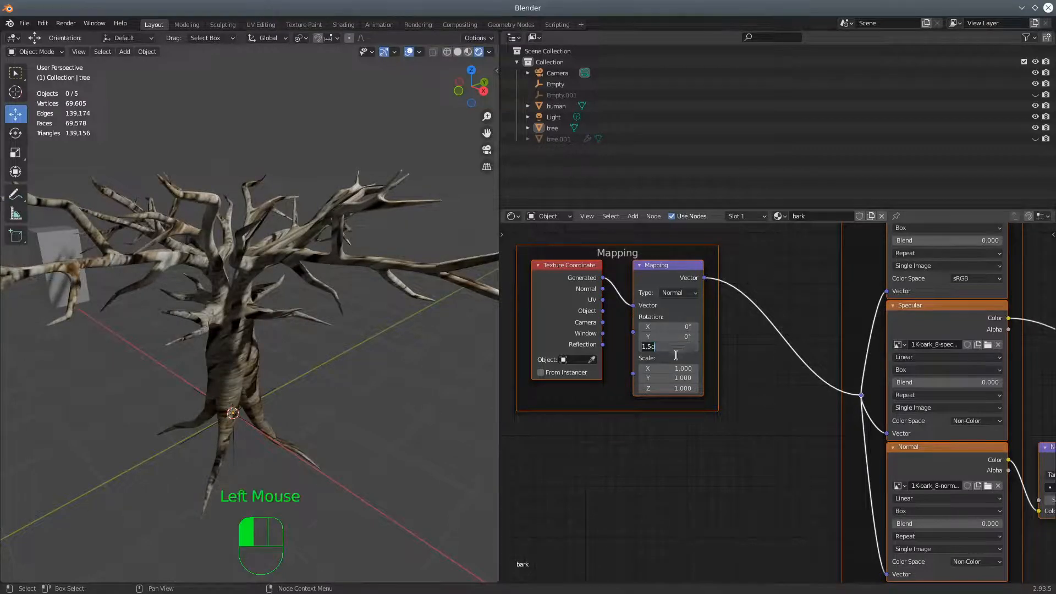
{"action": "key", "text": "Return"}
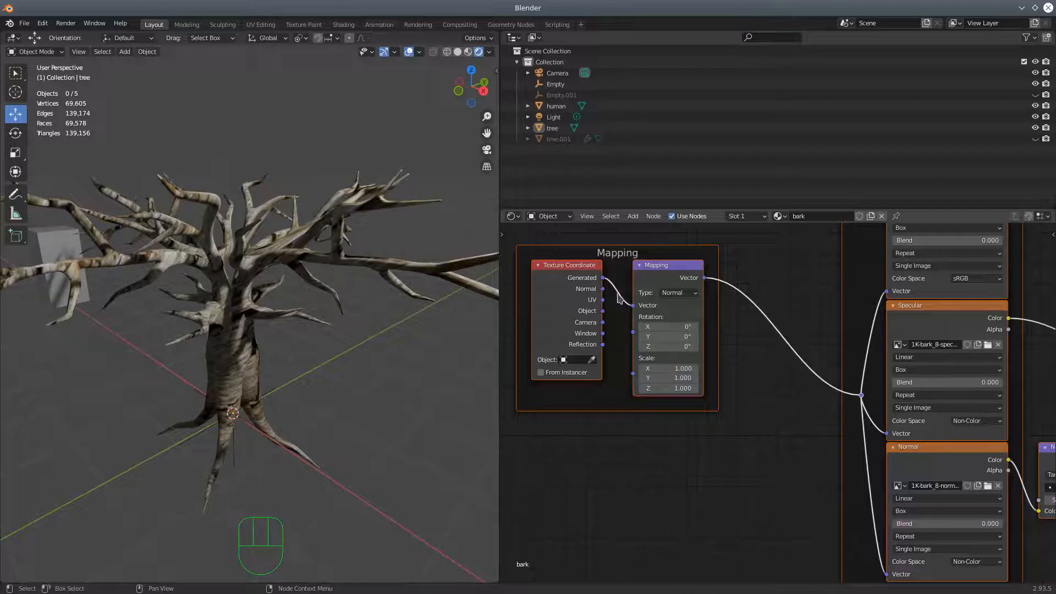
Connect the Texture Coordinate node's UV output to the Mapping node's Vector input and check the tree's surface
{"action": "mouse_move", "coordinate": [633, 310]}
{"action": "left_mouse_down"}
{"action": "mouse_move", "coordinate": [605, 302]}
{"action": "mouse_move", "coordinate": [631, 326]}
{"action": "left_mouse_up"}
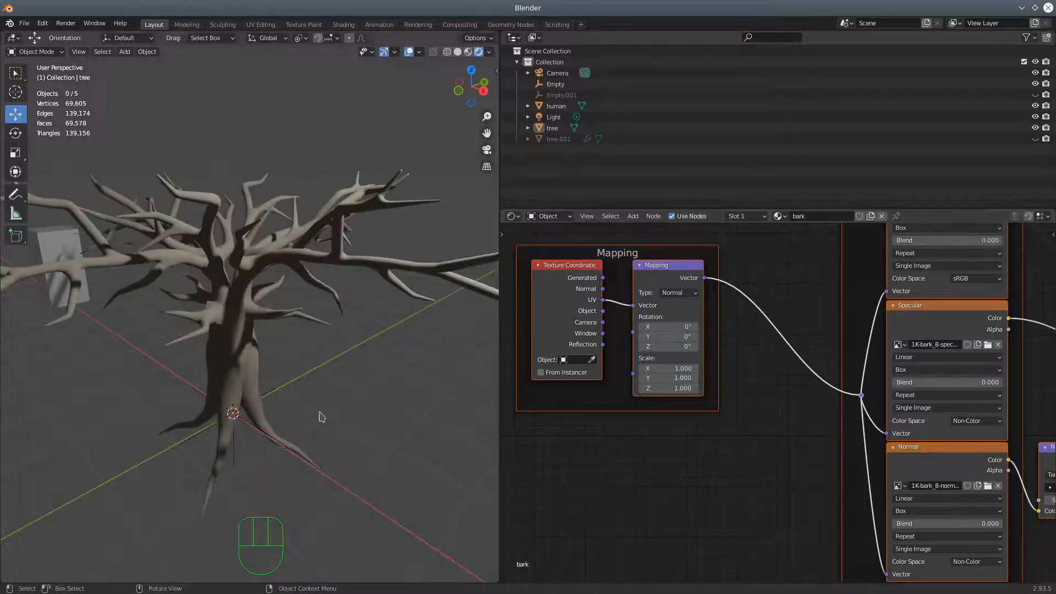
{"action": "scroll", "coordinate": [322, 418], "scroll_direction": "up", "scroll_amount": 3}
{"action": "scroll", "coordinate": [319, 415], "scroll_direction": "down", "scroll_amount": 3}
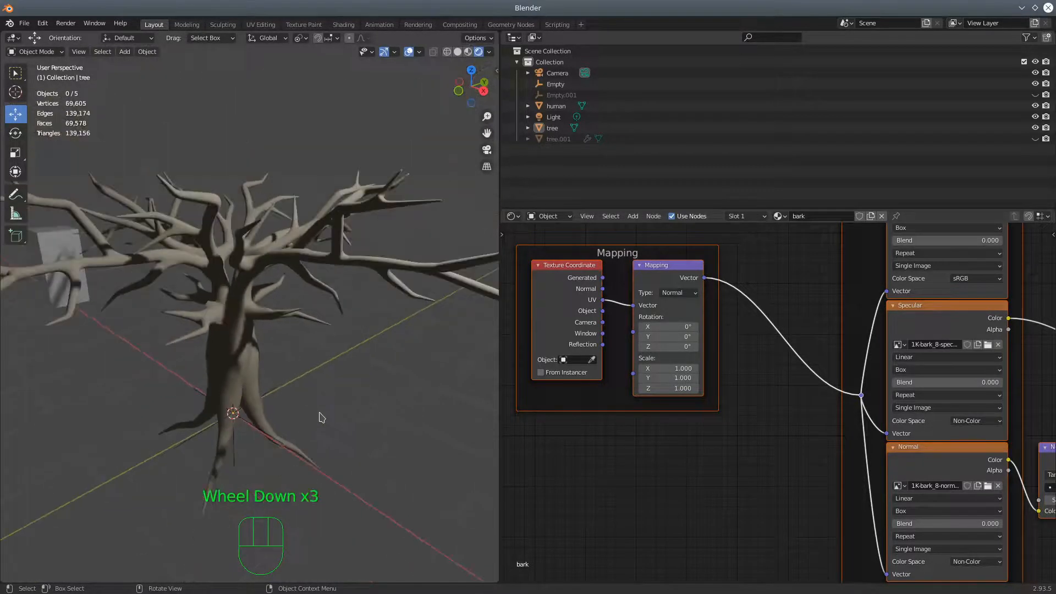
{"action": "scroll", "coordinate": [350, 434], "scroll_direction": "down", "scroll_amount": 3}
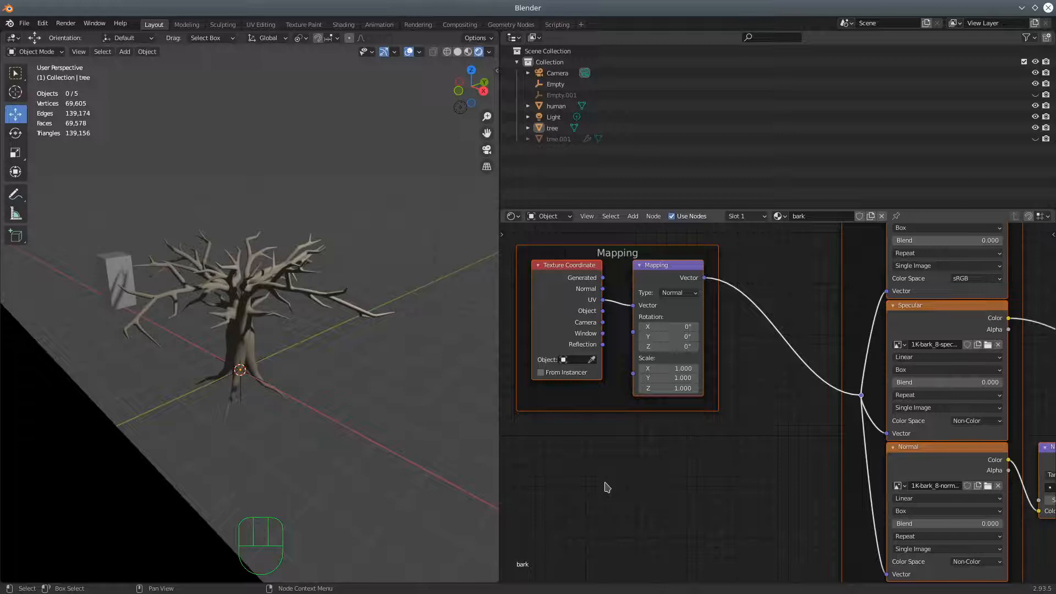
{"action": "scroll", "coordinate": [607, 487], "scroll_direction": "down", "scroll_amount": 9}
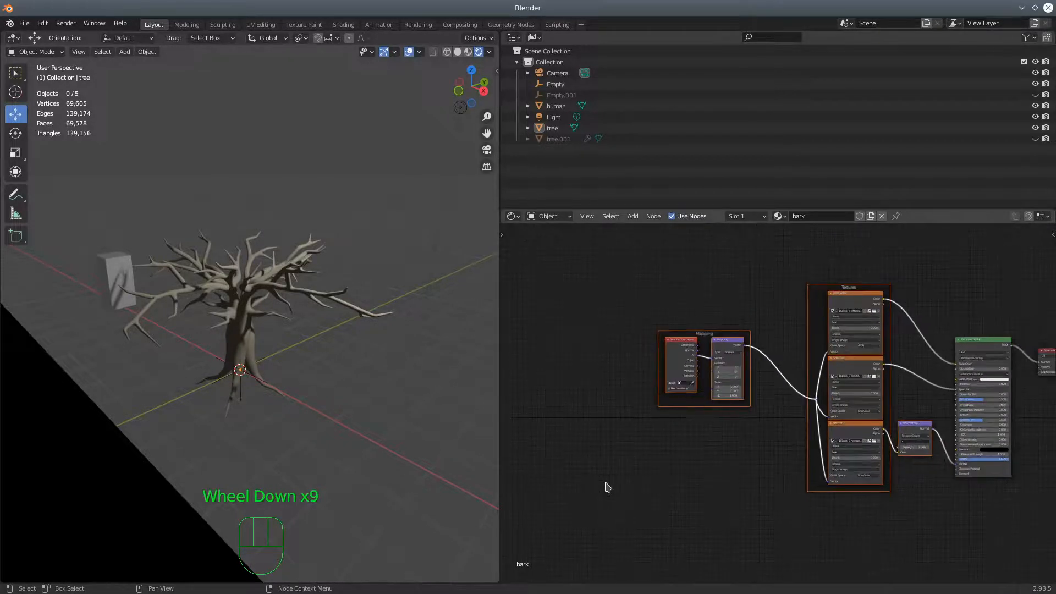
{"action": "scroll", "coordinate": [607, 488], "scroll_direction": "down", "scroll_amount": 1}
Replace the shader node area with the UV Editor
{"action": "left_click", "coordinate": [514, 216]}
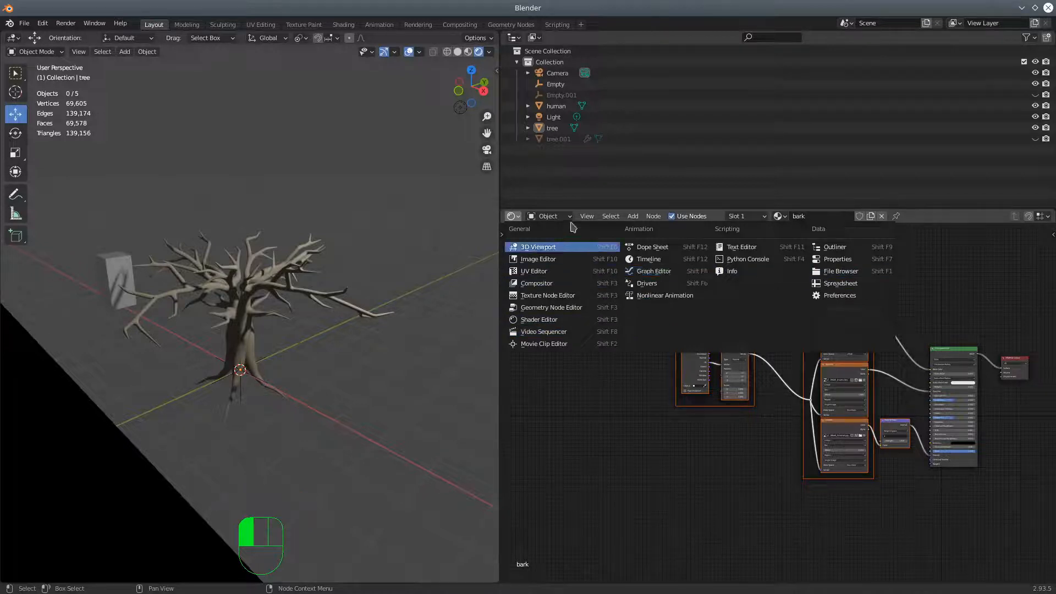
{"action": "left_click", "coordinate": [519, 217]}
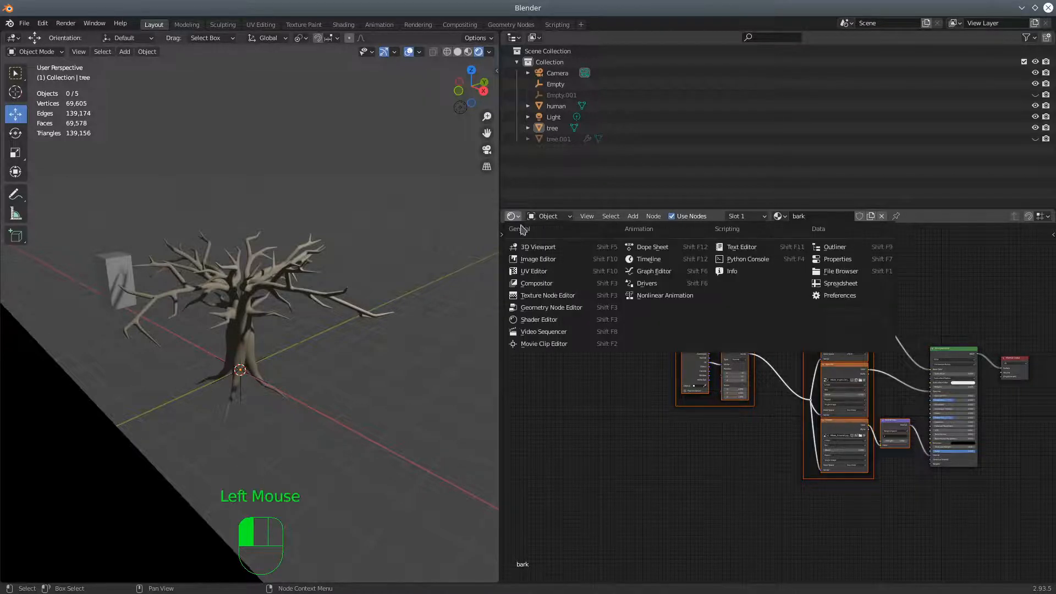
{"action": "left_click", "coordinate": [534, 272]}
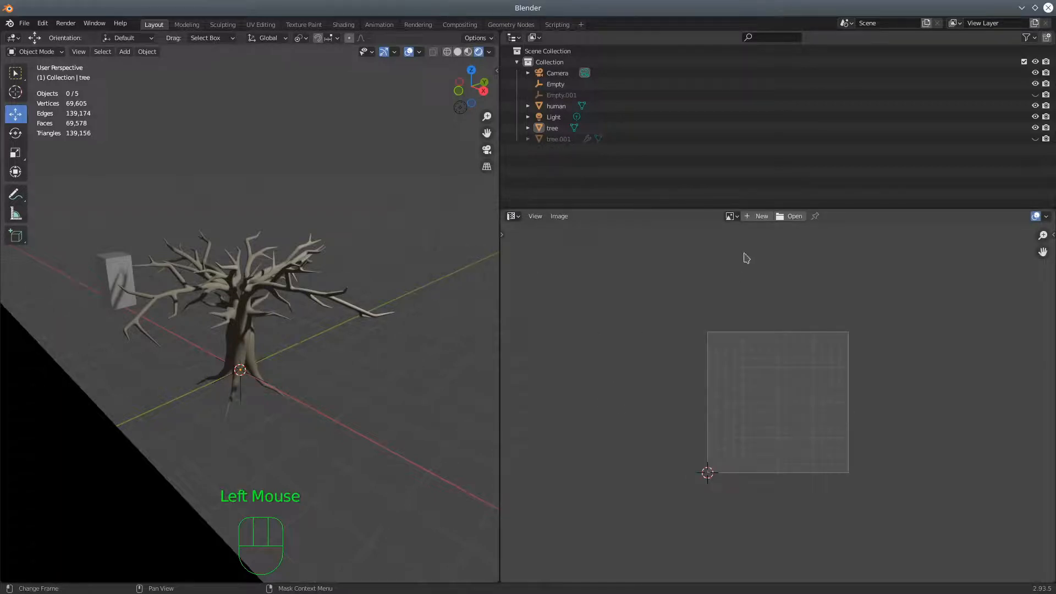
Create a new blank mid-grey image (value 0.494) as 32-bit float without alpha
{"action": "left_click", "coordinate": [762, 218]}
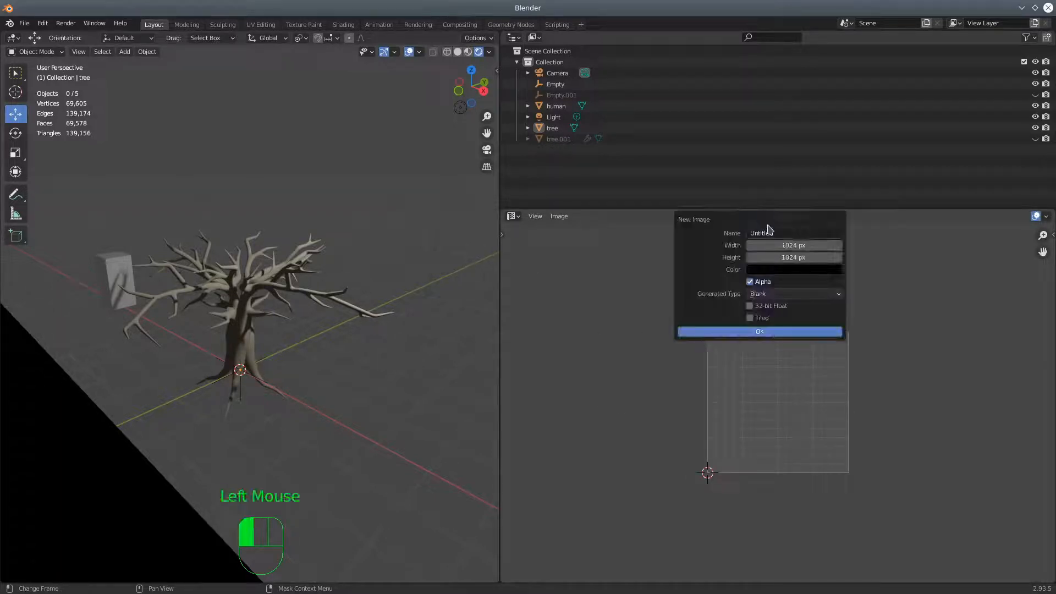
{"action": "left_click", "coordinate": [750, 306]}
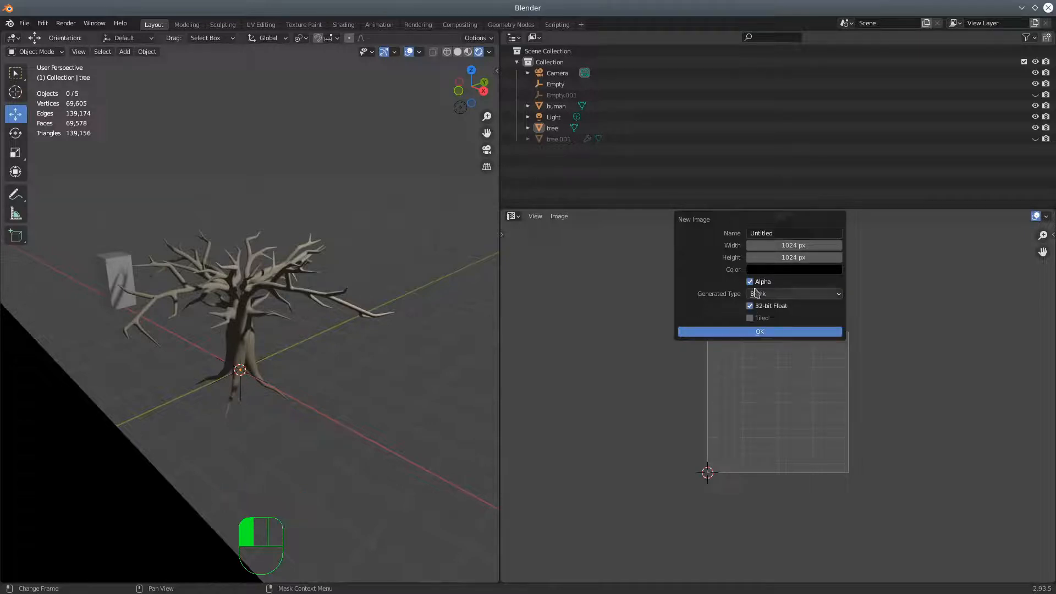
{"action": "left_click", "coordinate": [778, 271]}
{"action": "left_click_drag", "start_coordinate": [842, 126], "coordinate": [842, 150]}
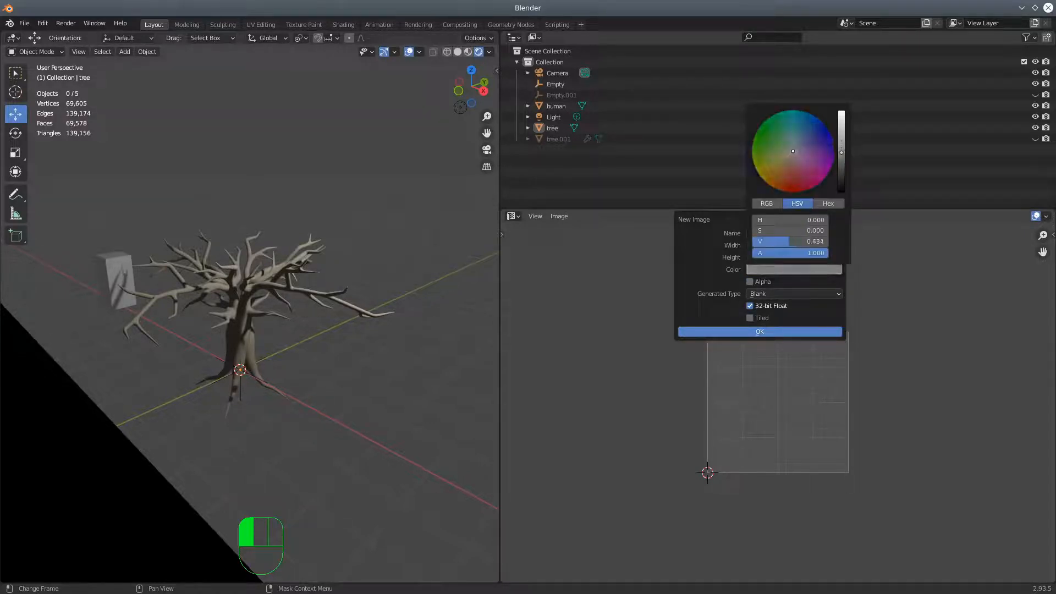
{"action": "left_click", "coordinate": [789, 333]}
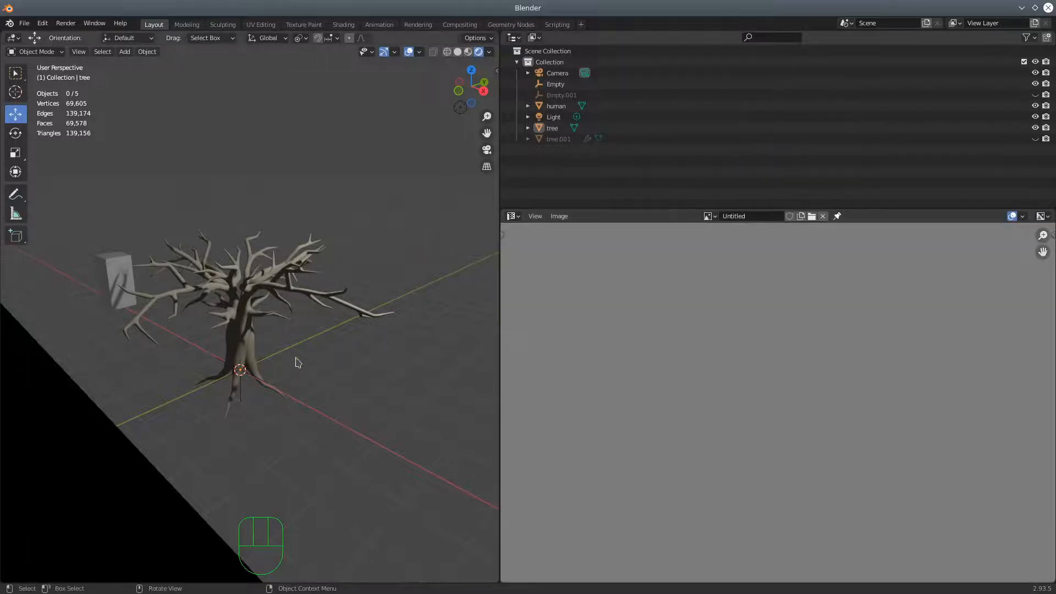
{"action": "scroll", "coordinate": [589, 392], "scroll_direction": "down", "scroll_amount": 3}
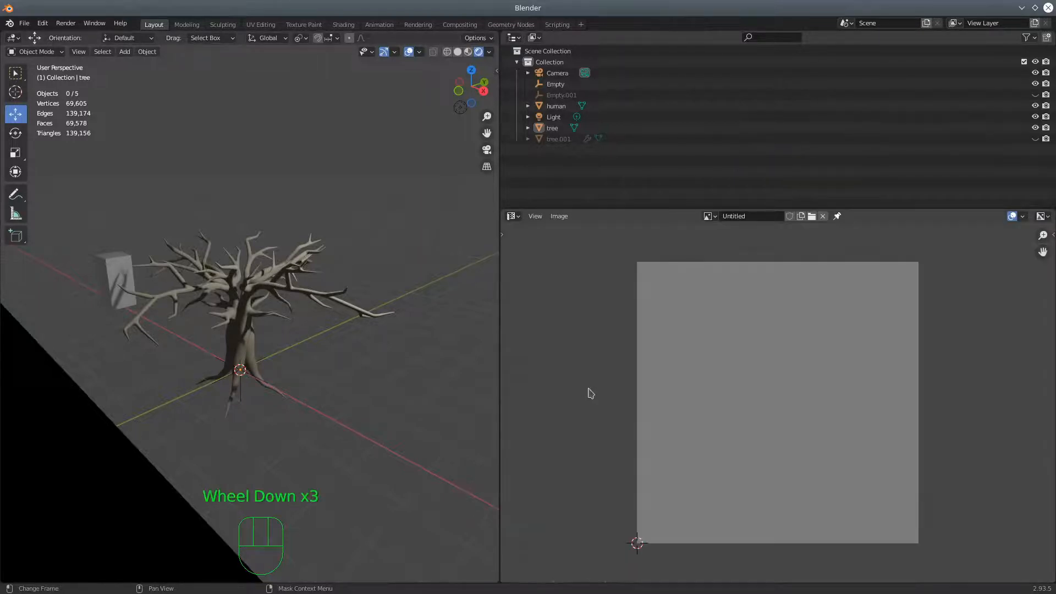
Put the tree into Edit Mode and select its entire mesh
{"action": "left_click", "coordinate": [243, 336]}
{"action": "left_click", "coordinate": [54, 53]}
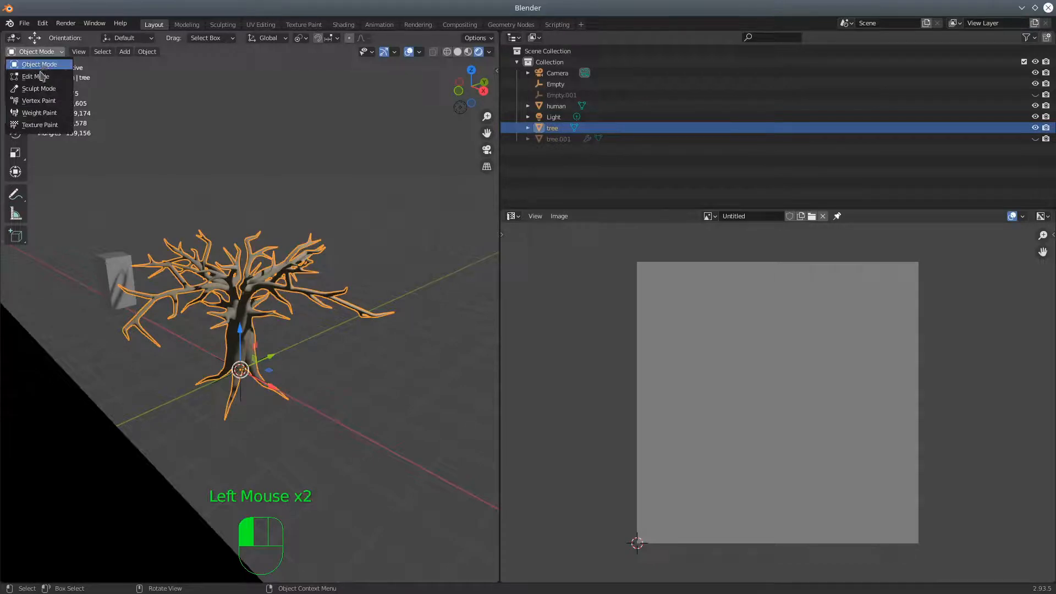
{"action": "left_click", "coordinate": [41, 79]}
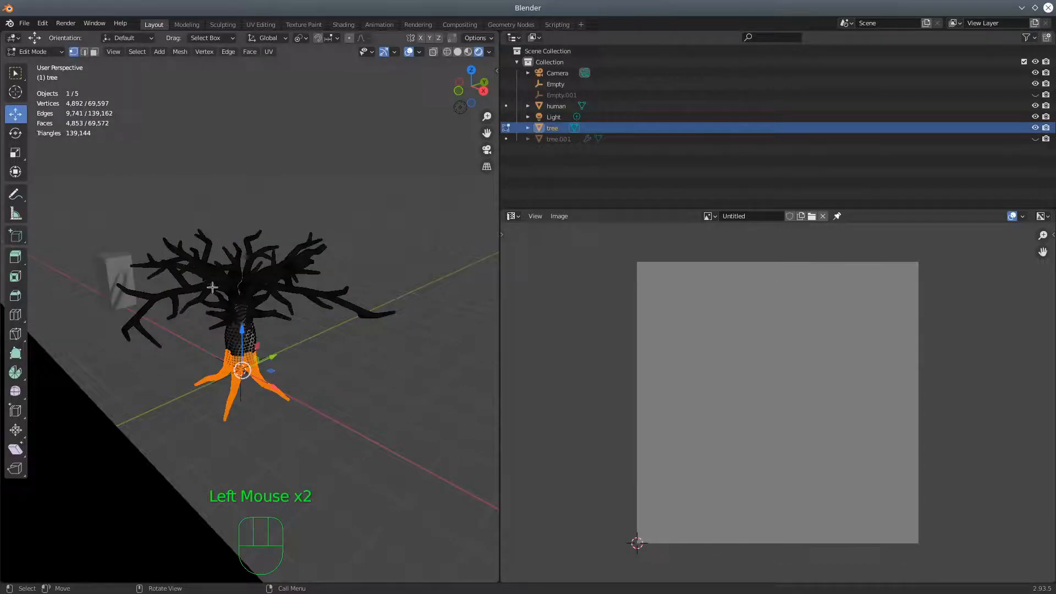
{"action": "key", "text": "a"}
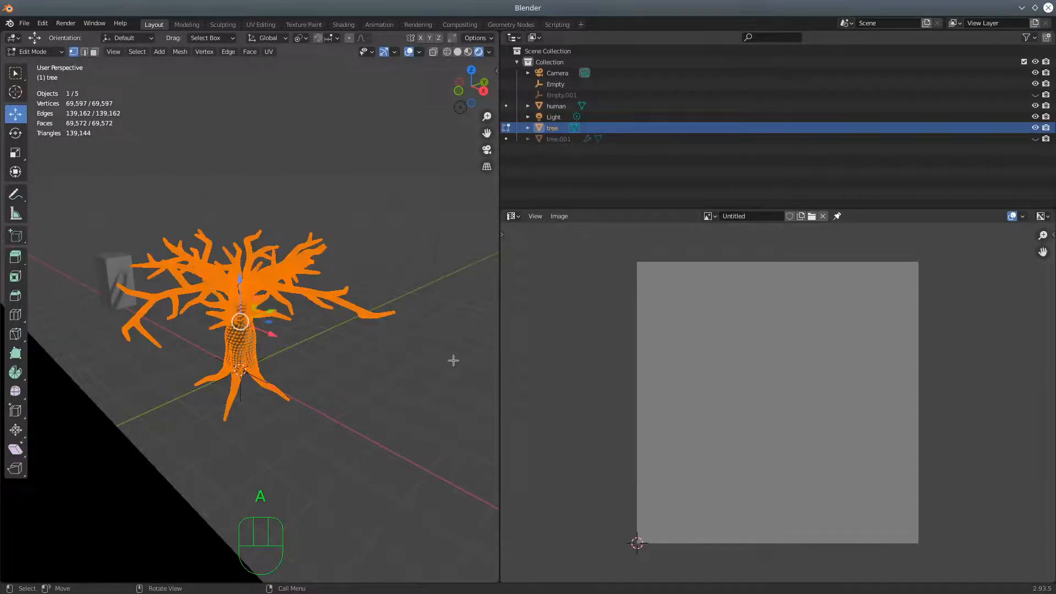
Unwrap the tree with Smart UV Project at a 66° angle limit and inspect the bark from several angles
{"action": "key", "text": "u"}
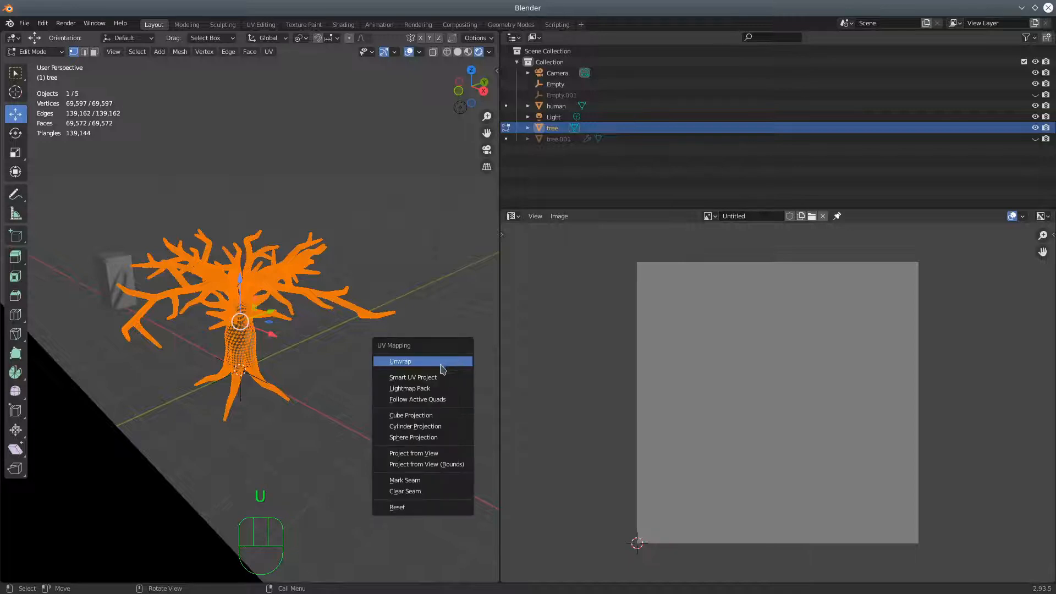
{"action": "left_click", "coordinate": [432, 378]}
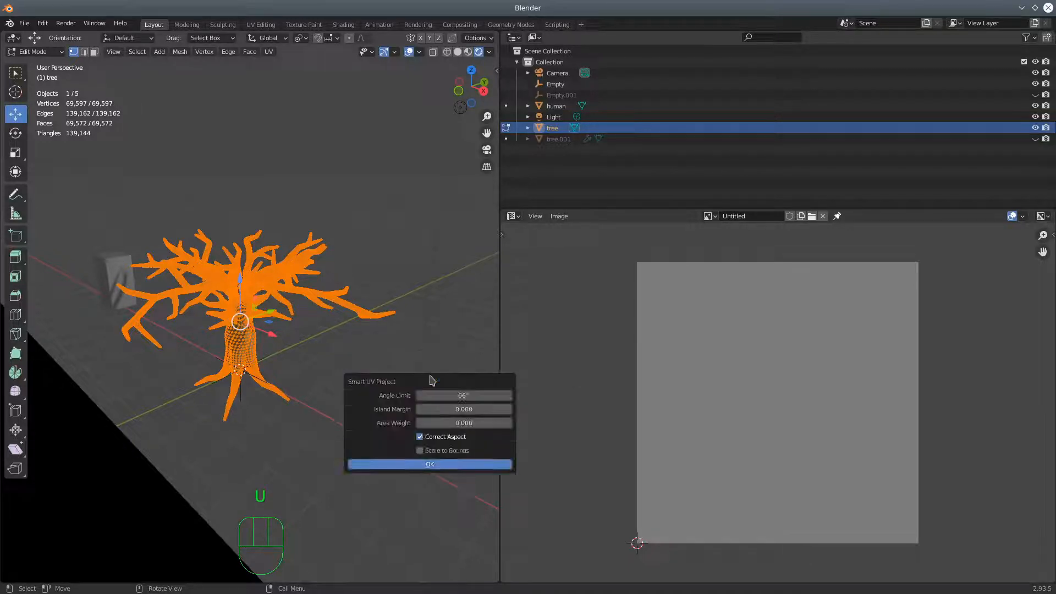
{"action": "left_click", "coordinate": [444, 468]}
{"action": "scroll", "coordinate": [314, 405], "scroll_direction": "up", "scroll_amount": 5}
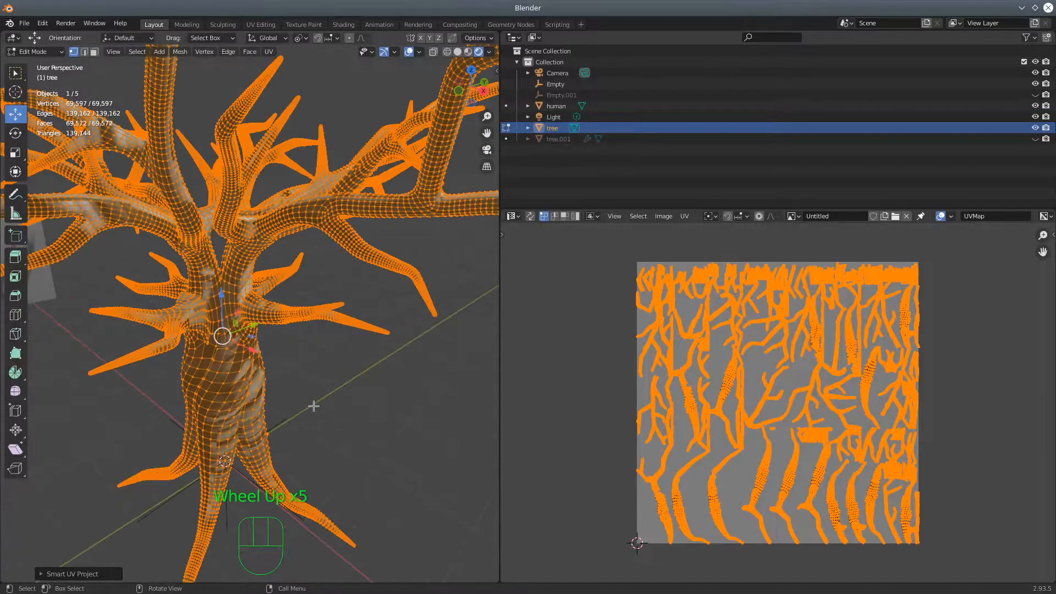
{"action": "middle_click_drag", "start_coordinate": [318, 387], "coordinate": [344, 362]}
{"action": "middle_click_drag", "start_coordinate": [387, 351], "coordinate": [316, 422]}
{"action": "scroll", "coordinate": [333, 409], "scroll_direction": "down", "scroll_amount": 3}
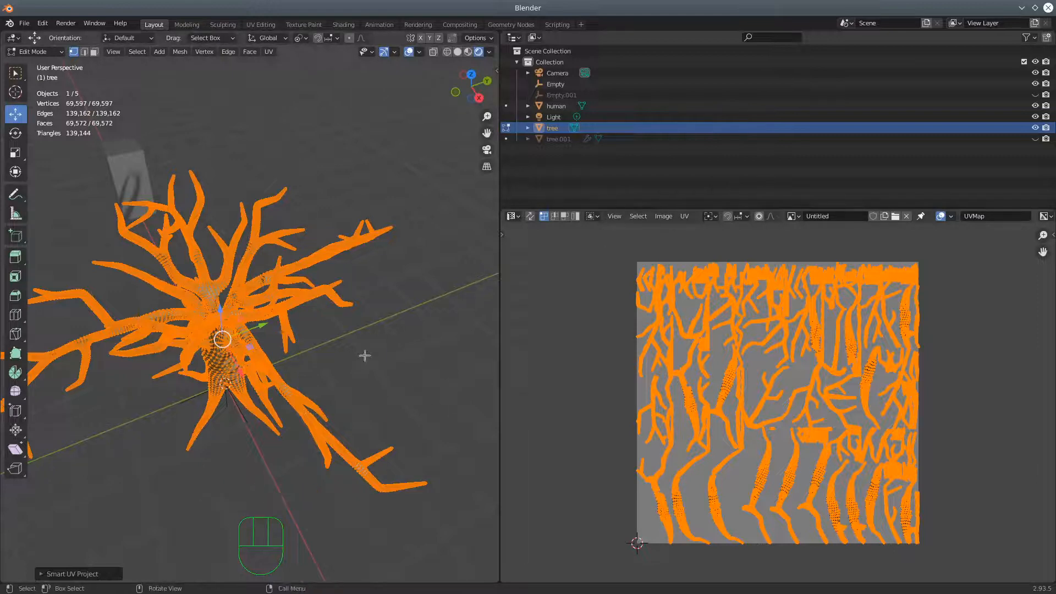
Reset the tree's UVs and try a Follow Active Quads unwrap with Length Average edge mode
{"action": "key", "text": "u"}
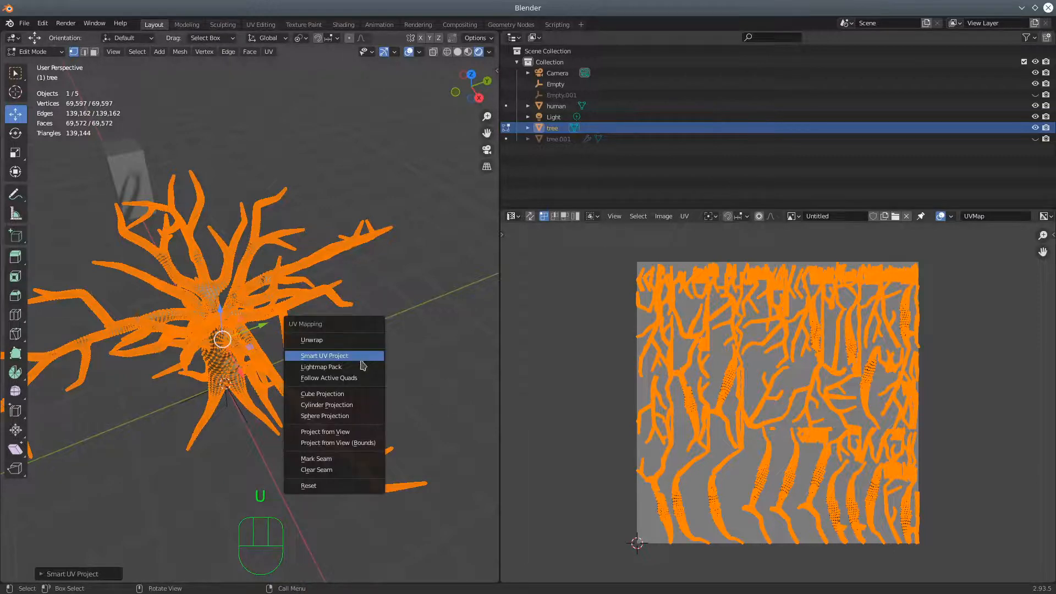
{"action": "left_click", "coordinate": [322, 485]}
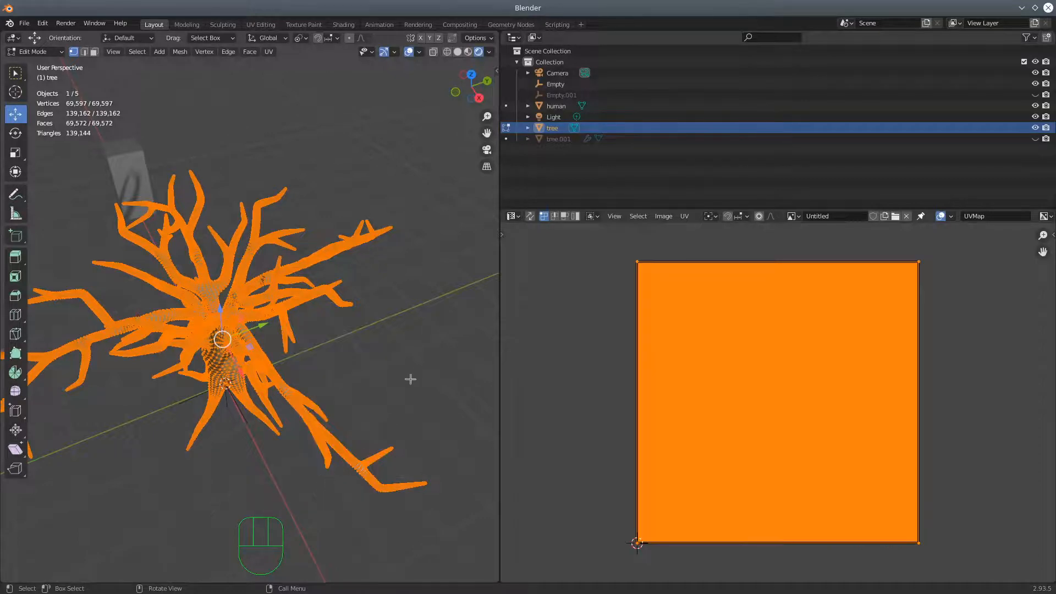
{"action": "key", "text": "u"}
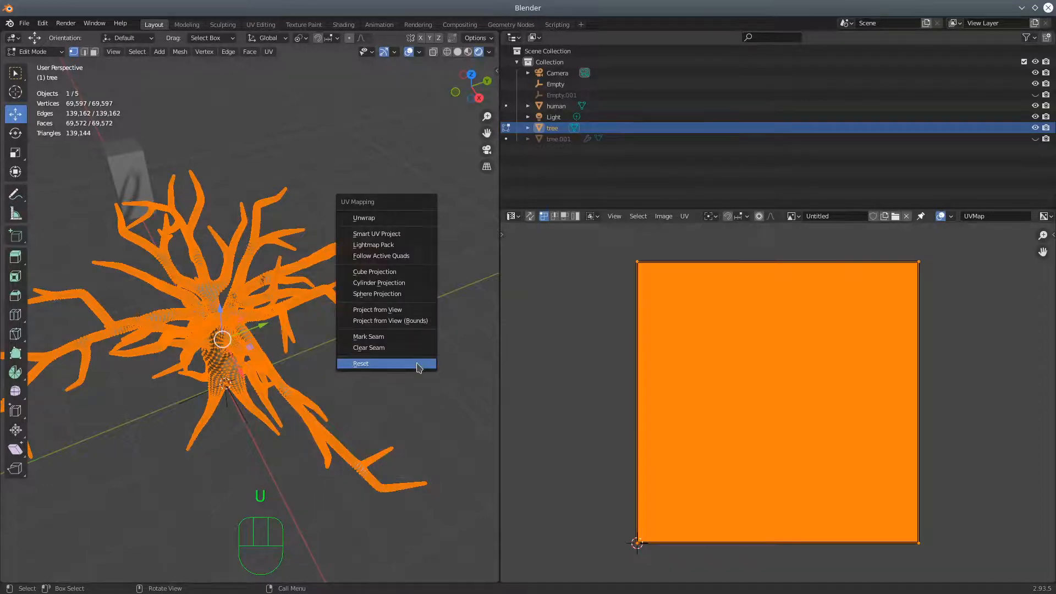
{"action": "left_click", "coordinate": [392, 258]}
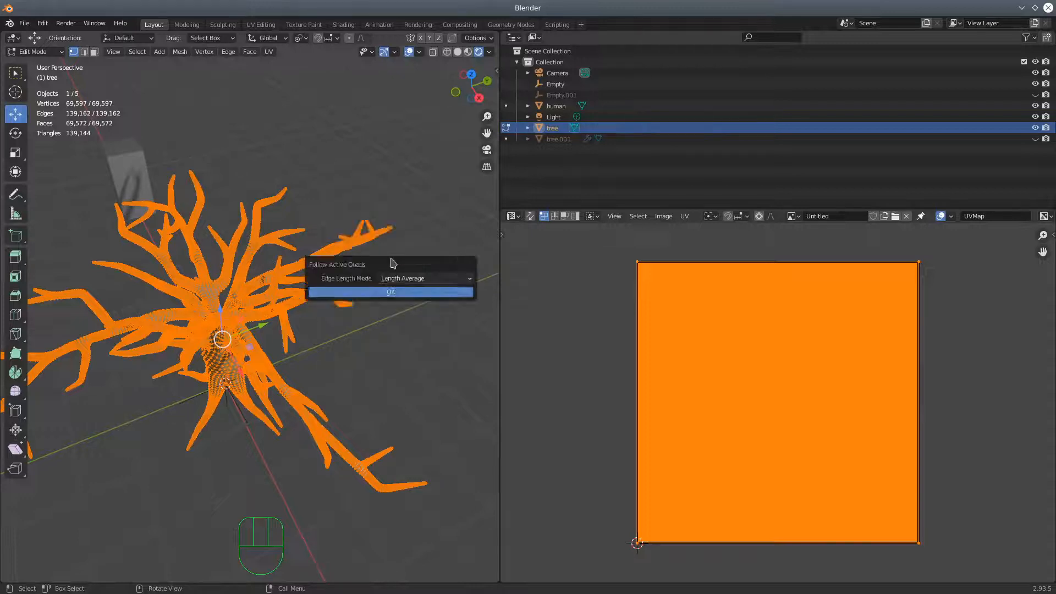
{"action": "left_click", "coordinate": [400, 292]}
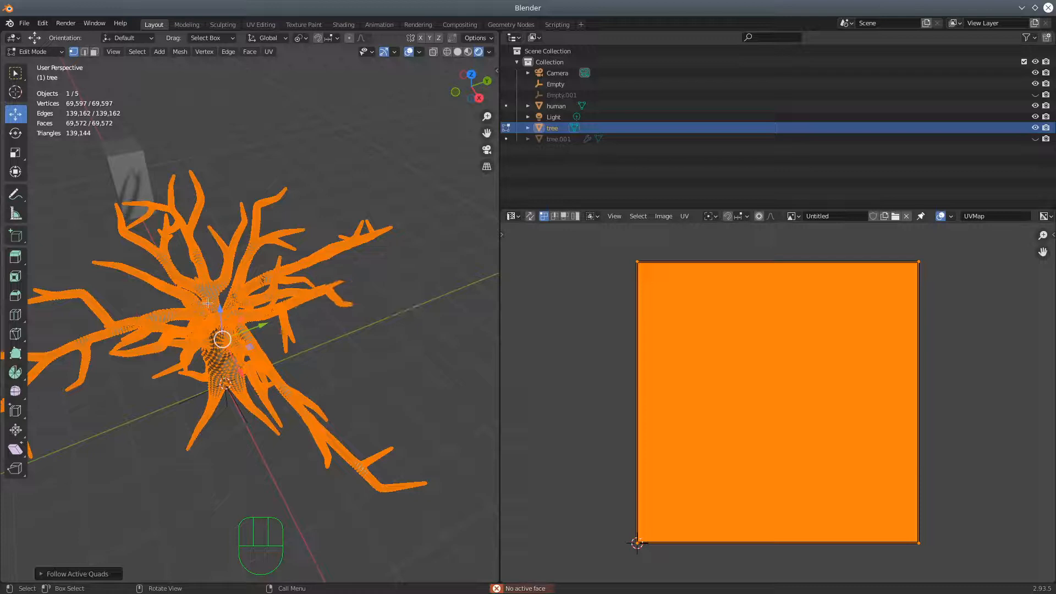
Select all of the tree's faces in face select mode and retry Follow Active Quads with Length Average
{"action": "key", "text": "a"}
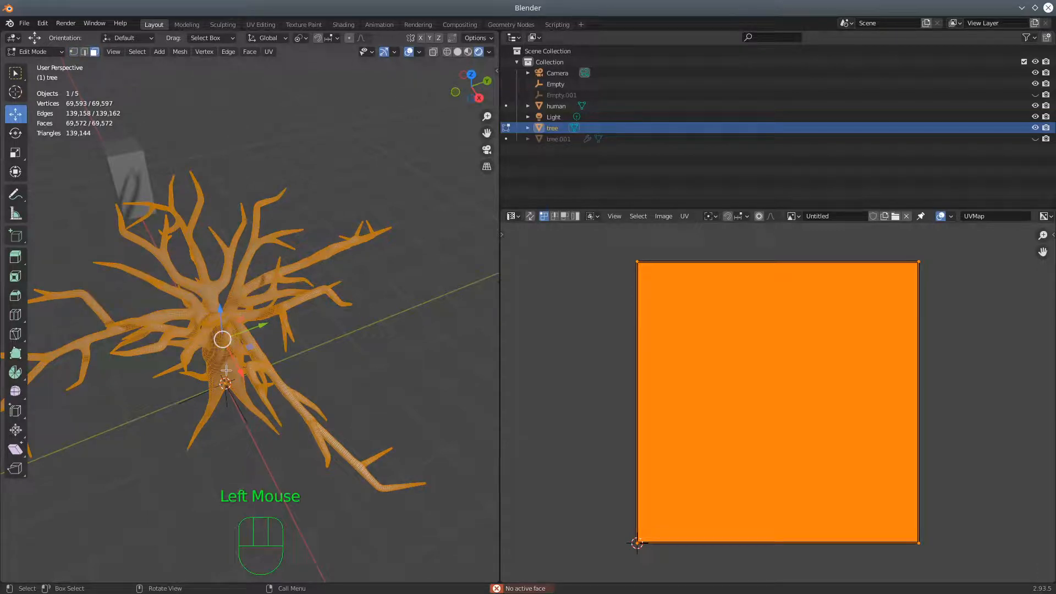
{"action": "key", "text": "a"}
{"action": "key", "text": "a"}
{"action": "key", "text": "u"}
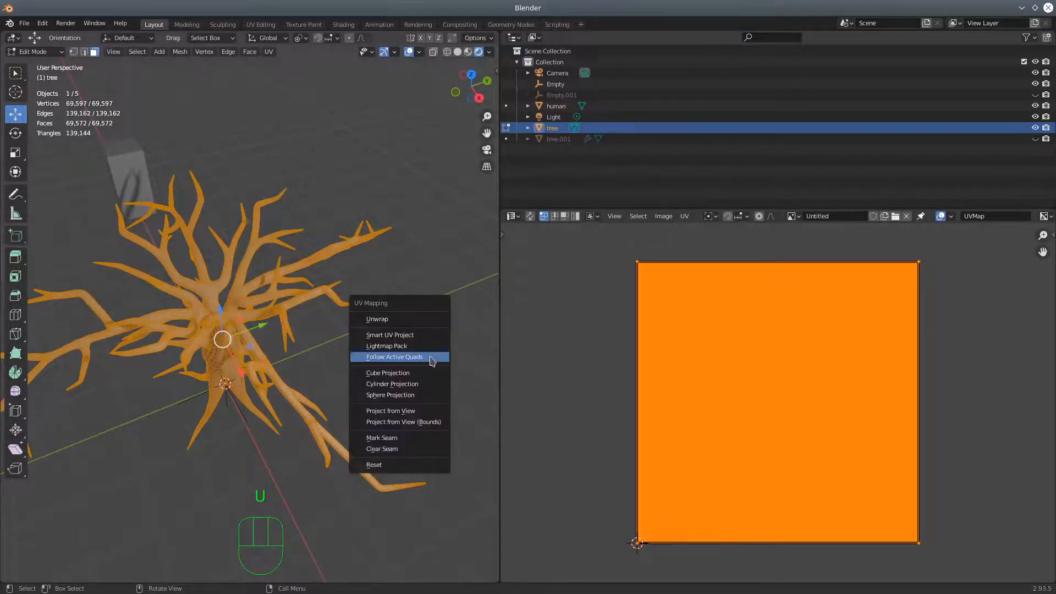
{"action": "left_click", "coordinate": [422, 357]}
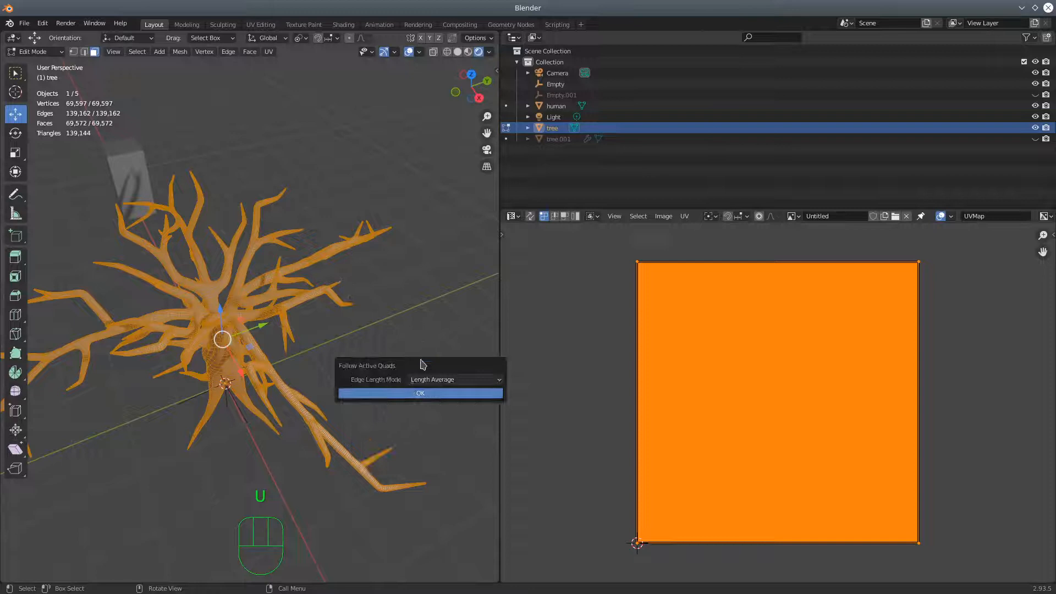
{"action": "left_click", "coordinate": [422, 392]}
Select a single face on the lower trunk as the active face
{"action": "middle_click_drag", "start_coordinate": [350, 330], "coordinate": [353, 362]}
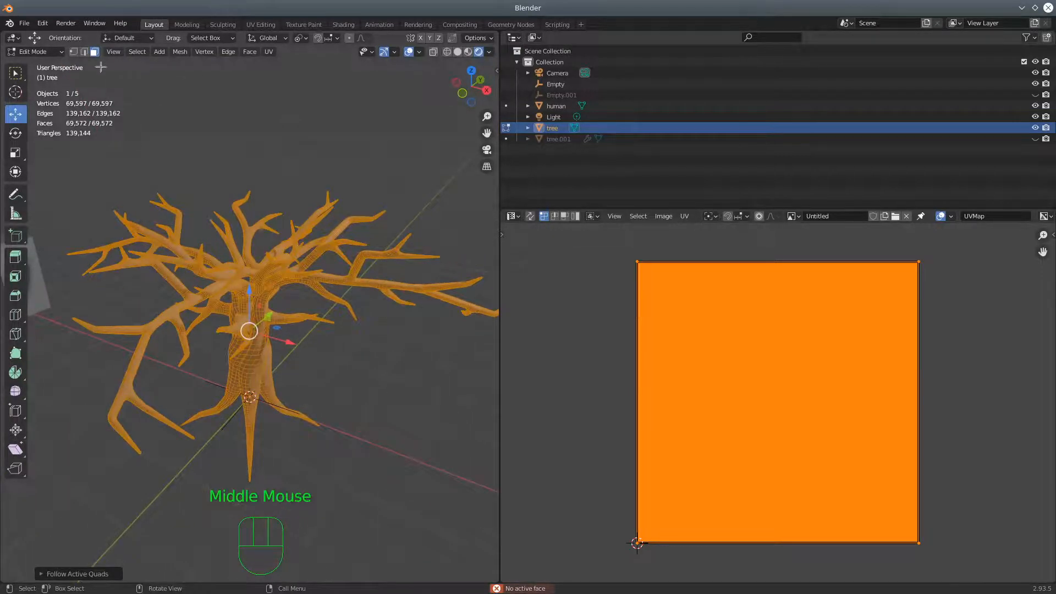
{"action": "left_click", "coordinate": [253, 370]}
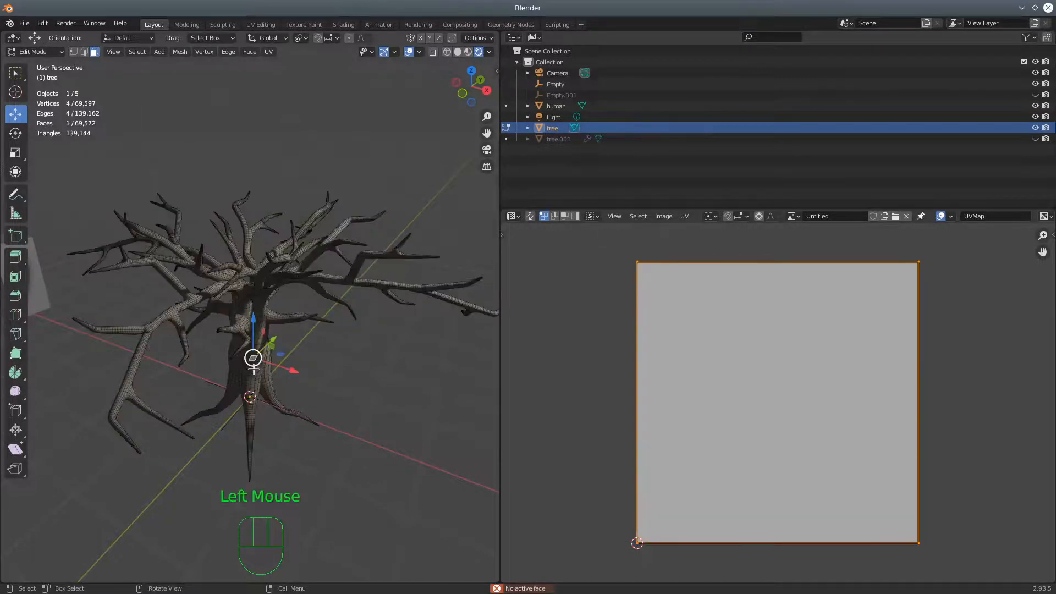
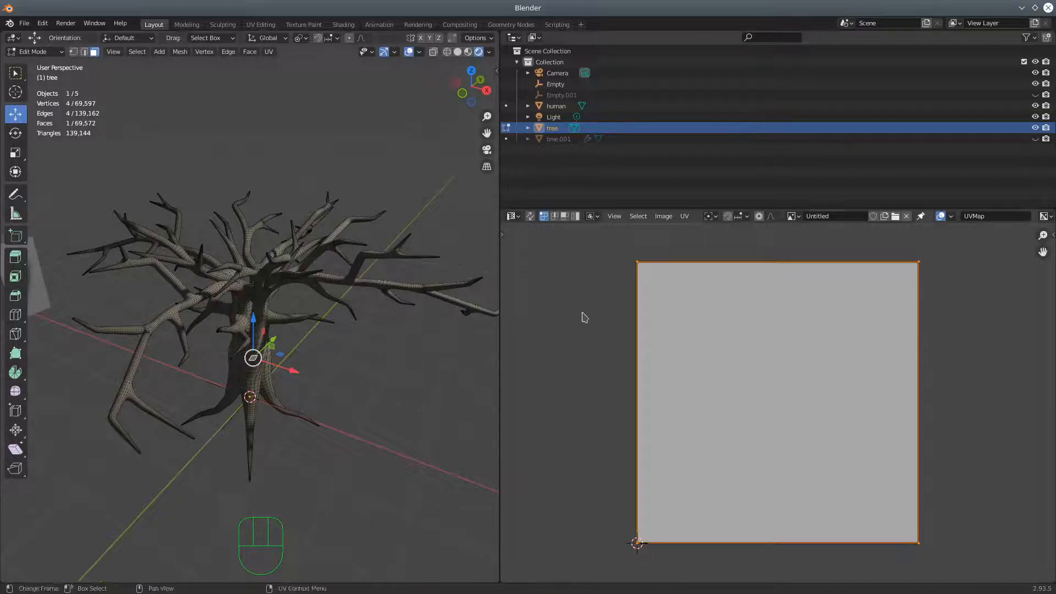
Select all of the tree's faces and unwrap them with Follow Active Quads in Length Average edge mode
{"action": "key", "text": "u"}
{"action": "left_click", "coordinate": [452, 352]}
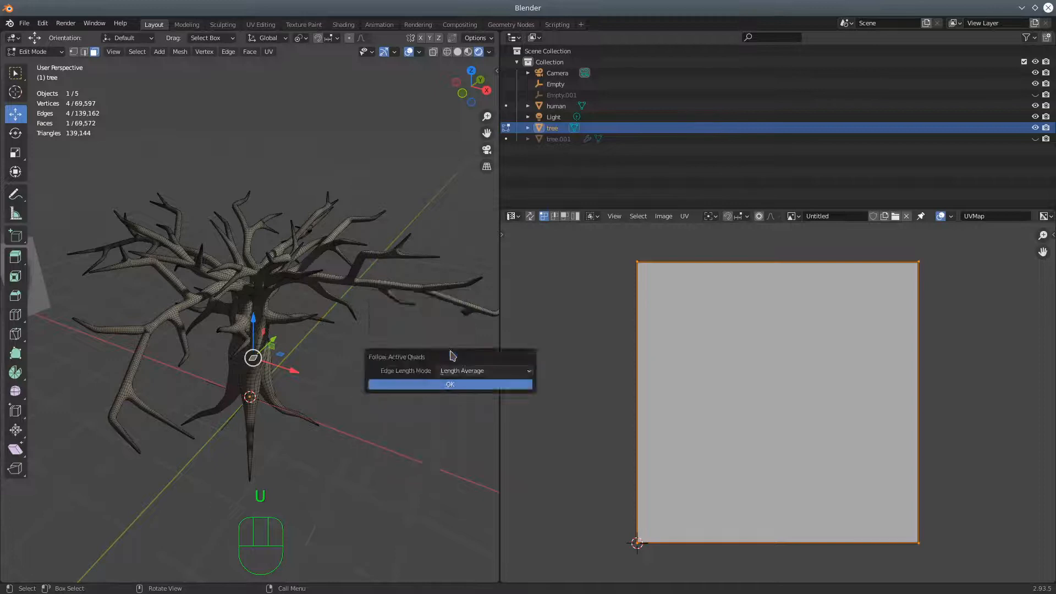
{"action": "left_click", "coordinate": [441, 385]}
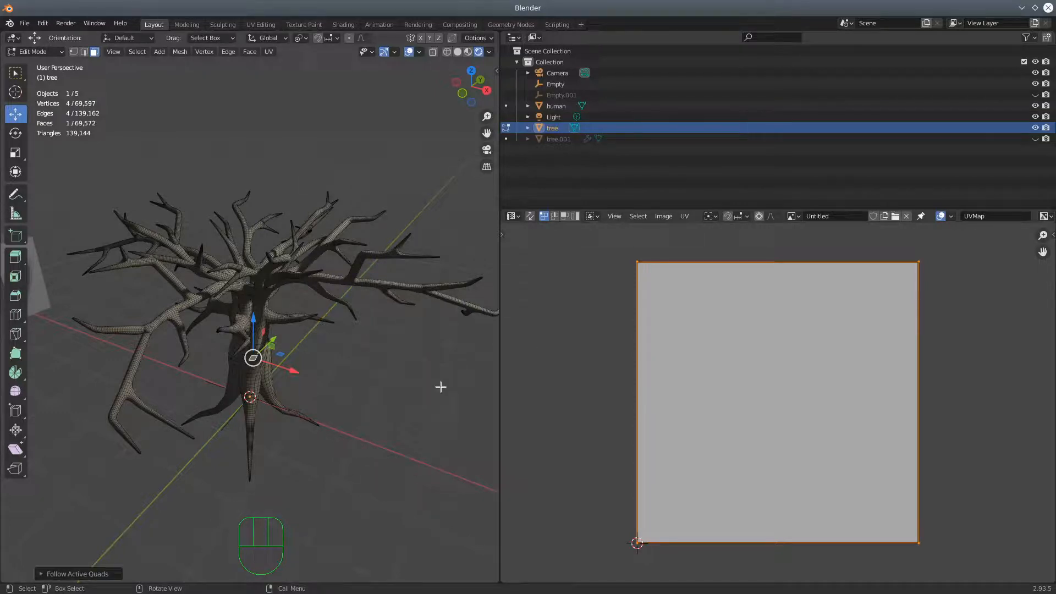
{"action": "key", "text": "a"}
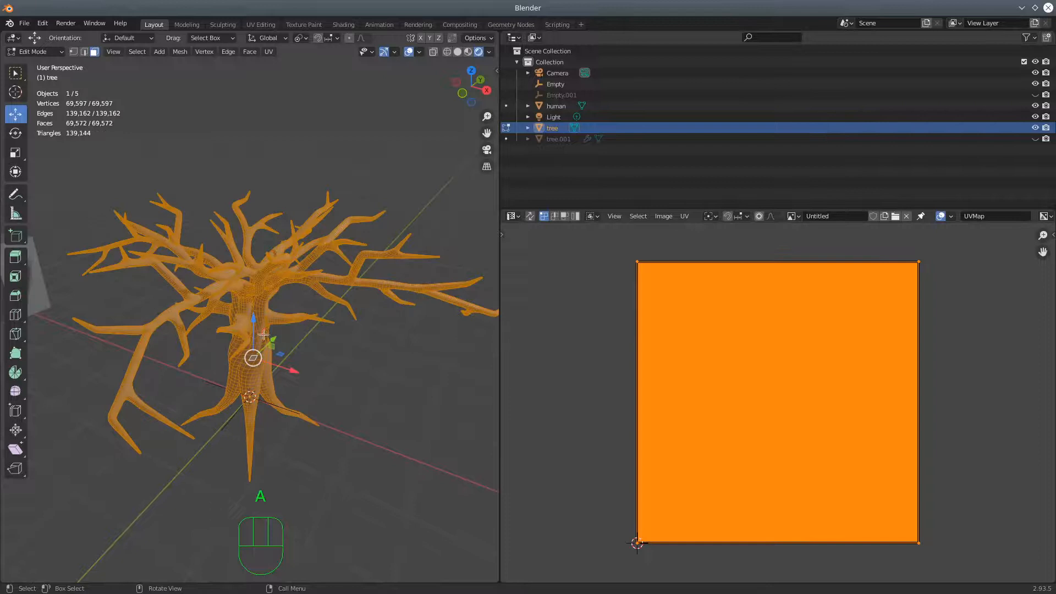
{"action": "key", "text": "a"}
{"action": "key", "text": "u"}
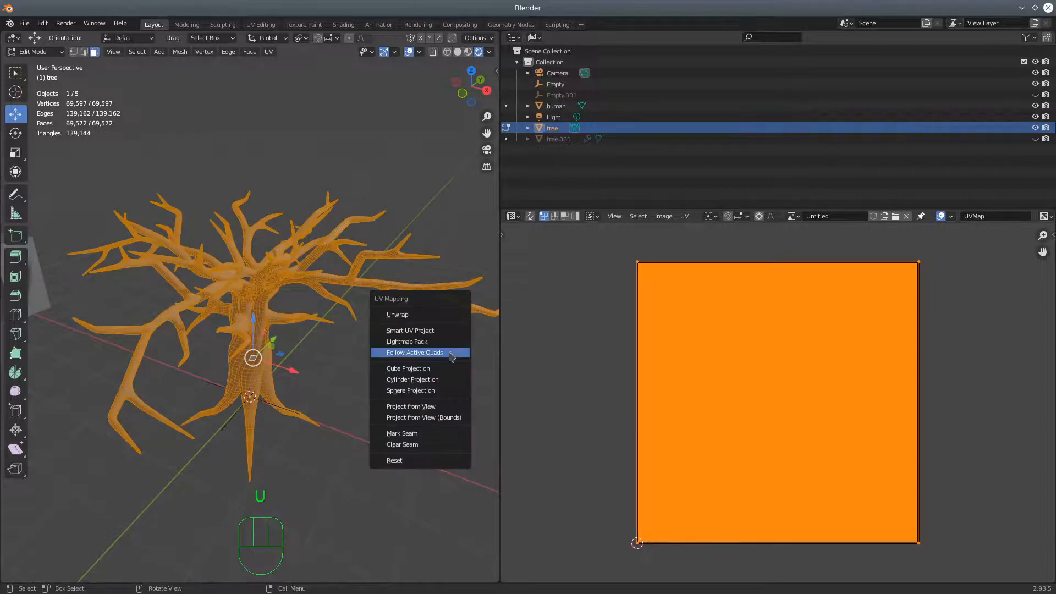
{"action": "left_click", "coordinate": [450, 356]}
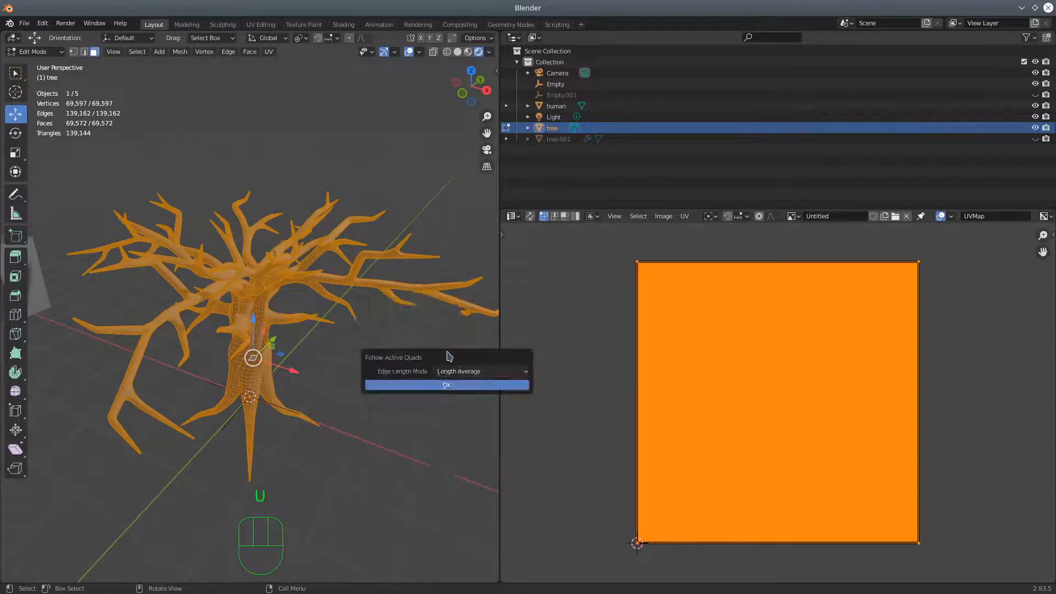
{"action": "left_click", "coordinate": [447, 386]}
View the full UV layout and check in Object Mode how the bark lies on the trunk and branches
{"action": "scroll", "coordinate": [660, 416], "scroll_direction": "down", "scroll_amount": 9}
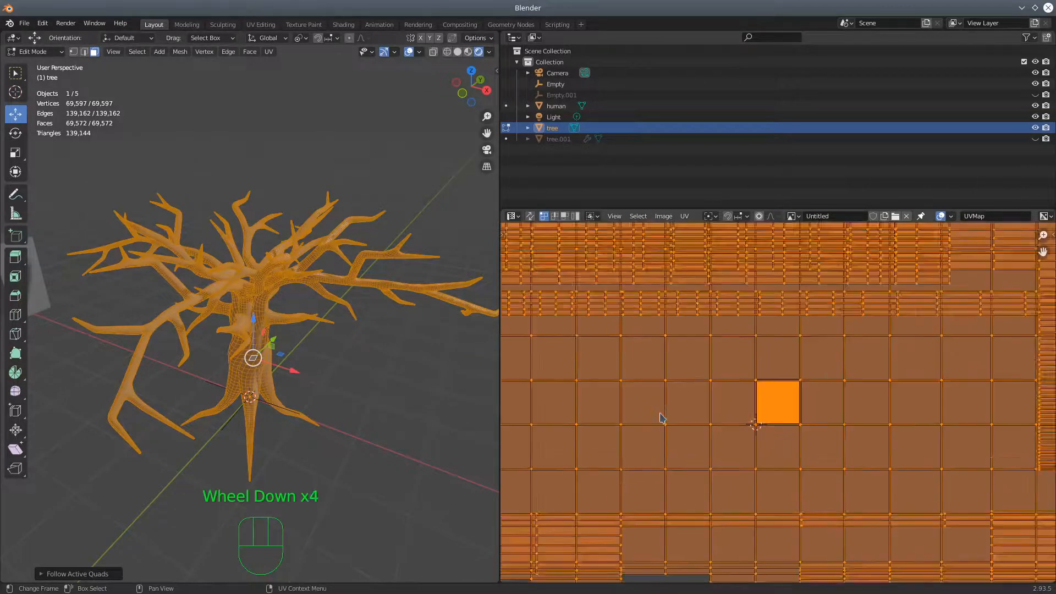
{"action": "scroll", "coordinate": [661, 415], "scroll_direction": "down", "scroll_amount": 4}
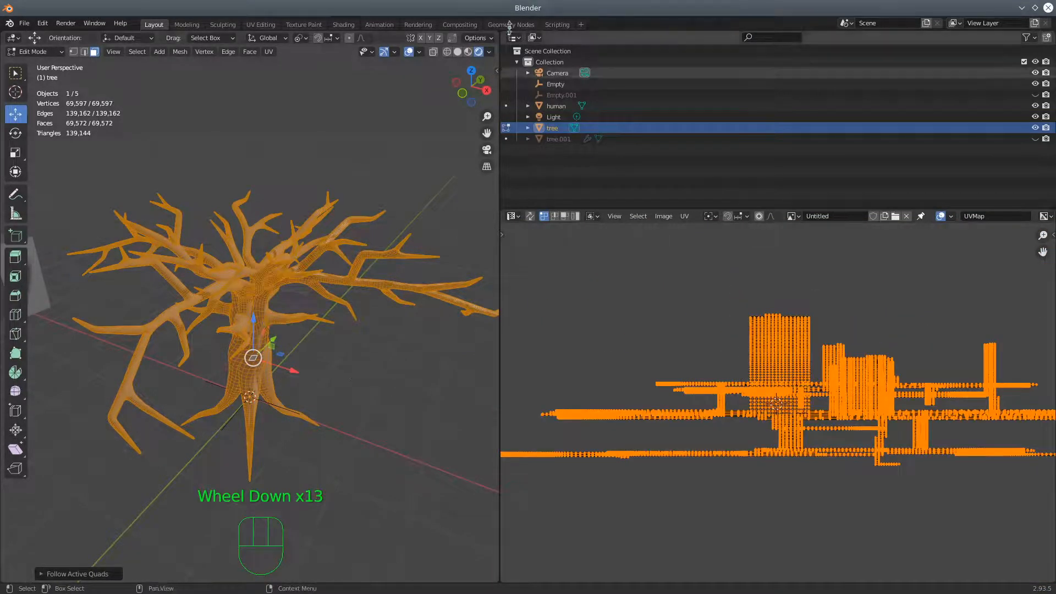
{"action": "left_click", "coordinate": [38, 55]}
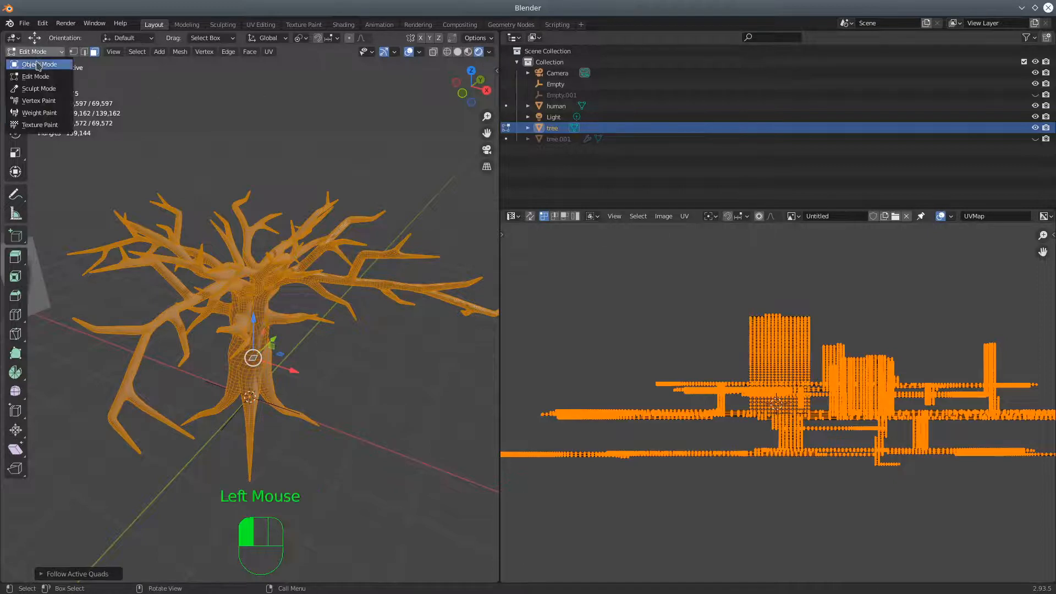
{"action": "left_click", "coordinate": [37, 65]}
{"action": "scroll", "coordinate": [258, 352], "scroll_direction": "up", "scroll_amount": 3}
{"action": "middle_click_drag", "start_coordinate": [259, 352], "coordinate": [250, 289]}
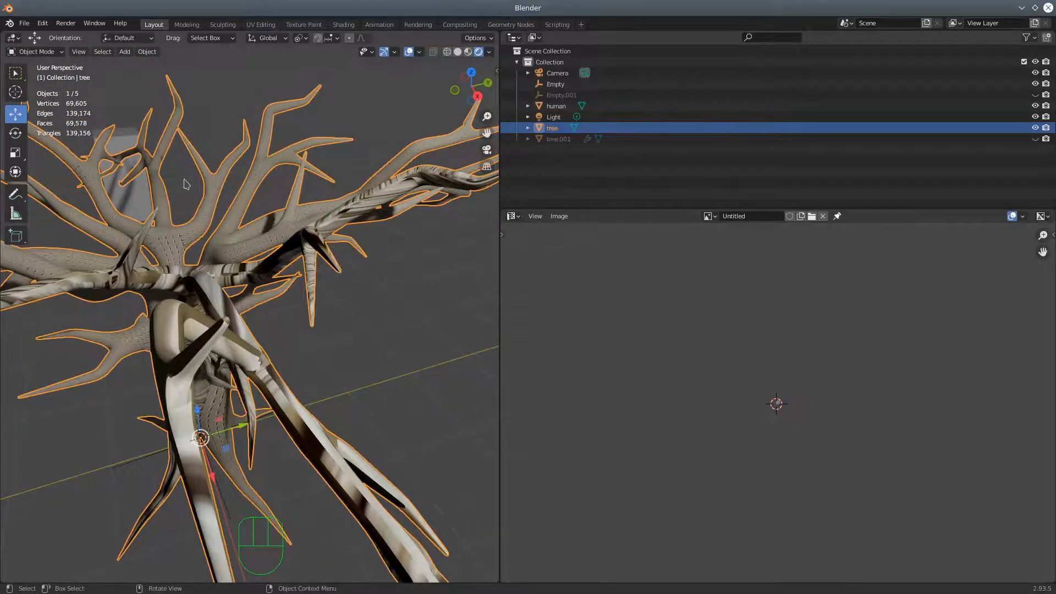
Return to Edit Mode and reset the UVs of all the tree's faces
{"action": "left_click", "coordinate": [35, 53]}
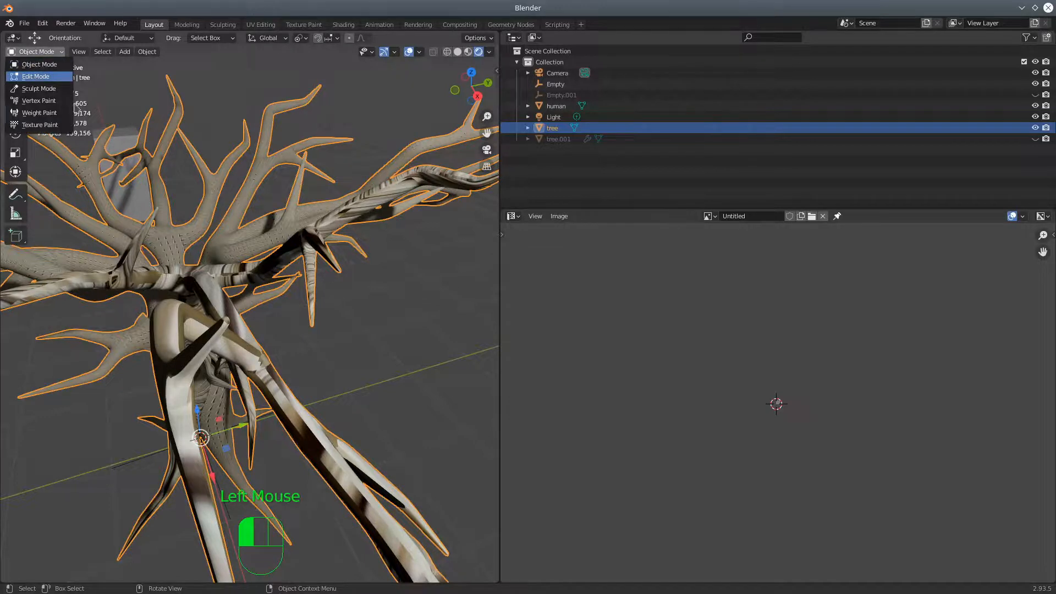
{"action": "left_click", "coordinate": [35, 76]}
{"action": "key", "text": "u"}
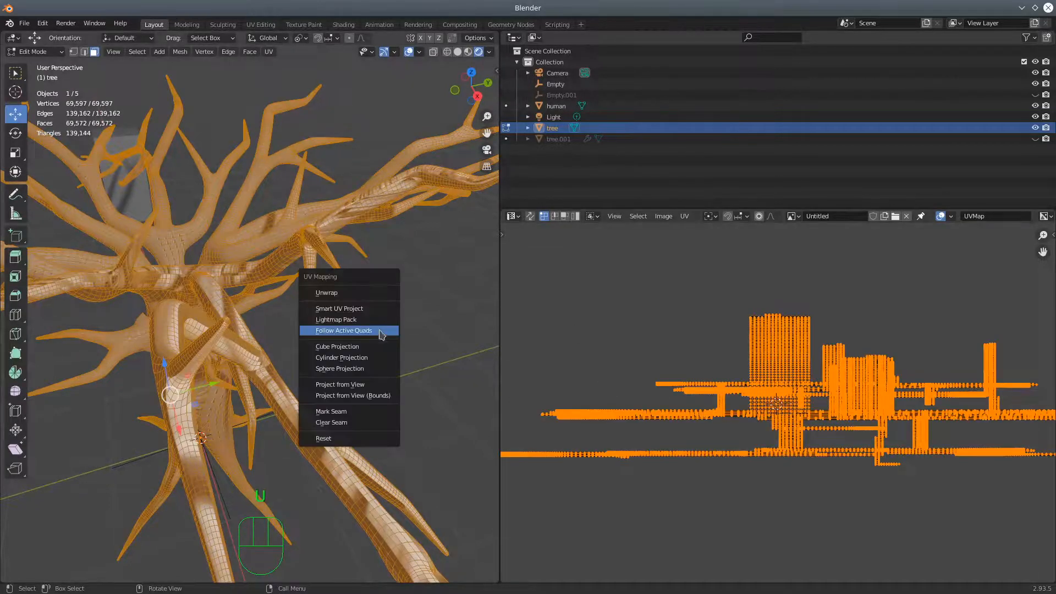
{"action": "left_click", "coordinate": [329, 438]}
{"action": "key", "text": "u"}
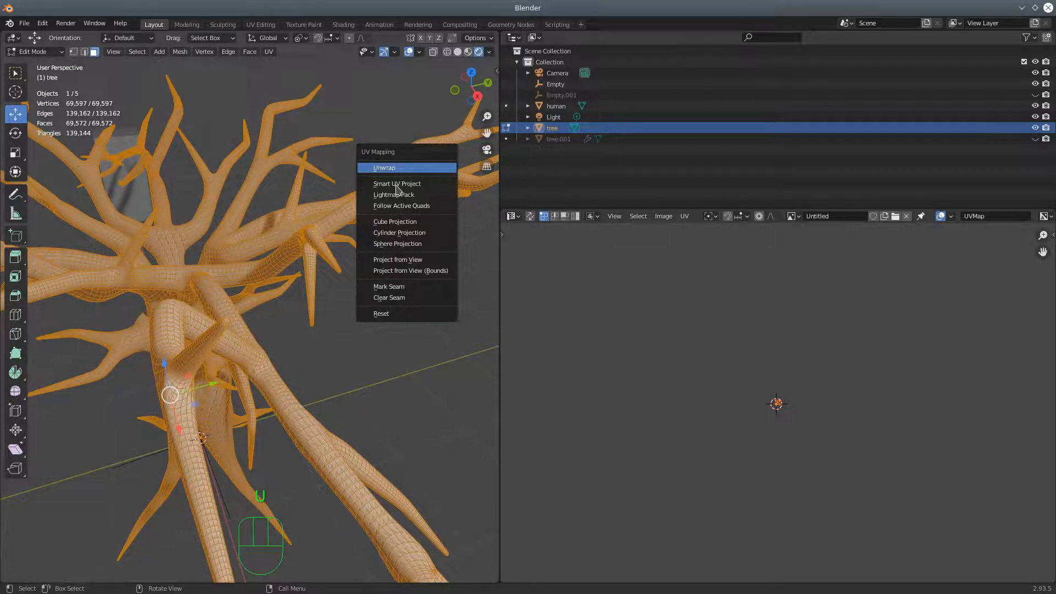
{"action": "left_click", "coordinate": [392, 182]}
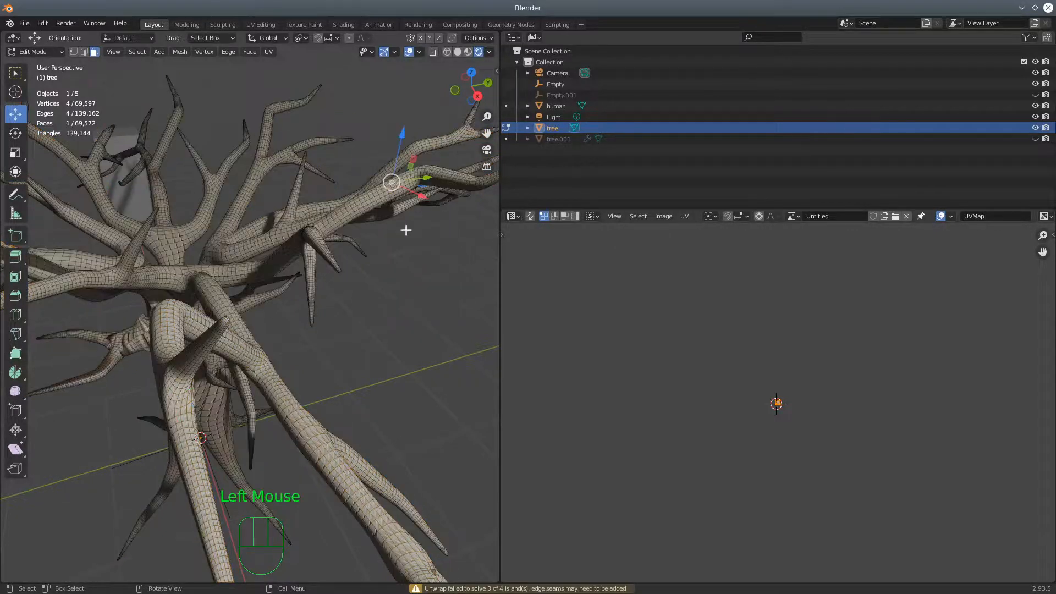
{"action": "key", "text": "a"}
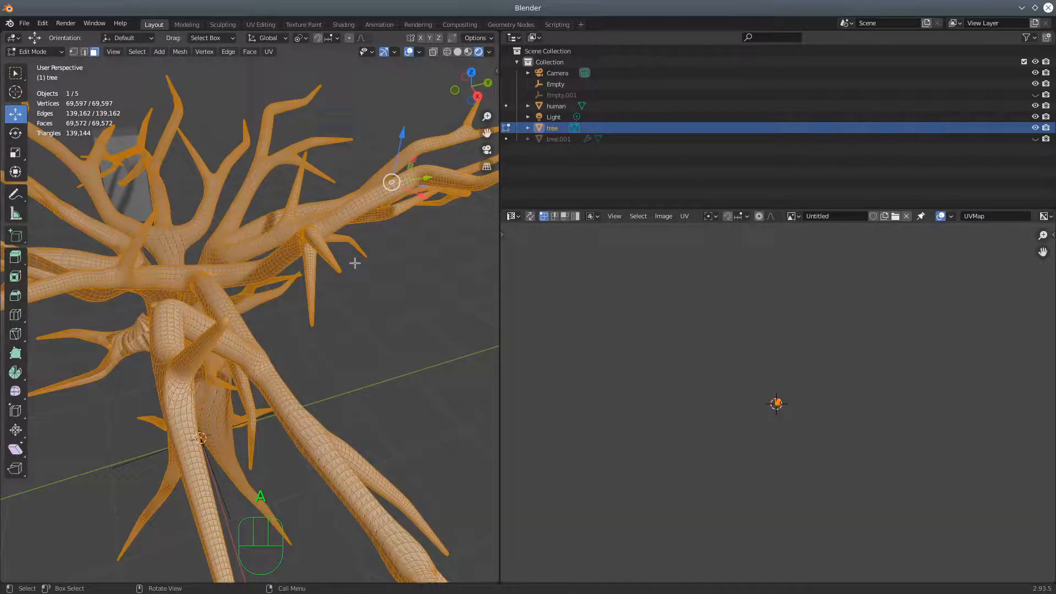
{"action": "key", "text": "u"}
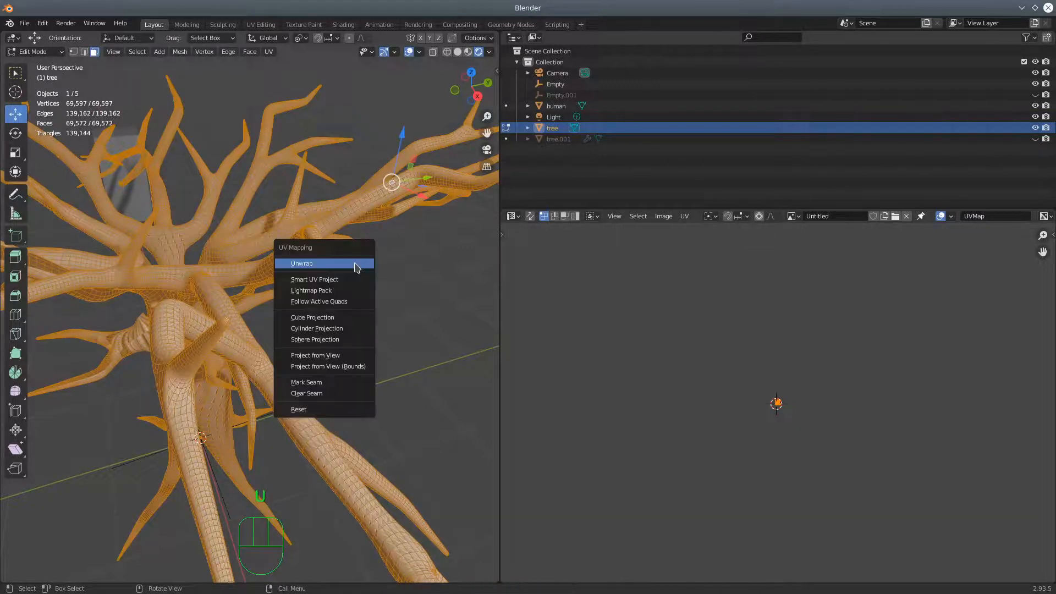
{"action": "left_click", "coordinate": [328, 413]}
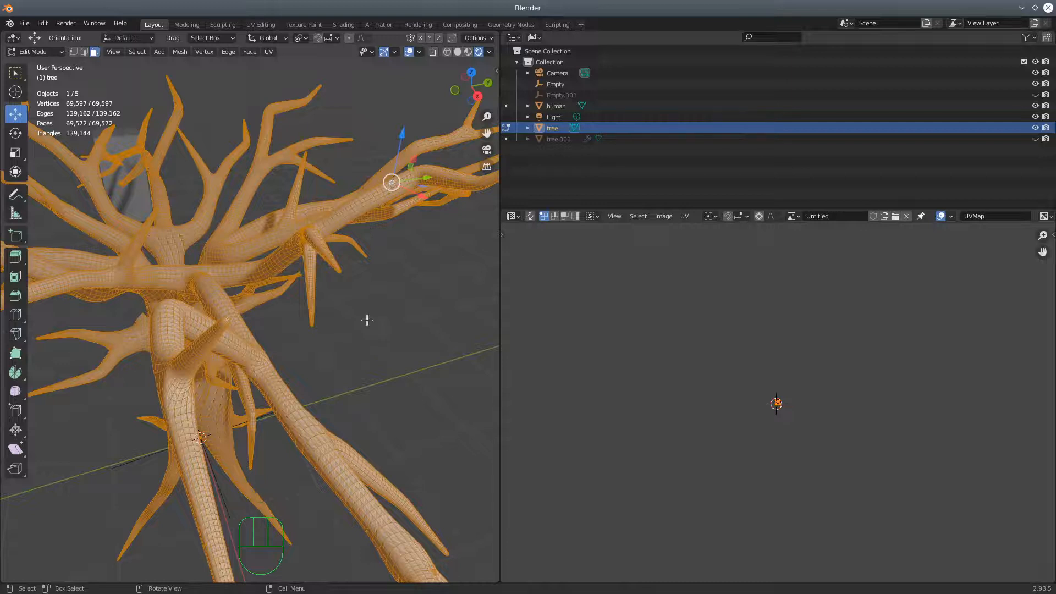
Unwrap the whole tree with Smart UV Project at a 66° angle limit with Scale to Bounds enabled
{"action": "key", "text": "u"}
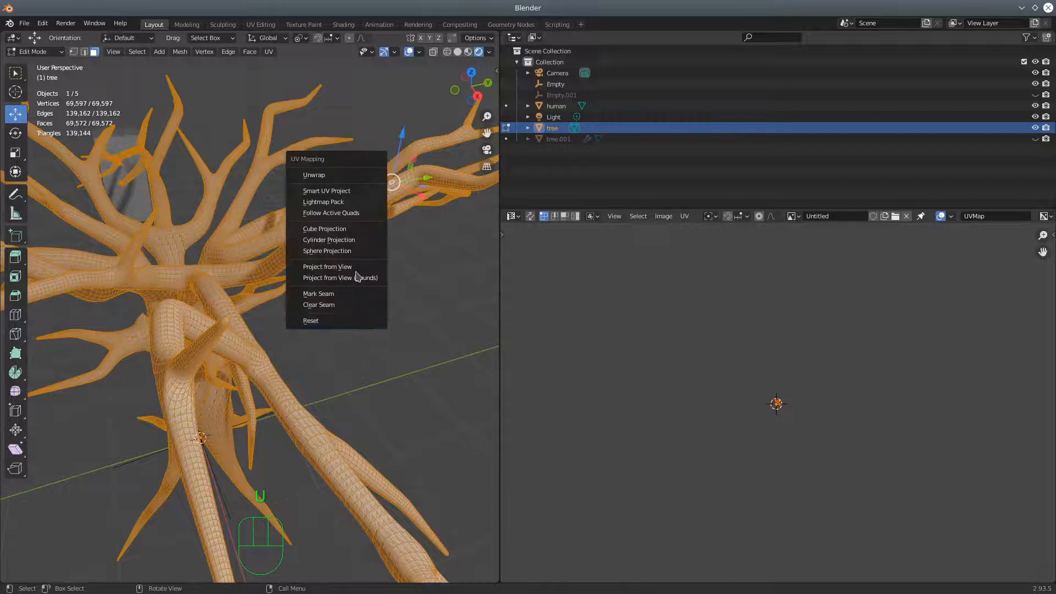
{"action": "left_click", "coordinate": [335, 192]}
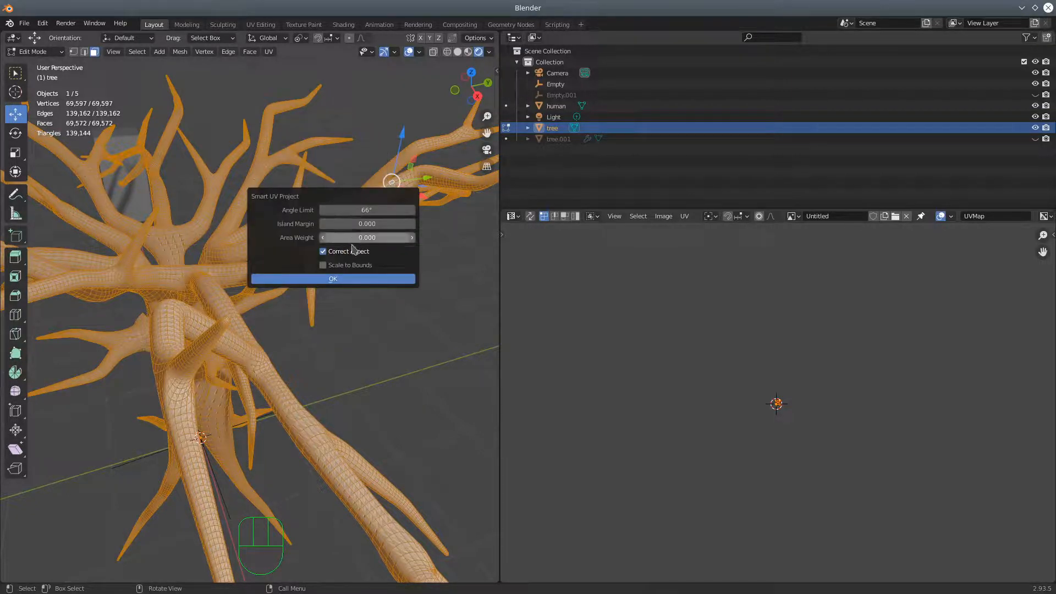
{"action": "left_click", "coordinate": [323, 266]}
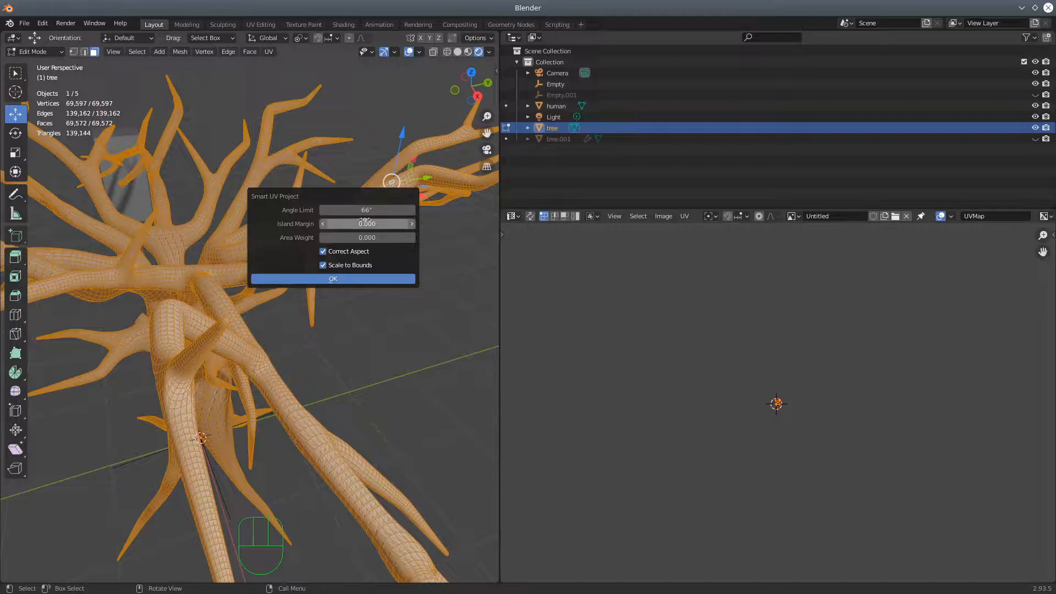
{"action": "left_click", "coordinate": [376, 281]}
Switch the tree to Object Mode and examine the bark on the trunk and branches
{"action": "middle_click_drag", "start_coordinate": [359, 355], "coordinate": [452, 256]}
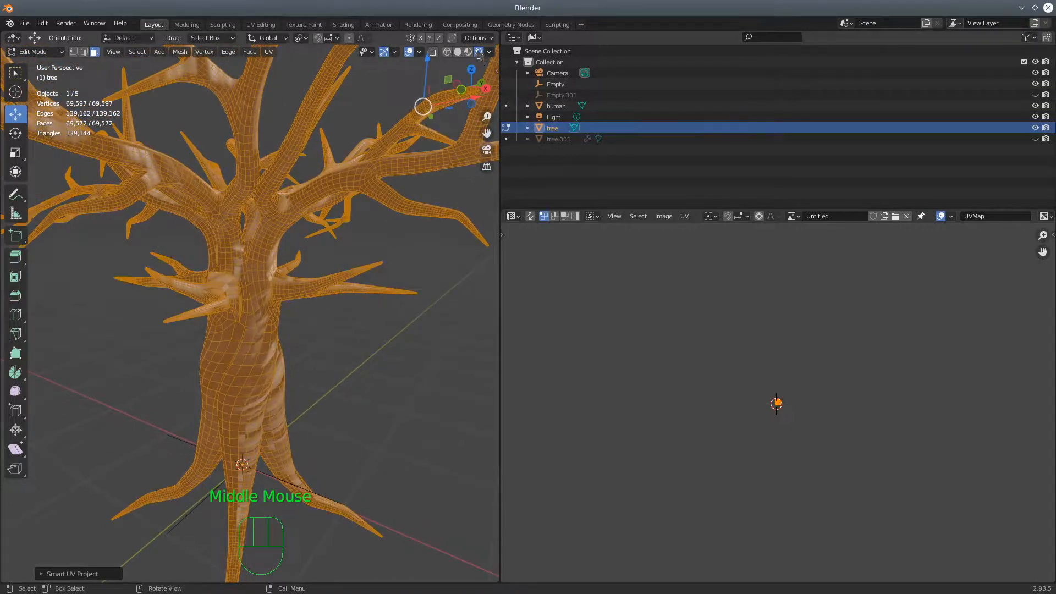
{"action": "left_click", "coordinate": [34, 51]}
{"action": "left_click", "coordinate": [43, 65]}
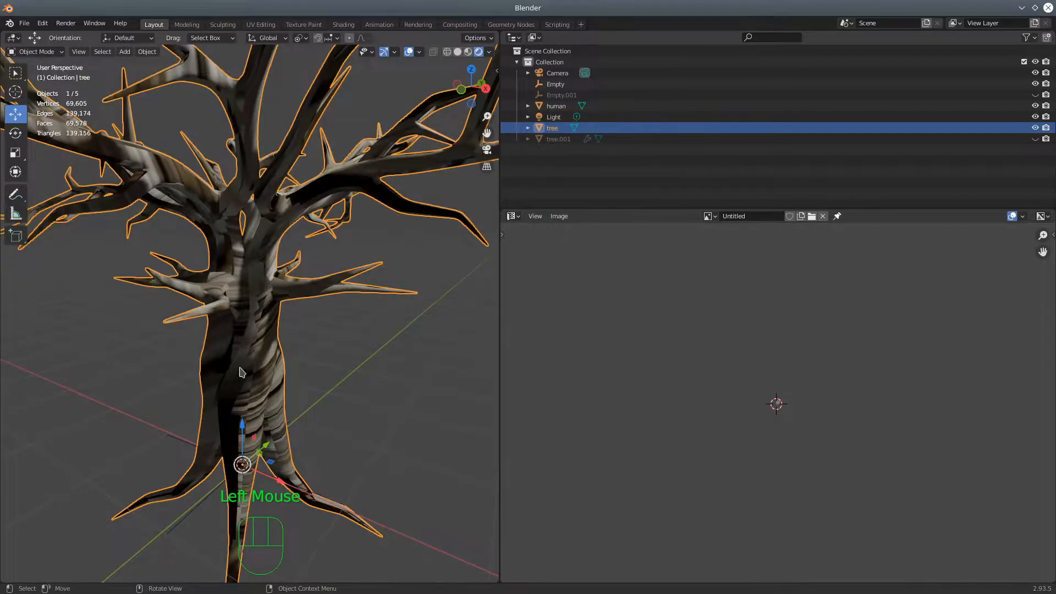
{"action": "scroll", "coordinate": [261, 395], "scroll_direction": "down", "scroll_amount": 3}
{"action": "middle_click_drag", "start_coordinate": [261, 395], "coordinate": [162, 418]}
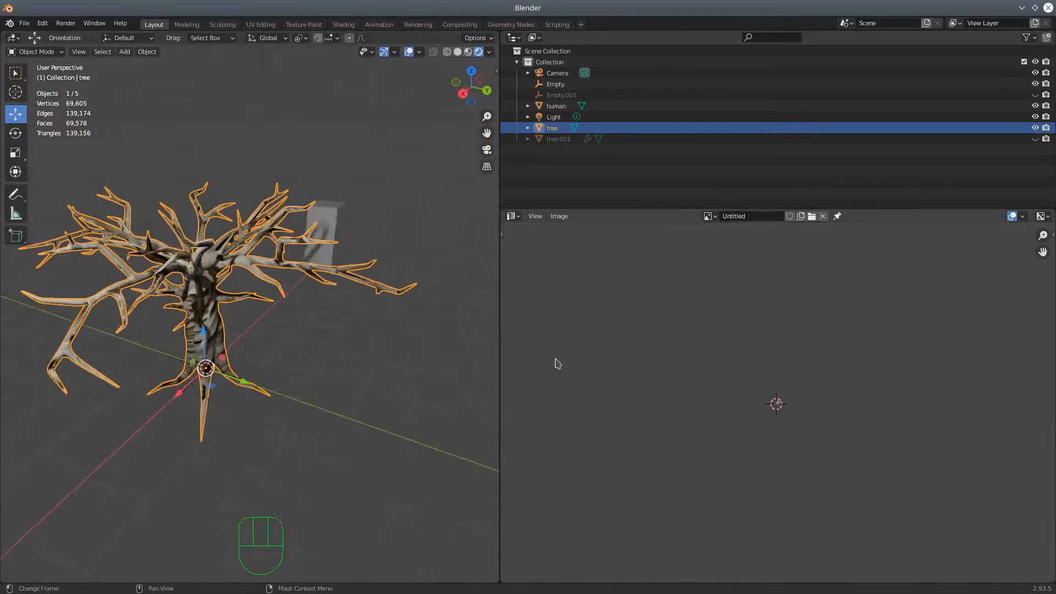
Show the bark material's nodes in the Shader Editor and examine the textured tree from several angles
{"action": "left_click", "coordinate": [513, 216]}
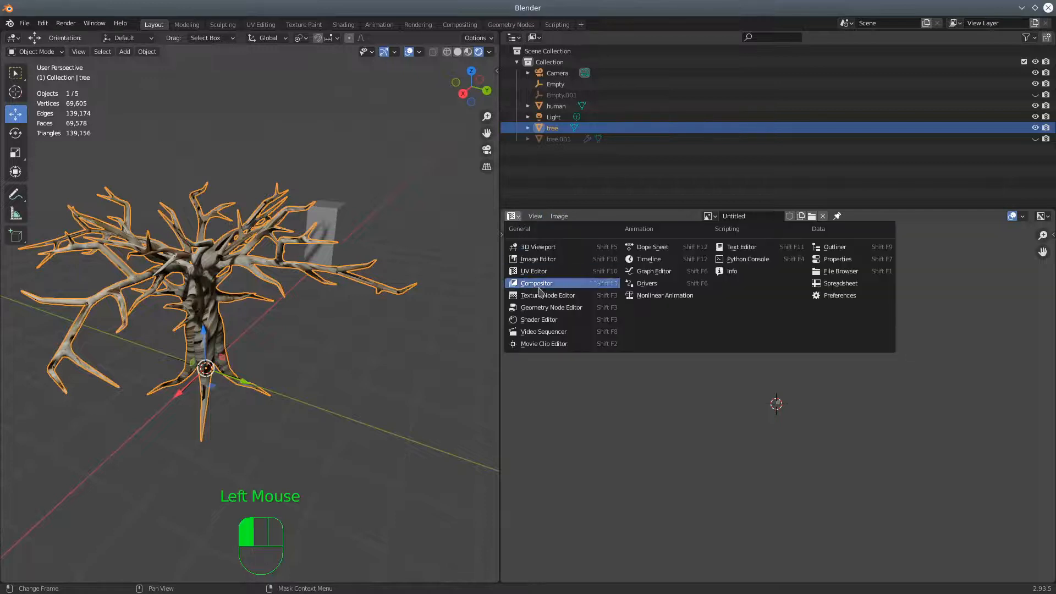
{"action": "left_click", "coordinate": [547, 320]}
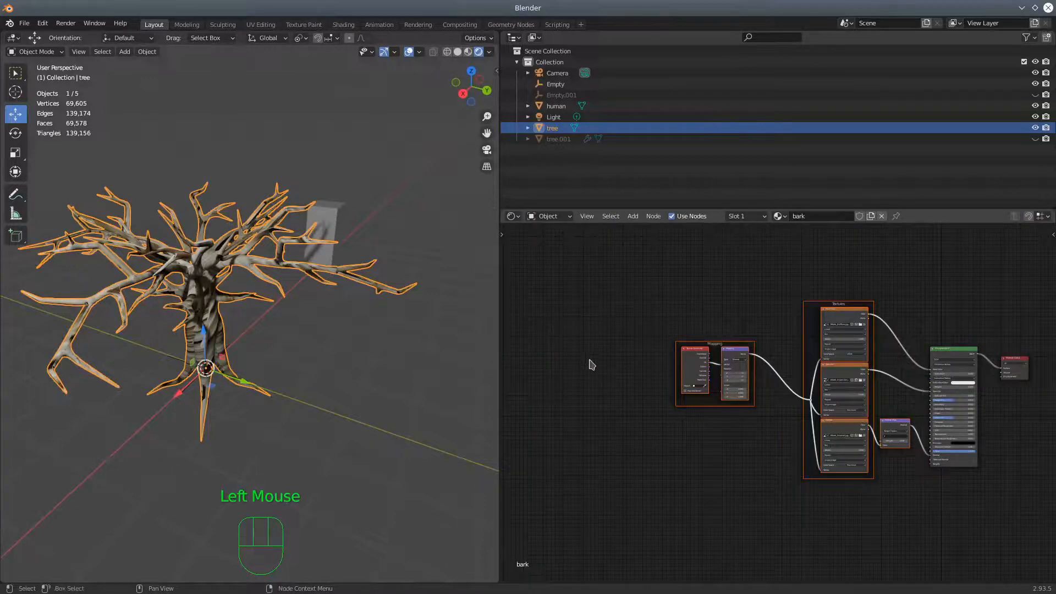
{"action": "scroll", "coordinate": [394, 449], "scroll_direction": "up", "scroll_amount": 3}
{"action": "middle_click_drag", "start_coordinate": [393, 448], "coordinate": [280, 422]}
{"action": "scroll", "coordinate": [323, 436], "scroll_direction": "up", "scroll_amount": 2}
{"action": "middle_click_drag", "start_coordinate": [355, 431], "coordinate": [377, 424]}
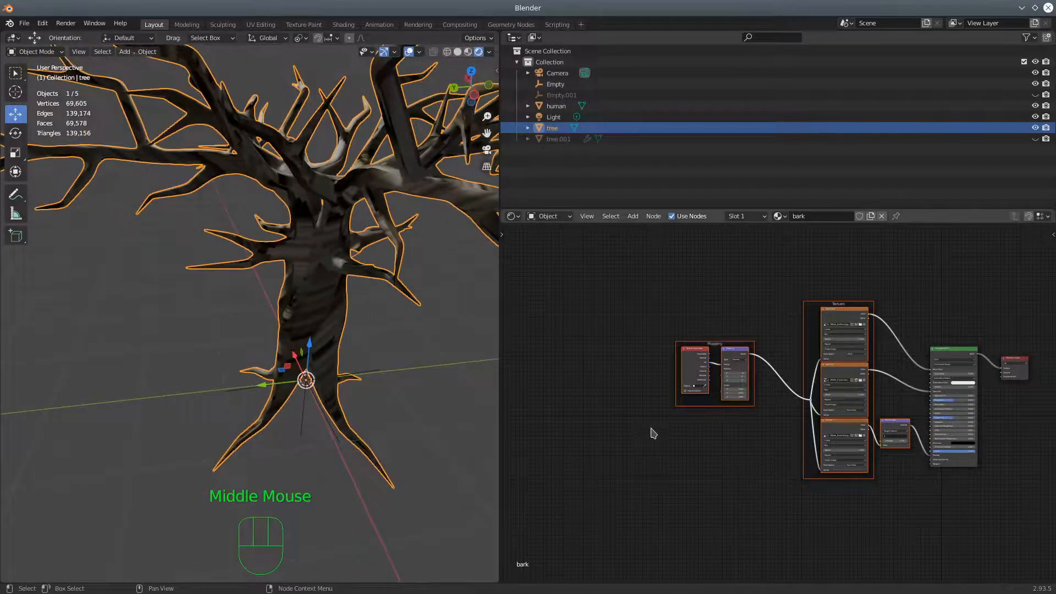
{"action": "scroll", "coordinate": [711, 438], "scroll_direction": "down", "scroll_amount": 2}
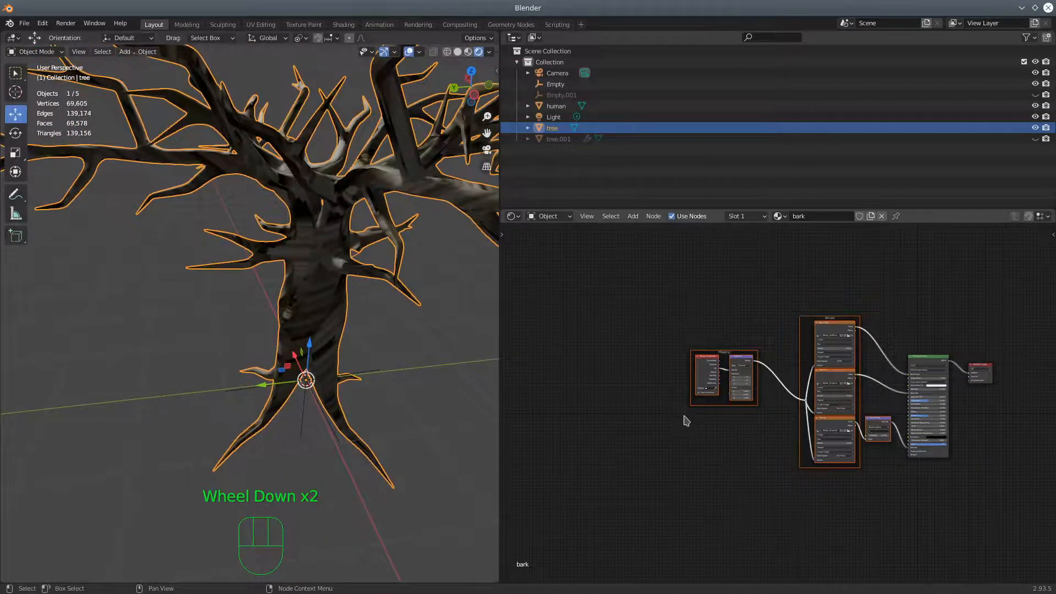
{"action": "middle_click_drag", "start_coordinate": [690, 429], "coordinate": [627, 384], "text": "shift"}
{"action": "scroll", "coordinate": [288, 337], "scroll_direction": "down", "scroll_amount": 1}
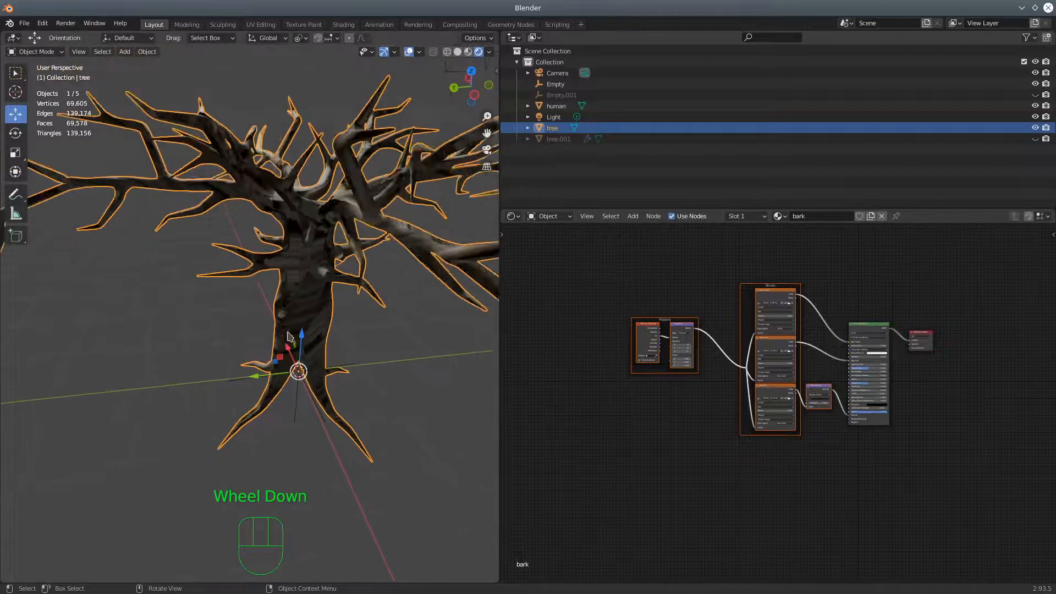
{"action": "scroll", "coordinate": [288, 337], "scroll_direction": "down", "scroll_amount": 1}
{"action": "middle_click_drag", "start_coordinate": [288, 337], "coordinate": [466, 351]}
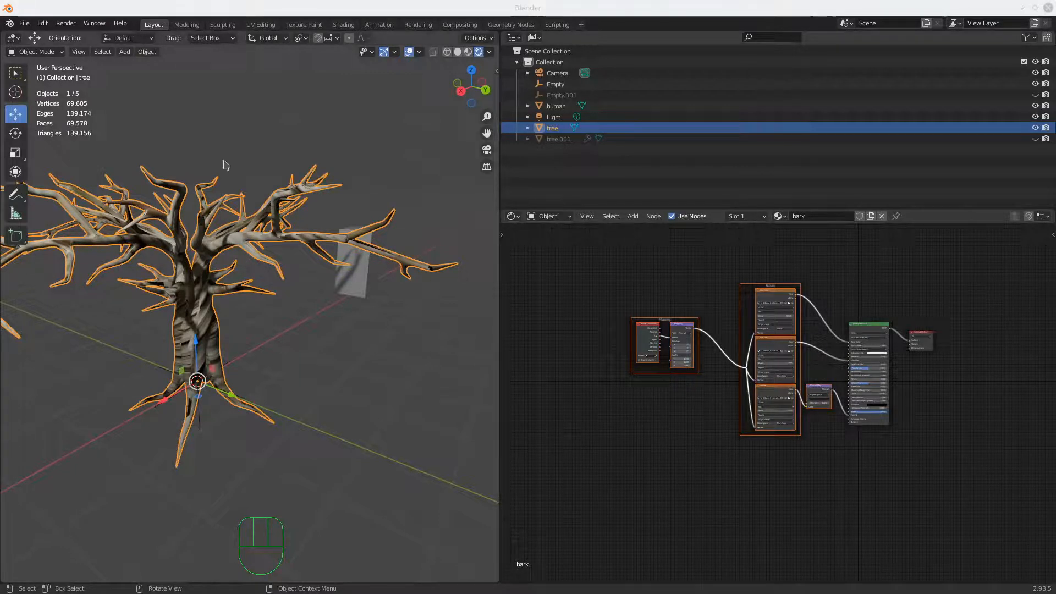
Change the Shader Editor area to the Properties editor for the tree's bark material
{"action": "left_click", "coordinate": [24, 23]}
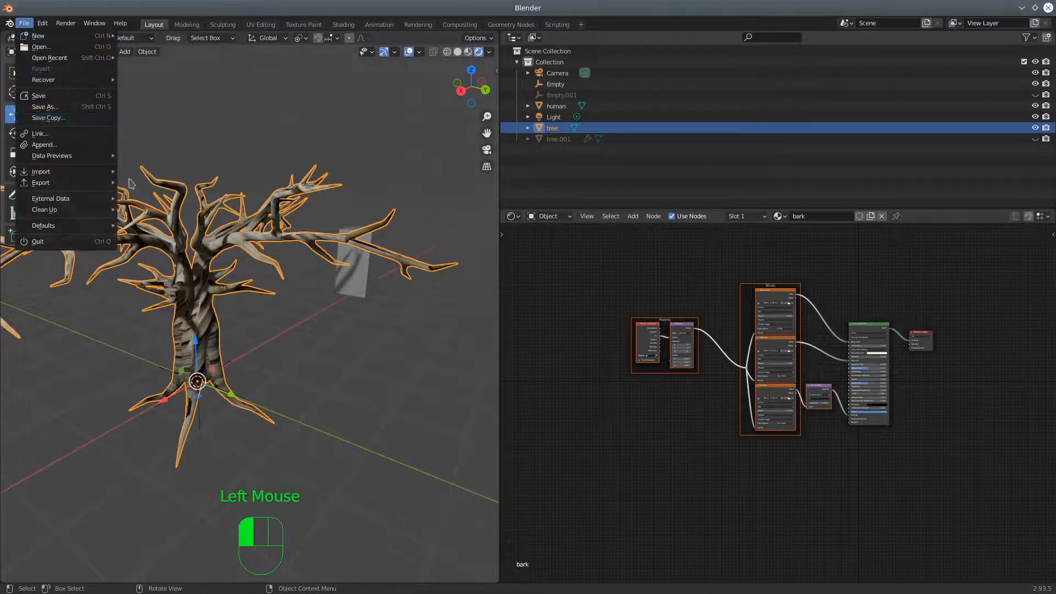
{"action": "left_click_drag", "start_coordinate": [553, 350], "coordinate": [732, 361], "text": "shift"}
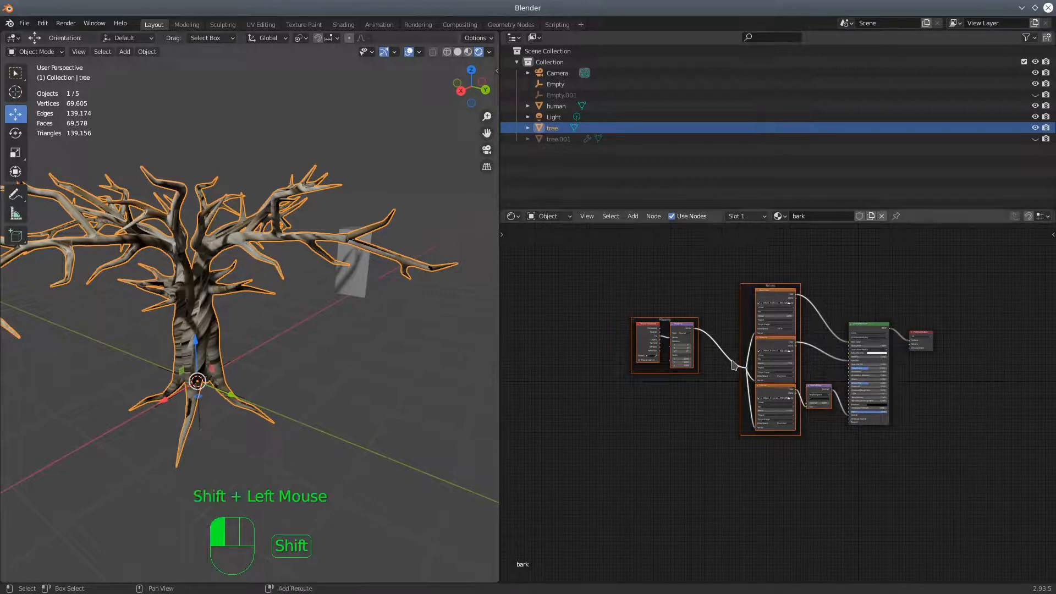
{"action": "left_click", "coordinate": [513, 216]}
{"action": "left_click", "coordinate": [836, 259]}
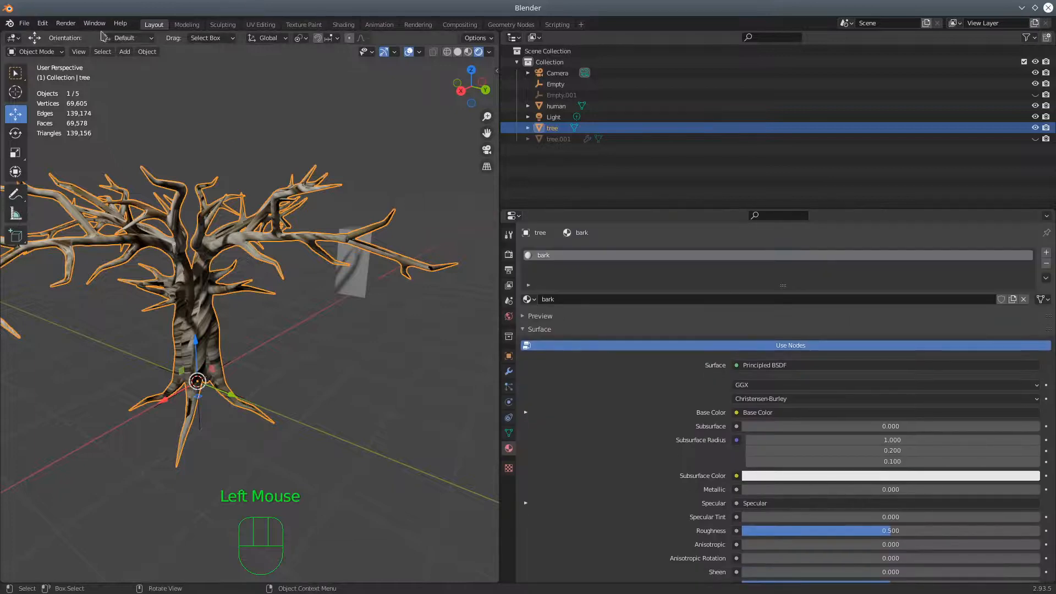
Enable automatic packing of external data into the .blend file
{"action": "left_click", "coordinate": [24, 23]}
{"action": "mouse_move", "coordinate": [57, 227]}
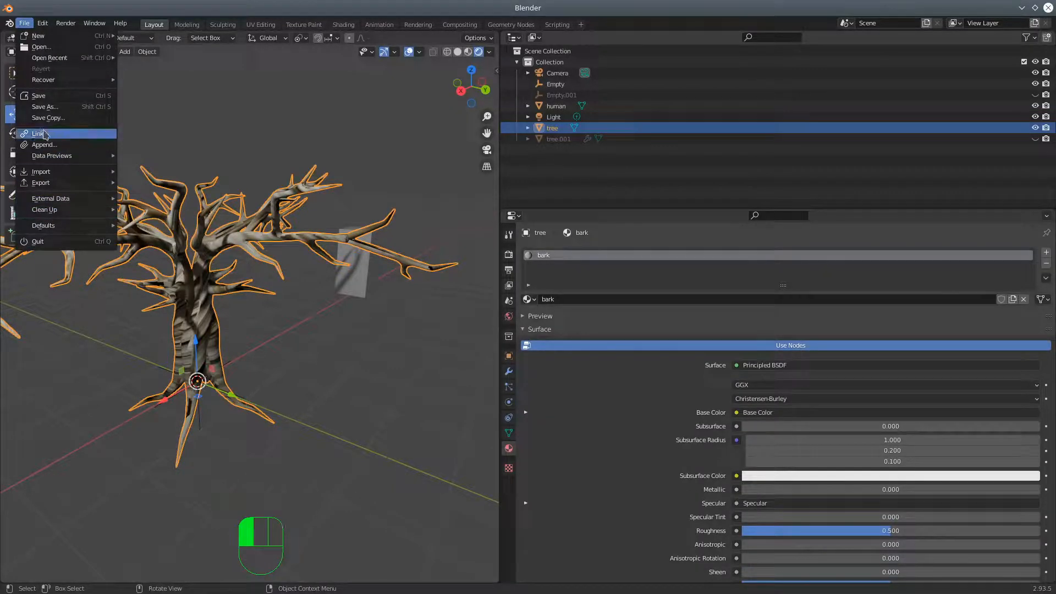
{"action": "mouse_move", "coordinate": [55, 202]}
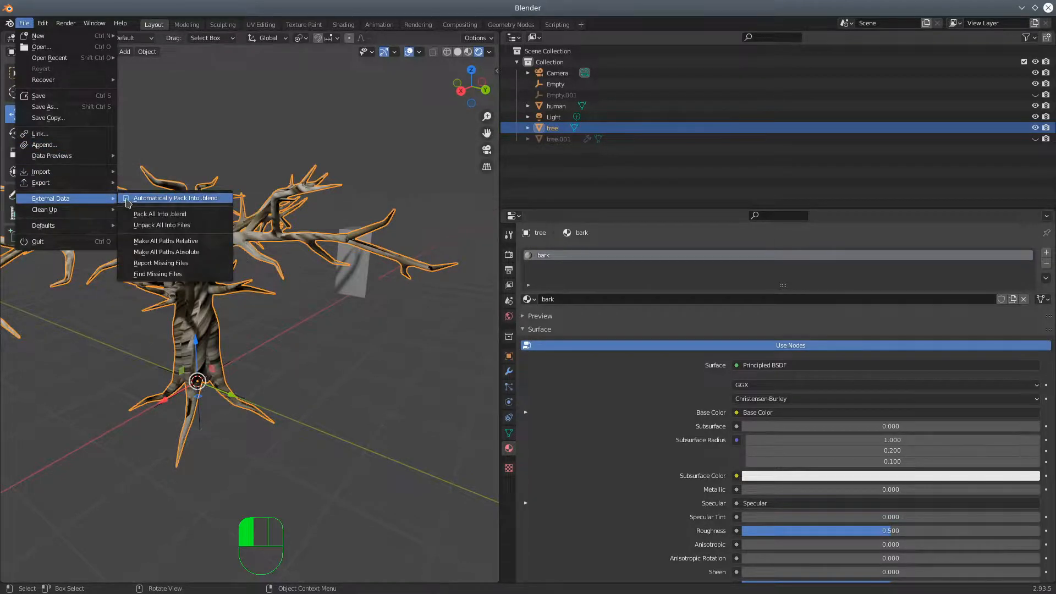
{"action": "left_click", "coordinate": [126, 201]}
Widen the 3D viewport so the whole tree fits, narrowing the Outliner and Properties editors
{"action": "left_click_drag", "start_coordinate": [500, 387], "coordinate": [862, 387]}
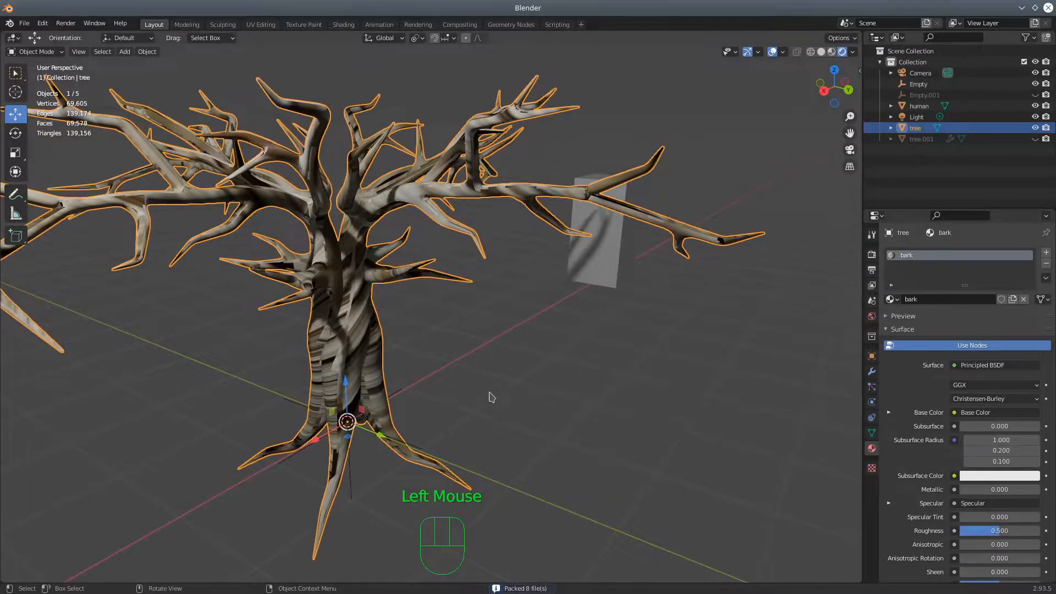
{"action": "scroll", "coordinate": [350, 400], "scroll_direction": "down", "scroll_amount": 3}
{"action": "middle_click_drag", "start_coordinate": [349, 399], "coordinate": [348, 323]}
Save the project to the Desktop folder under the name tree_tutorial.blend
{"action": "left_click", "coordinate": [25, 23]}
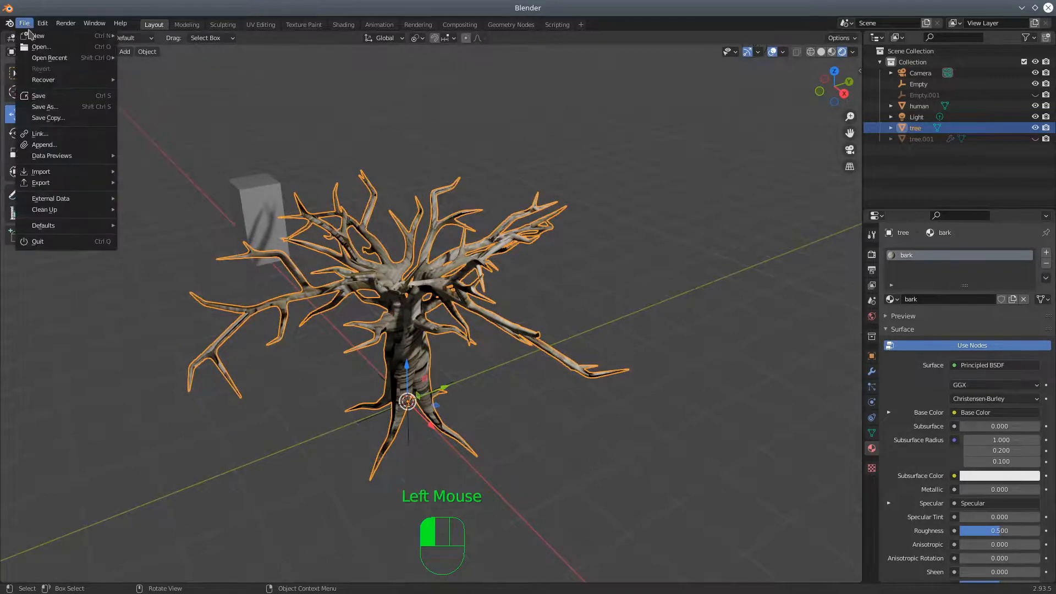
{"action": "left_click", "coordinate": [43, 108]}
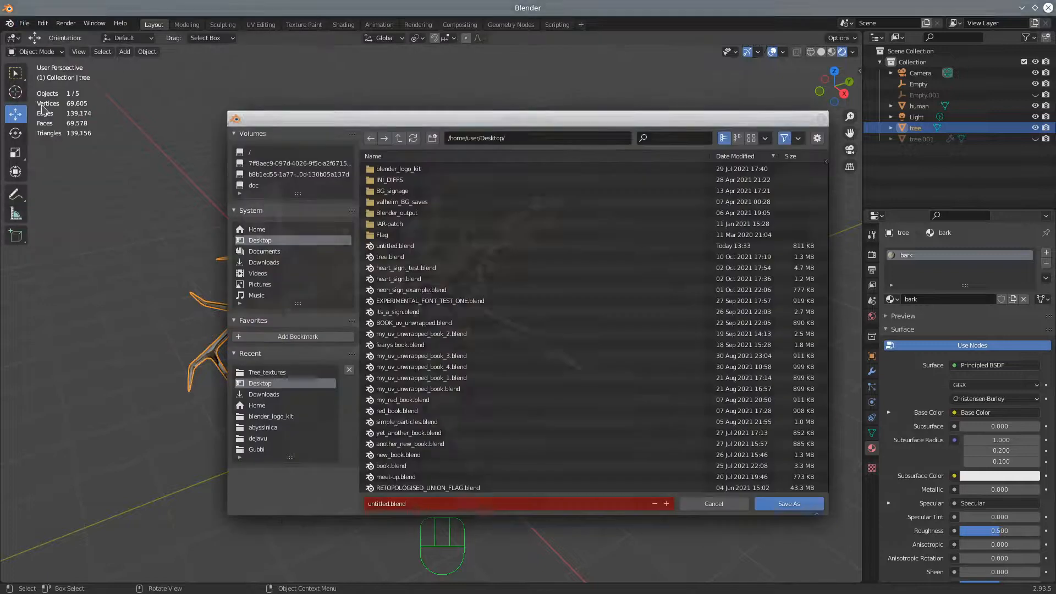
{"action": "left_click", "coordinate": [387, 505]}
{"action": "left_click_drag", "start_coordinate": [390, 505], "coordinate": [357, 505]}
{"action": "type", "text": "tr"}
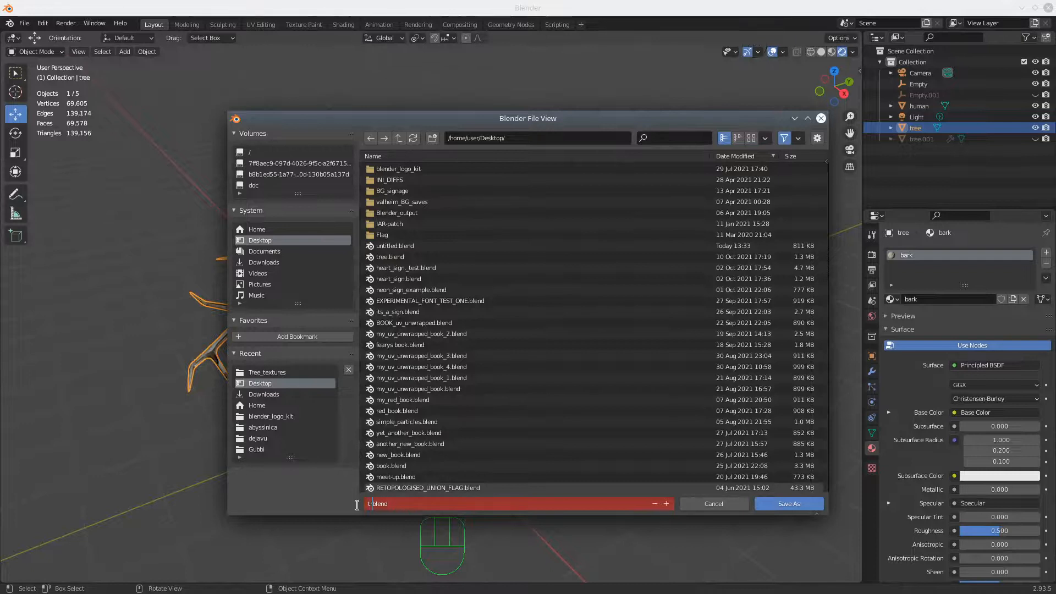
{"action": "type", "text": "ee_tutorial"}
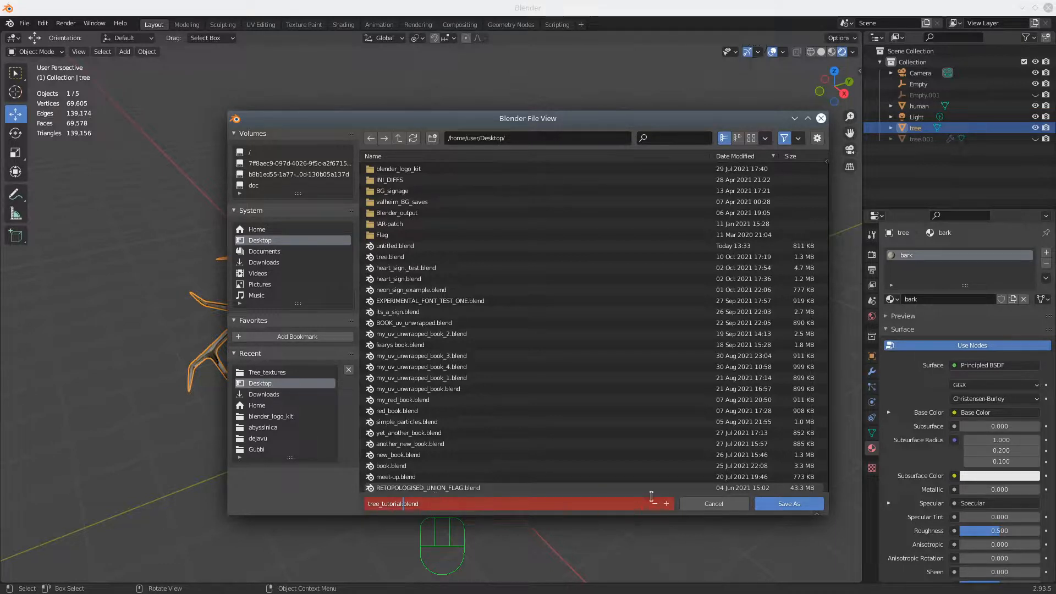
{"action": "left_click", "coordinate": [779, 505]}
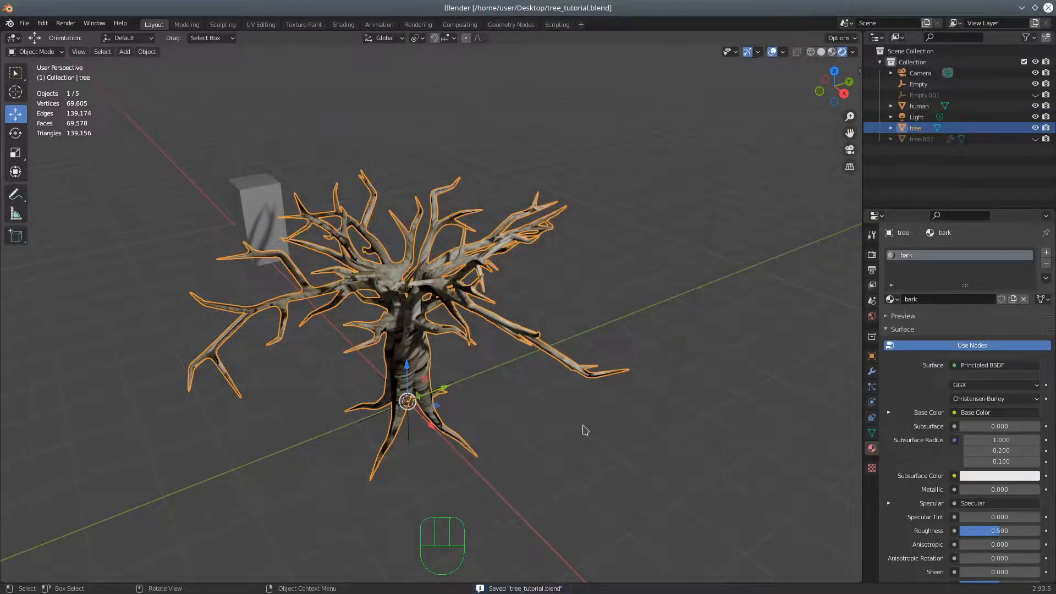
{"action": "scroll", "coordinate": [585, 431], "scroll_direction": "down", "scroll_amount": 2}
{"action": "scroll", "coordinate": [585, 430], "scroll_direction": "up", "scroll_amount": 2}
{"action": "middle_click_drag", "start_coordinate": [418, 436], "coordinate": [523, 422]}
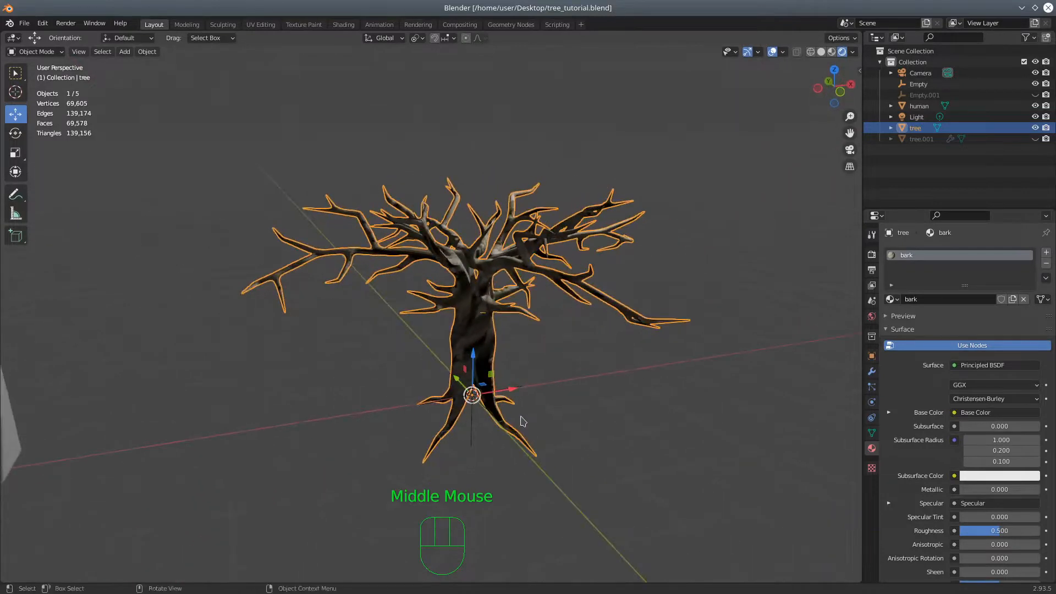